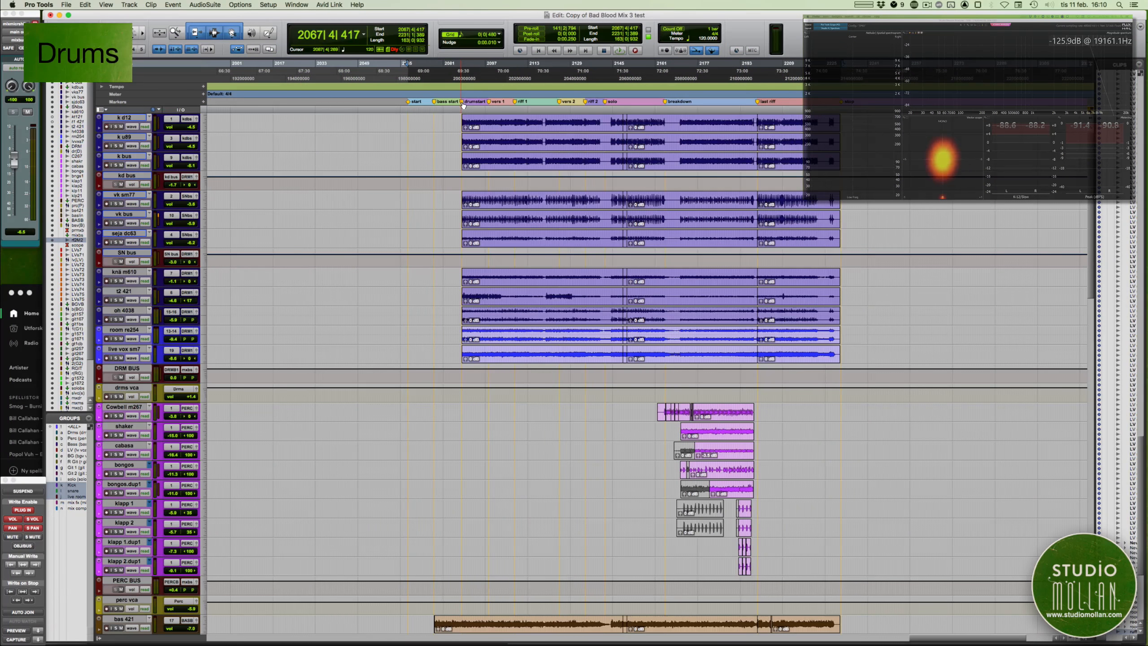
- Play the full mix from the vers 1 marker, with the timeline zoomed to that section
left_click(462, 103)
key("t")
key("t")
key("t")
scroll(446, 235, "right", 10)
key("super+equal")
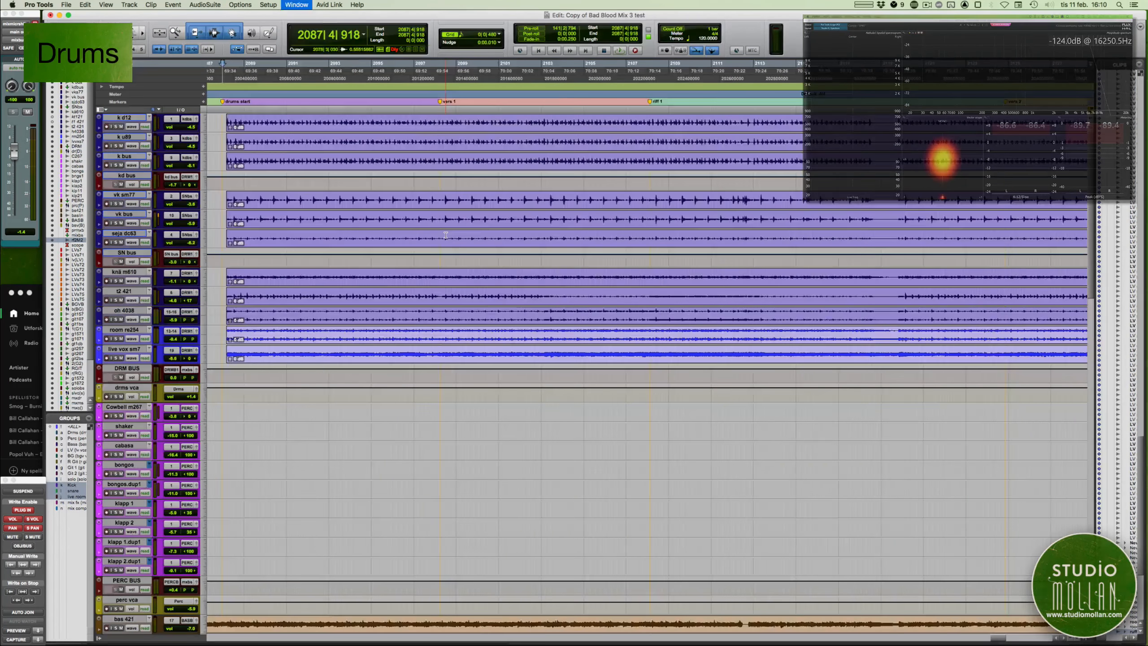
key("space")
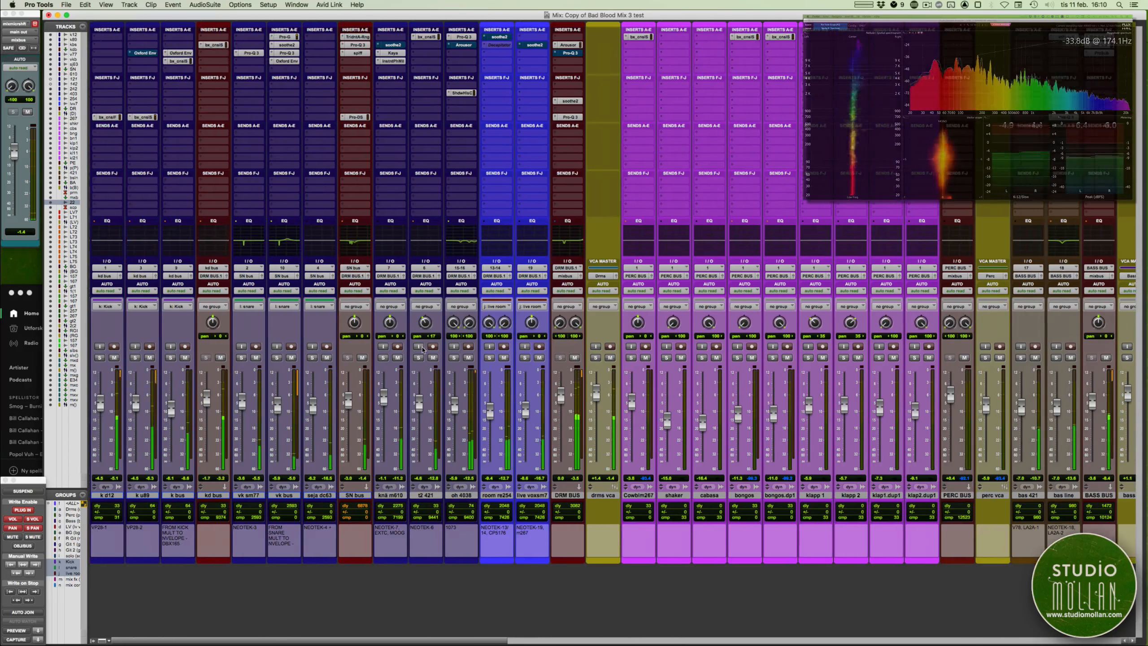
- Compare the session mix with the printed rough mix by toggling input monitoring on ruff 2 Mix, leaving monitoring on
scroll(422, 348, "right", 5)
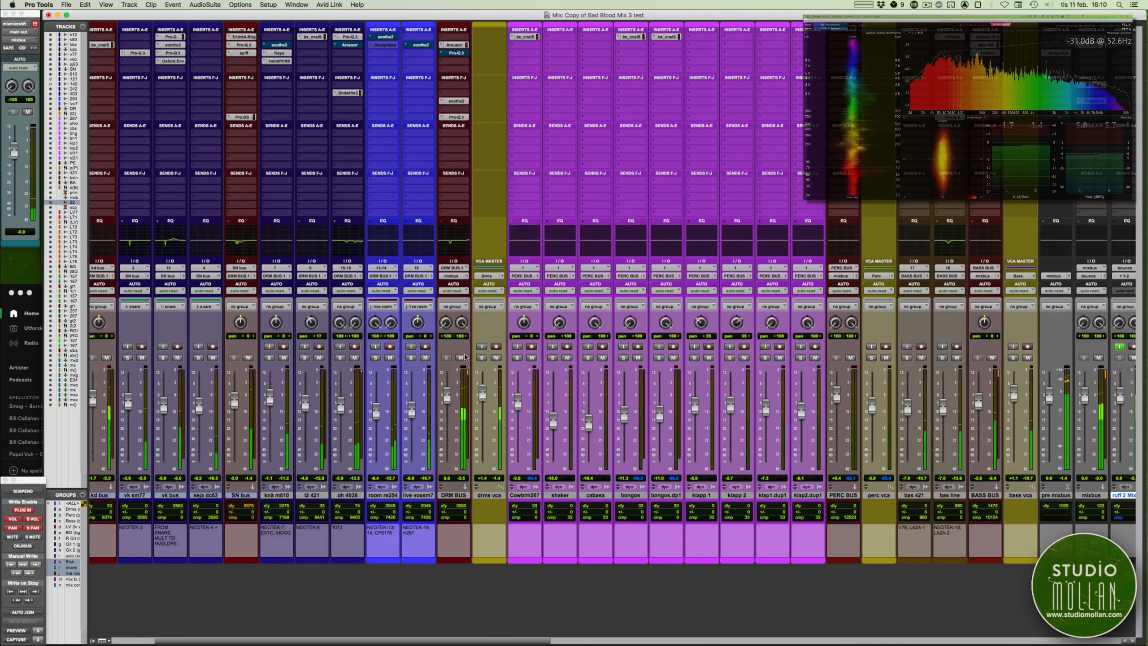
scroll(465, 357, "right", 3)
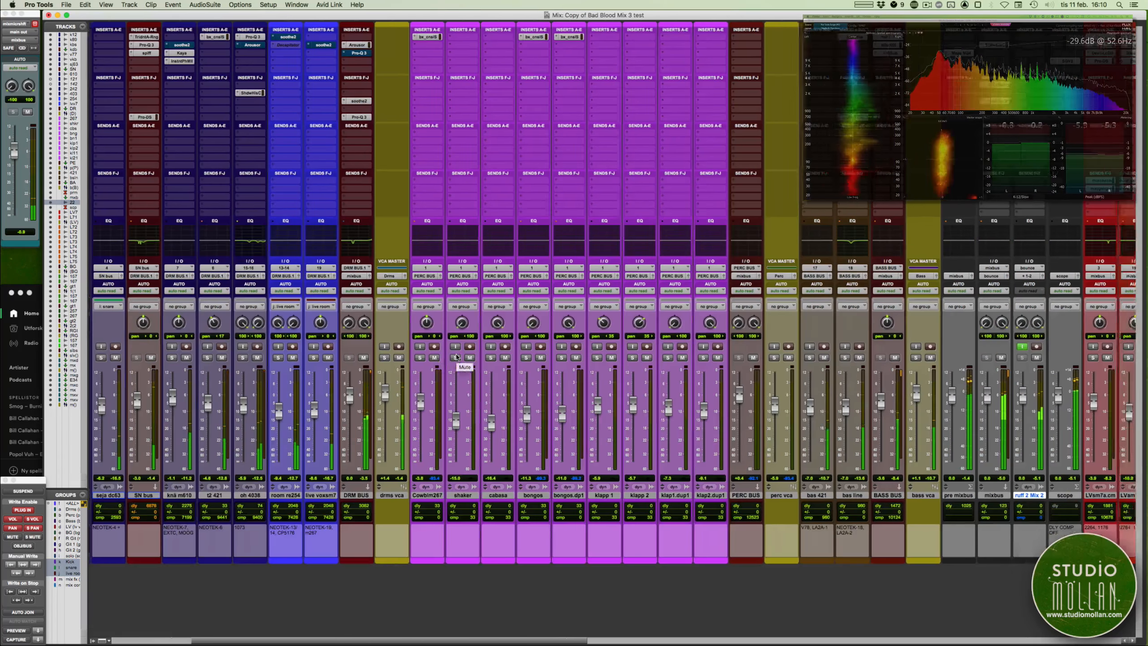
scroll(456, 357, "right", 10)
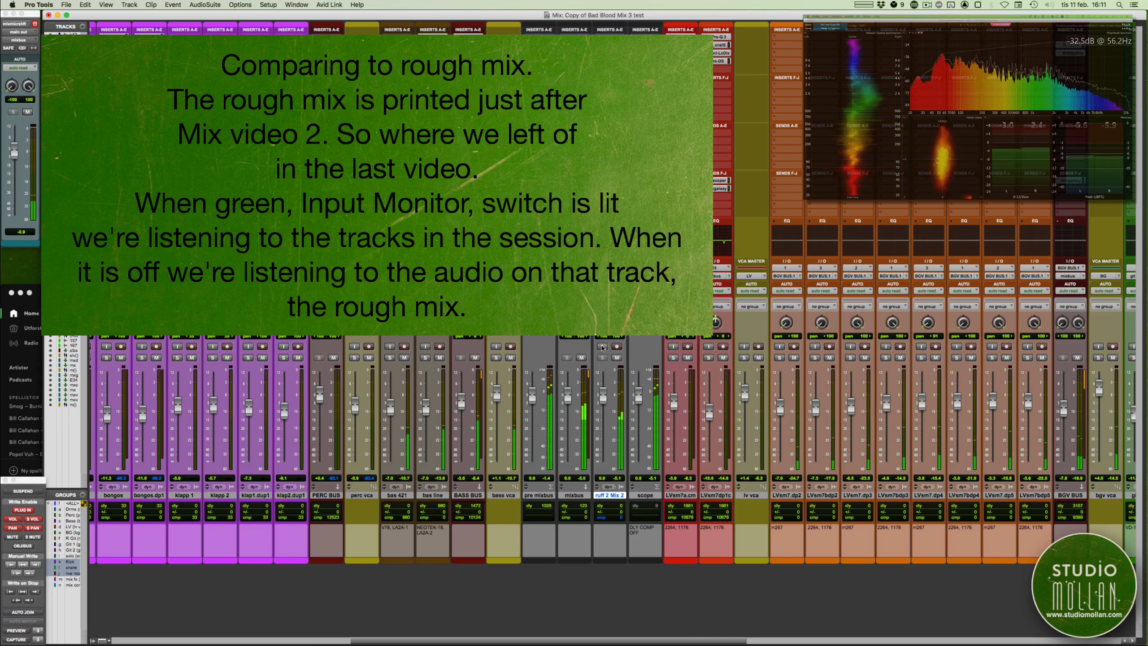
left_click(601, 346)
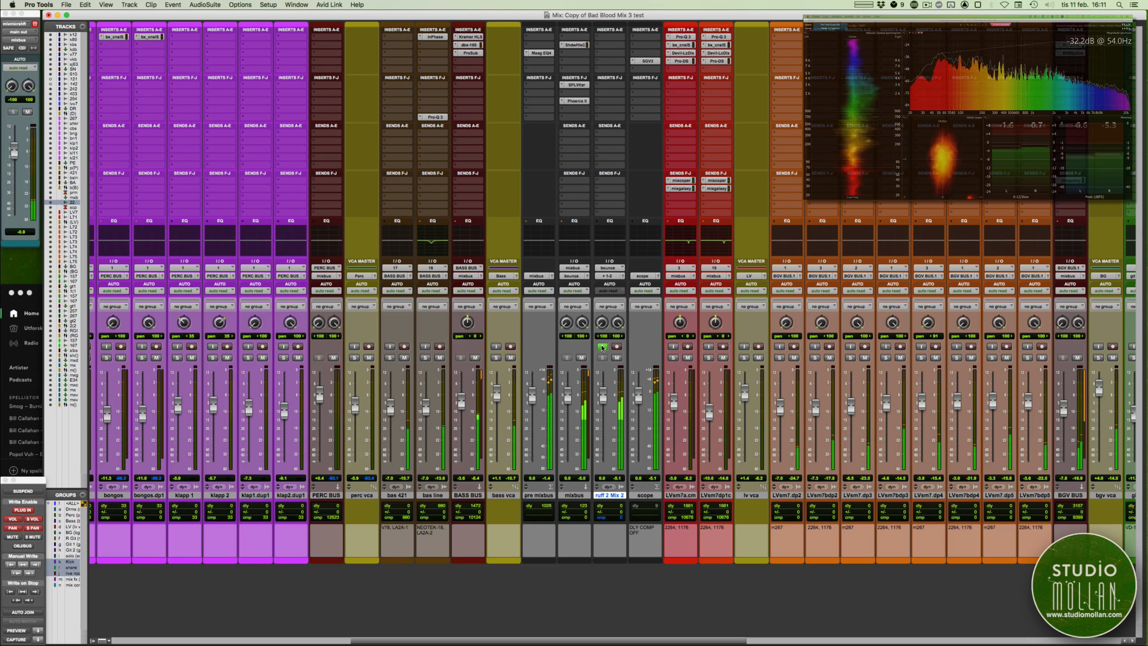
left_click(602, 346)
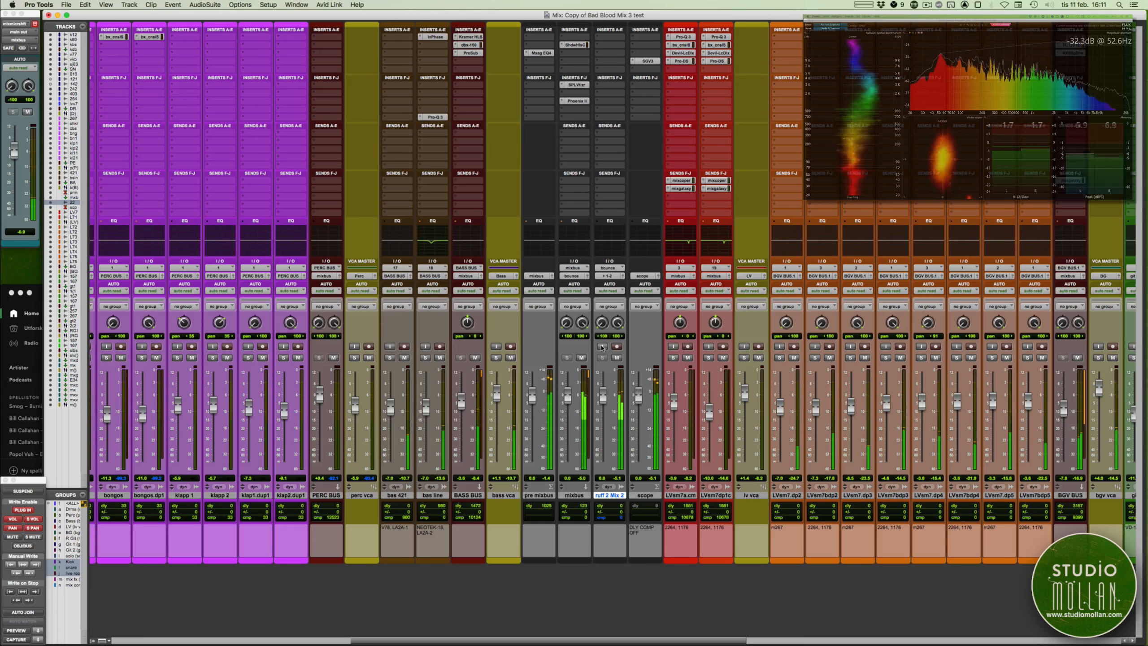
left_click(602, 347)
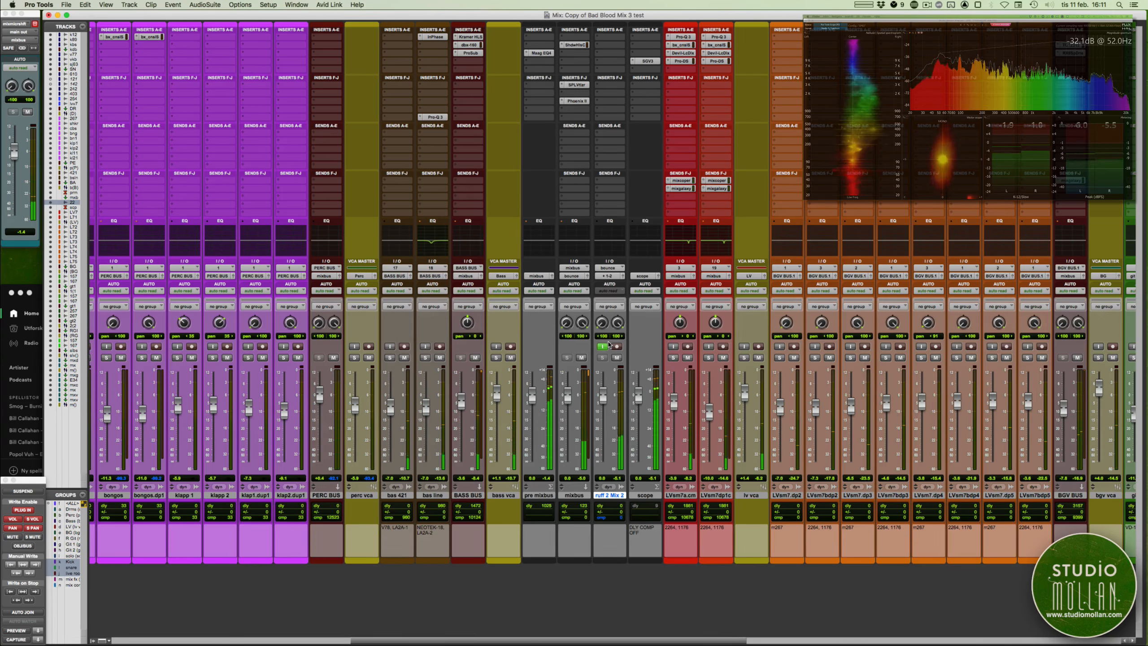
- Select the closing bars of the vers 2 section, from about bar 2129 to the riff 2 marker, for playback
key("super+equal")
key("r")
key("r")
scroll(594, 365, "right", 4)
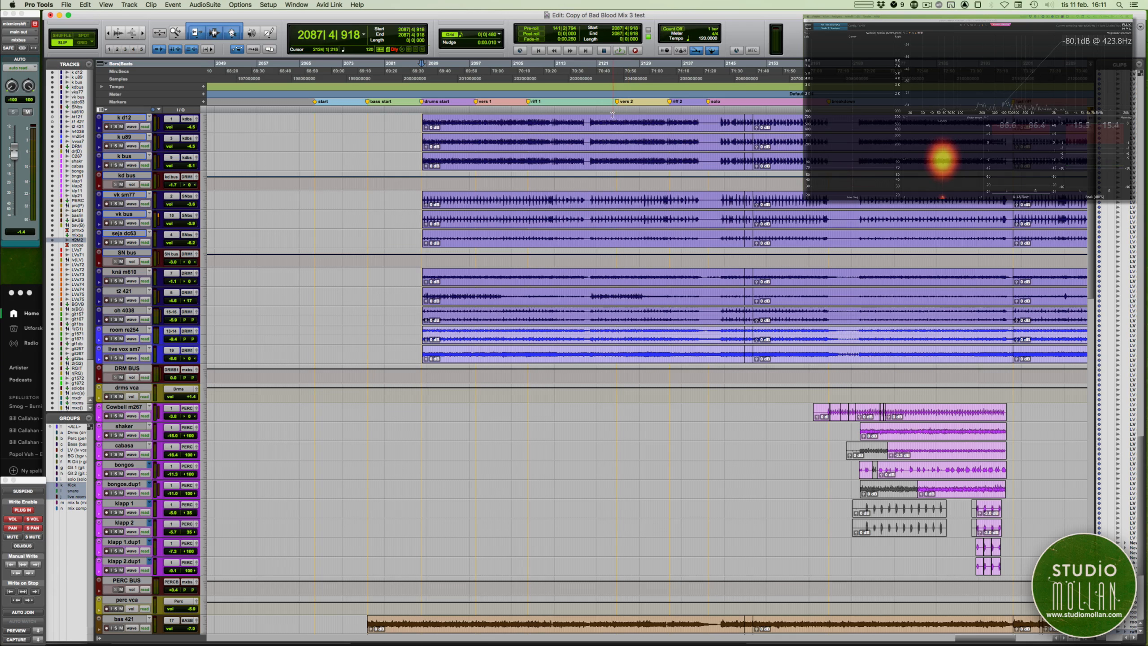
left_click(637, 108)
key("super+bracketright")
key("super+bracketright")
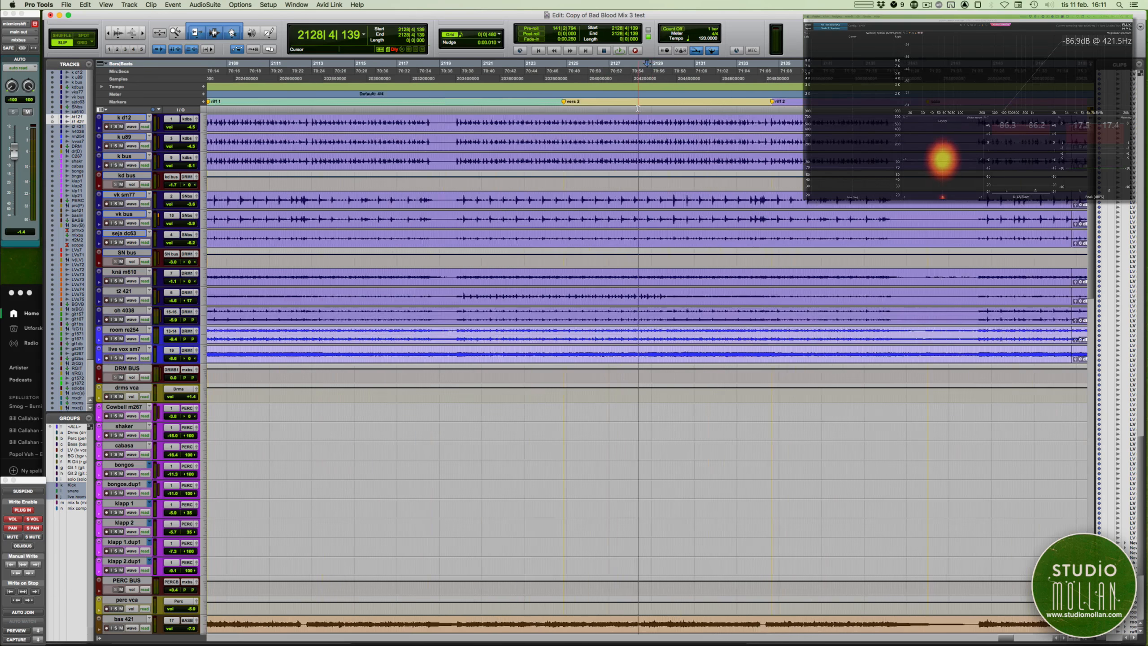
left_click_drag(533, 107, 653, 172)
key("super+equal")
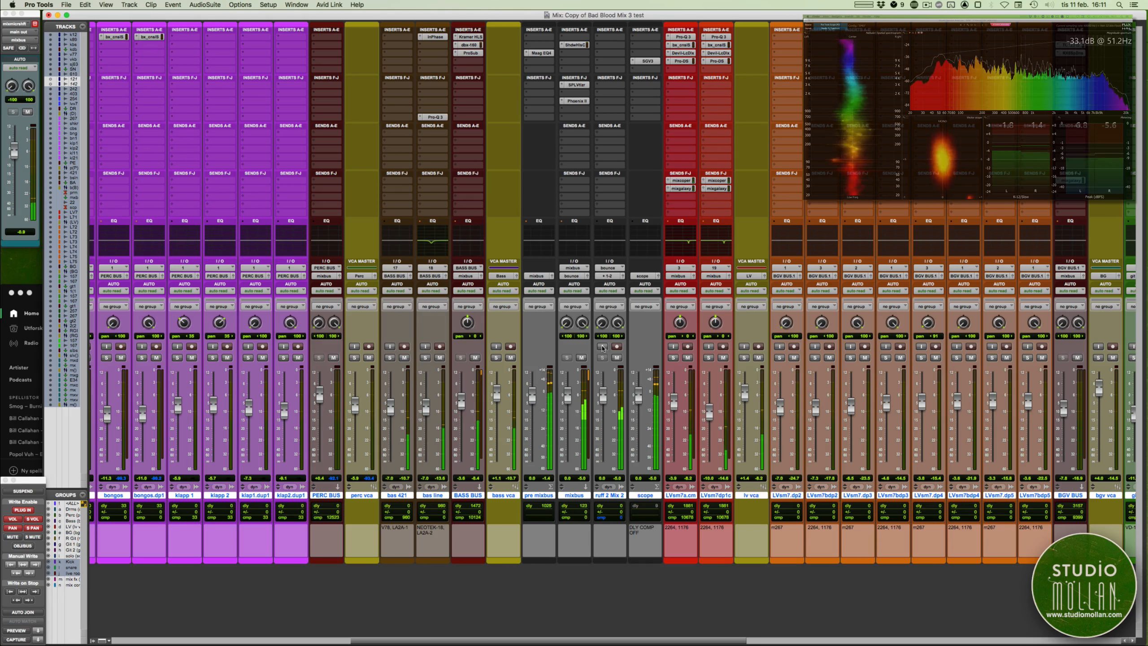
- Compare the selected vers 2 passage against the rough mix through ruff 2 Mix's input monitoring, ending on the session tracks
left_click(604, 347)
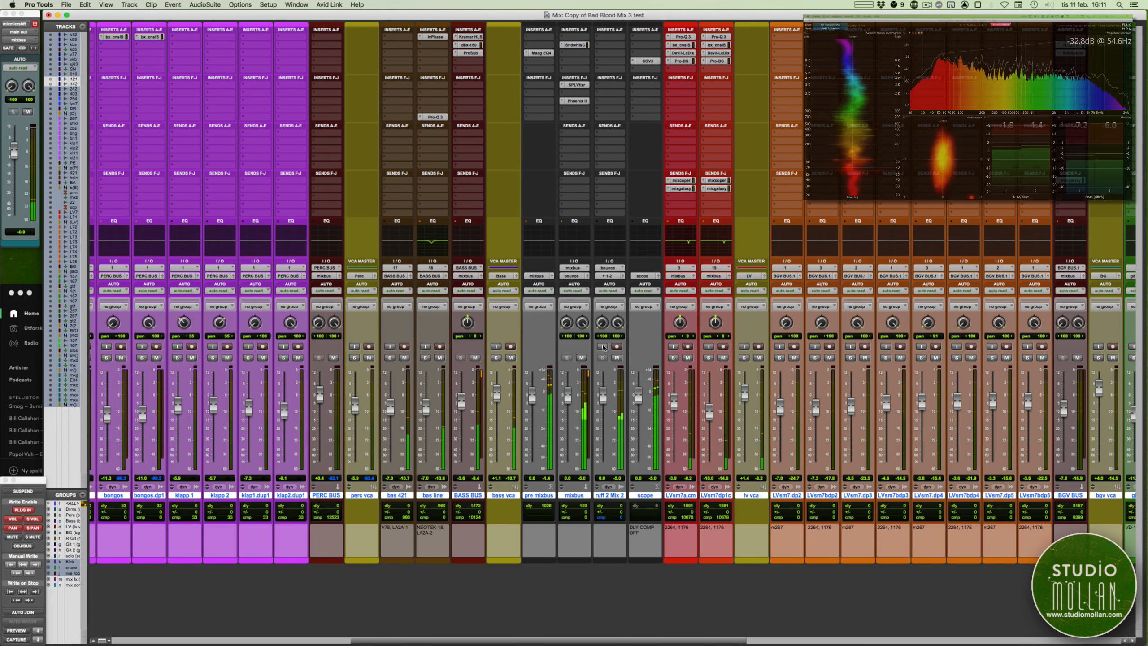
left_click(603, 346)
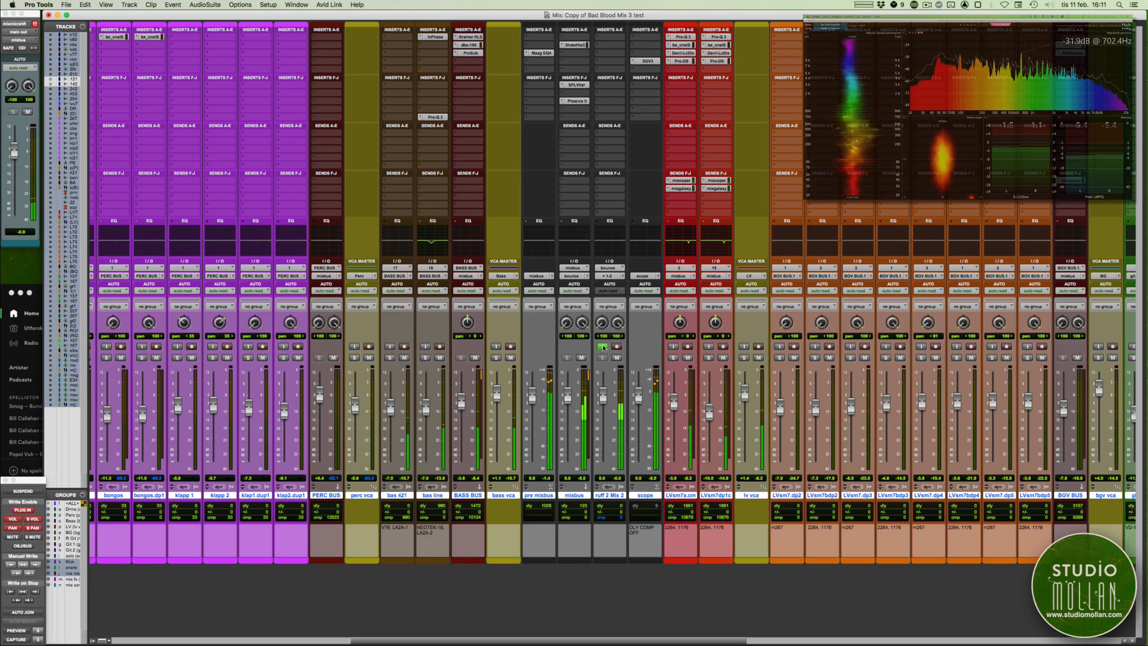
left_click(602, 346)
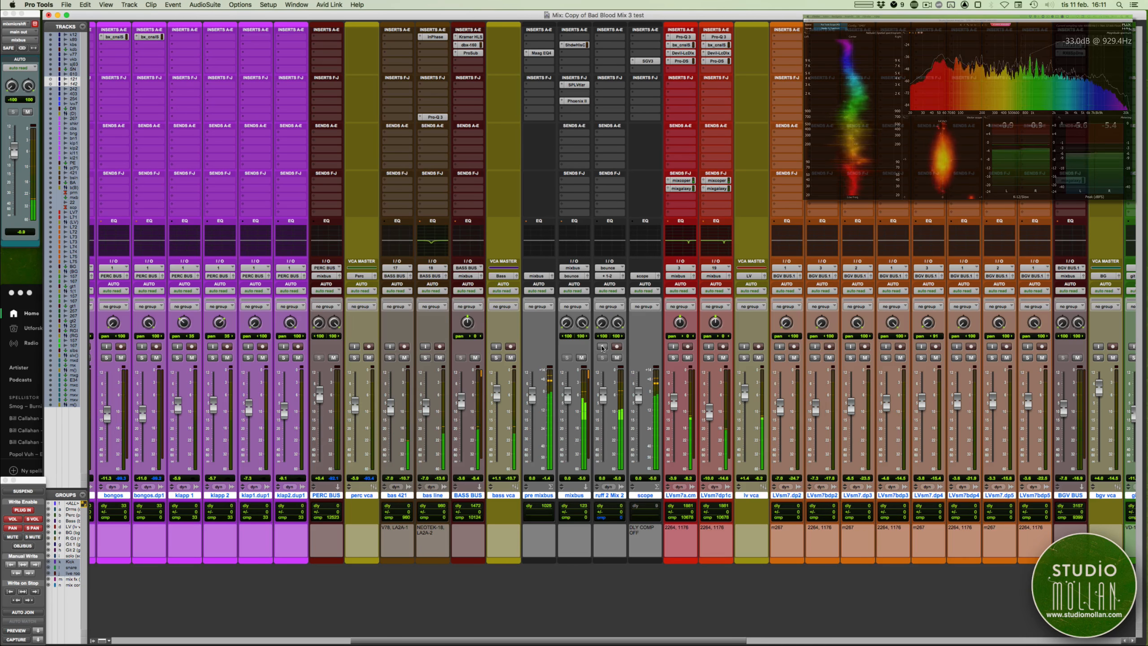
left_click(602, 346)
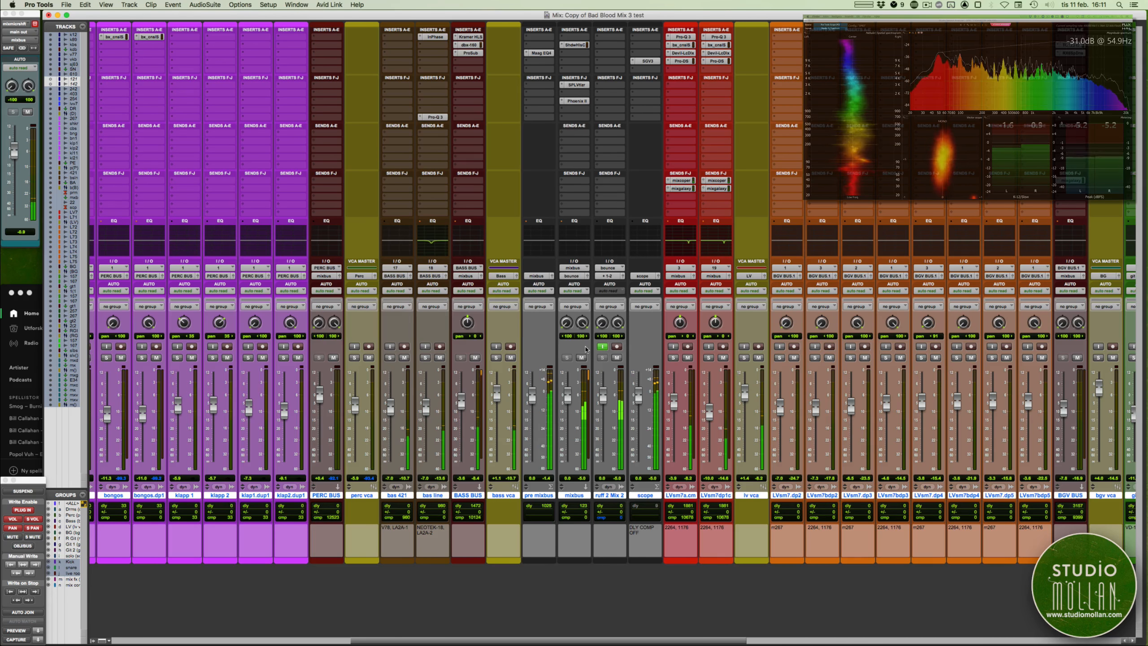
- Check the bx_console SSL 4000 E on the k u89 track, solo the grouped kick tracks and close the plug-in
scroll(585, 349, "left", 15)
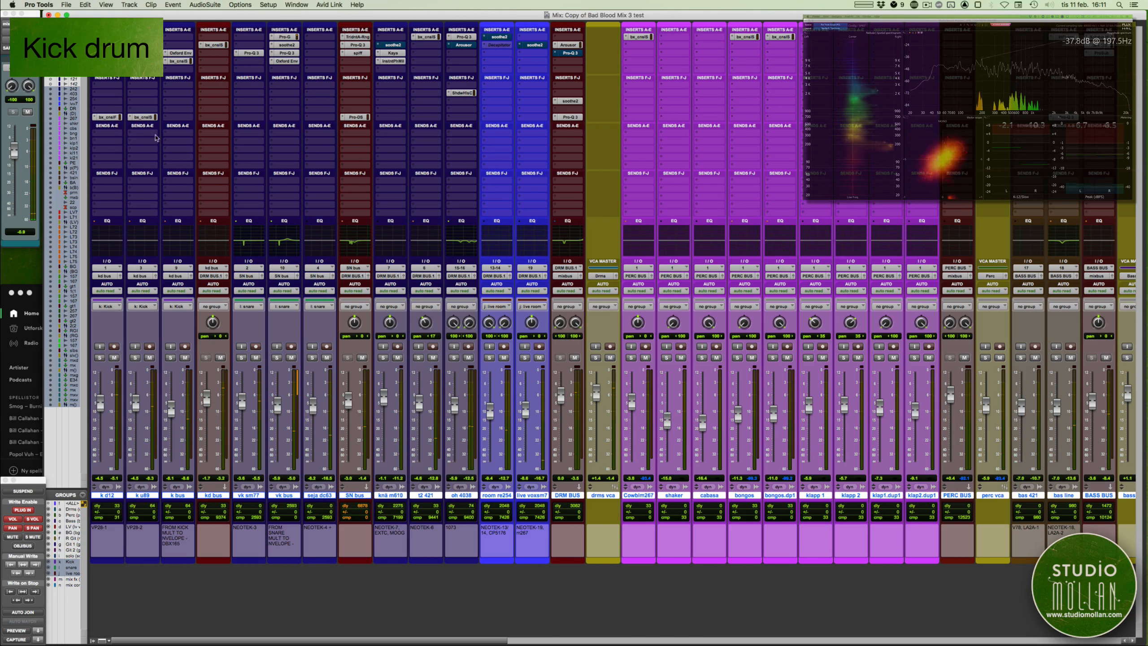
left_click(144, 117)
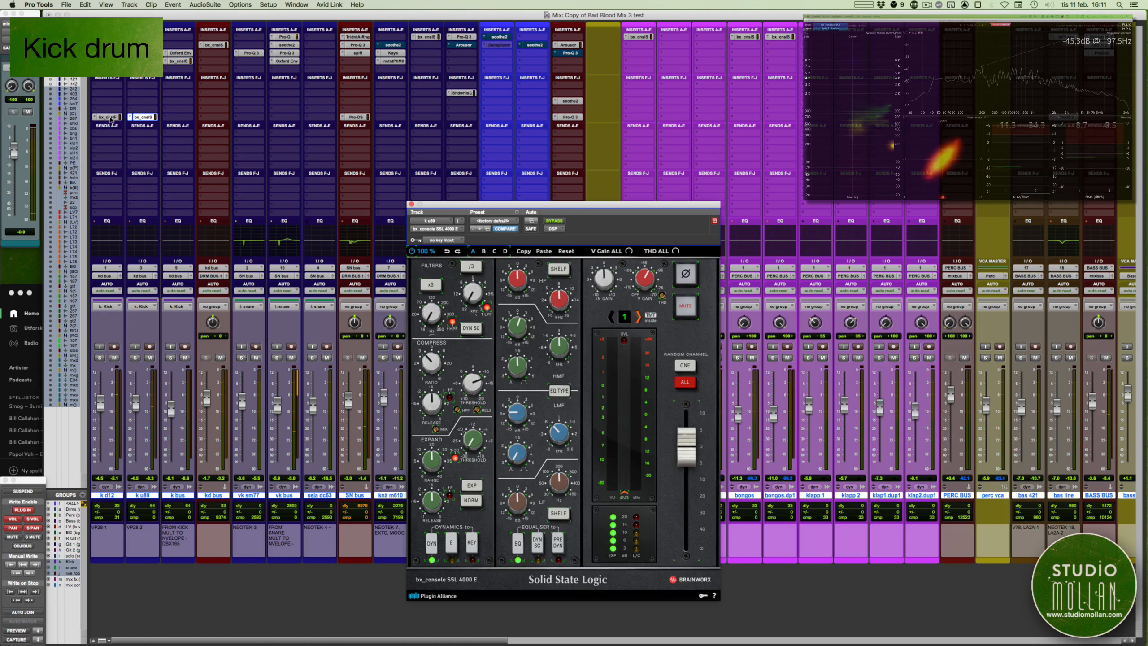
left_click(170, 358)
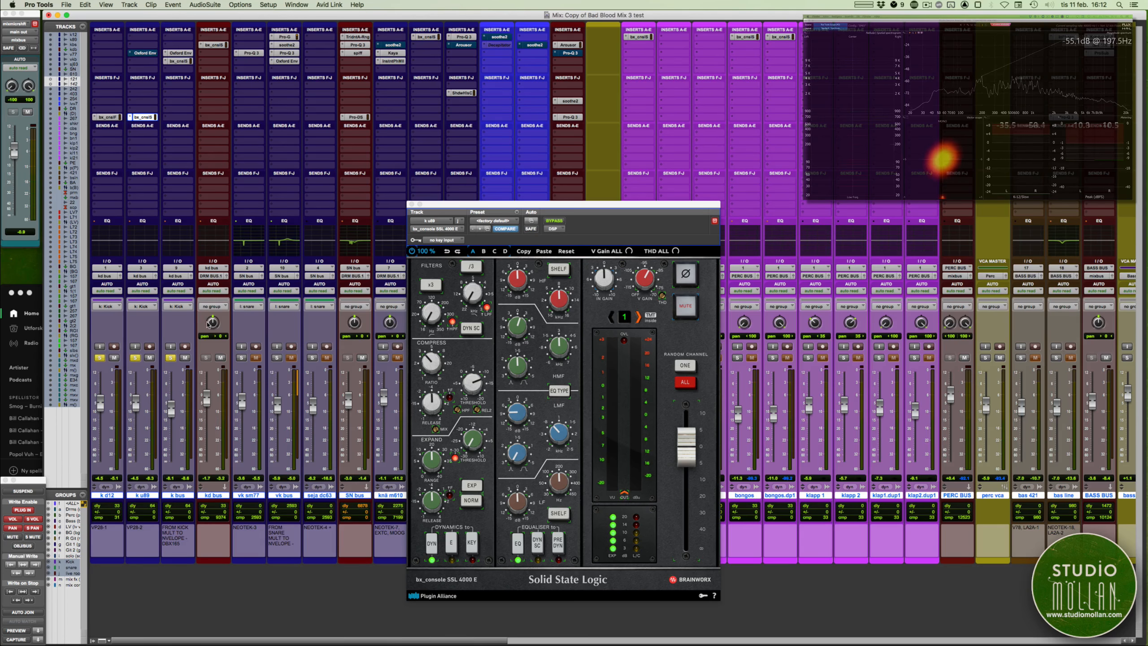
key("super+equal")
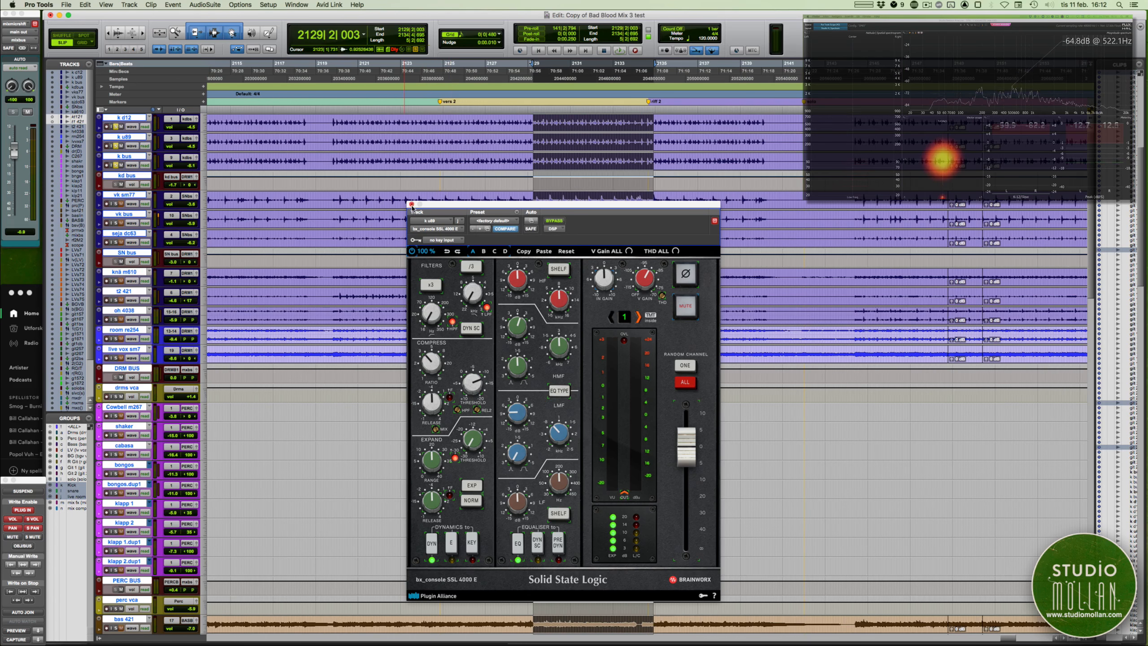
left_click(412, 205)
key("super+equal")
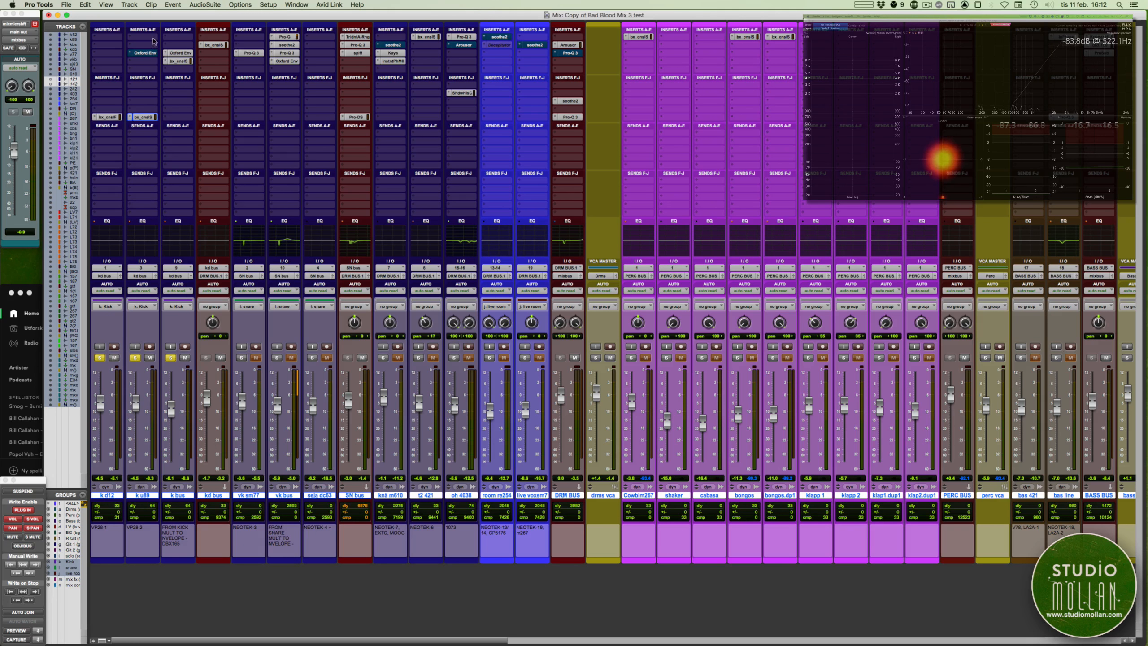
- Solo only k u89 during playback and compare its bx_console SSL 4000 E processing with the bypassed sound
left_click(141, 117)
left_click(134, 357, "super")
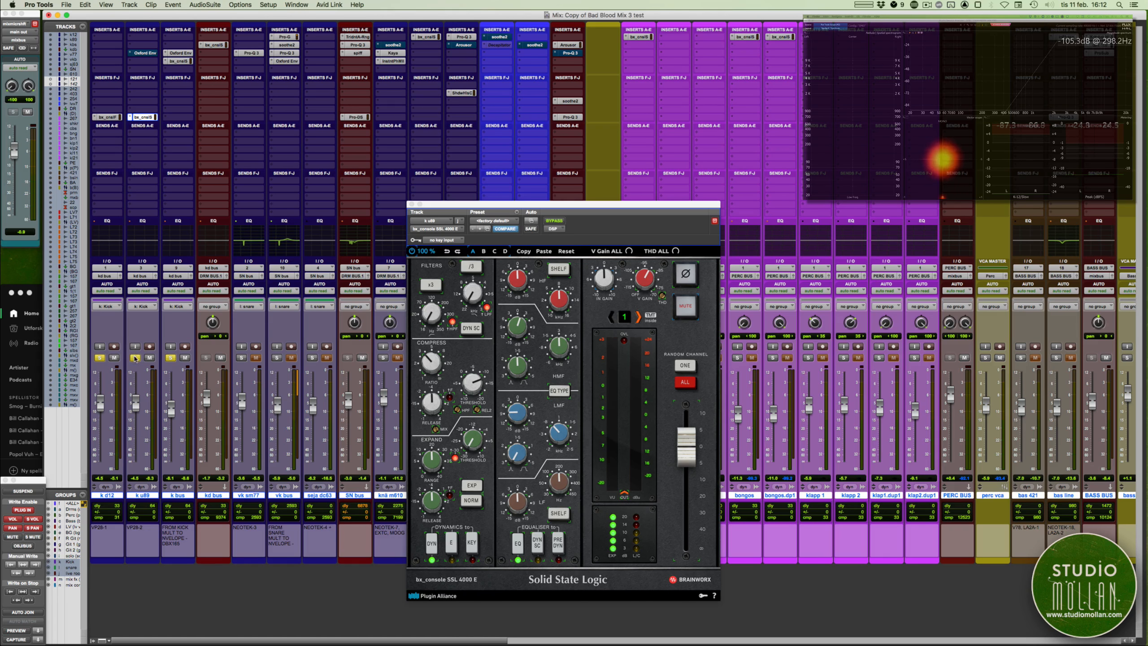
key("space")
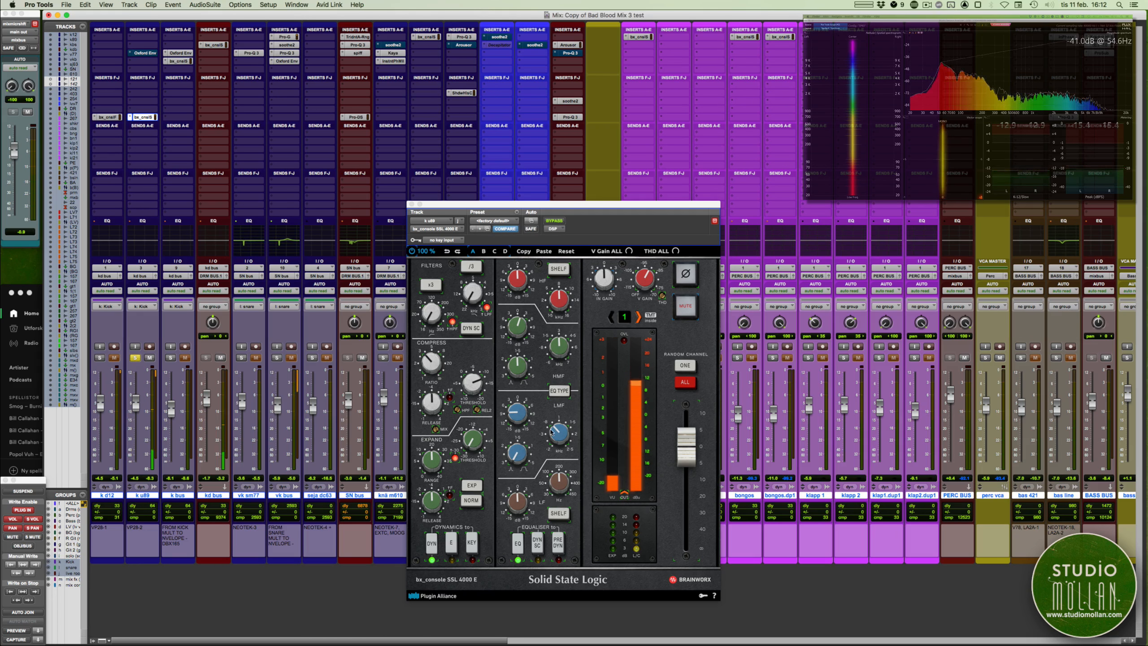
left_click(518, 412)
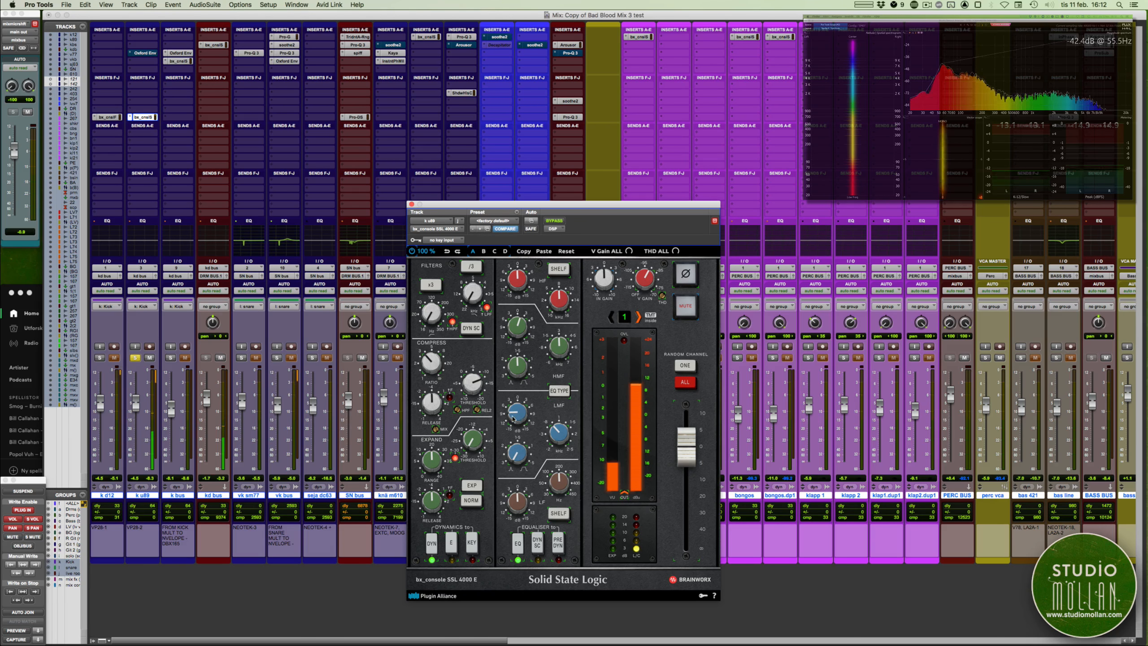
mouse_move(562, 427)
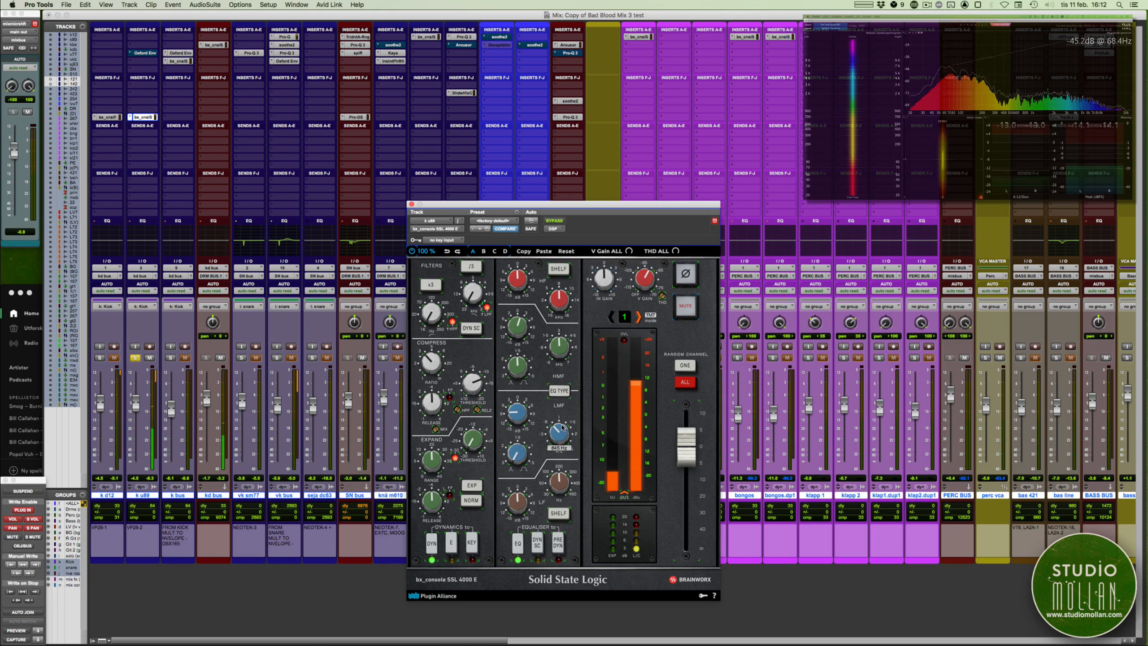
left_click(555, 220)
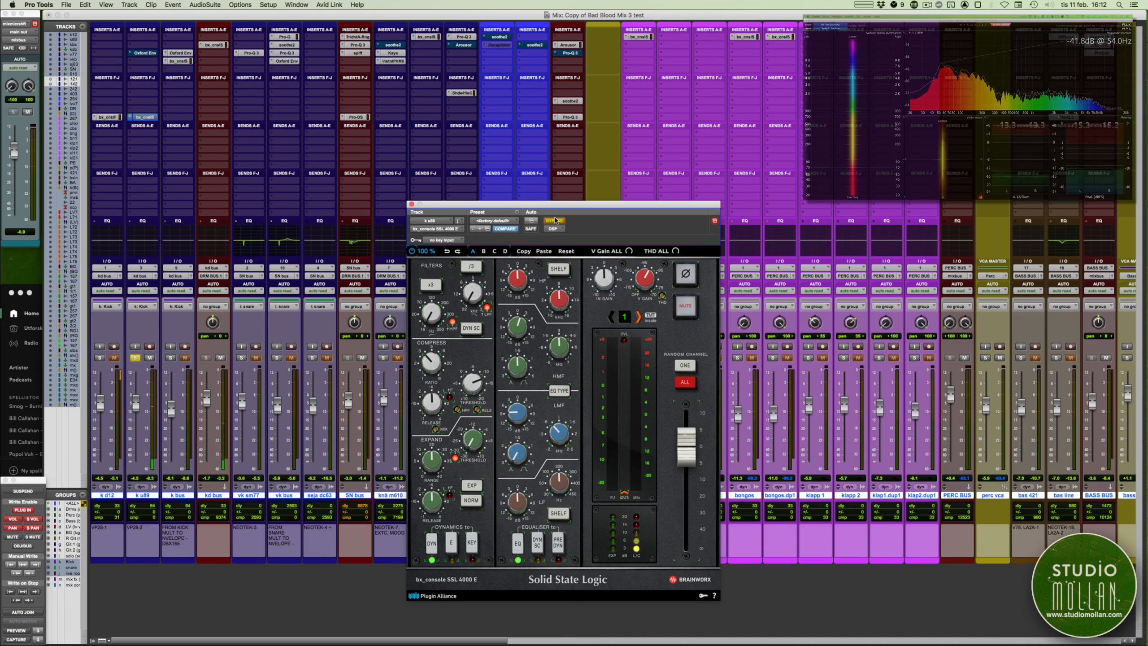
left_click(554, 221)
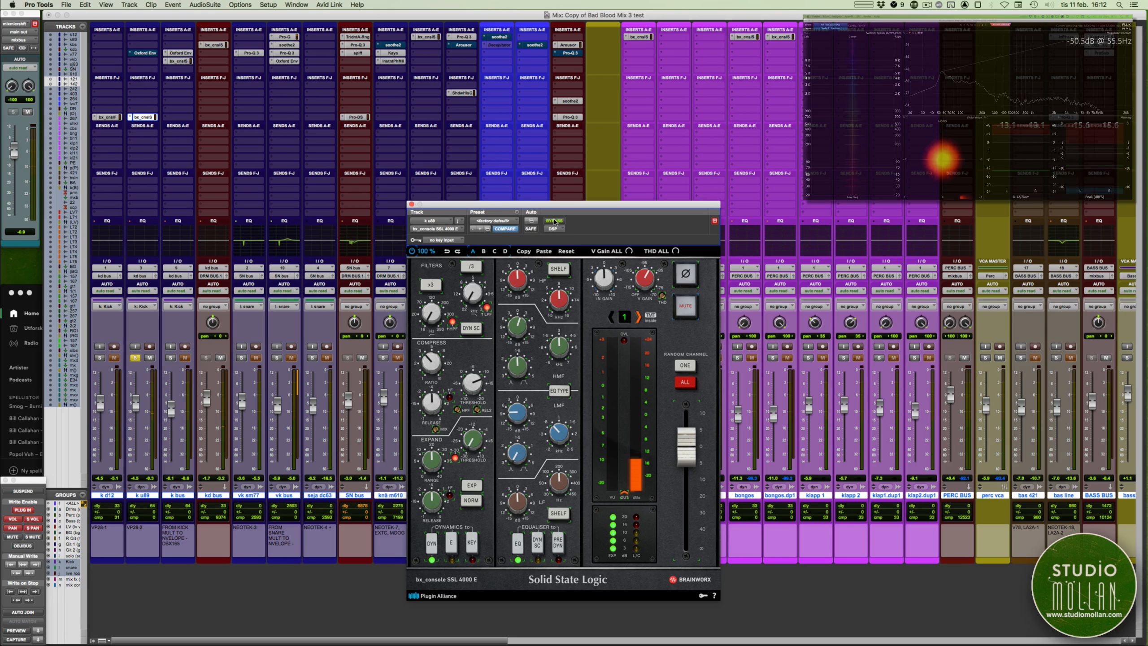
- Switch the solo to k d12 and compare its bx_console Focusrite SC processing with the bypassed sound
left_click(100, 358)
left_click(135, 358)
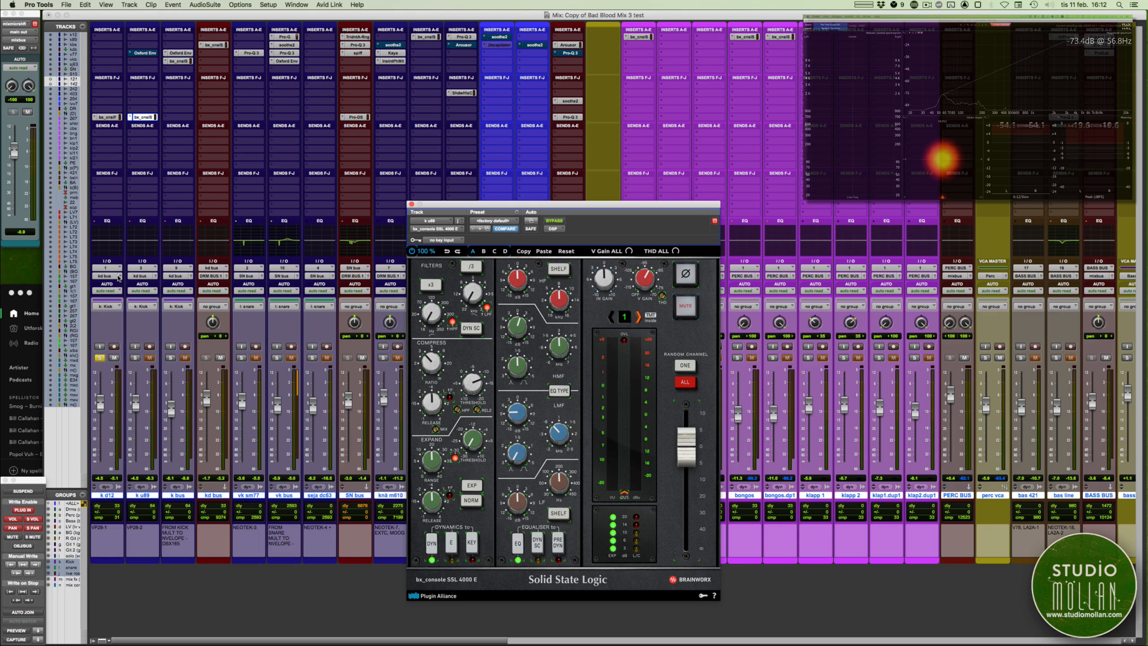
left_click(111, 118)
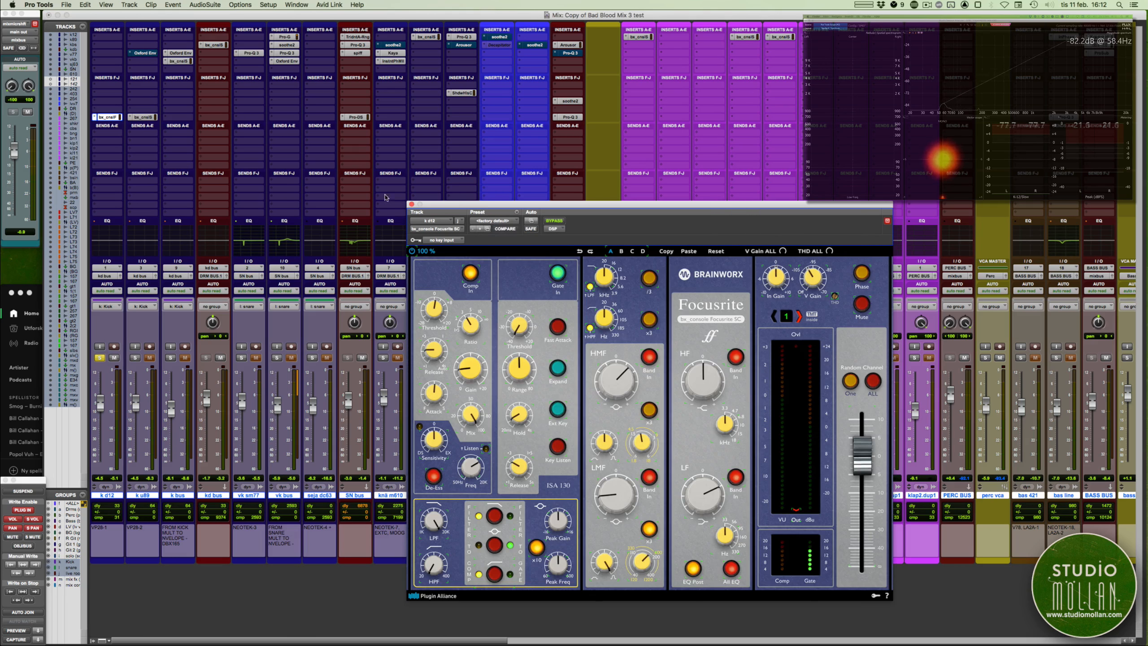
left_click_drag(479, 205, 359, 144)
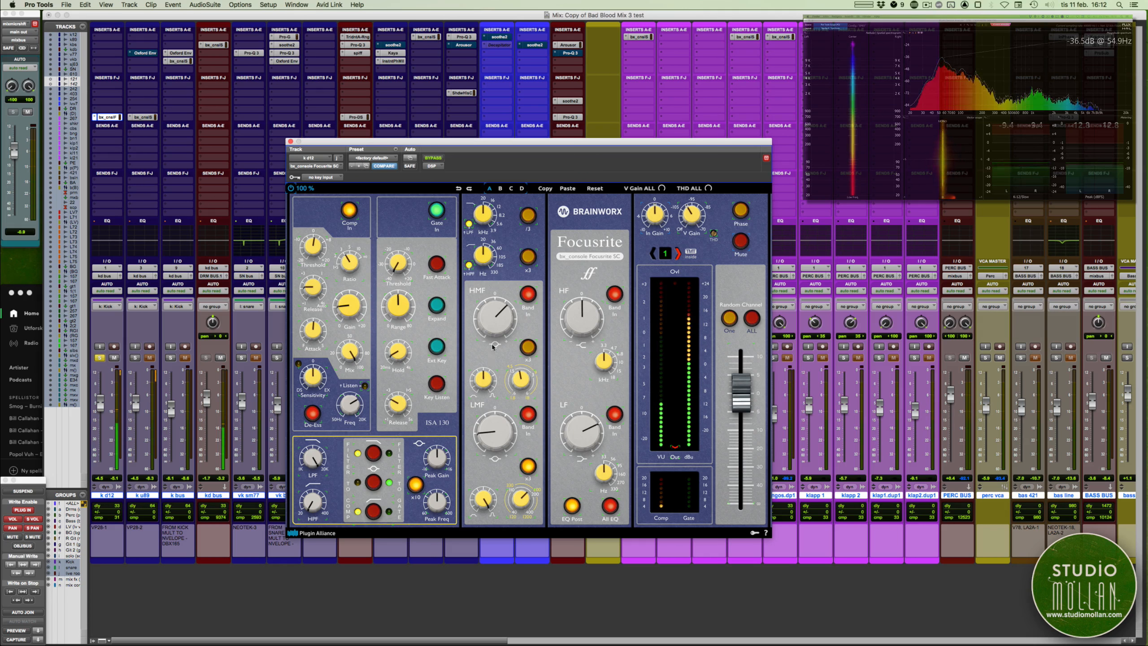
left_click(433, 158)
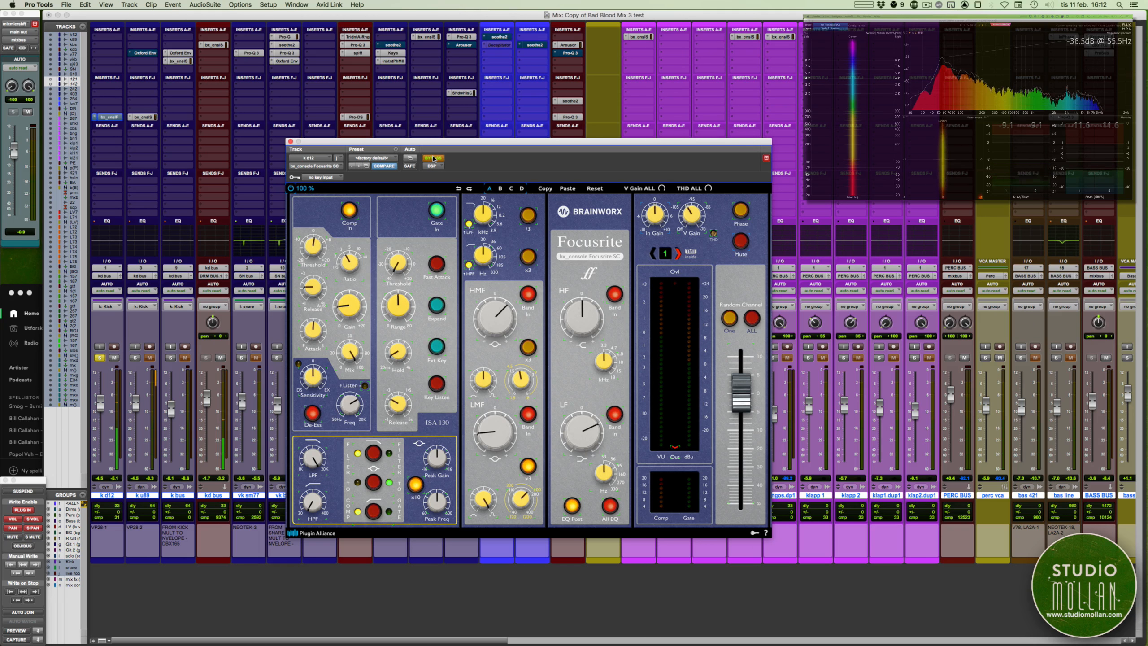
left_click(433, 158)
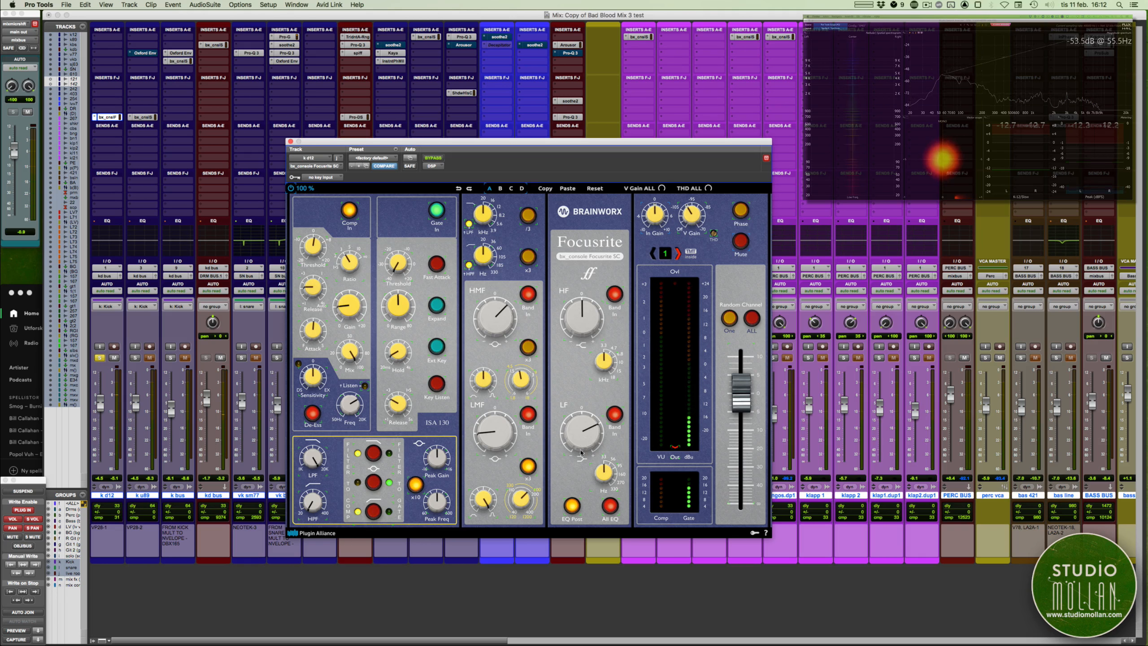
- Examine the LMF and HMF equalizer settings of k d12's Focusrite plug-in, close it and unsolo the track
mouse_move(496, 429)
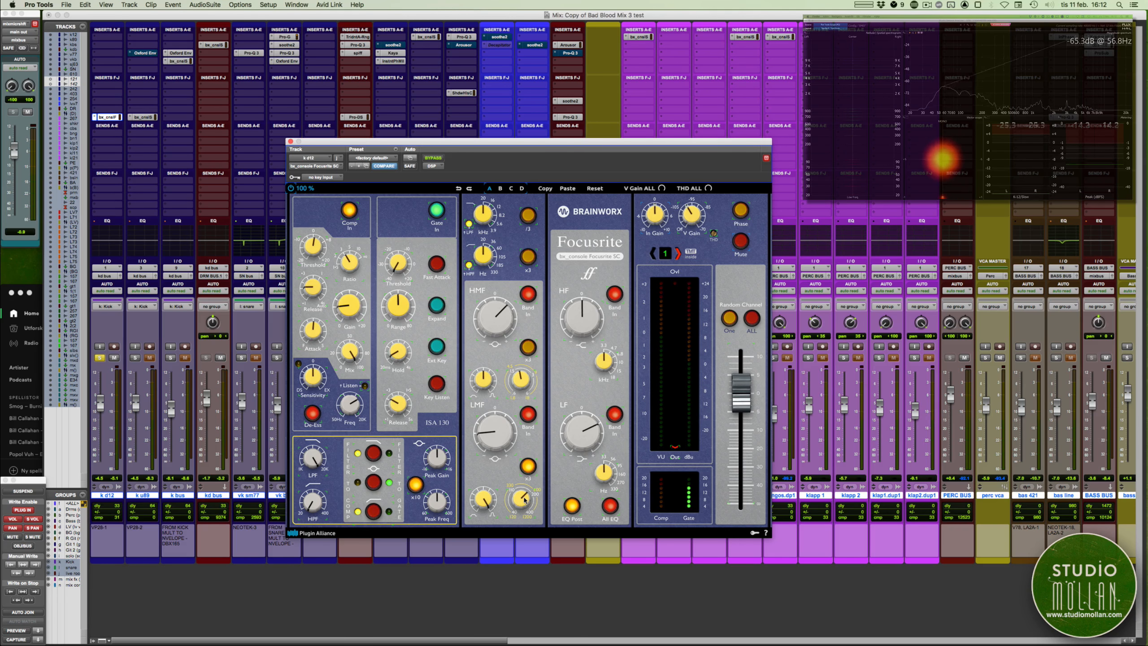
mouse_move(524, 497)
mouse_move(496, 325)
mouse_move(518, 381)
left_click(290, 142)
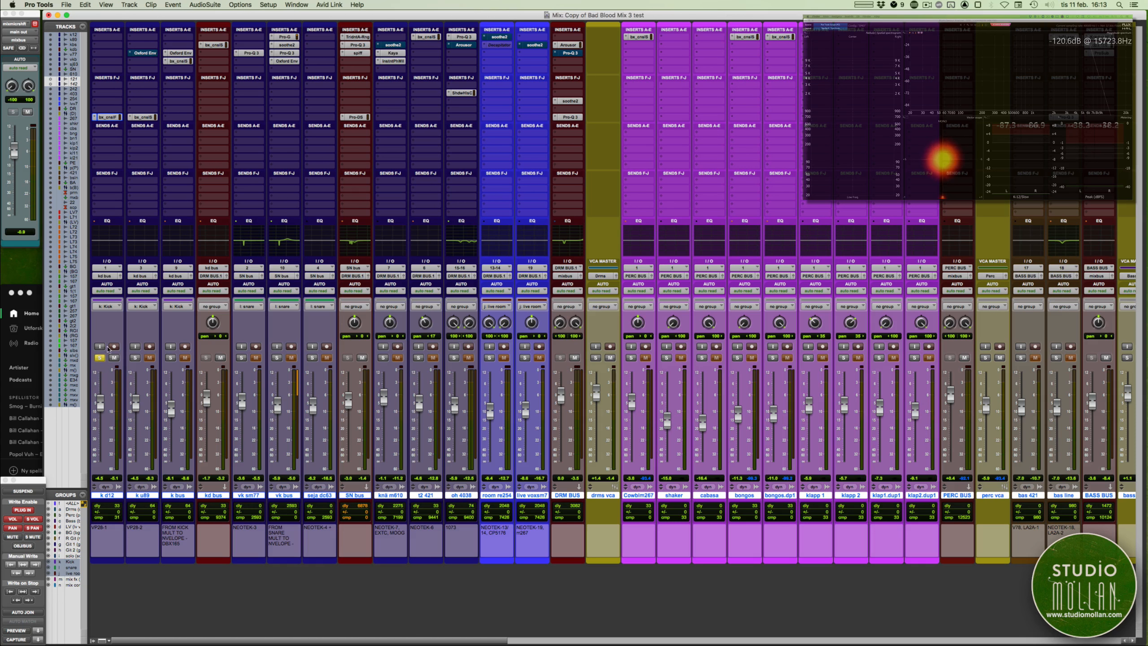
left_click(101, 357)
- Open the bx_console SSL 4000 E on the kd bus and examine its HMF and LMF equalizer settings
left_click(213, 45)
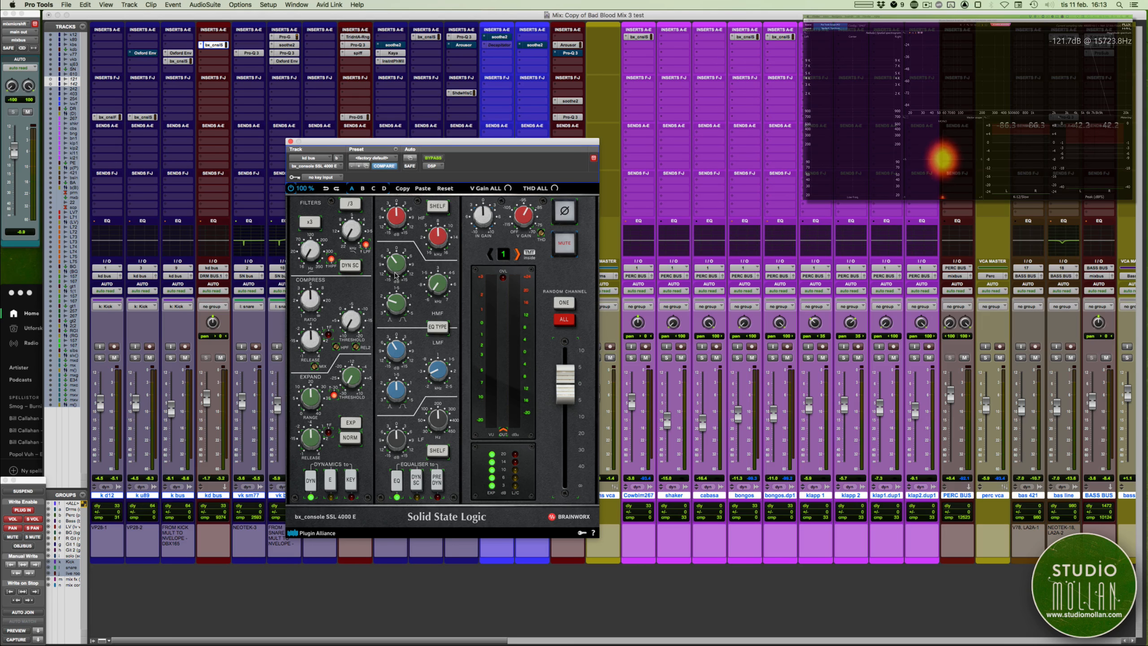
mouse_move(395, 270)
mouse_move(439, 289)
mouse_move(444, 376)
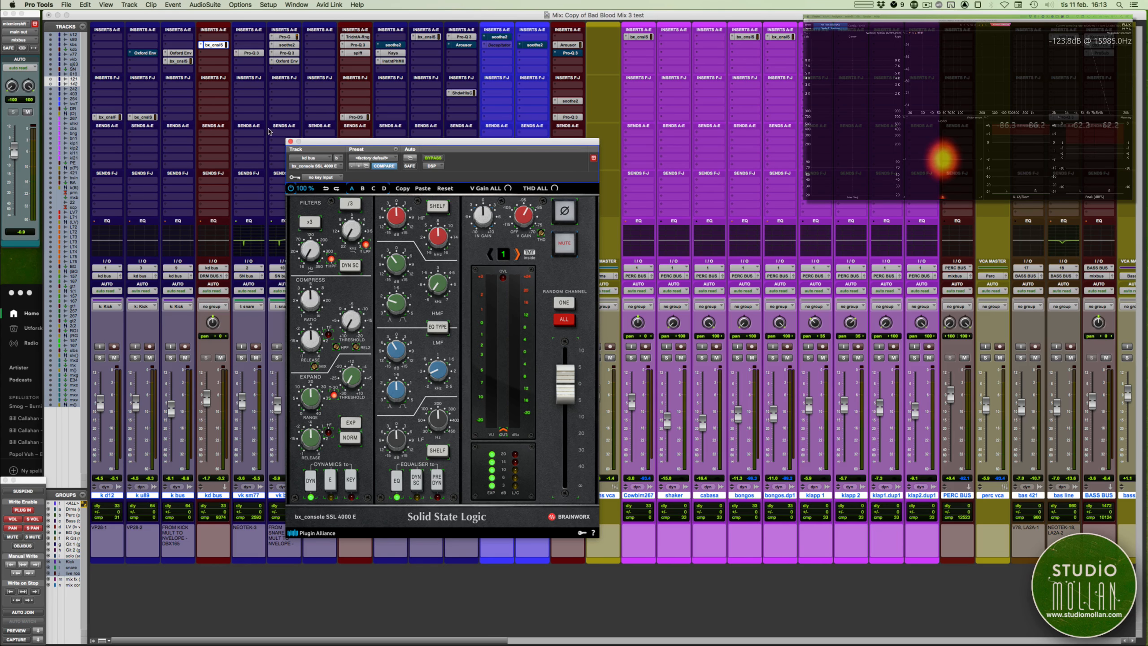
- Close the kd bus plug-in, solo the snare tracks and view the FabFilter Pro-DS on the SN bus
left_click(290, 141)
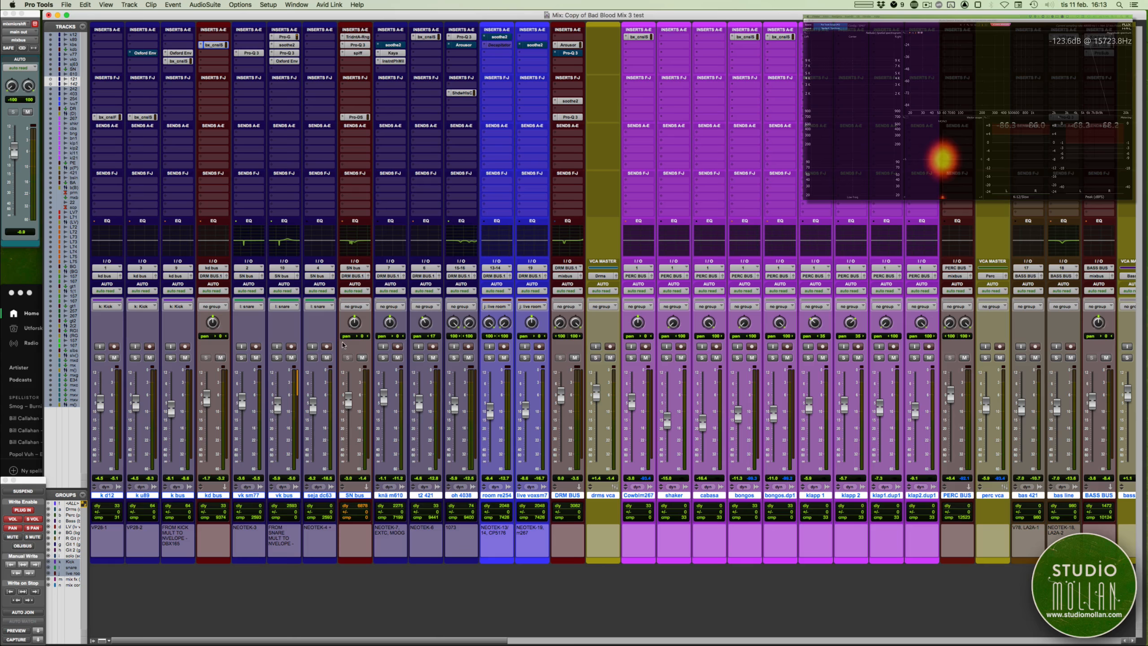
left_click(312, 357)
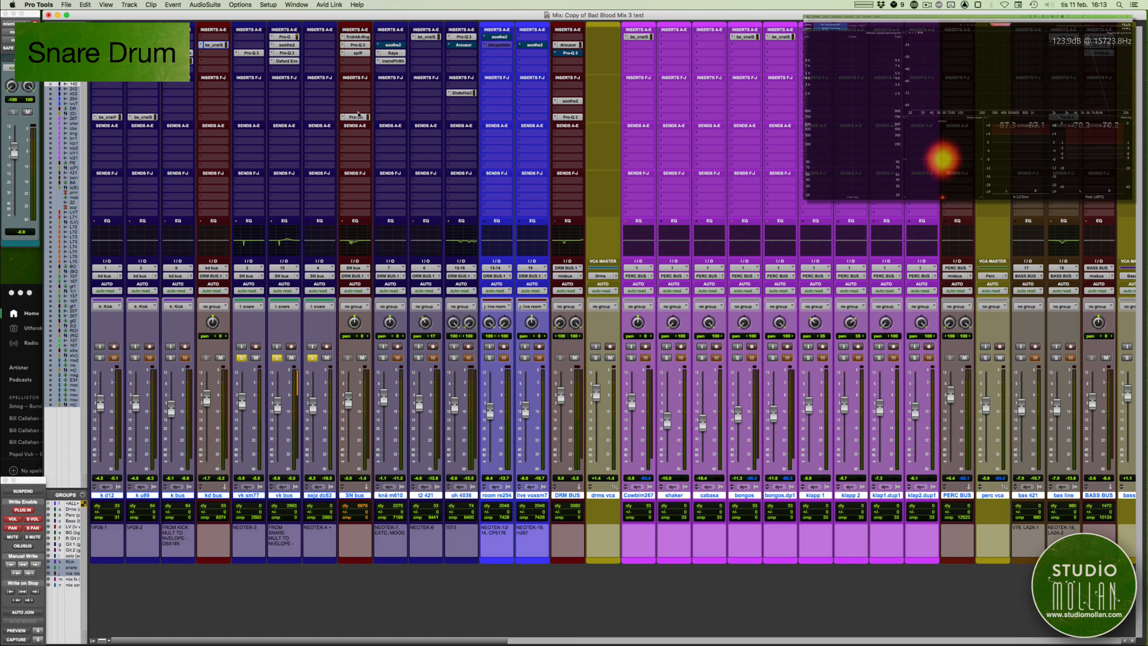
left_click(356, 117)
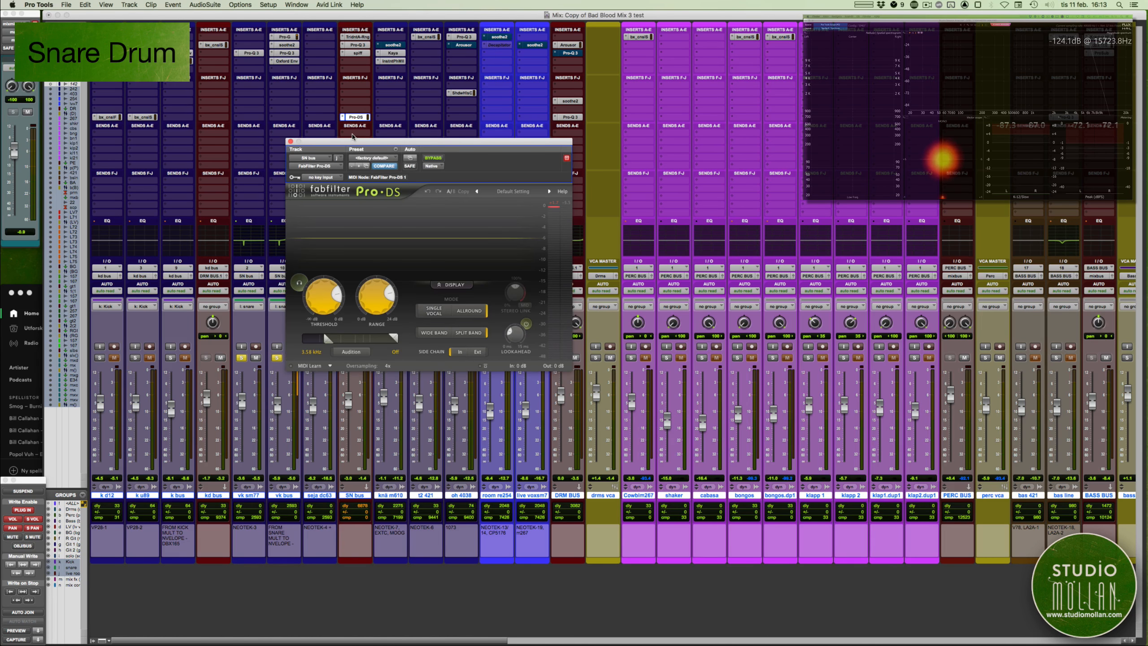
left_click_drag(343, 141, 328, 147)
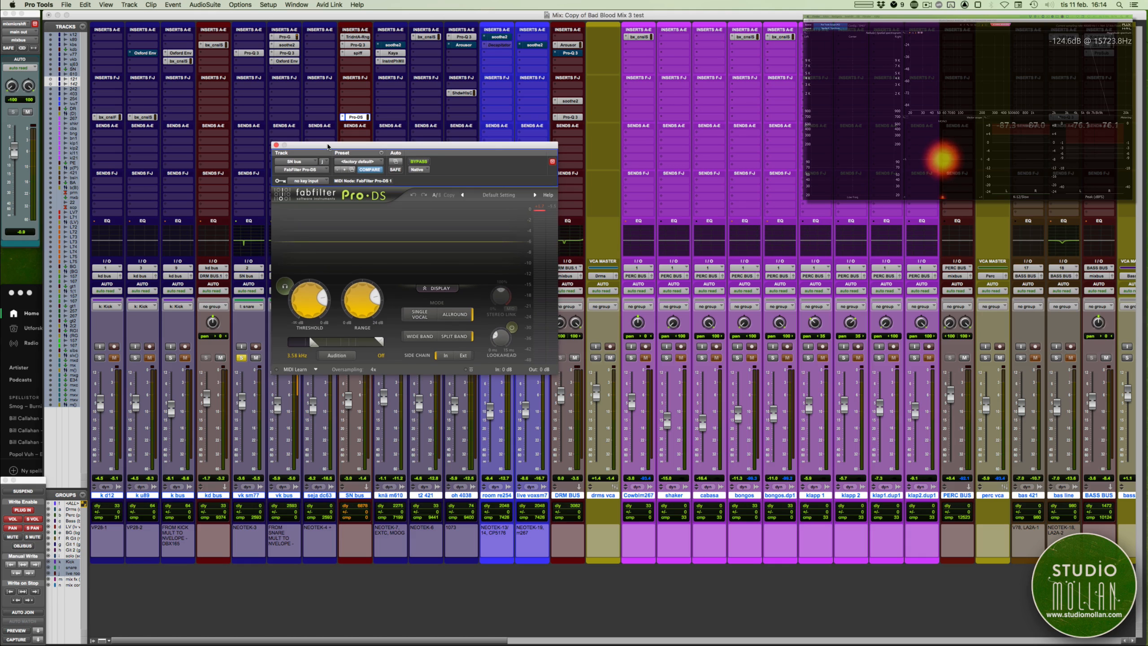
left_click(276, 145)
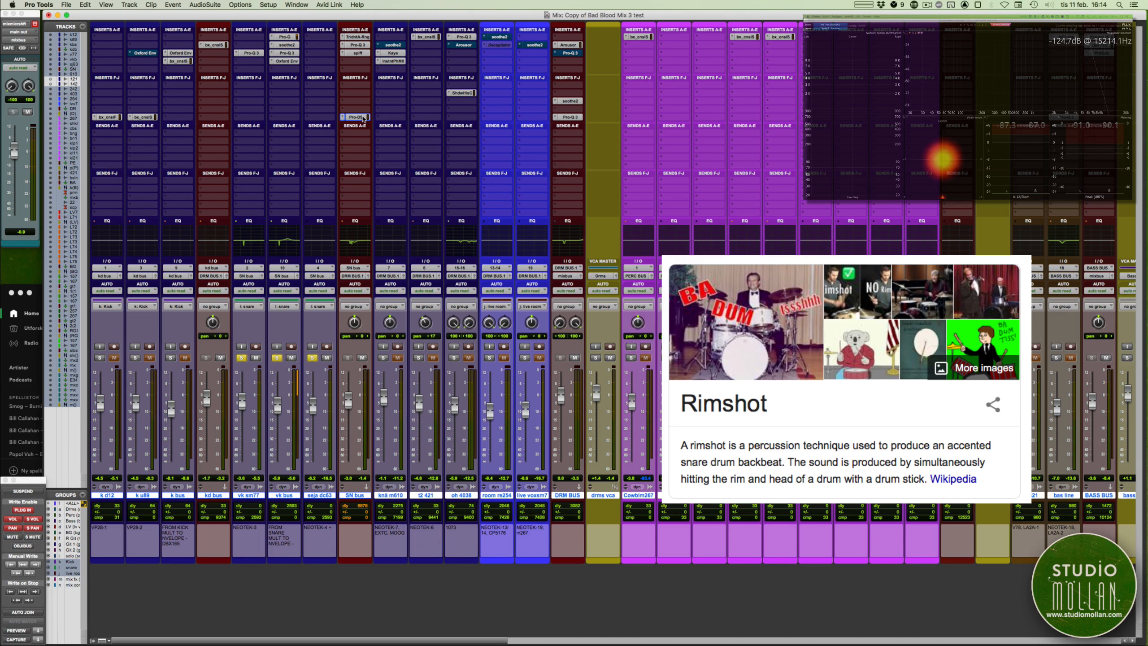
- Reopen the SN bus Pro-DS, examine its mode, threshold and range settings, and start playback of the soloed snare
left_click(356, 117)
left_click_drag(366, 147, 453, 146)
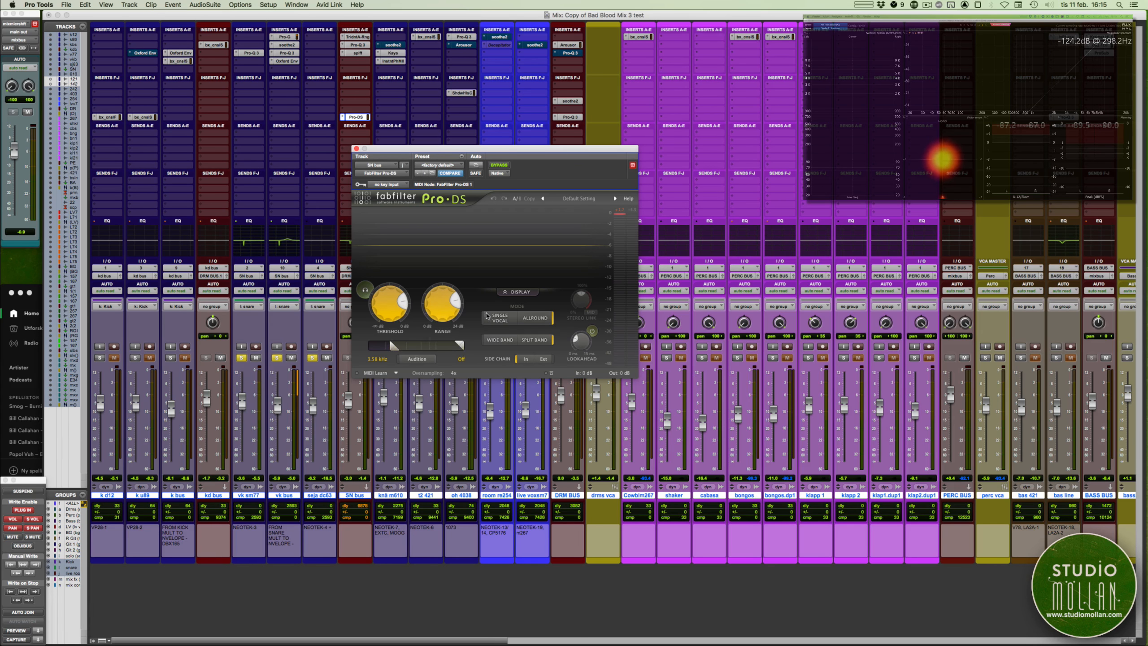
left_click(492, 317)
mouse_move(393, 302)
left_click(534, 320)
key("space")
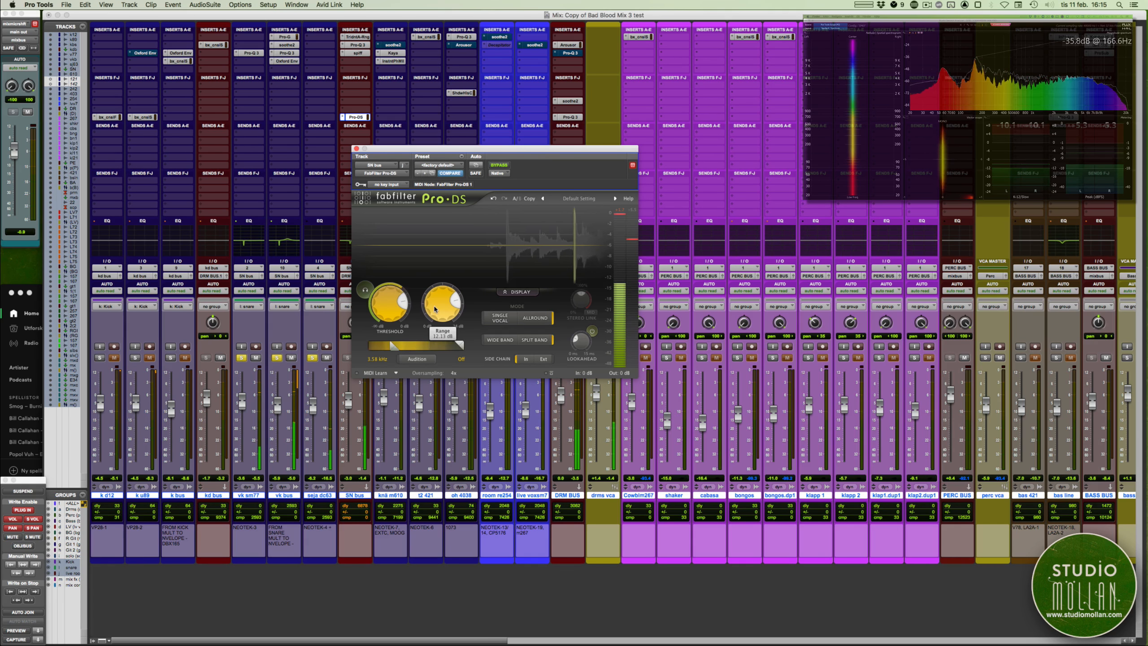
- Compare the snare with Pro-DS active and bypassed, close the plug-in and unsolo the snare tracks
left_click(498, 165)
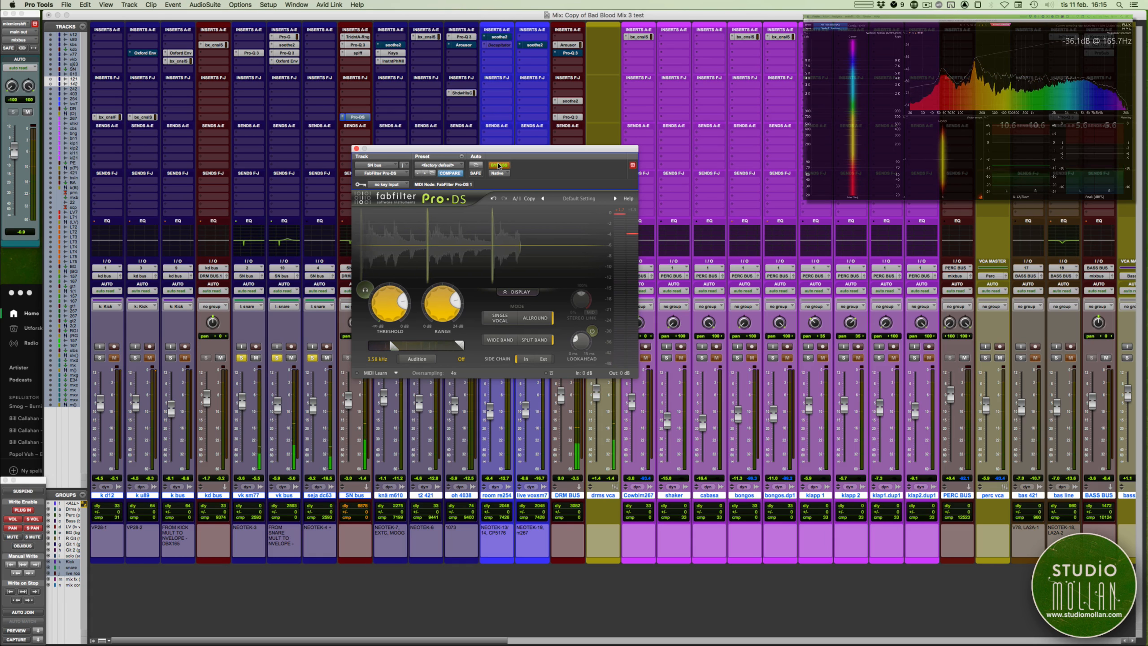
left_click(499, 166)
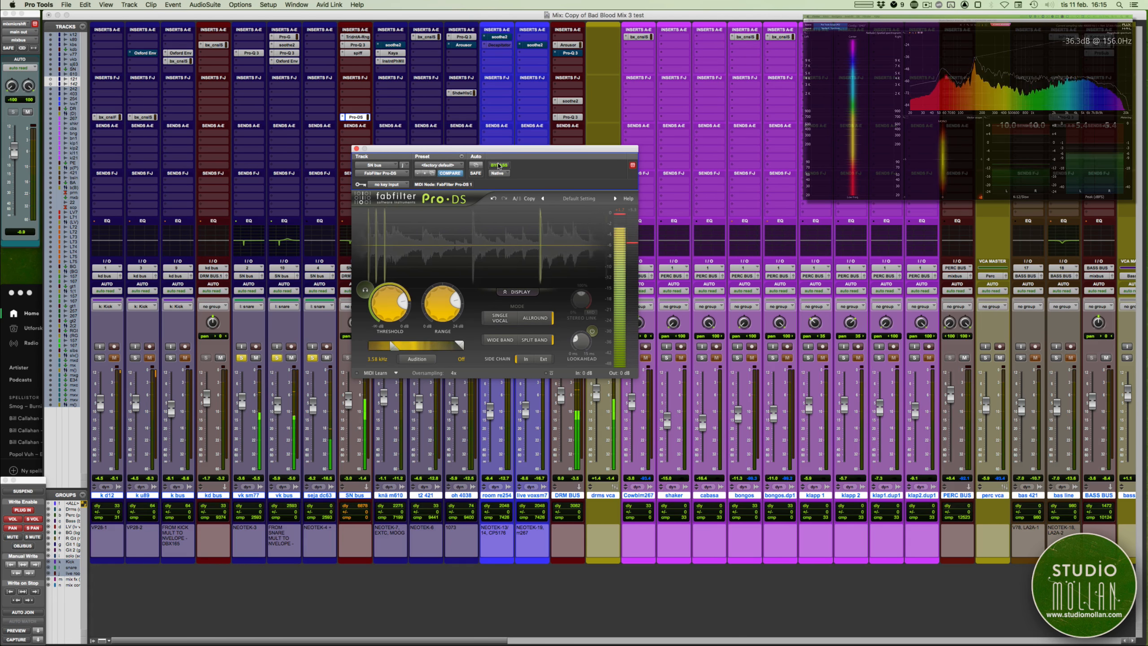
left_click(501, 166)
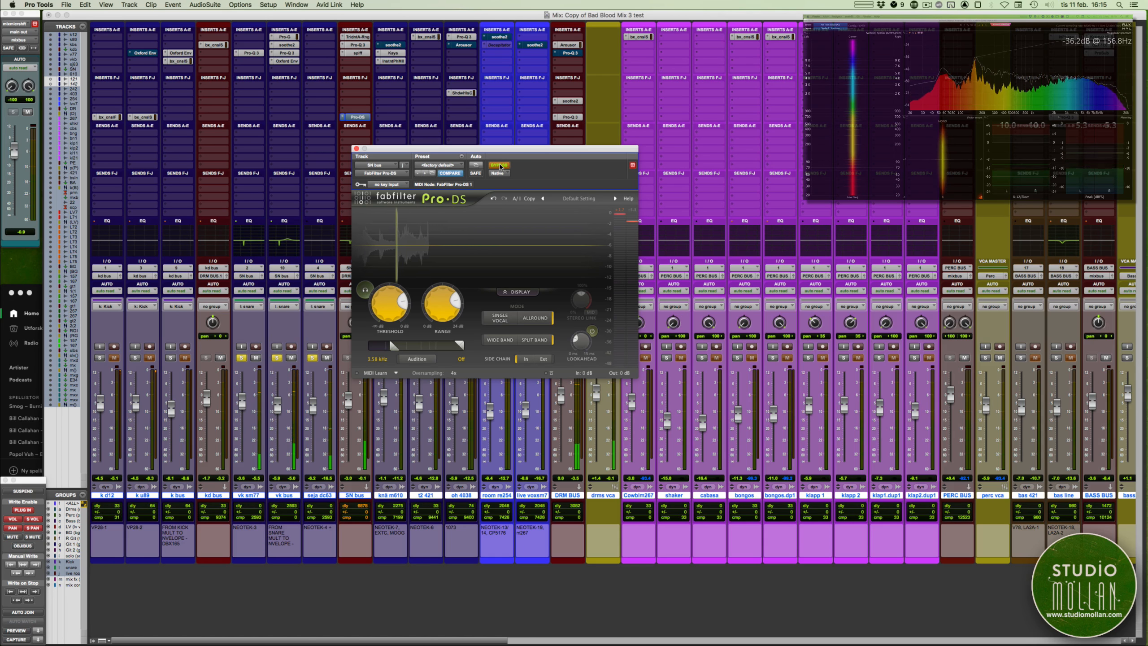
left_click(500, 165)
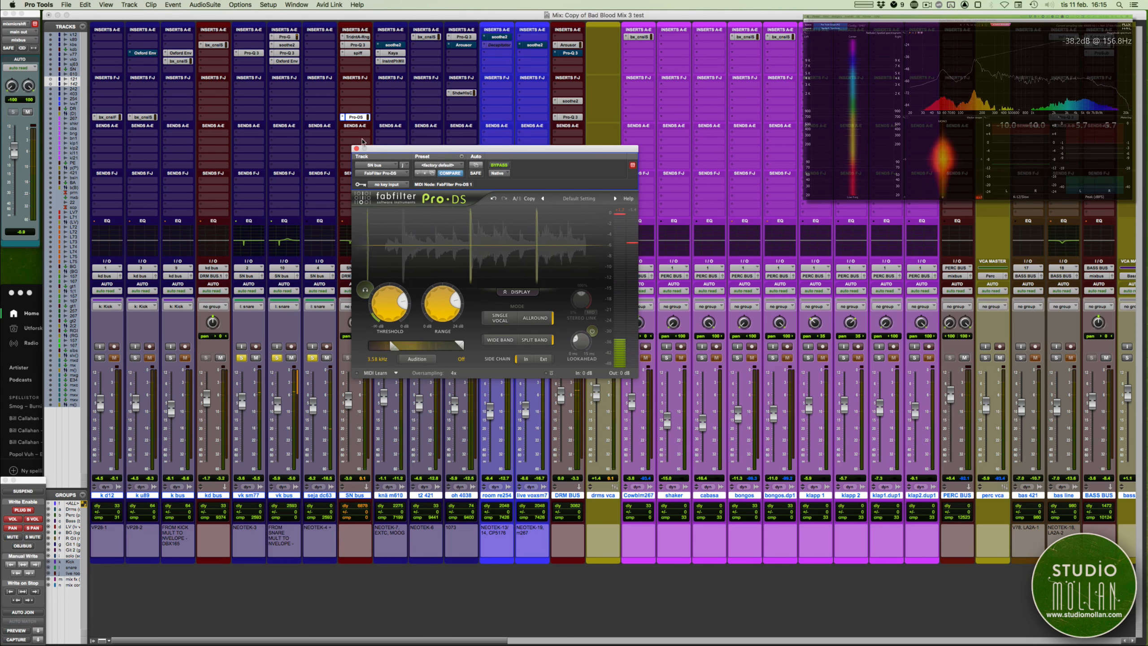
left_click(356, 150)
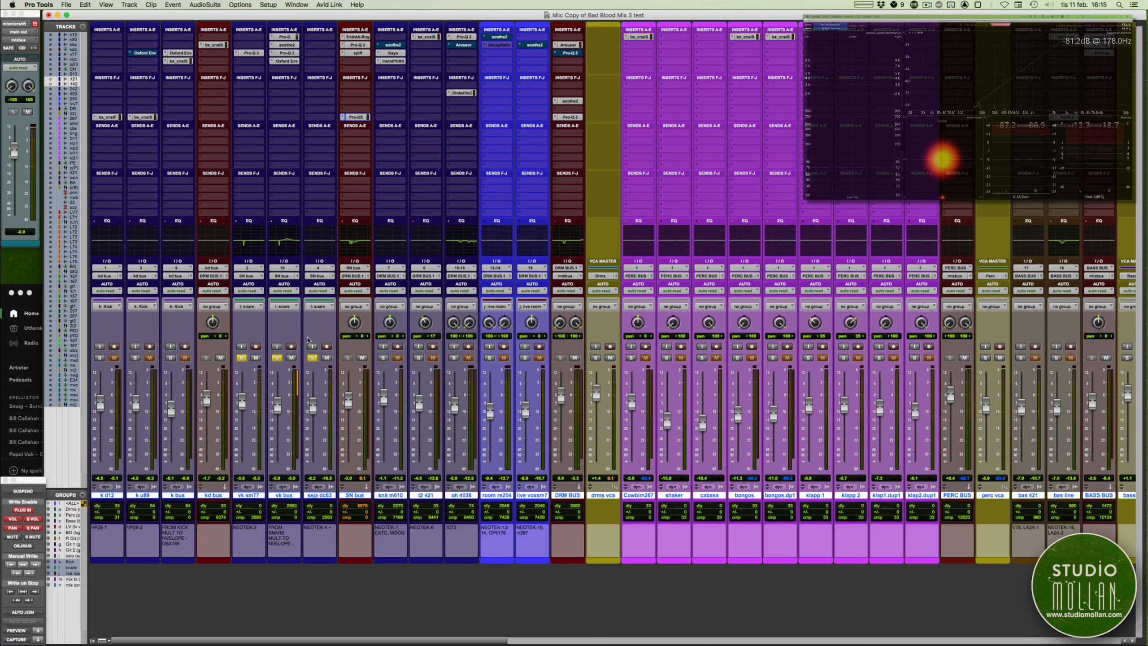
left_click(314, 358)
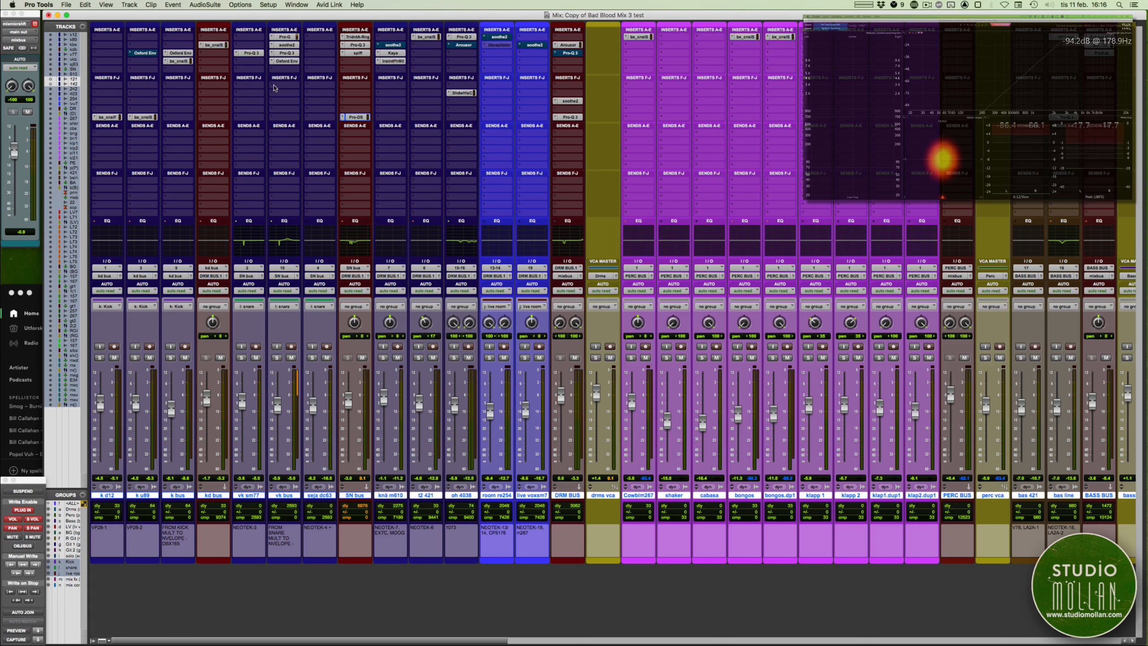
- Examine the soothe2 and Oxford Envolution settings on the vk bus and close the plug-ins
left_click(288, 46)
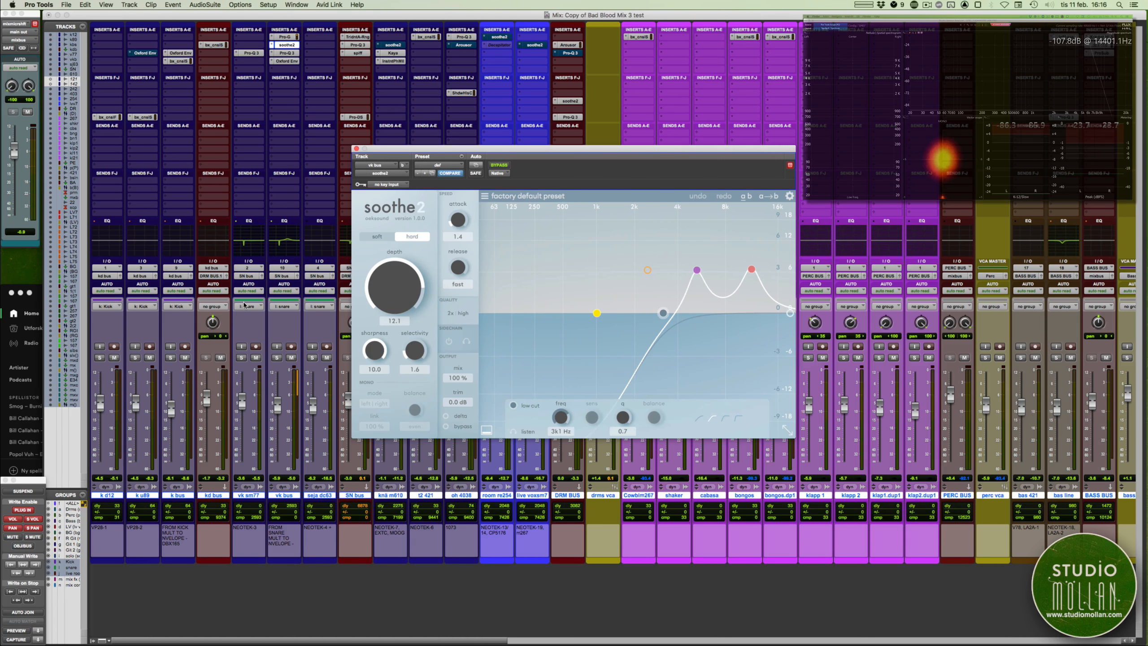
left_click(286, 61)
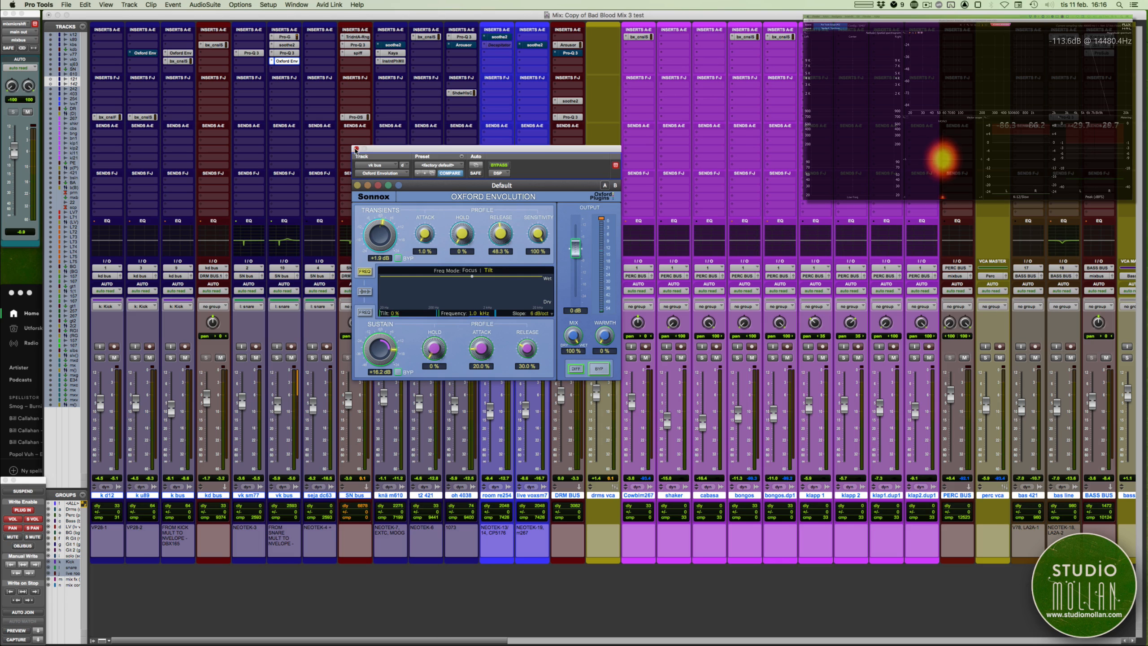
left_click(356, 149)
left_click(287, 45)
left_click(287, 45)
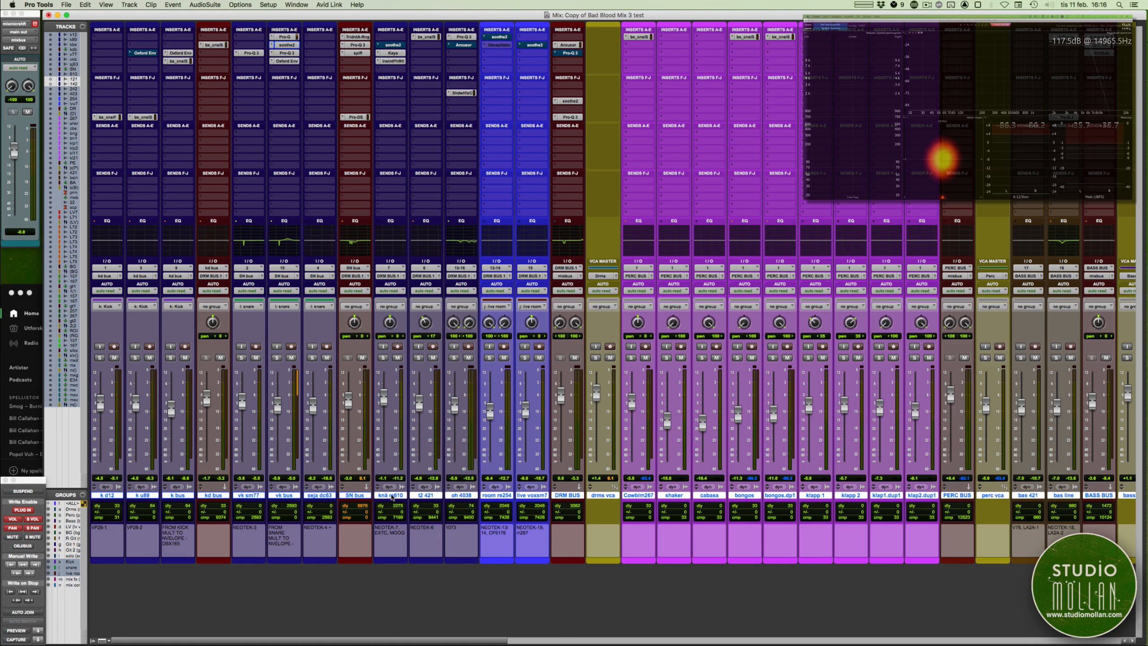
- Select the knä and room tracks in turn and briefly view the soothe2 settings on the DRM BUS
left_click(392, 494)
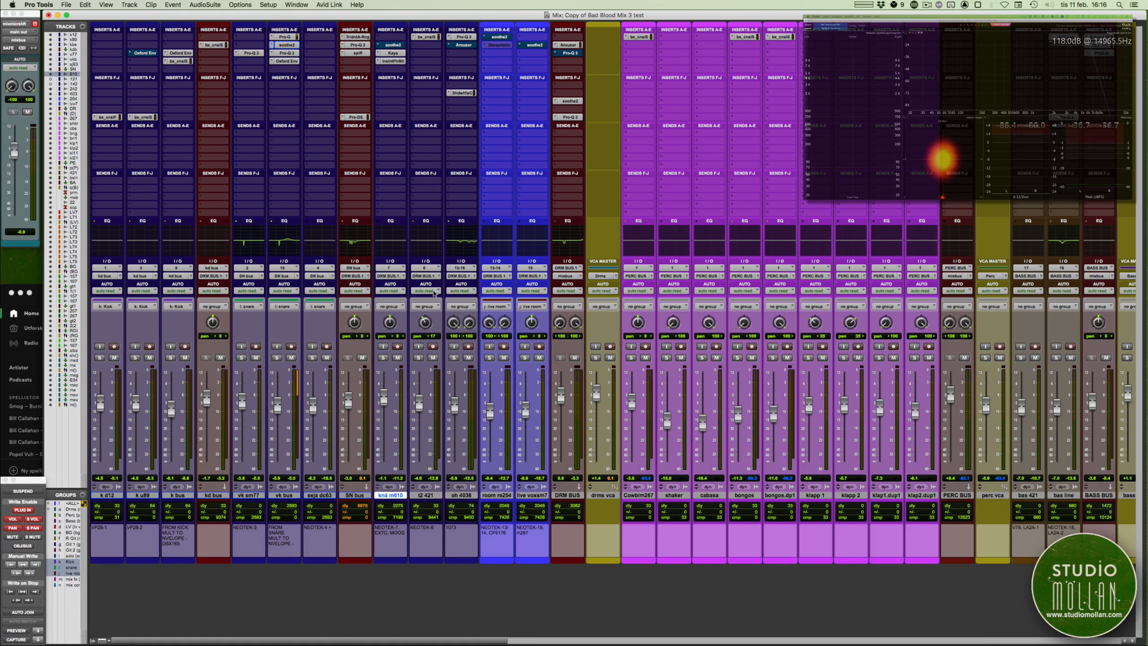
left_click(490, 495)
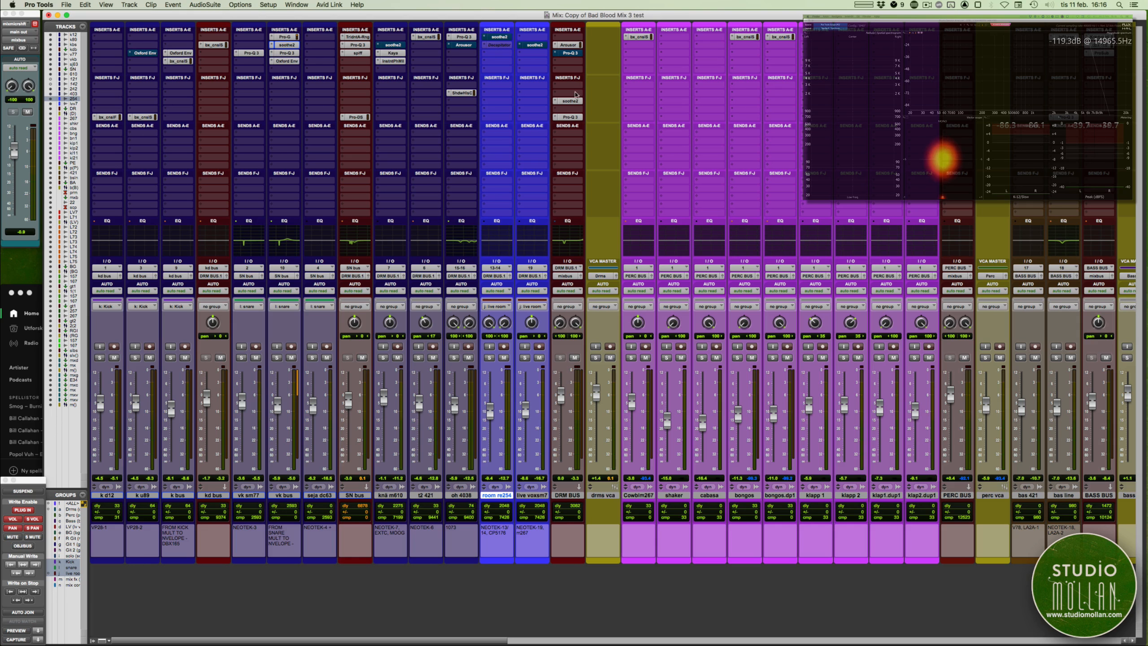
left_click(569, 101)
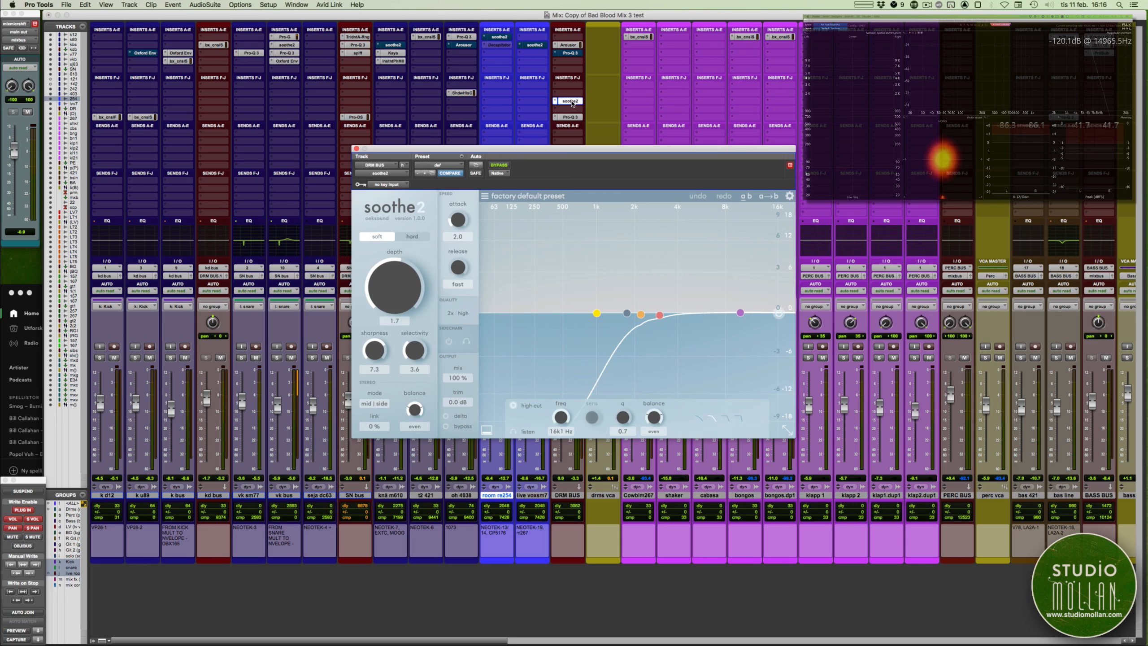
left_click(356, 148)
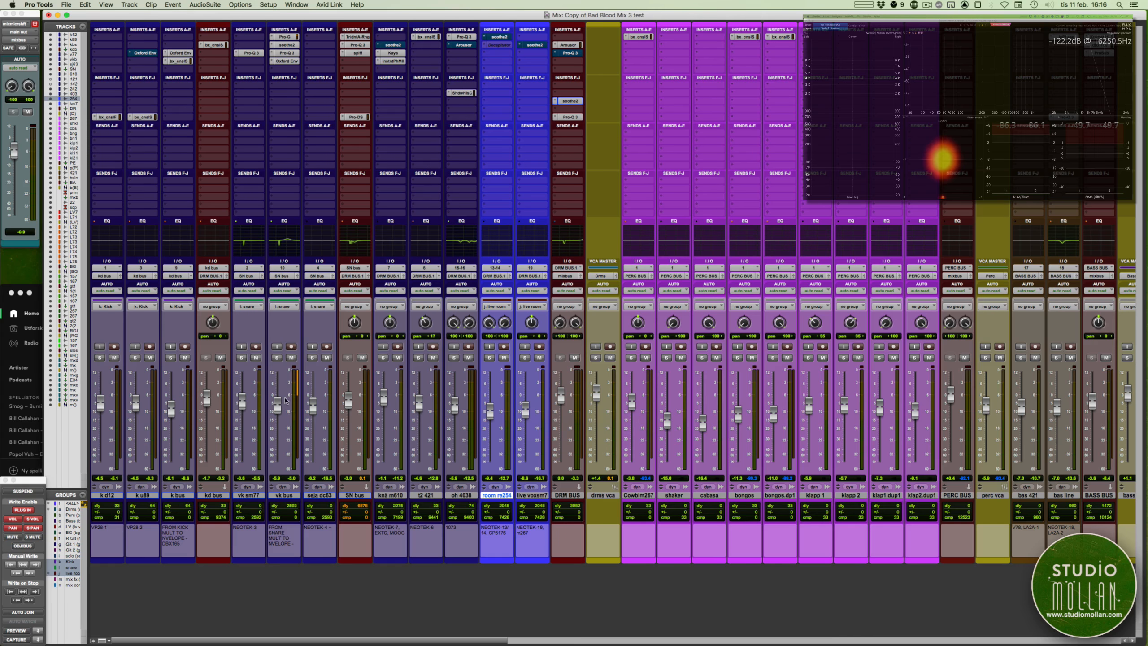
scroll(368, 398, "right", 5)
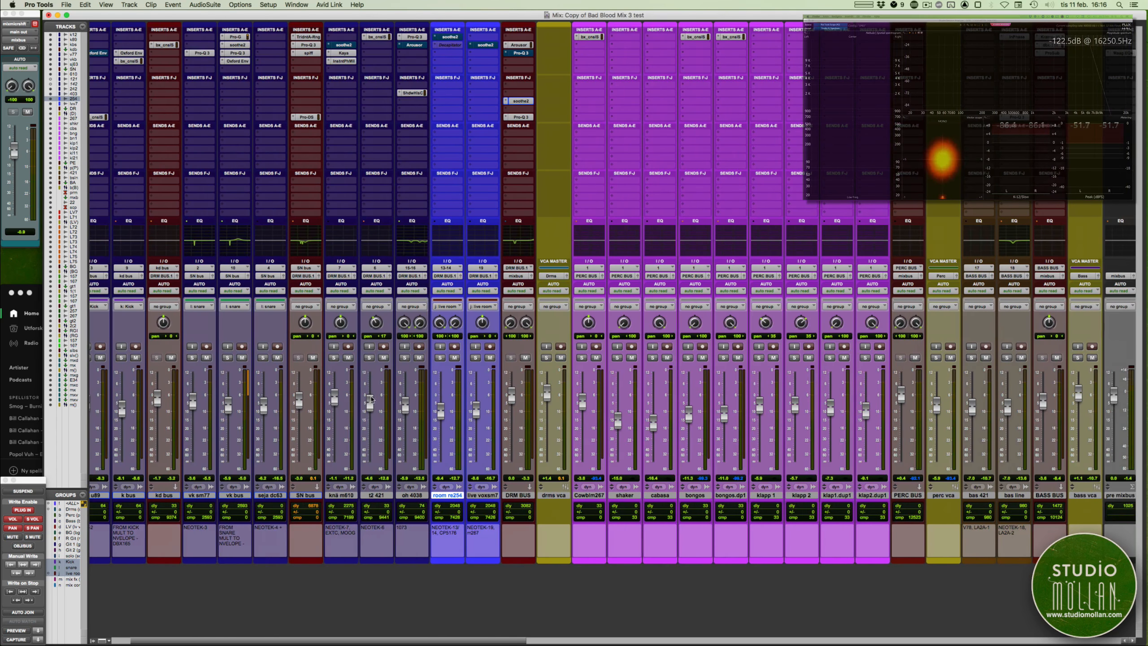
scroll(388, 398, "left", 5)
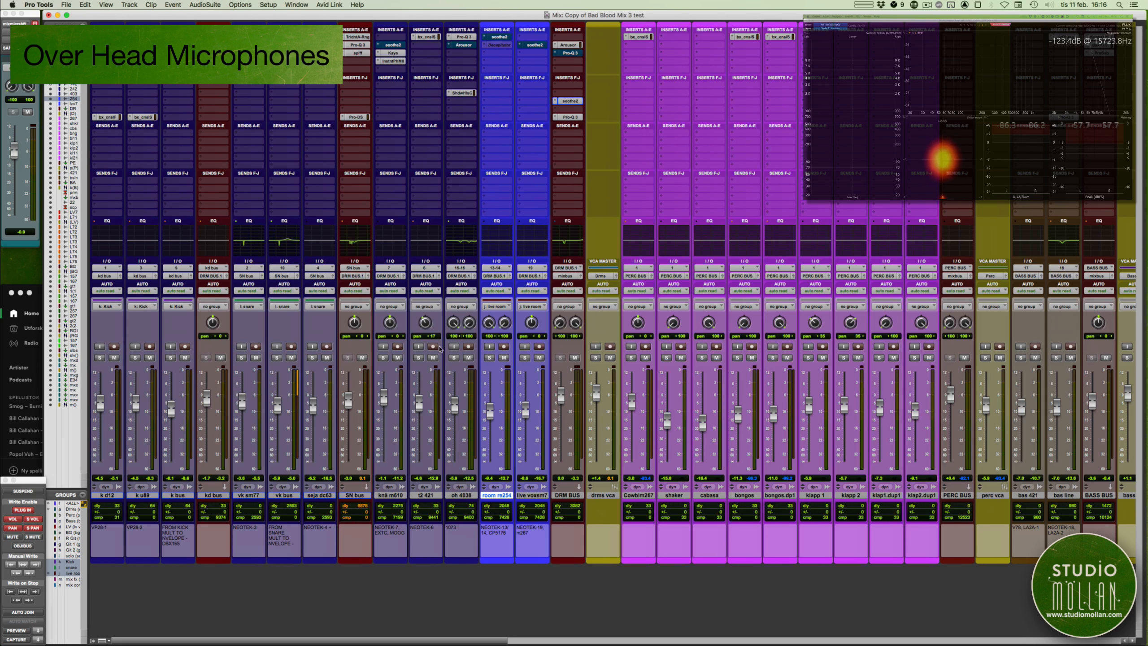
- Solo the overhead track oh 4038, listen to it briefly and open its Shadow Hills mastering compressor
left_click(451, 358)
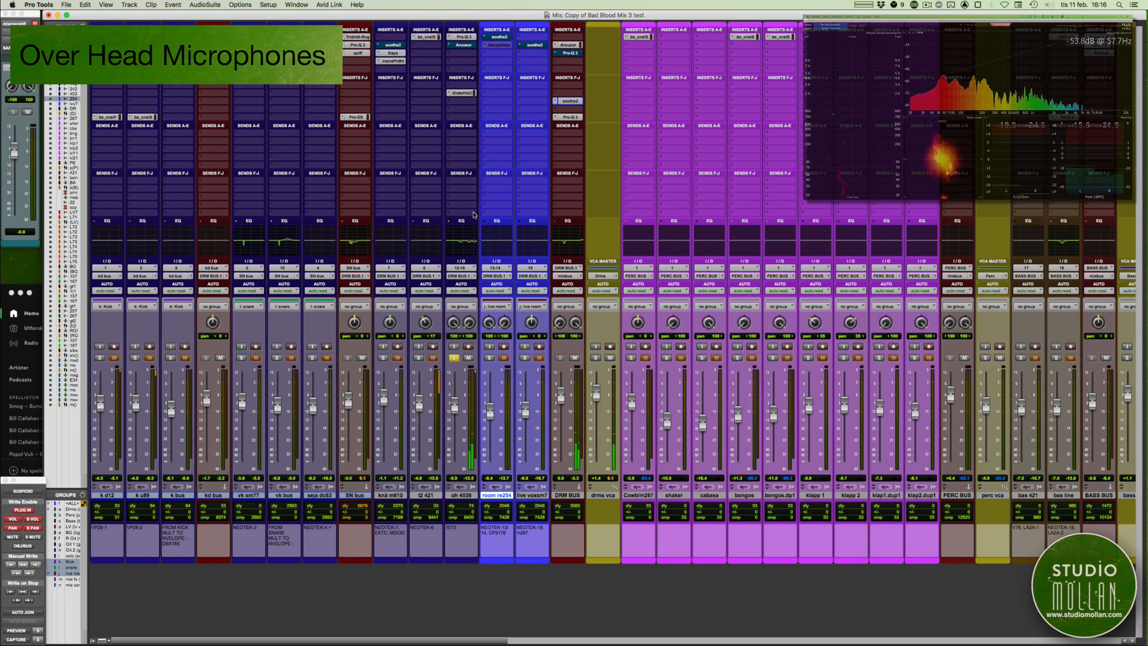
key("space")
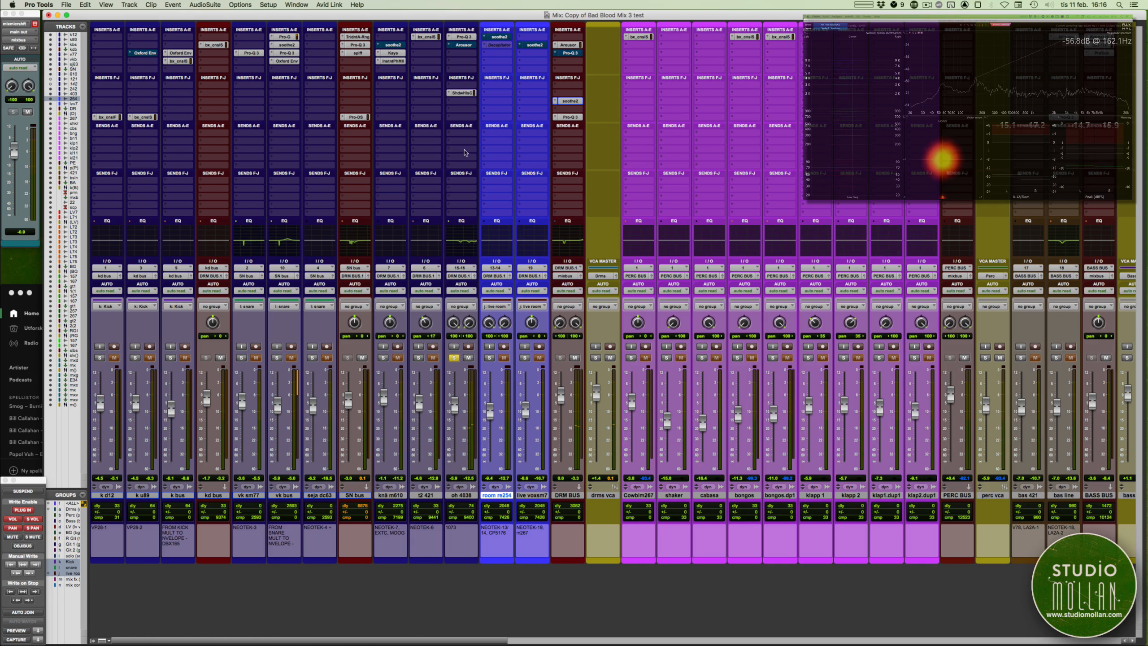
left_click(461, 92)
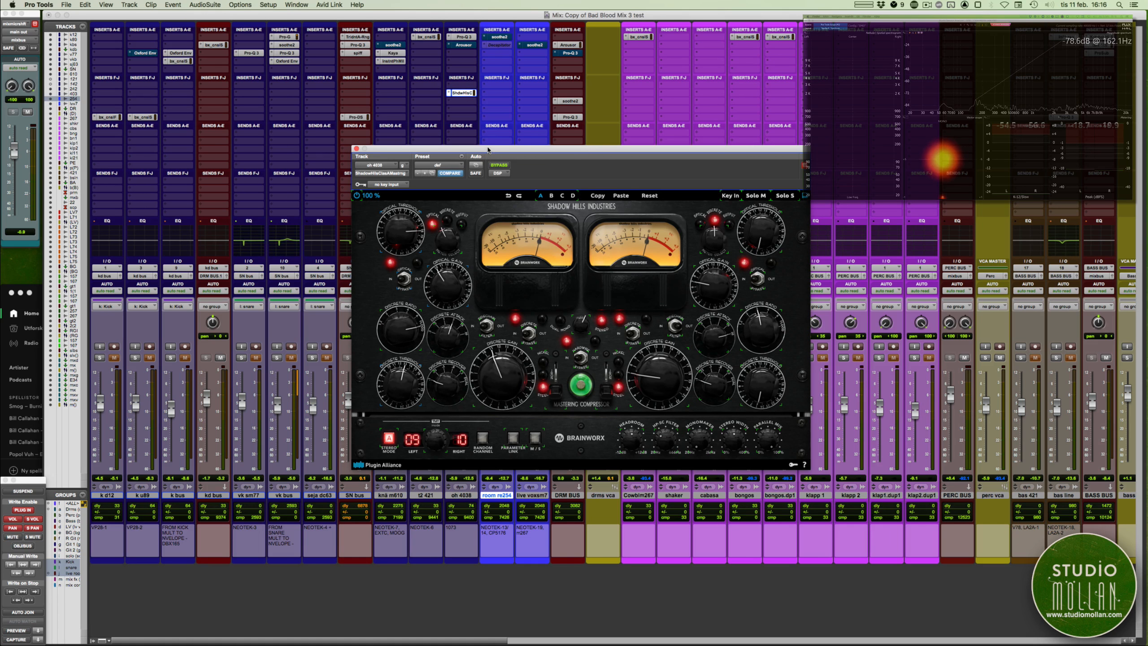
left_click_drag(487, 149, 391, 169)
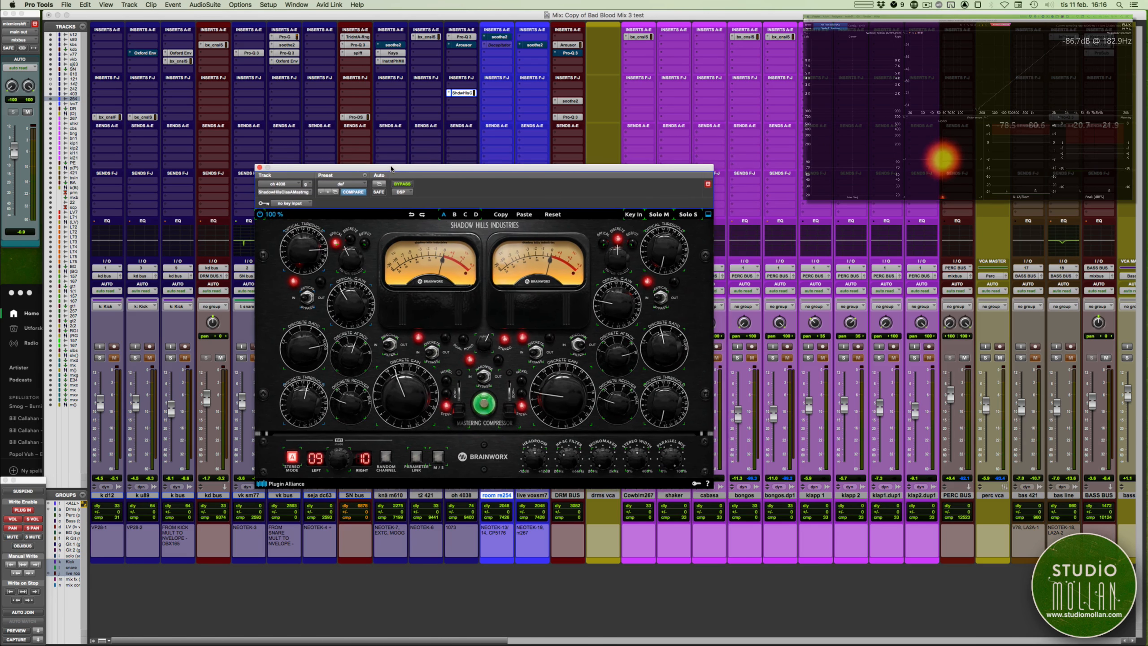
- Make the Arousor plug-in on oh 4038 inactive and bring back the track's Shadow Hills compressor
left_click(461, 45)
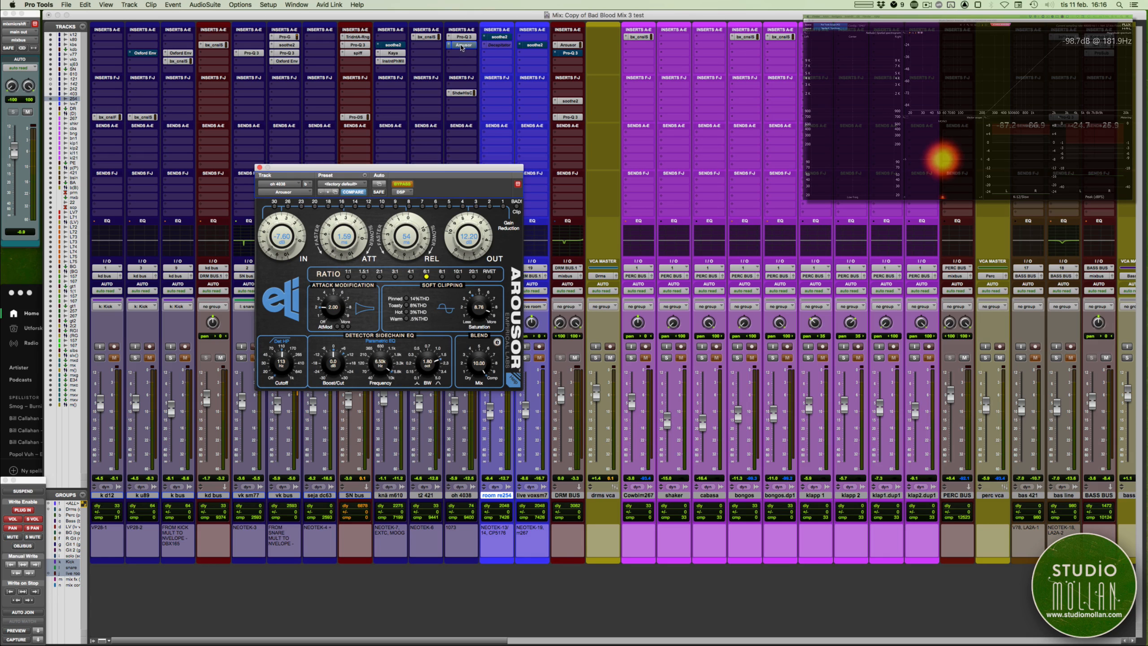
left_click(462, 46, "ctrl+super")
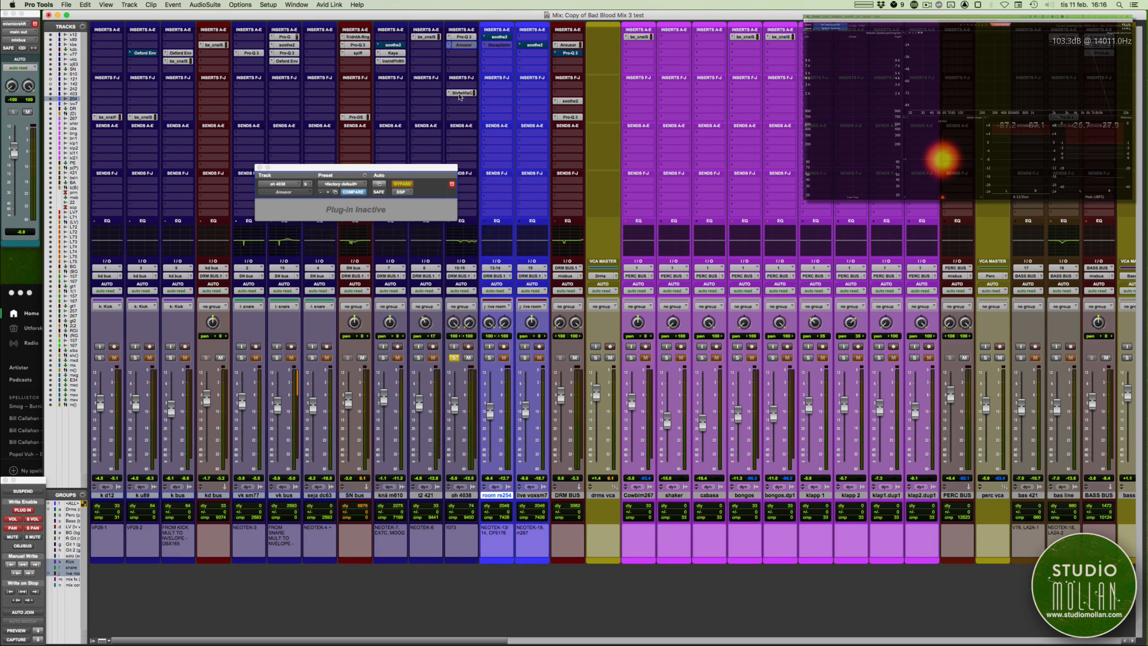
left_click(459, 94)
left_click(449, 93)
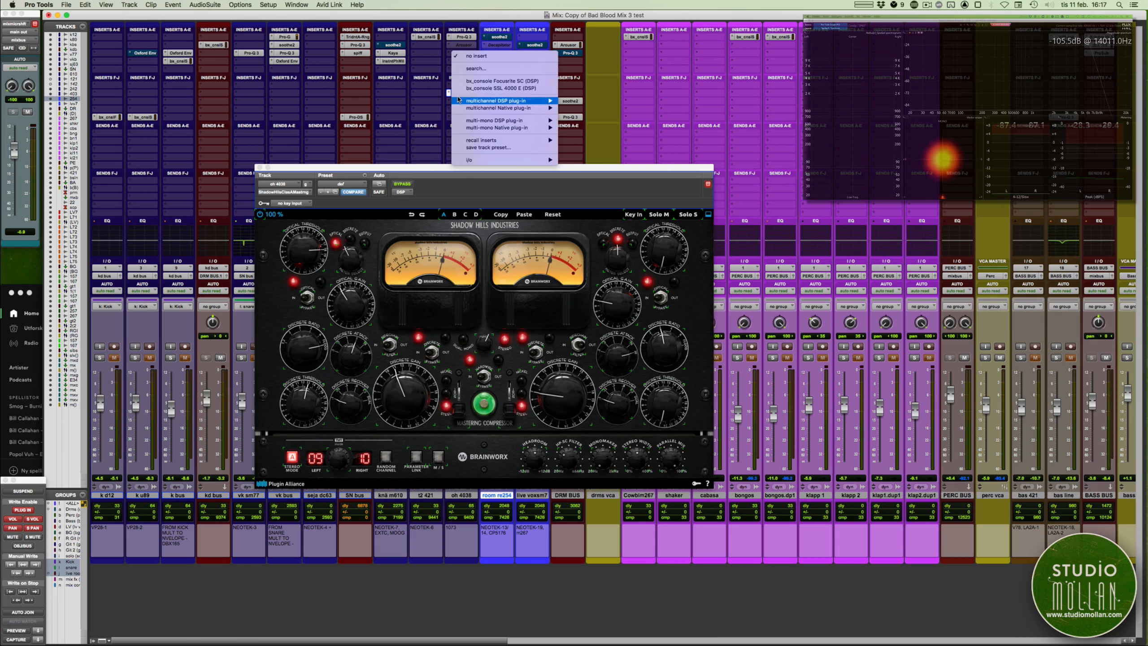
left_click(407, 94)
left_click_drag(424, 170, 402, 178)
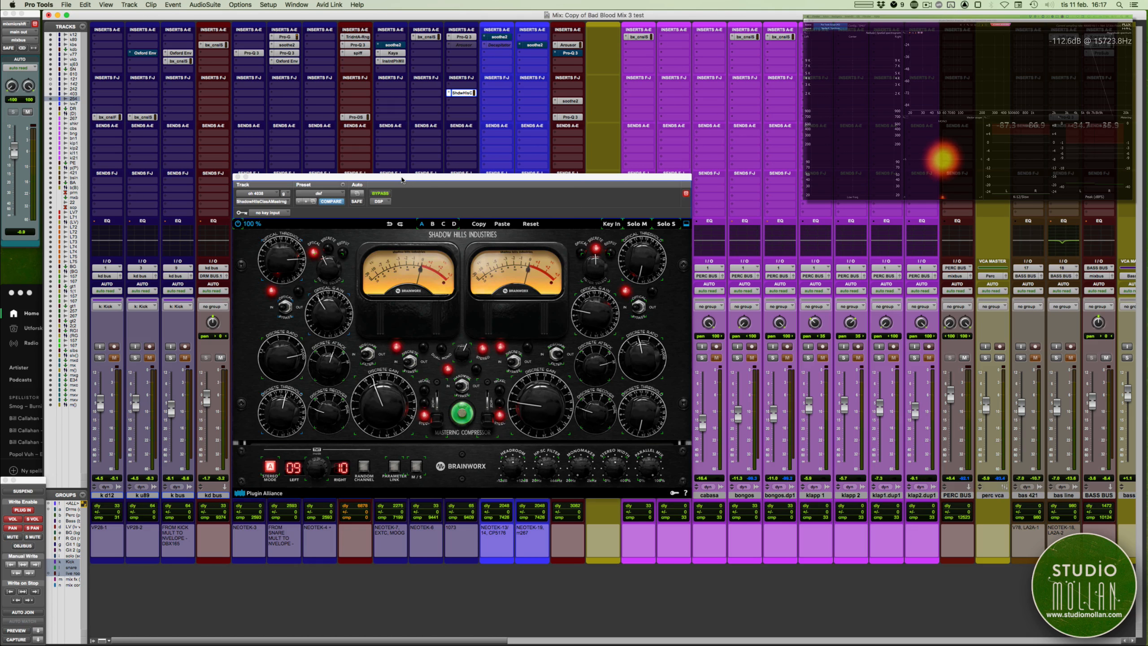
- Play the soloed overheads and compare the Shadow Hills compressor with the bypassed sound
key("space")
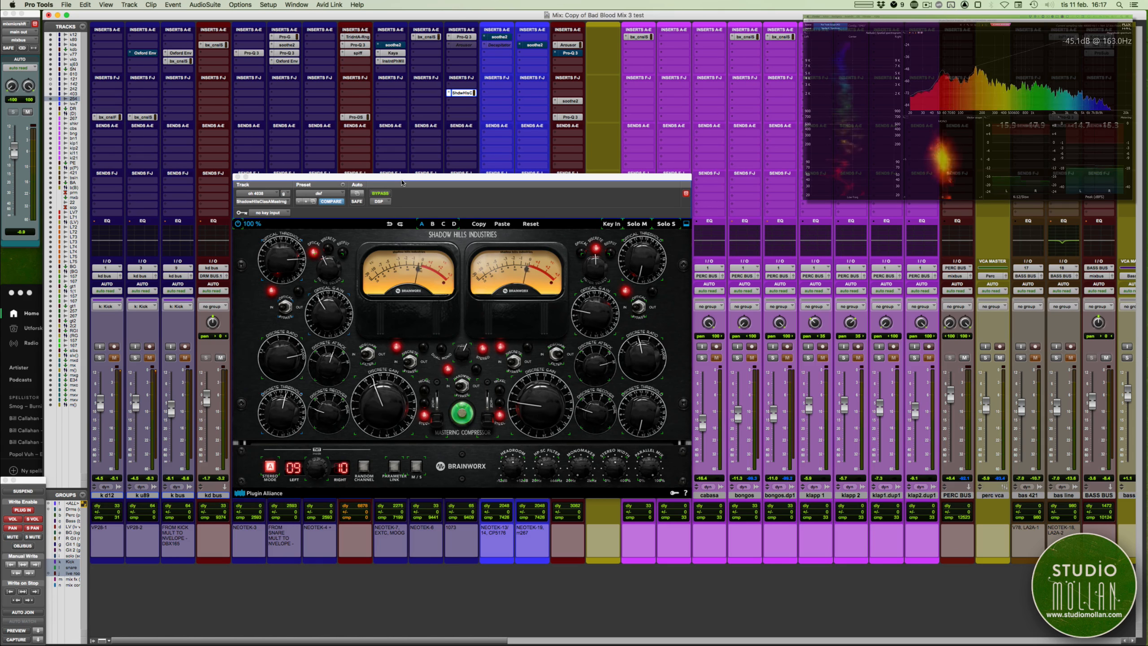
left_click(381, 194)
left_click(381, 195)
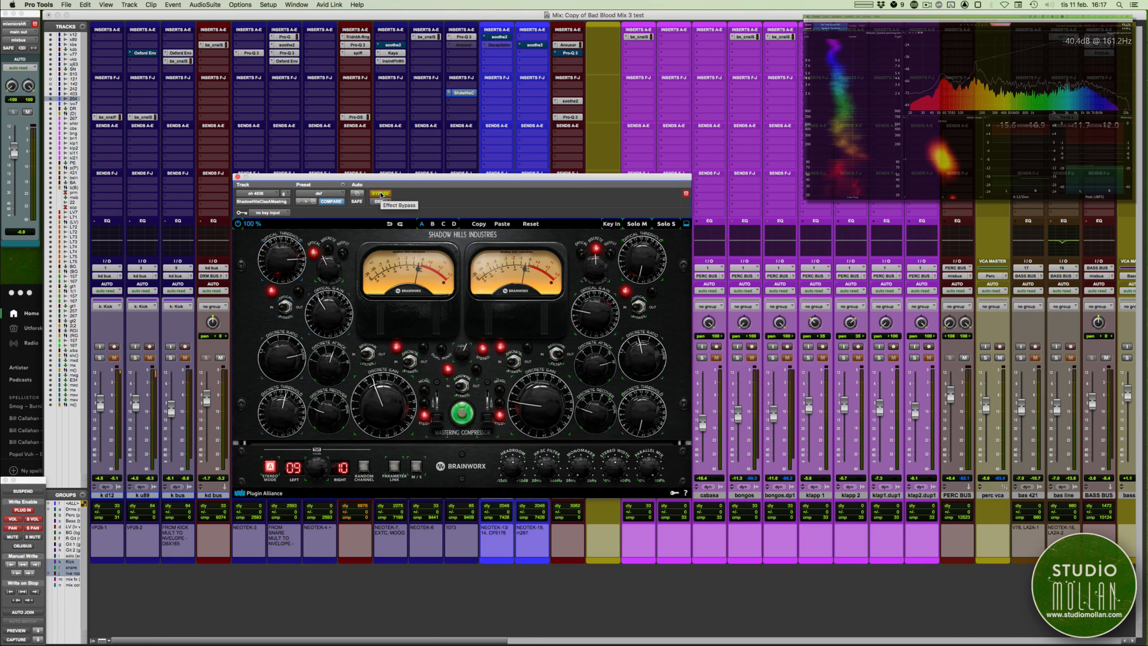
left_click(381, 195)
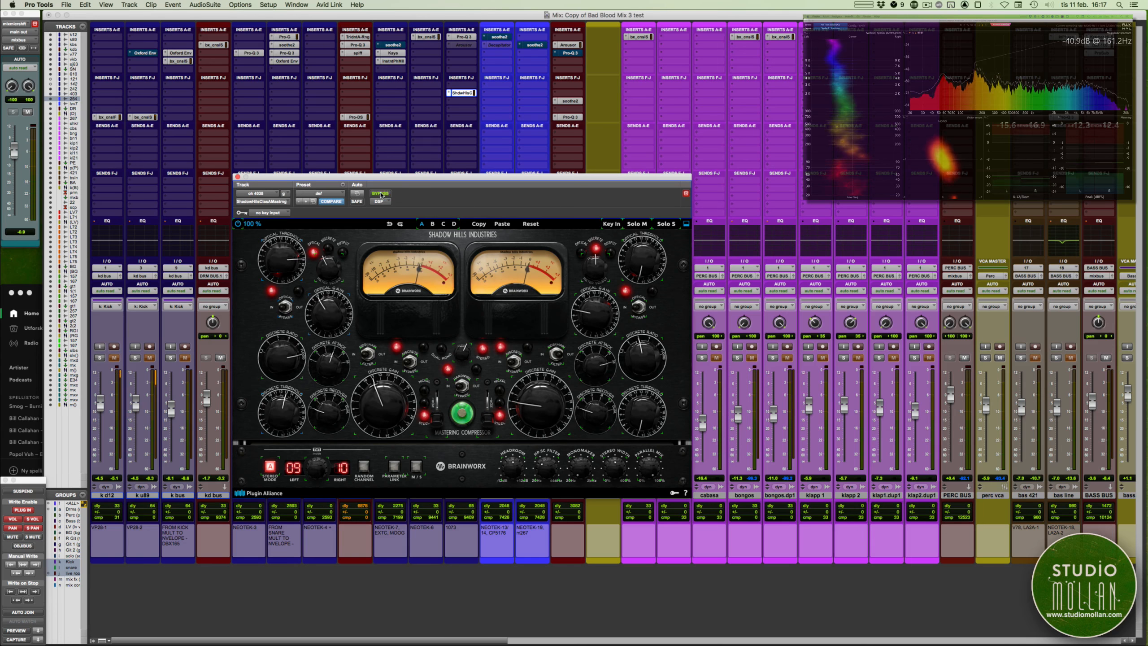
- Bypass the Shadow Hills compressor on oh 4038, reactivate Arousor and compare its sound with Arousor bypassed
left_click(466, 94, "super")
left_click(464, 46, "ctrl+super")
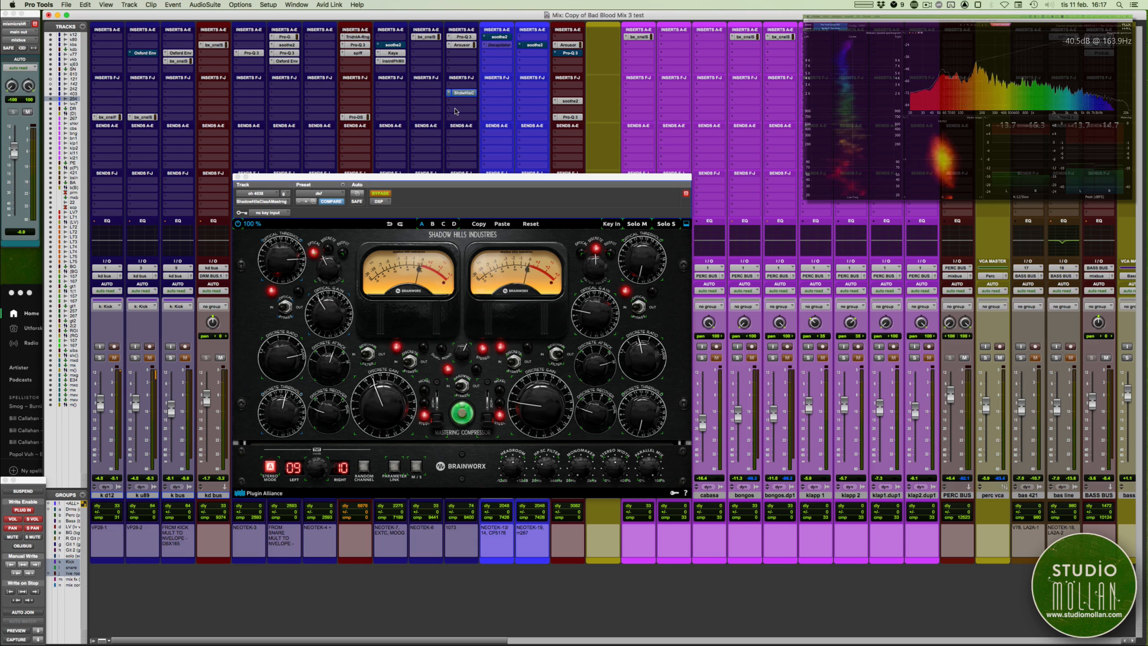
left_click(461, 45, "super")
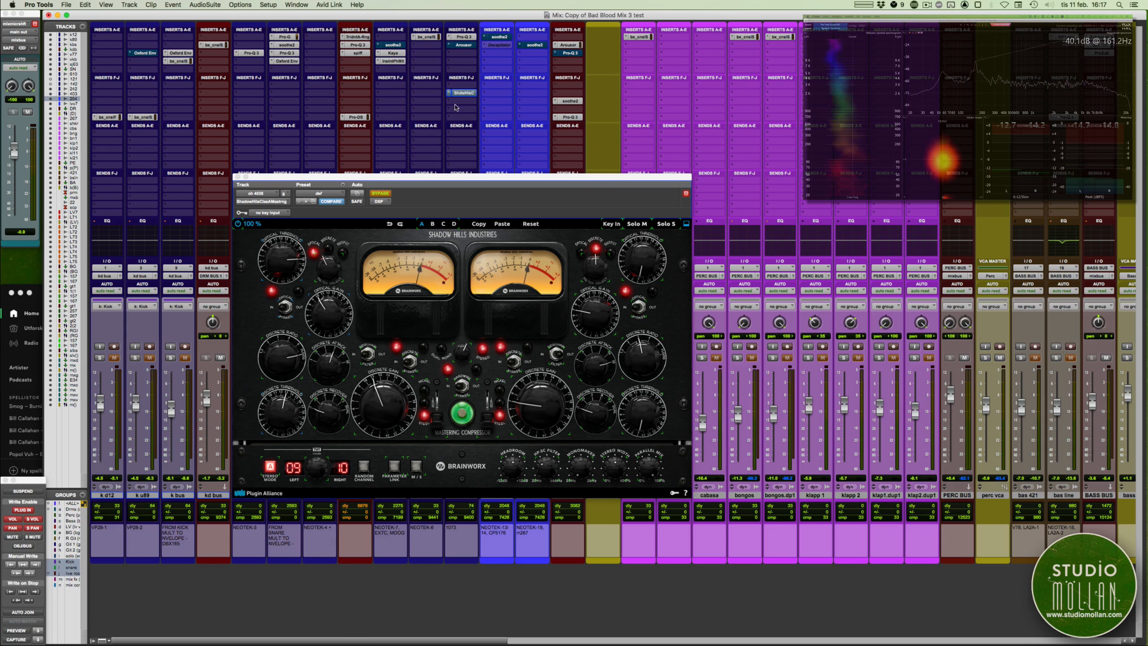
- Make the Shadow Hills compressor on oh 4038 inactive and active again, close its window and unsolo the track
left_click(466, 92, "ctrl+super")
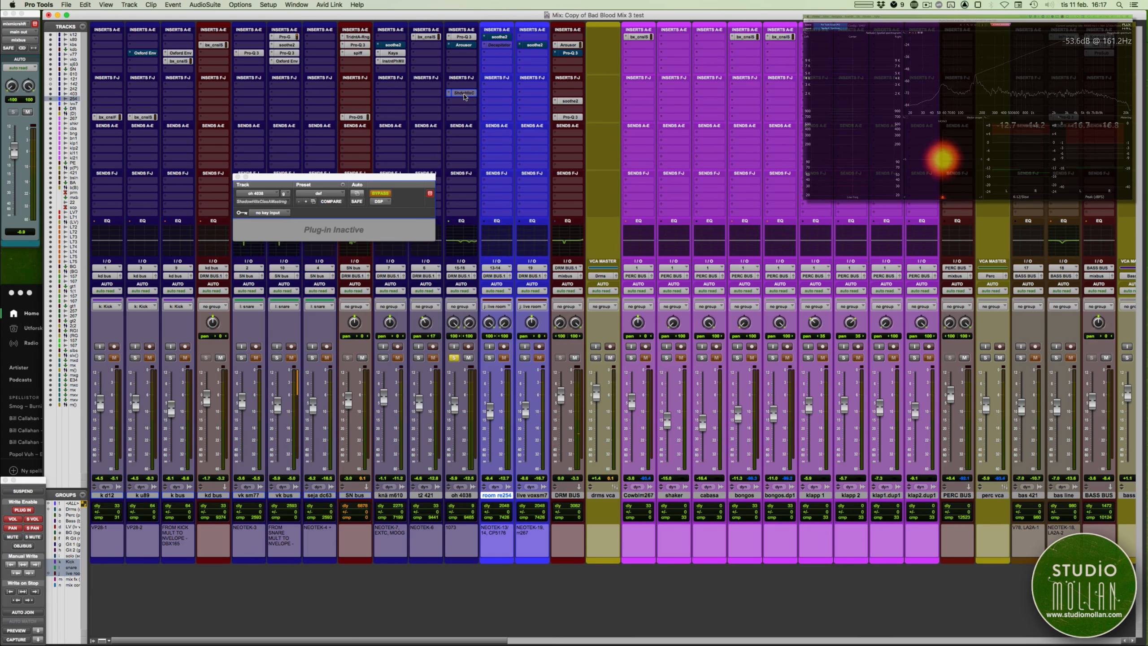
left_click(465, 95, "ctrl+super")
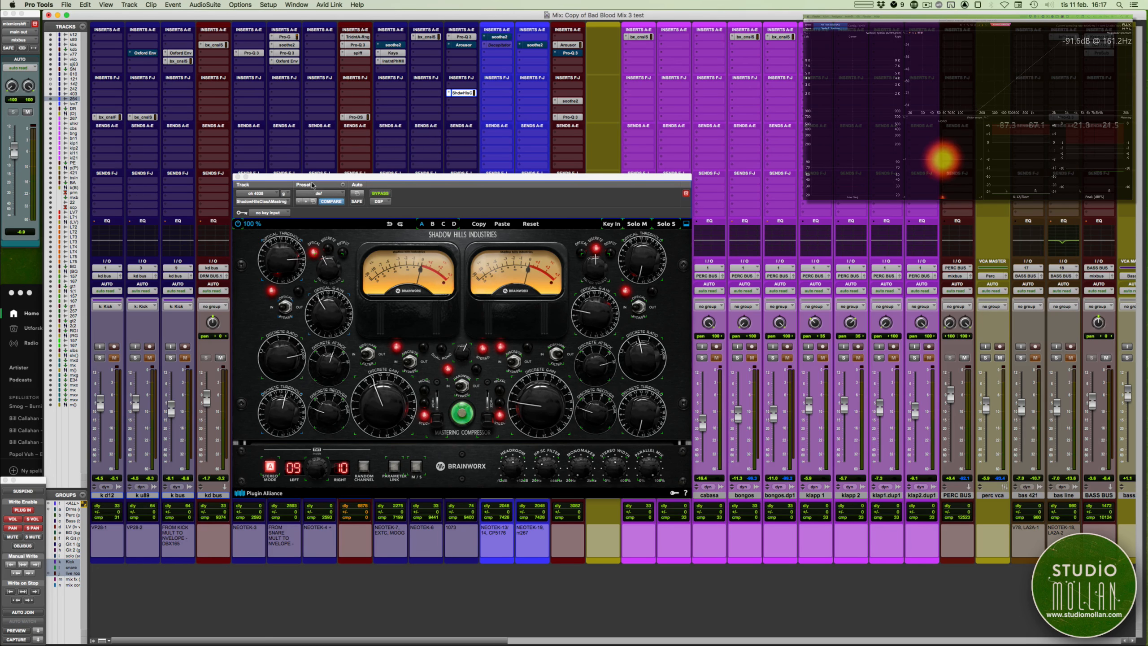
left_click(237, 176)
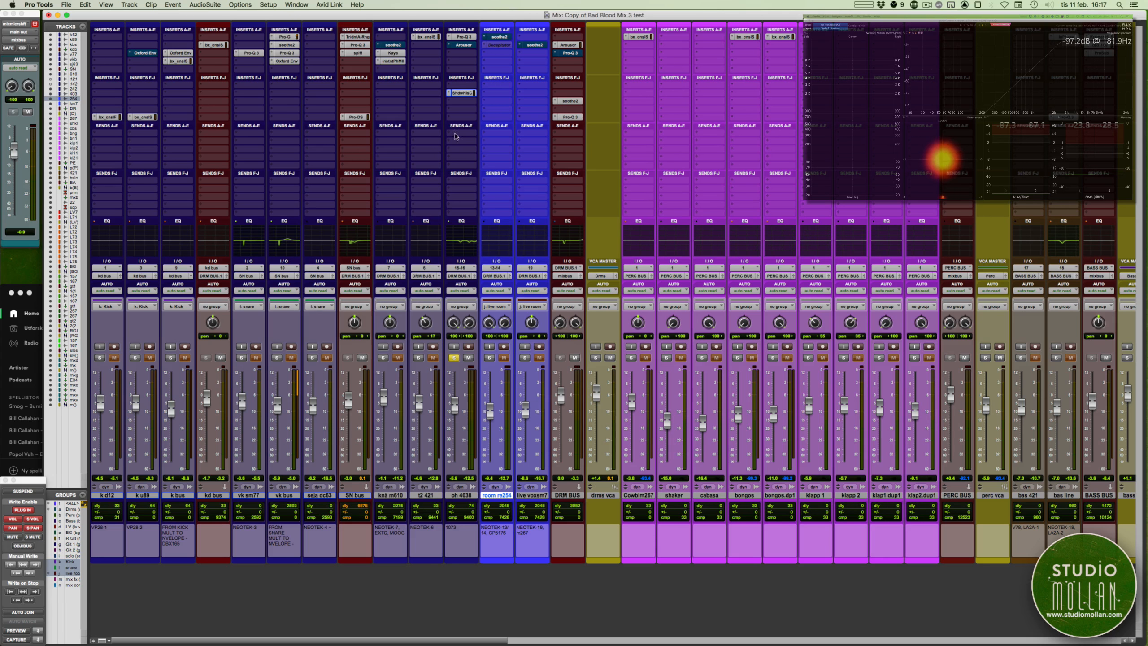
left_click(454, 357)
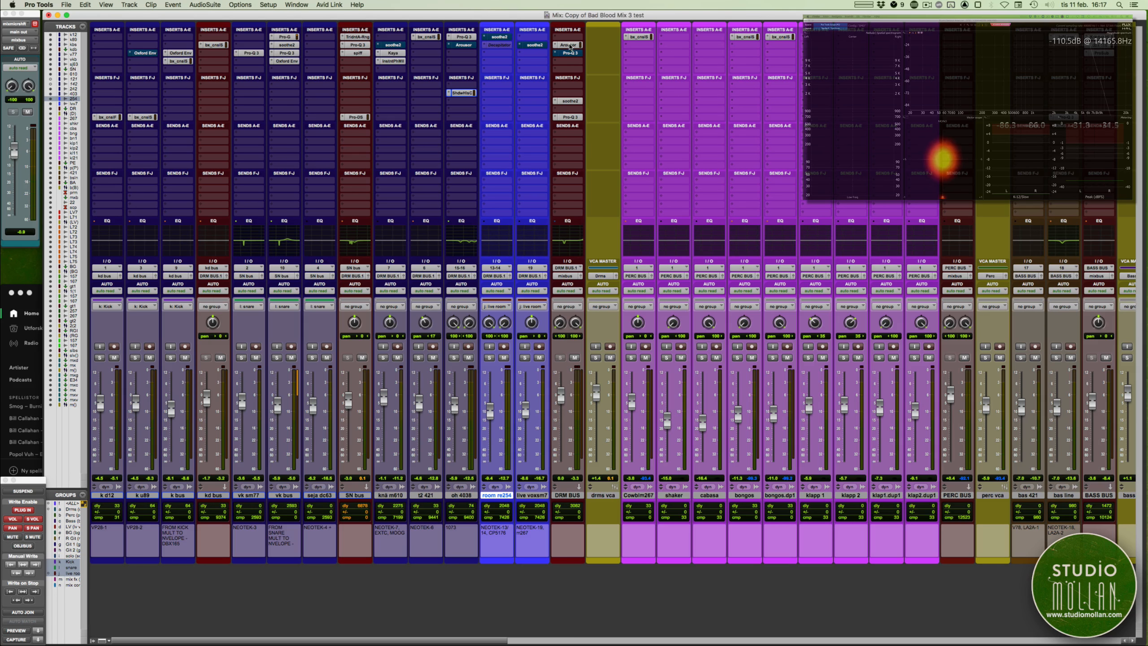
- Open soothe2 on the DRM BUS, solo the drms vca and compare the playing drums with soothe2 bypassed
left_click(571, 101)
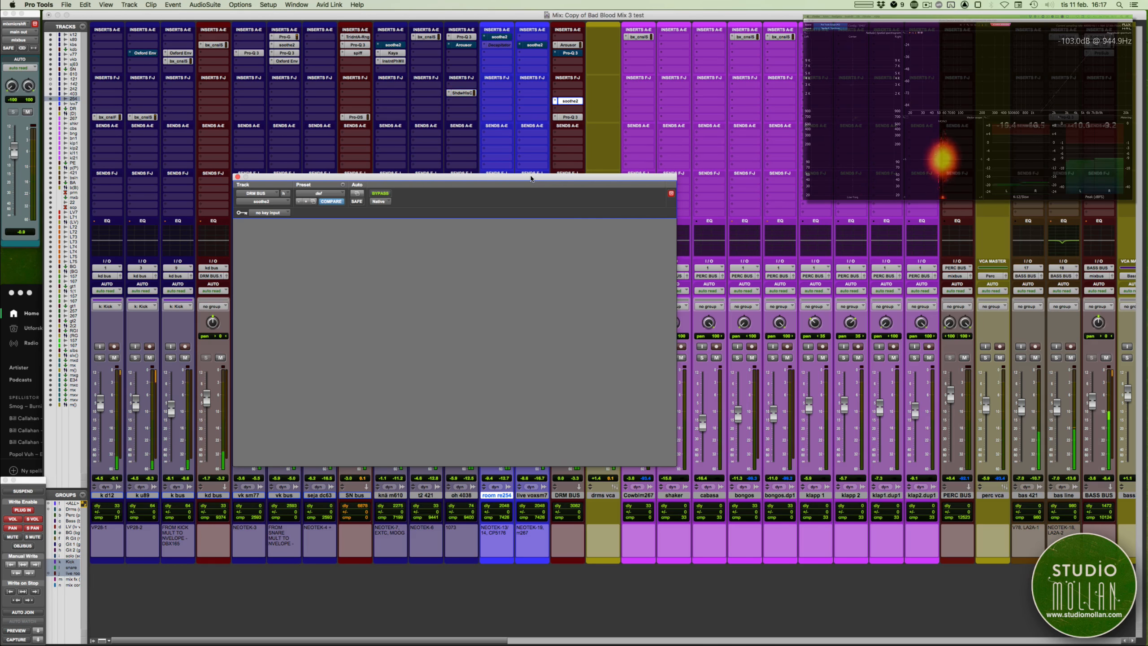
left_click_drag(528, 177, 390, 183)
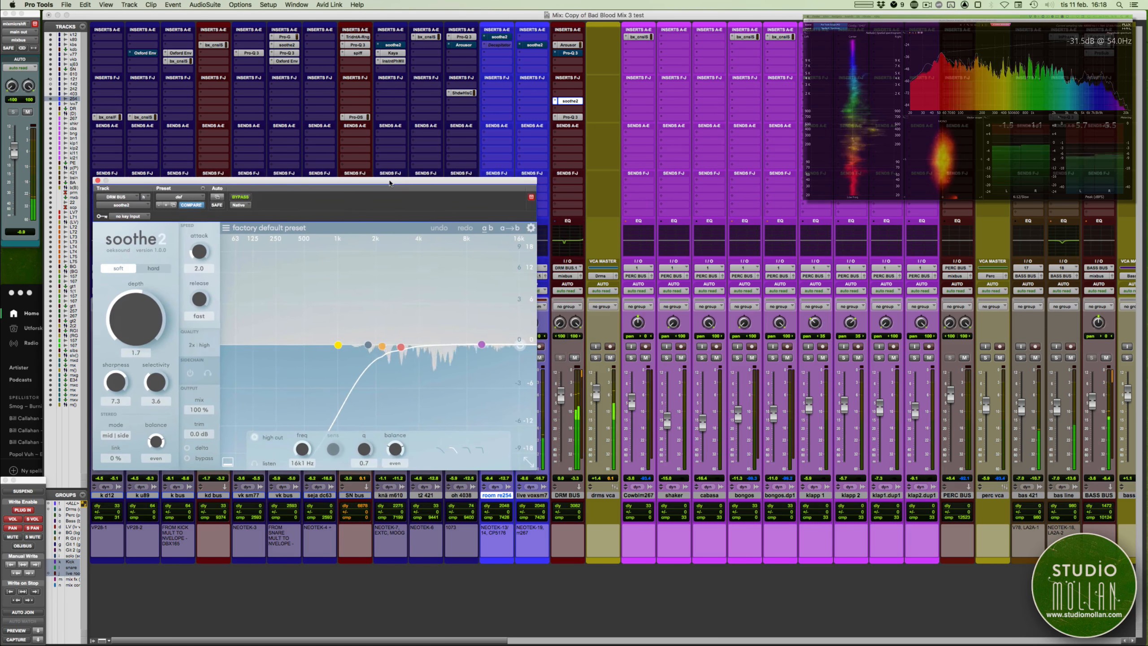
left_click(596, 358)
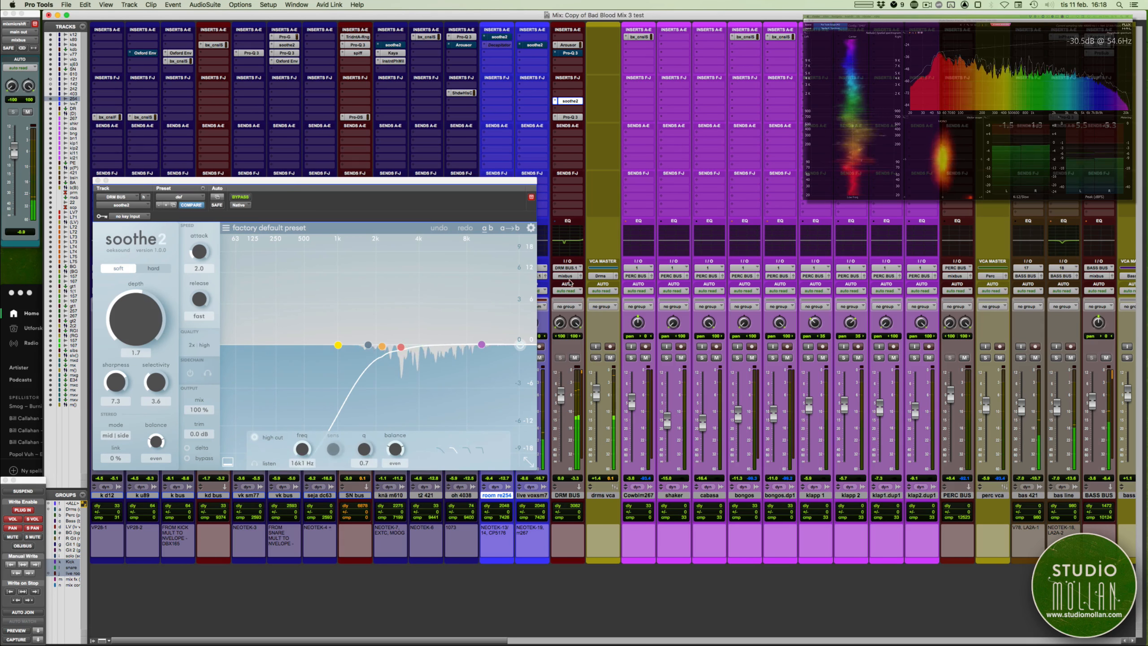
left_click(570, 101, "super")
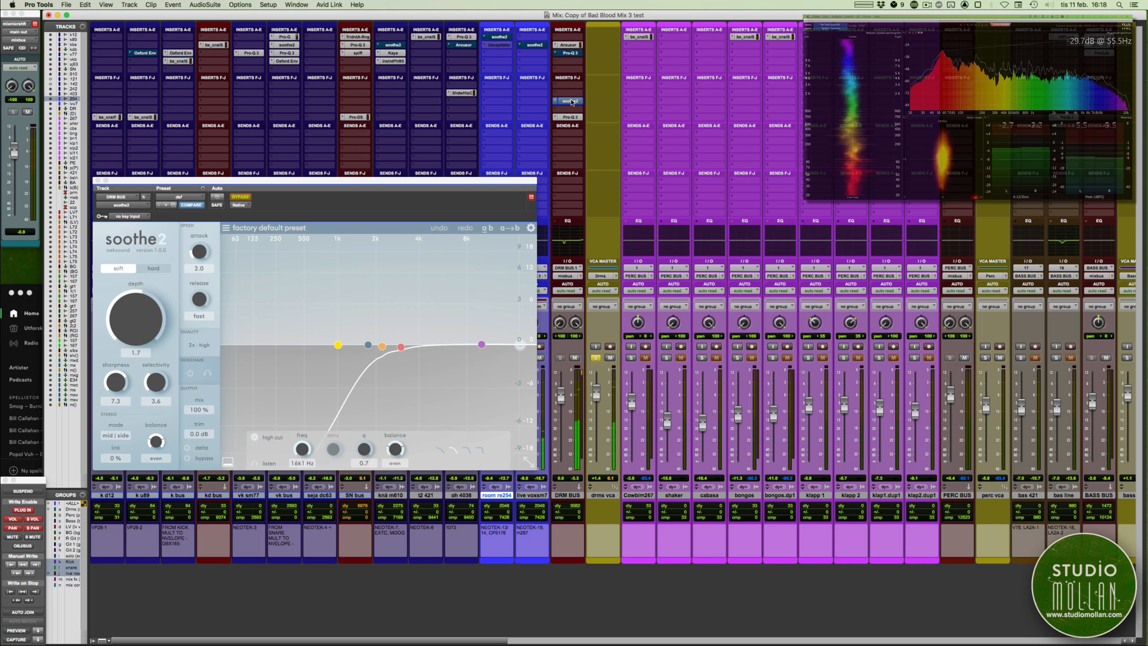
left_click(570, 101, "super")
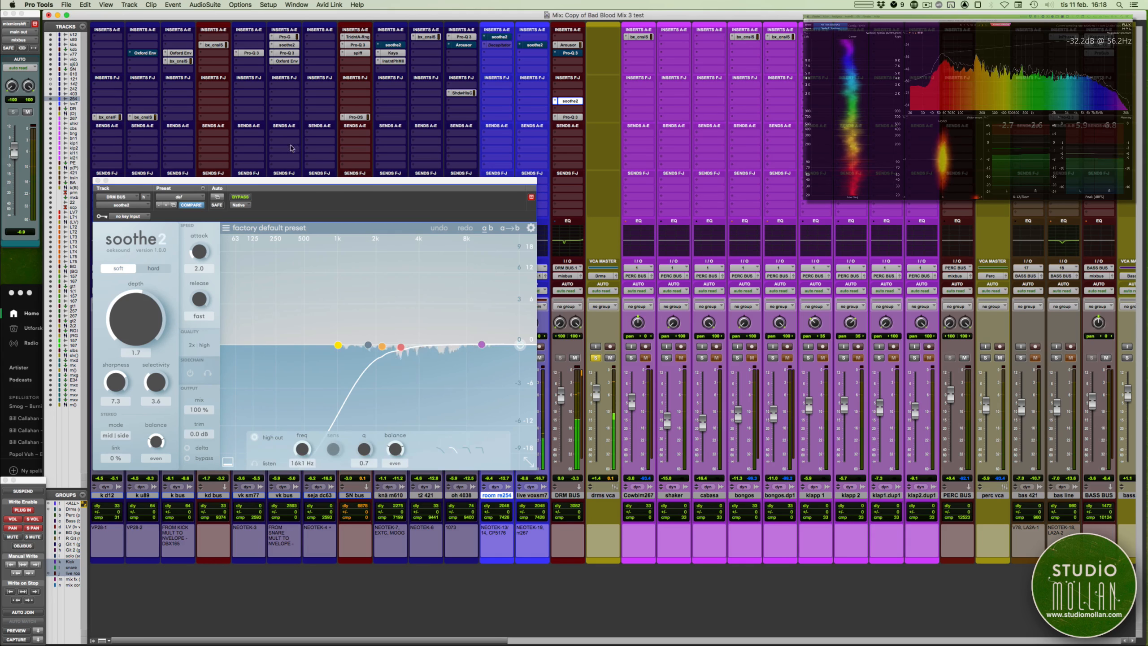
left_click(98, 180)
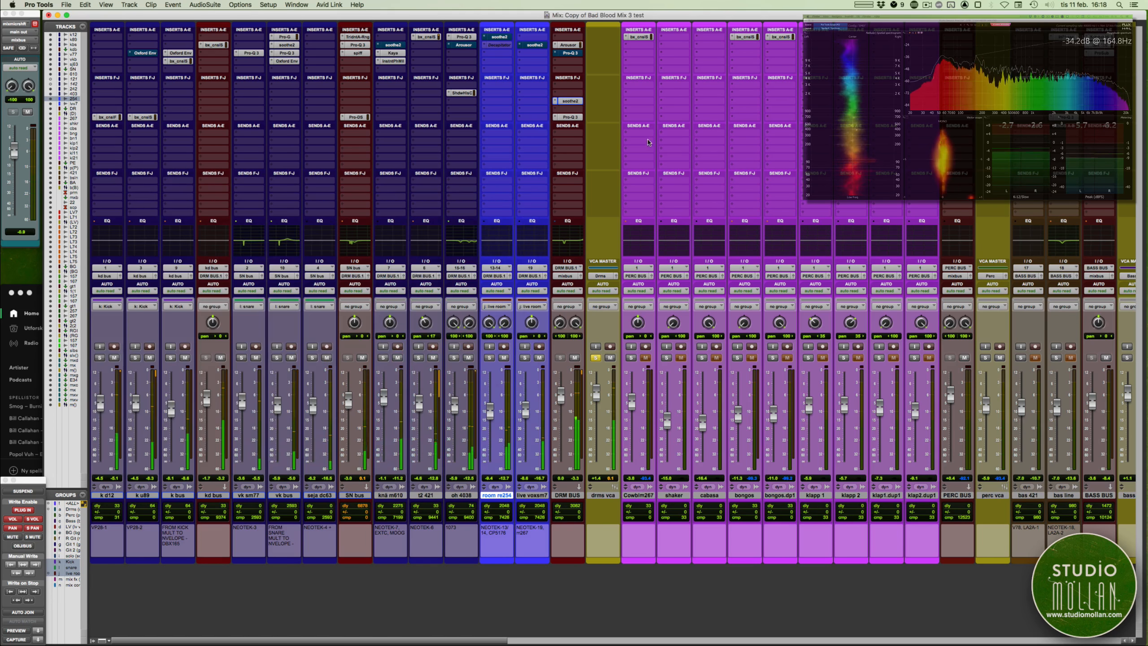
- Open Pro-Q 3 on the DRM BUS and play the drums in short passes to examine its EQ bands
left_click(569, 117)
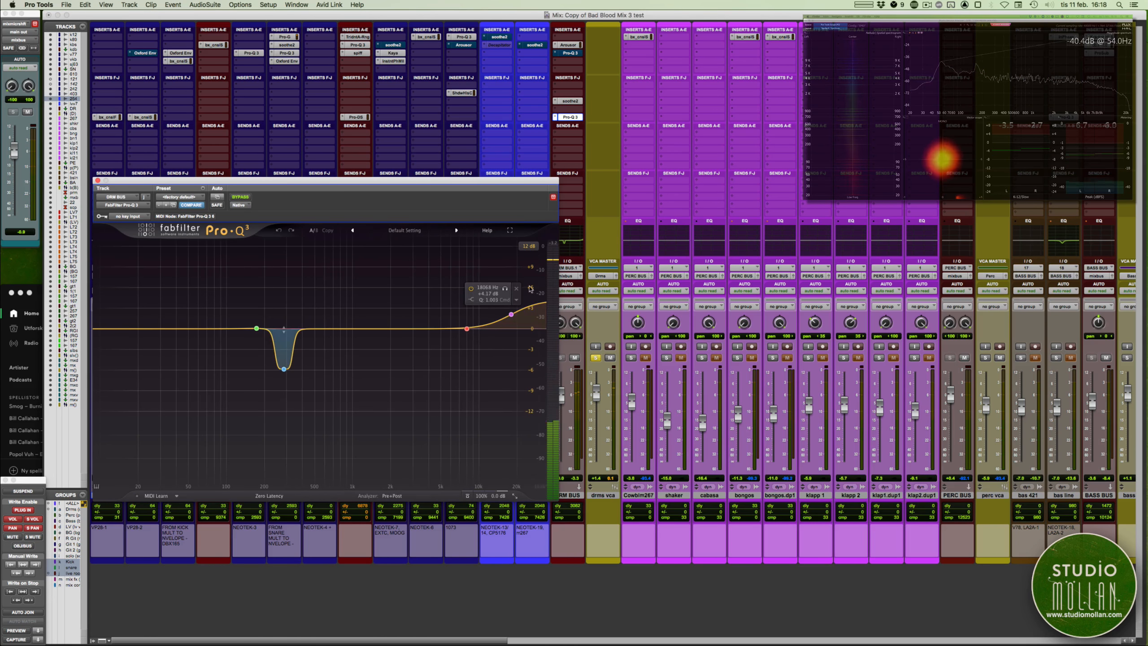
left_click_drag(359, 183, 393, 180)
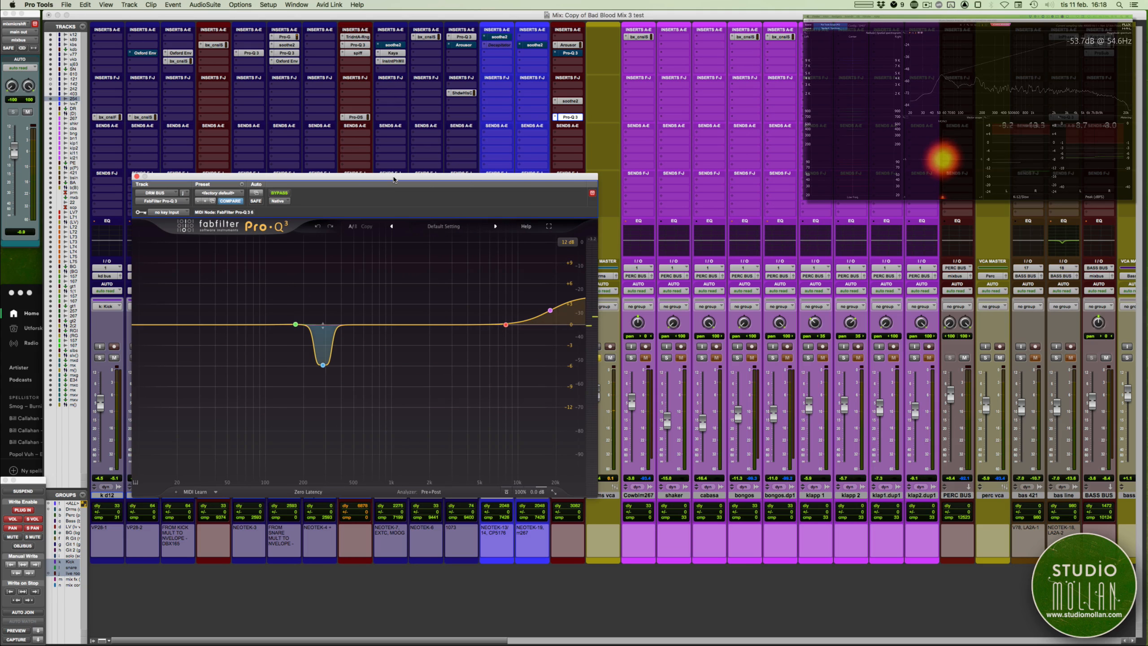
mouse_move(562, 308)
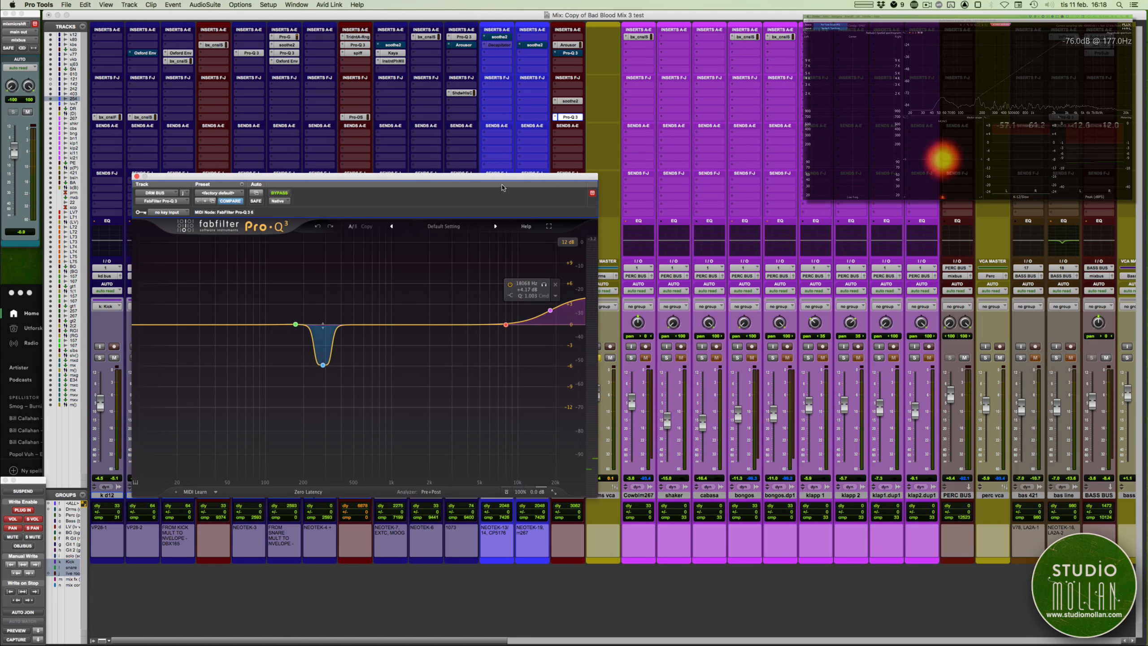
left_click_drag(502, 187, 509, 177)
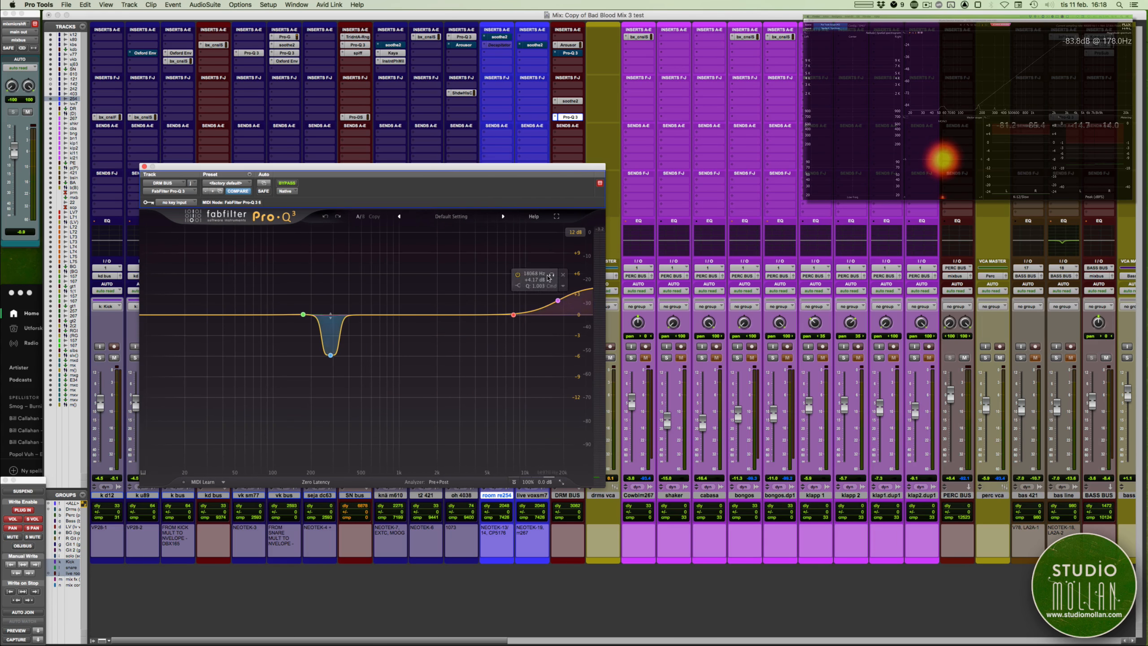
key("space")
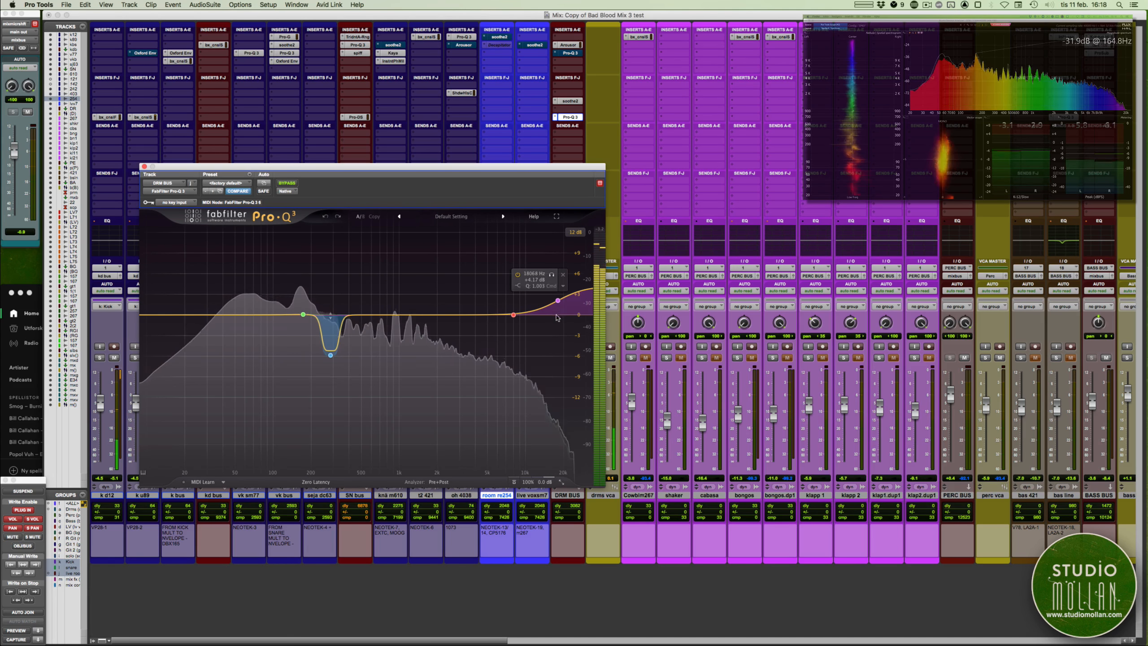
key("space")
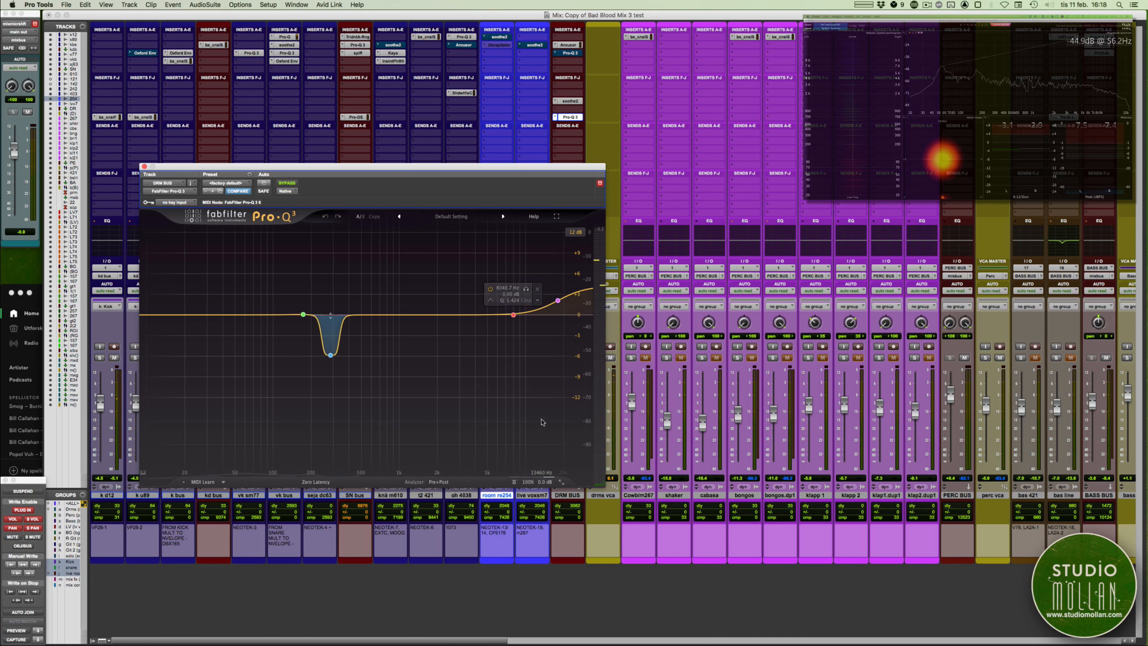
key("space")
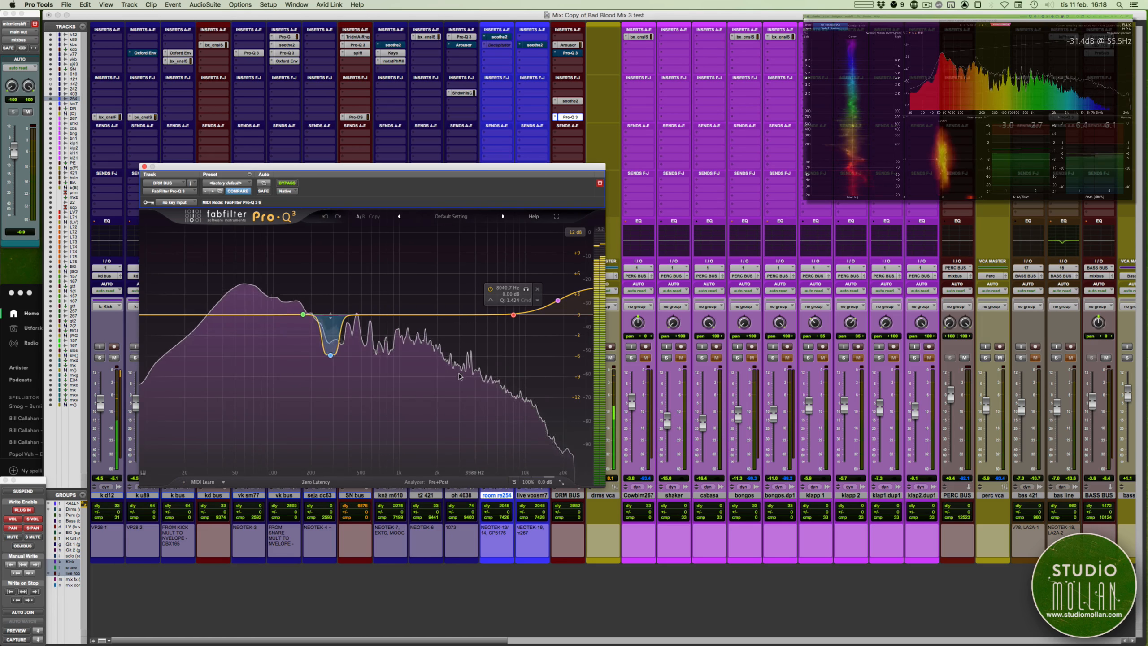
left_click(444, 388)
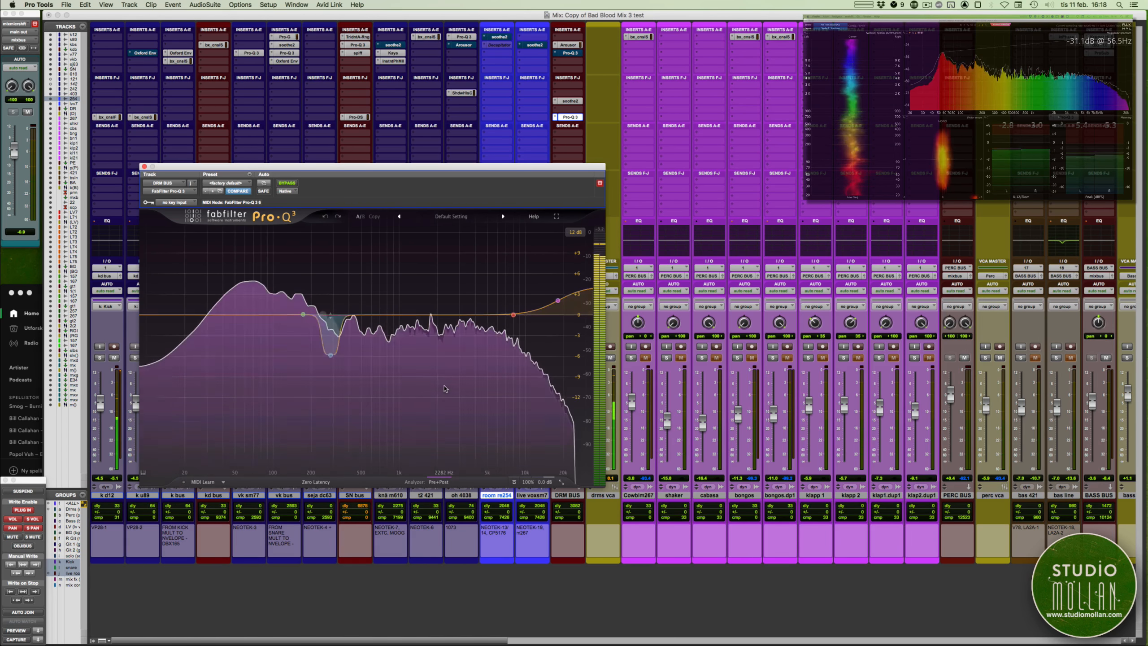
key("space")
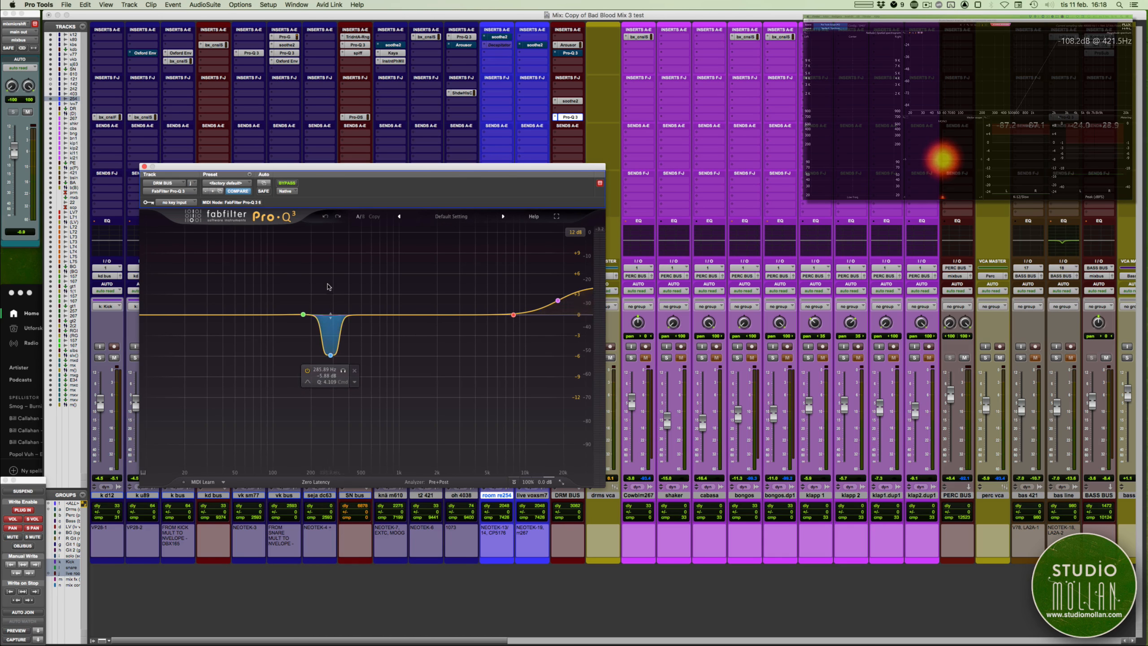
- Select the narrow low-mid cut in Pro-Q 3 and compare the drum bus with the EQ bypassed
left_click(330, 356)
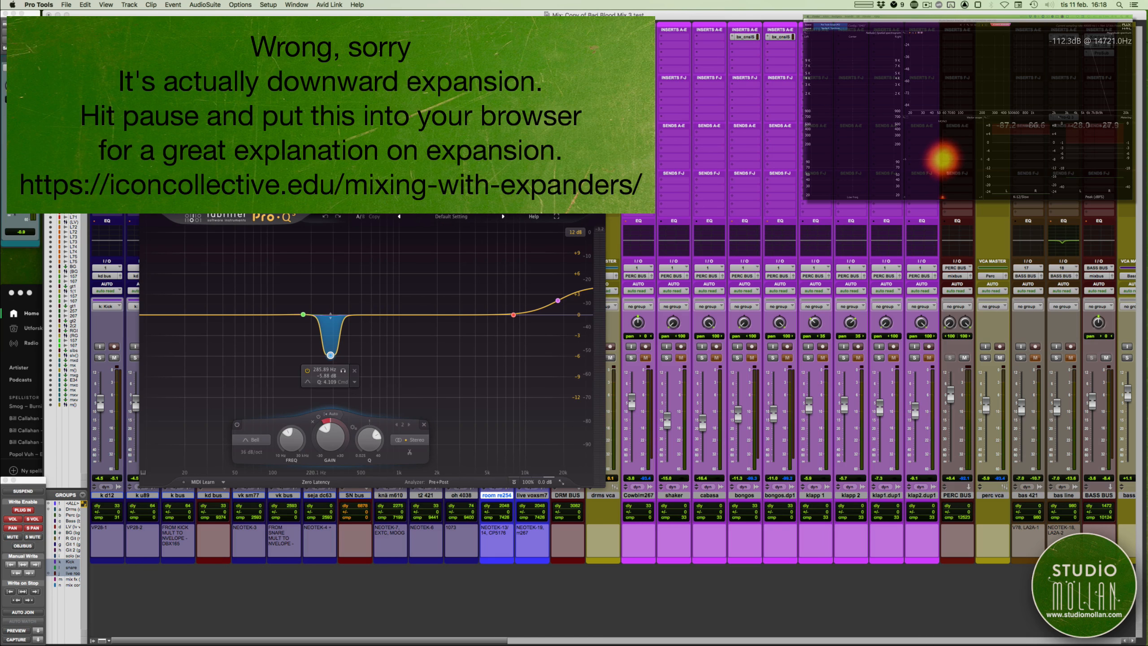
left_click_drag(362, 169, 350, 267)
key("space")
left_click(268, 291)
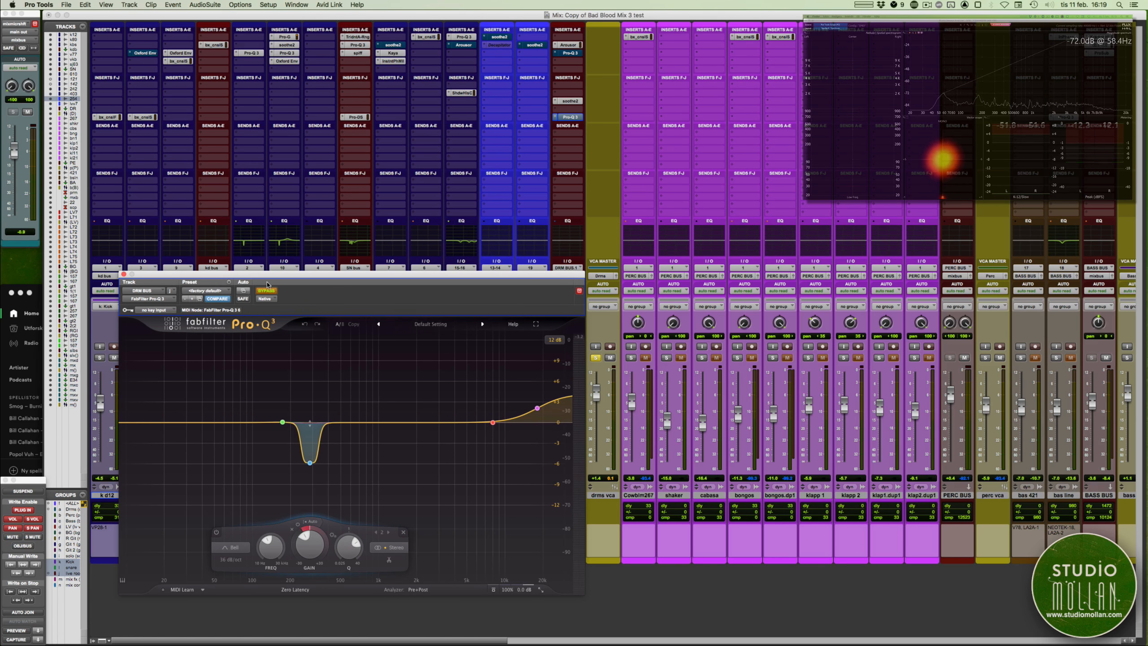
left_click_drag(283, 286, 306, 271)
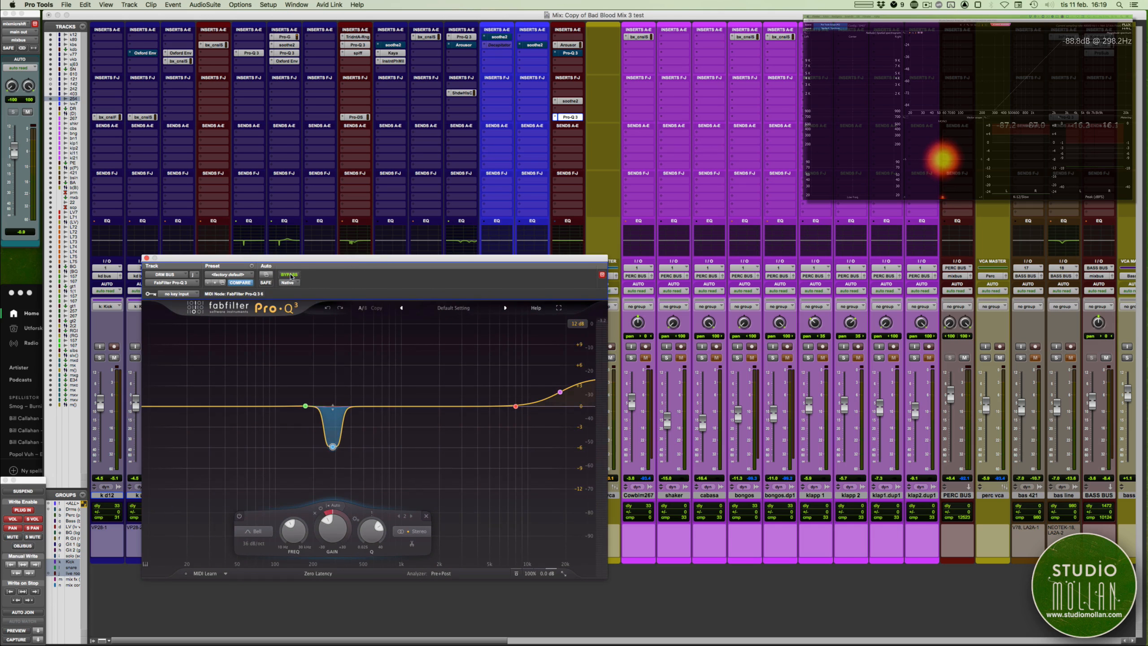
- Reset the low-mid cut's gain and dynamic range to zero, set a static gain of -6 dB and play the drums
mouse_move(318, 418)
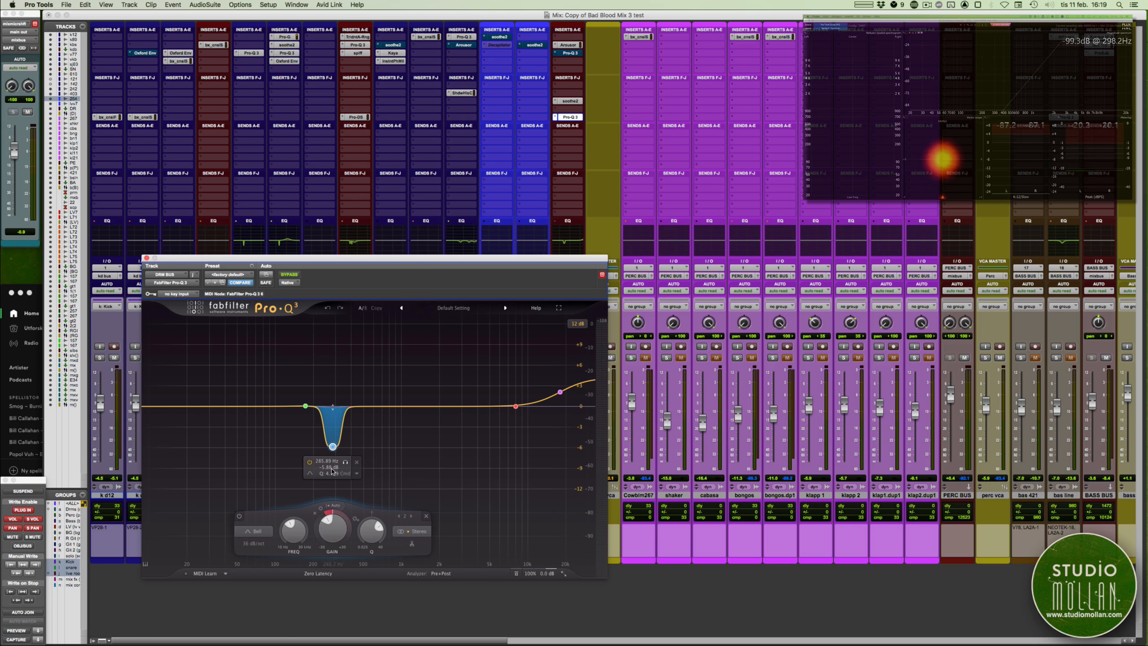
double_click(333, 531)
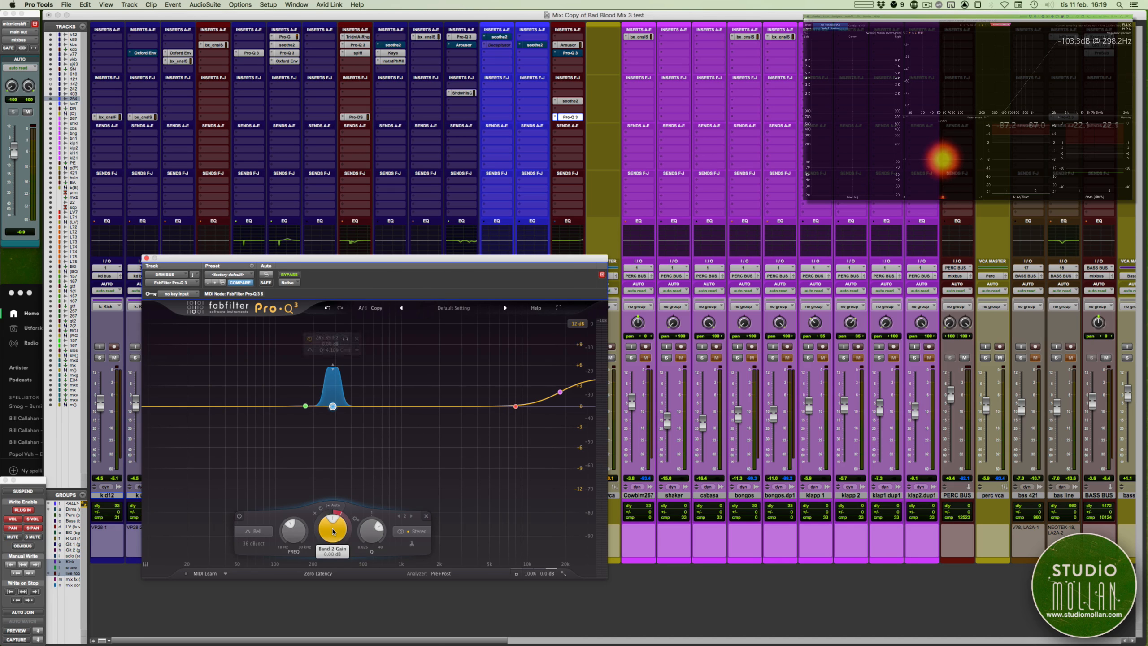
double_click(335, 514)
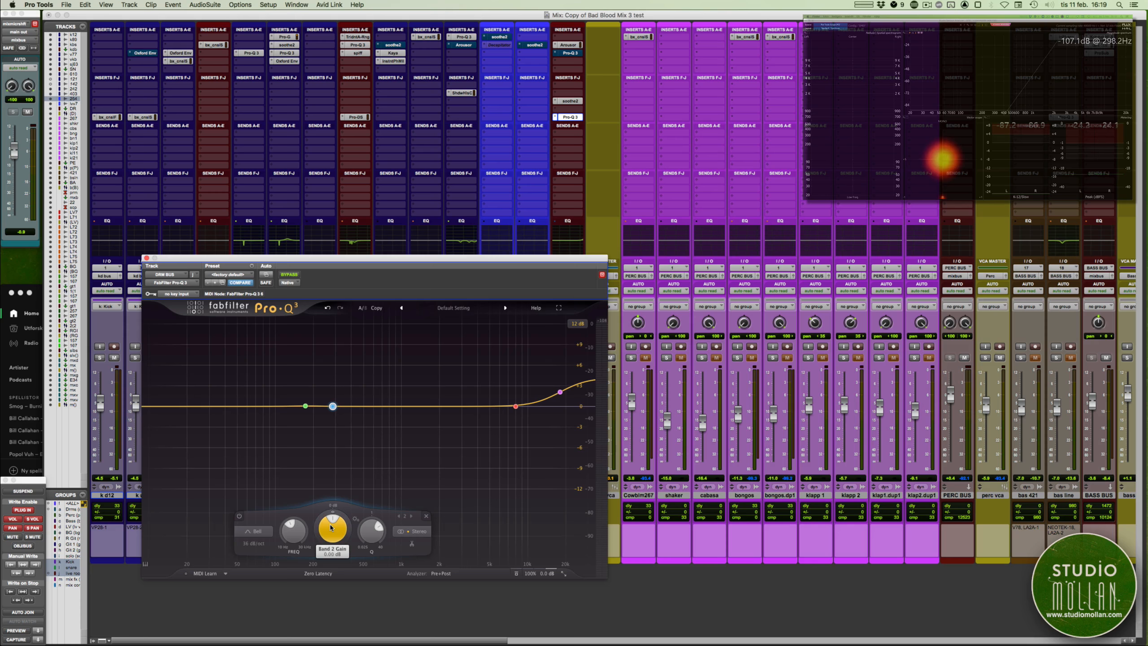
left_click_drag(315, 535, 276, 567)
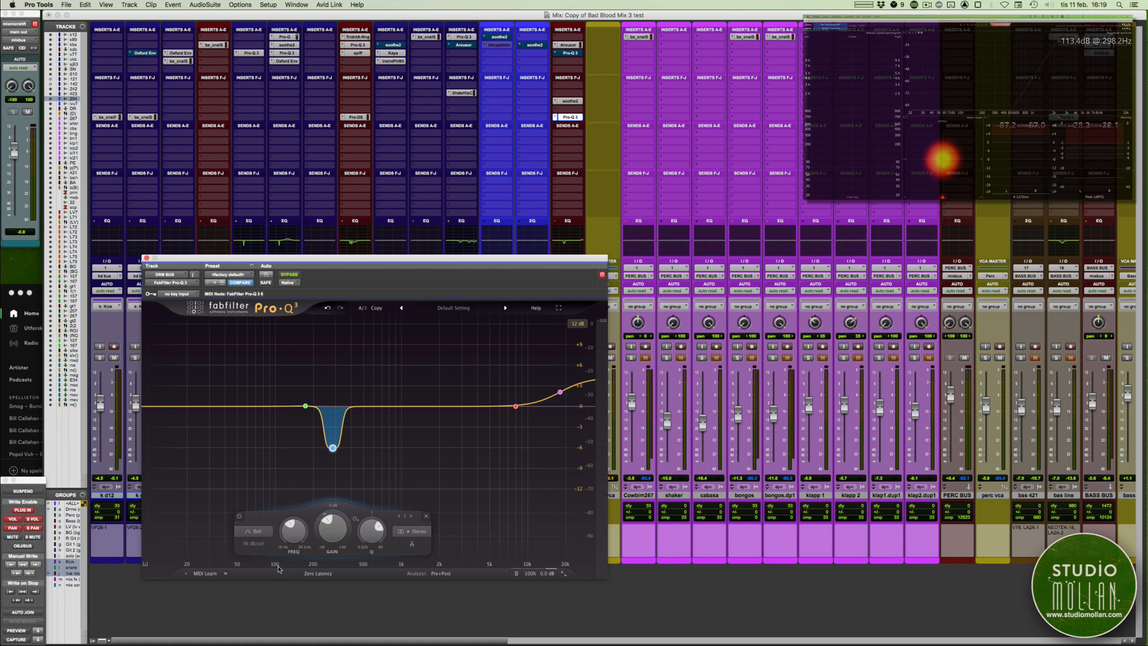
key("space")
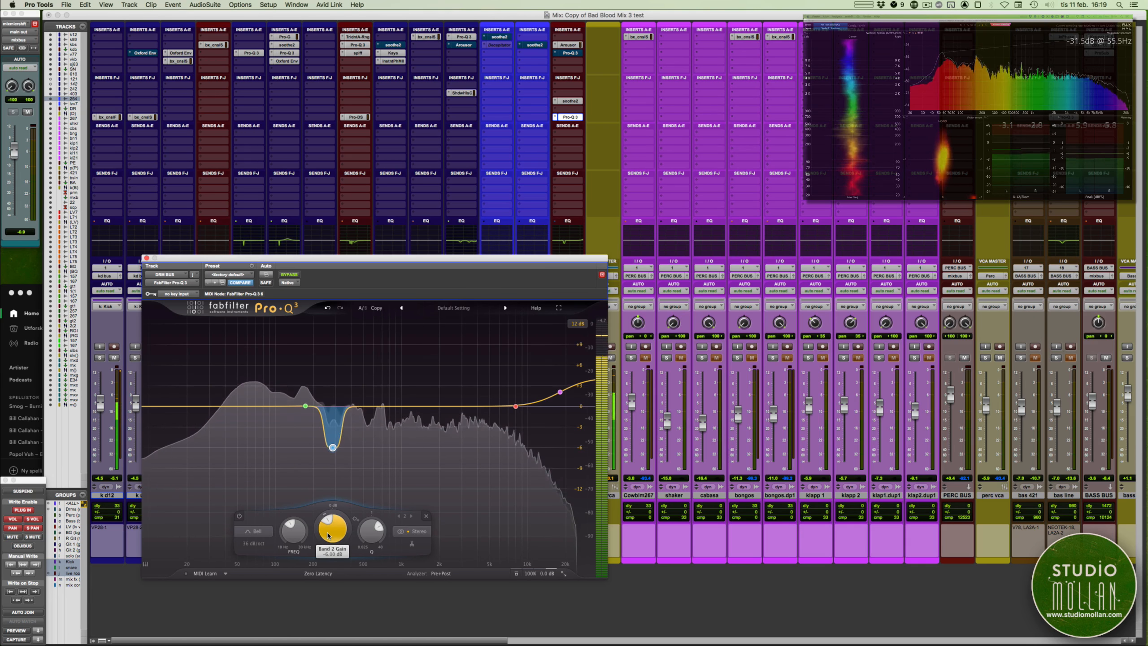
key("space")
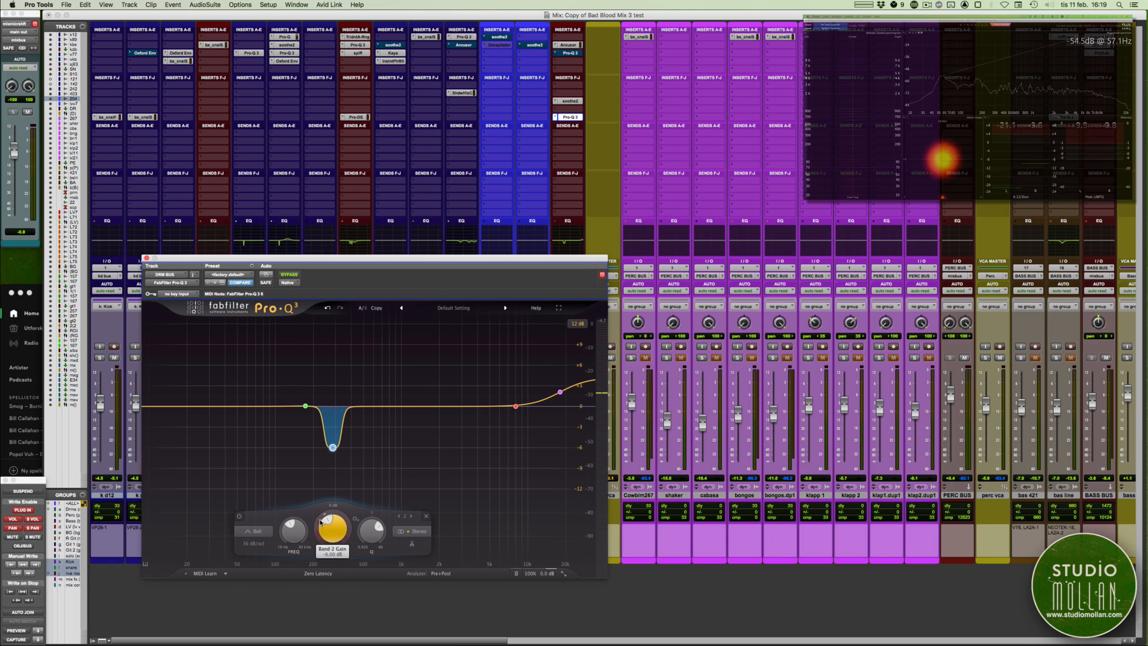
- Add an upward dynamic range to the -6 dB low-mid cut and play the drums through it
left_click_drag(314, 523, 345, 470)
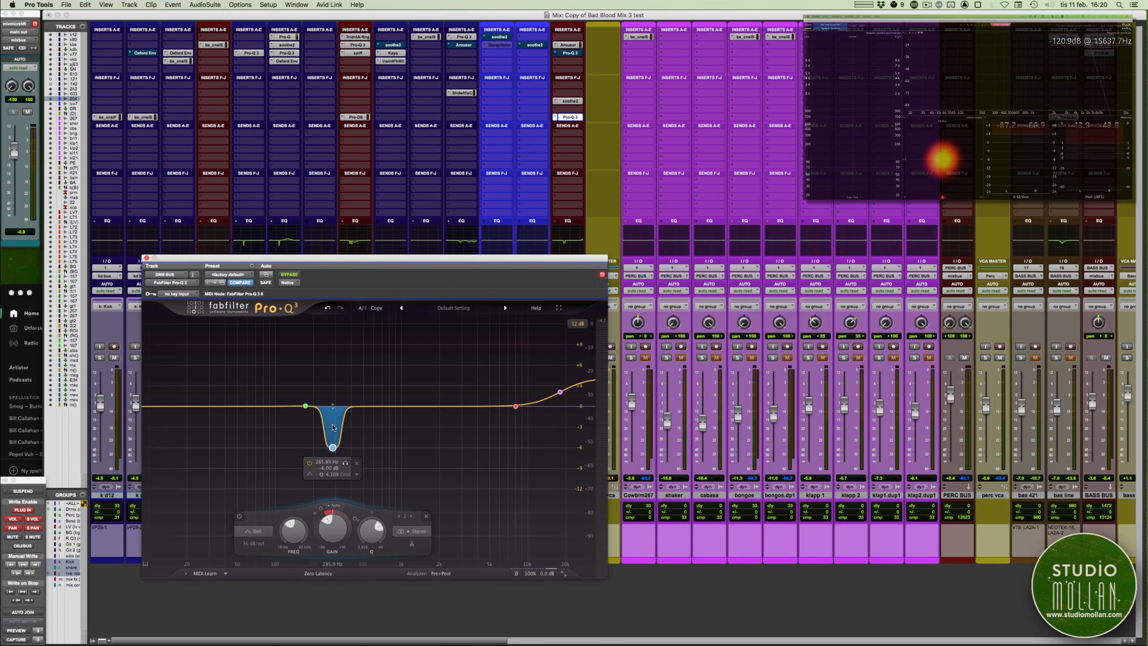
key("space")
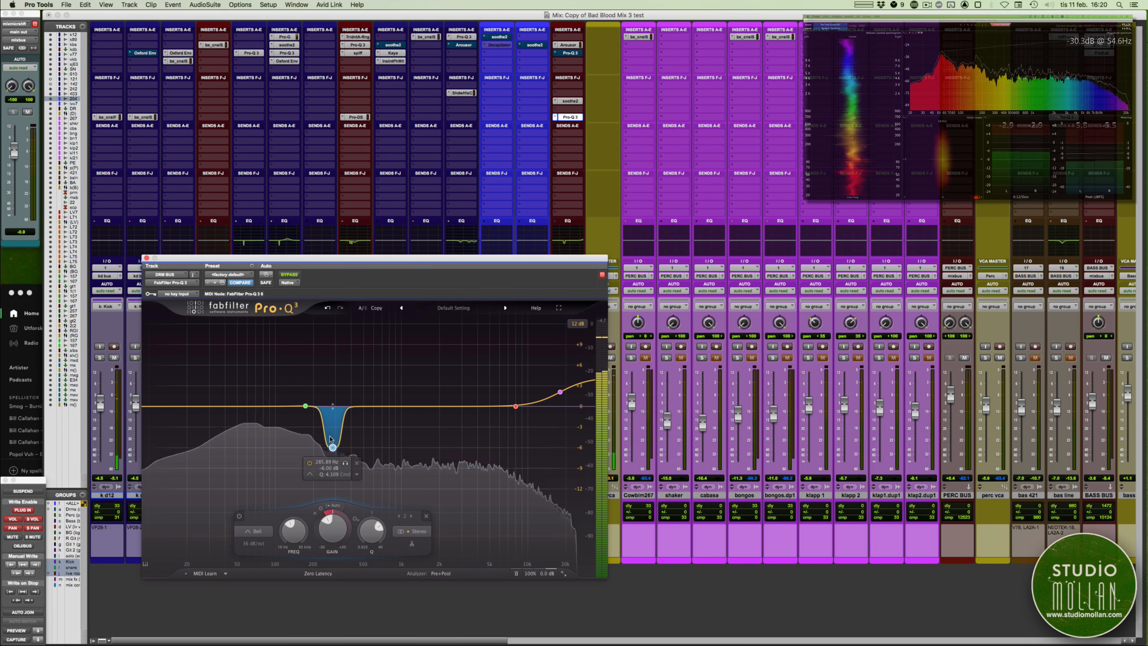
key("space")
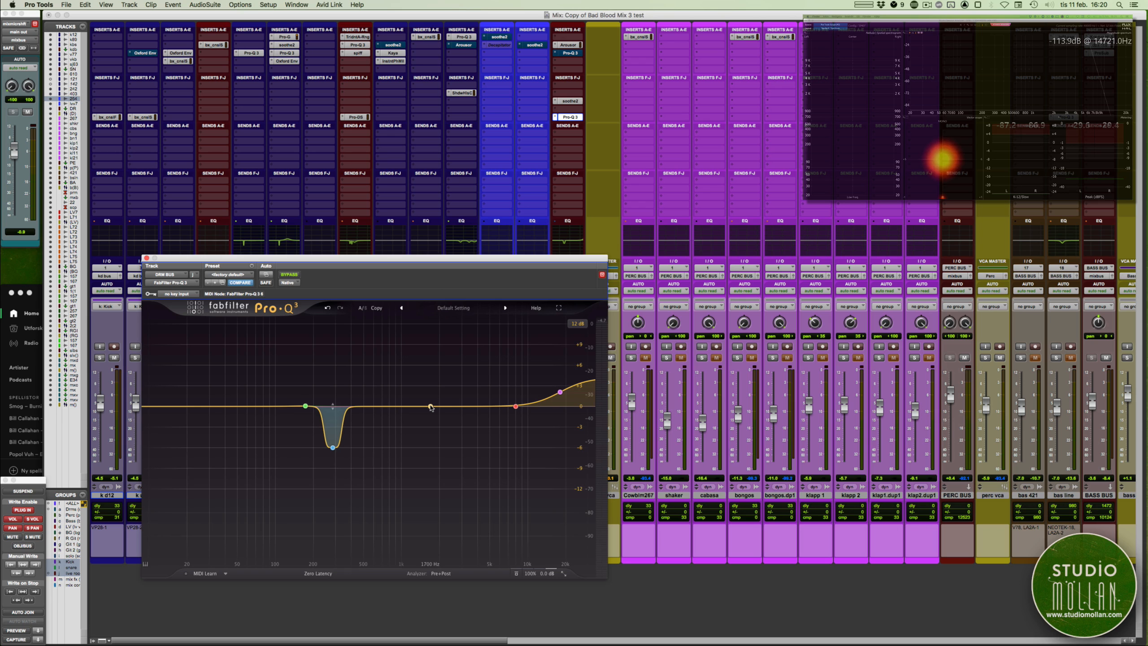
- Insert the stereo McDSP AE600 Active EQ before Pro-Q 3 on the DRM BUS and place its window beside Pro-Q 3
left_click(554, 110)
mouse_move(571, 109)
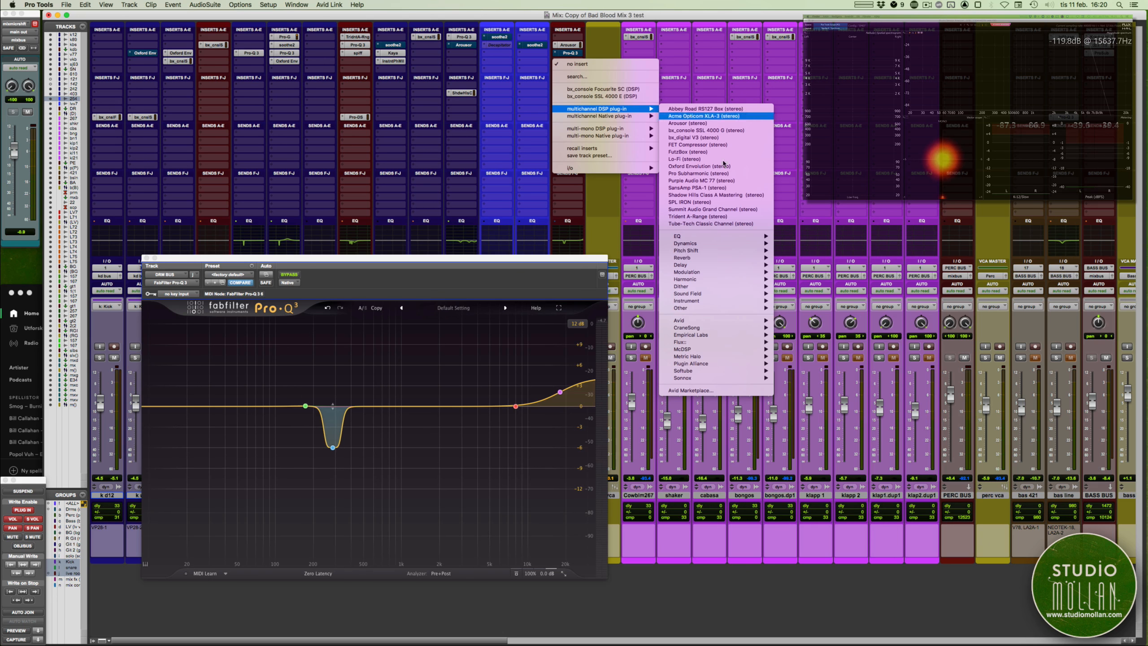
mouse_move(704, 348)
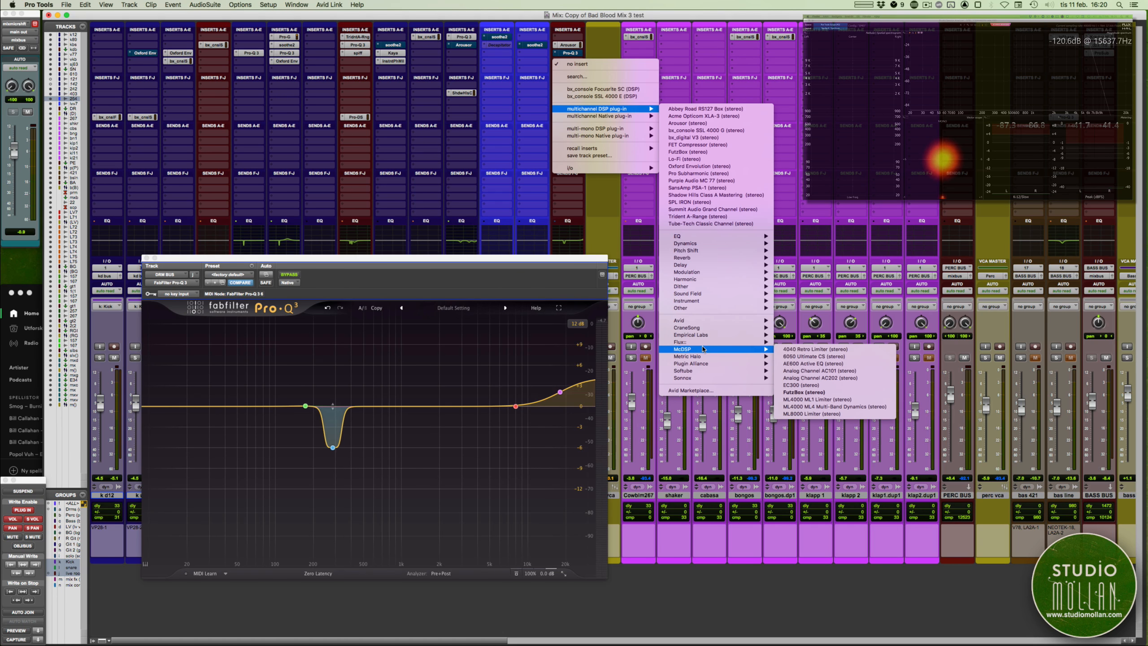
left_click(806, 364)
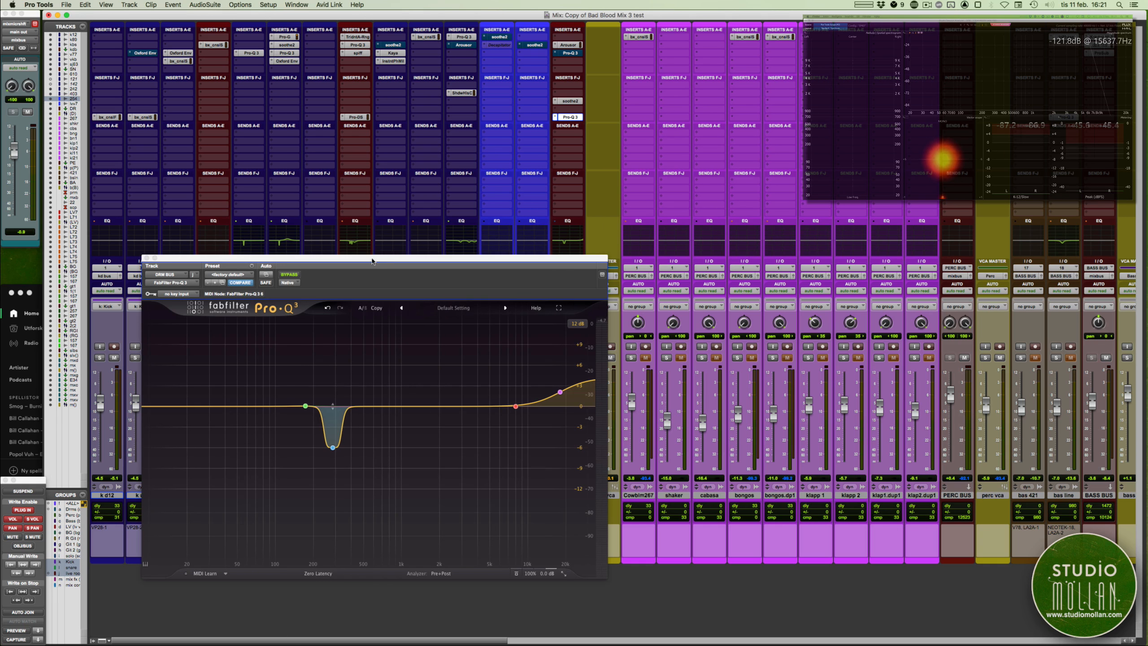
left_click_drag(371, 261, 860, 221)
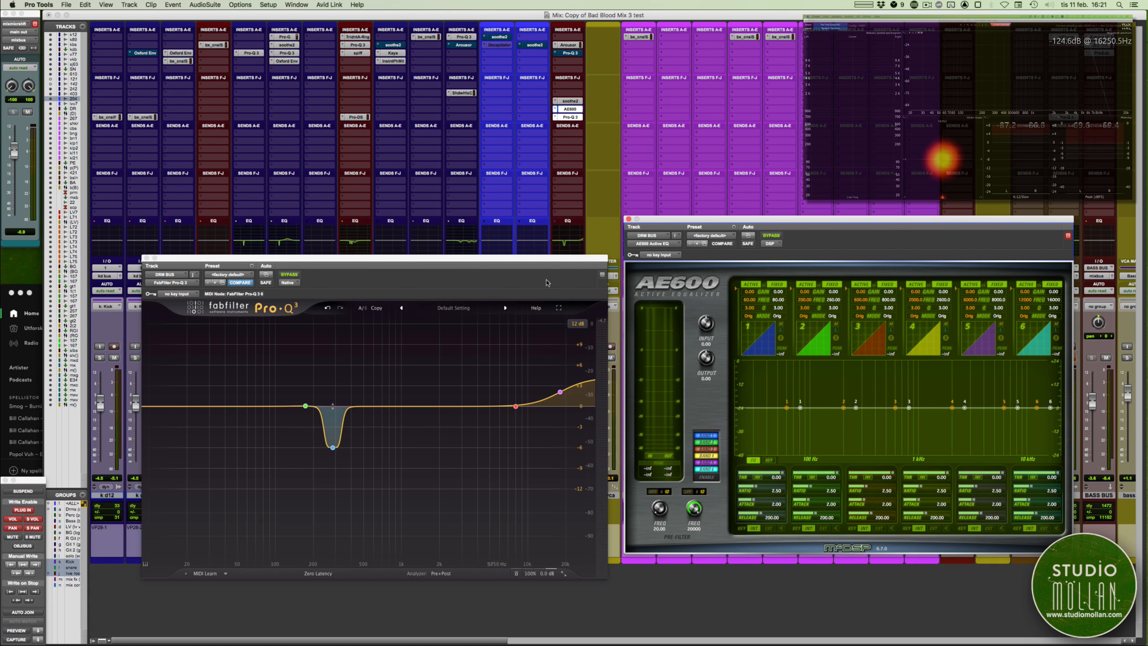
- Remove the AE600 insert from the DRM BUS and close the remaining Pro-Q 3 window
left_click(628, 219)
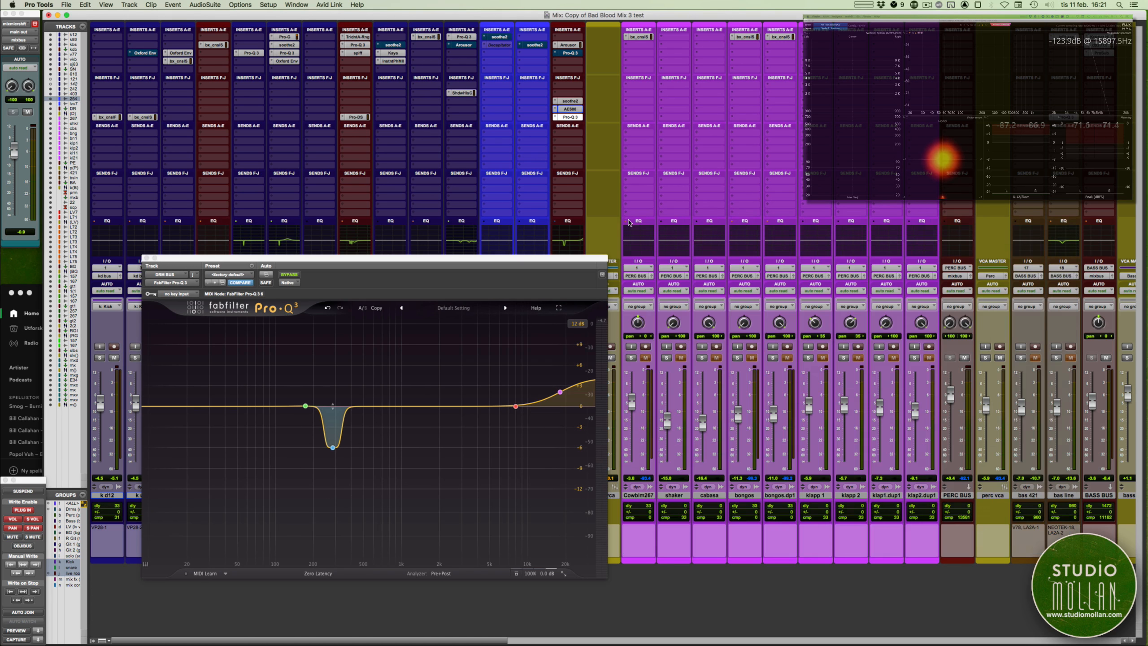
left_click(557, 109)
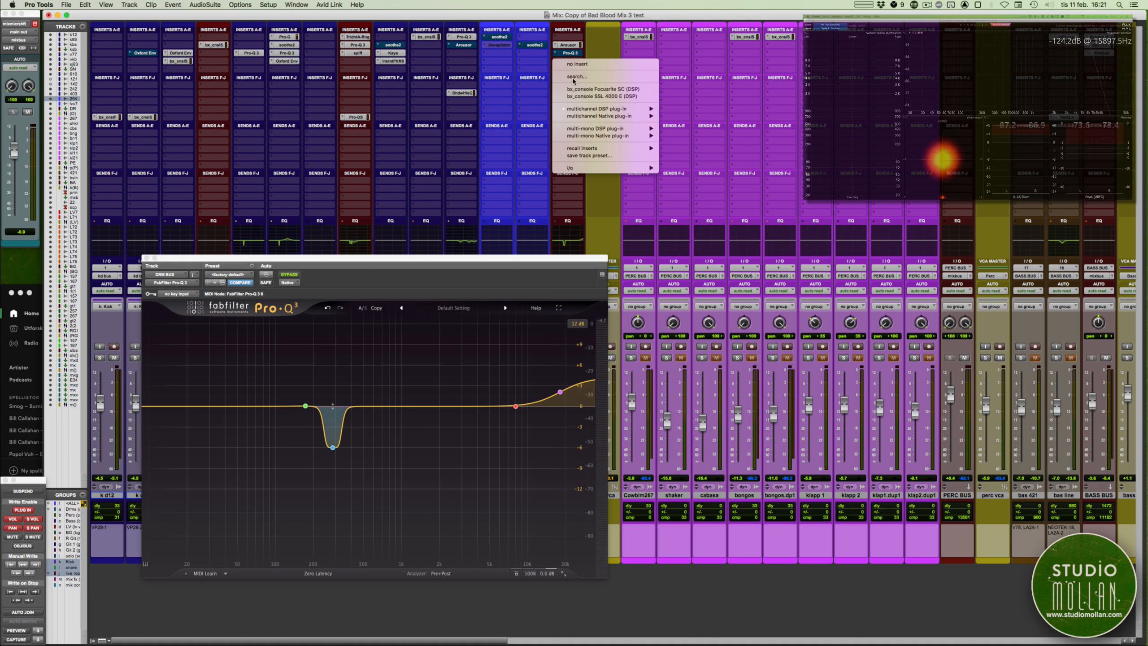
left_click(569, 64)
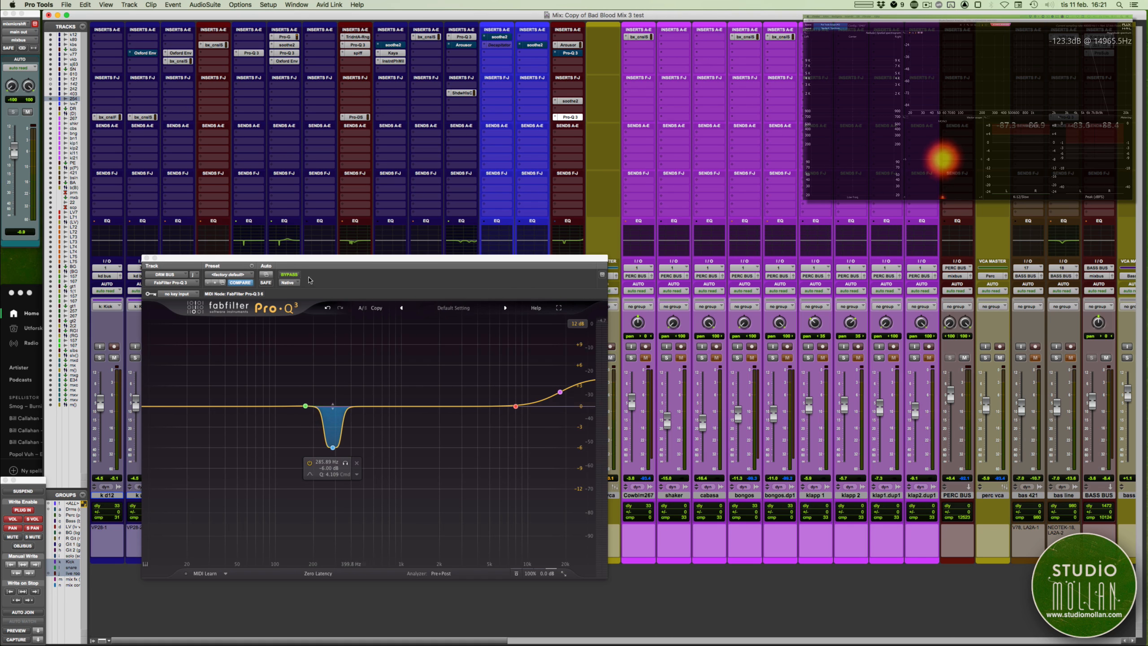
left_click_drag(307, 262, 307, 259)
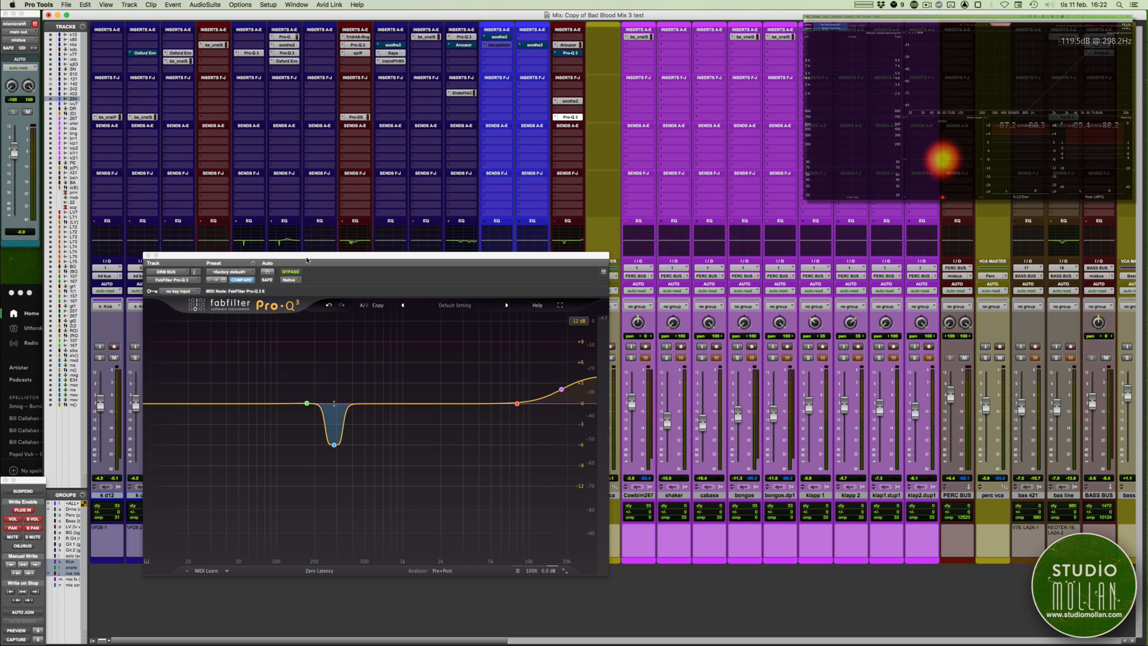
left_click_drag(307, 261, 346, 264)
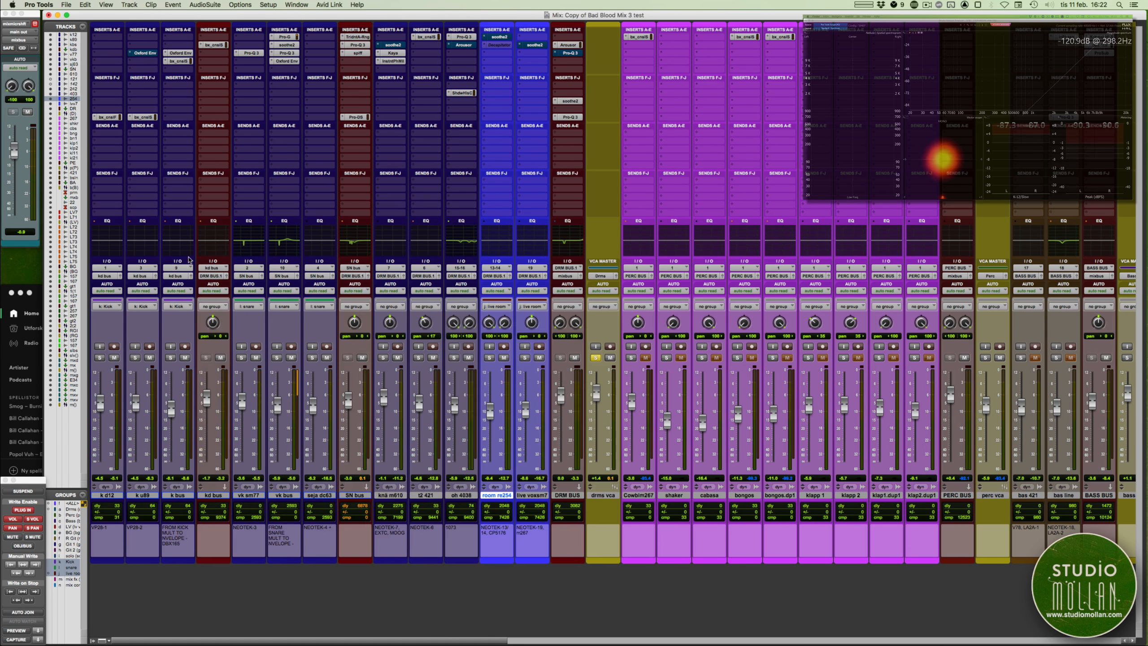
- Start playback, unsolo the drums VCA and solo the bass VCA
left_click(187, 258)
key("space")
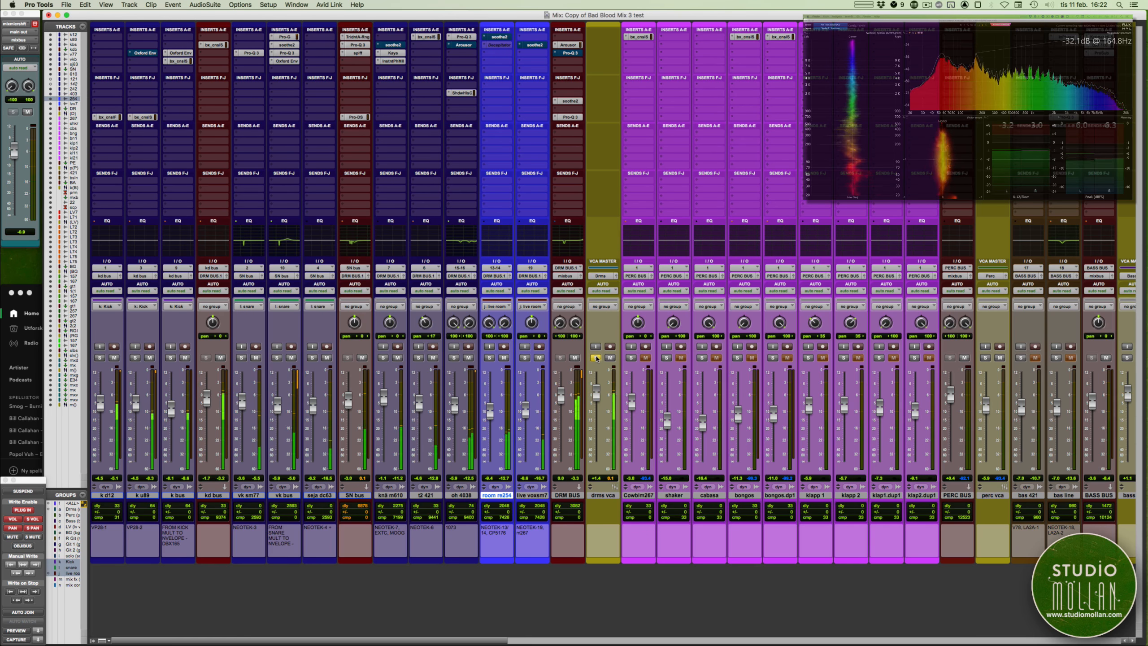
left_click(594, 357)
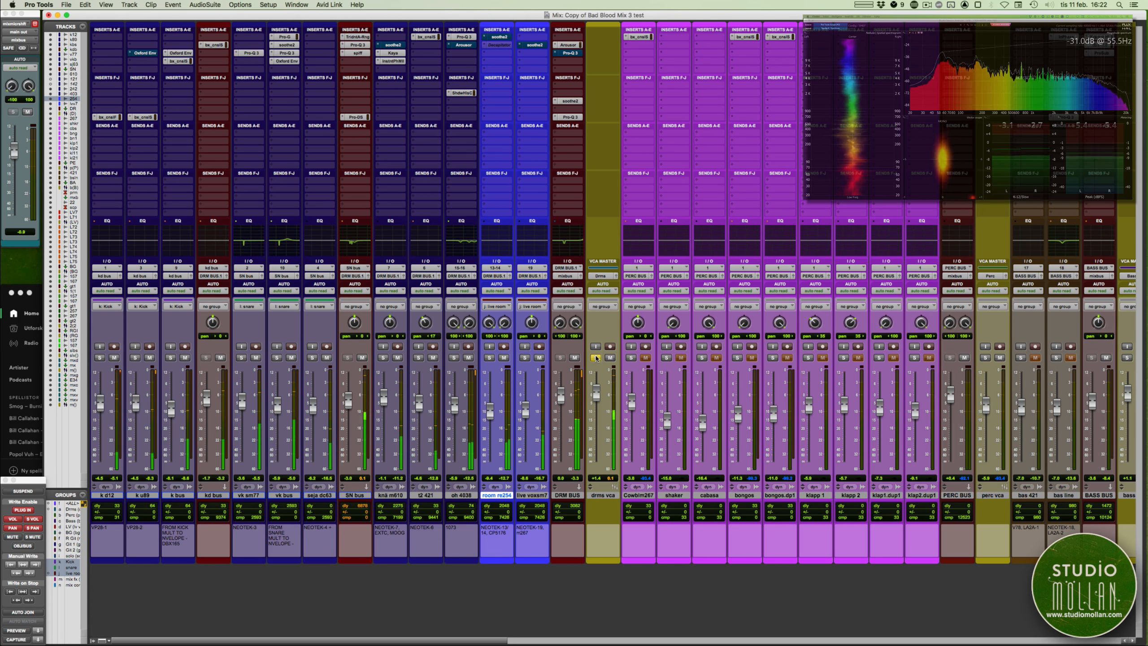
scroll(607, 390, "right", 10)
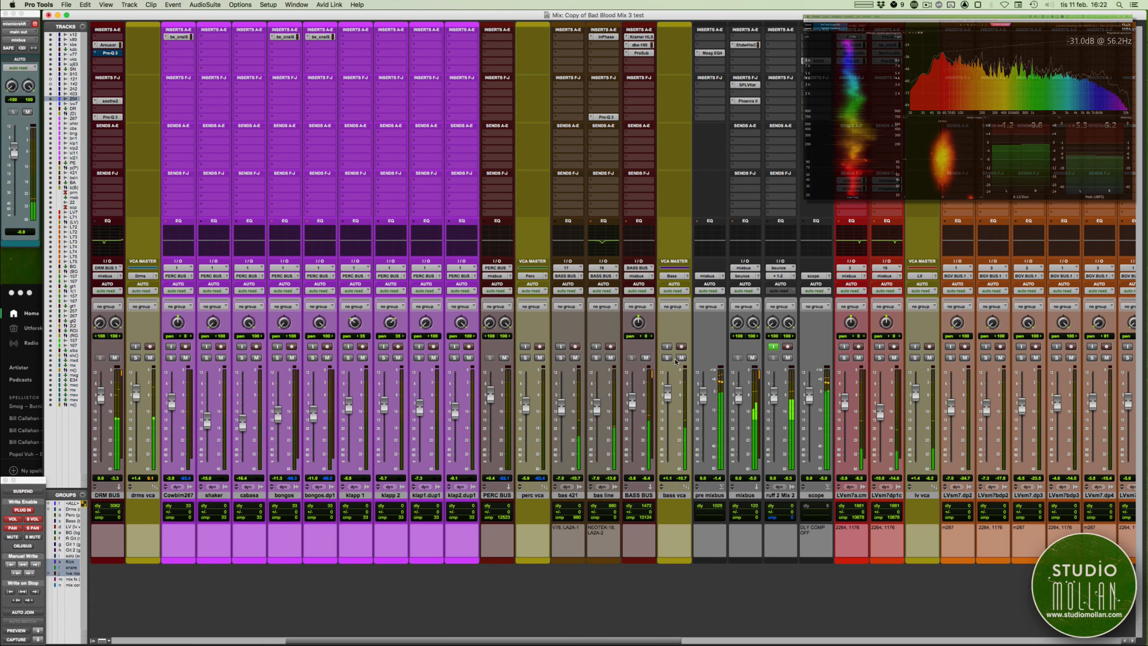
left_click(667, 358)
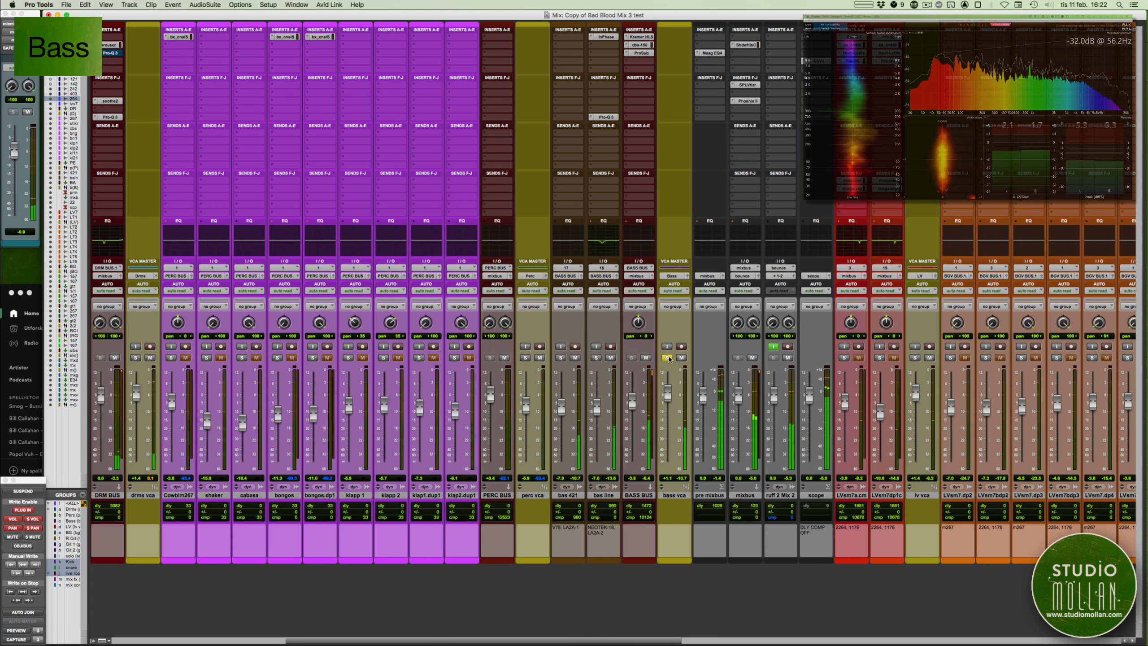
scroll(601, 143, "right", 4)
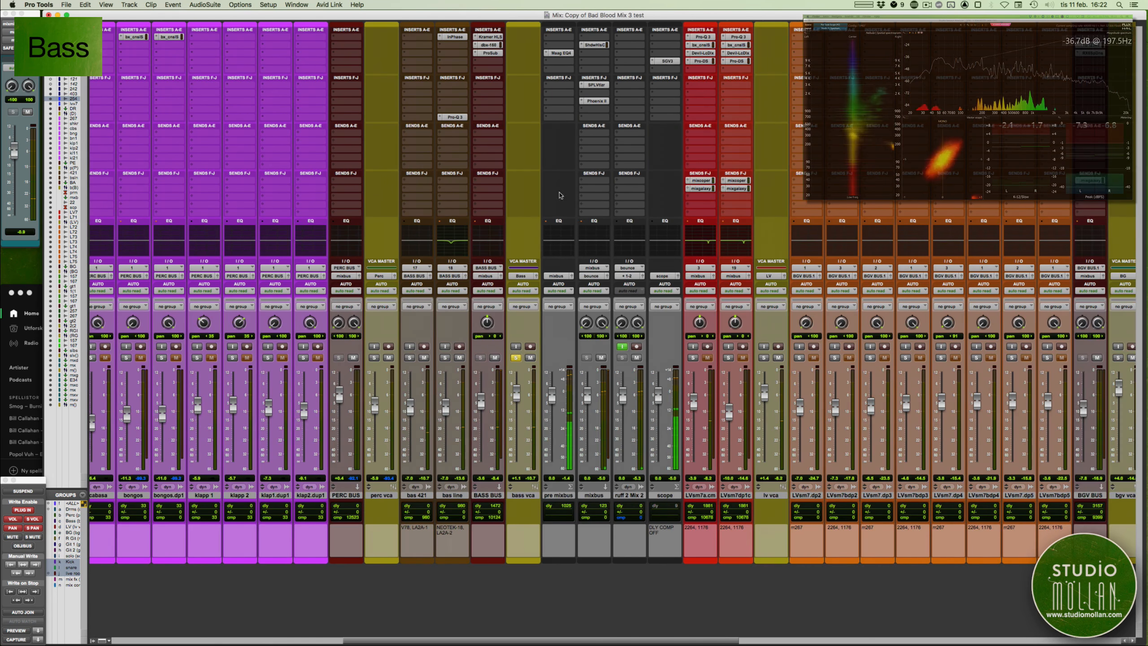
- Open Pro Subharmonic on the BASS BUS, try a lower drive and reset the drive to 0.0 dB
left_click(490, 53)
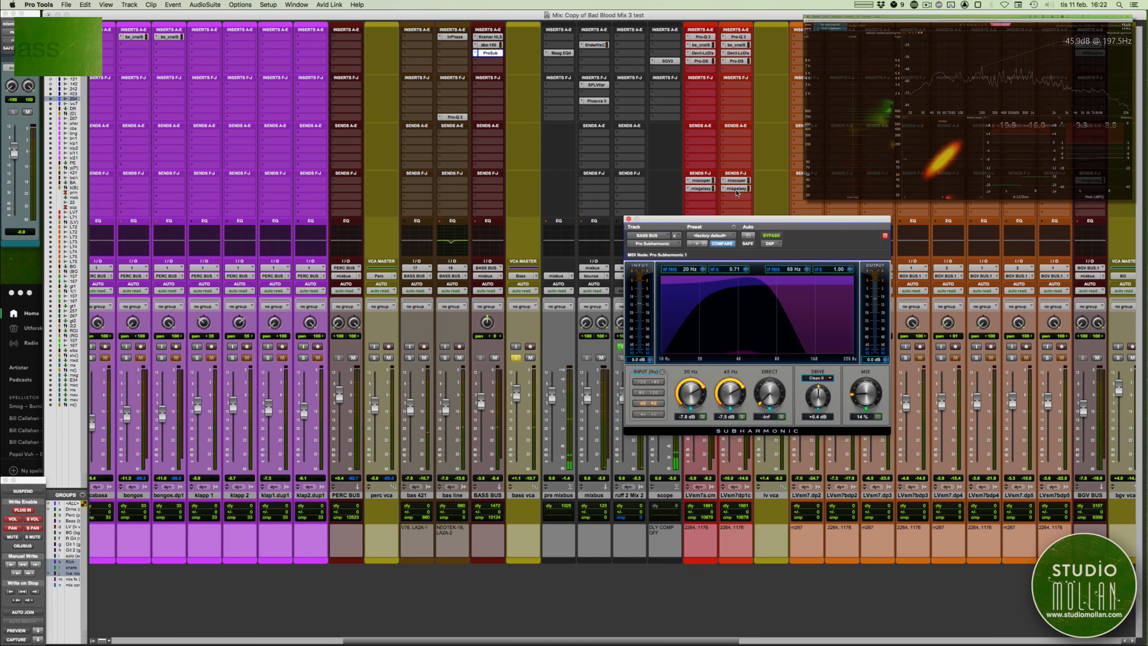
left_click_drag(727, 217, 531, 200)
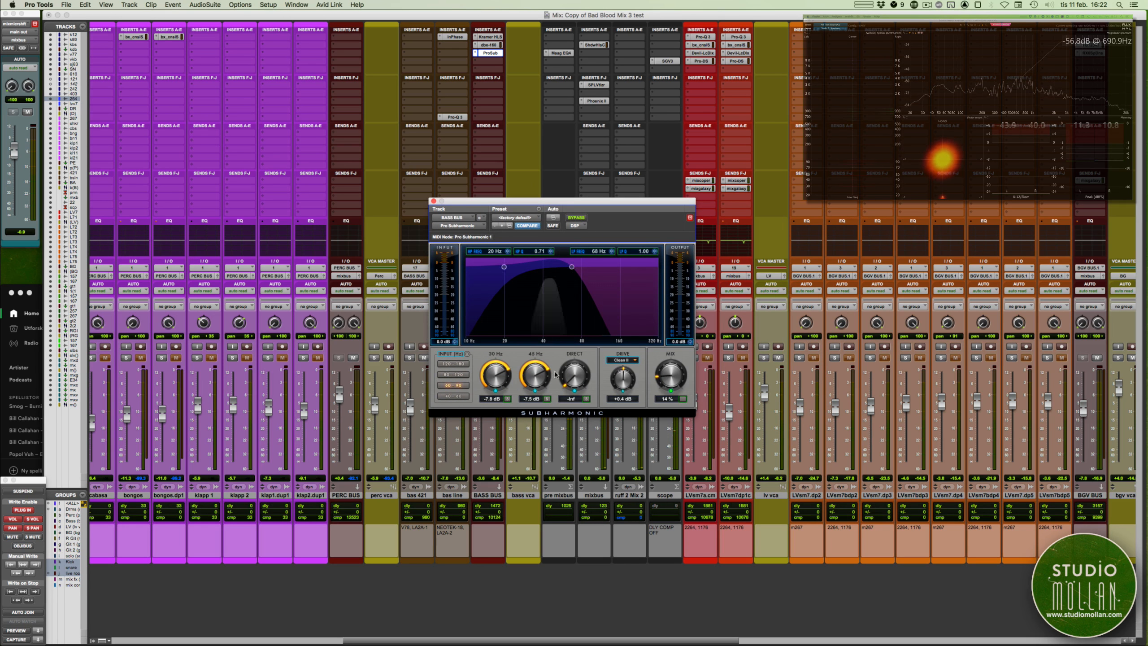
left_click_drag(625, 379, 614, 392)
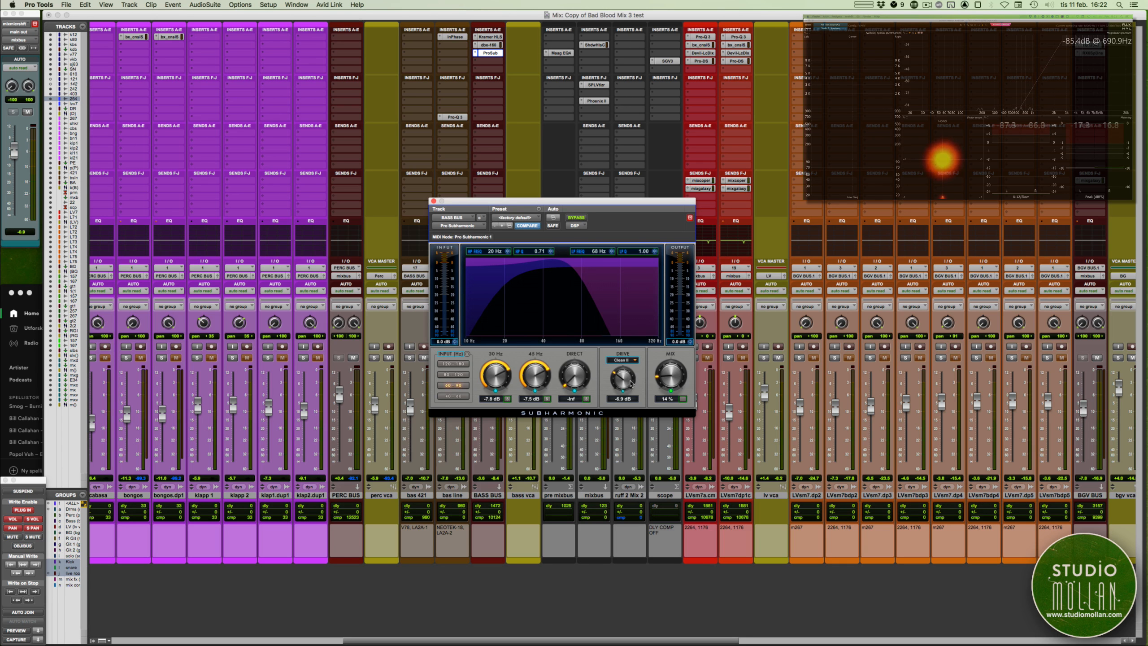
left_click(621, 381, "alt")
- Play the bass while varying the Subharmonic drive beside the spectrum analyzer, leave it near +0.5 dB and close the plug-in
left_click_drag(541, 203, 538, 235)
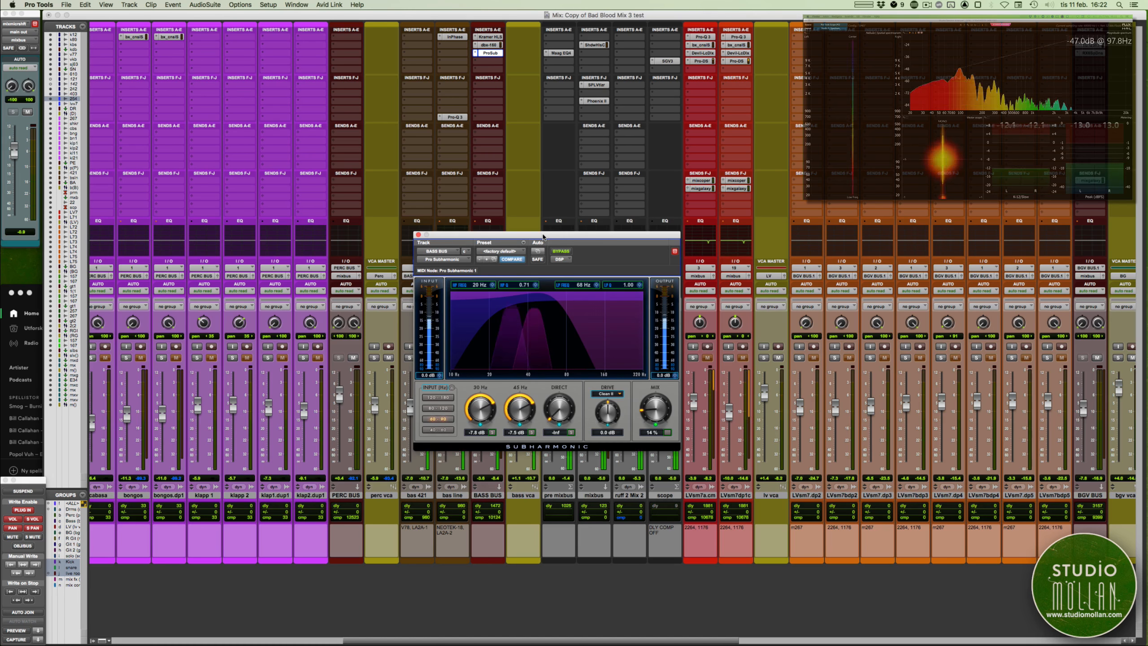
left_click_drag(542, 236, 242, 70)
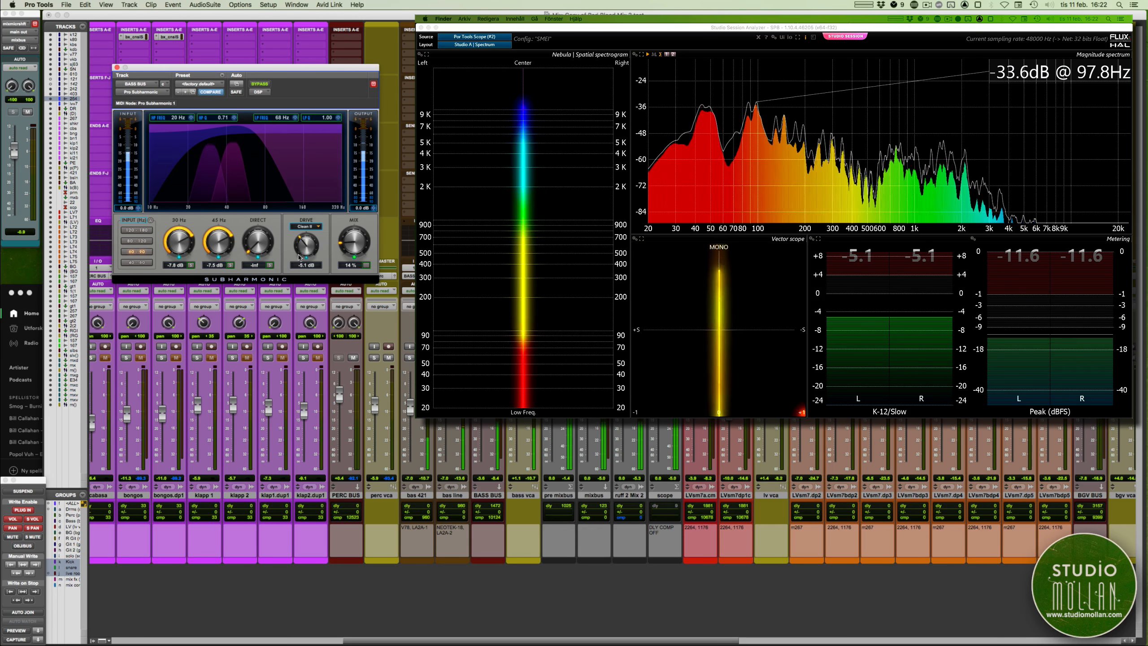
mouse_move(306, 243)
left_mouse_down()
mouse_move(296, 263)
mouse_move(307, 235)
left_mouse_up()
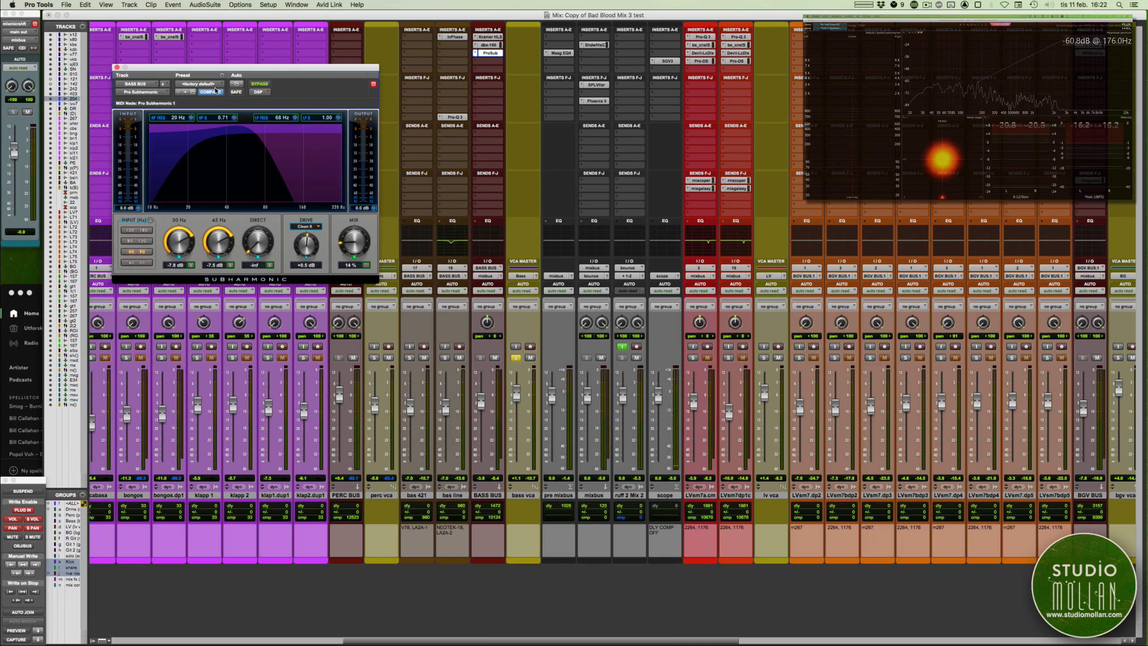
left_click_drag(161, 68, 353, 85)
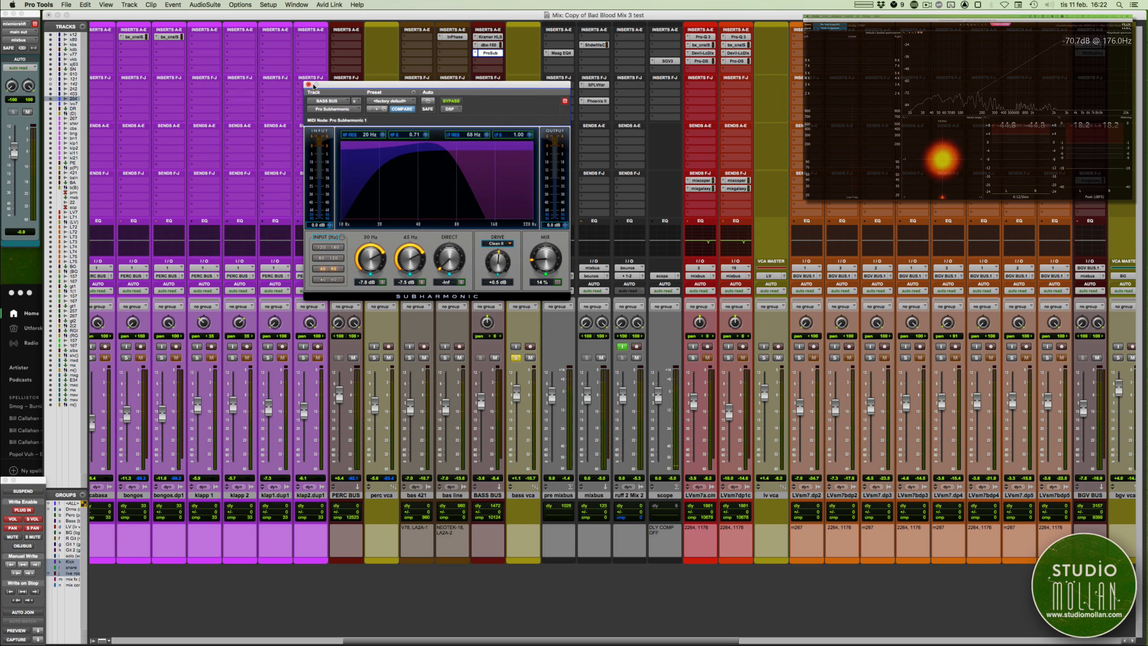
left_click(308, 84)
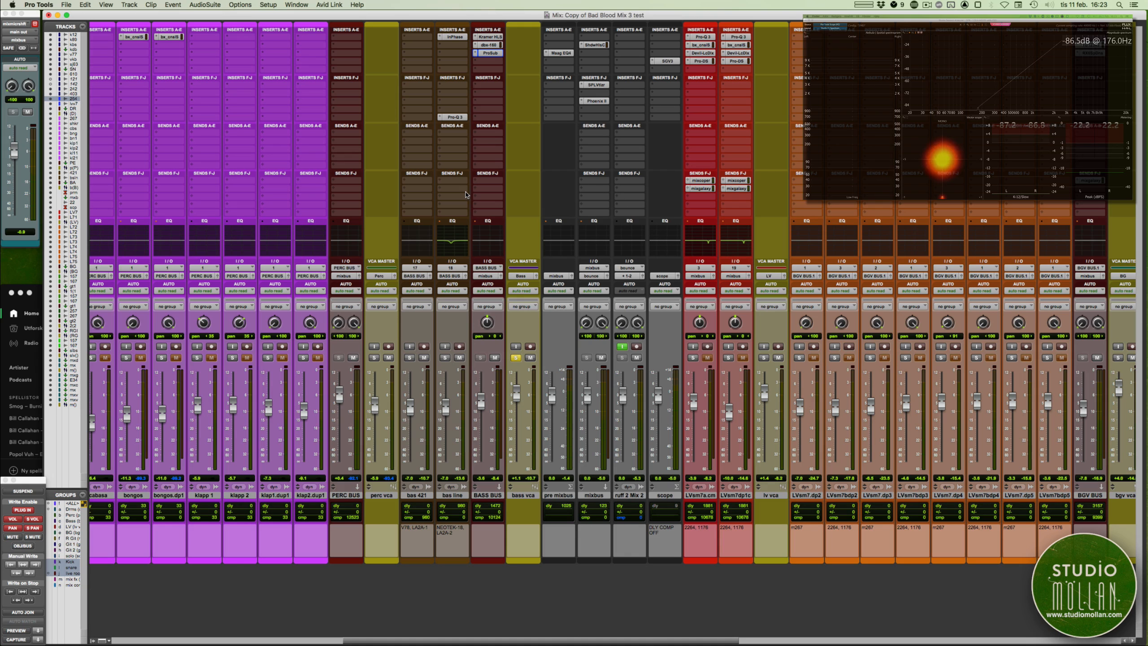
- View the Kramer HLS settings on the BASS BUS and close the plug-in
left_click(495, 39)
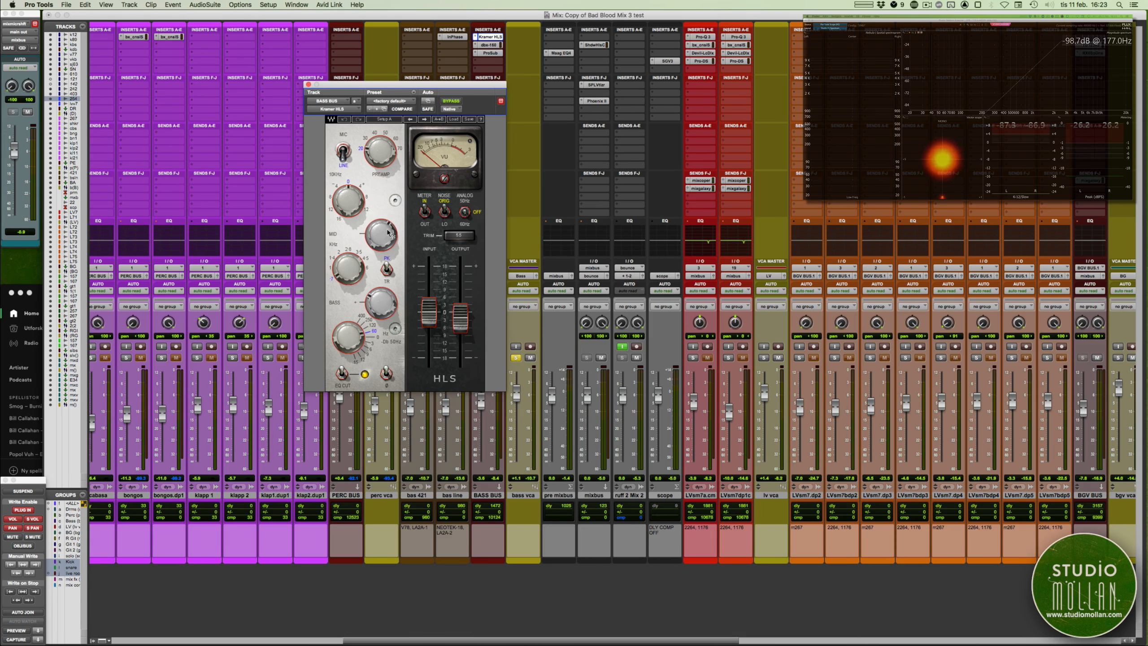
left_click(308, 86)
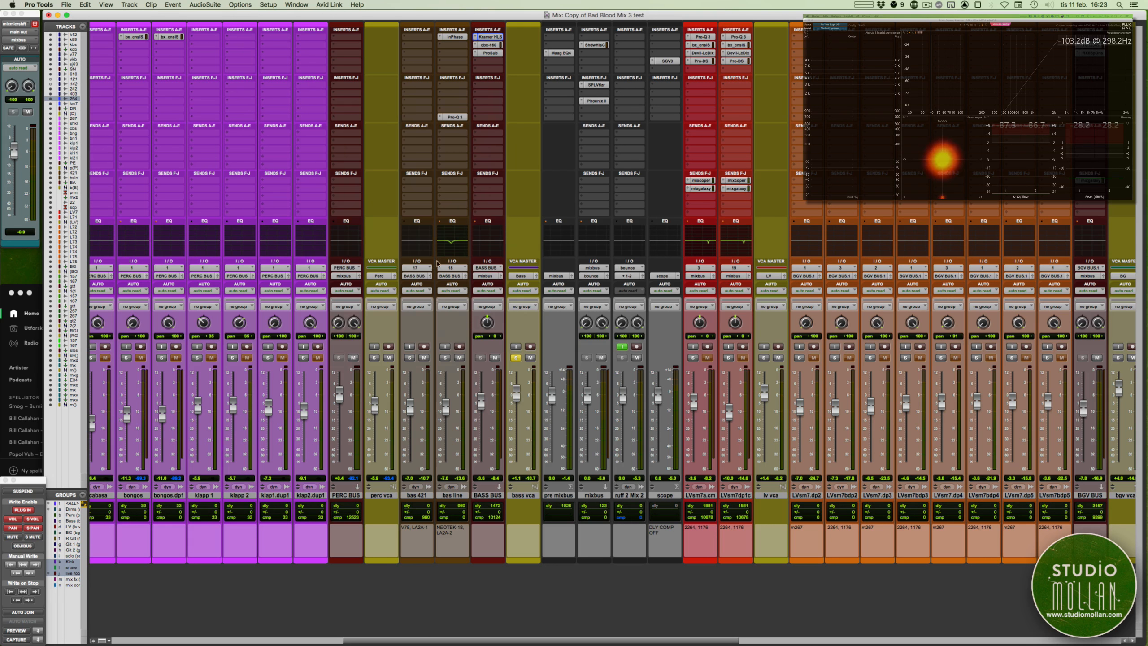
- Solo the bas line track and compare its sound with its Pro-Q 3 bypassed and active during playback
left_click(445, 358)
left_click(456, 118)
key("space")
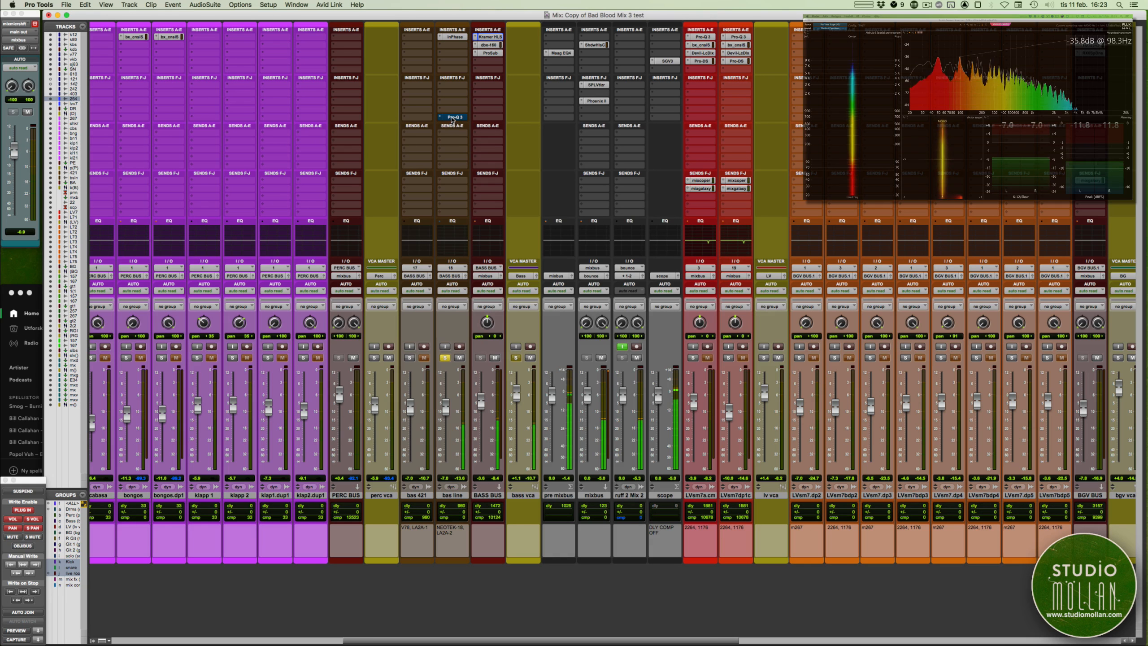
left_click(452, 118)
left_click(449, 101)
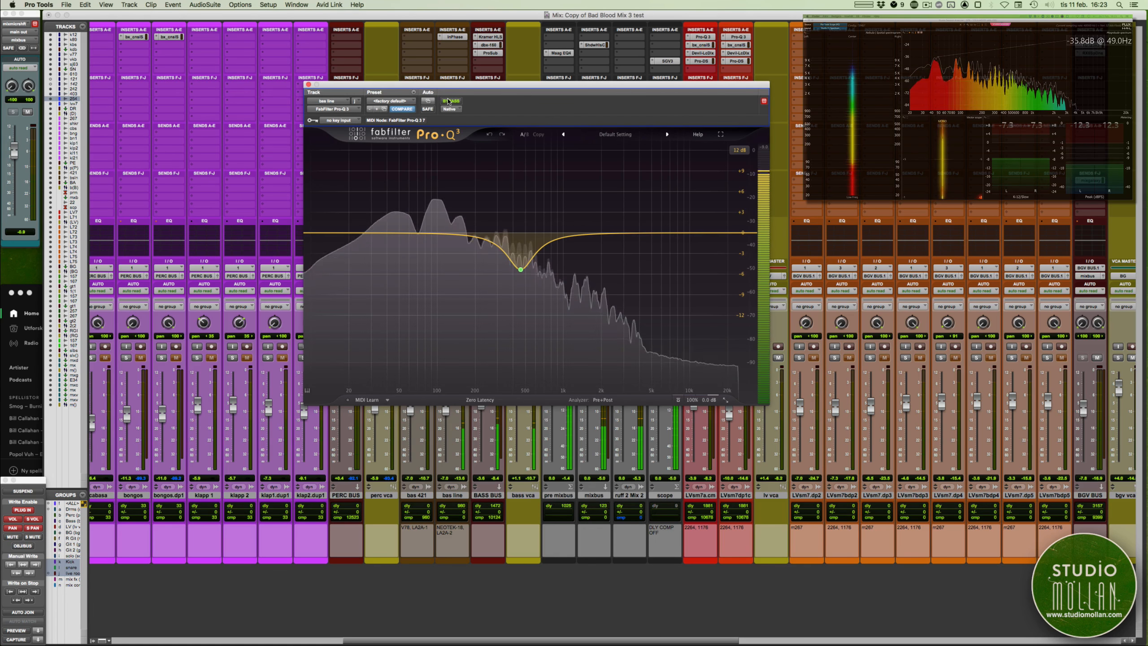
- Deepen the mid cut in the bas line's Pro-Q 3 to about -6 dB and close the EQ
mouse_move(521, 270)
mouse_move(520, 270)
left_mouse_down()
mouse_move(504, 197)
mouse_move(528, 165)
mouse_move(494, 166)
mouse_move(528, 166)
mouse_move(519, 274)
left_mouse_up()
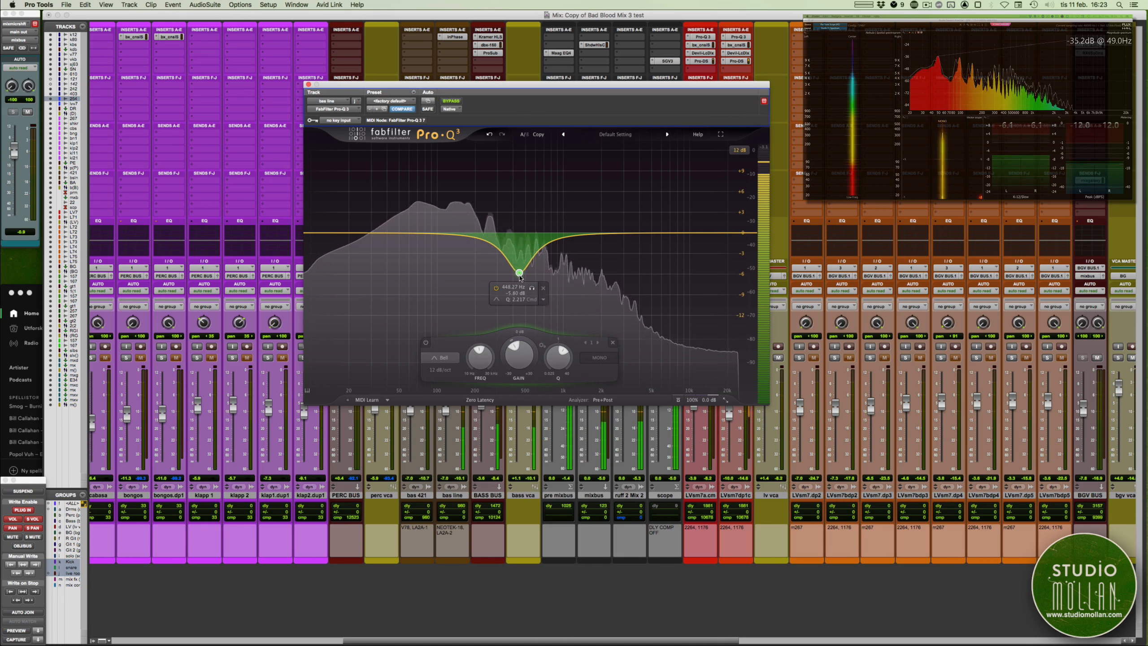
left_click(308, 85)
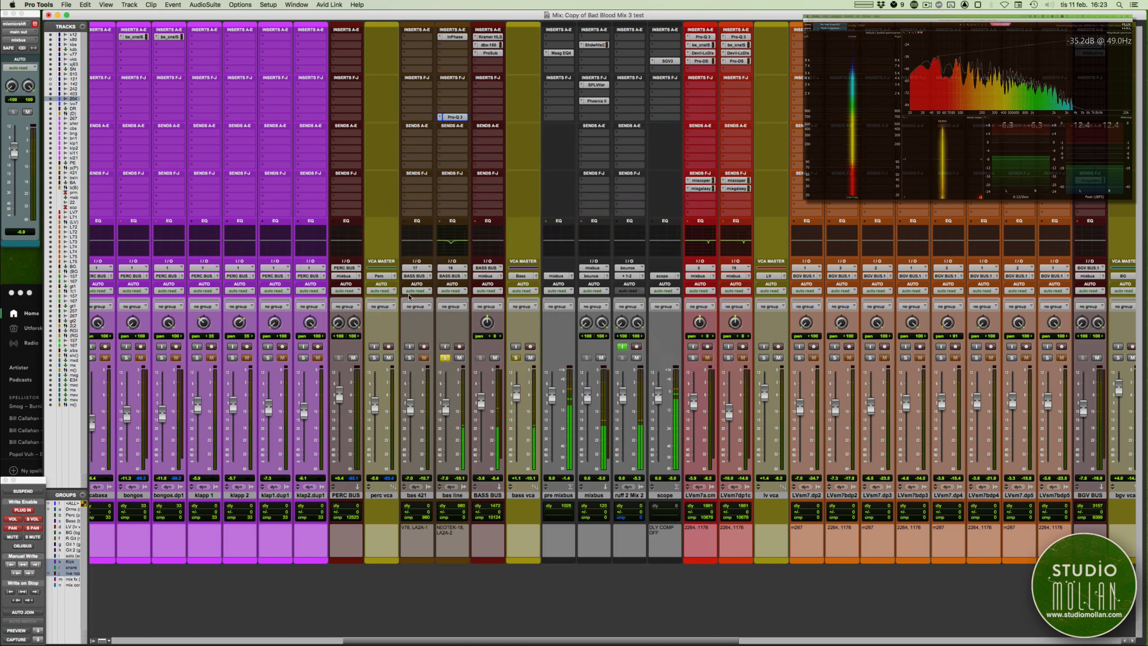
- Unsolo the bas line track to hear the full bass, and unsolo the bass VCA
left_click(445, 358)
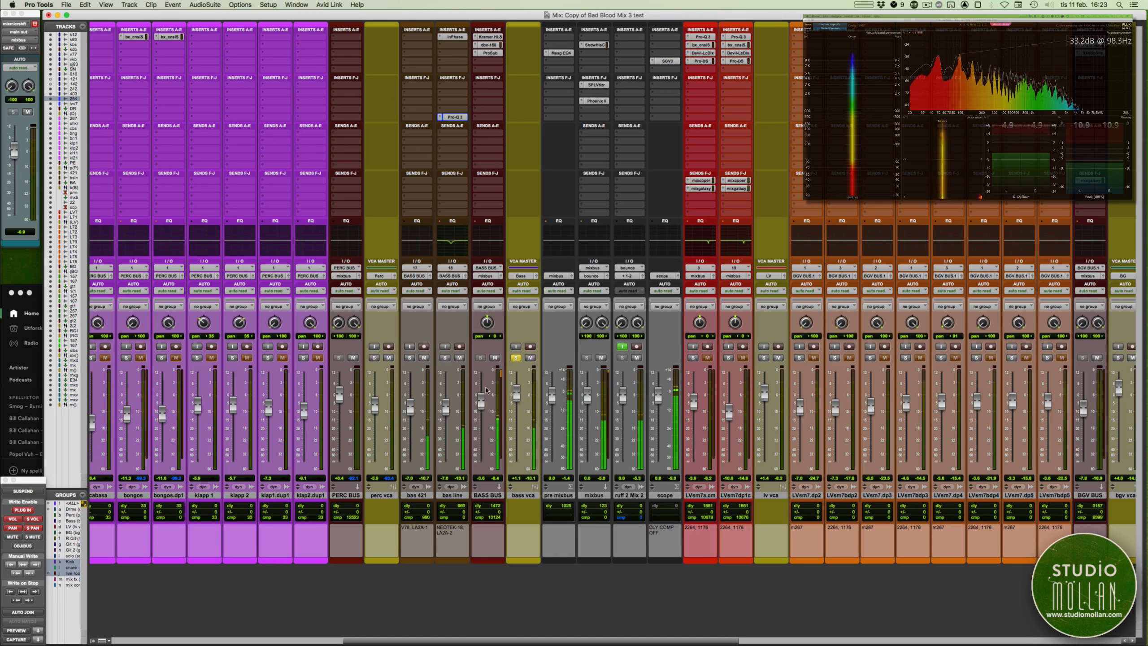
left_click(451, 37)
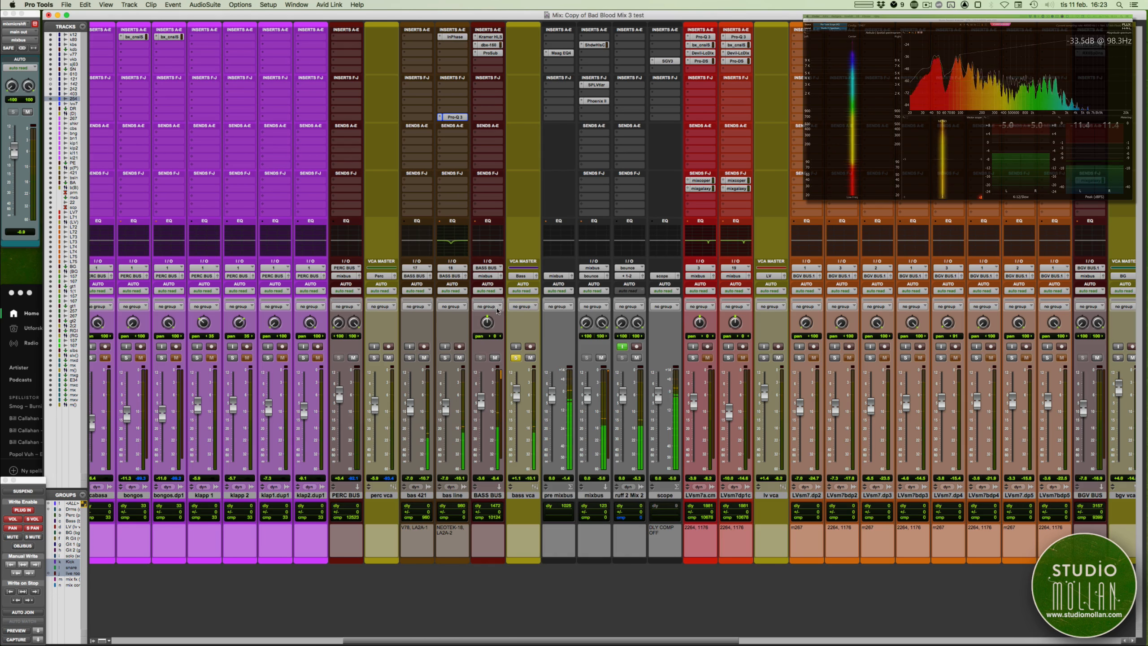
left_click(516, 358)
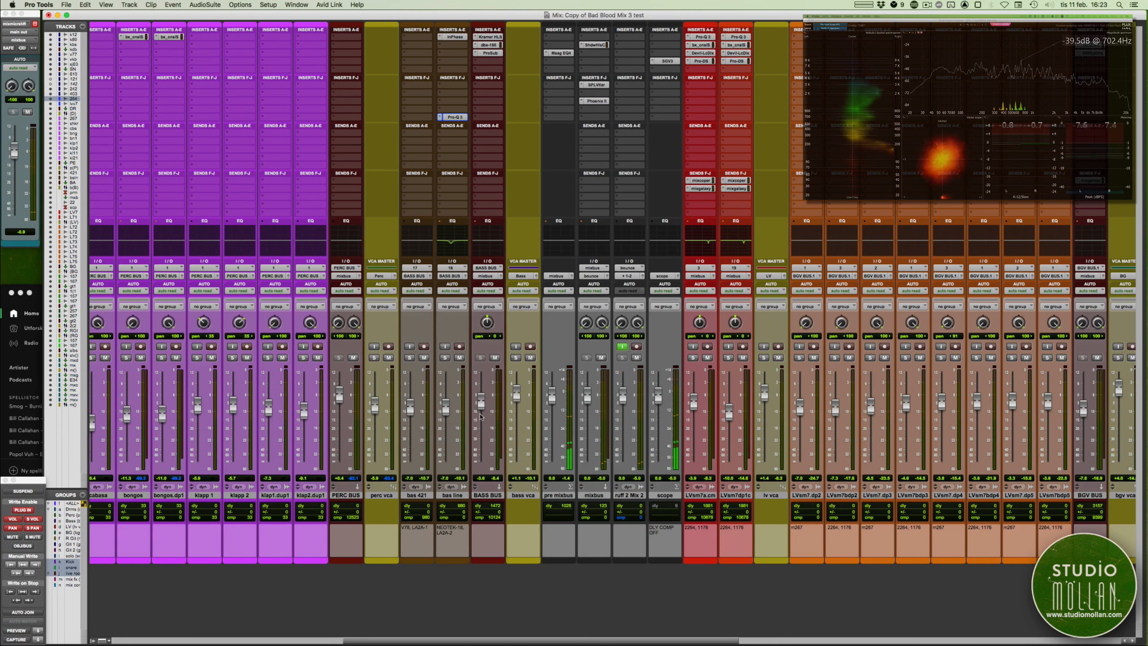
- Solo the git 1 VCA and open the Pro-Q 3 on the git 1 bus to examine its boost bands
scroll(492, 343, "right", 5)
scroll(494, 331, "right", 3)
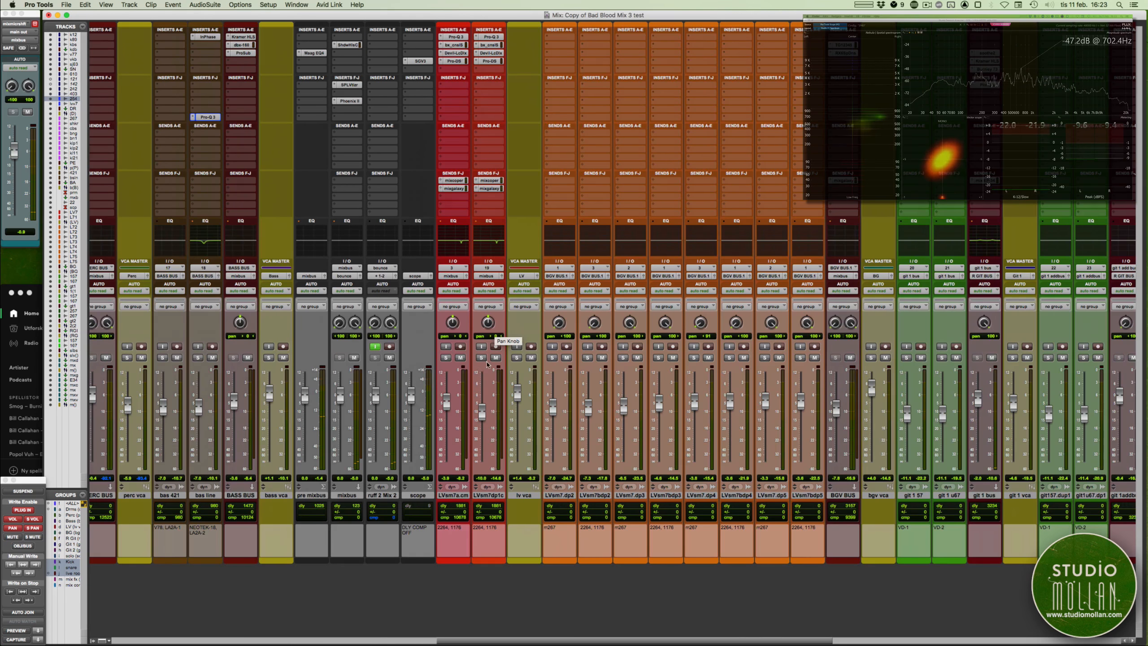
scroll(494, 333, "right", 3)
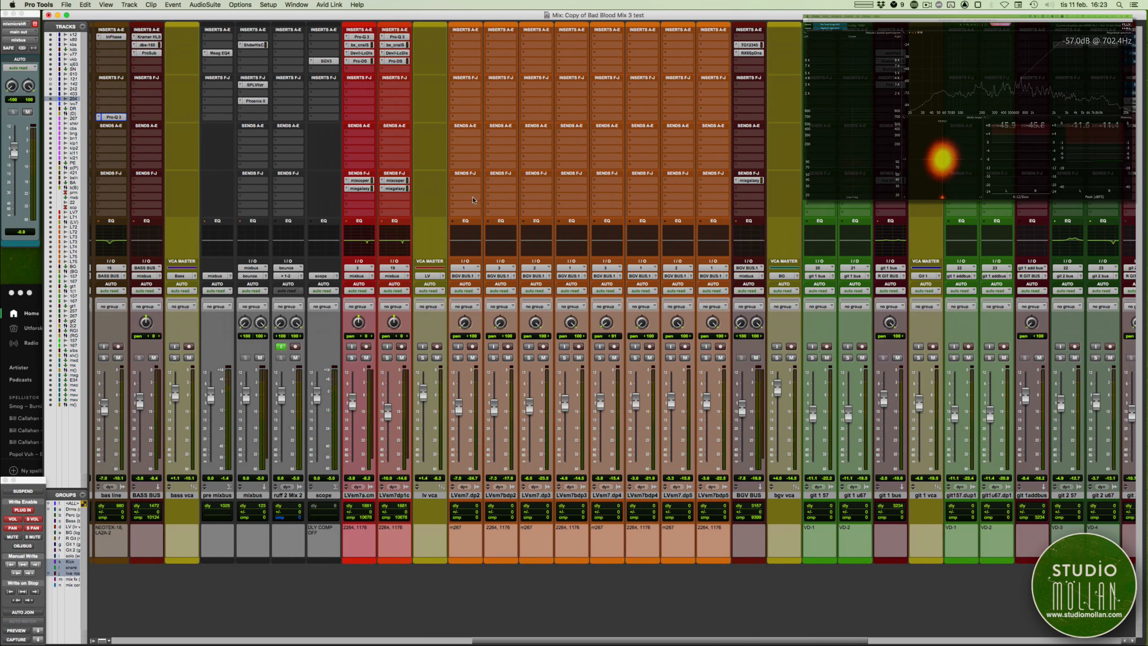
scroll(374, 311, "right", 6)
scroll(375, 312, "left", 4)
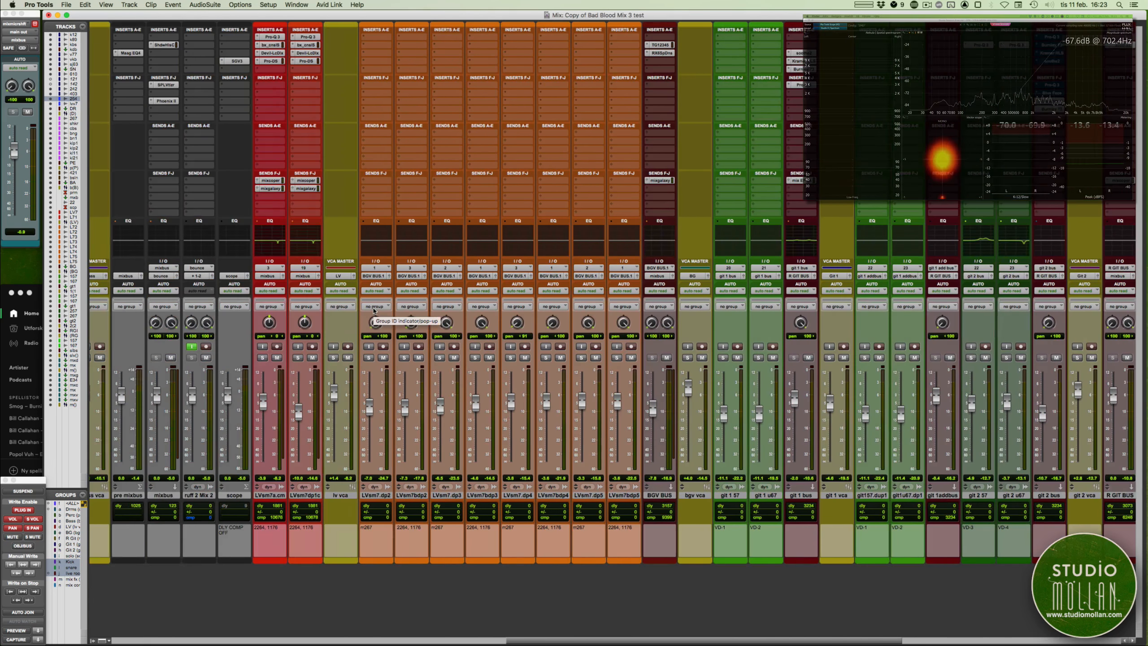
scroll(289, 337, "right", 4)
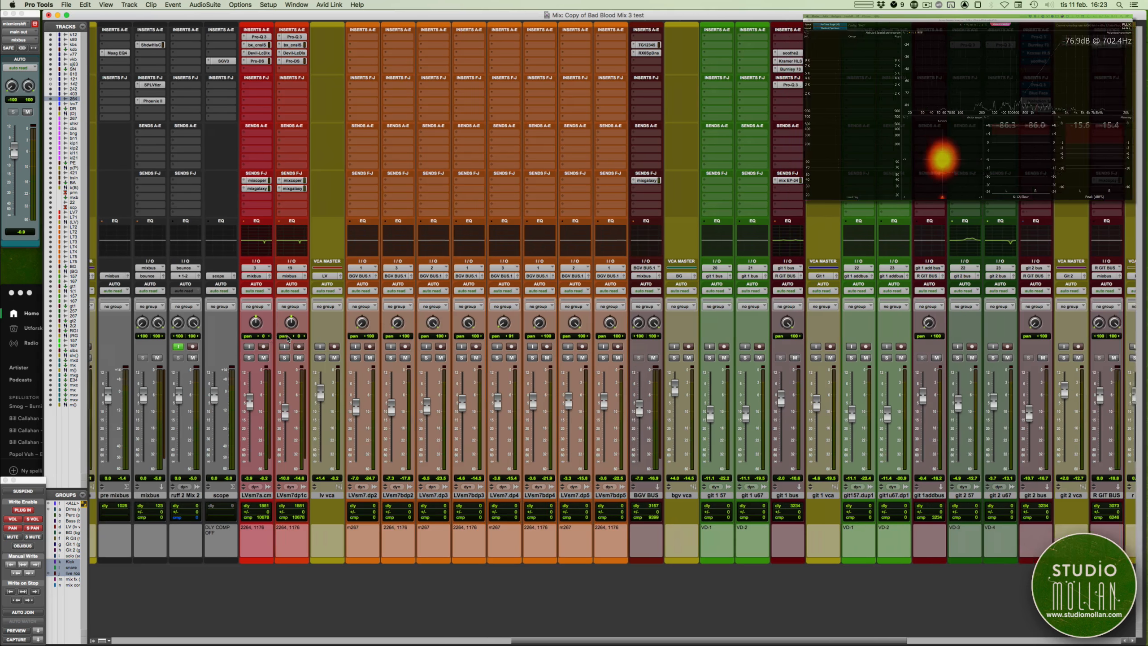
scroll(299, 328, "right", 4)
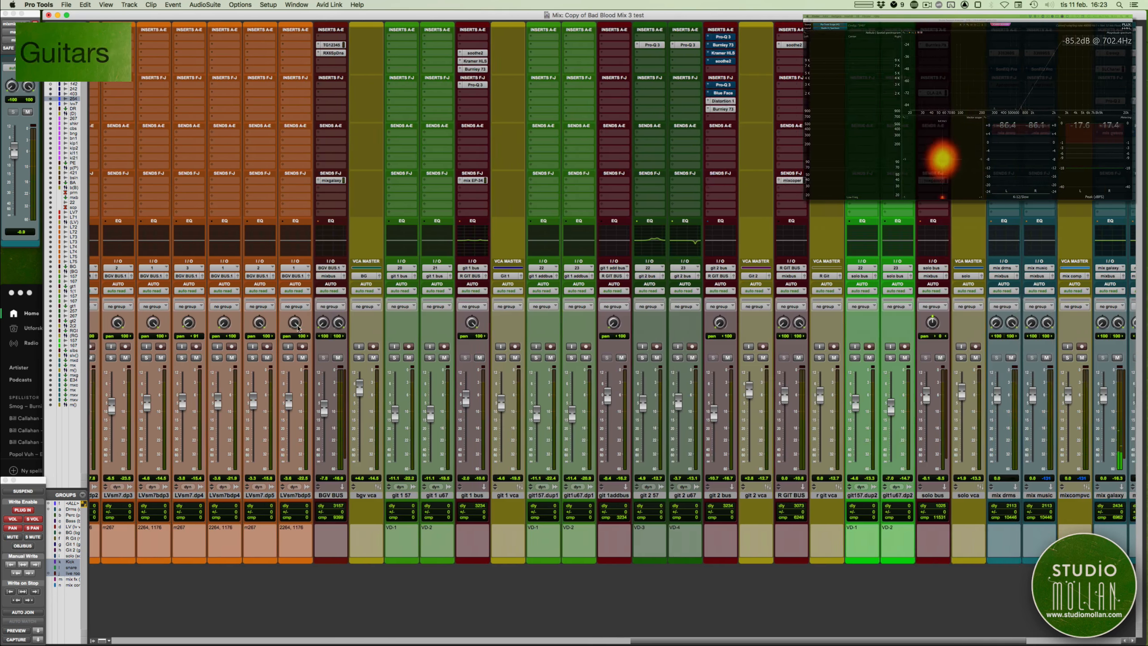
left_click(425, 358)
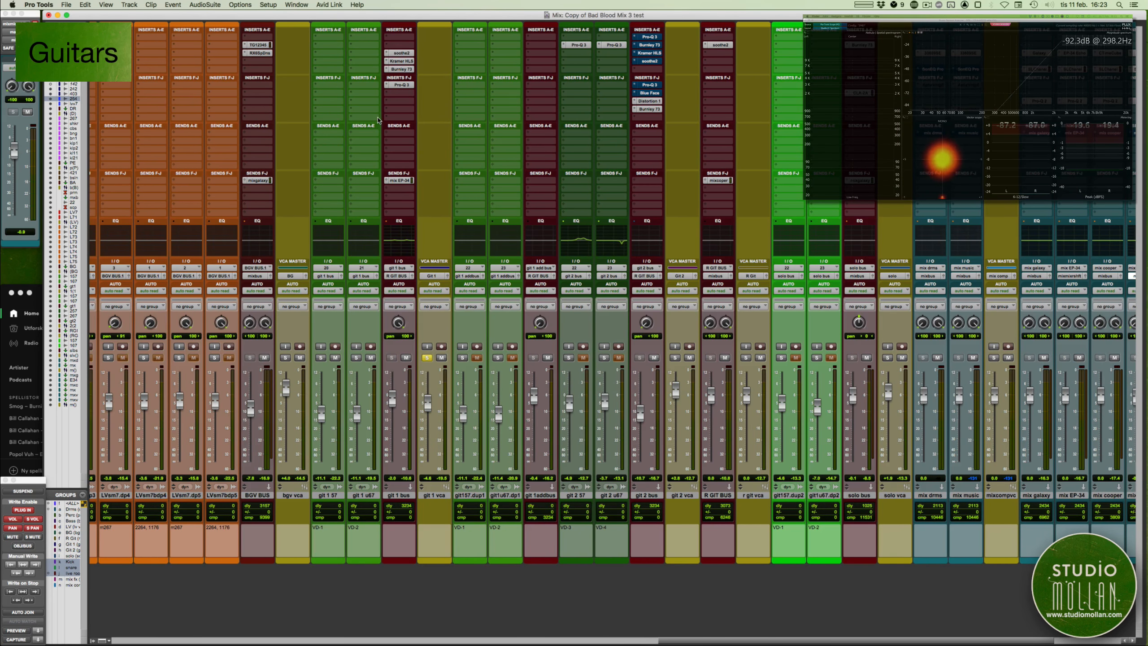
scroll(378, 119, "right", 1)
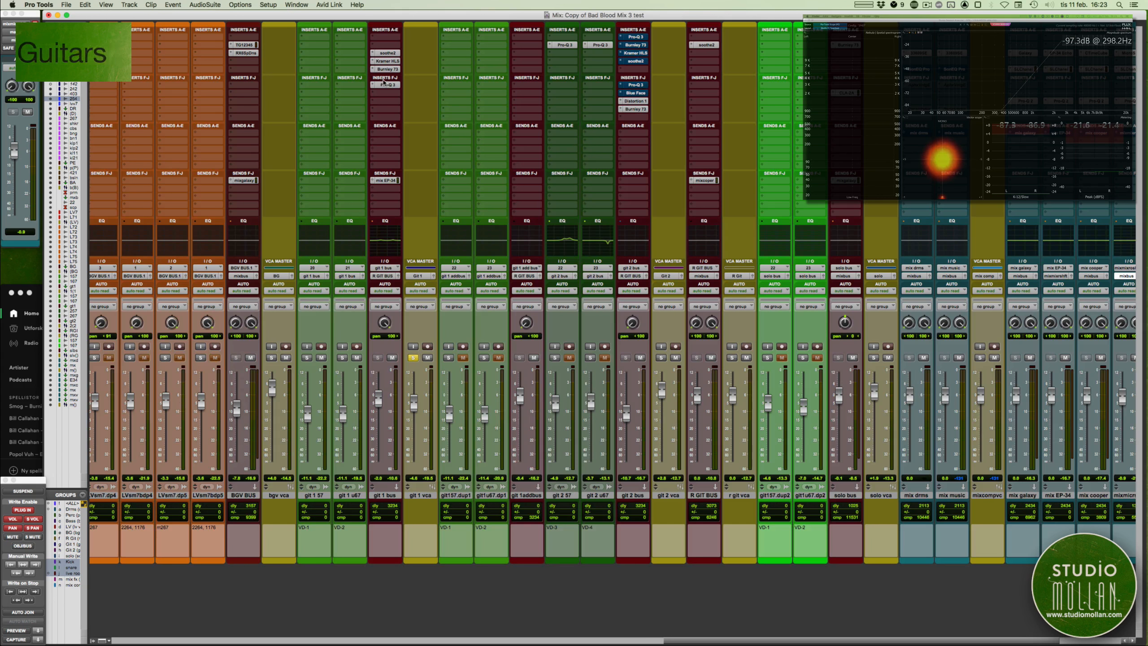
left_click(382, 84)
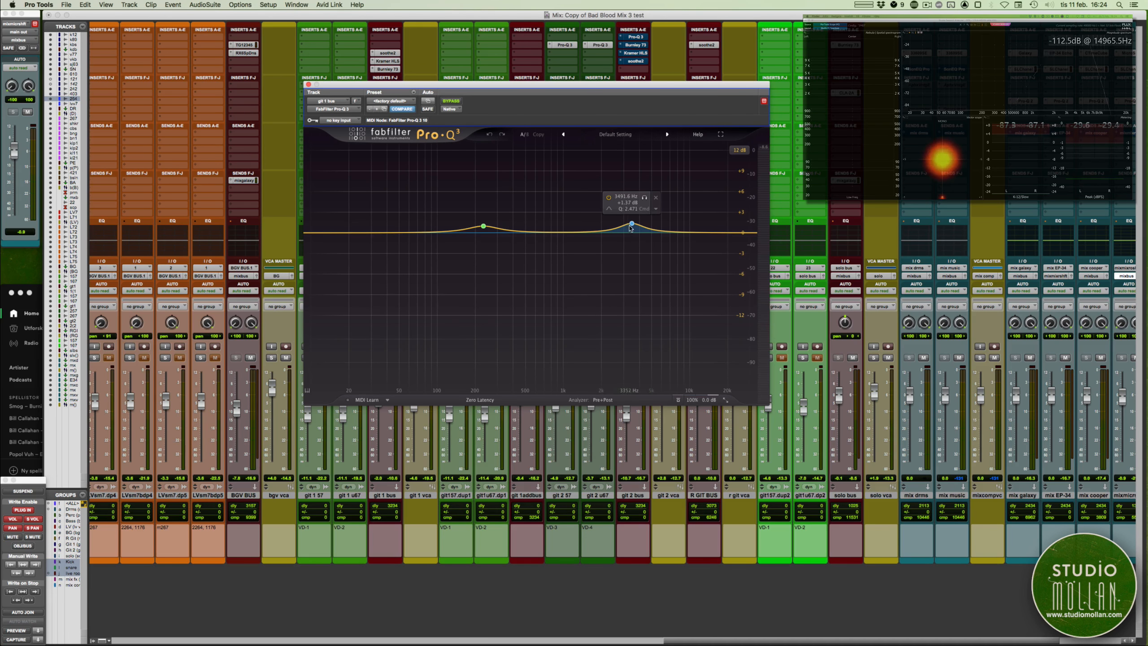
- Play the soloed git 1 guitar to check its bus Pro-Q 3 boosts against the spectrum, and close the EQ
key("space")
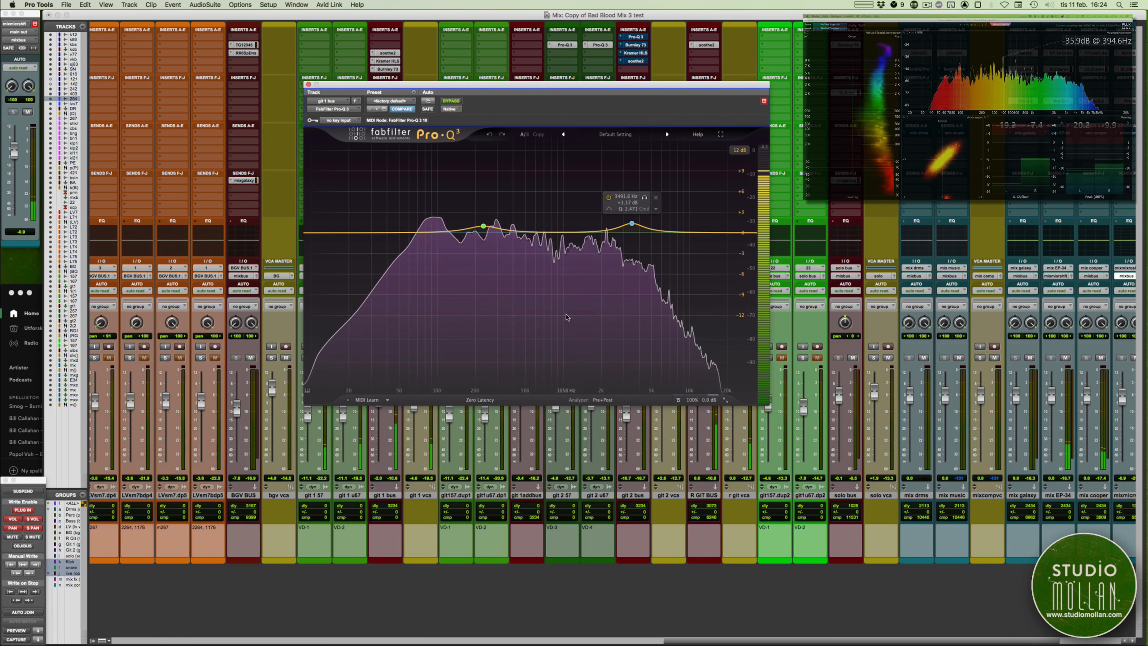
mouse_move(567, 317)
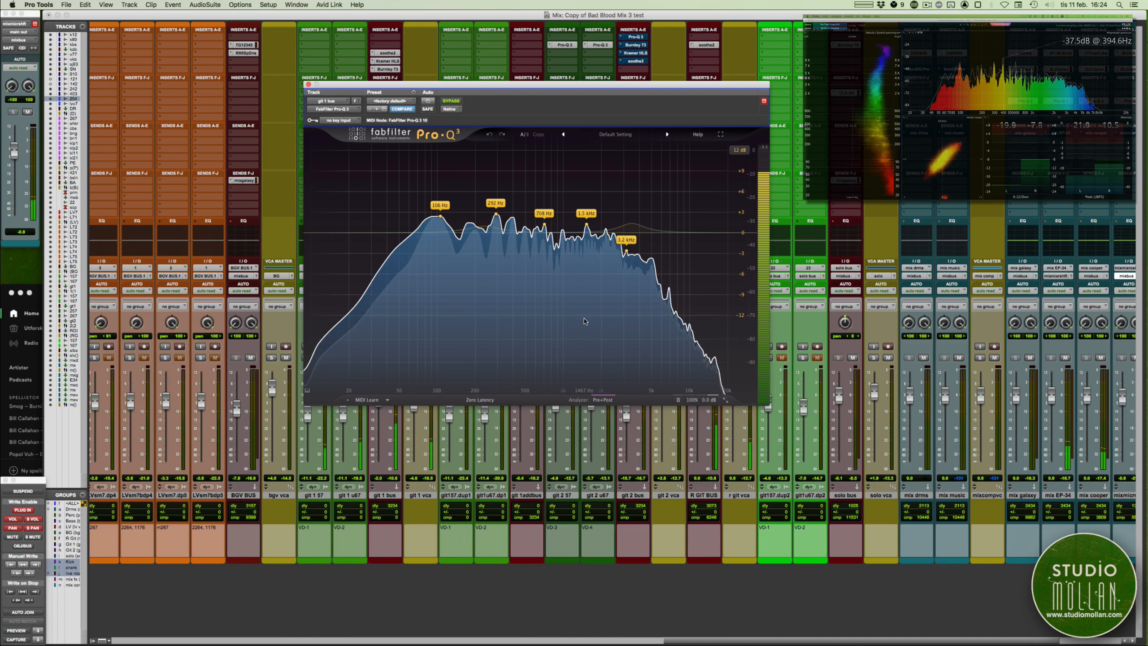
key("space")
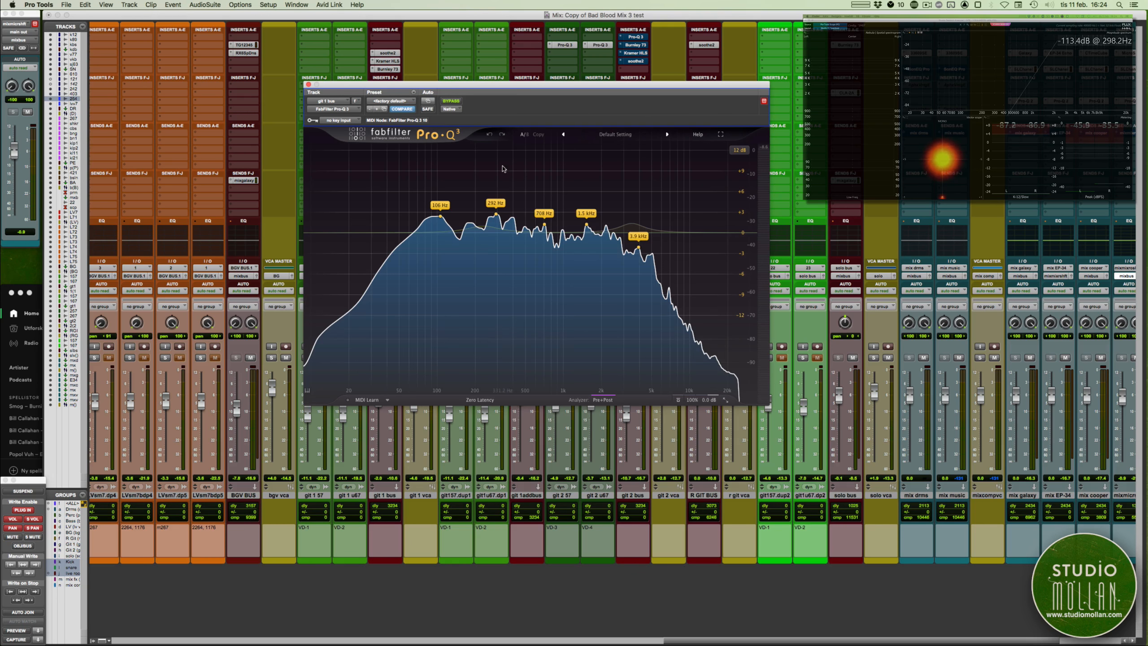
left_click(308, 84)
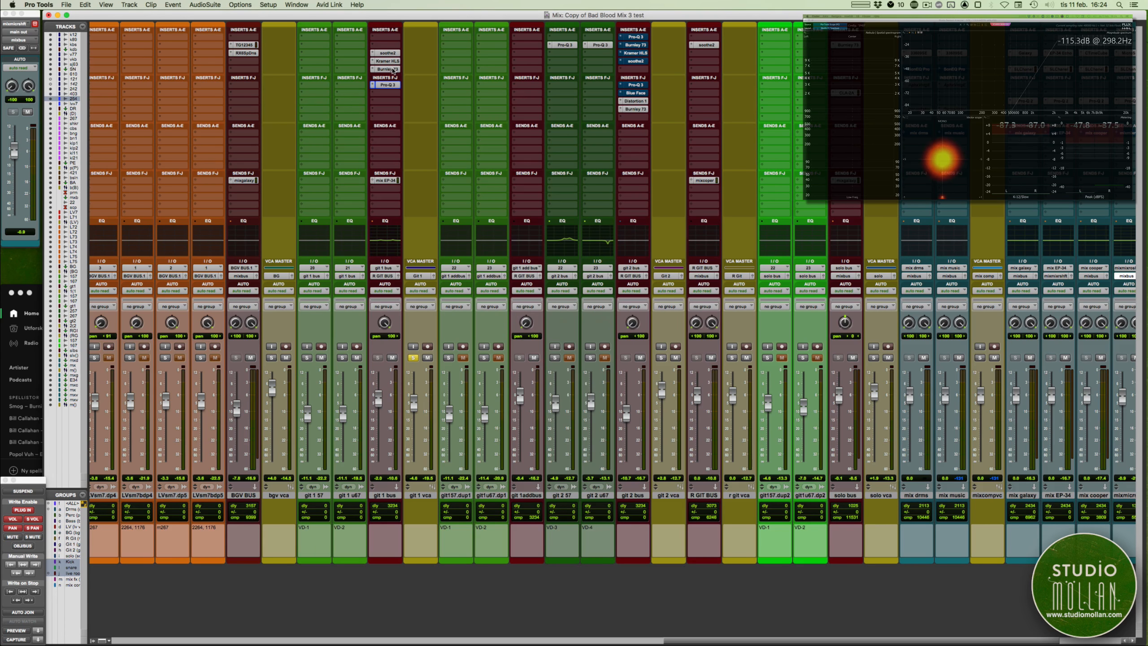
- Open the Burnley 73 on the git 1 bus to examine its settings, and close it
left_click(392, 69)
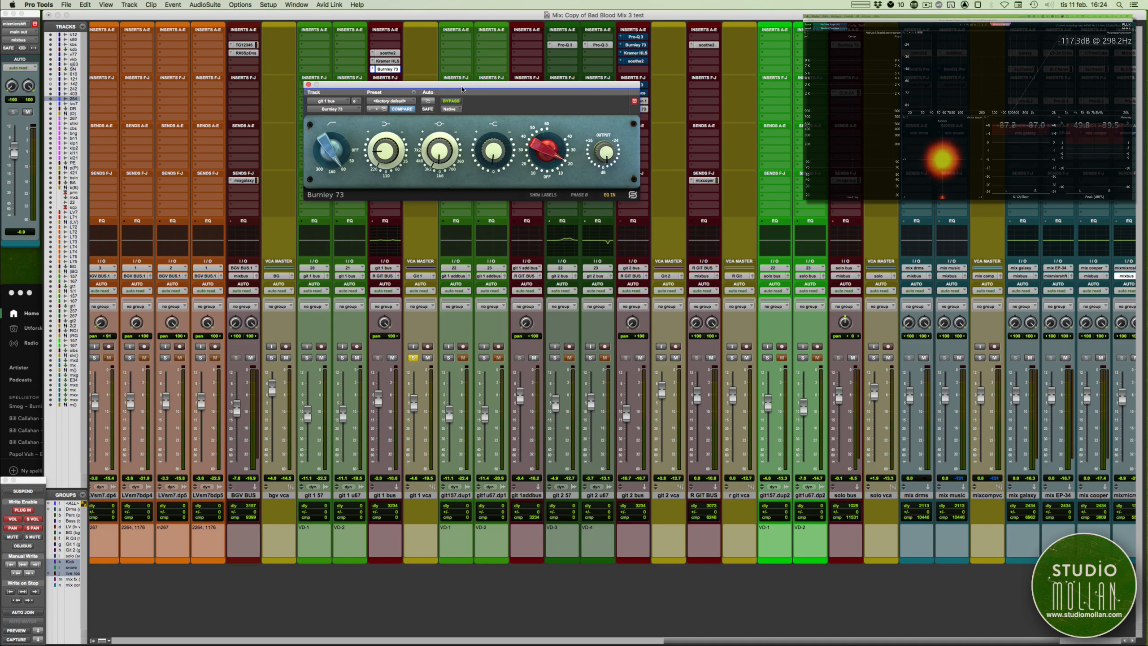
left_click_drag(461, 87, 461, 83)
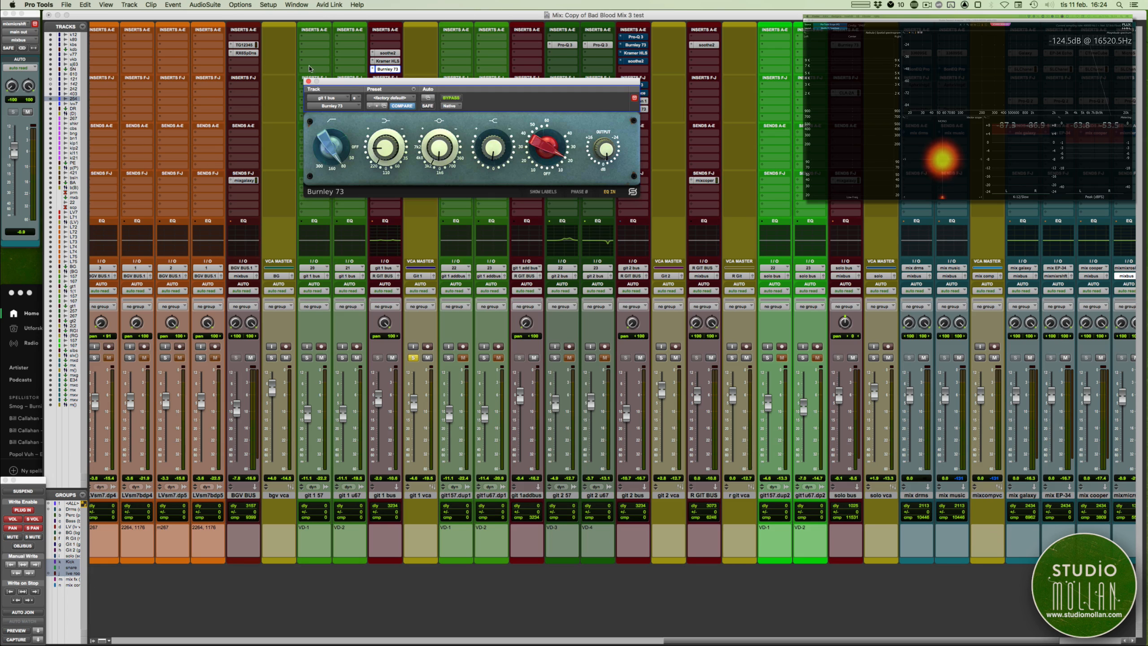
left_click(308, 81)
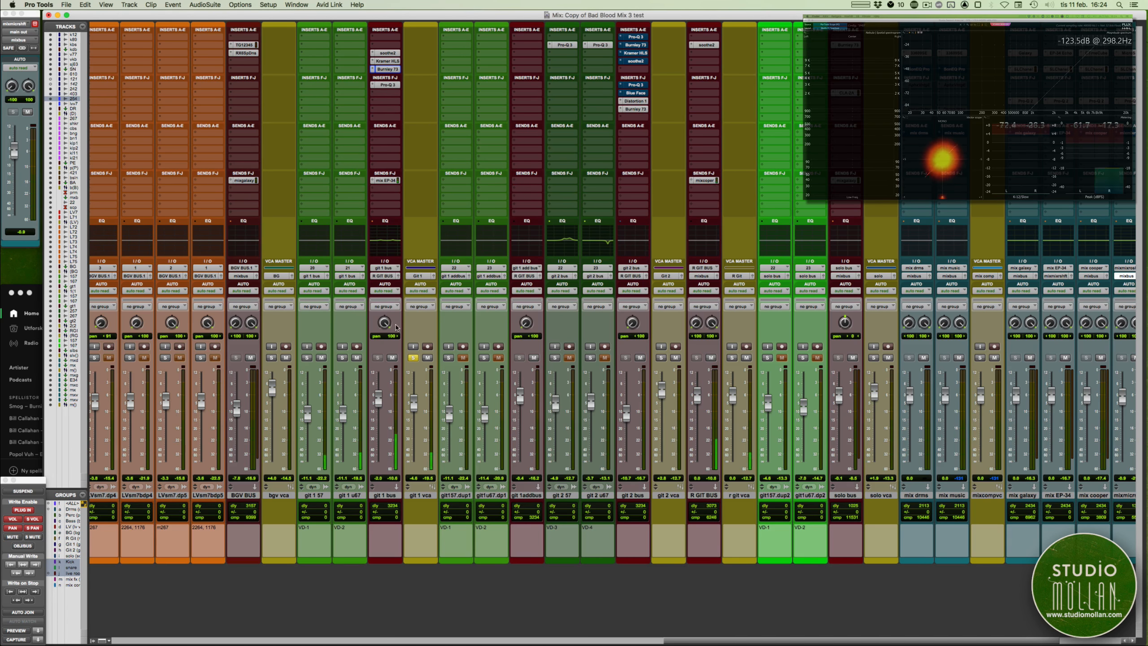
- Unsolo the git 1 VCA during playback to hear the guitar in the full mix
left_click(412, 358)
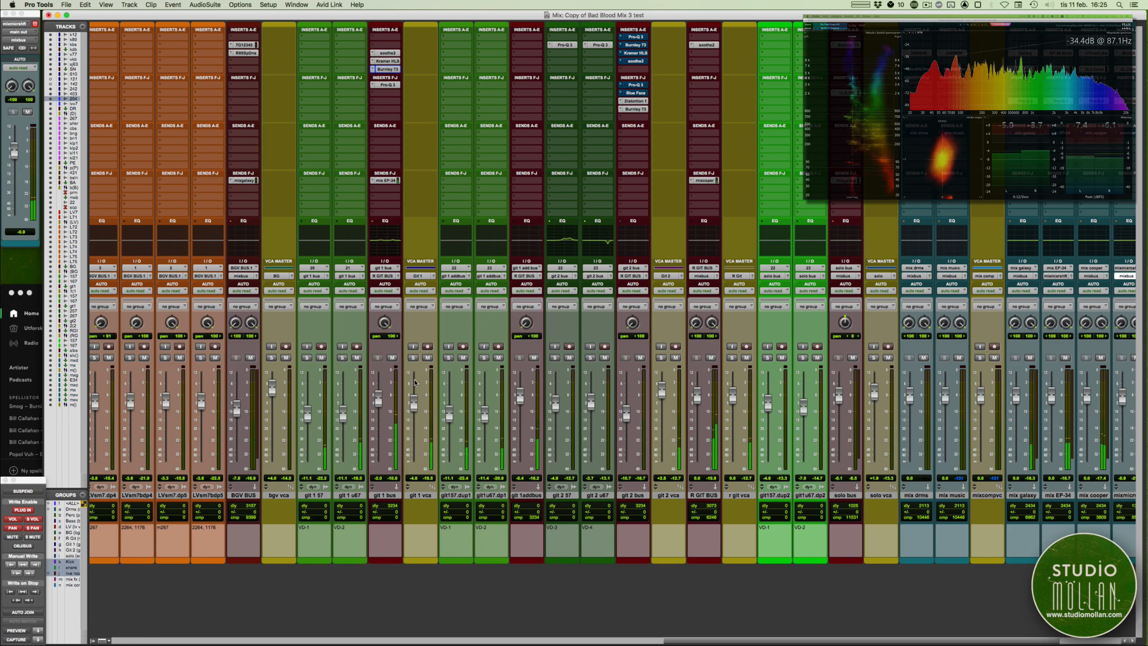
scroll(413, 375, "left", 8)
scroll(413, 380, "left", 5)
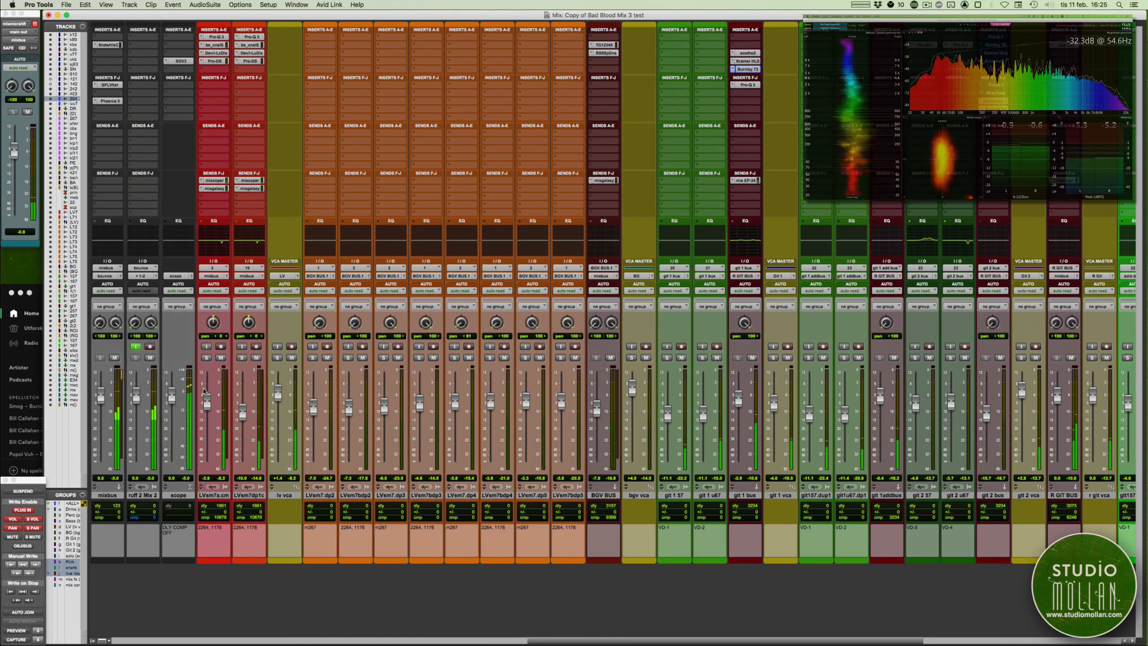
- Place the playback position just after the bass start marker in the Edit window and return to the mixer
key("super+equal")
key("space")
scroll(452, 397, "down", 15)
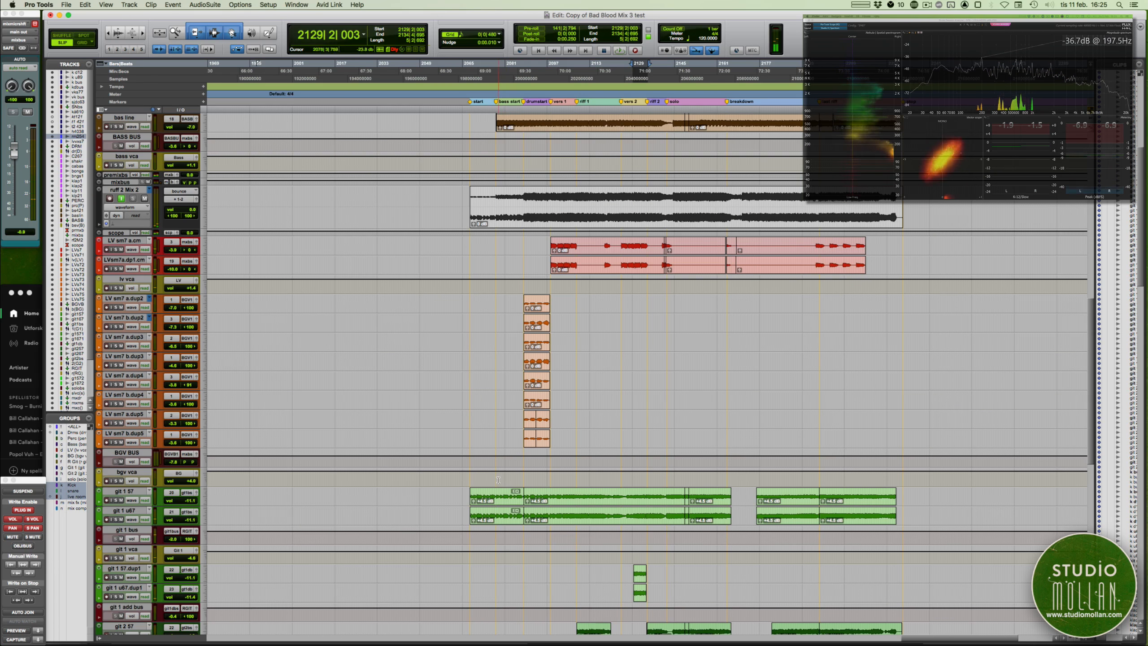
left_click(498, 479)
scroll(499, 489, "right", 3)
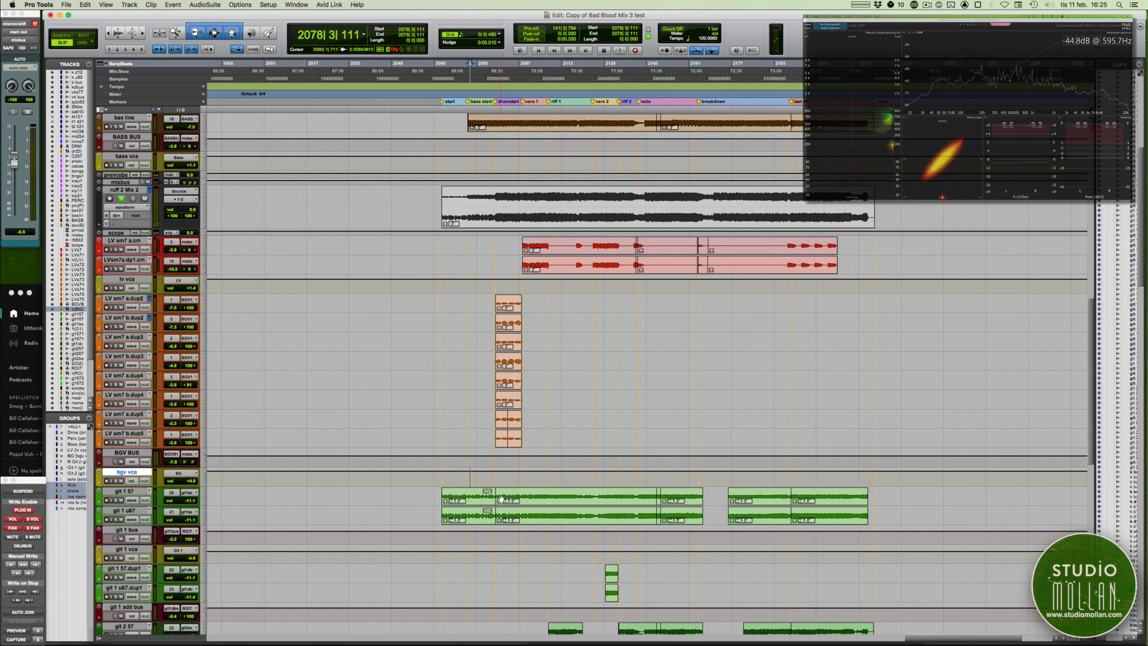
key("super+equal")
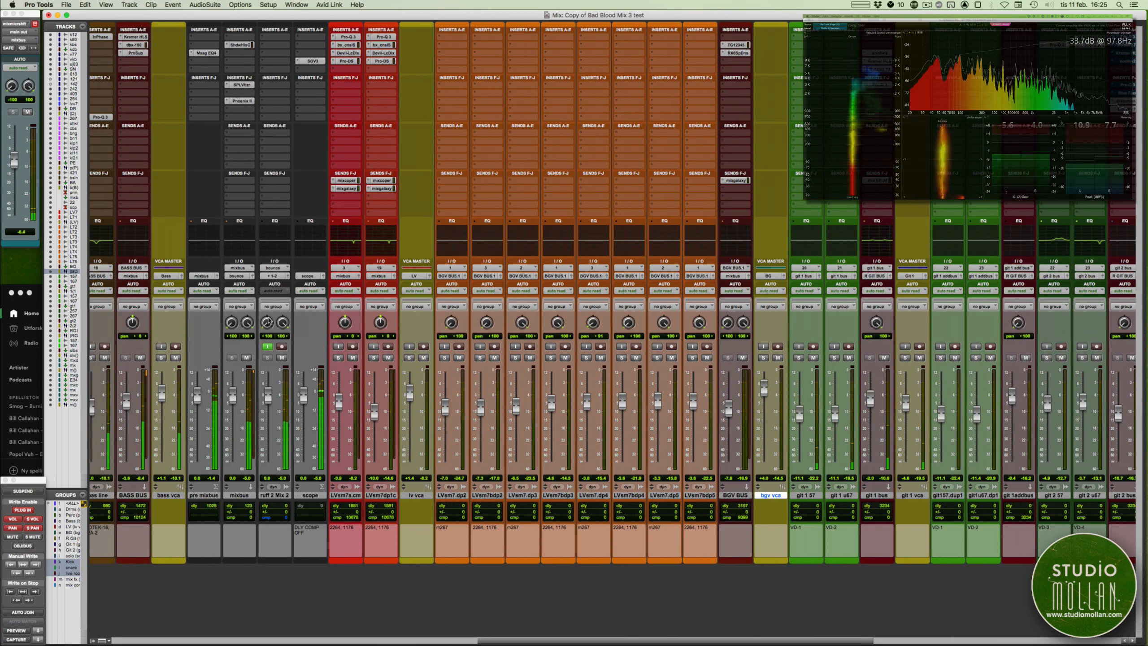
- Compare the recorded ruff 2 Mix 2 with the current mix by toggling that track's input monitoring during playback
left_click(267, 346)
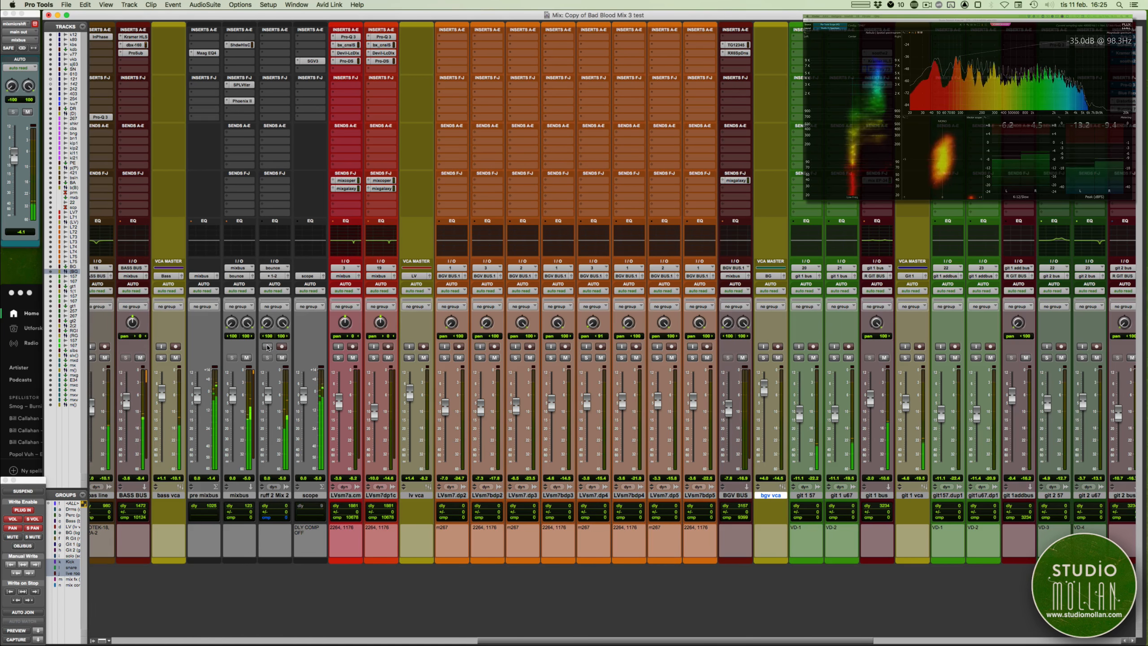
left_click(266, 346)
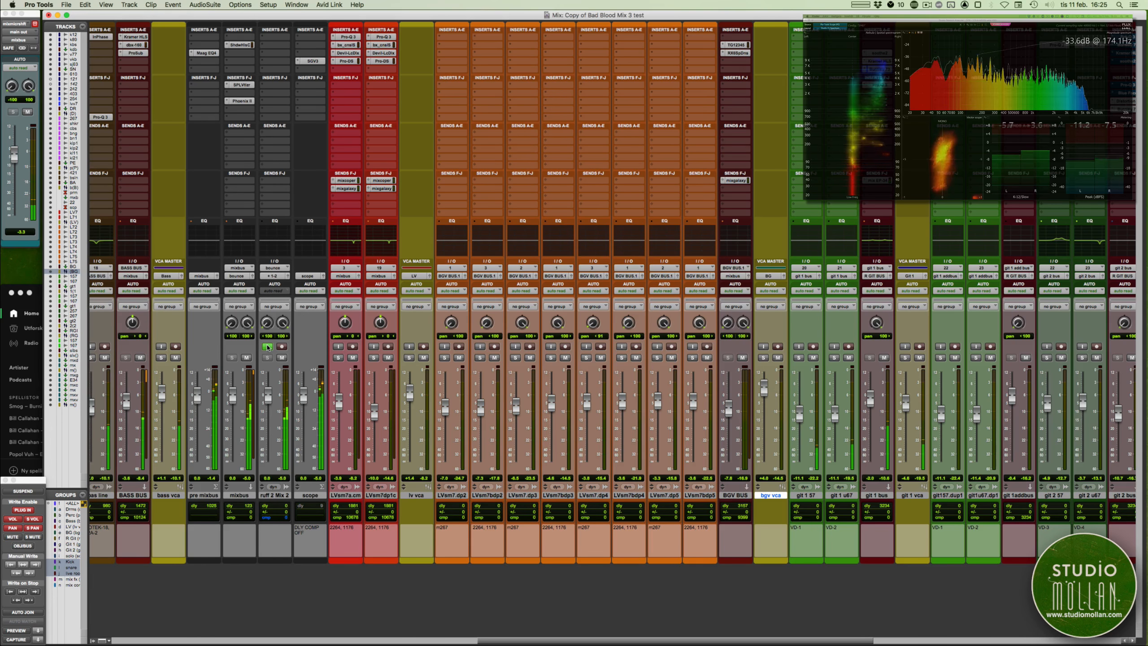
left_click(267, 347)
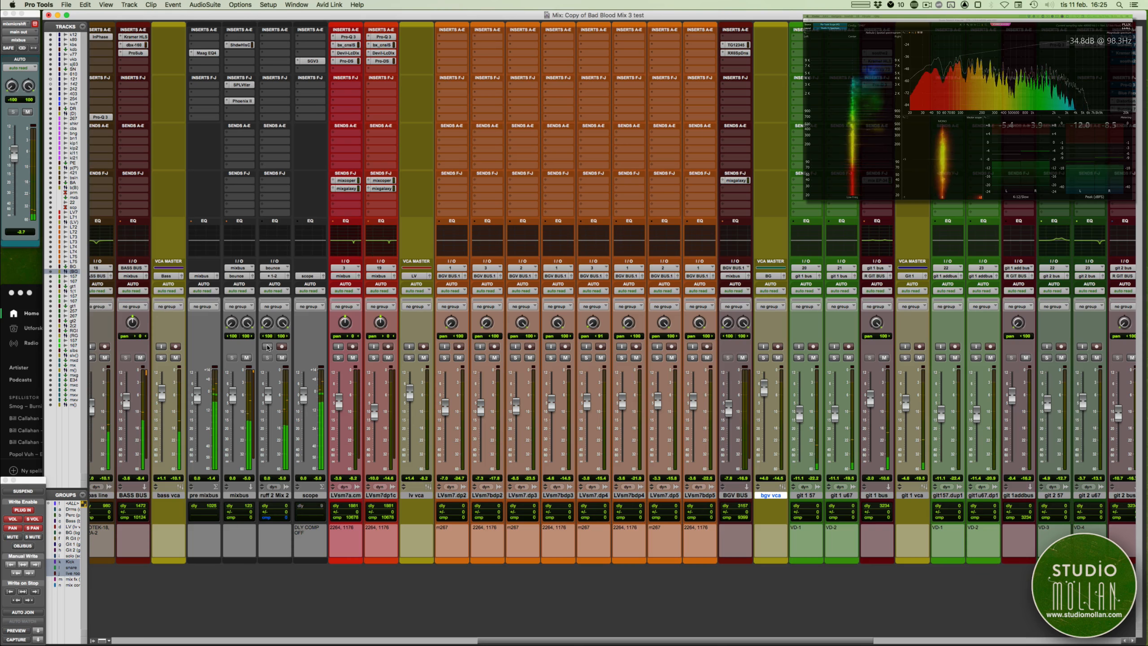
left_click(267, 347)
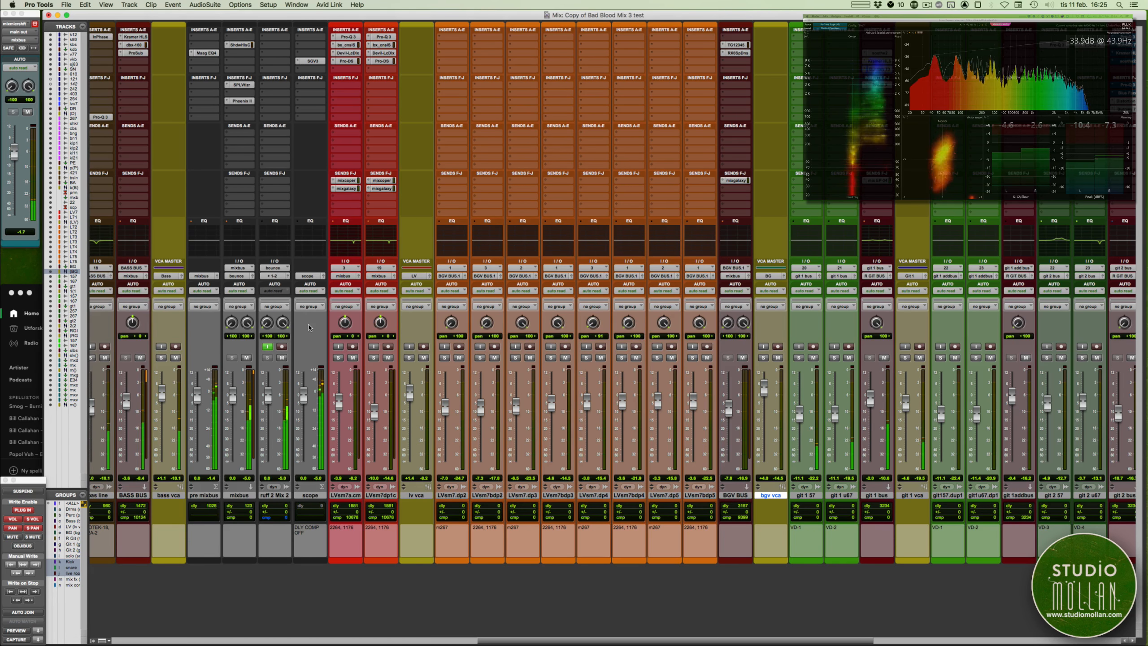
- Select the riff 1 section of the git 2 57 and git 2 u67 tracks in the Edit window
scroll(362, 362, "right", 5)
key("super+equal")
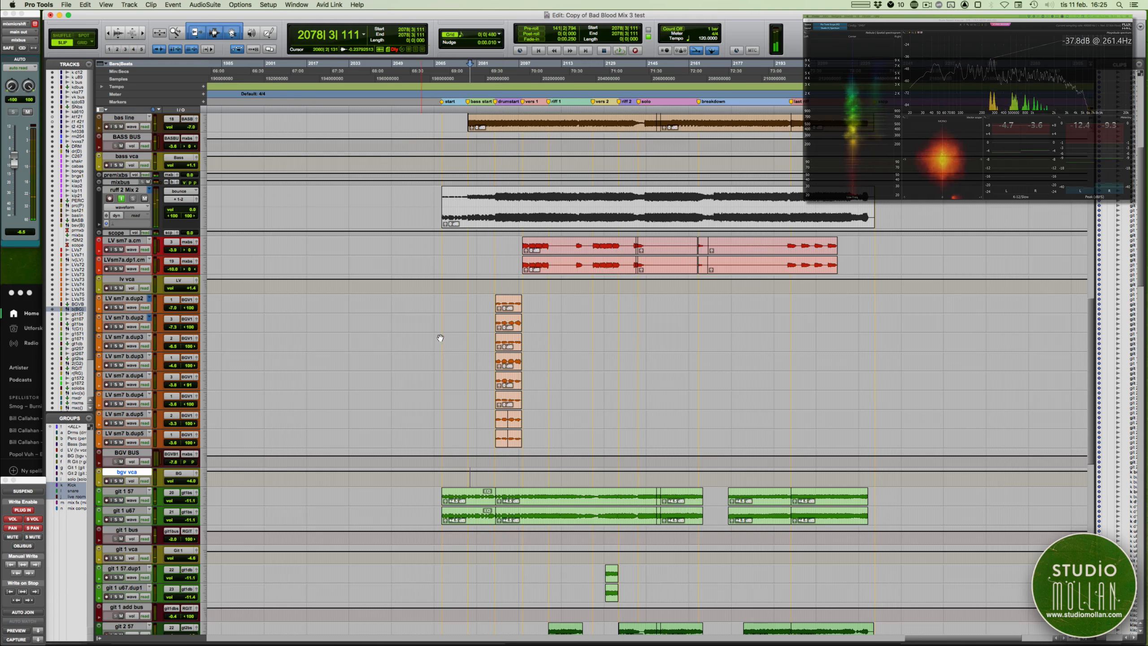
scroll(440, 337, "right", 5)
scroll(440, 337, "left", 1)
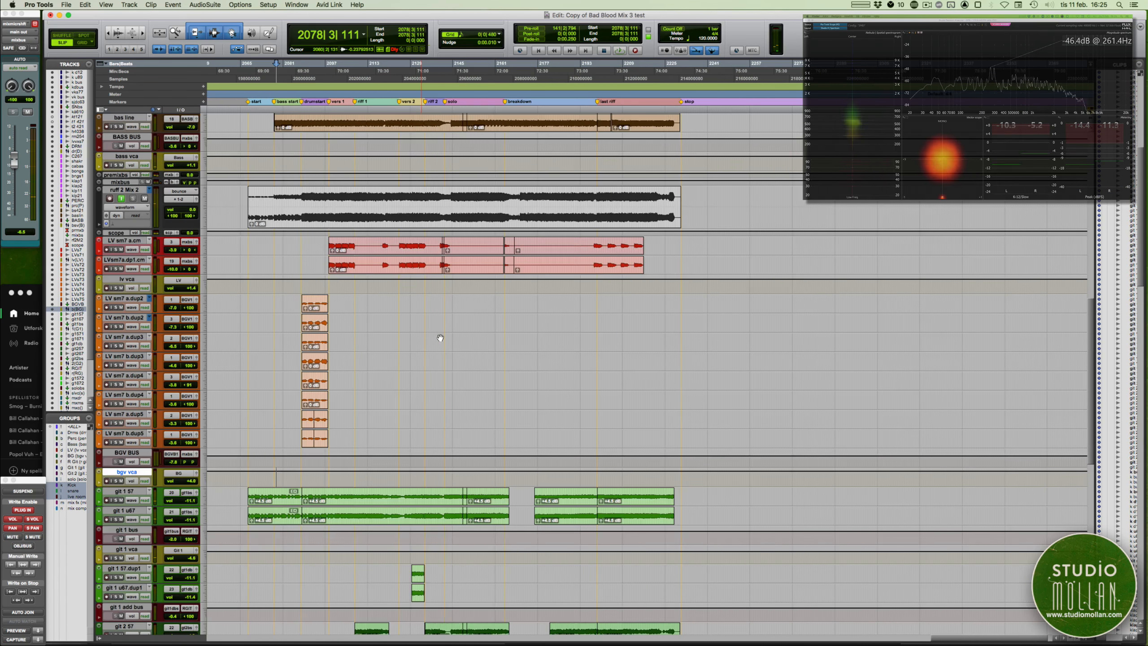
scroll(440, 337, "down", 10)
scroll(440, 337, "down", 5)
key("t")
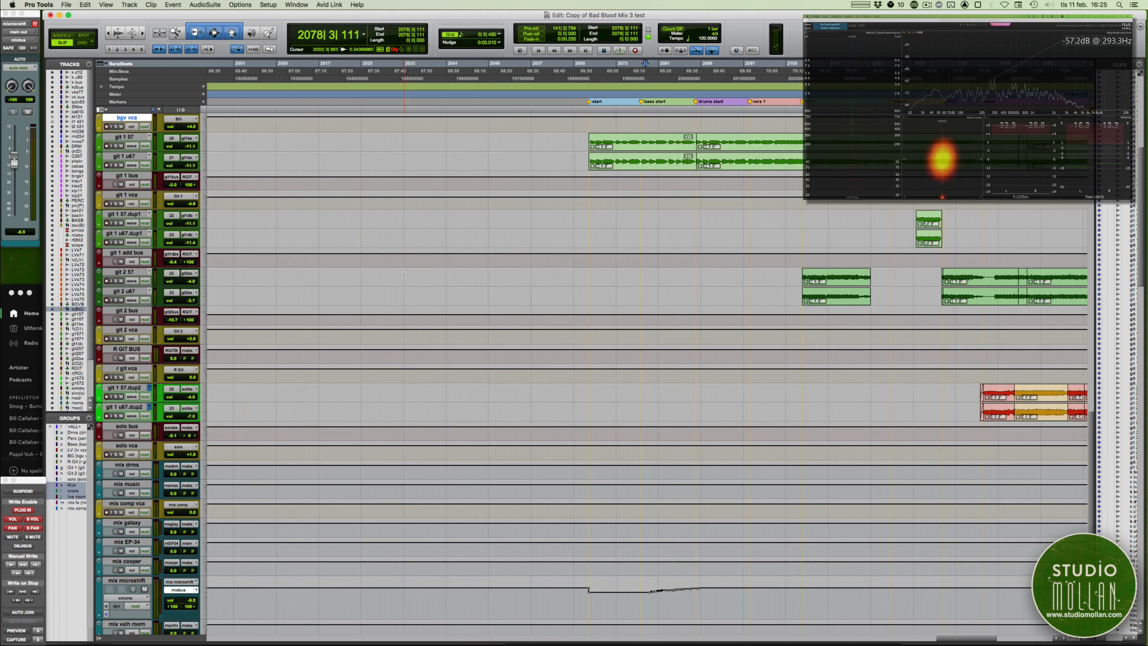
scroll(551, 268, "right", 4)
scroll(590, 246, "right", 1)
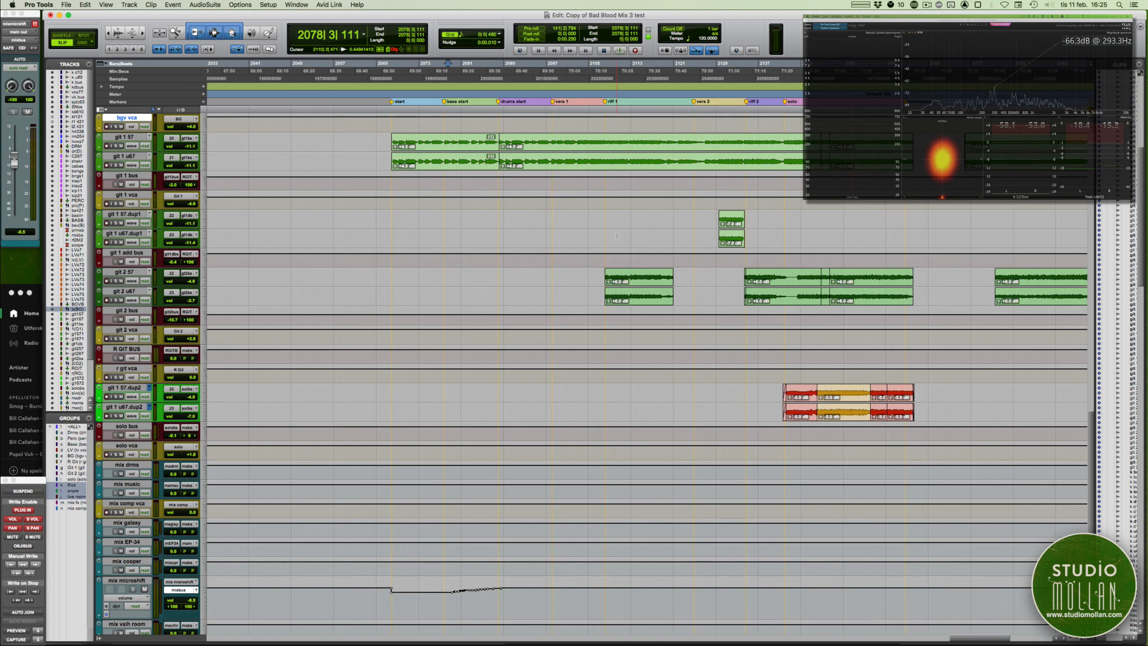
scroll(623, 234, "right", 1)
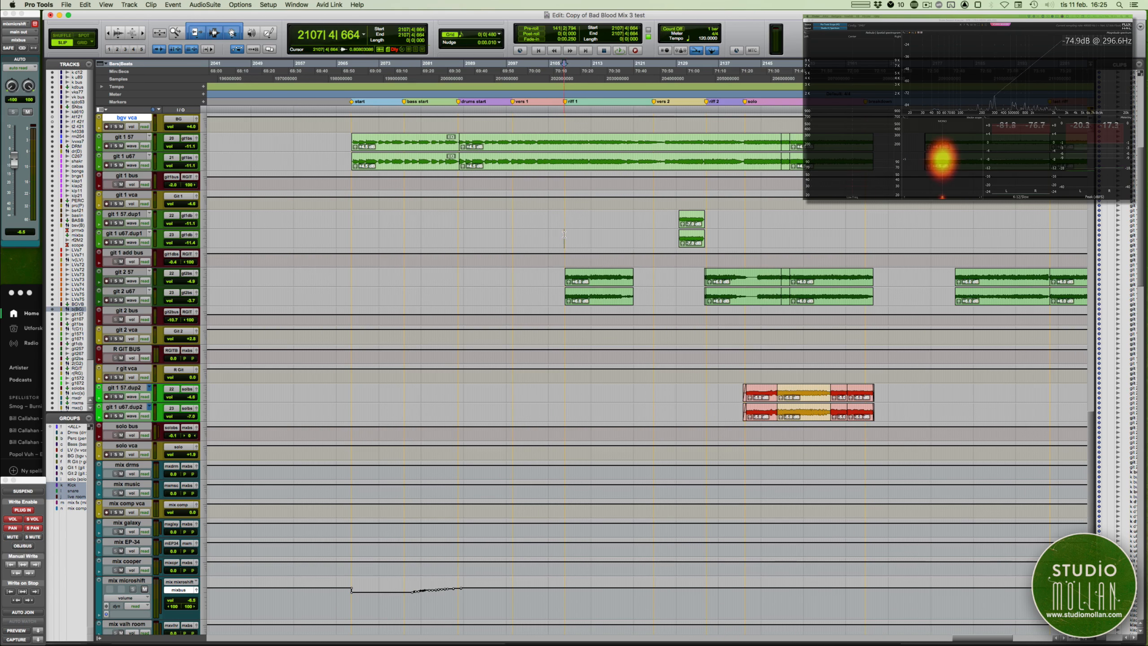
left_click_drag(568, 234, 635, 304)
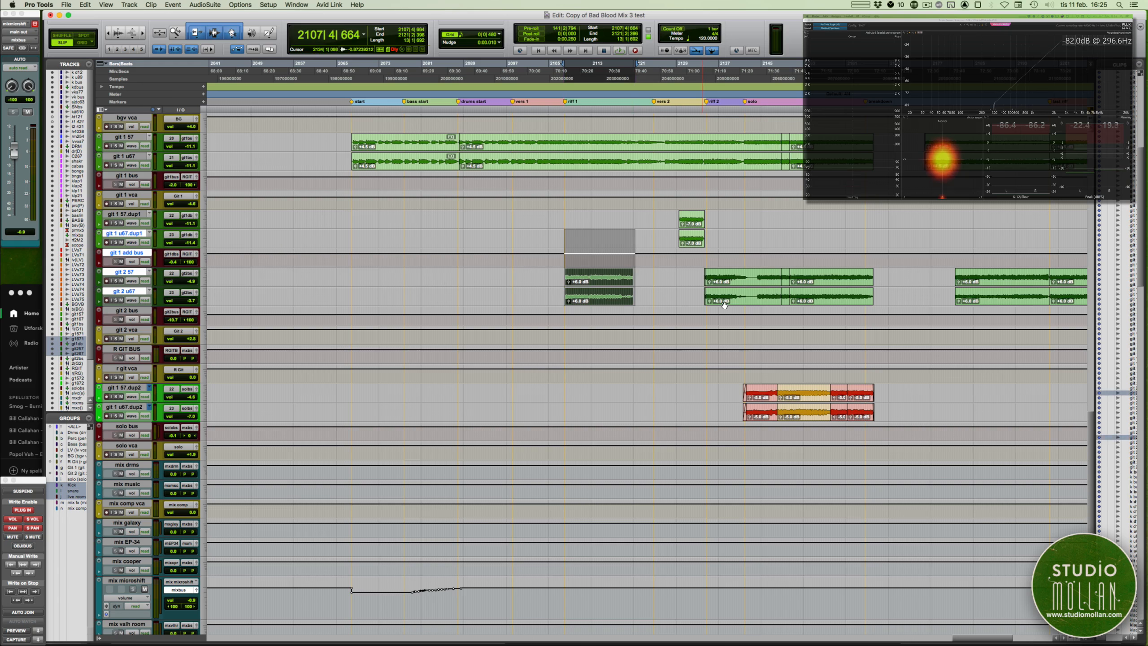
- Play the riff 1 selection and bring the git 2 channels into view in the Mix window
key("space")
key("super+=")
scroll(555, 389, "right", 10)
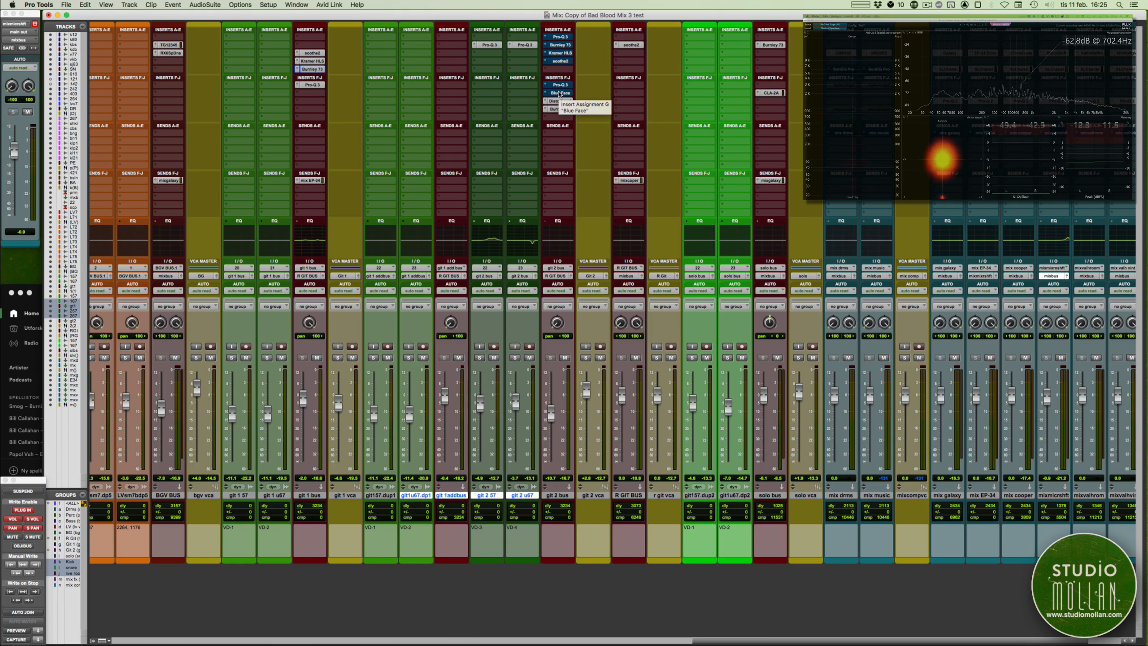
- Try deactivating the Blue Face, second Pro-Q 3, soothe2 and Kramer HLS inserts on the git 2 bus, and reactivate them
left_click(558, 94, "ctrl+super")
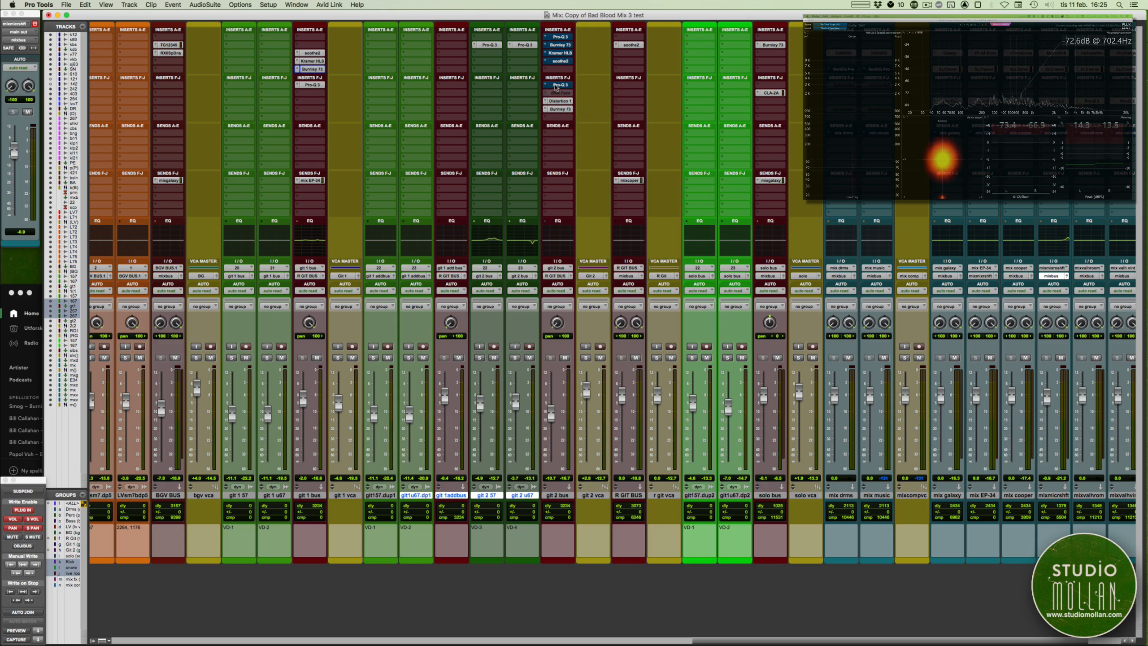
left_click(558, 86, "ctrl+super")
left_click(560, 61, "ctrl+super")
left_click(560, 53, "ctrl+super")
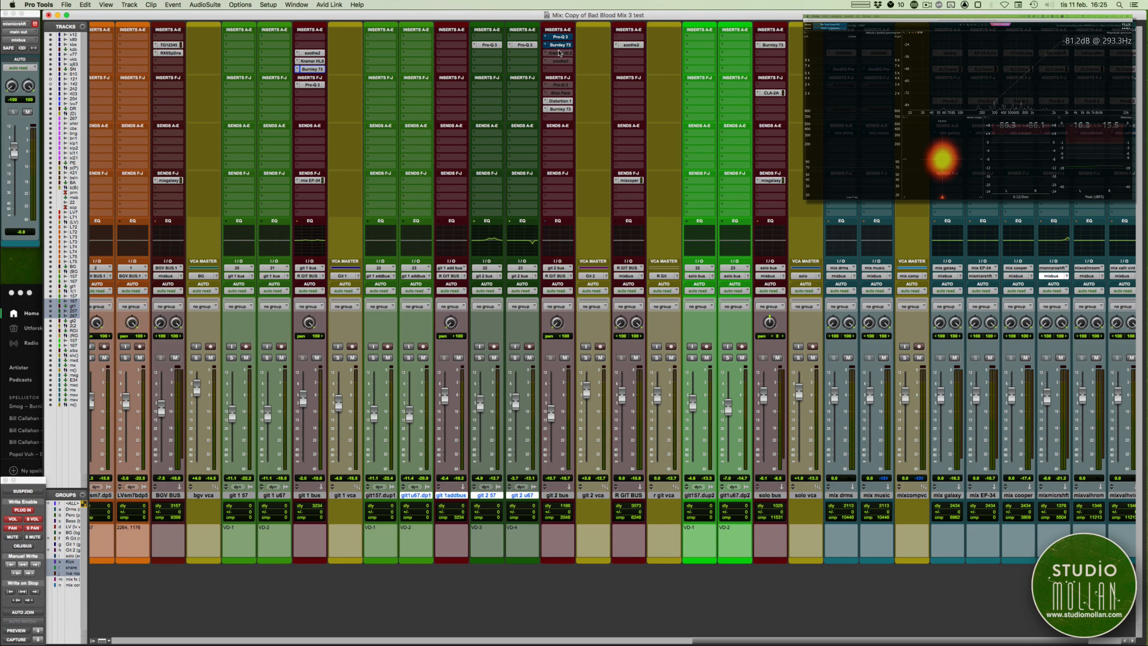
left_click(559, 53, "ctrl+super")
left_click(559, 94, "ctrl+super")
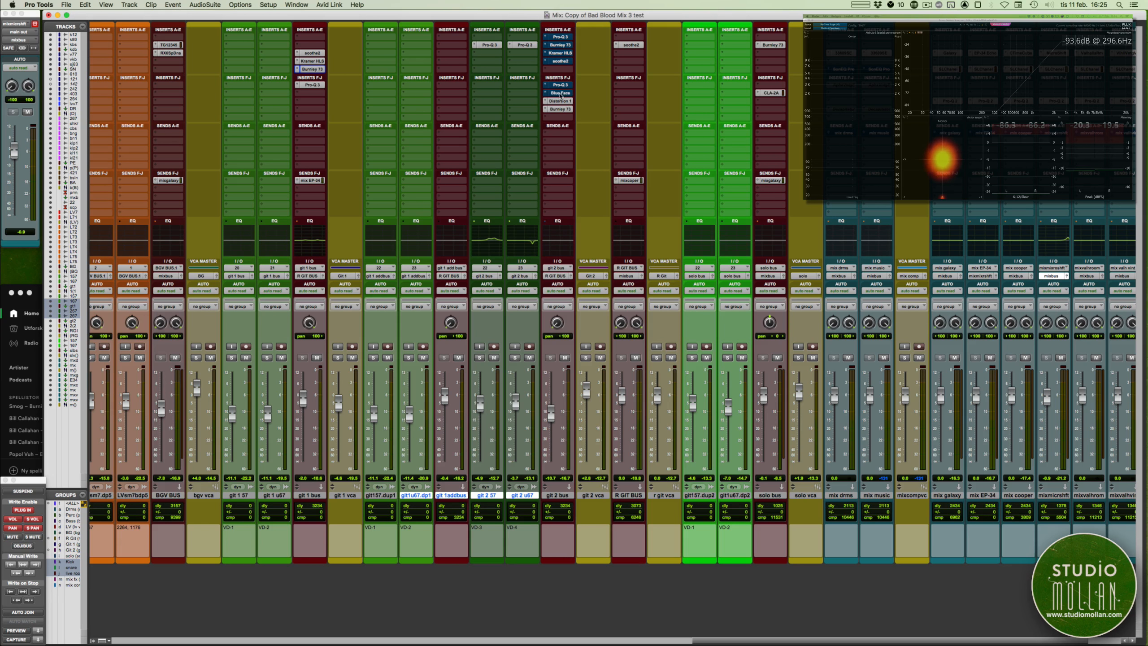
- Open the Pro-Q 3 on the git 2 57 track to examine its boosts, and close it
left_click(488, 46)
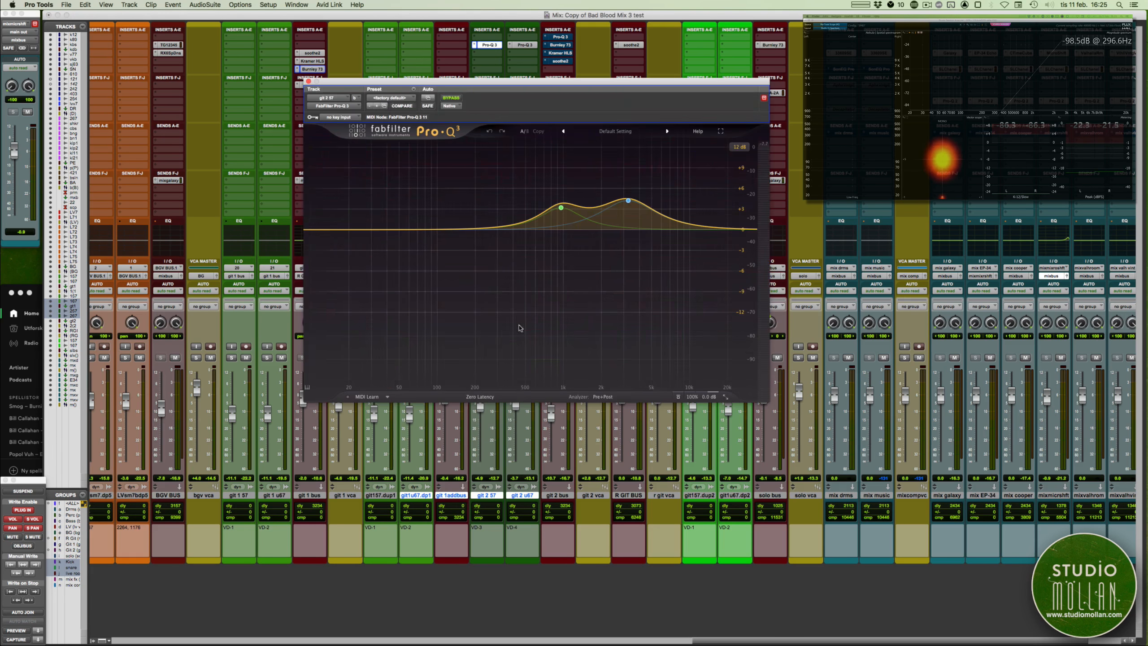
left_click_drag(458, 83, 395, 75)
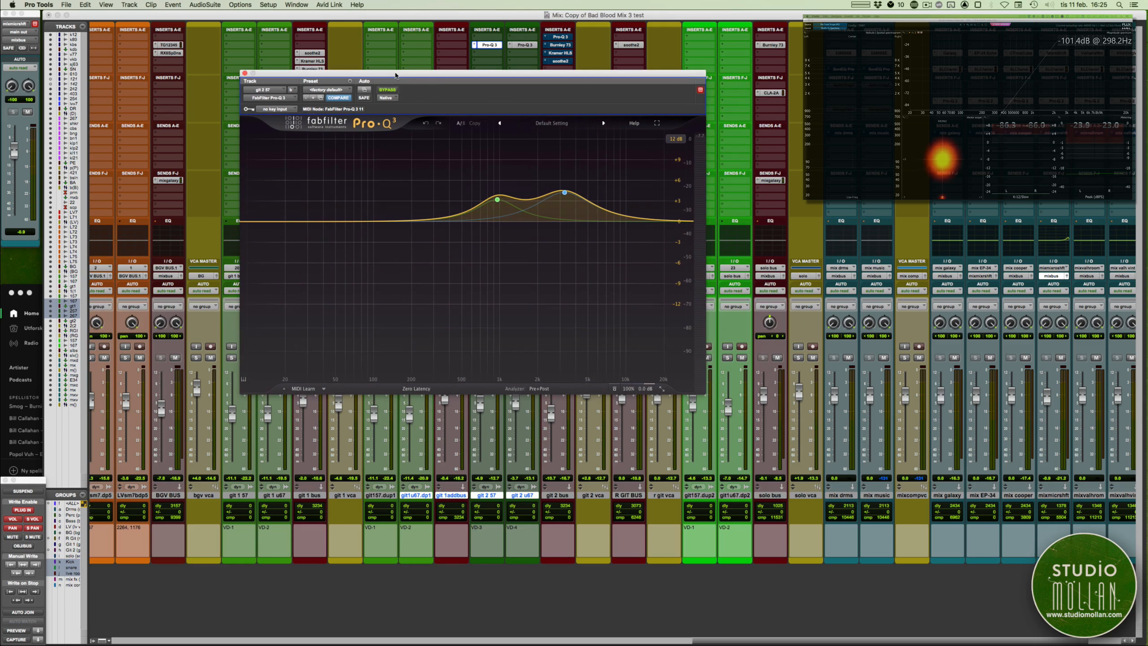
left_click(244, 73)
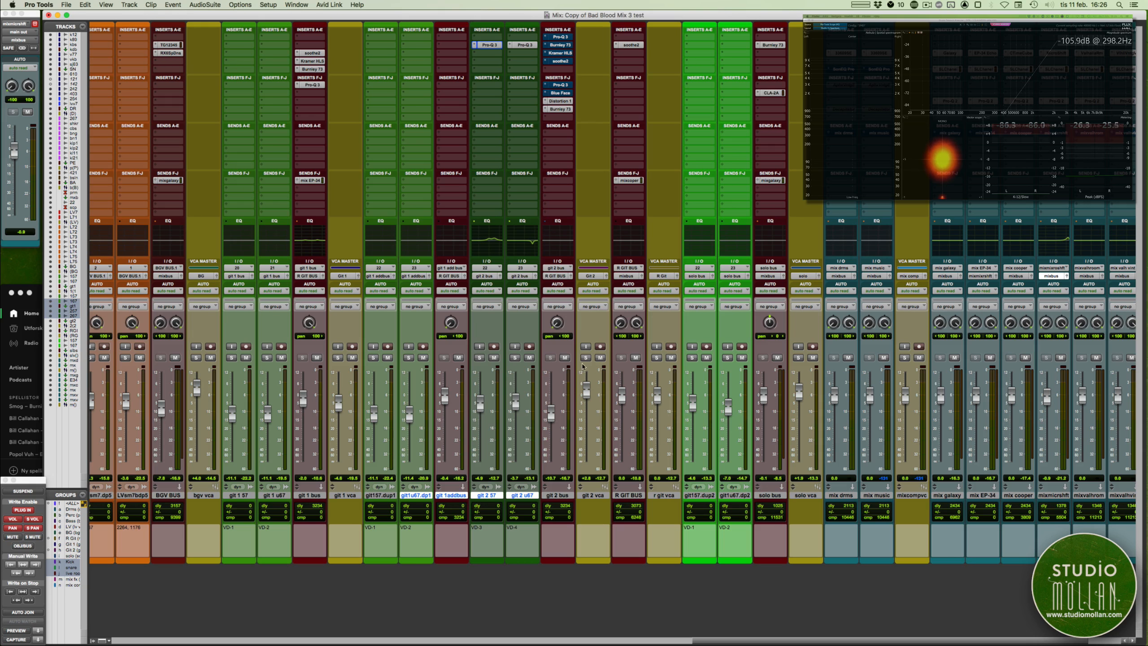
- Bypass Distortion 1 and Burnley 73 on the git 2 bus and both git 2 tracks' Pro-Q 3s, soloing the git 2 VCA for playback
left_click_drag(561, 101, 559, 168)
left_click(585, 358)
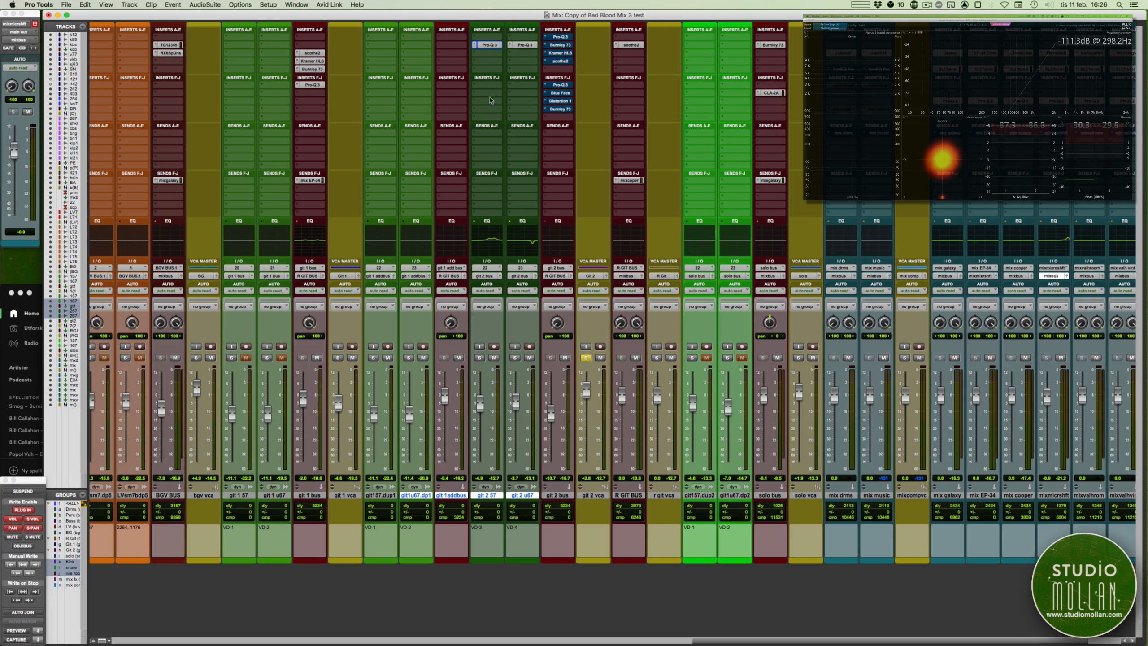
key("space")
left_click(489, 45, "super")
left_click(520, 45, "super")
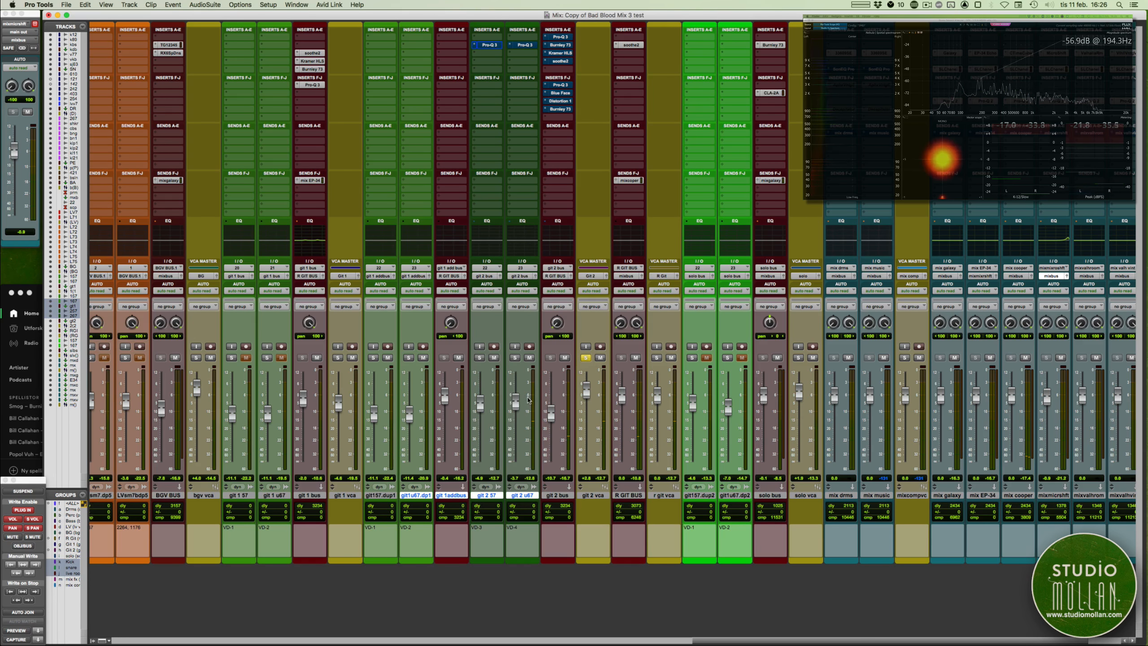
- Solo the git 2 57 track and compare its sound with its Pro-Q 3 active and bypassed
left_click(486, 46)
left_click_drag(359, 113, 105, 240)
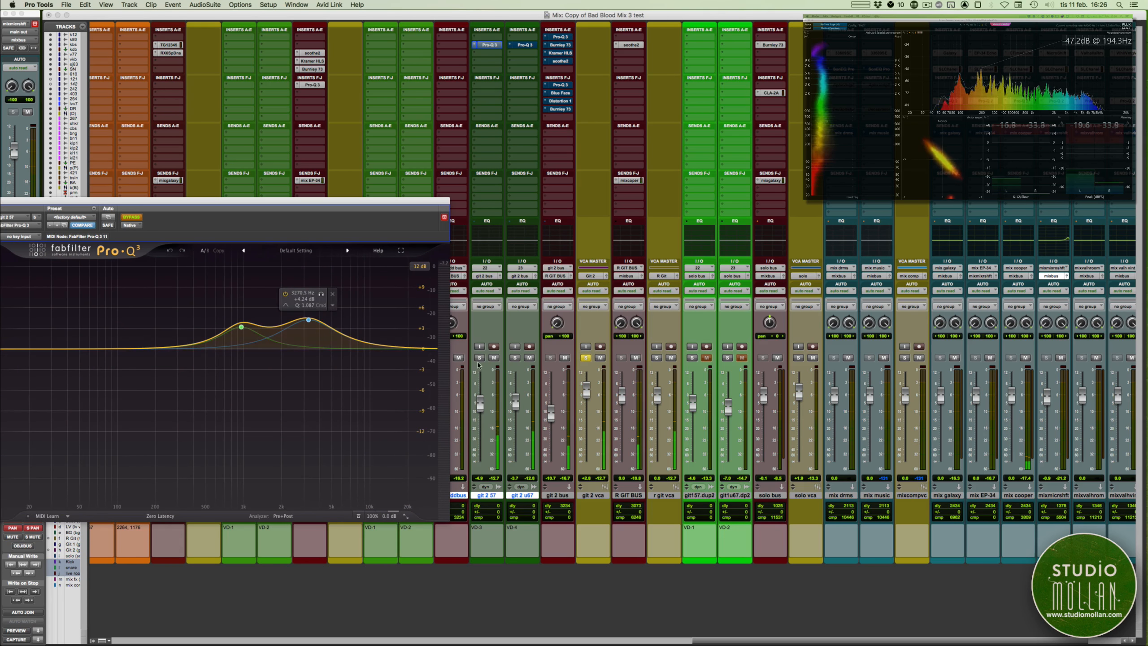
left_click(479, 358)
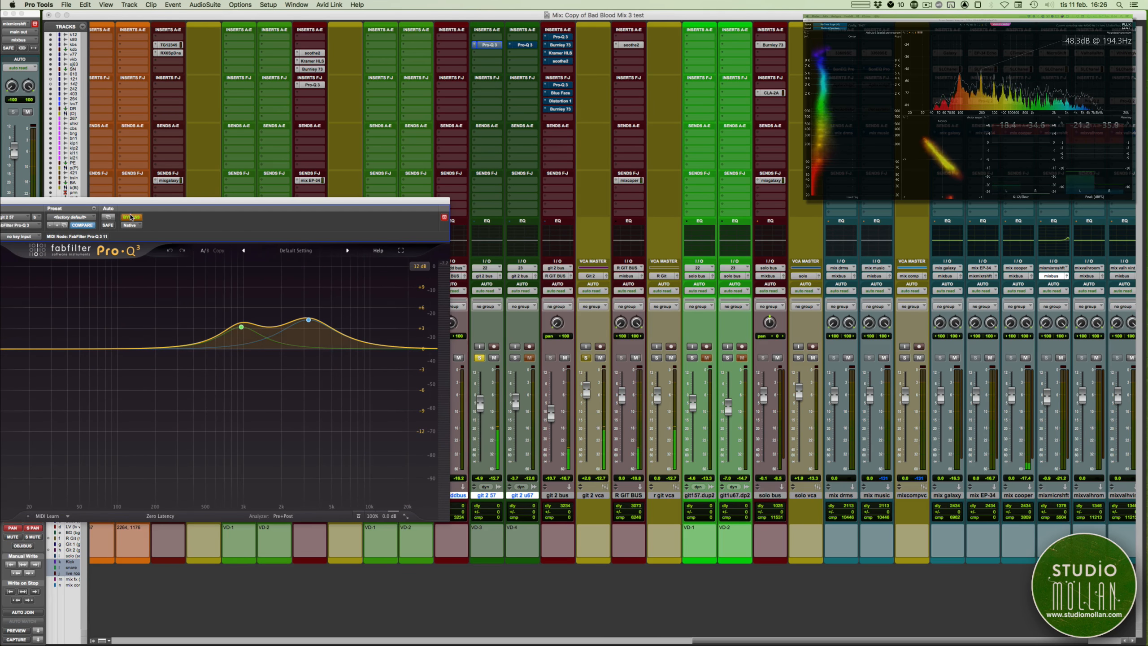
left_click(130, 217)
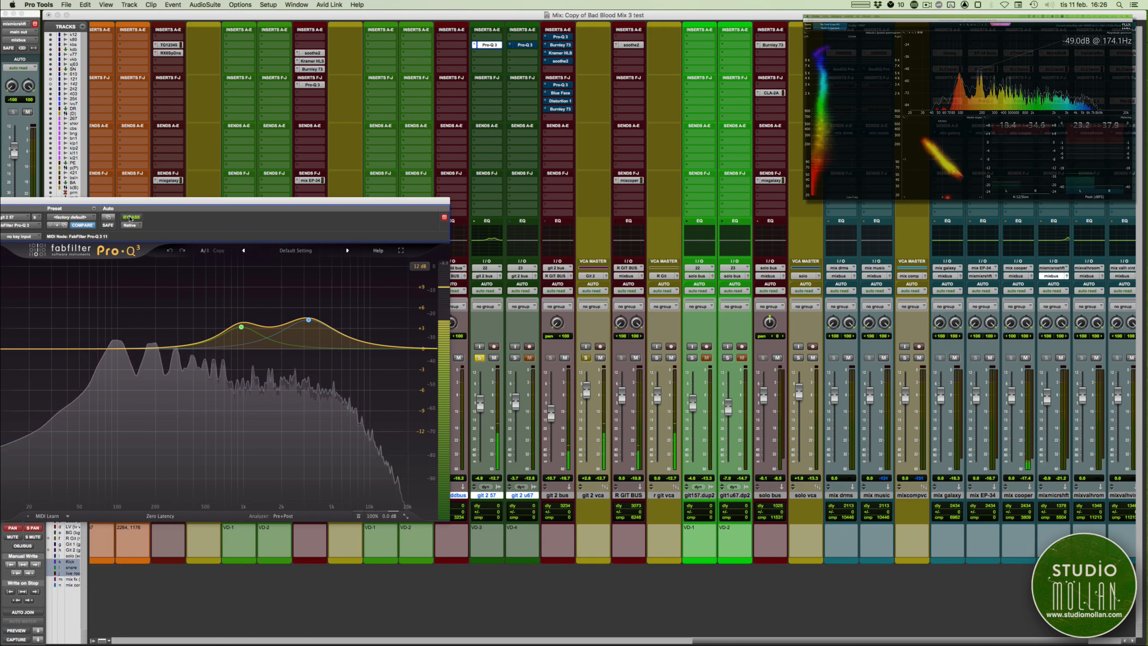
left_click(131, 217)
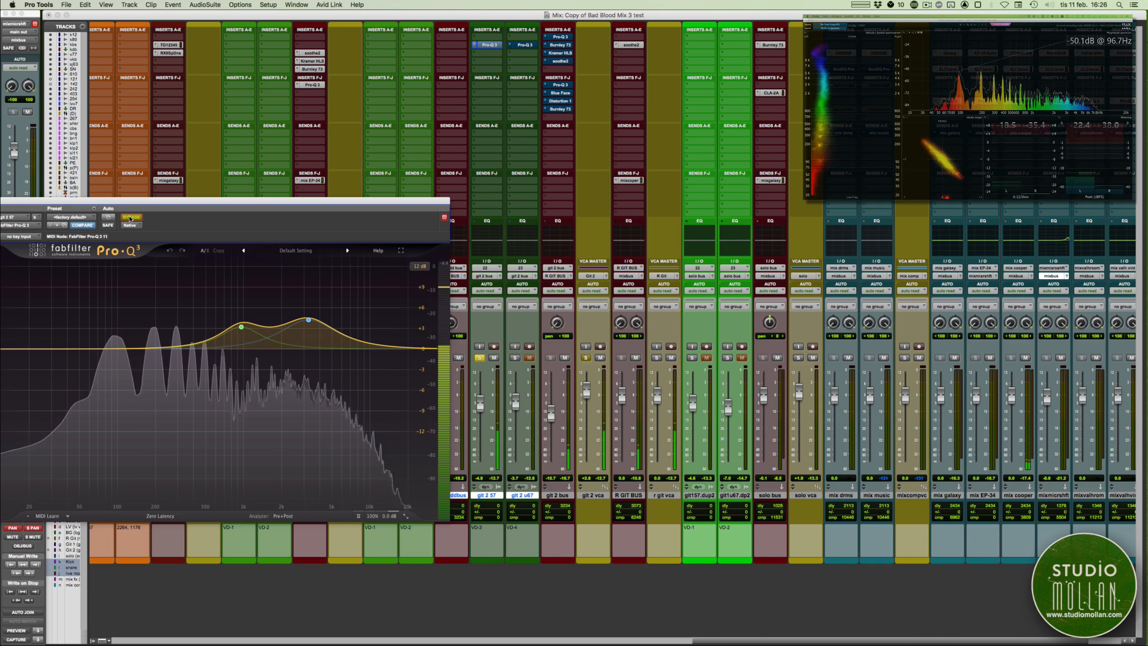
- Reactivate the Pro-Q 3 on the git 2 57 track and close its plug-in window
left_click(130, 217)
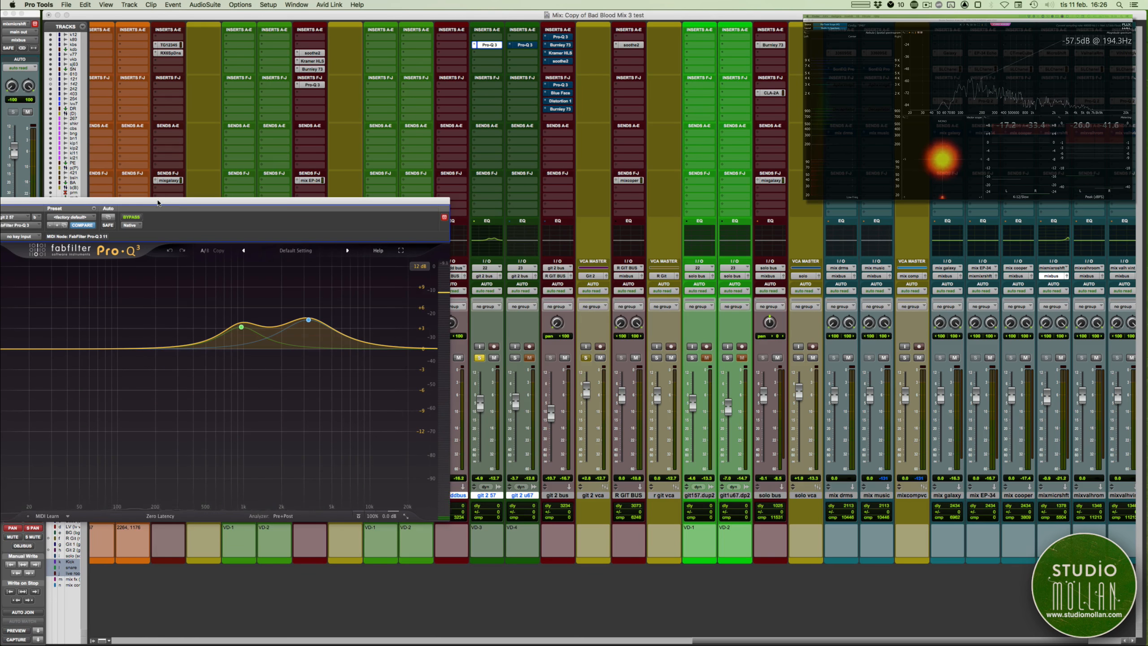
left_click_drag(158, 202, 262, 239)
left_click(95, 239)
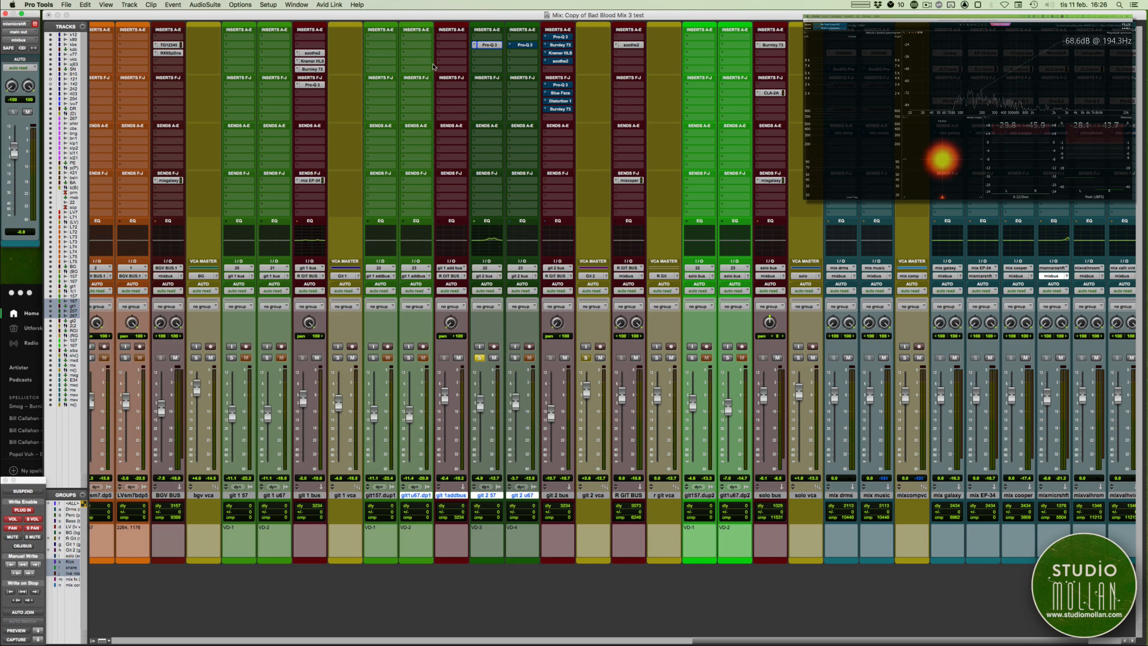
- Move the solo from git 2 57 to git 2 u67 and activate the u67 track's Pro-Q 3 during playback
left_click(523, 46)
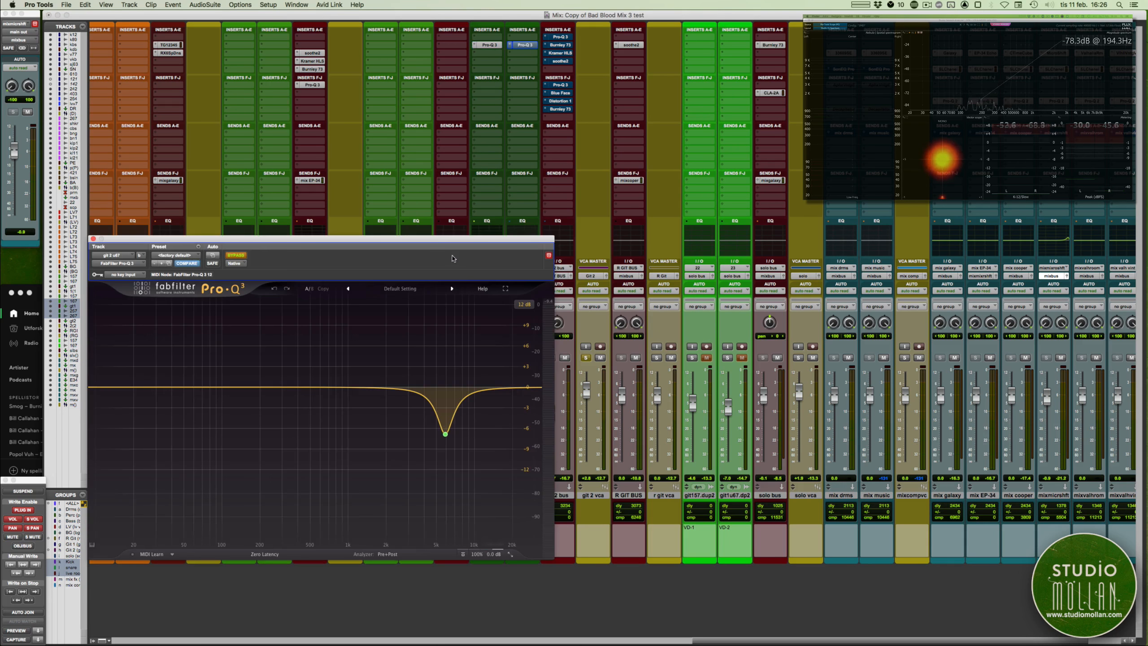
left_click_drag(438, 243, 469, 355)
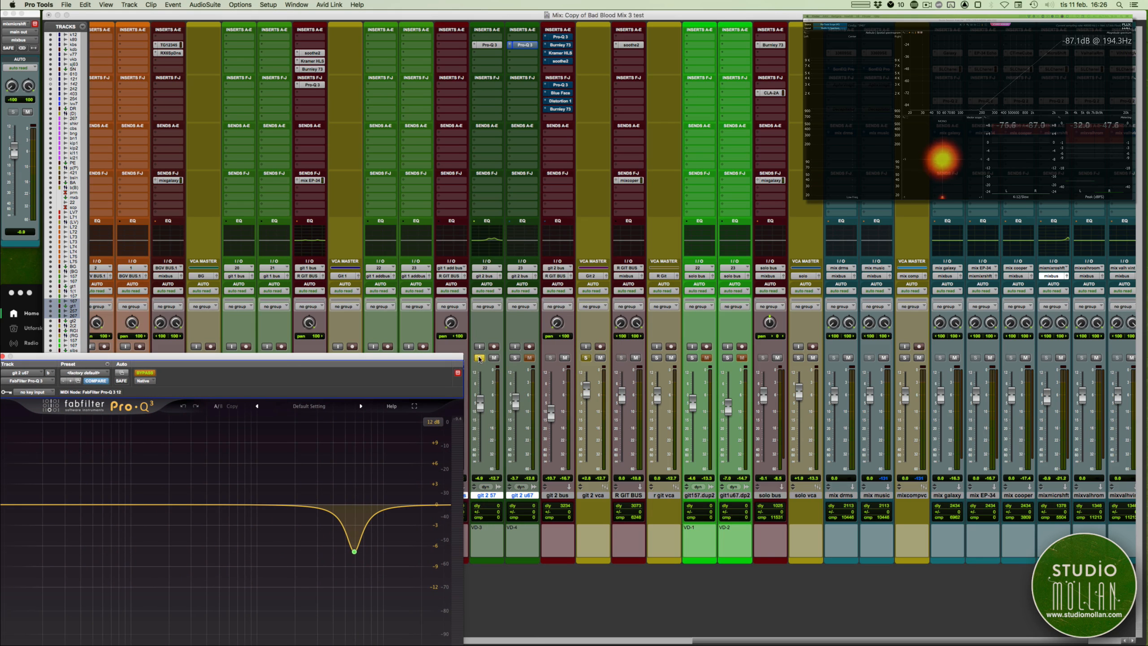
left_click(480, 358)
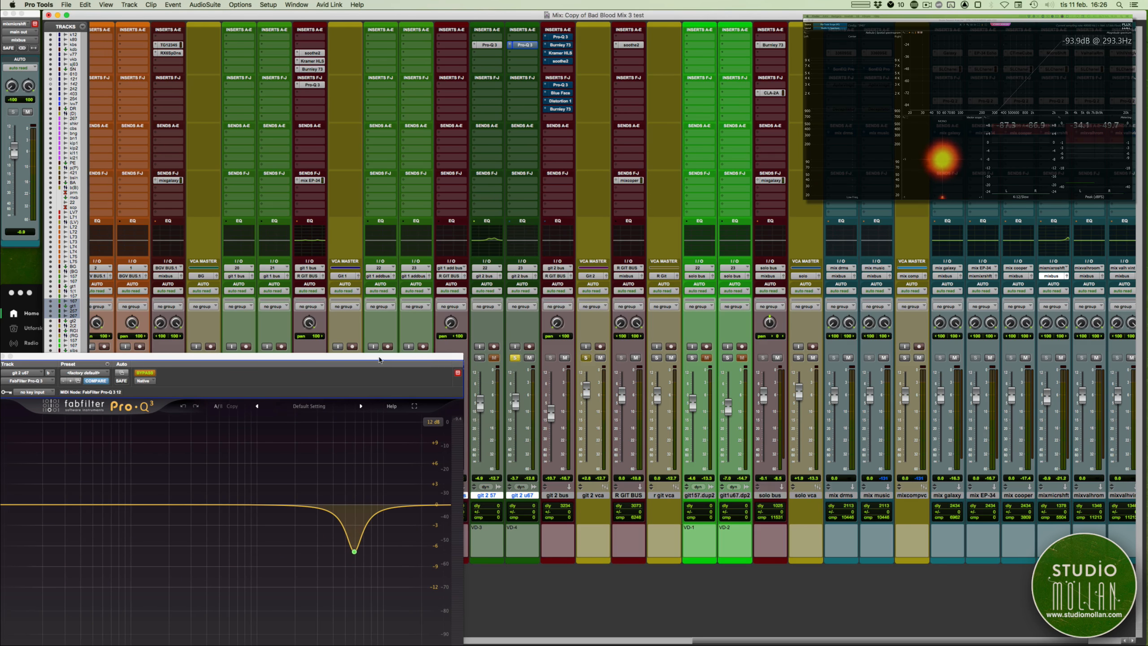
left_click_drag(350, 381, 427, 248)
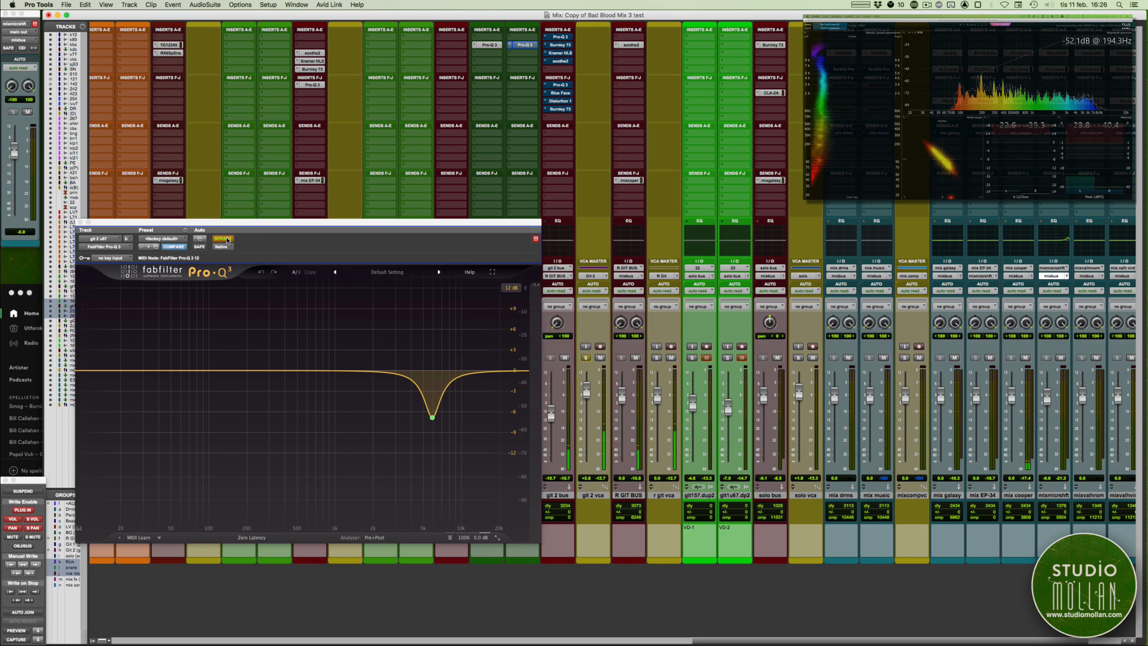
left_click(226, 239)
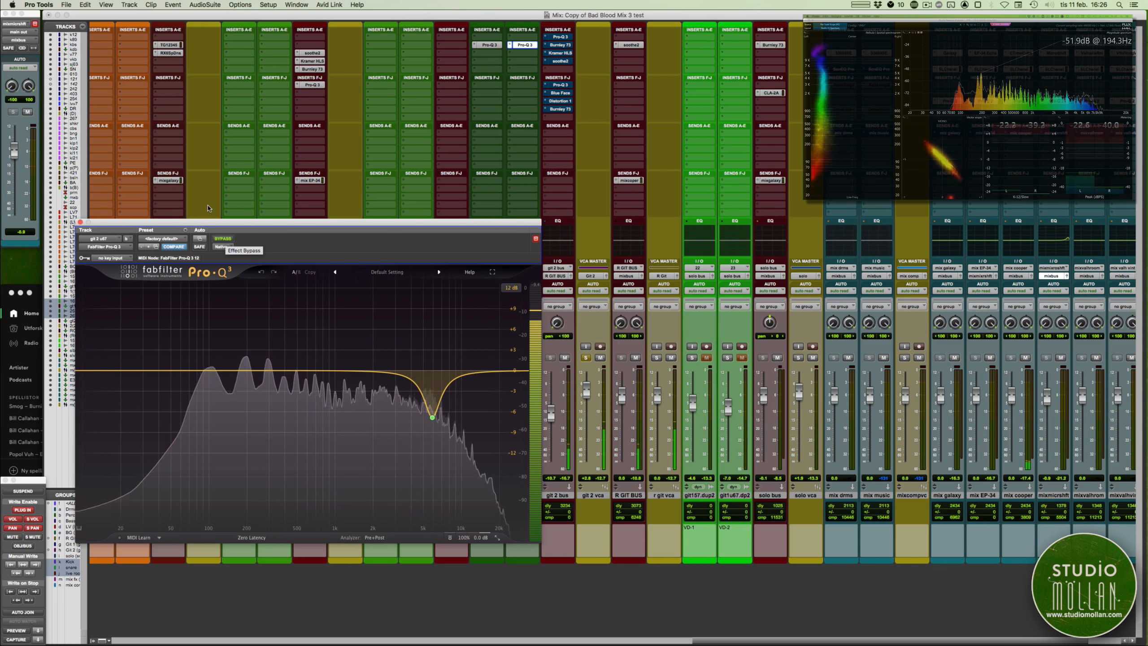
key("space")
left_click(80, 222)
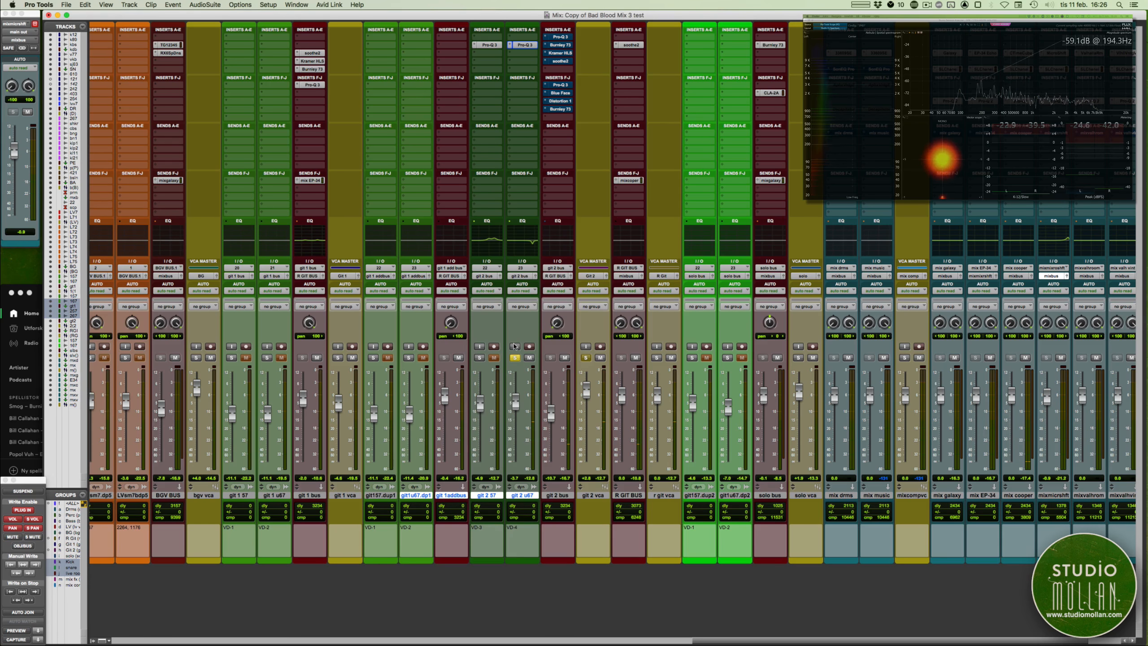
- Unsolo git 2 u67 and compare both git 2 tracks with their Pro-Q 3s bypassed and active
left_click(514, 357)
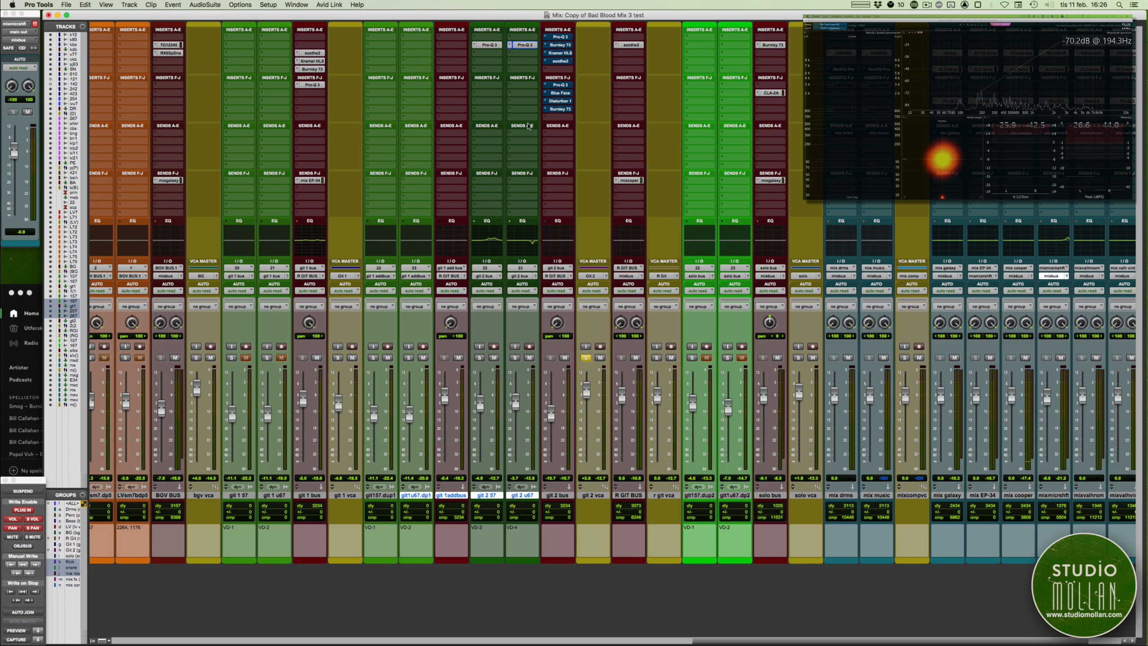
key("space")
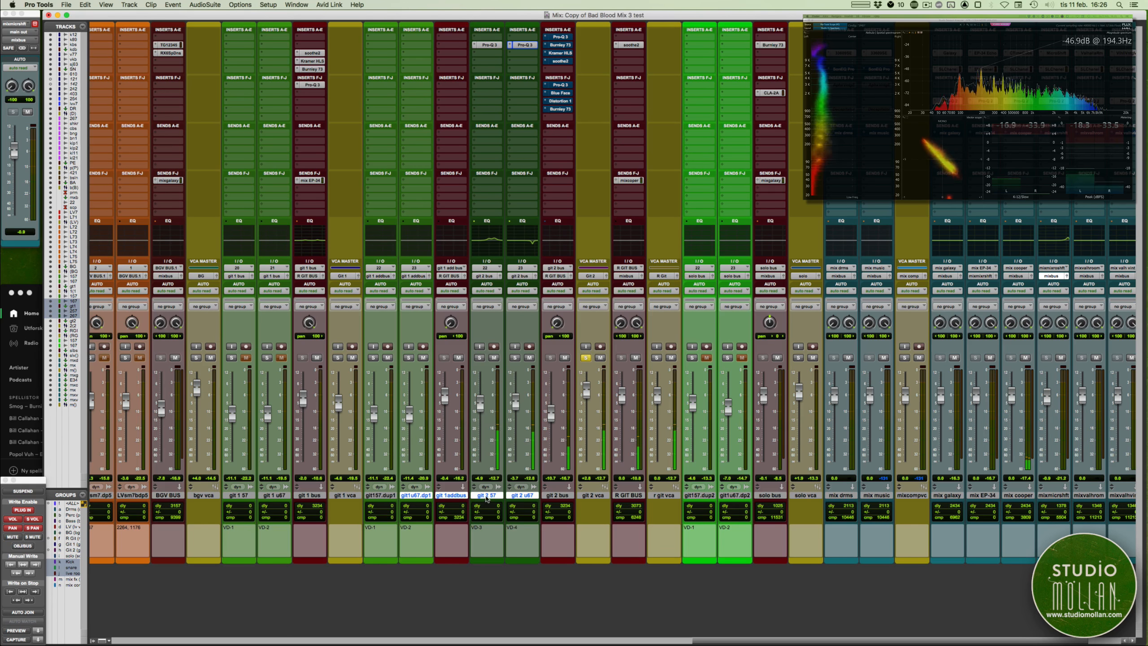
left_click(486, 497)
left_click(509, 495, "shift")
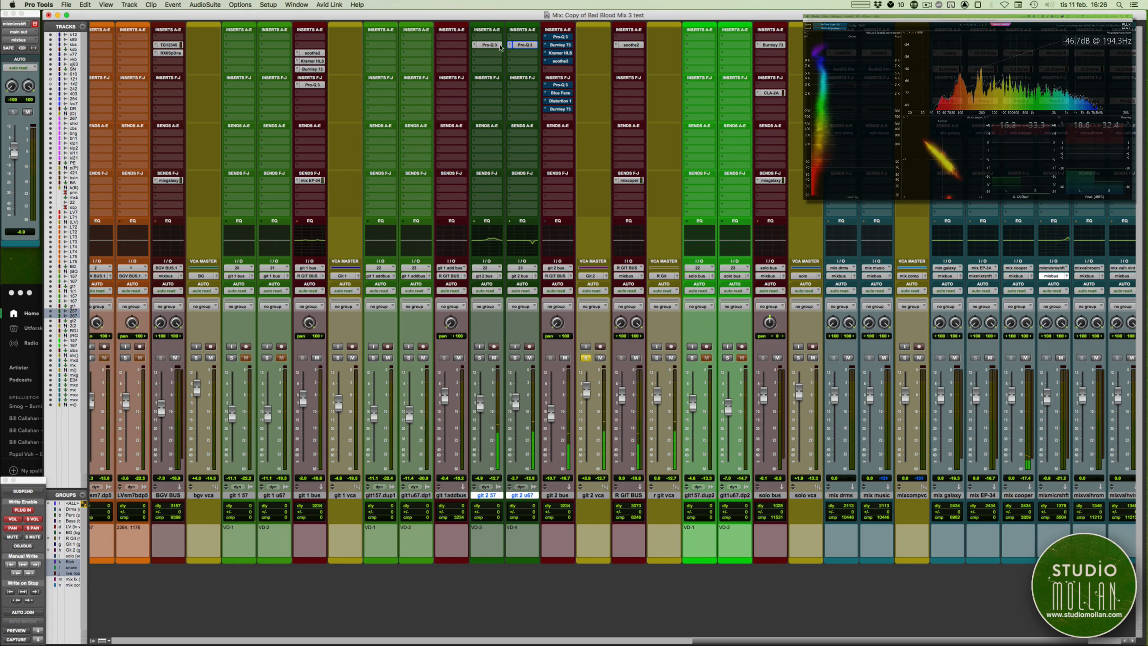
left_click(492, 45, "alt+shift+super")
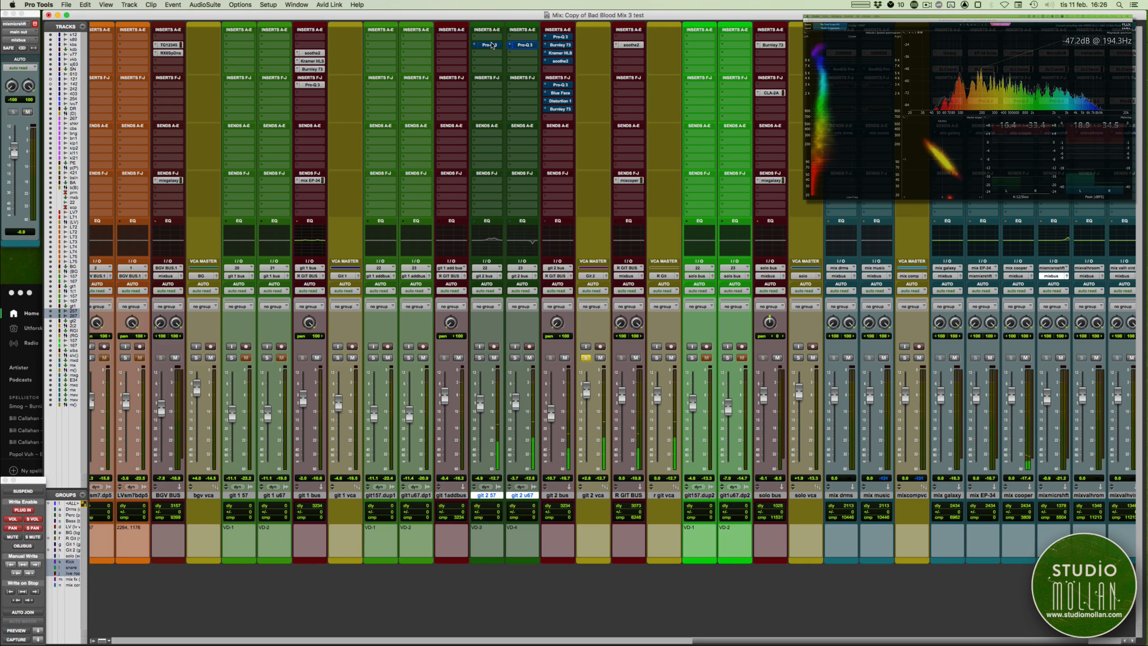
left_click(490, 45, "alt+shift+super")
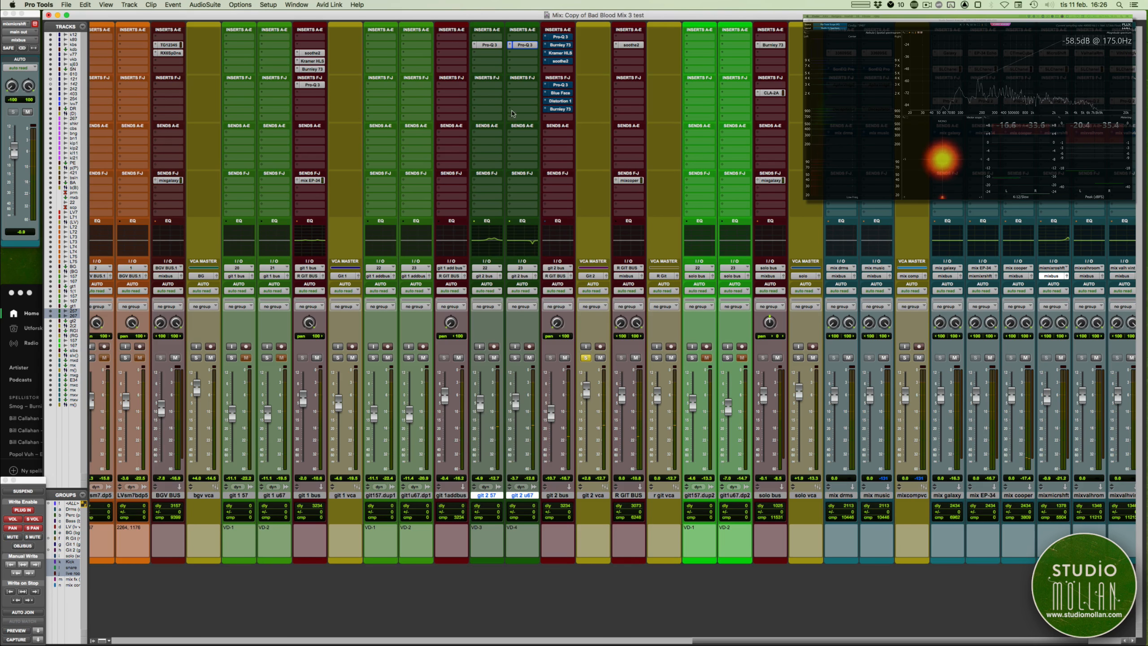
- Activate Distortion 1 on the git 2 bus, examine its pedal settings, and close it
left_click(560, 101)
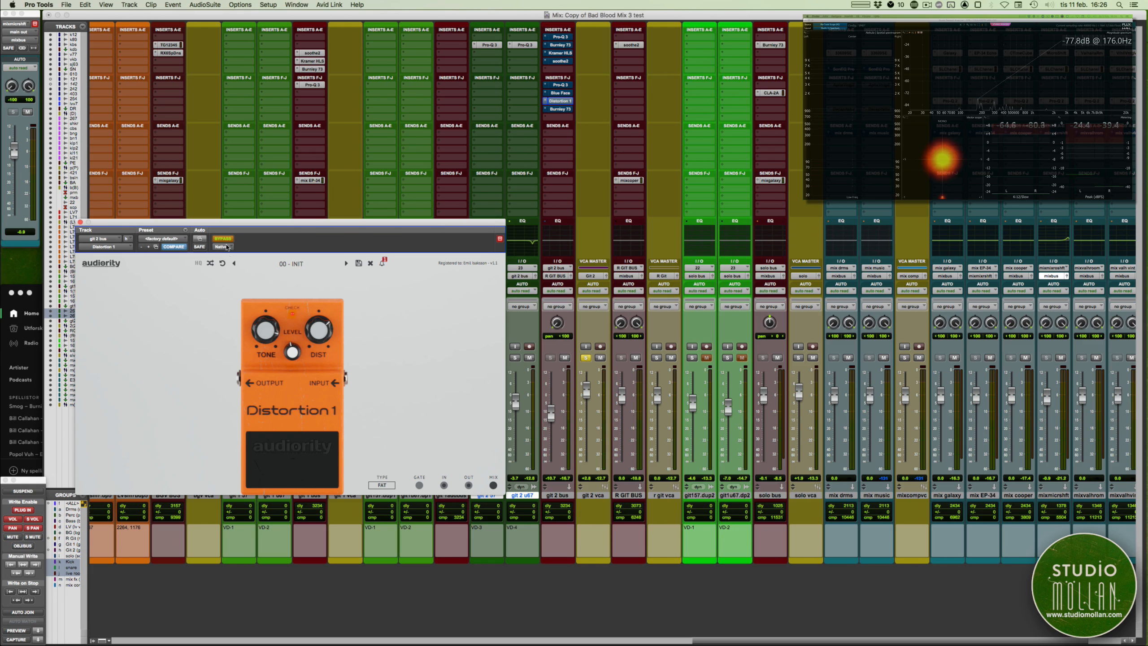
left_click(224, 238)
left_click_drag(225, 222, 254, 204)
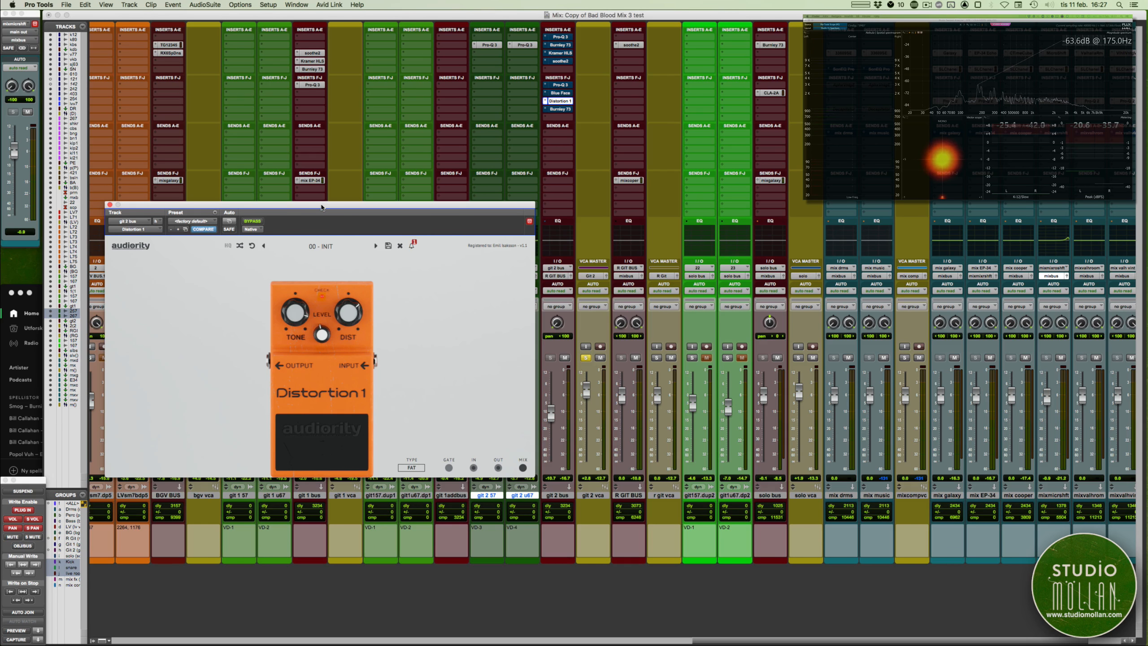
left_click_drag(320, 207, 326, 209)
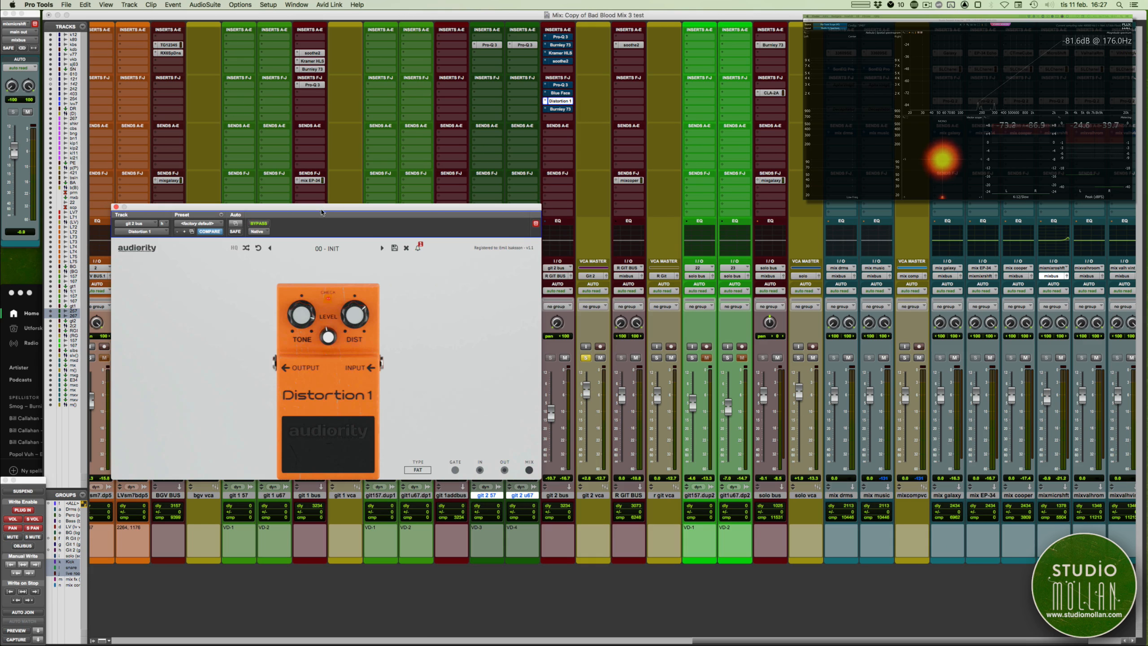
left_click_drag(321, 210, 300, 194)
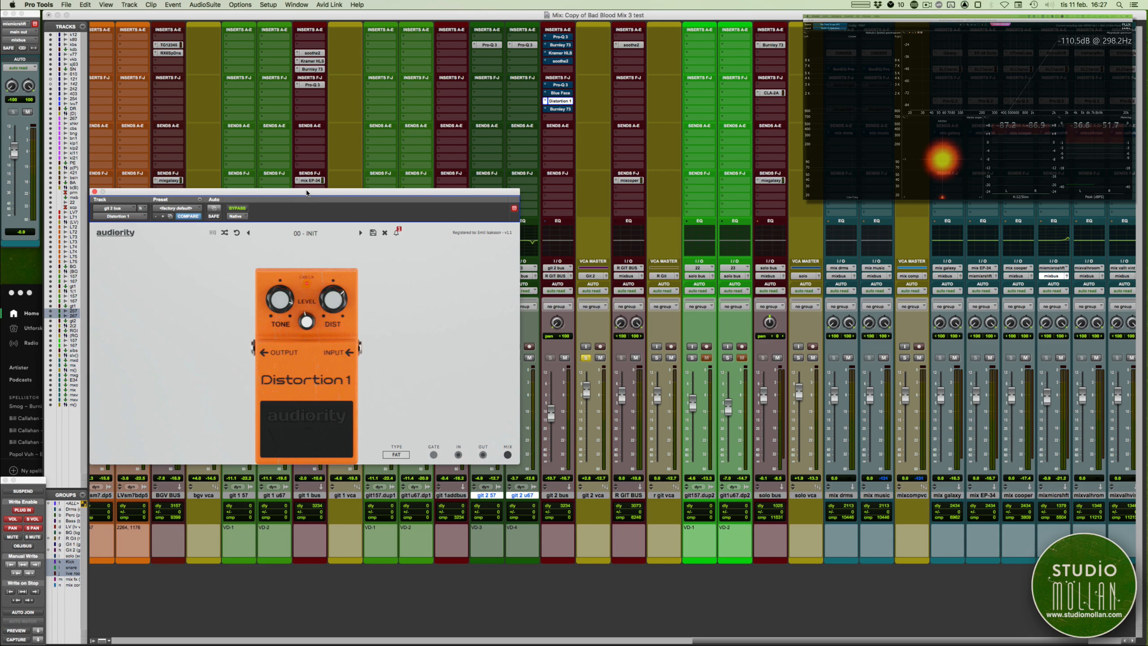
left_click_drag(306, 195, 308, 197)
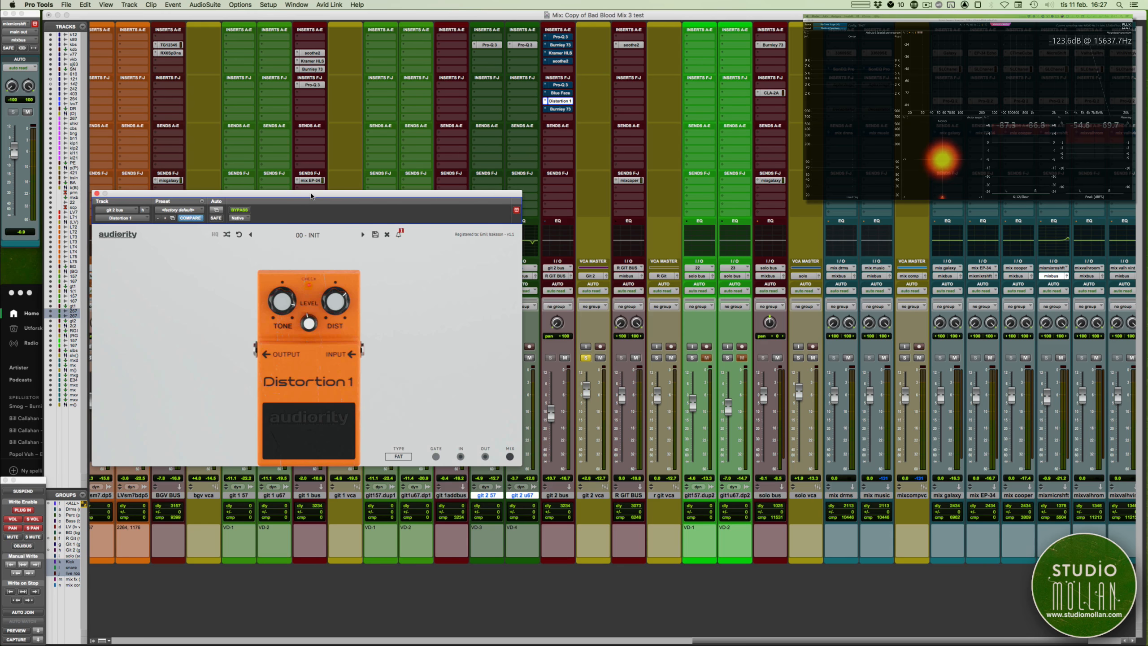
left_click_drag(311, 194, 311, 193)
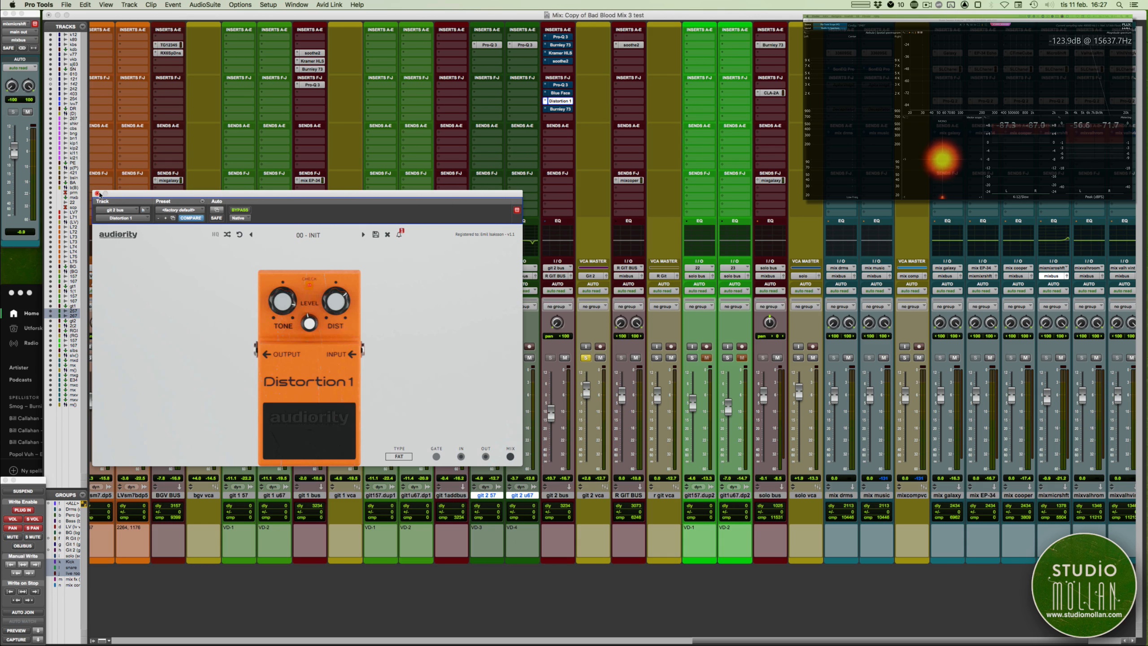
left_click(96, 193)
- Activate Burnley 73 on the git 2 bus, compare it with bypass, and unsolo the git 2 VCA to hear the full mix
left_click(561, 110)
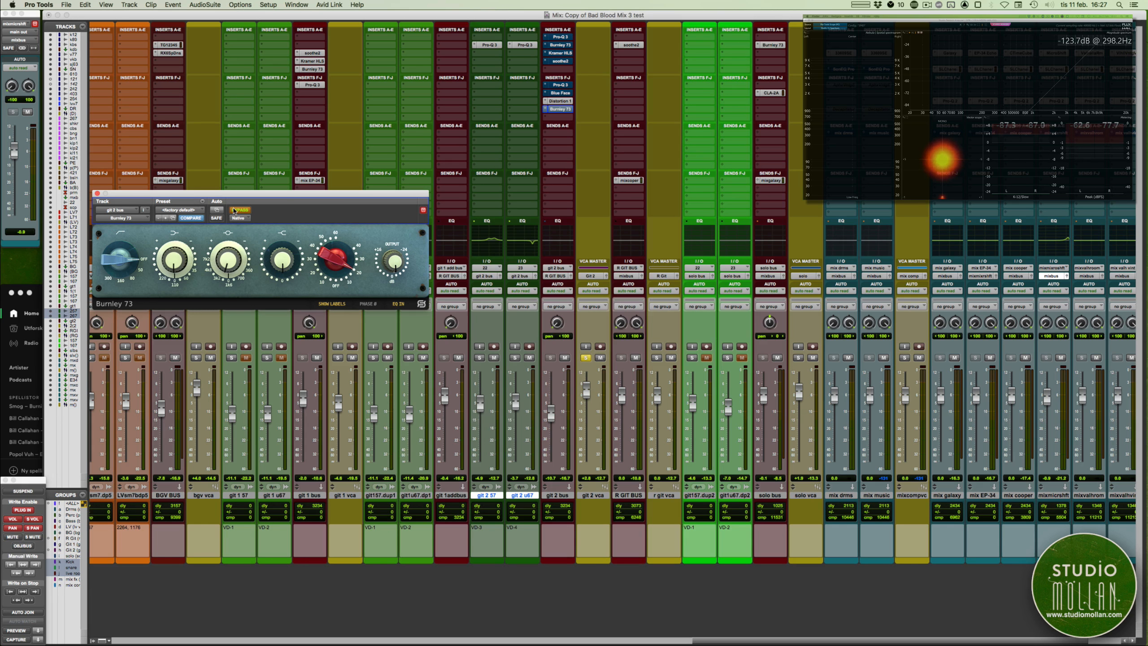
left_click(234, 210)
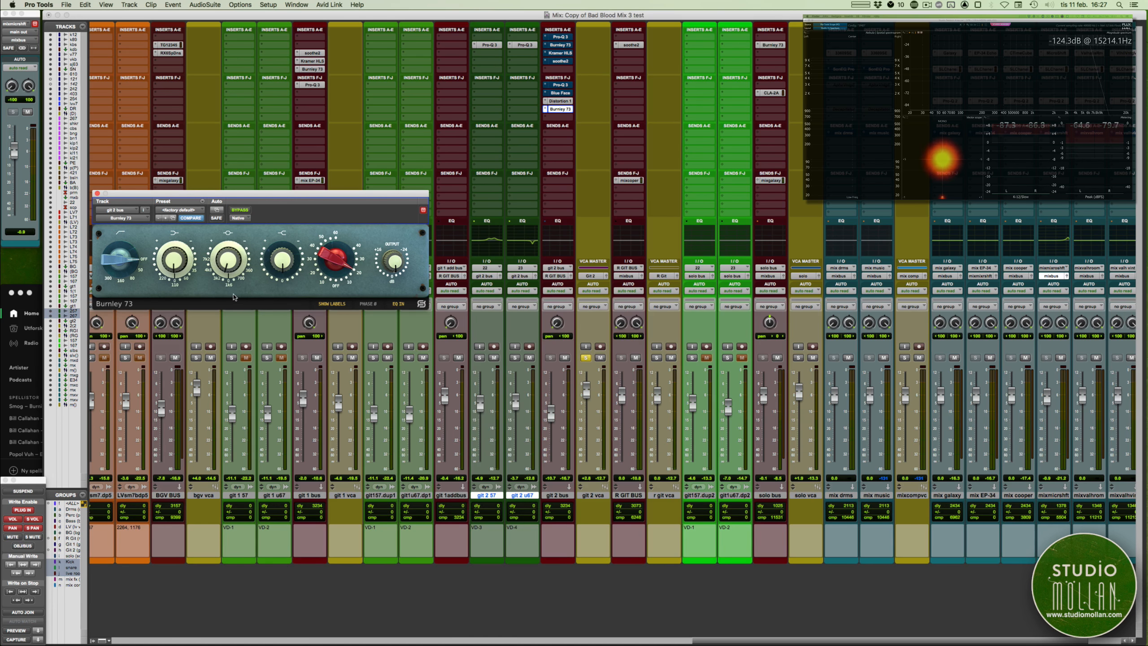
key("space")
left_click_drag(123, 257, 121, 291)
left_click(241, 211)
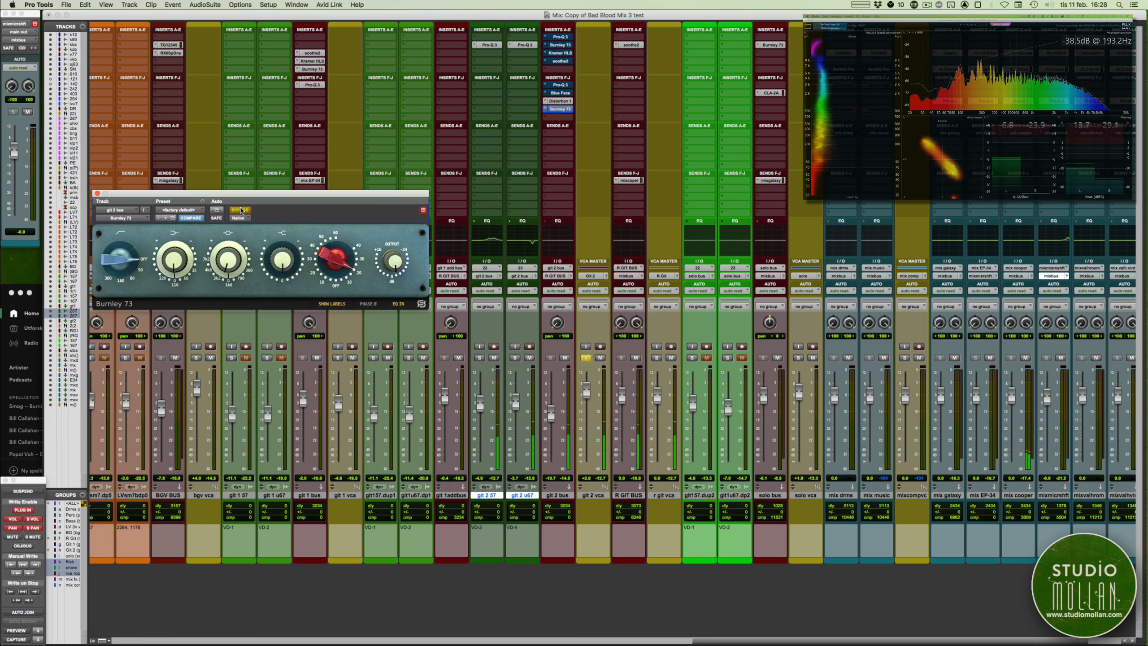
left_click(240, 211)
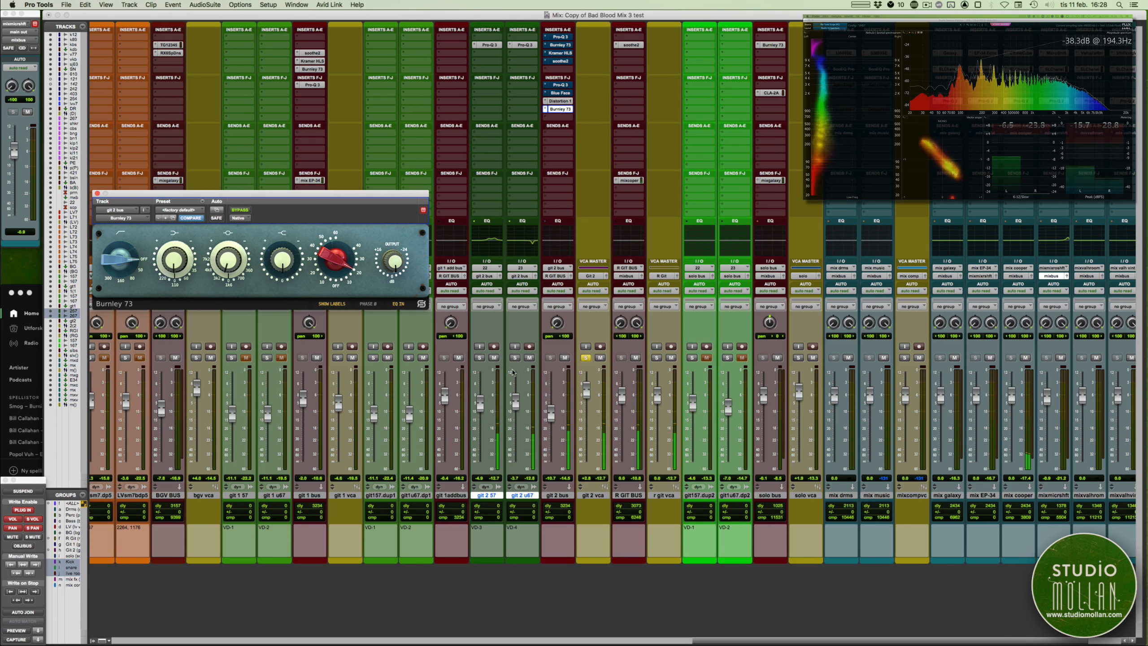
left_click(585, 358)
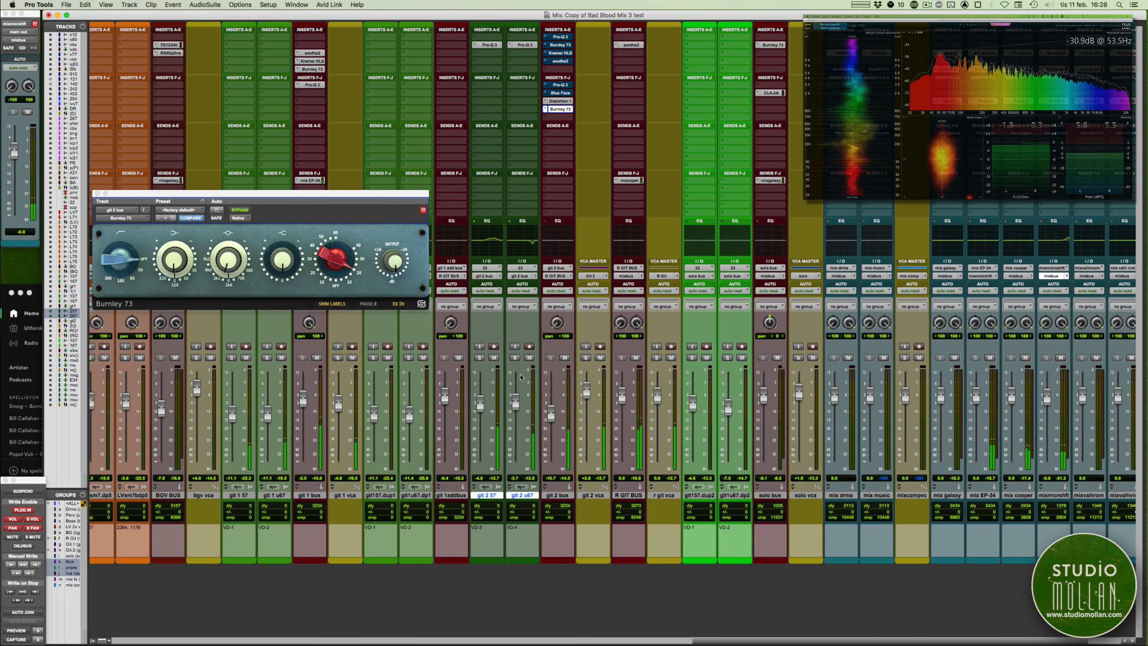
left_click(97, 194)
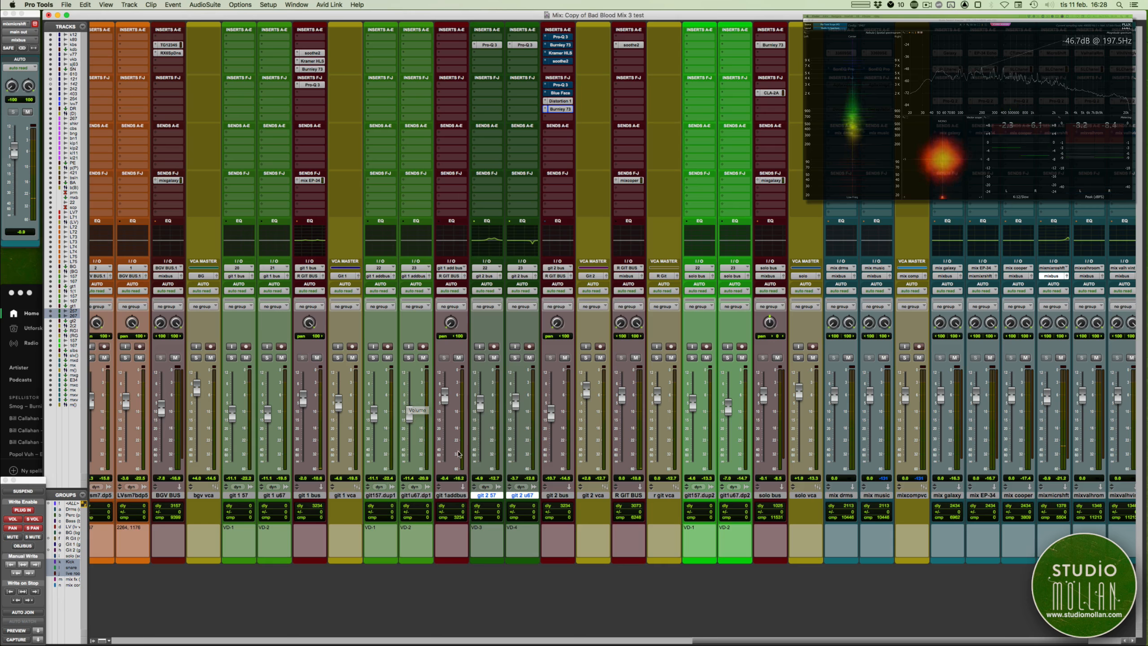
- Examine the arrangement of the vocal and guitar clips in the Edit window, and return to the Mix window
key("super+=")
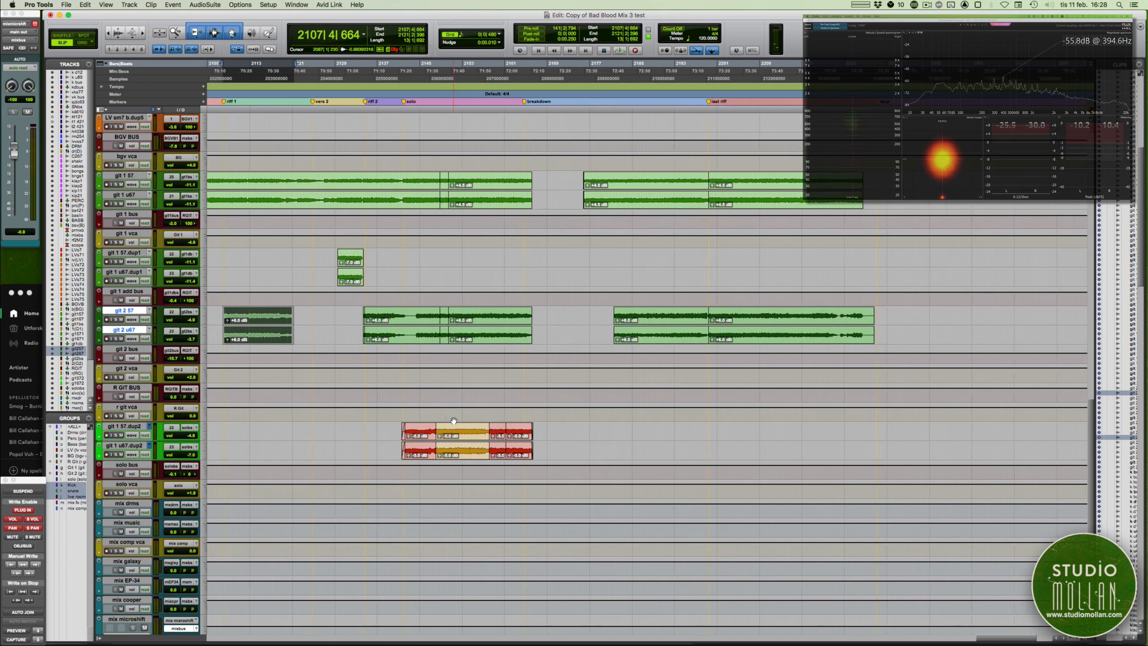
scroll(453, 421, "left", 3)
scroll(454, 421, "up", 5)
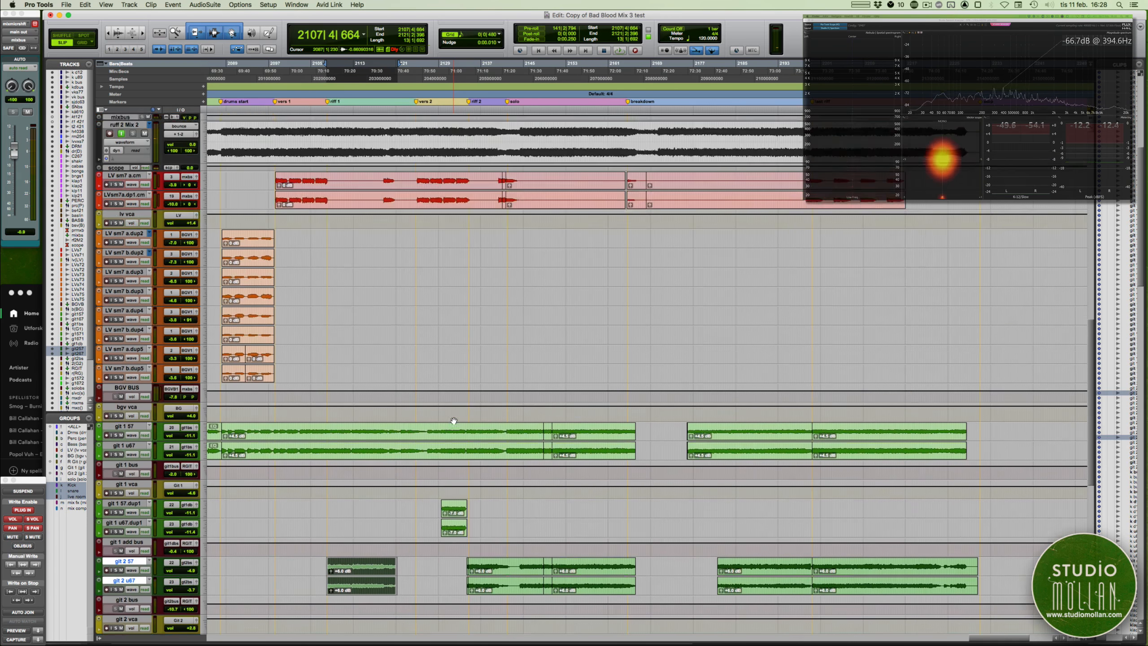
scroll(457, 420, "down", 6)
key("super+=")
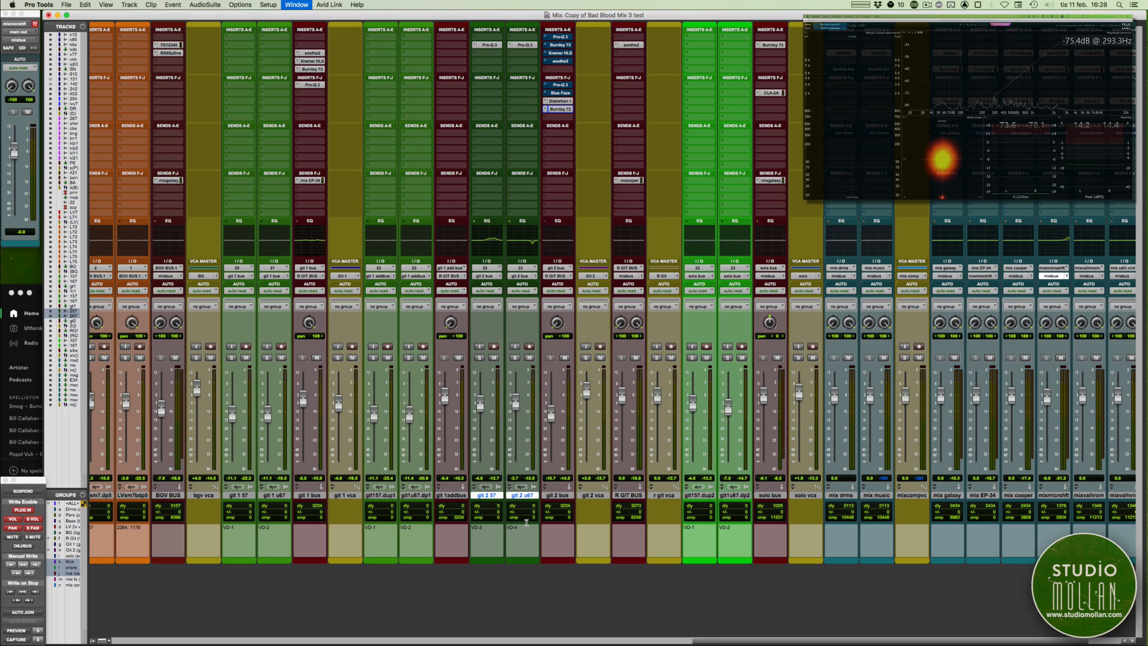
scroll(688, 378, "right", 1)
scroll(606, 316, "left", 1)
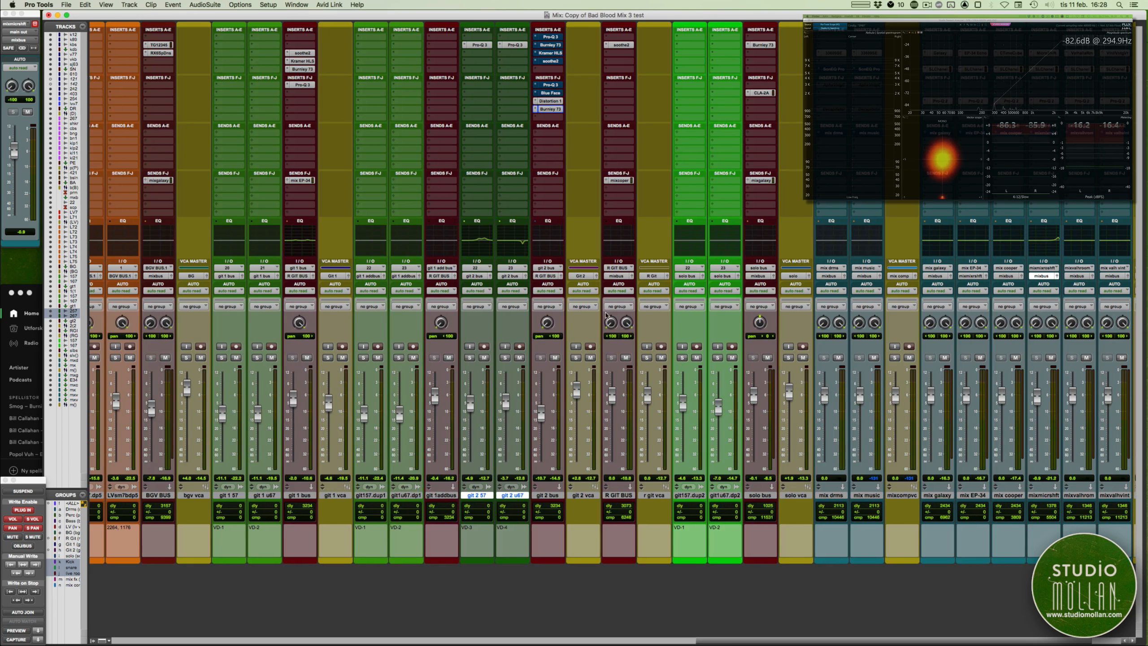
- Open the CLA-2A on the solo bus and play from the start of the guitar solo, comparing it active and bypassed
left_click(764, 94)
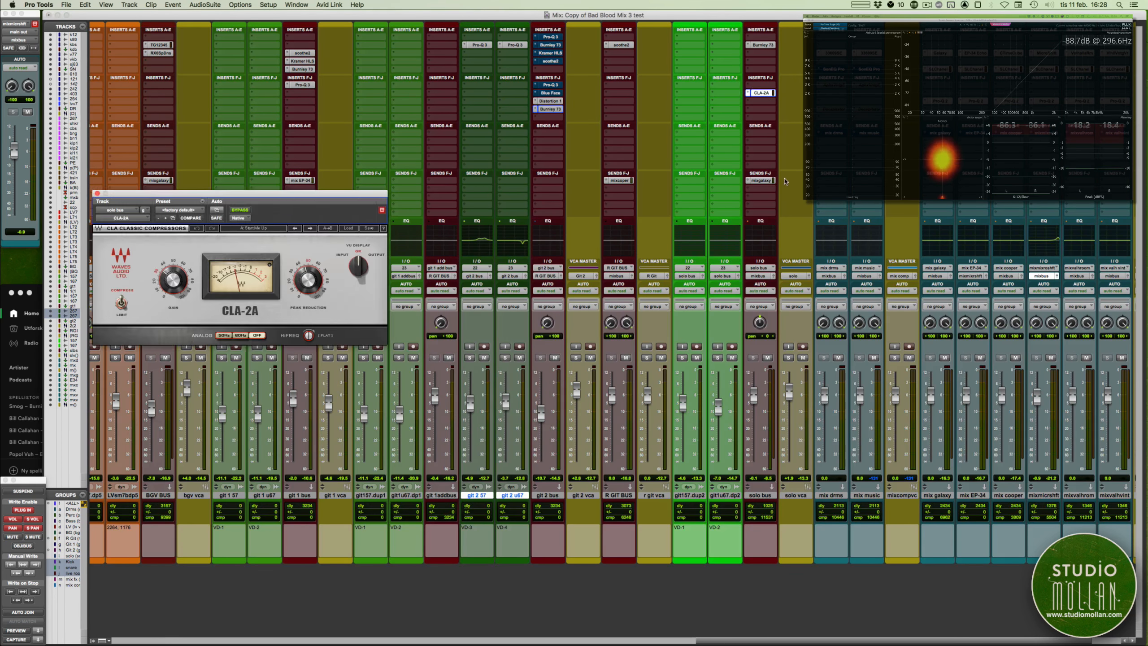
key("super+=")
left_click(506, 491)
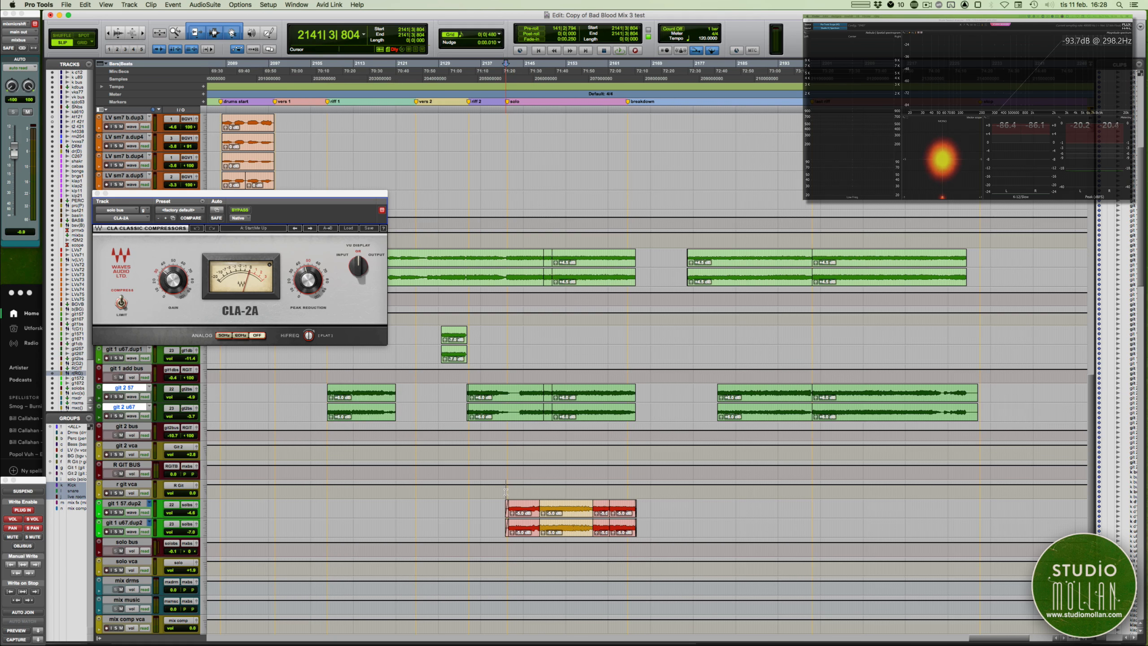
key("space")
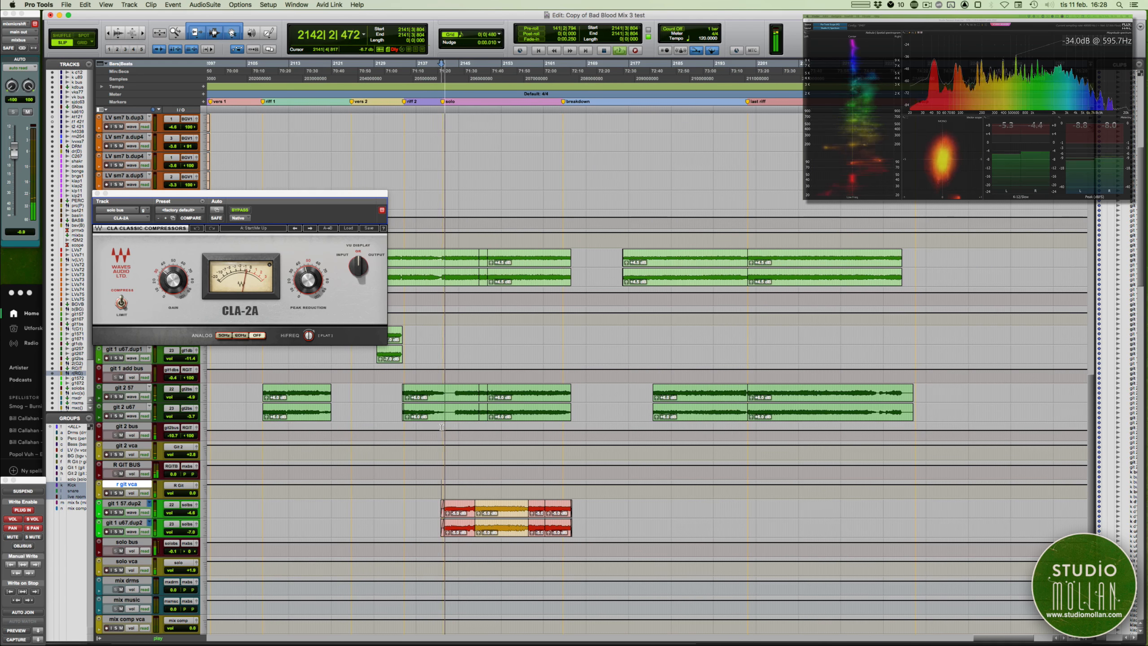
left_click_drag(238, 193, 264, 192)
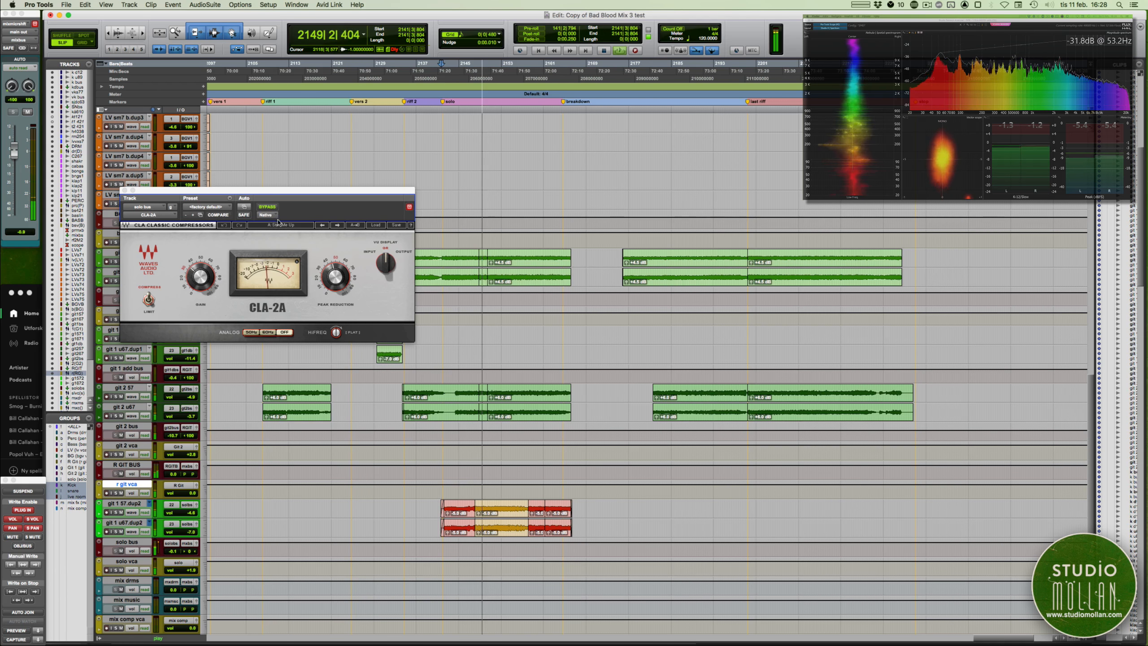
left_click(269, 208)
left_click(269, 208)
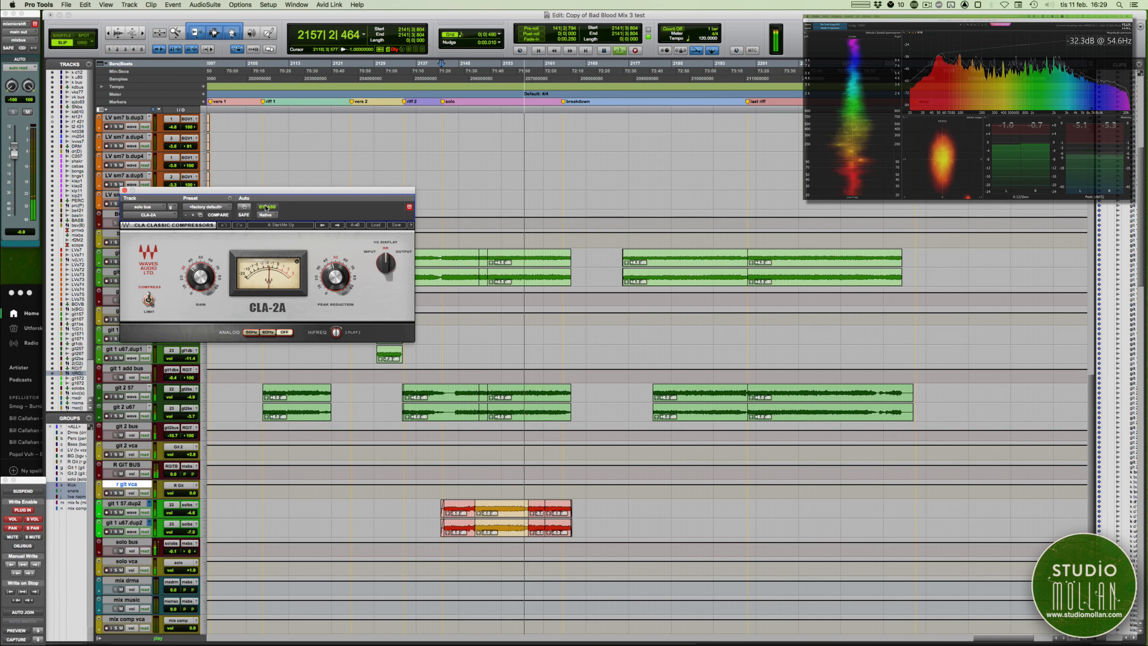
key("space")
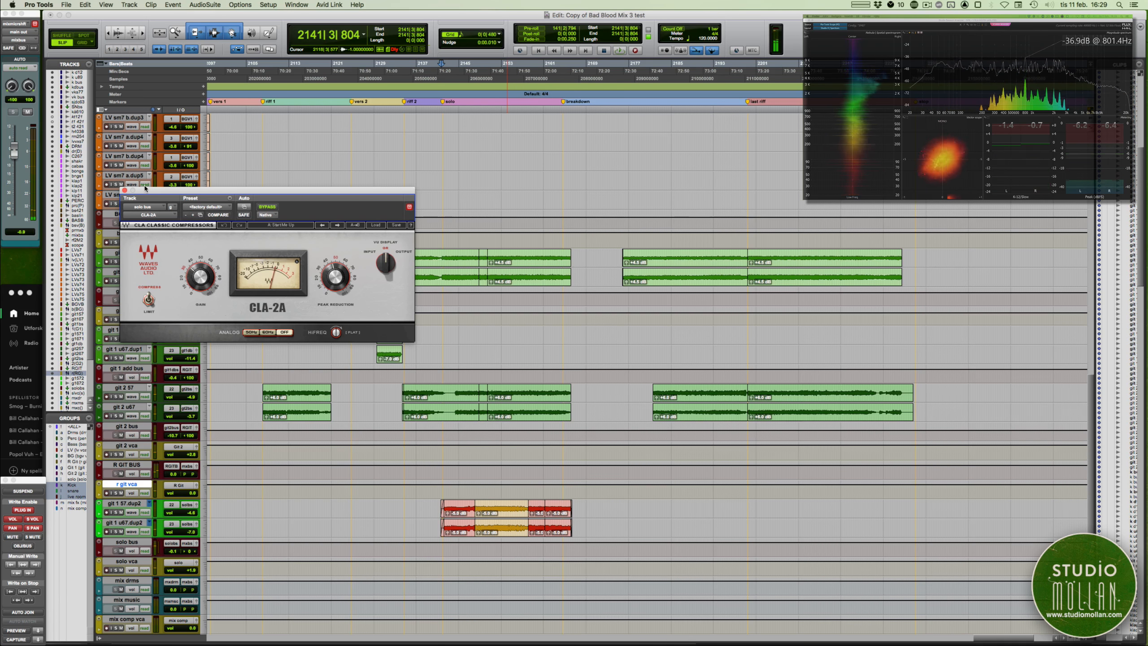
- Close the CLA-2A, return to the Mix window, and reopen the solo bus CLA-2A to examine its settings before closing it
left_click_drag(147, 193, 372, 234)
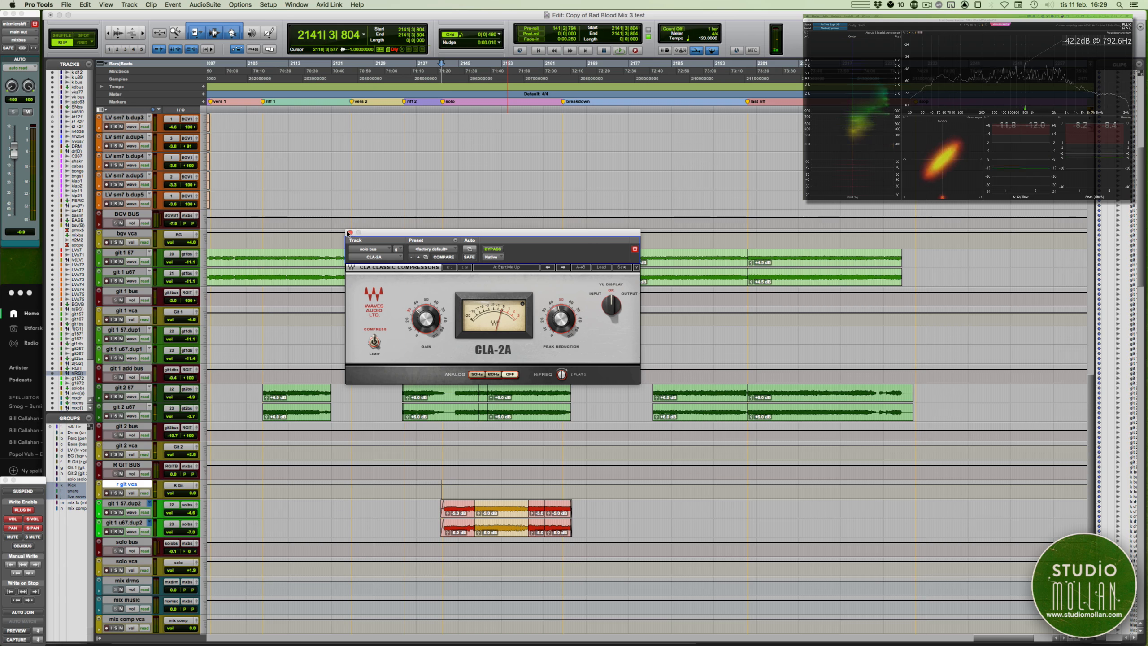
left_click(350, 232)
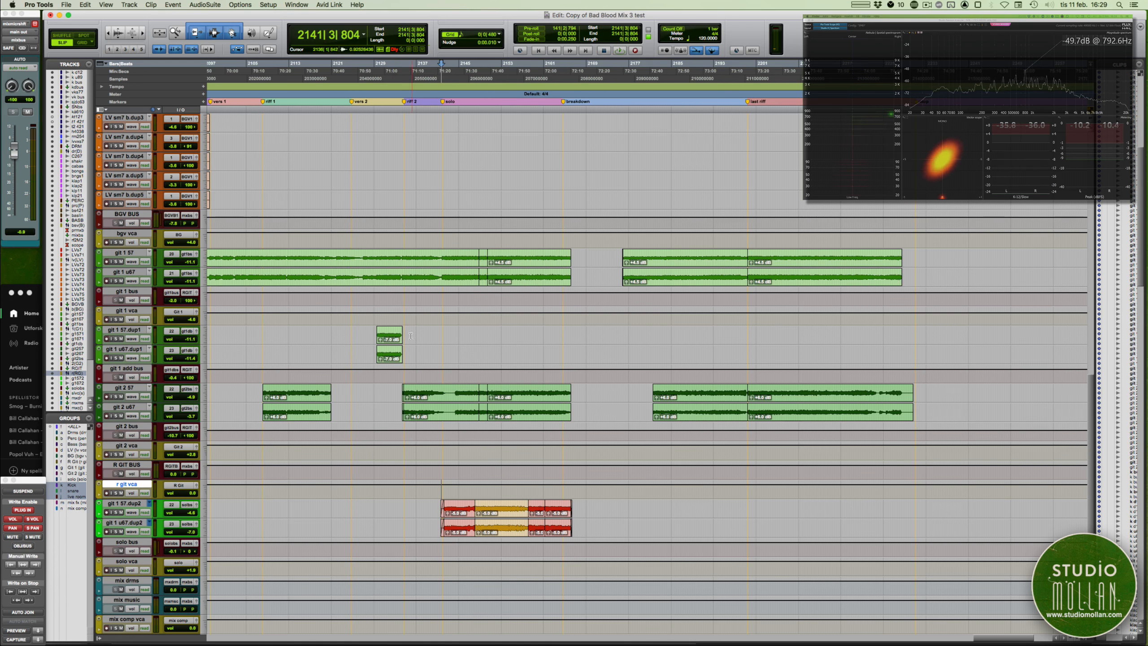
key("super+equal")
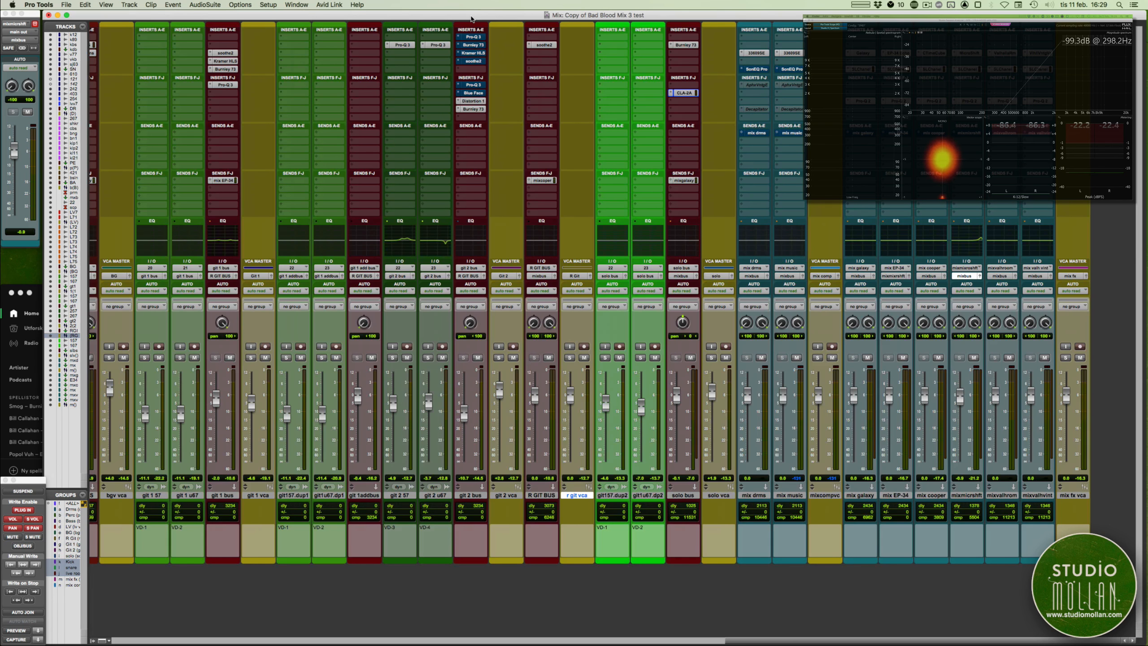
left_click(684, 93)
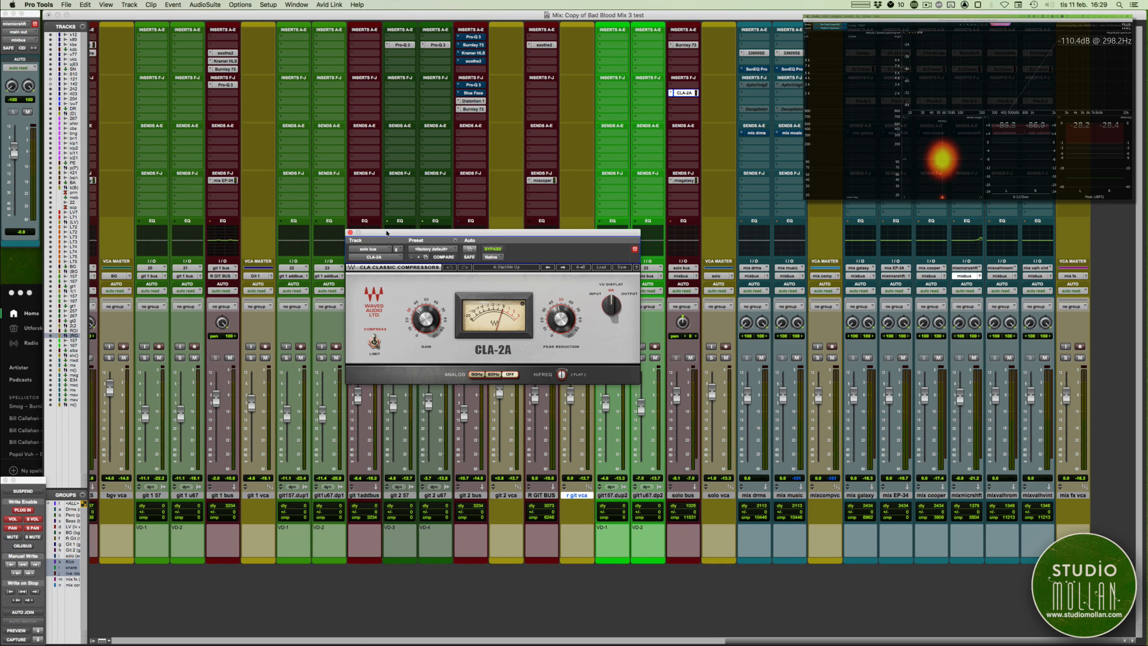
left_click_drag(386, 232, 403, 235)
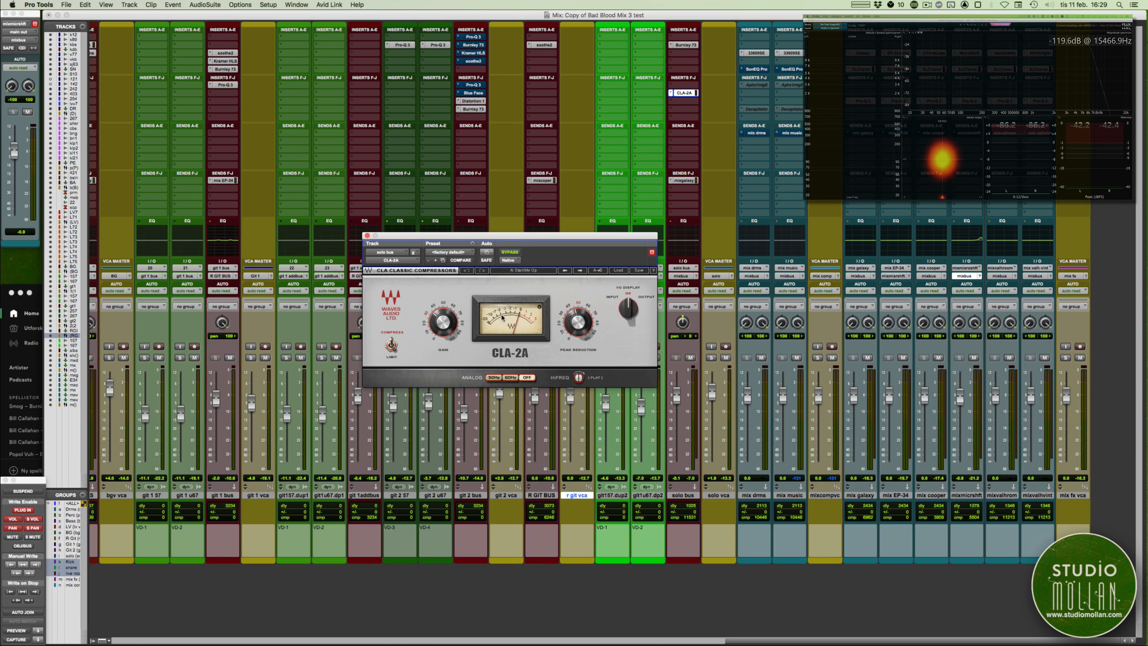
left_click(367, 236)
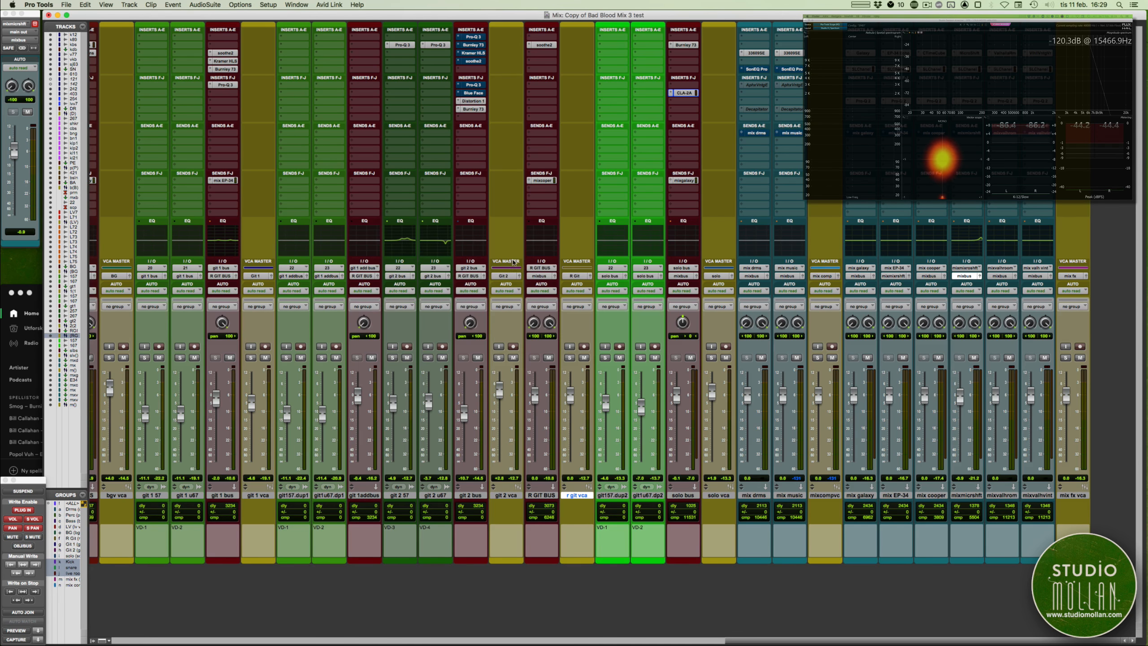
- Bring the mixbus channels into view and open the Maag EQ4 on the pre mixbus track
scroll(493, 283, "left", 5)
scroll(494, 283, "left", 5)
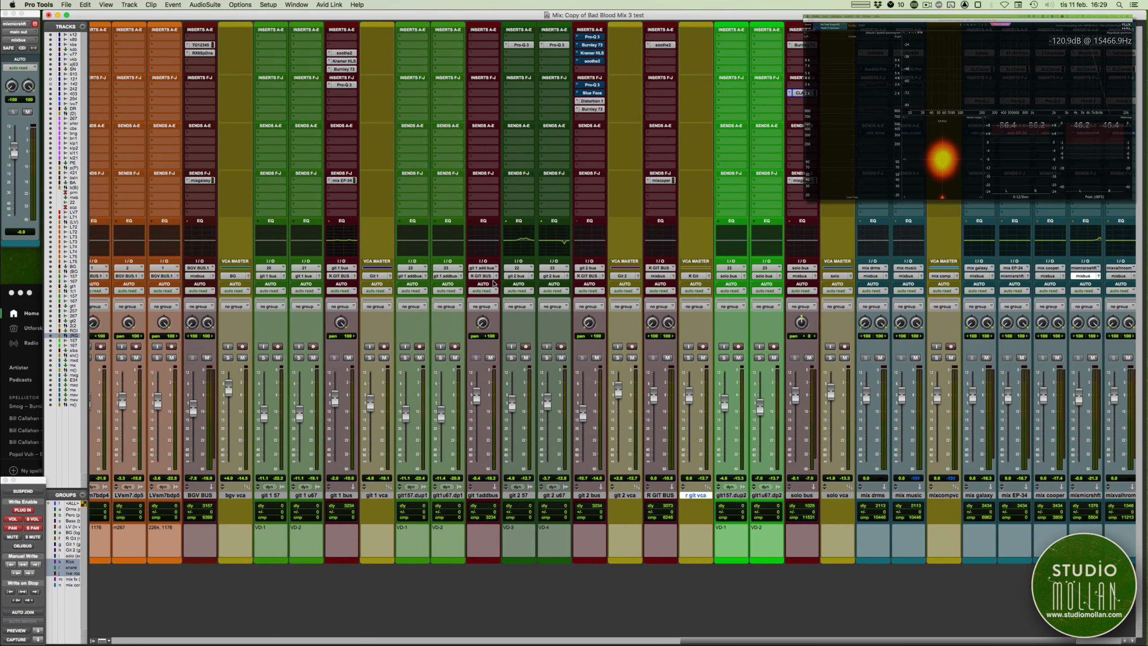
scroll(493, 283, "left", 1)
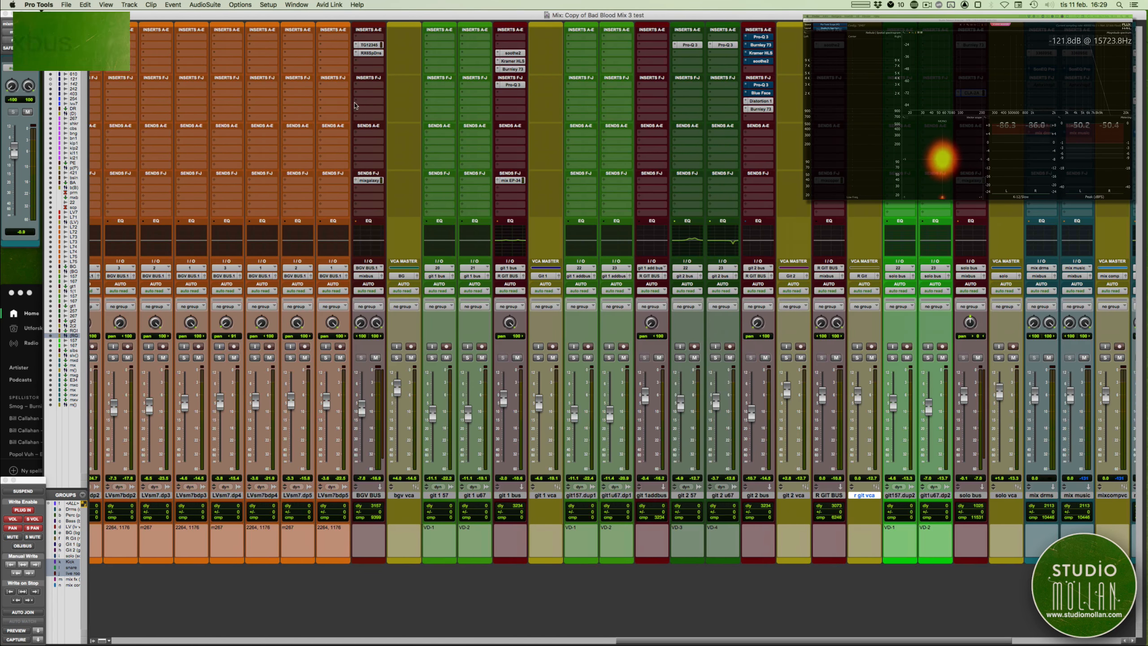
scroll(355, 106, "left", 10)
scroll(355, 105, "left", 7)
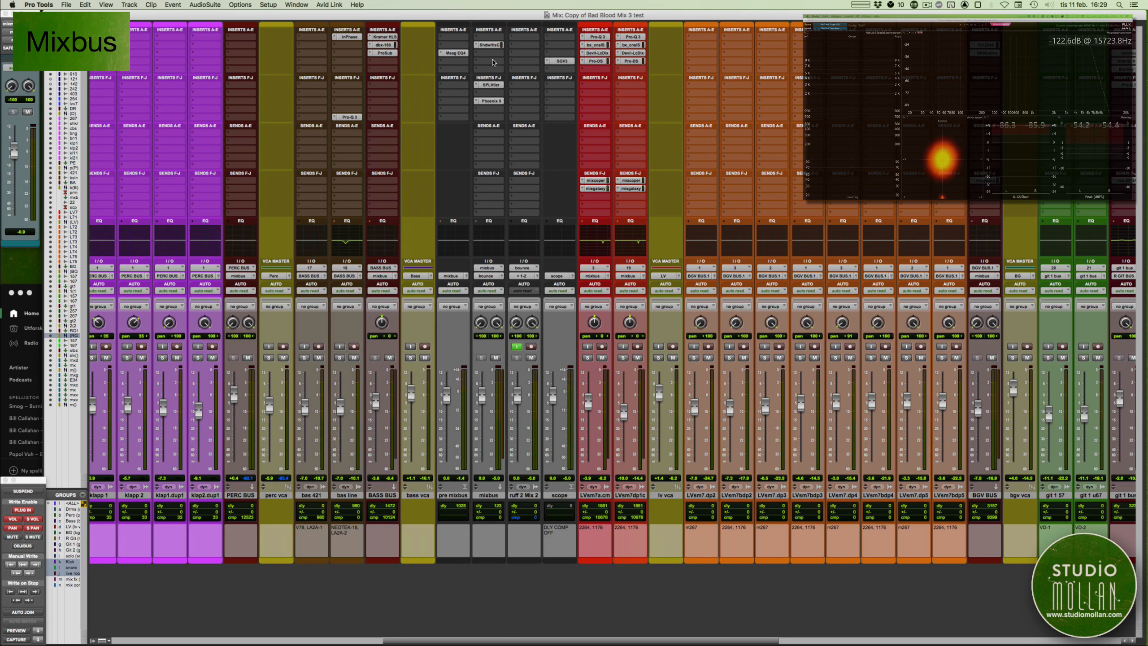
left_click(456, 53)
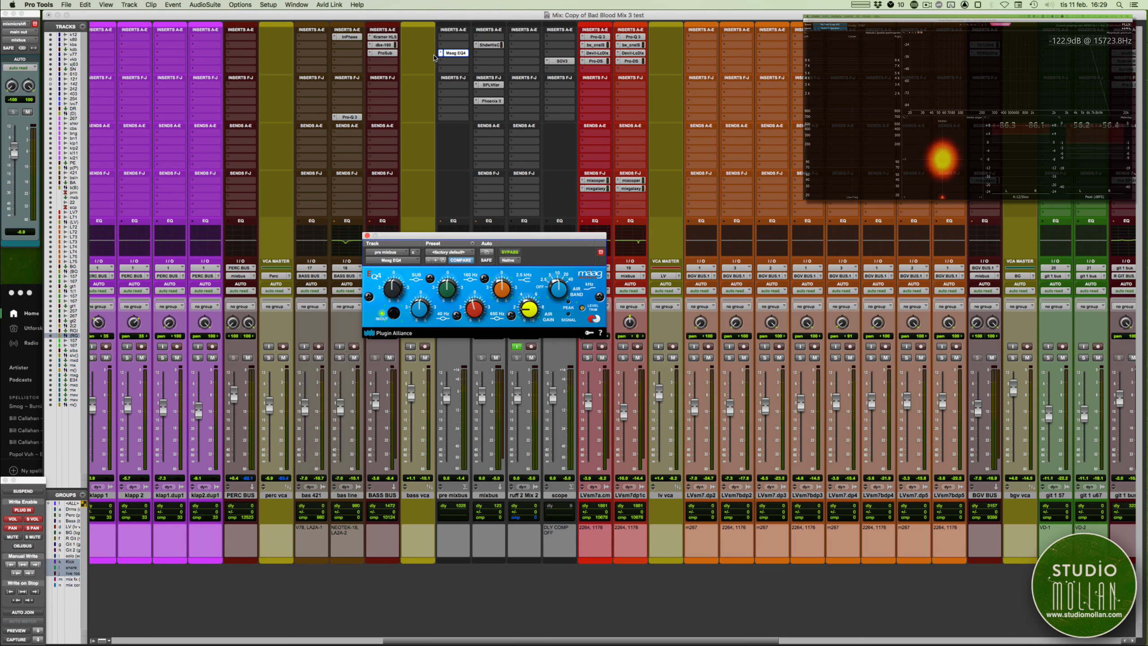
- Open the Shadow Hills mastering compressor on the mixbus, examine its settings, and close it
left_click(488, 44)
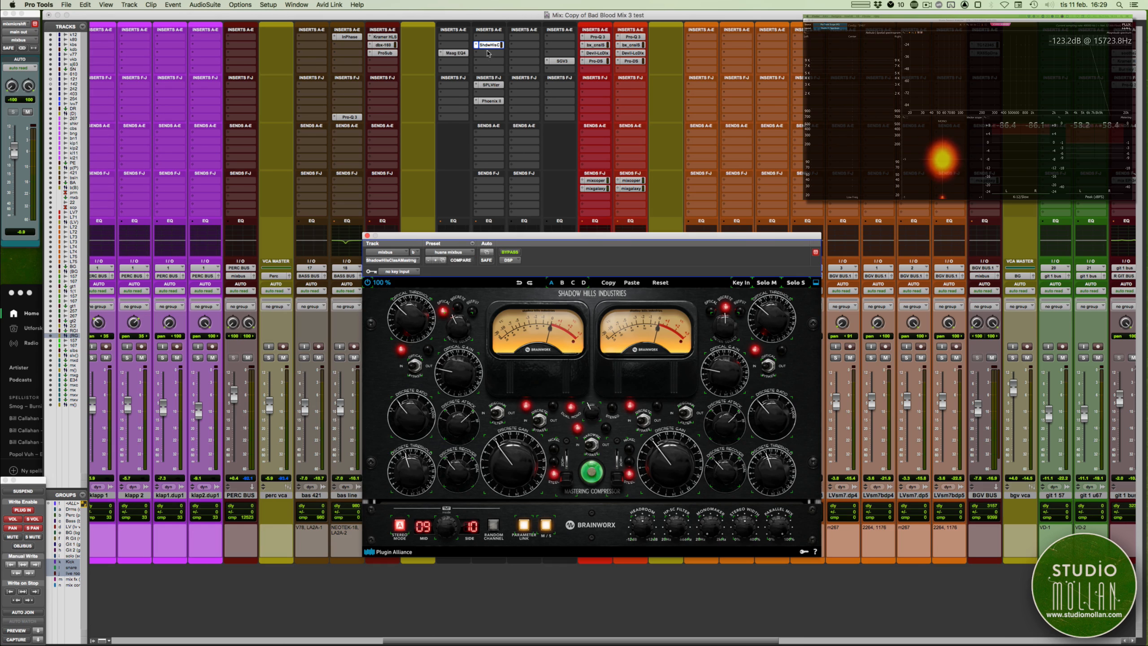
left_click_drag(488, 236, 383, 218)
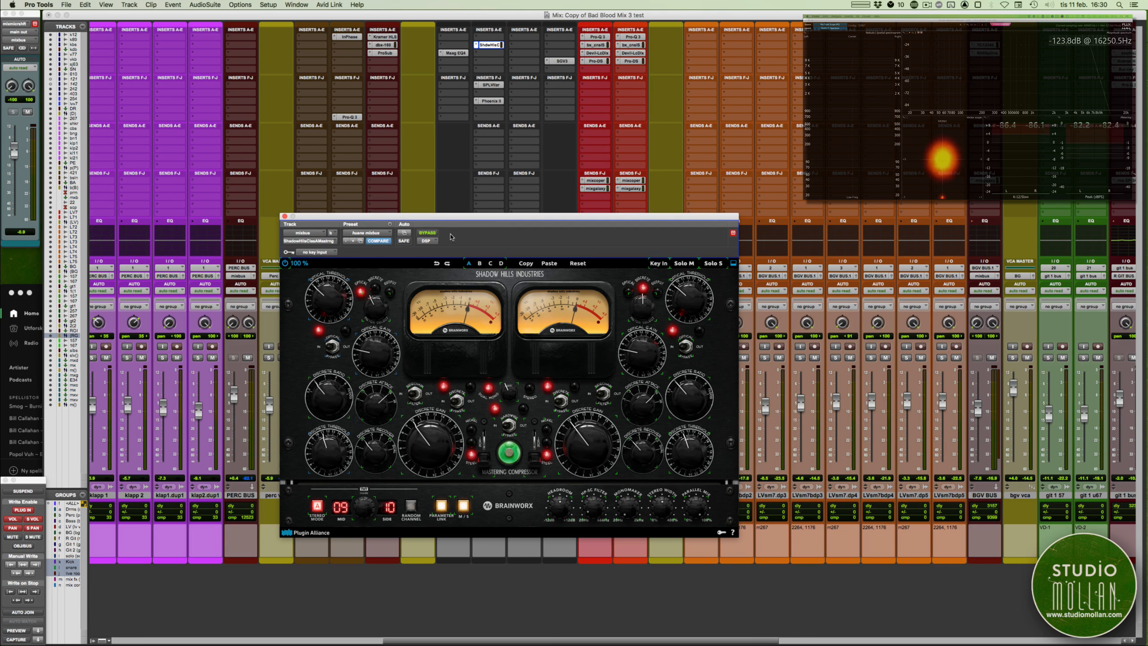
left_click_drag(503, 219, 506, 218)
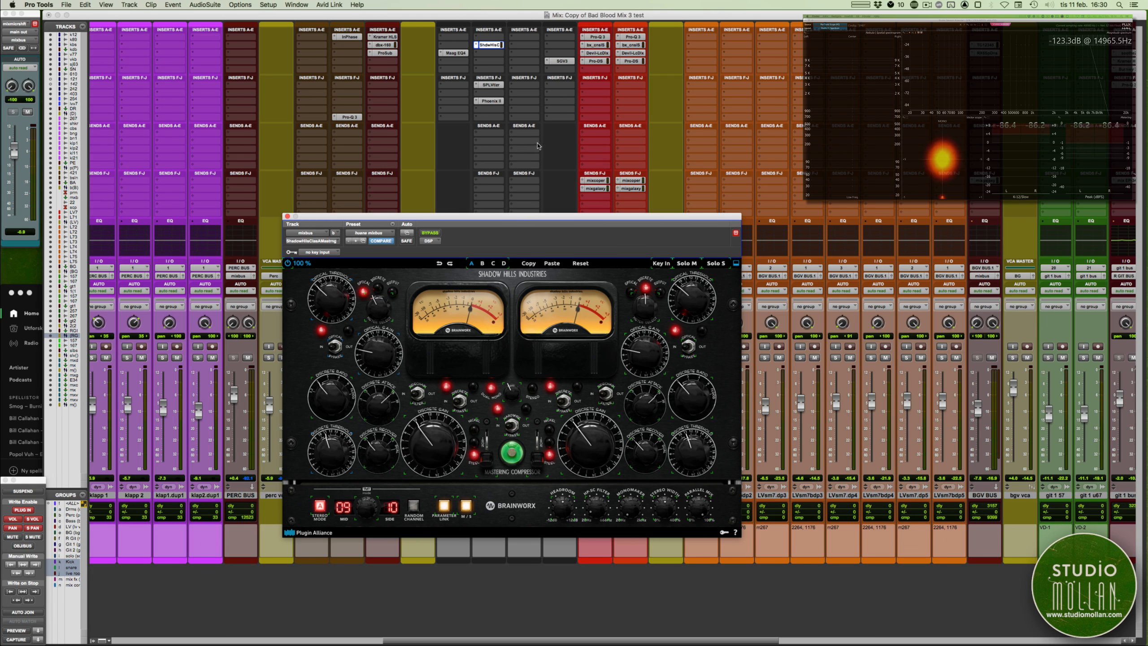
left_click_drag(502, 217, 504, 216)
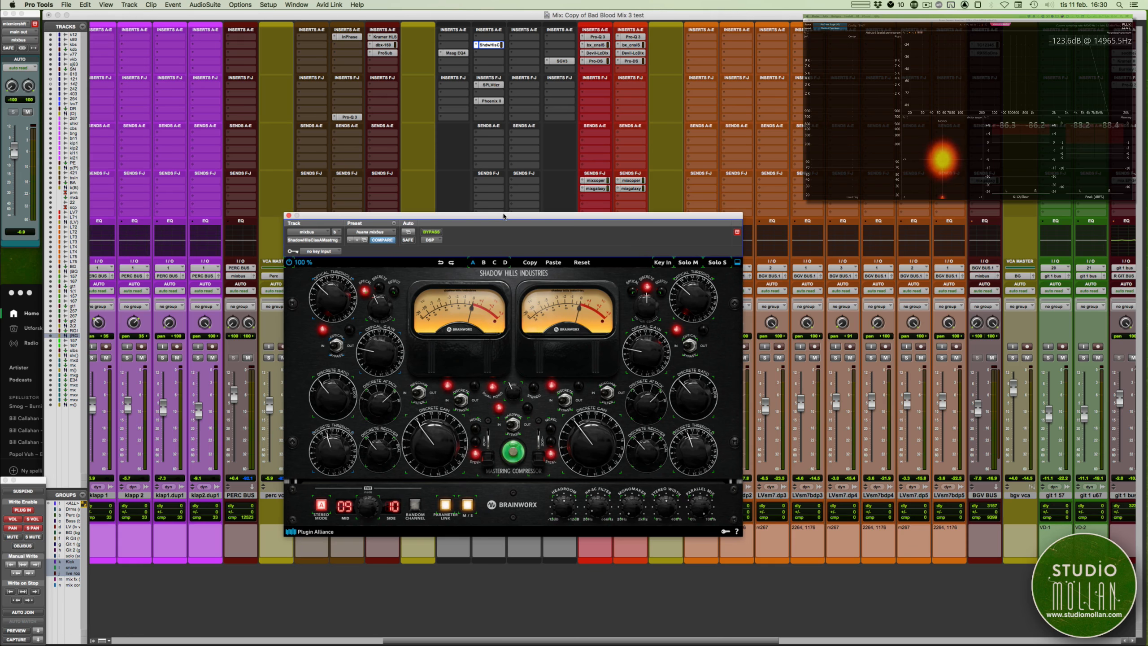
left_click(370, 233)
left_click(380, 232)
left_click_drag(382, 397, 382, 407)
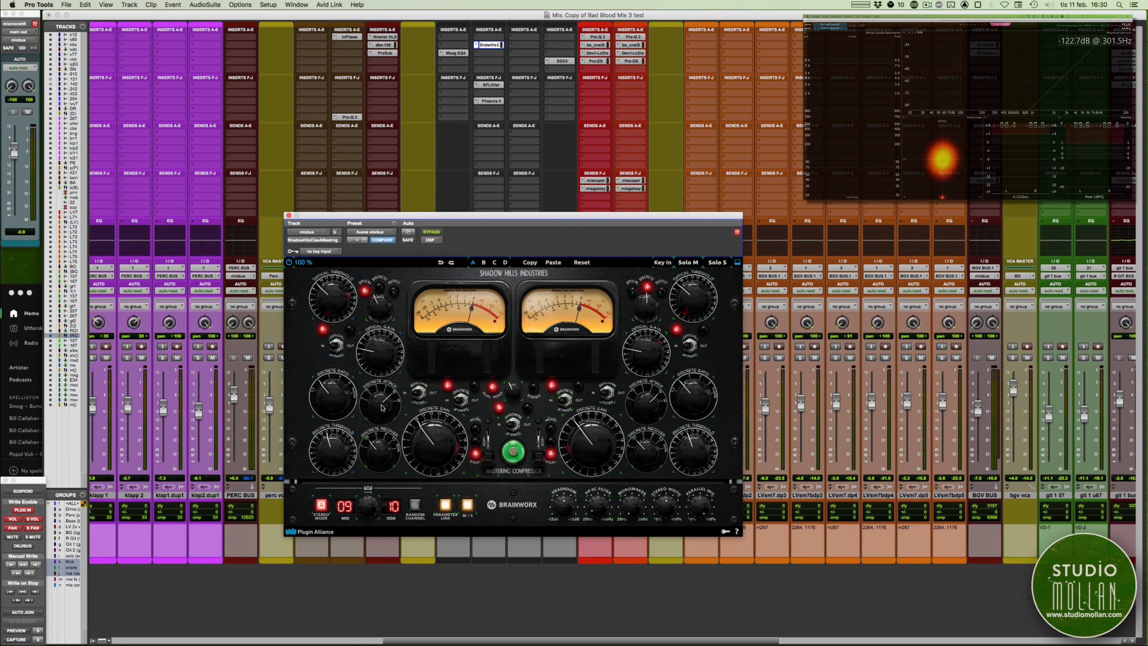
left_click(289, 215)
- Reopen the Maag EQ4 on the pre mixbus, examine its band settings, and compare it bypassed and active during playback
left_click(452, 54)
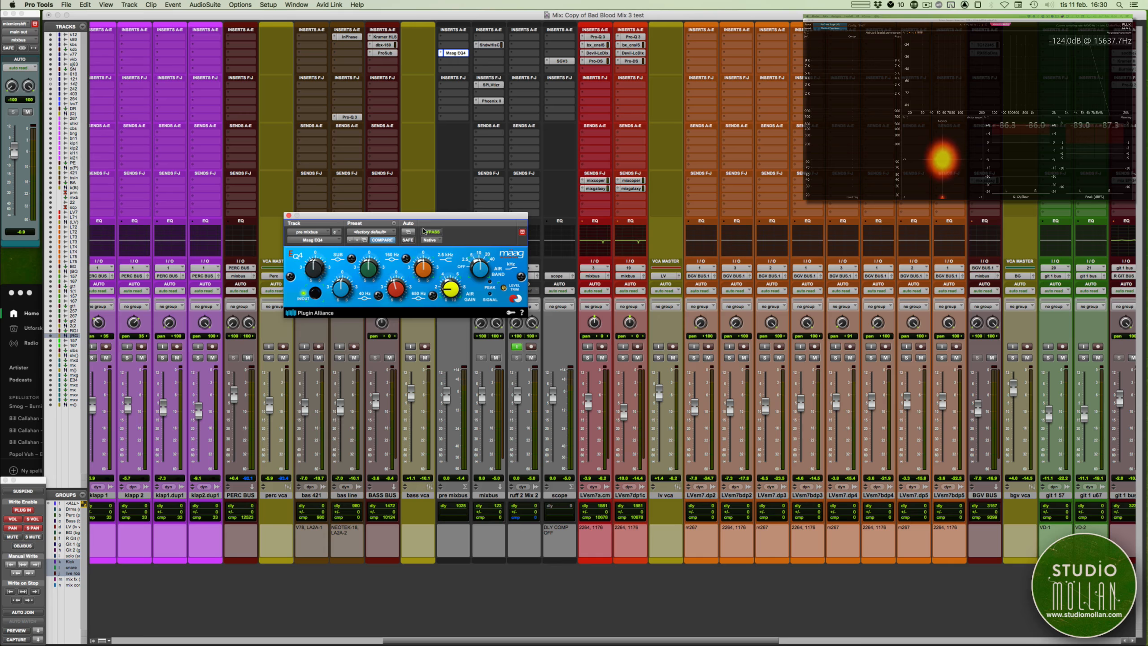
left_click_drag(410, 216, 368, 216)
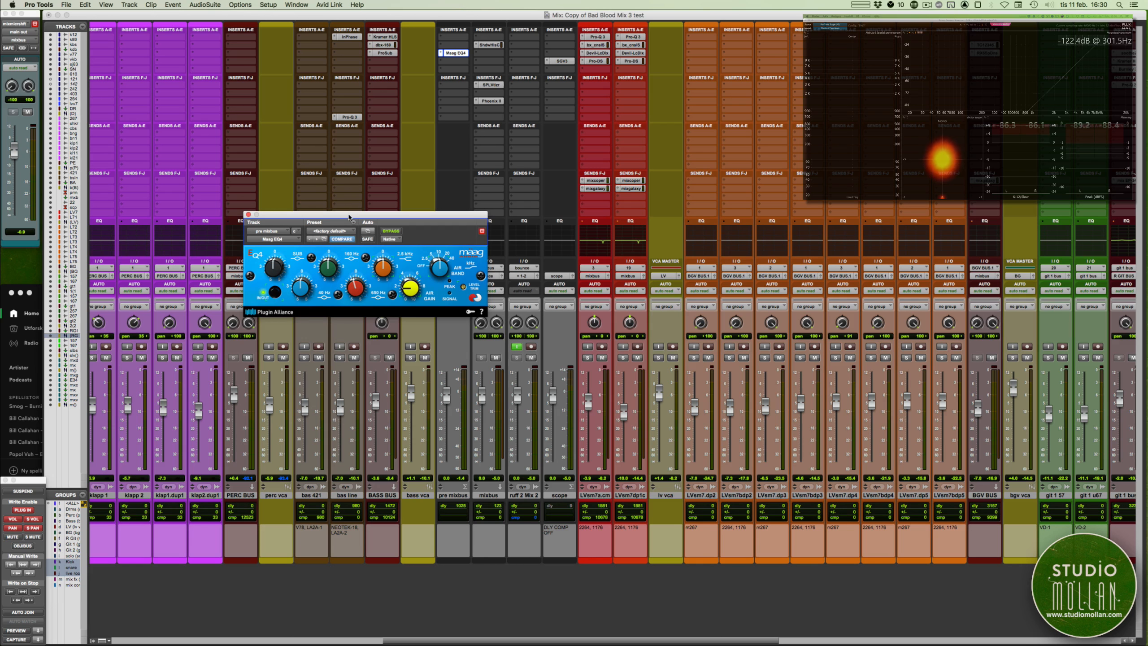
left_click_drag(349, 217, 337, 220)
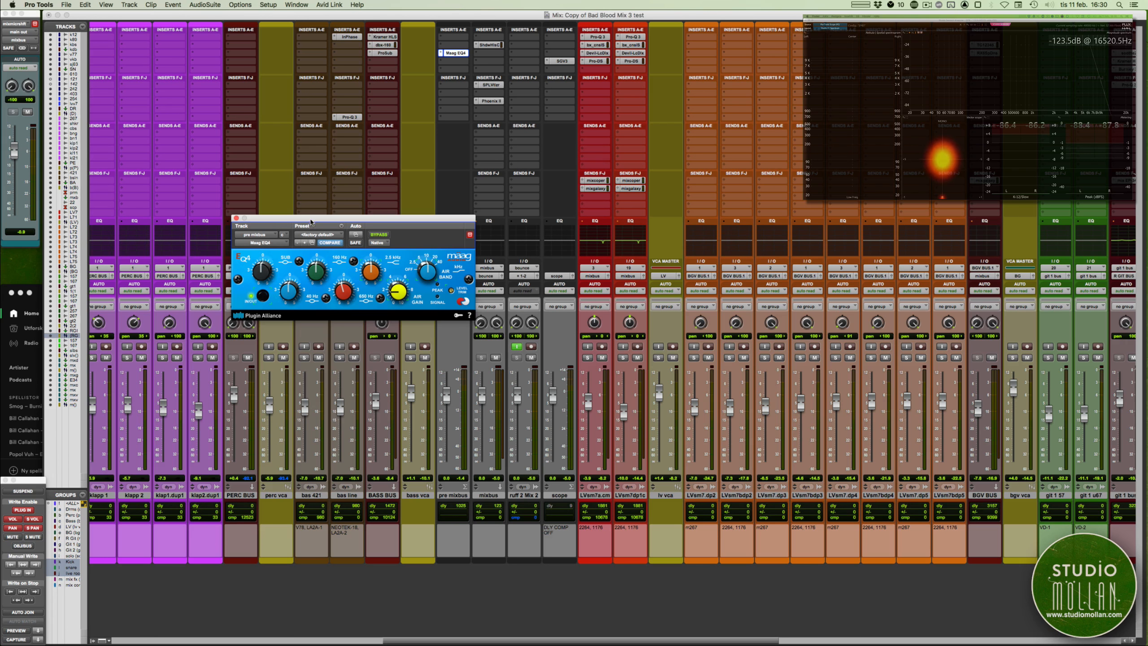
left_click_drag(311, 221, 300, 223)
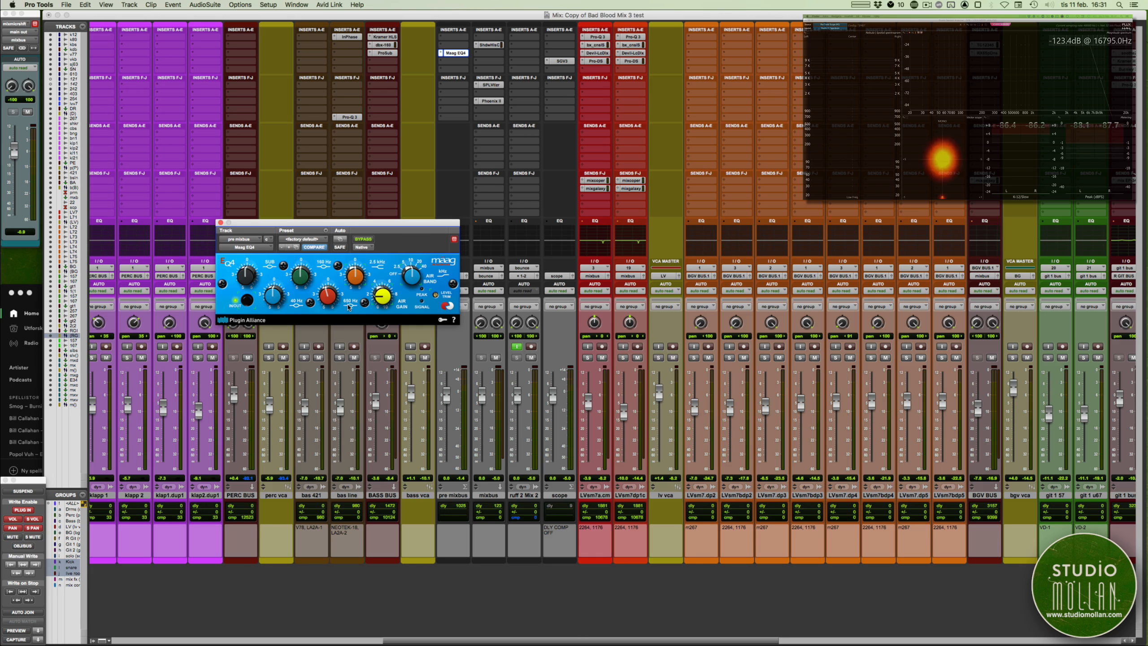
left_click_drag(379, 232, 409, 222)
left_click(393, 230)
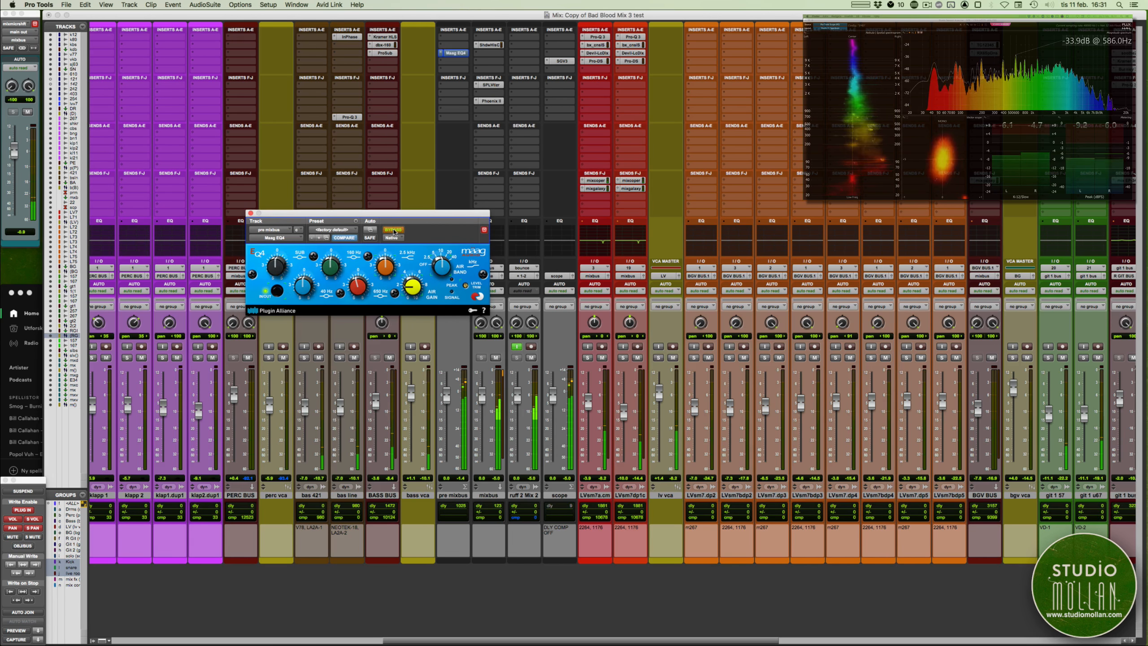
left_click(393, 230)
- Switch to the Edit window, select the verse 2 section on the two lead vocal tracks, and play the mix from there
key("super+equal")
scroll(500, 184, "left", 8)
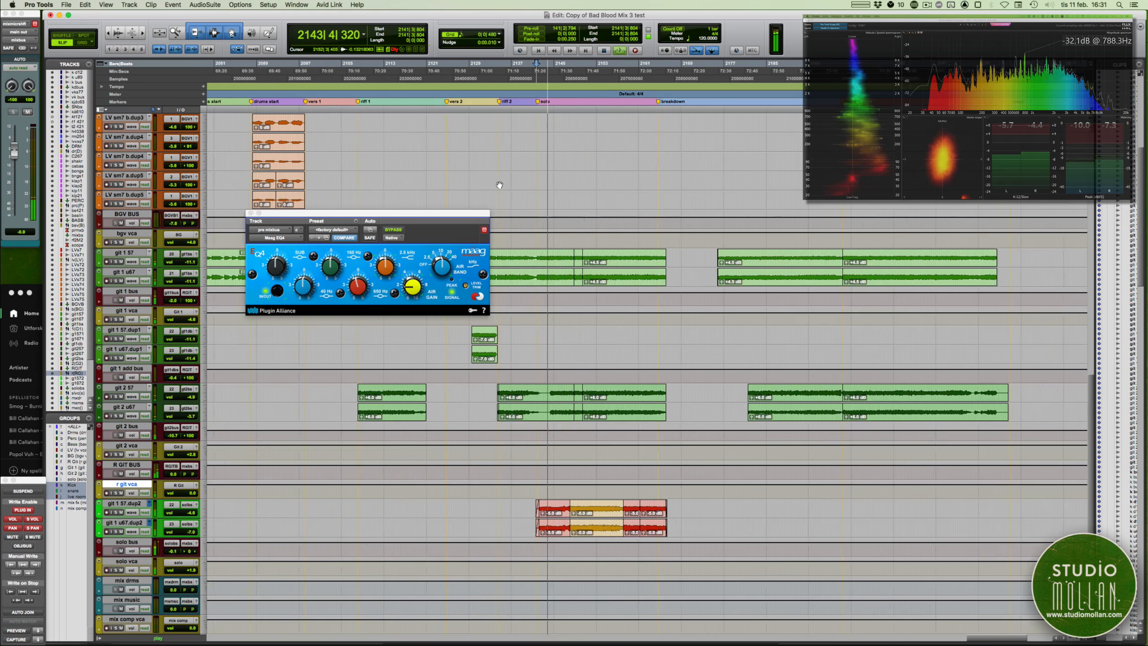
scroll(499, 185, "left", 5)
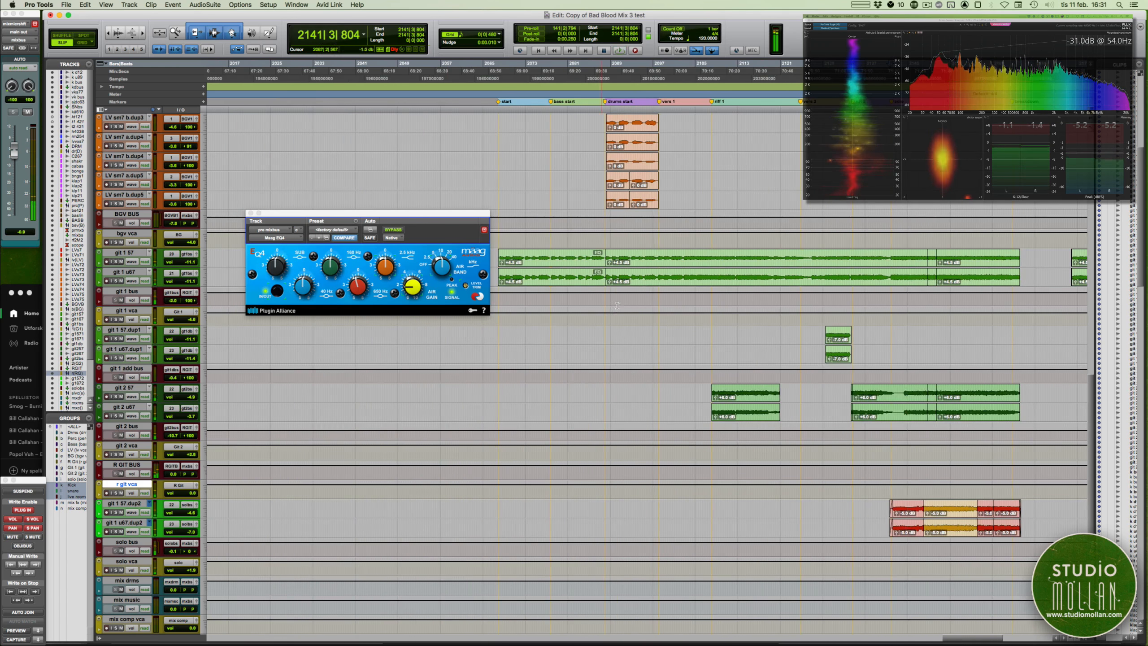
scroll(618, 308, "up", 10)
scroll(797, 230, "down", 6)
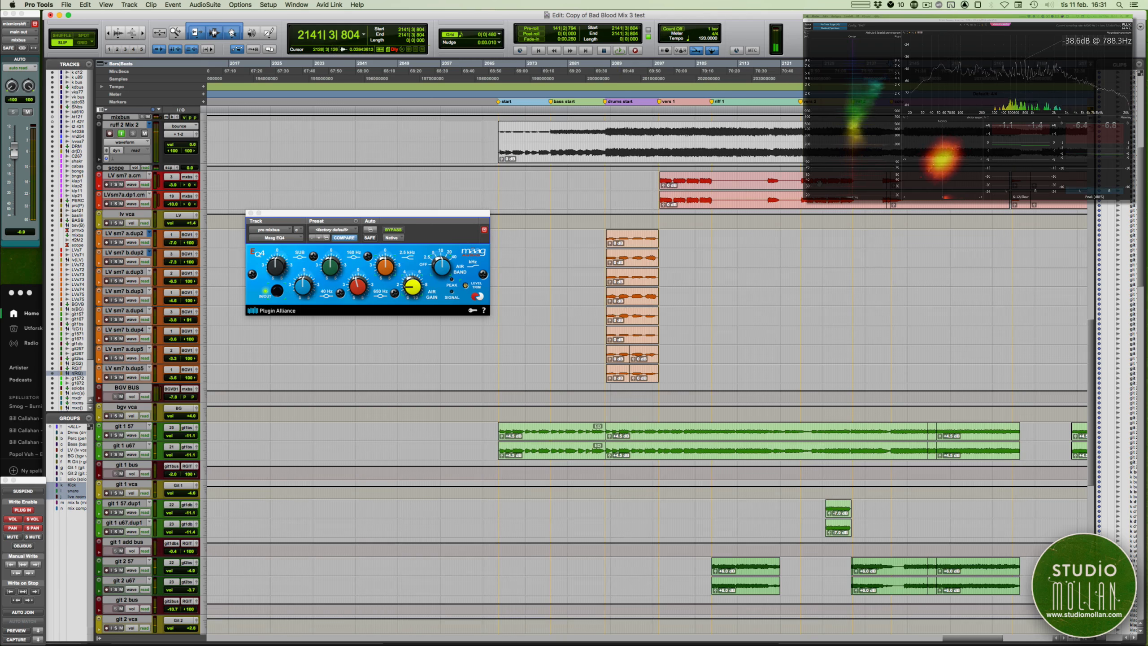
left_click_drag(800, 179, 854, 181)
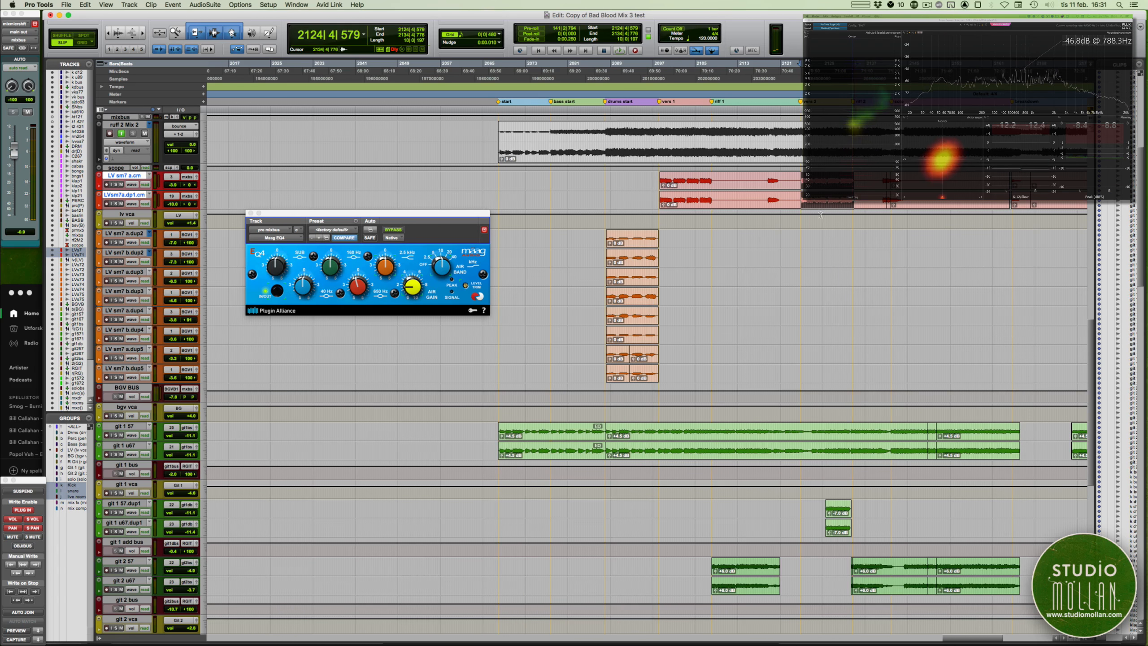
key("space")
scroll(776, 234, "right", 1)
scroll(776, 234, "right", 8)
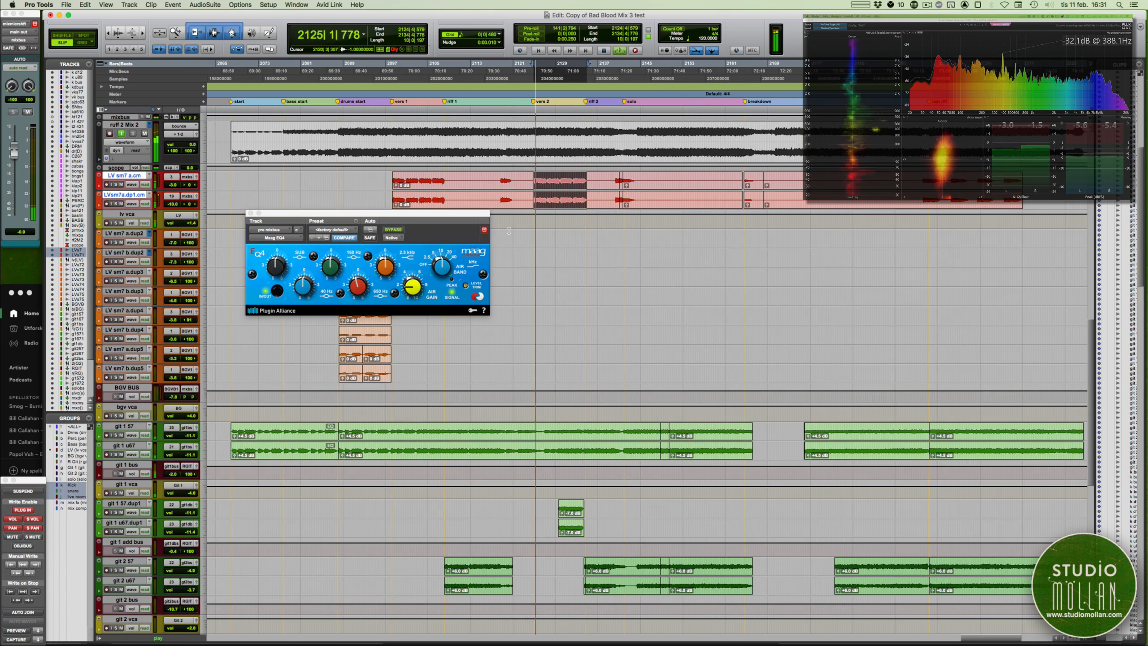
- Compare the Maag EQ4 bypassed and active over verse 2, stop playback, examine its controls, and close it
left_click(392, 229)
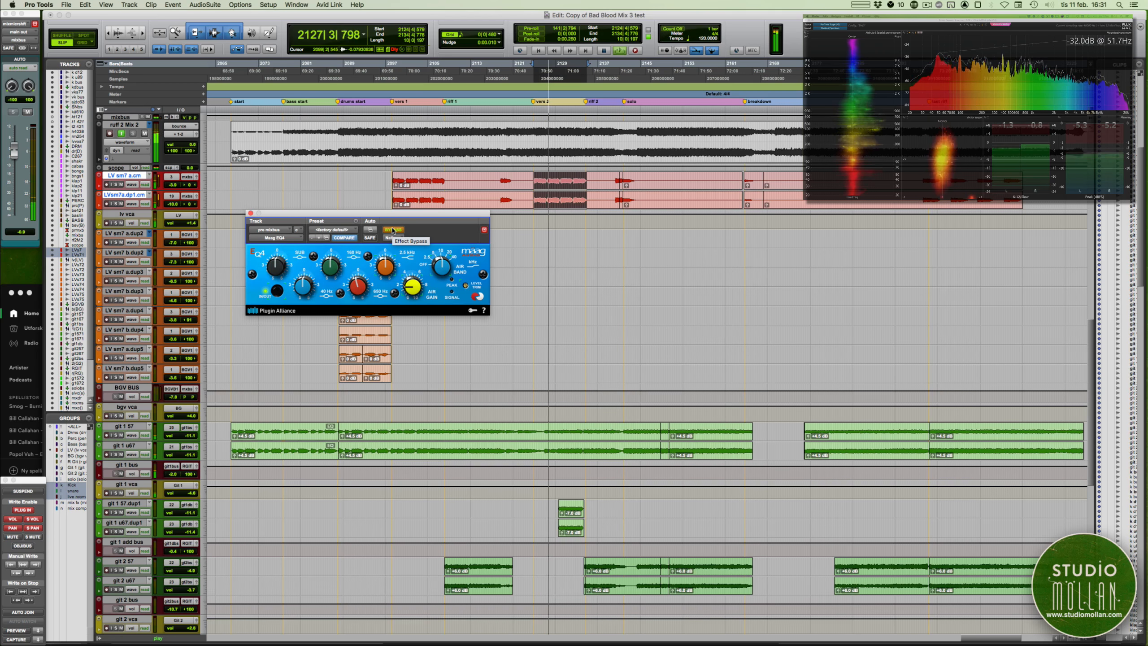
left_click(393, 230)
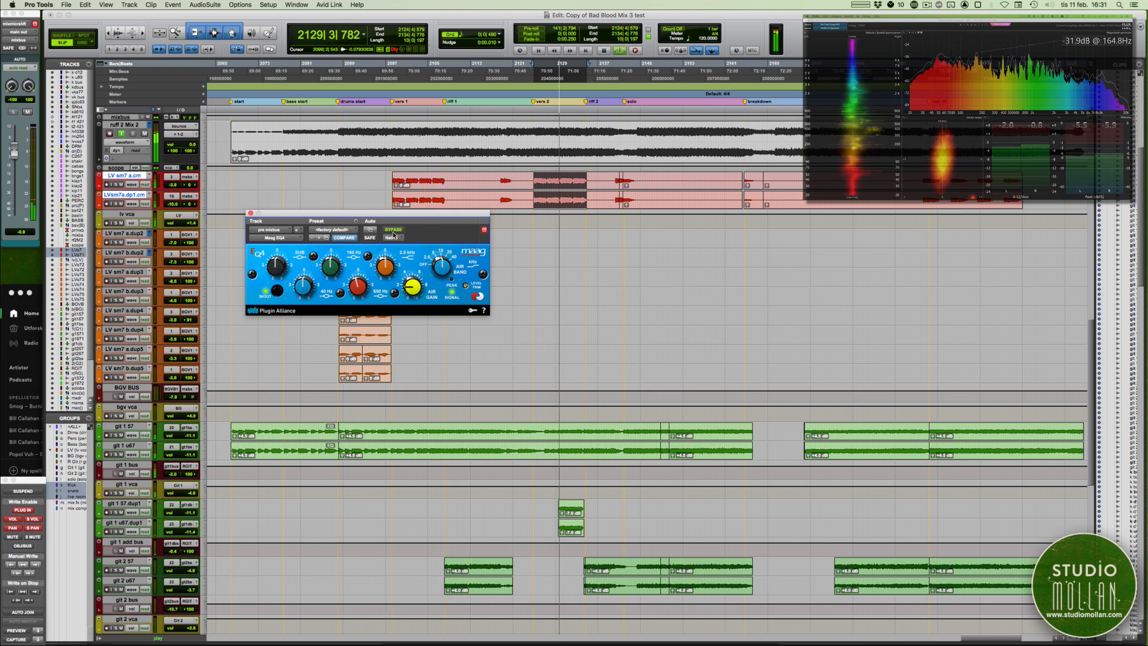
left_click(392, 230)
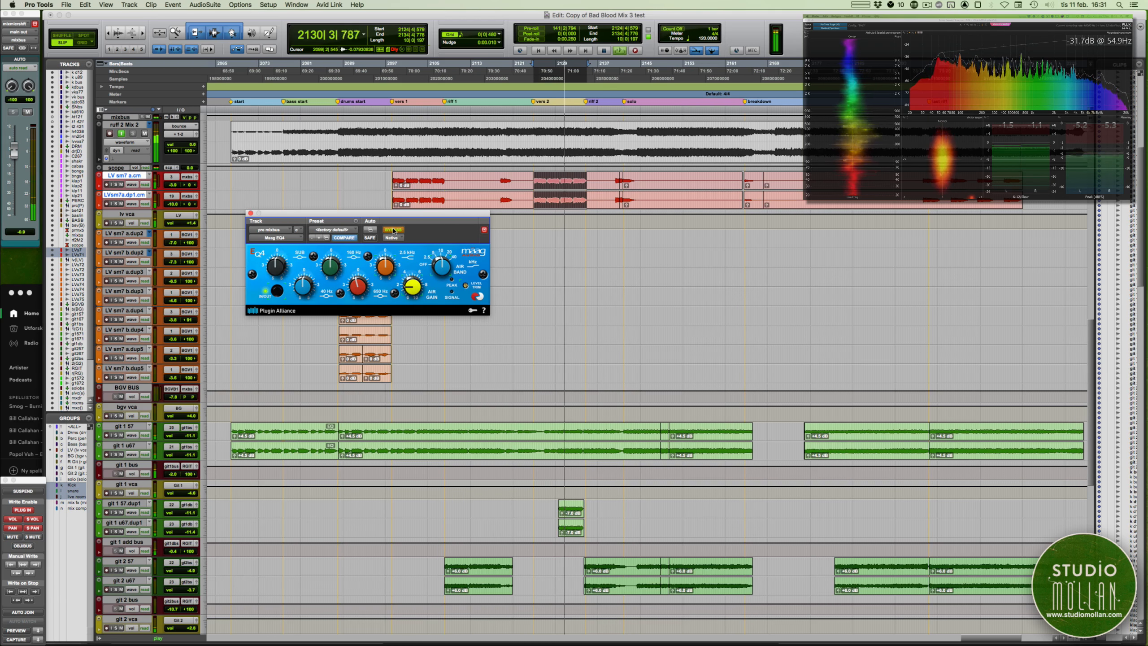
left_click(393, 230)
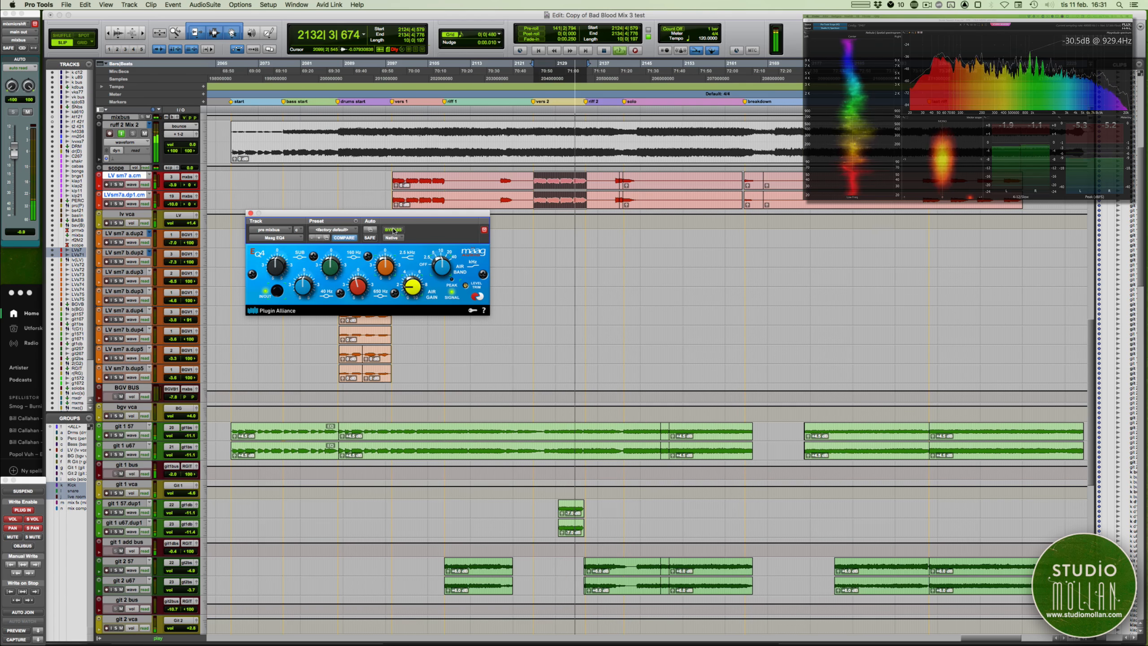
key("space")
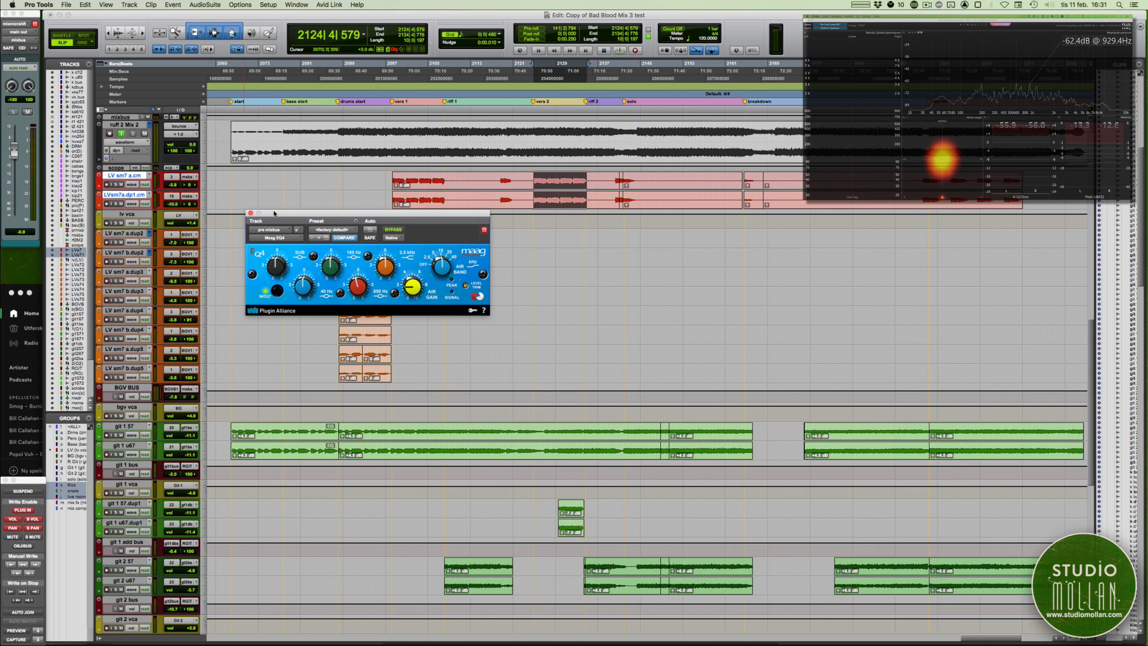
left_click_drag(274, 213, 291, 227)
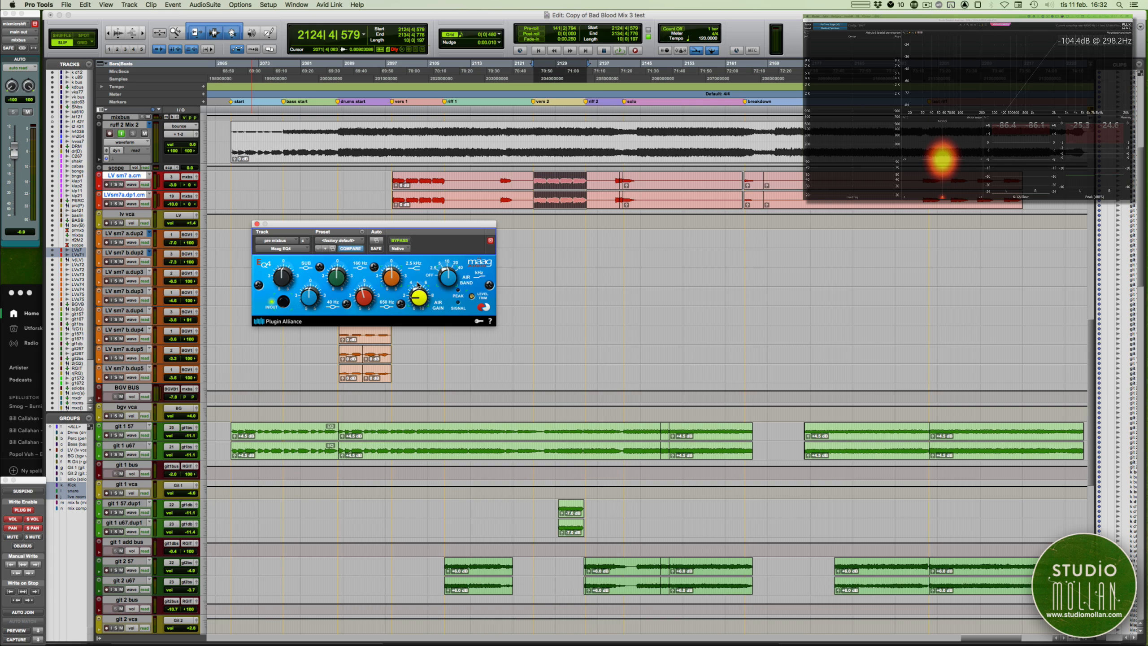
left_click(256, 224)
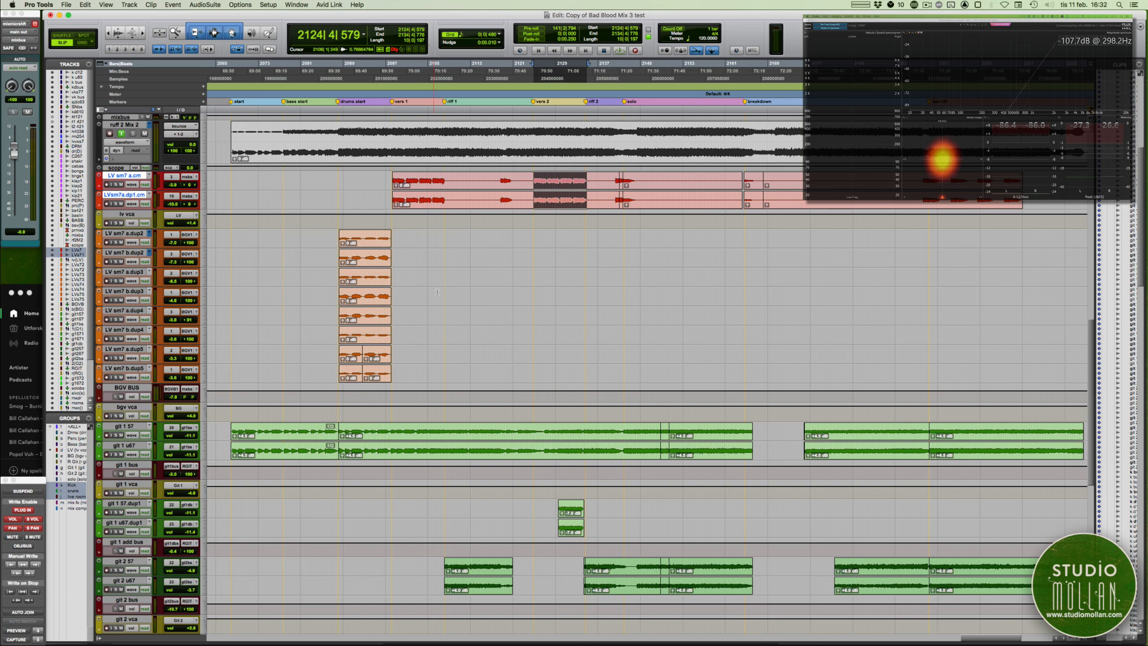
- Play the mix from verse 2, look over the drum, percussion and bass channels in the Mix window, and stop playback
scroll(422, 321, "up", 5)
key("space")
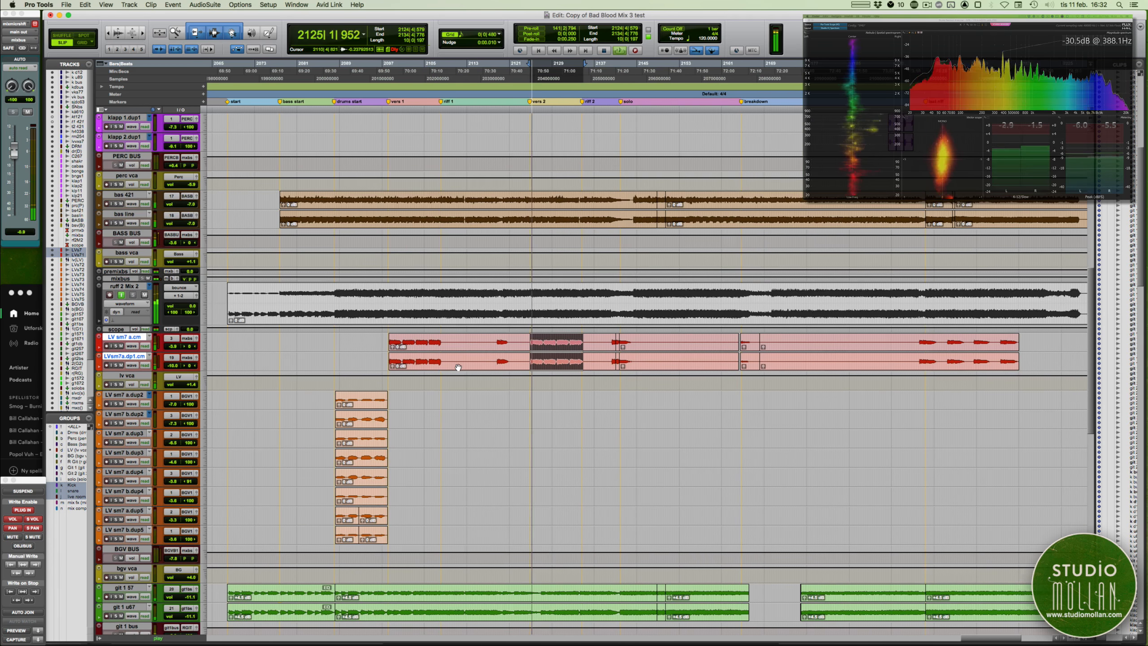
scroll(452, 364, "up", 10)
key("super+equal")
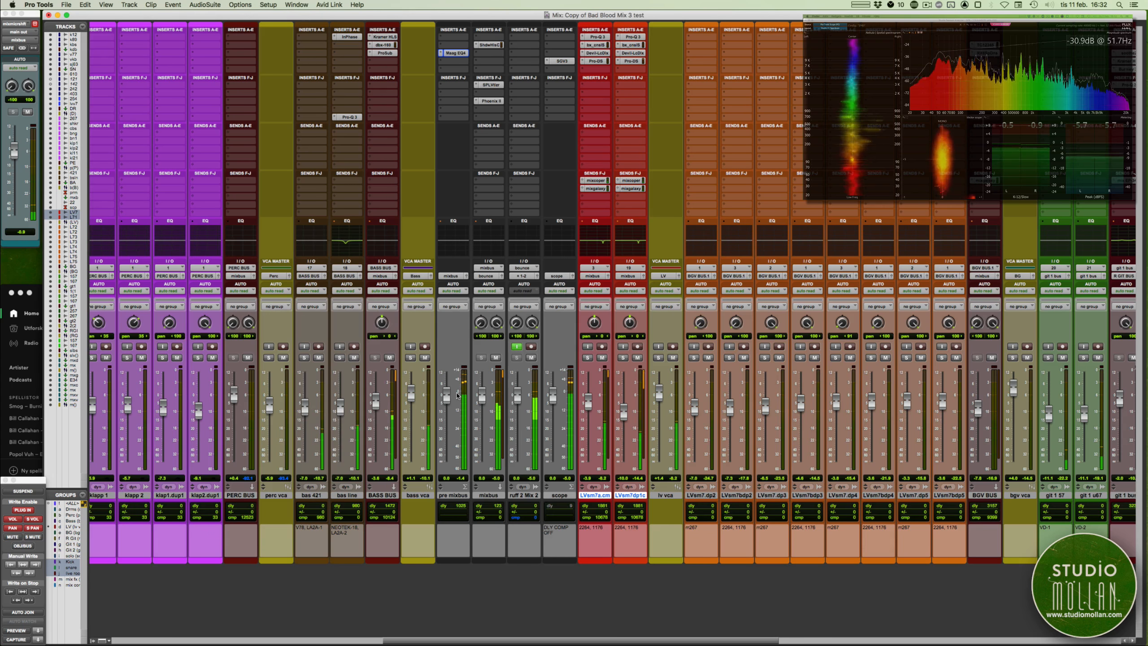
scroll(458, 395, "left", 5)
scroll(456, 396, "left", 10)
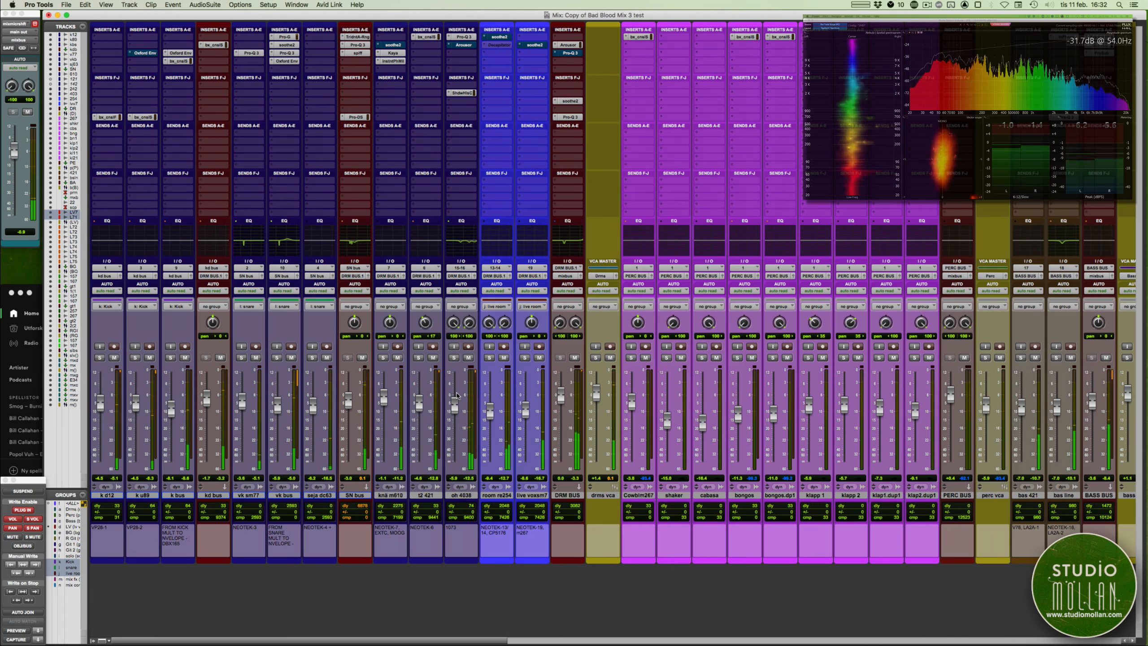
scroll(456, 396, "right", 1)
scroll(456, 396, "right", 3)
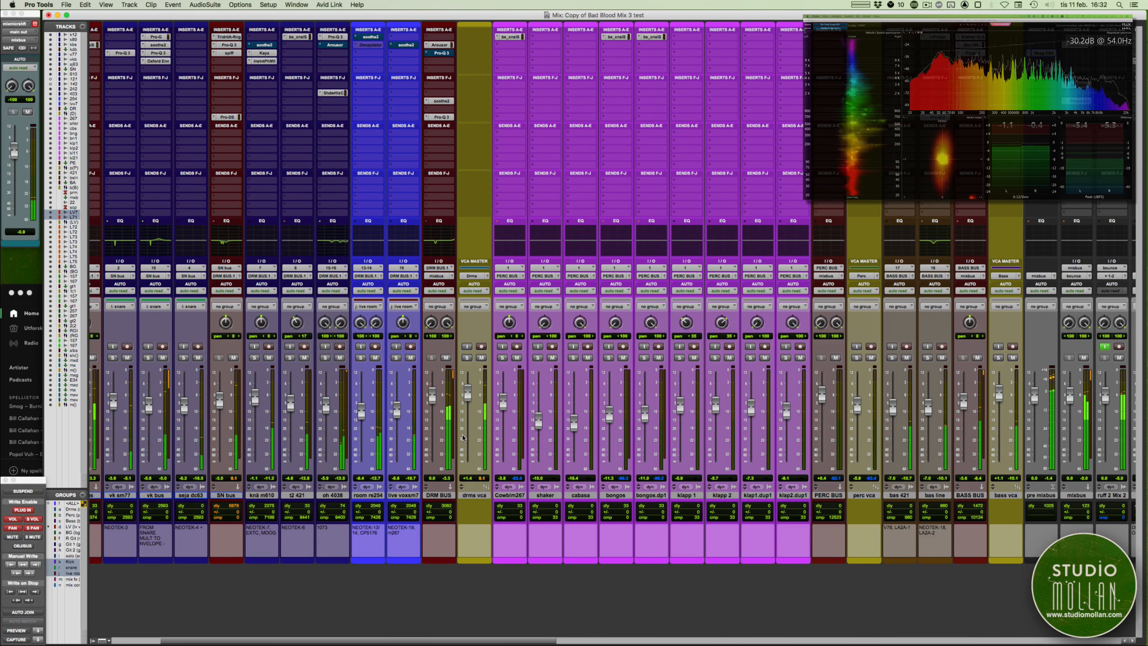
scroll(449, 420, "left", 4)
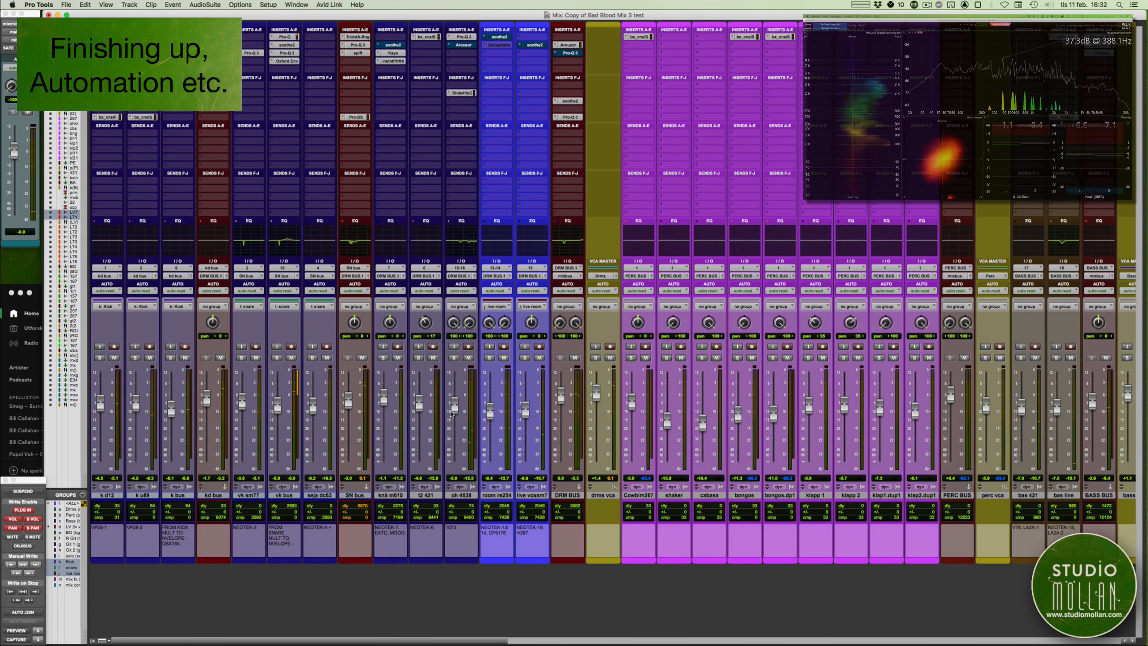
scroll(450, 416, "right", 15)
- Switch to the Edit window and place the edit cursor just before the start marker beside the git 1 tracks
key("super+equal")
scroll(454, 294, "down", 3)
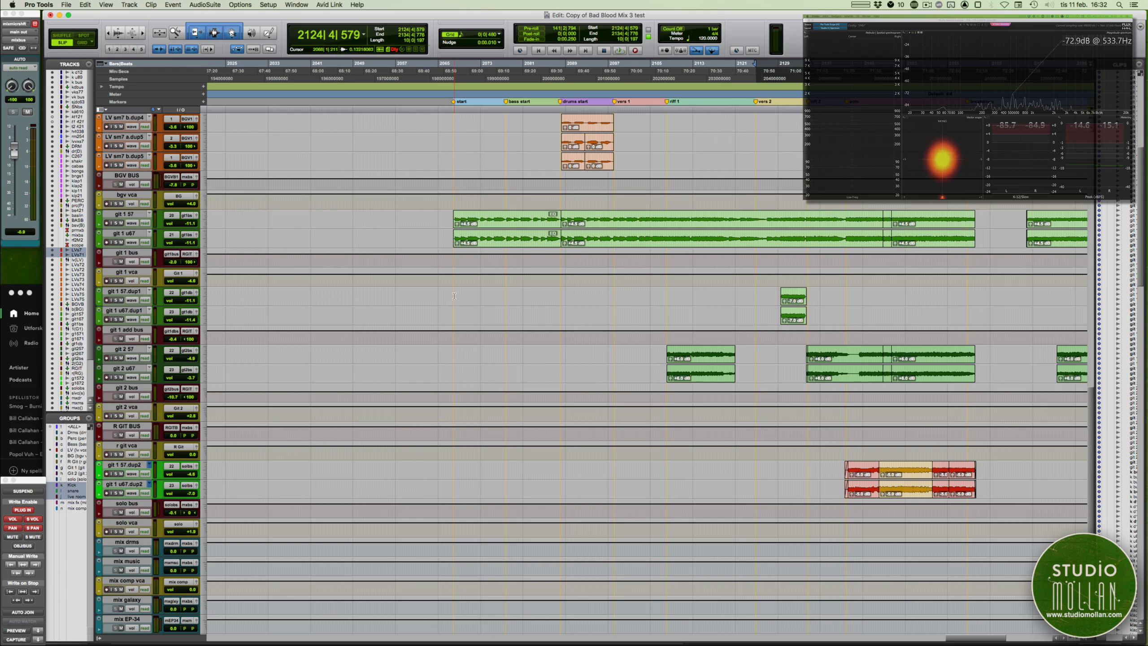
left_click(454, 296)
scroll(456, 294, "right", 5)
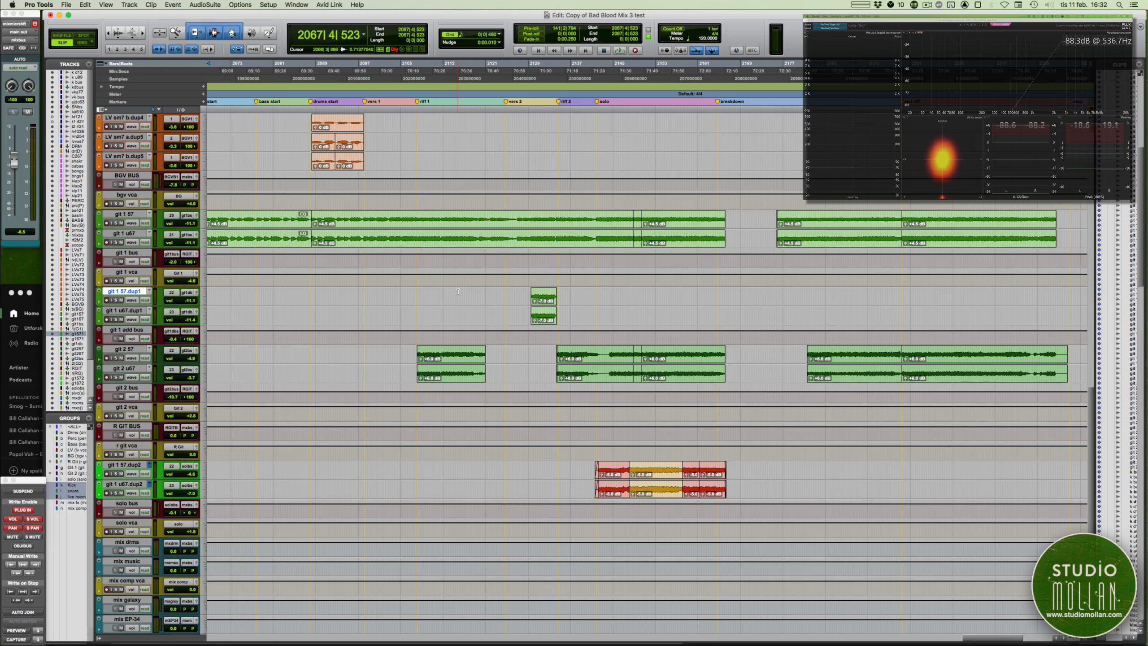
scroll(457, 291, "left", 8)
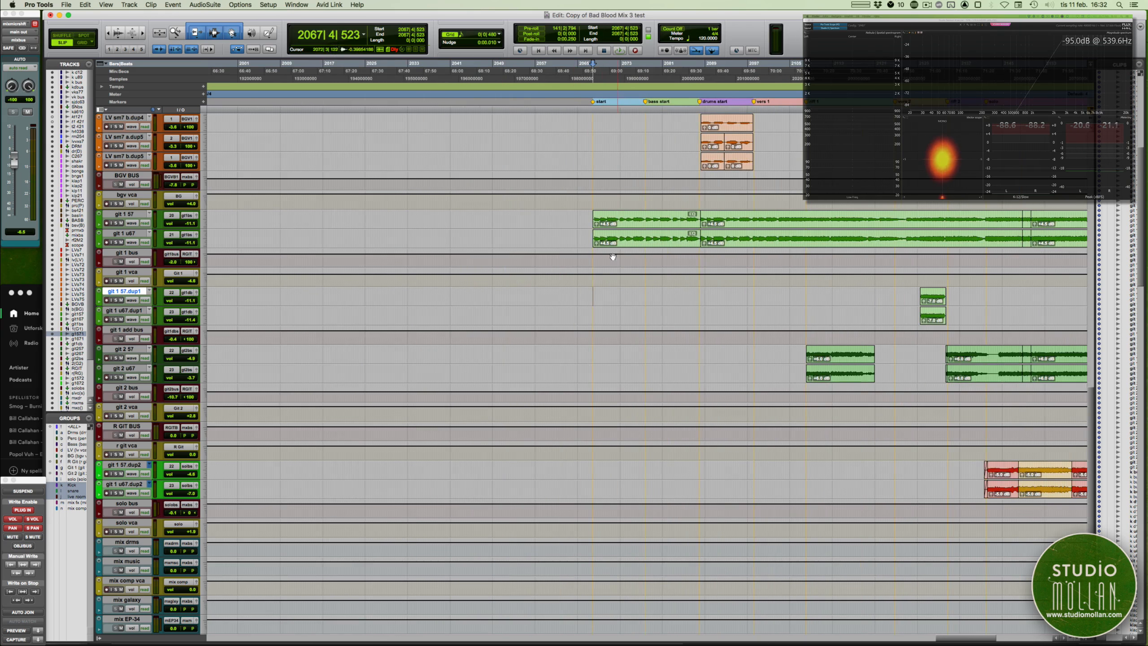
scroll(617, 260, "up", 1)
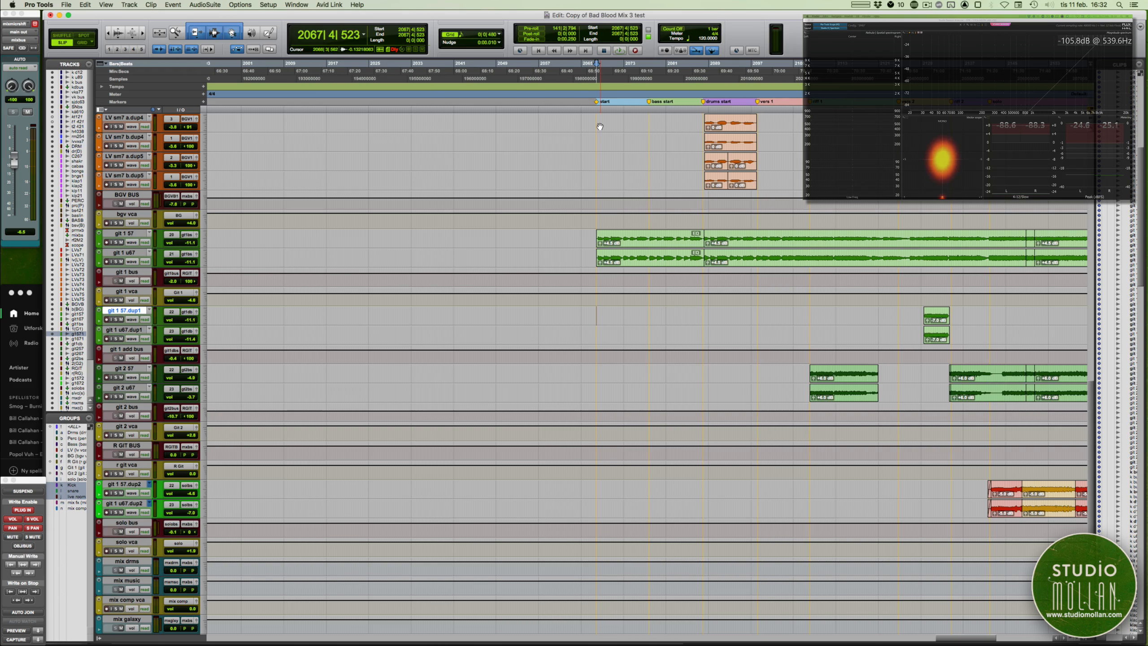
left_click(594, 280)
- Select the git 1 bus, expand its automation lane, and set the lane to display pan
left_click(114, 273)
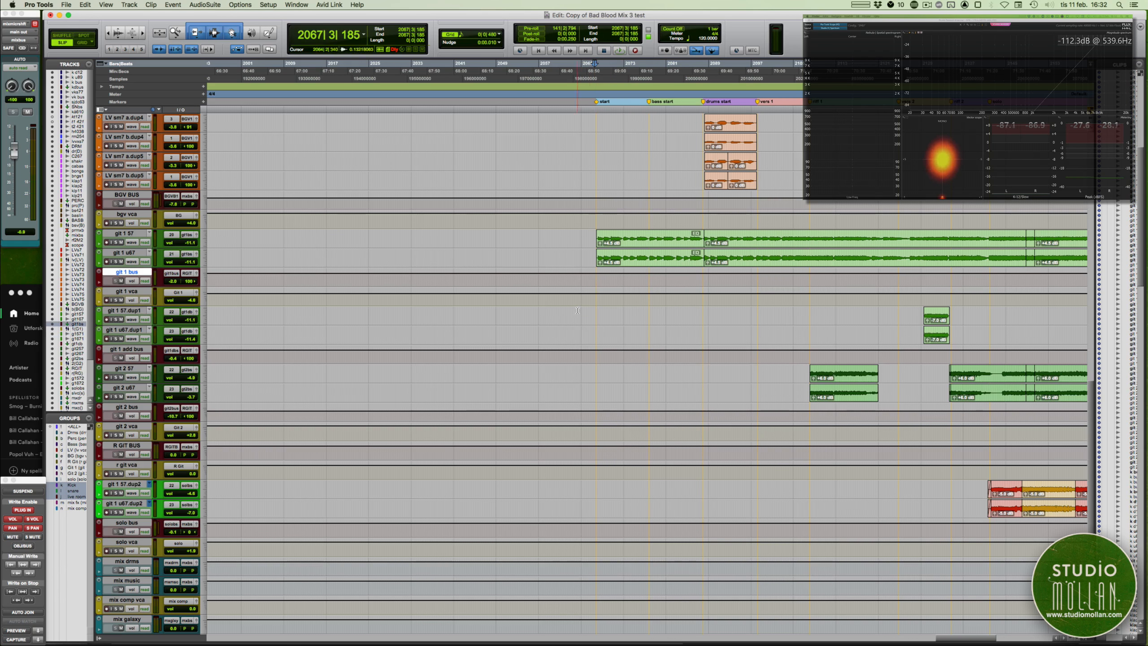
left_click(99, 281)
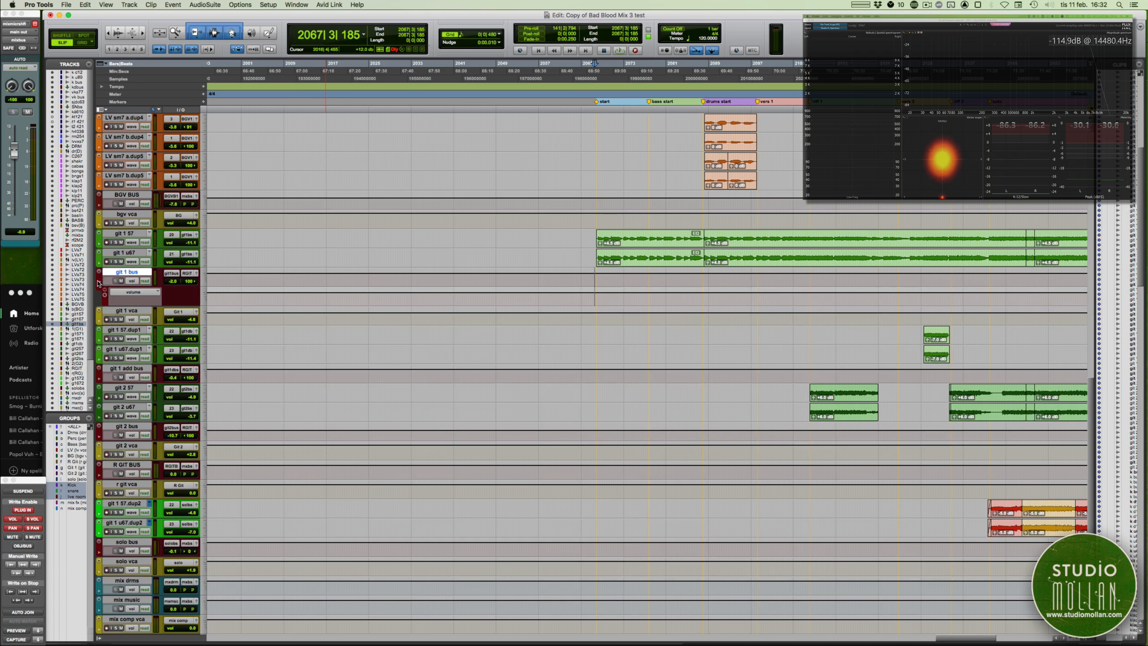
left_click(128, 292)
left_click(136, 313)
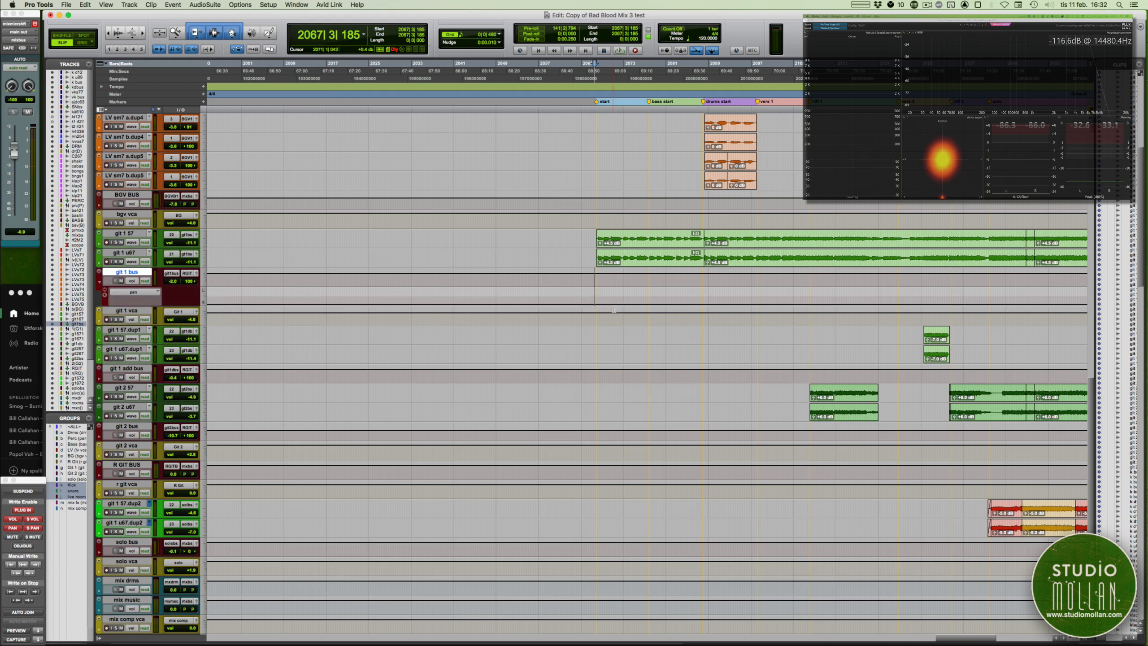
- Set the git 1 bus automation mode to latch and play the song intro from just before the start marker, checking the other tracks
left_click(592, 281)
key("space")
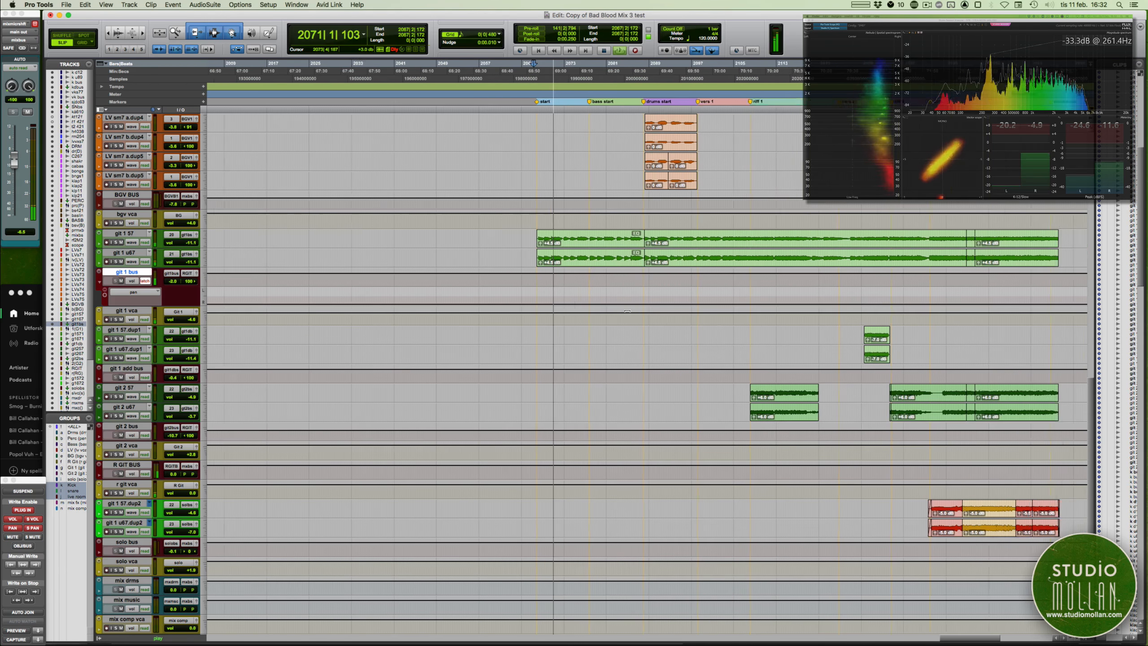
scroll(627, 311, "right", 5)
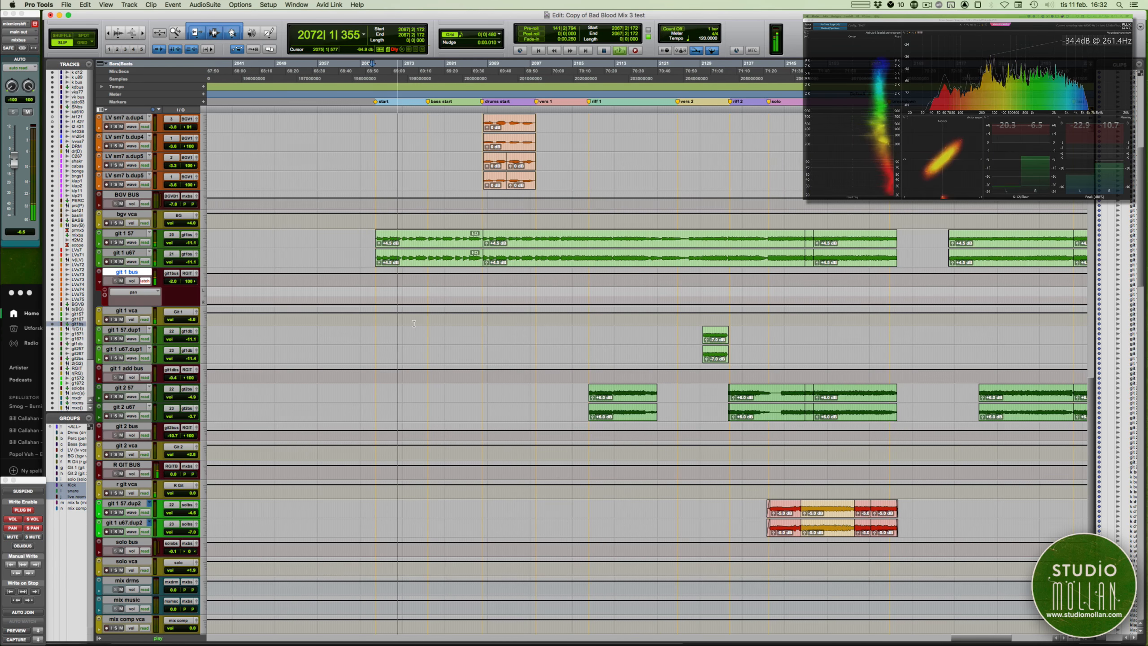
scroll(414, 323, "right", 2)
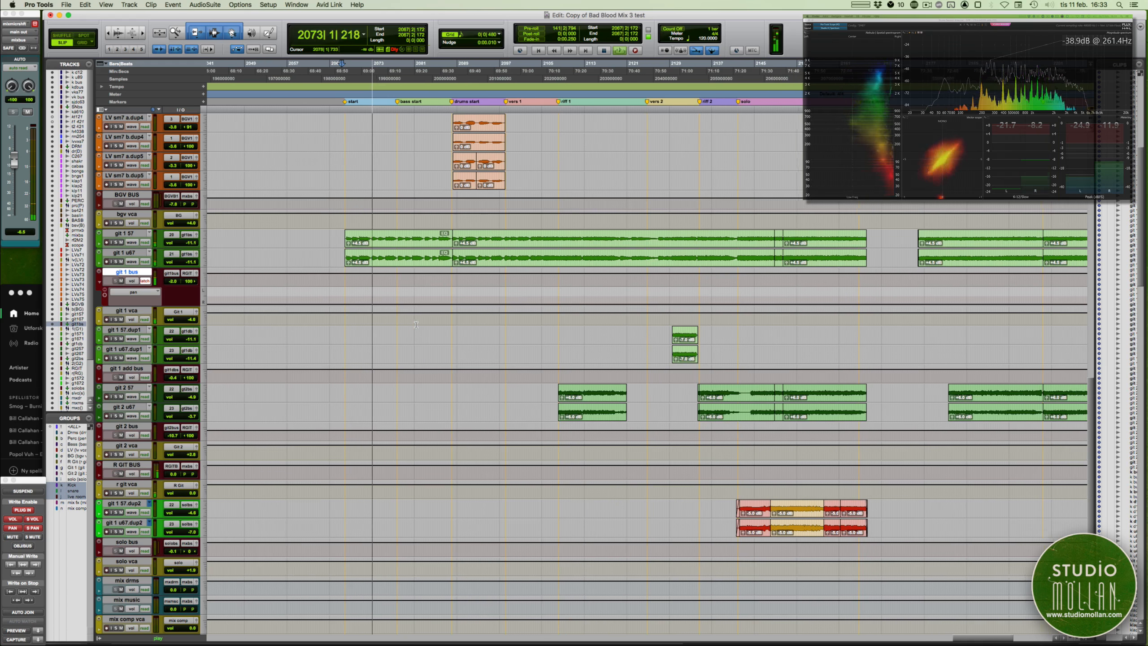
scroll(415, 324, "right", 2)
scroll(501, 333, "up", 5)
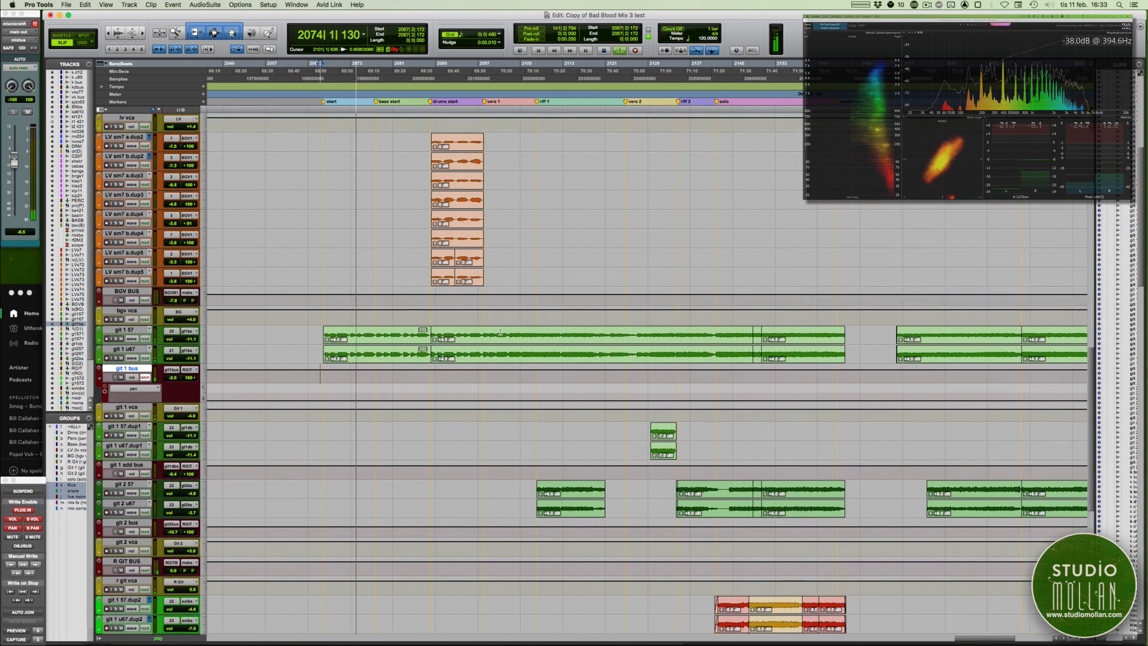
scroll(500, 332, "up", 10)
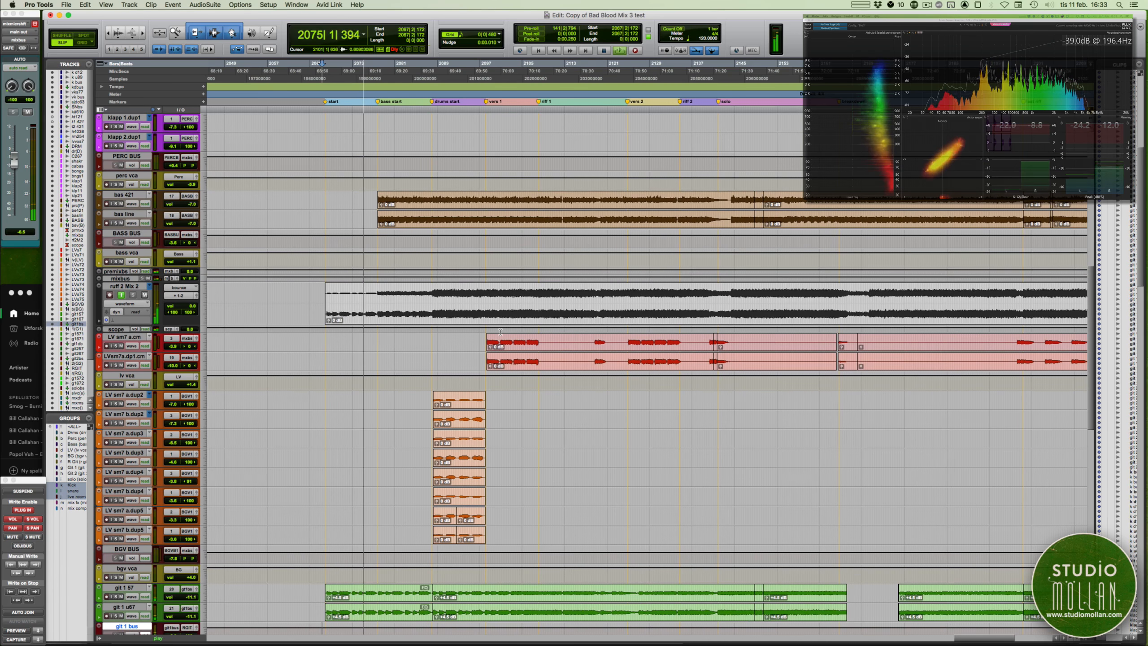
scroll(500, 332, "down", 3)
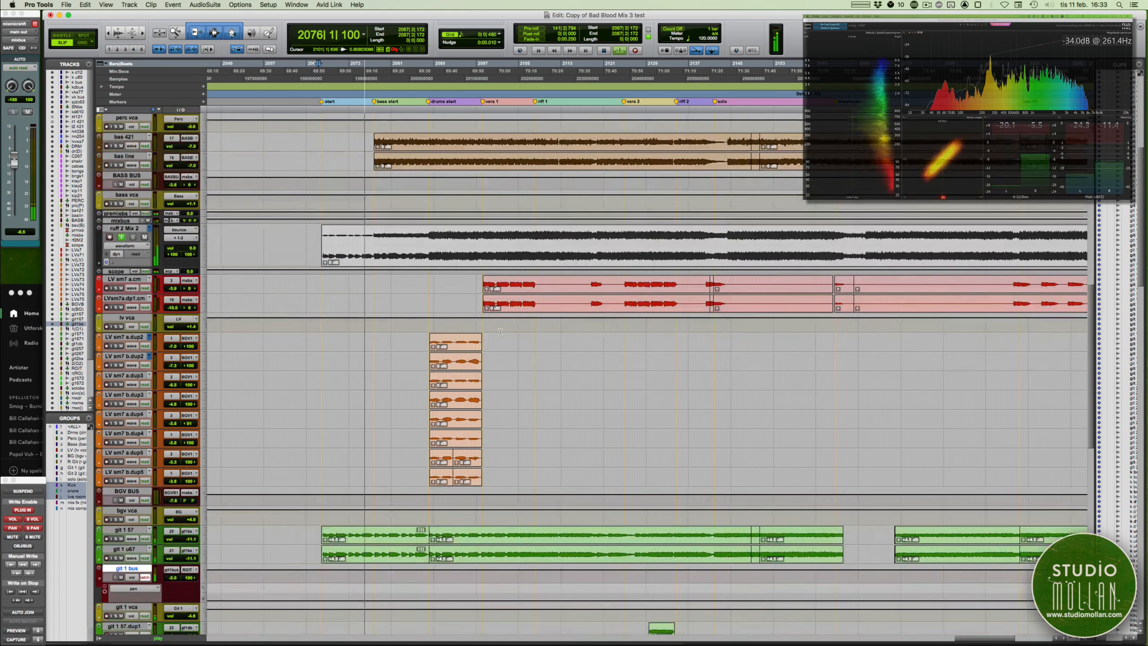
scroll(501, 332, "down", 8)
key("super+equal")
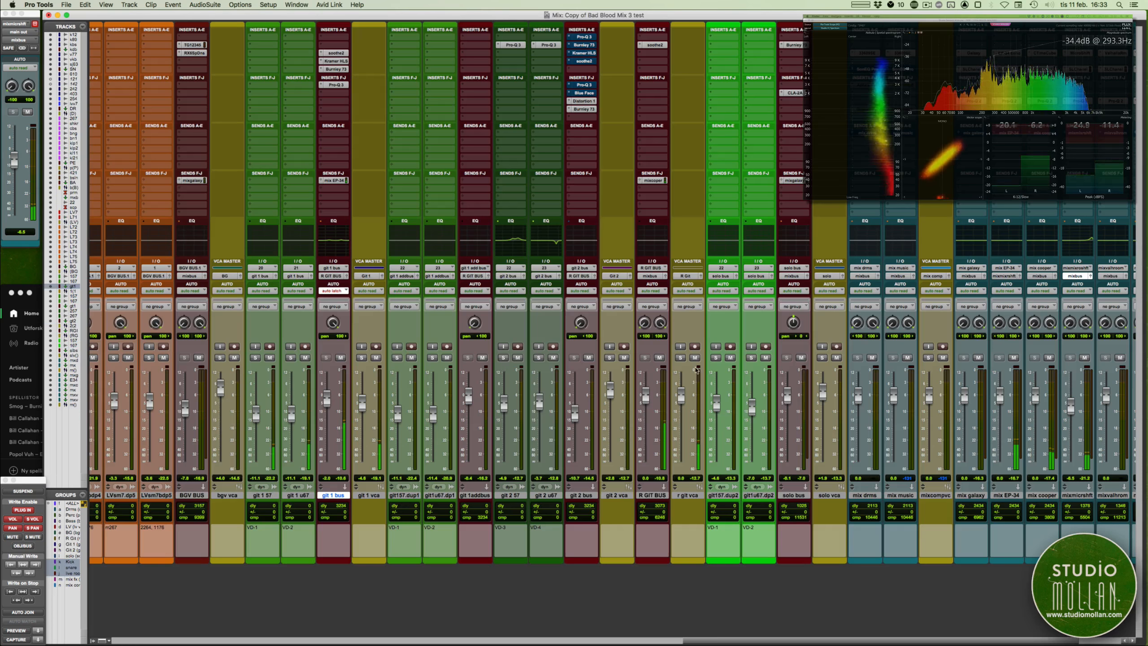
key("super+equal")
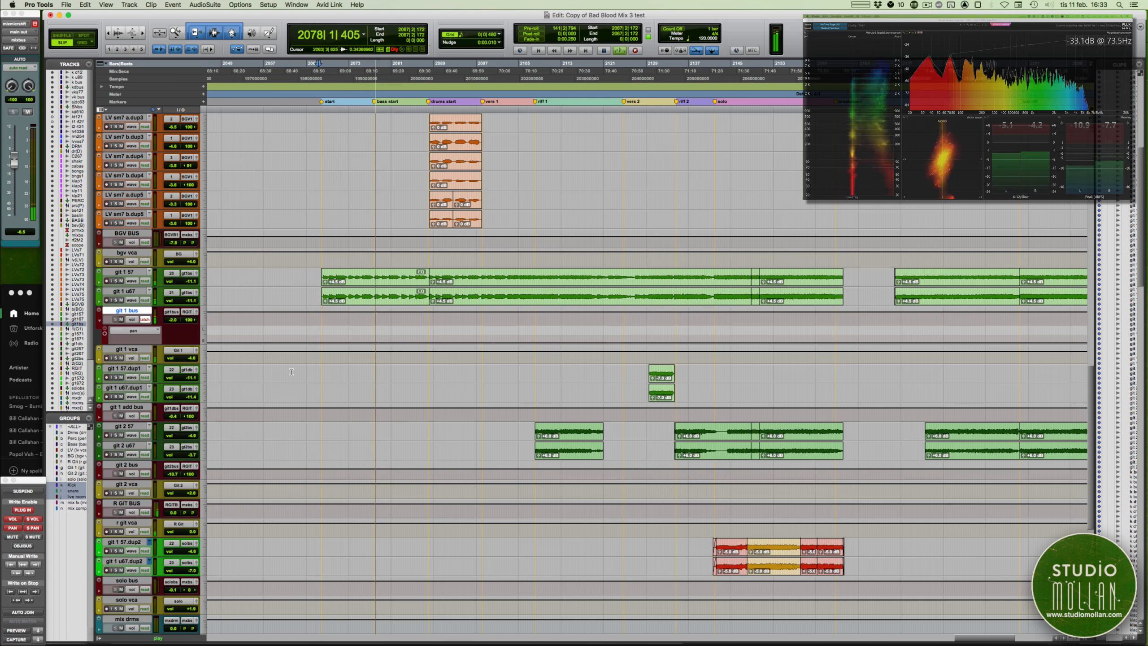
- Pan the git 1 bus to the centre during playback and select its range from the song start to just before riff 1
left_click(196, 312)
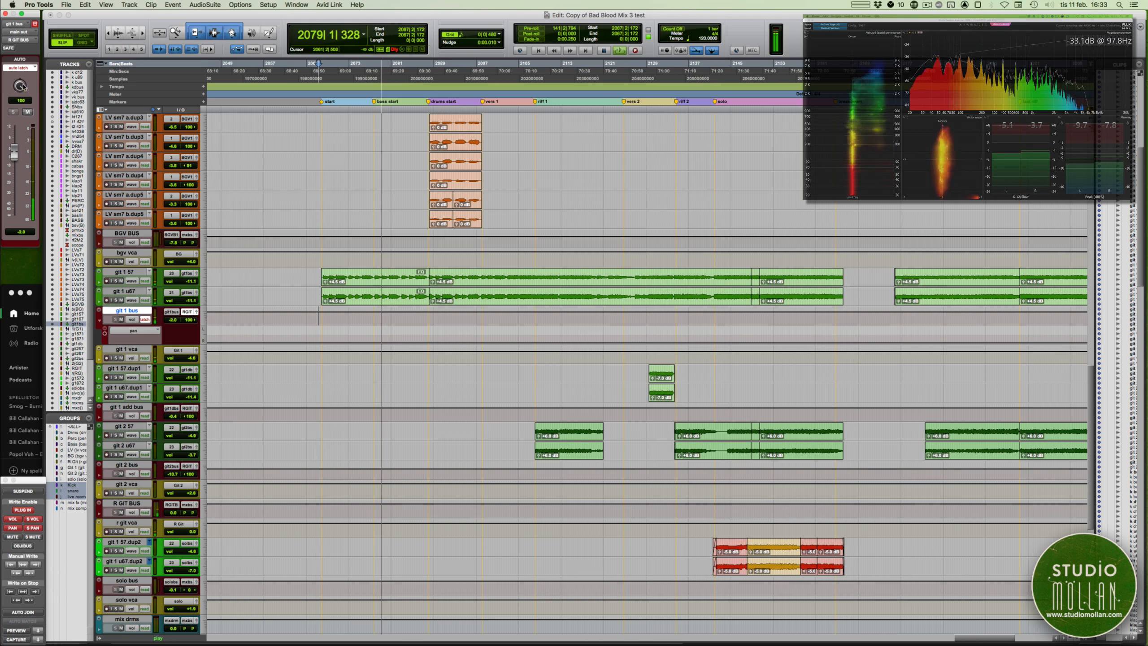
left_click_drag(19, 85, 16, 119)
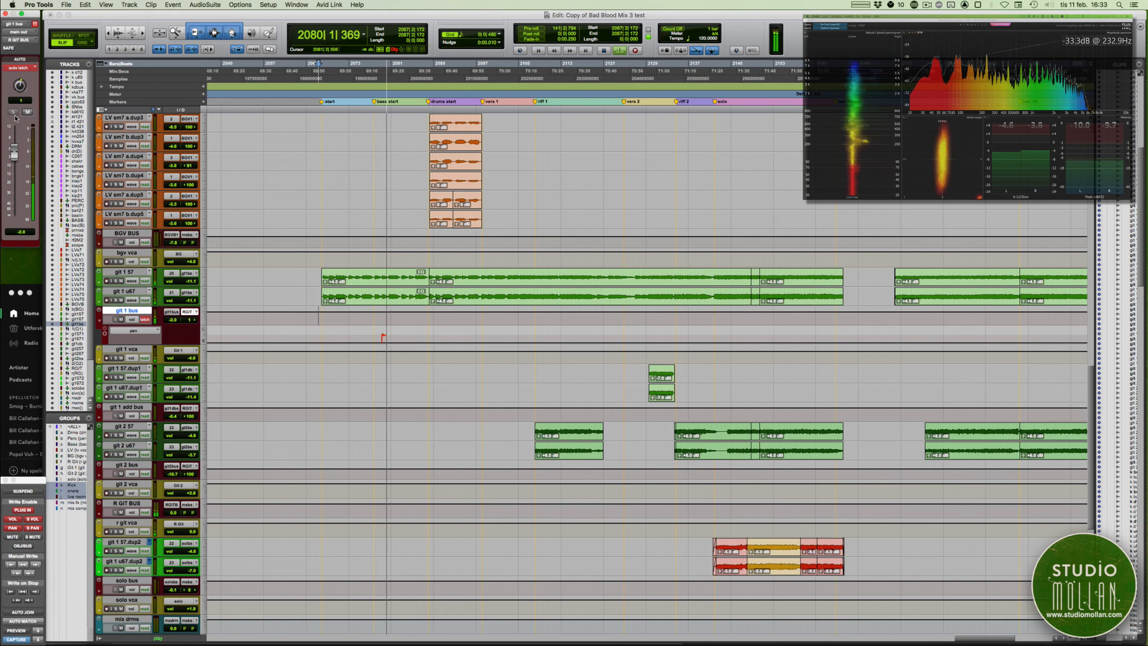
left_click_drag(18, 76, 18, 75)
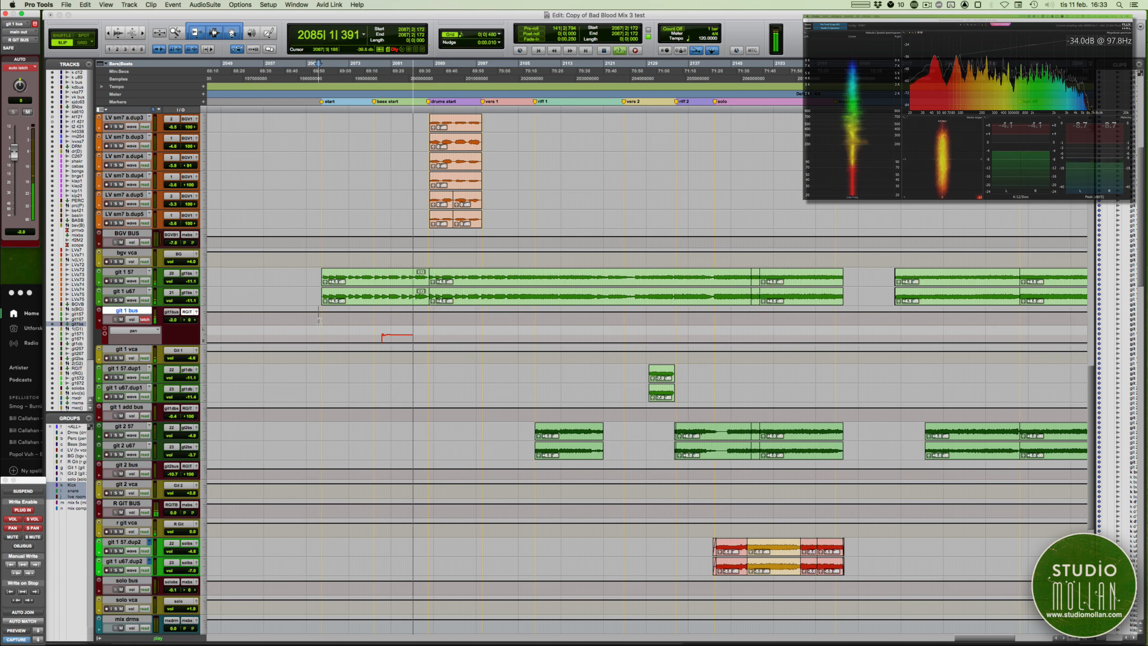
left_click_drag(320, 317, 428, 320)
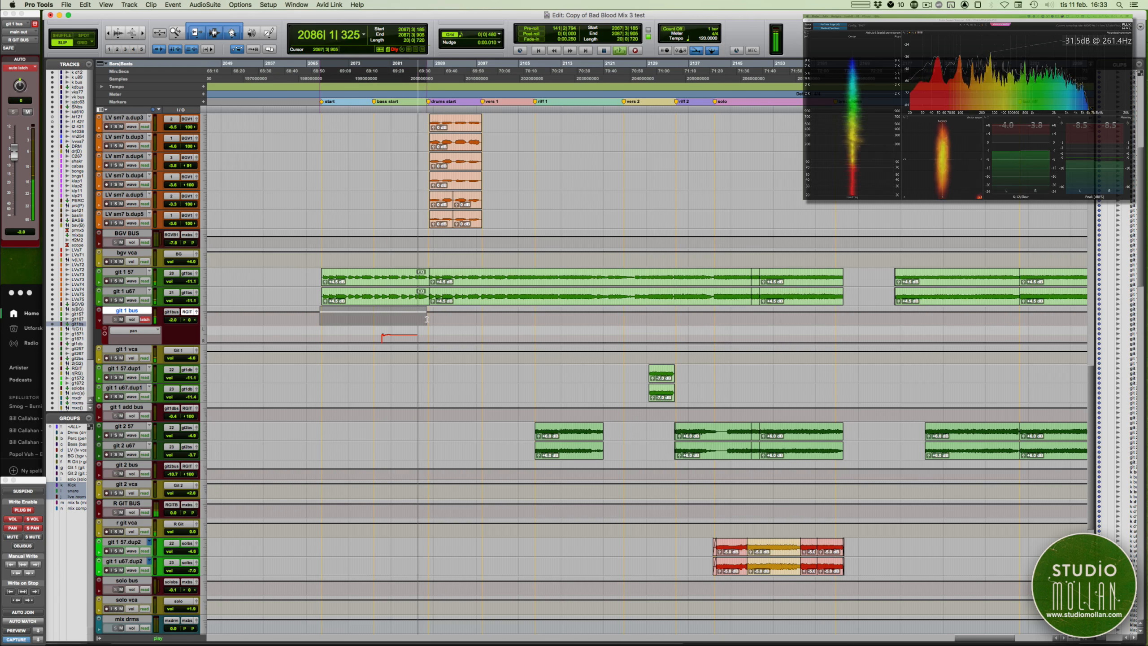
left_click_drag(468, 317, 523, 317)
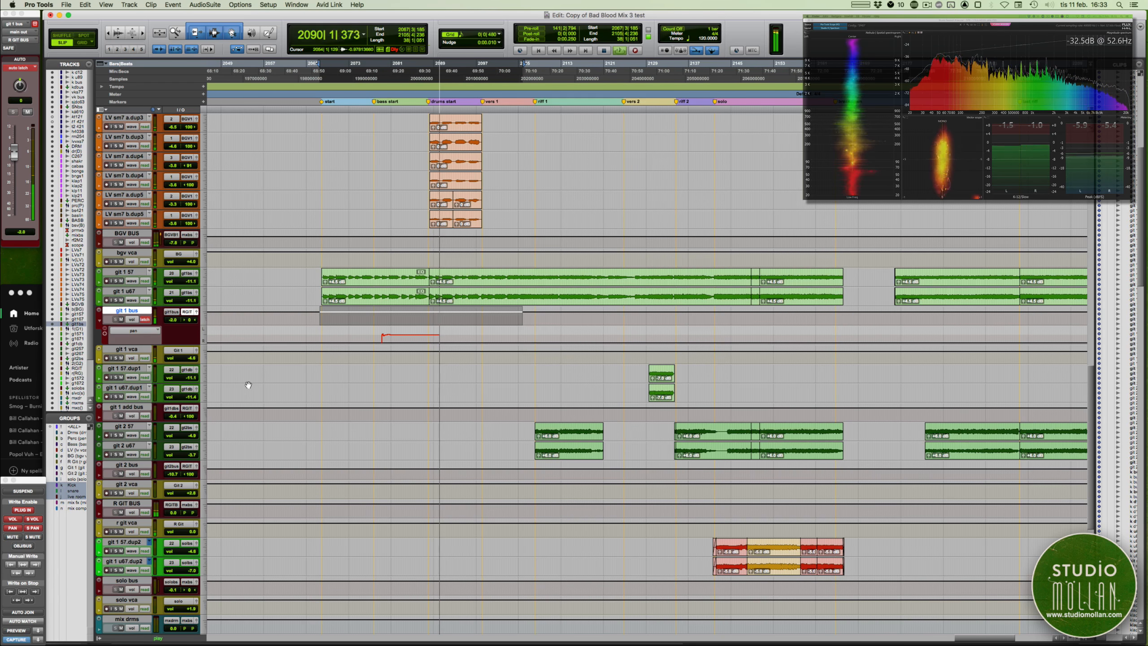
- Try writing the git 1 bus pan value across the entire timeline, stop playback, and undo the automation pass
key("super+slash")
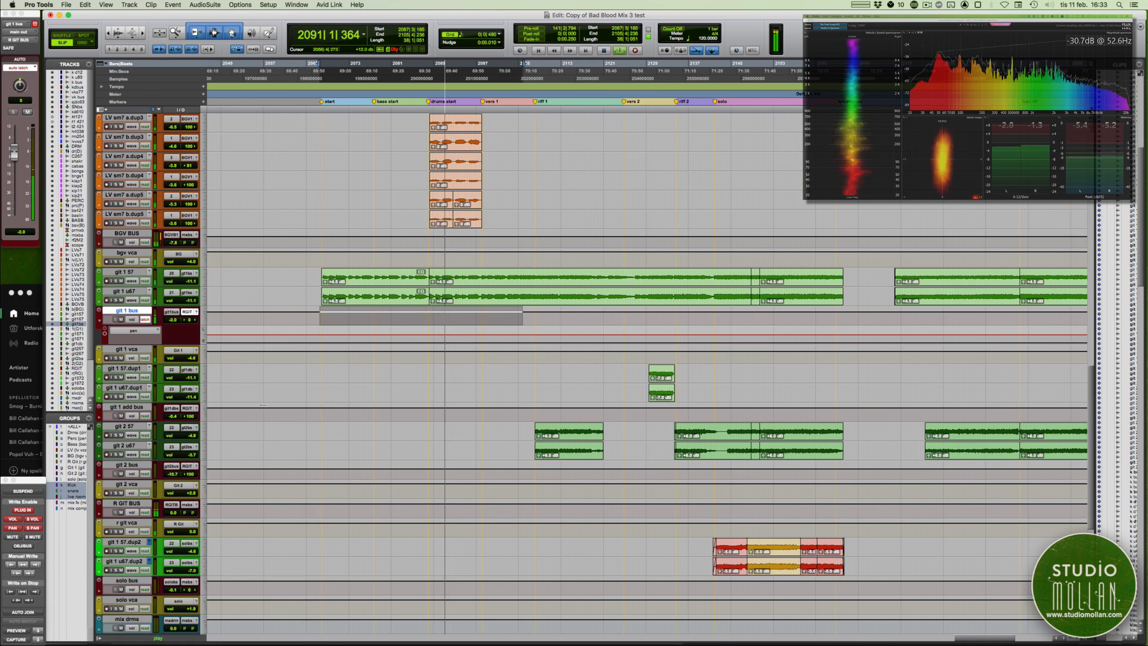
key("space")
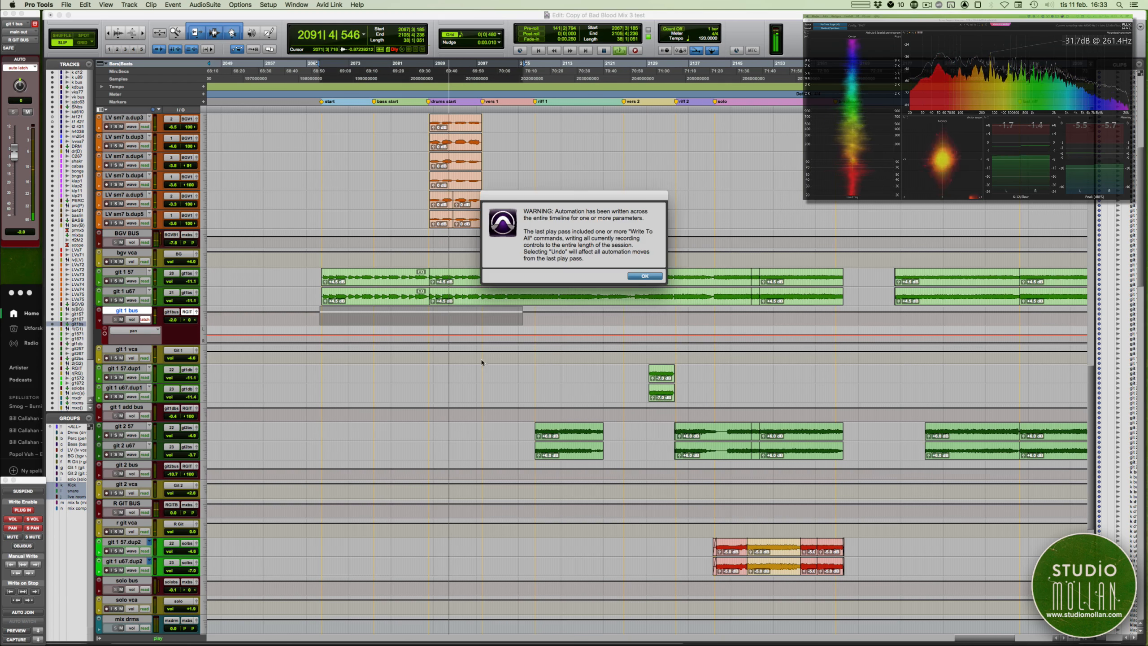
key("Return")
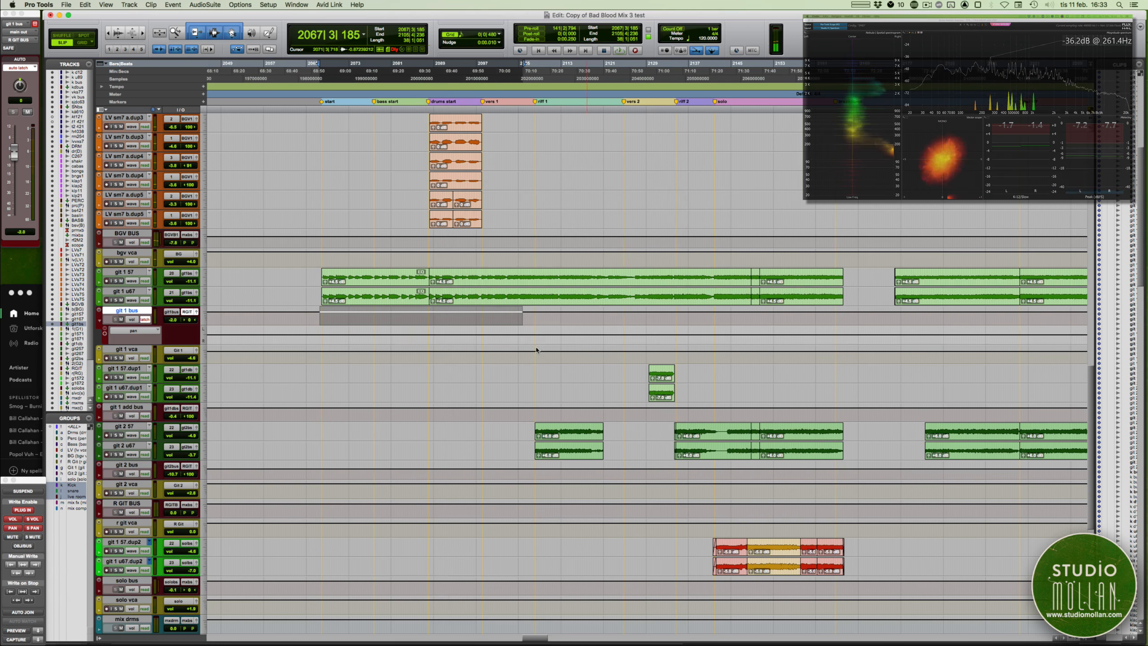
key("super+z")
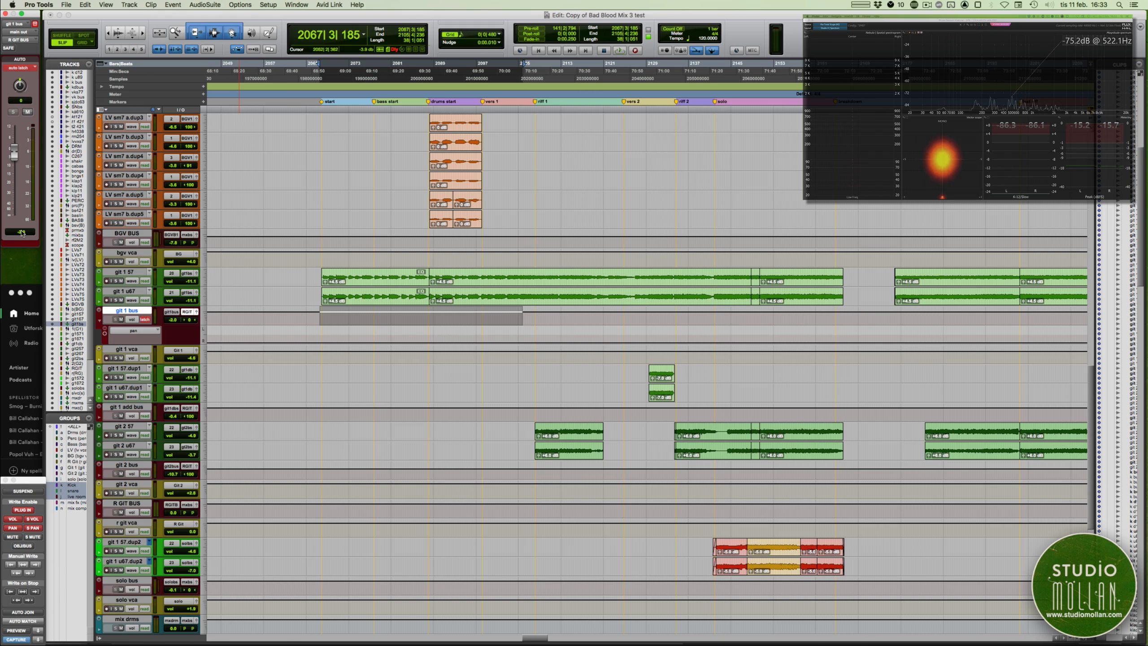
- Write the centred pan to the selected range of the git 1 bus and play the pan change at the song start
key("alt+super+slash")
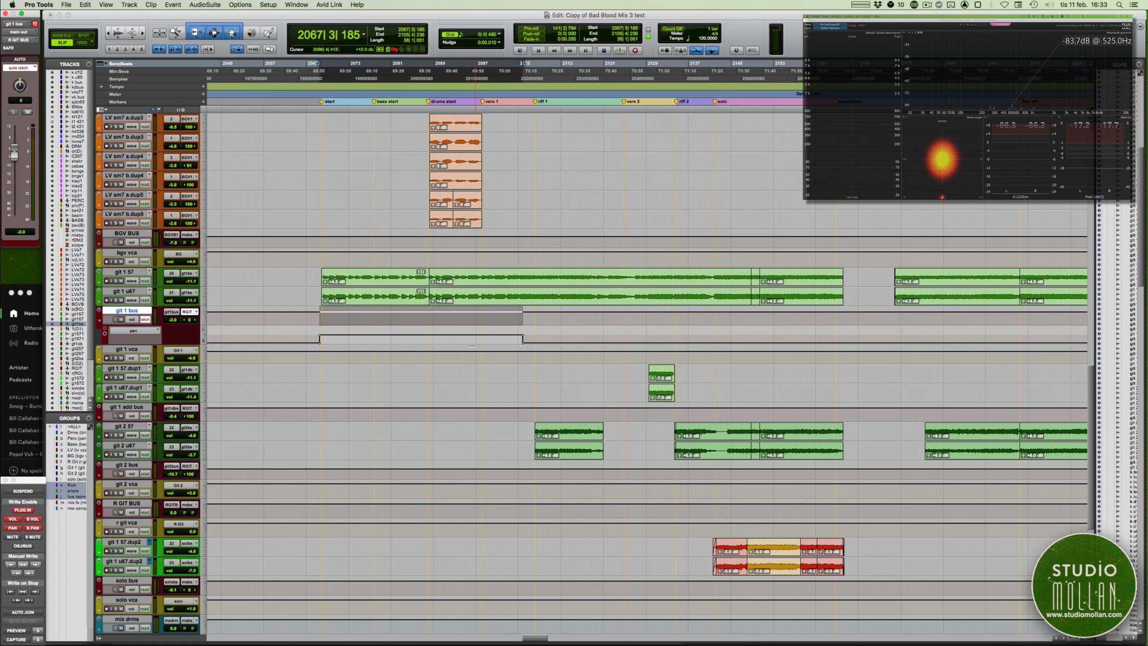
left_click(494, 344)
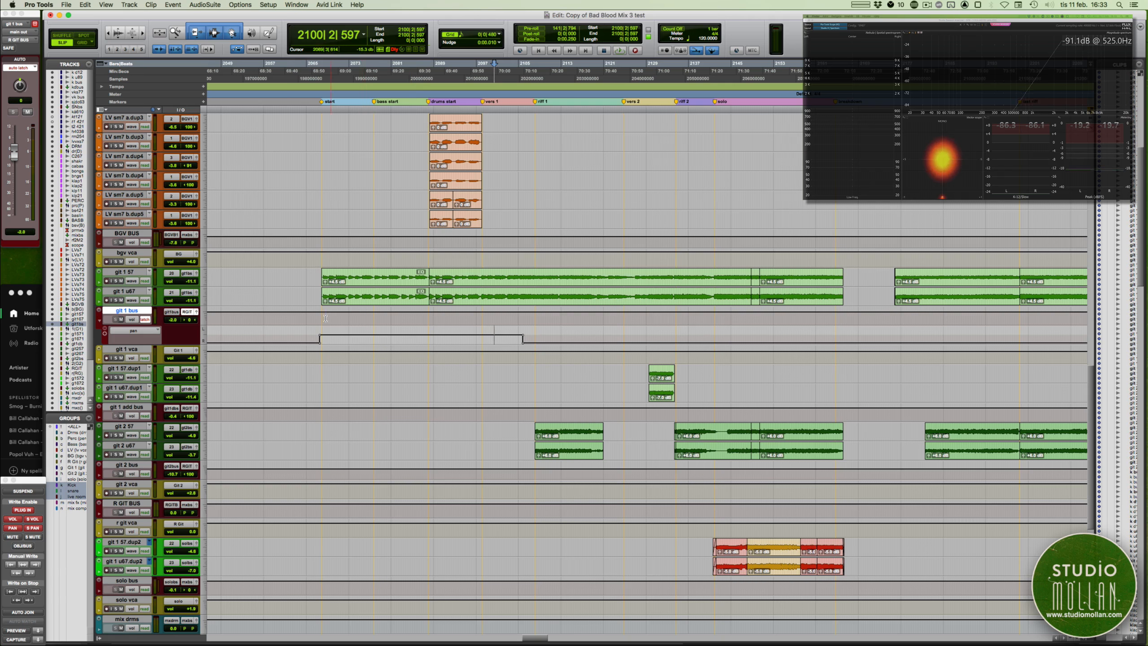
key("t")
key("t")
scroll(324, 319, "right", 6)
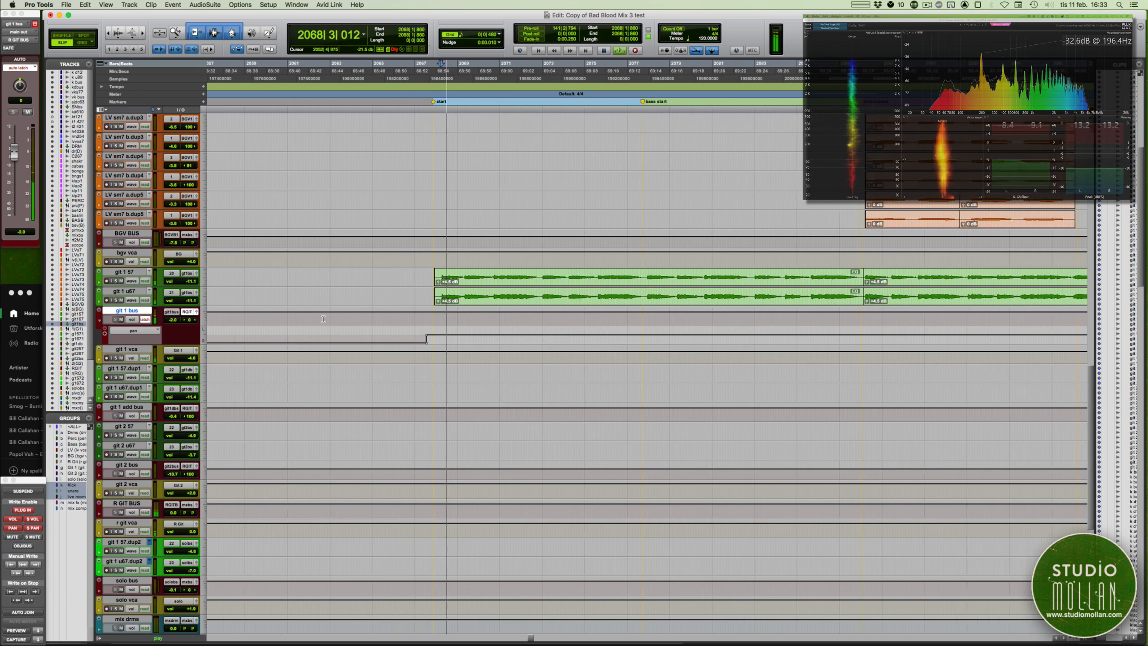
scroll(349, 321, "right", 2)
key("space")
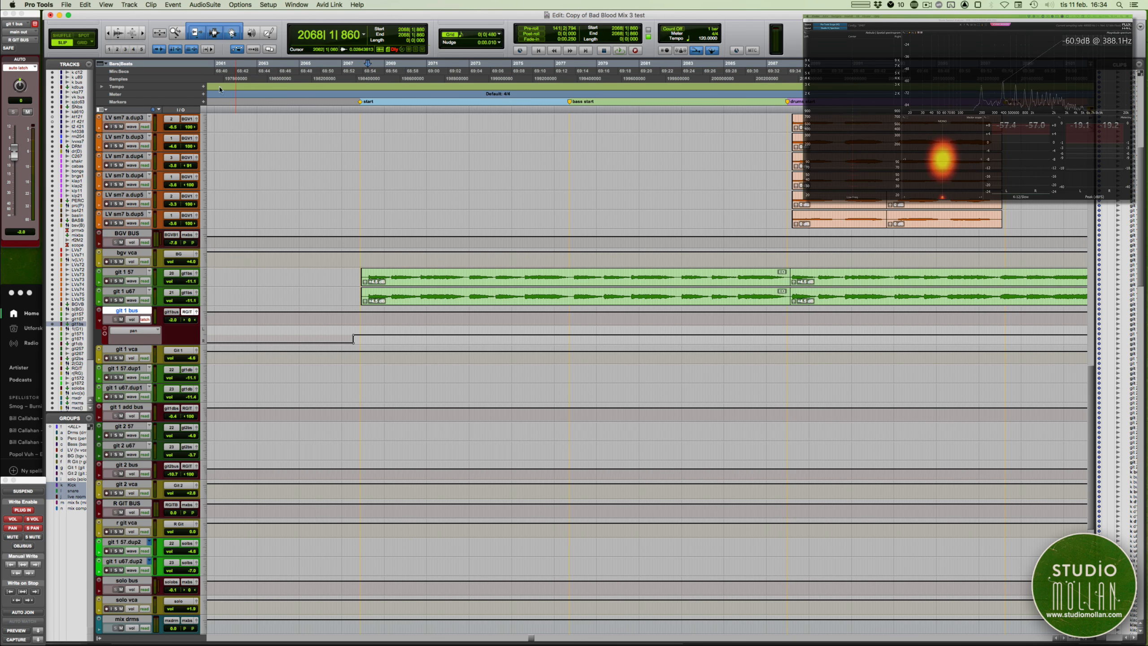
- Review the git 1 bus pan automation across the intro and verse 1, playing the song from the drums start marker
key("r")
key("r")
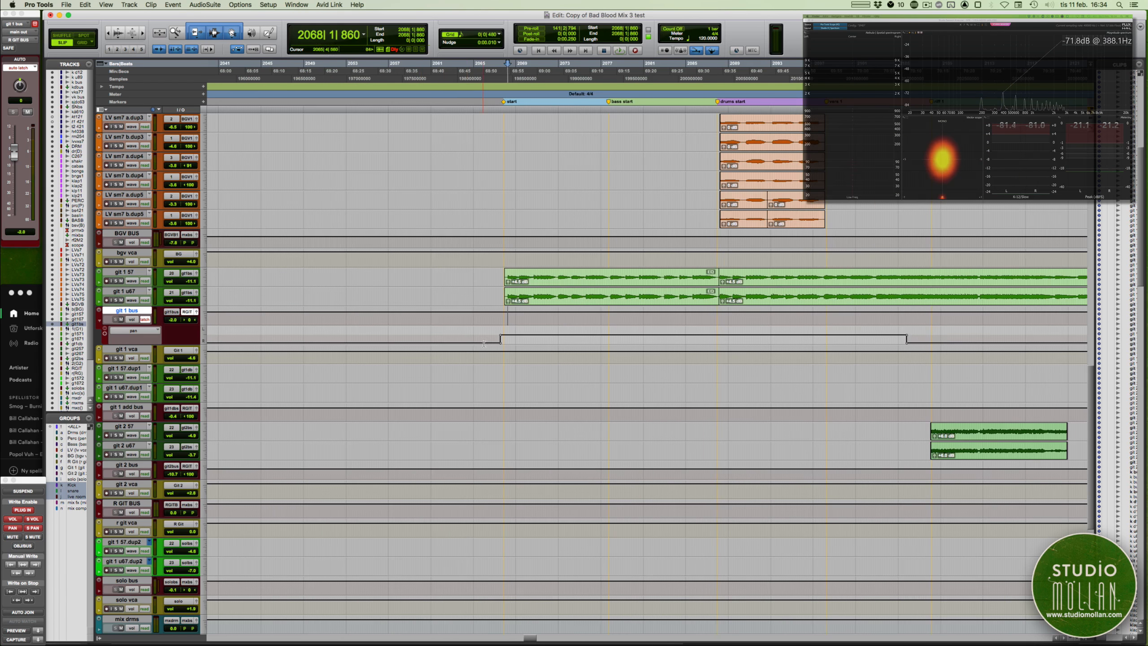
scroll(420, 304, "right", 6)
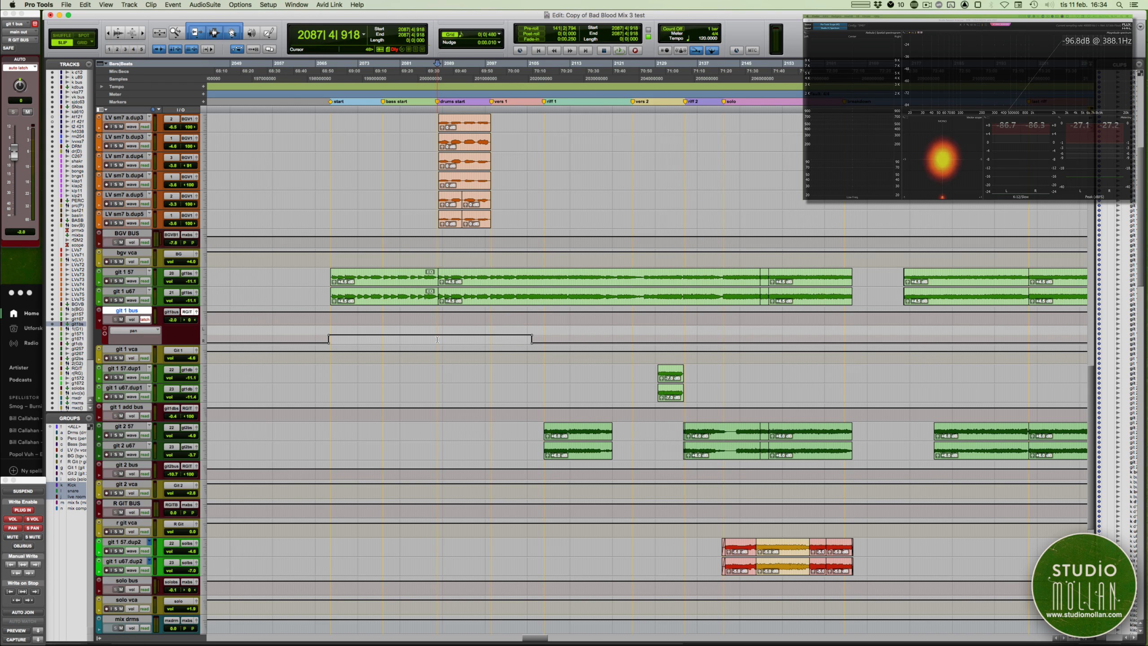
key("space")
key("t")
key("t")
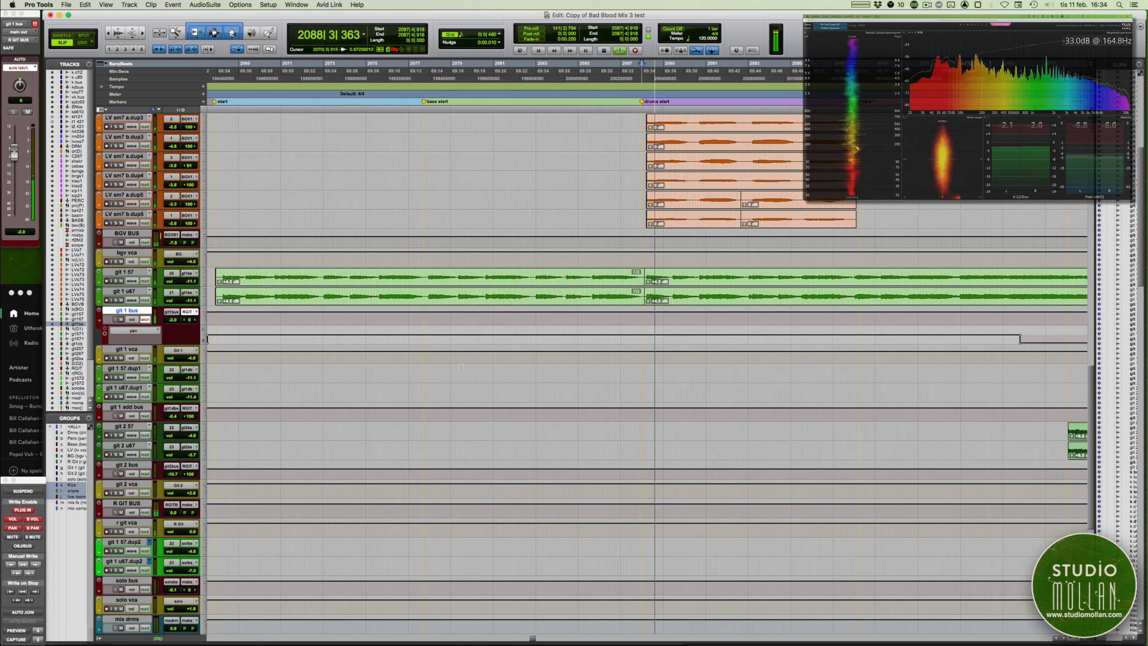
key("r")
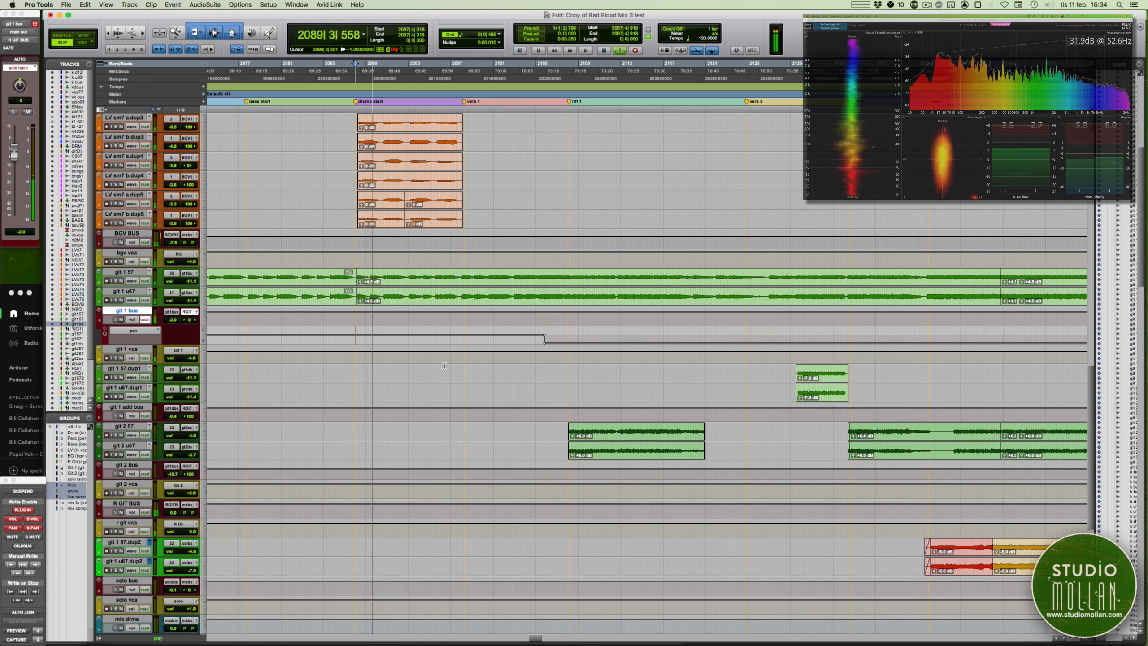
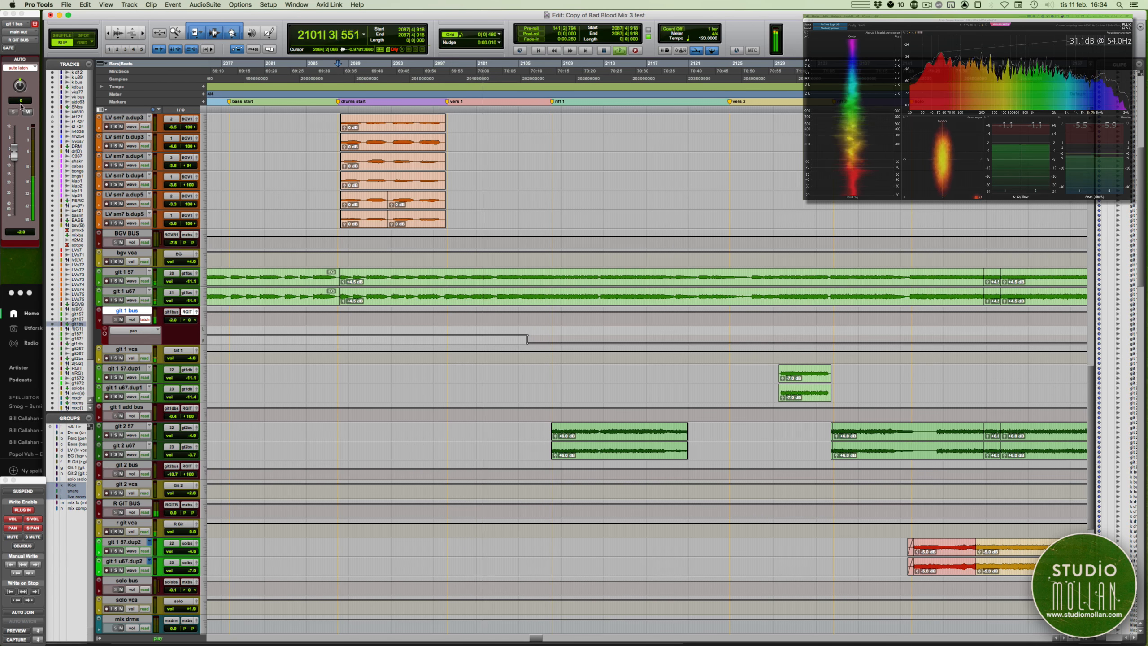
- Latch the git 1 bus volume at its current level during verse 1 playback and stop just before riff 1
left_click(14, 153)
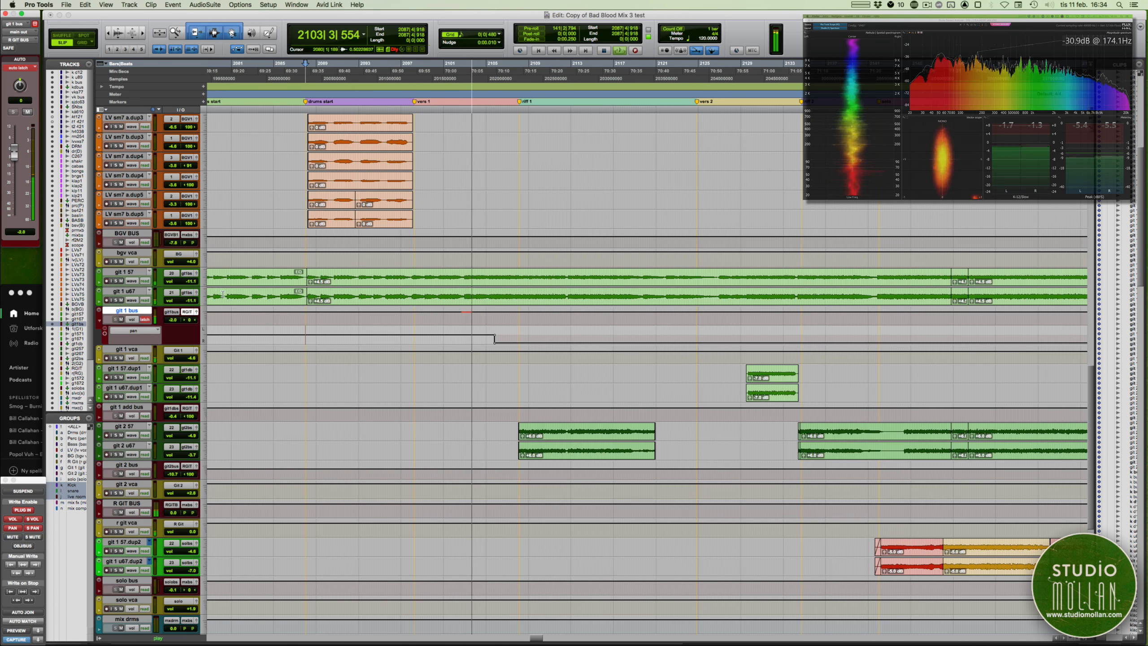
key("super+bracketright")
key("super+bracketright")
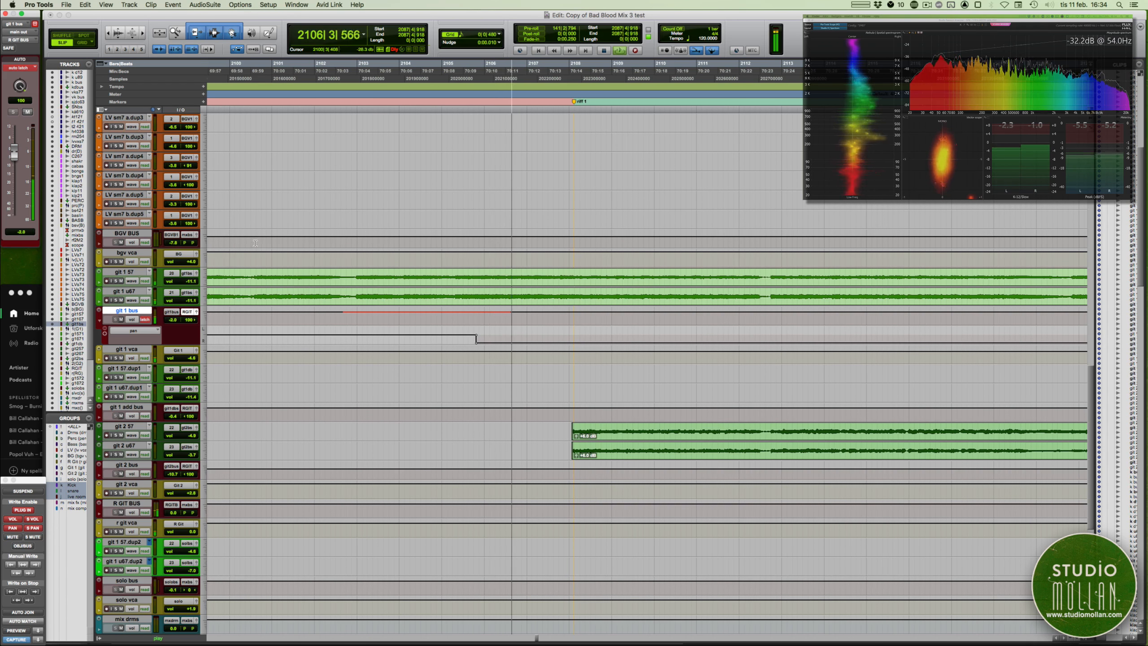
key("space")
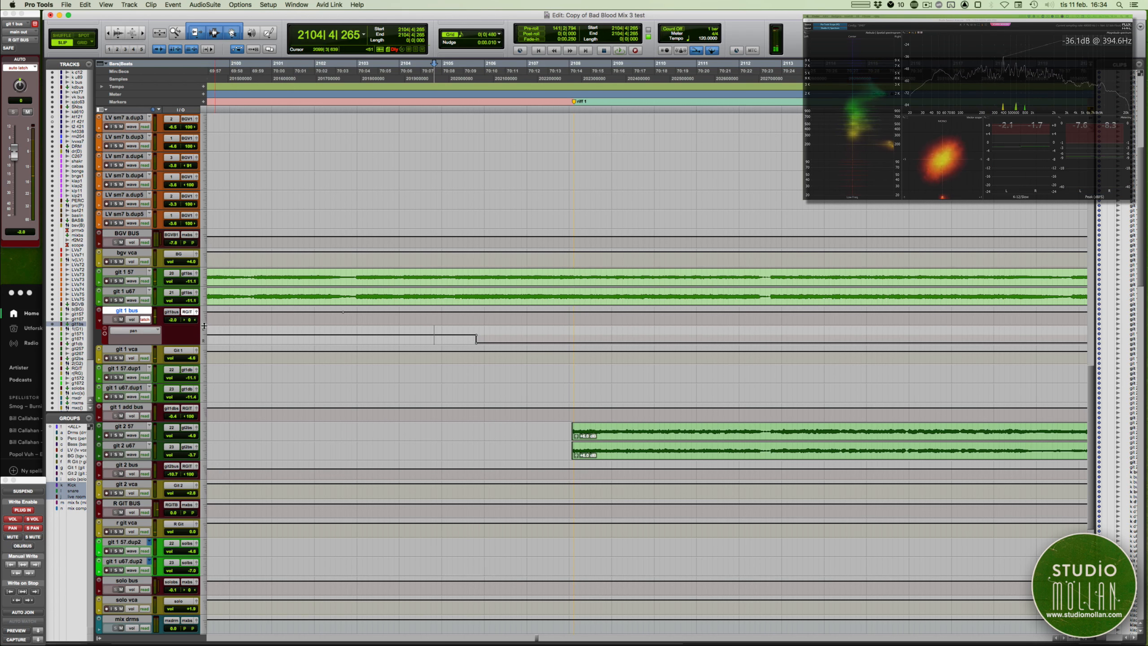
- Hold the git 1 bus pan centred during playback until just after riff 1 starts, release it, and nudge the pan transition earlier
key("space")
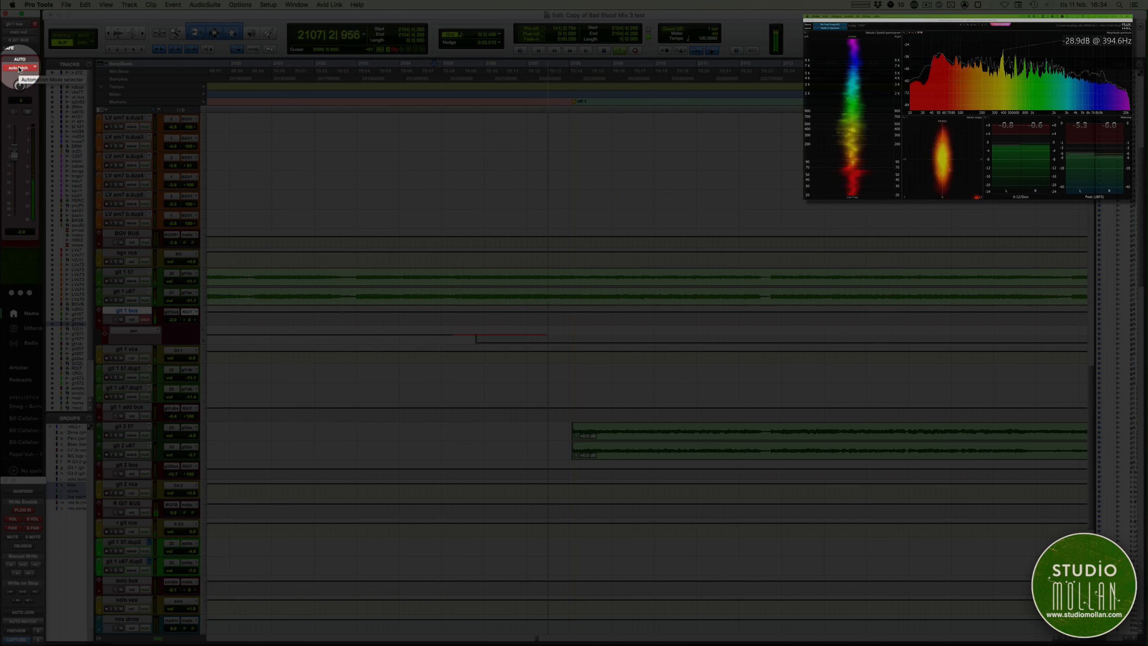
left_click(18, 69, "super")
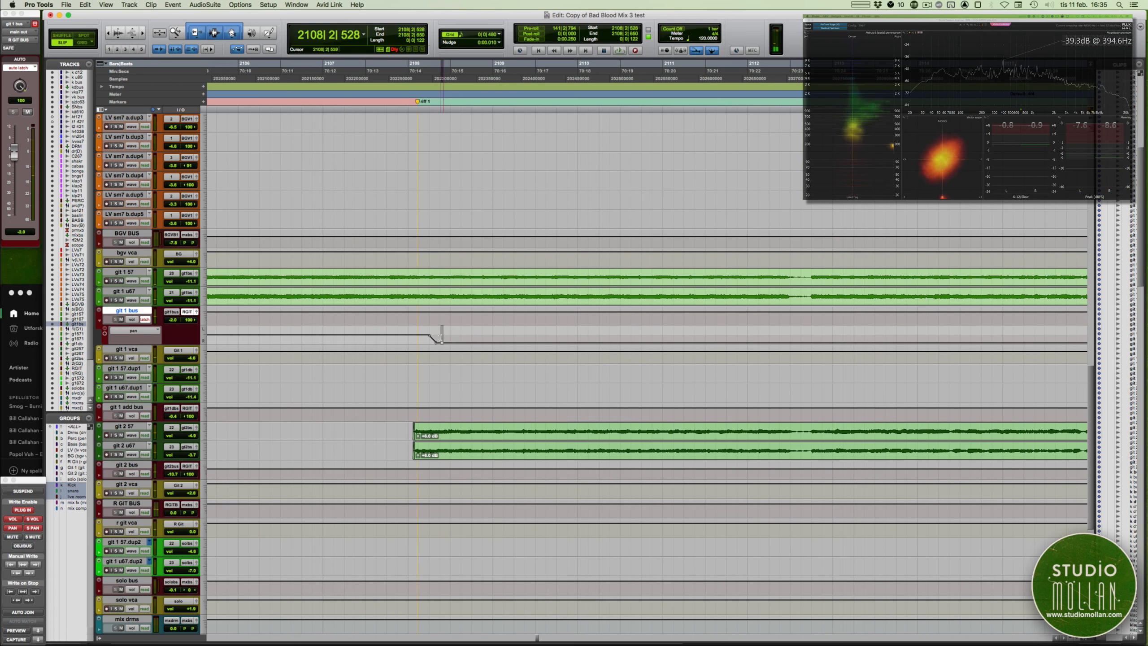
left_click_drag(449, 339, 424, 338)
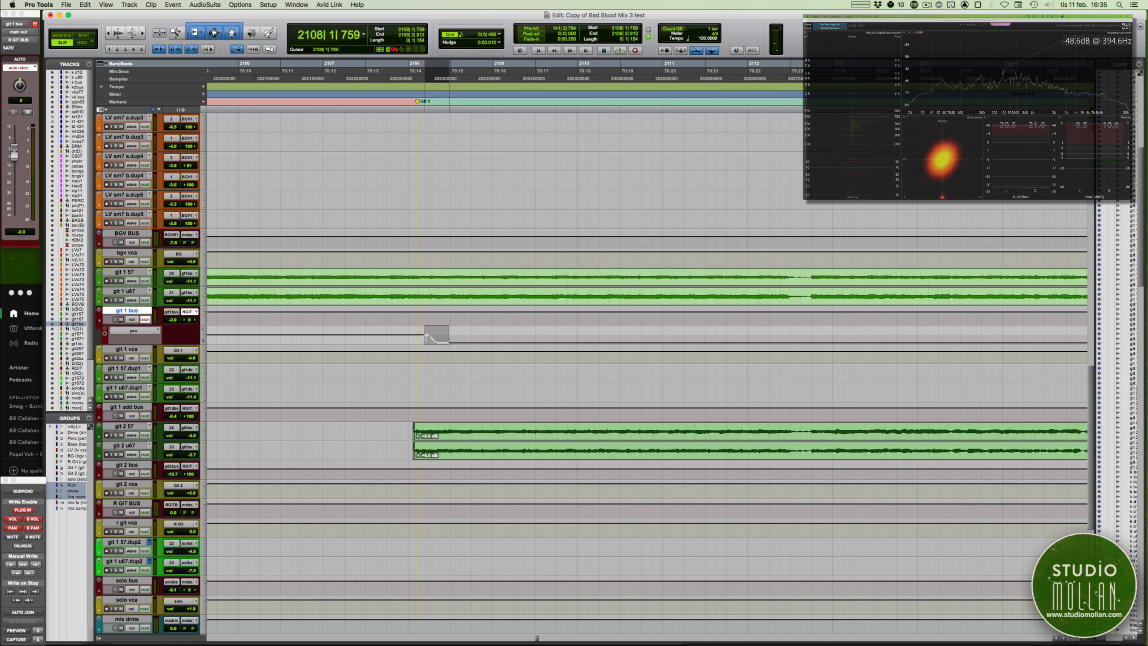
key("m")
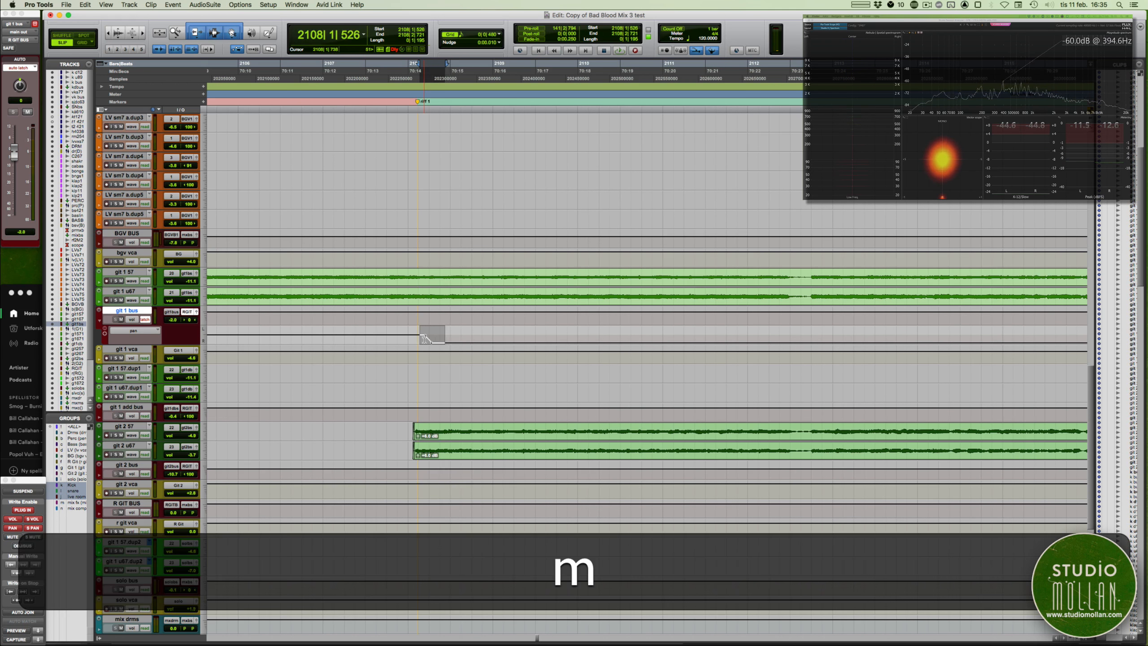
- Check the start of riff 1 against the drum tracks and examine the git 1 bus pan transition up close
scroll(418, 333, "up", 20)
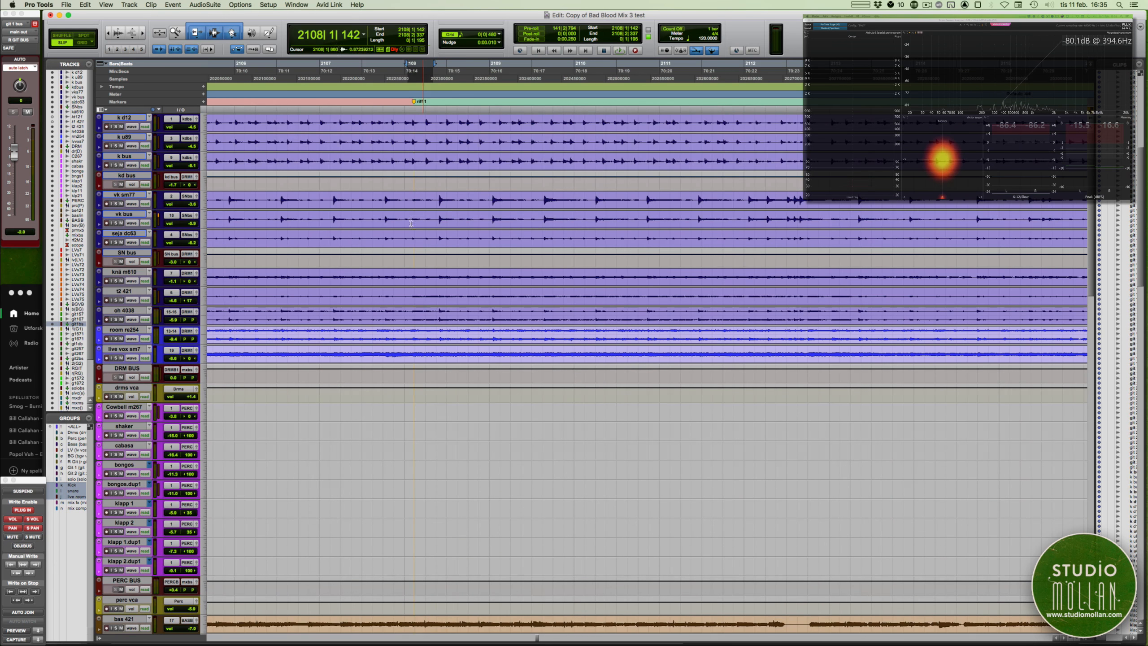
key("space")
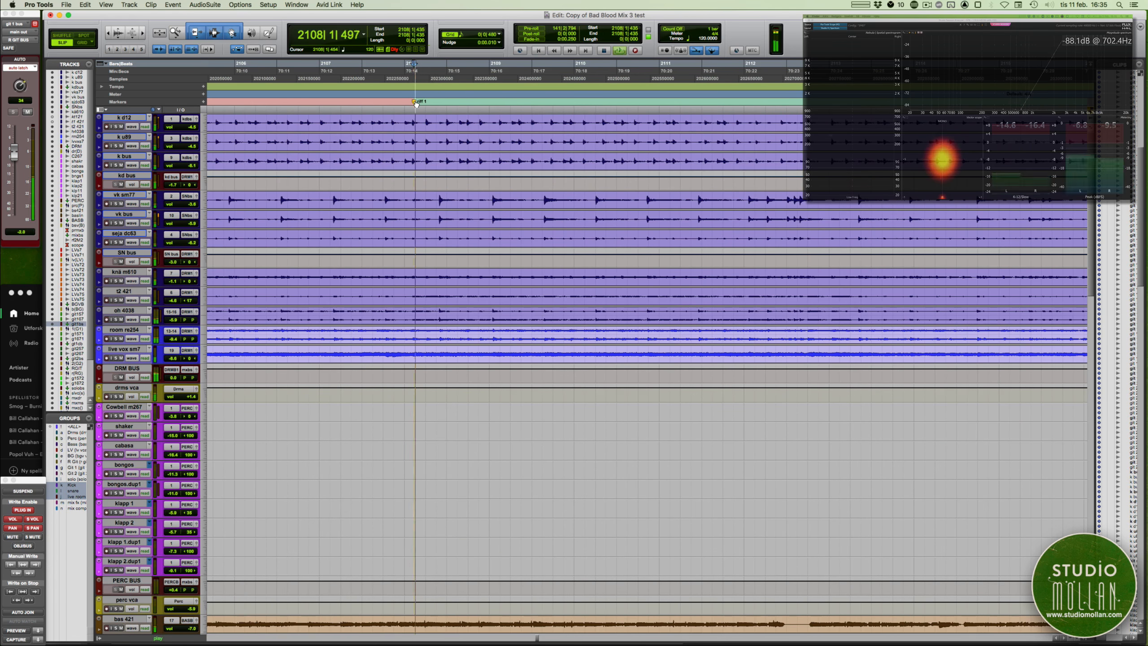
scroll(407, 211, "down", 20)
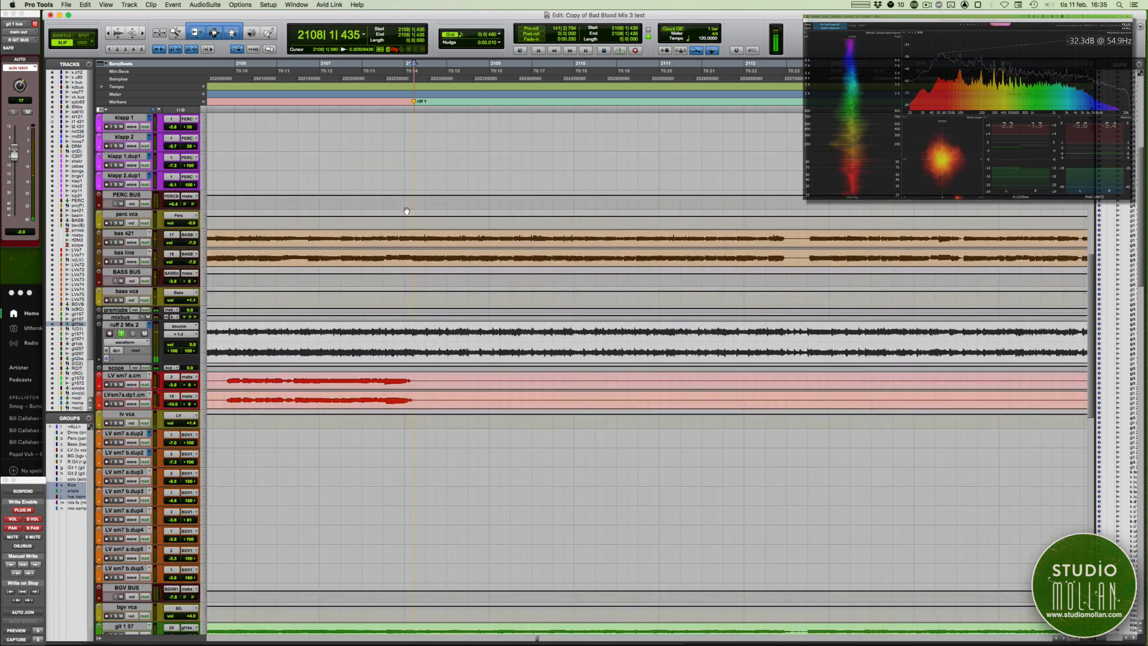
scroll(416, 262, "down", 10)
key("t")
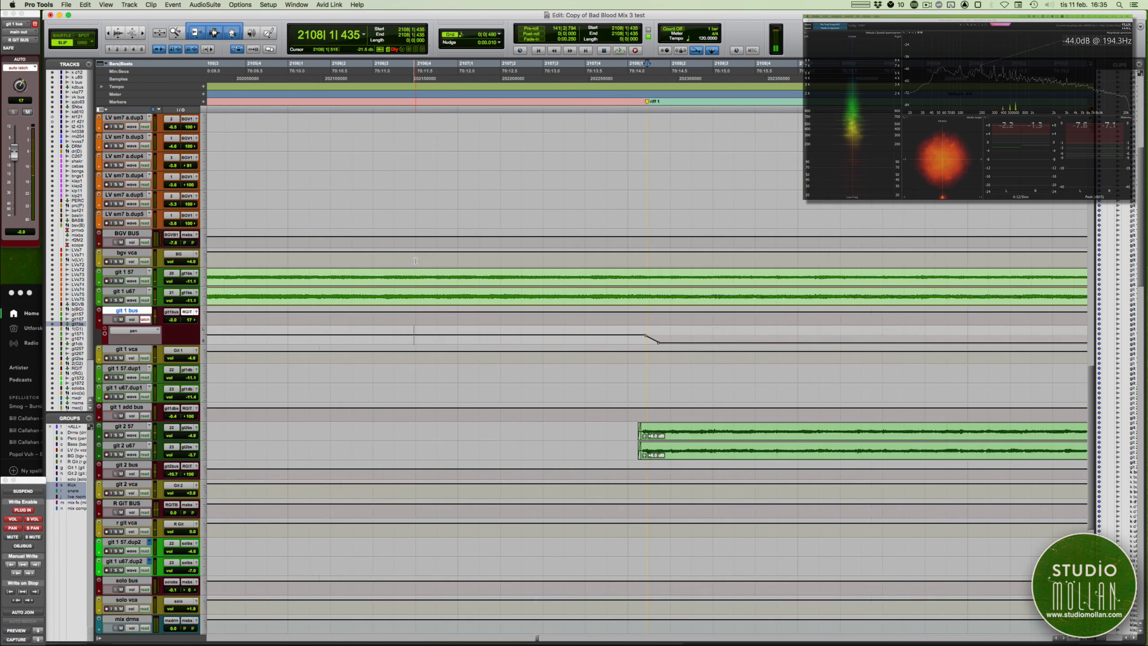
key("t")
scroll(416, 261, "right", 2)
scroll(416, 261, "right", 3)
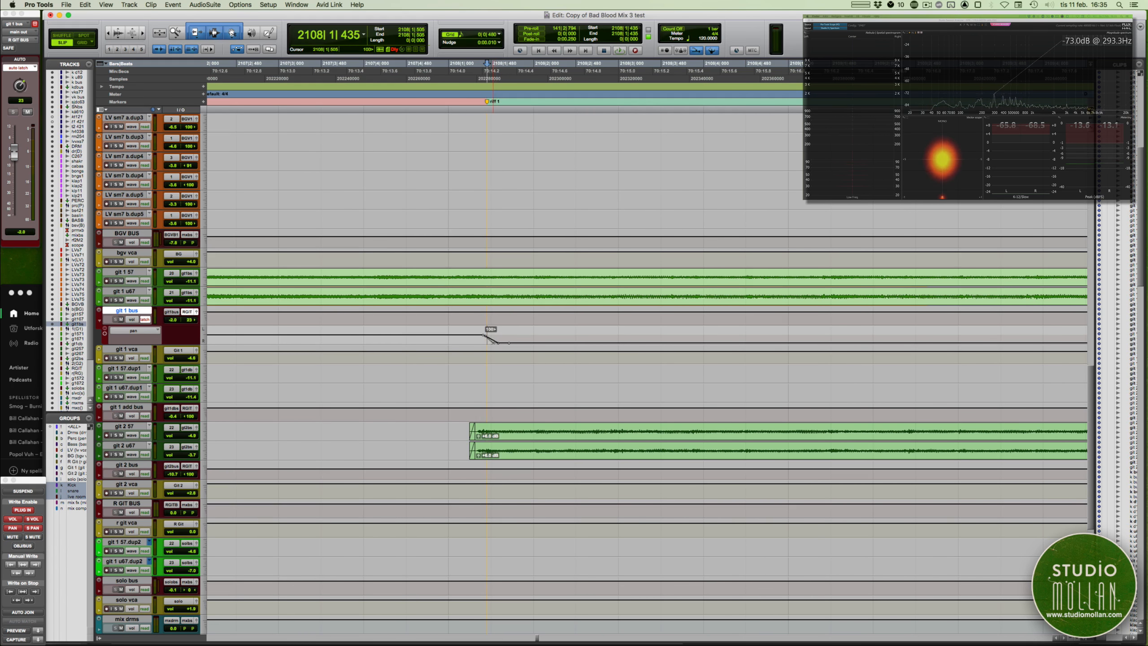
- Play into riff 1 and move the git 1 bus pan transition slightly ahead of the riff 1 marker
key("r")
key("r")
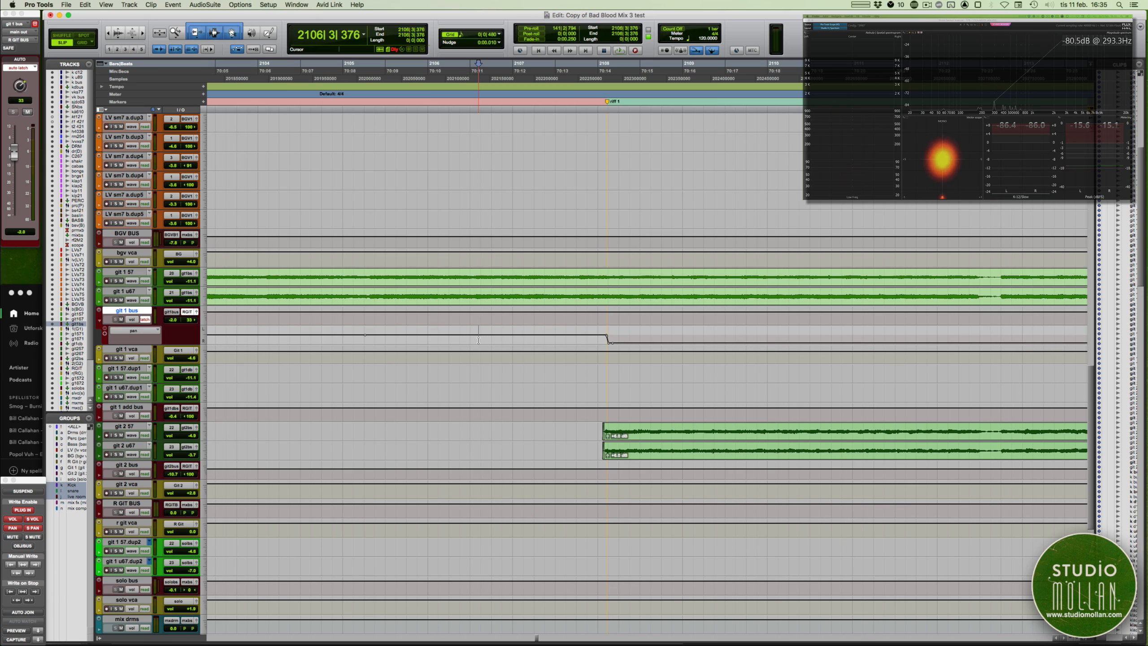
key("space")
scroll(488, 373, "down", 2)
scroll(489, 373, "right", 4)
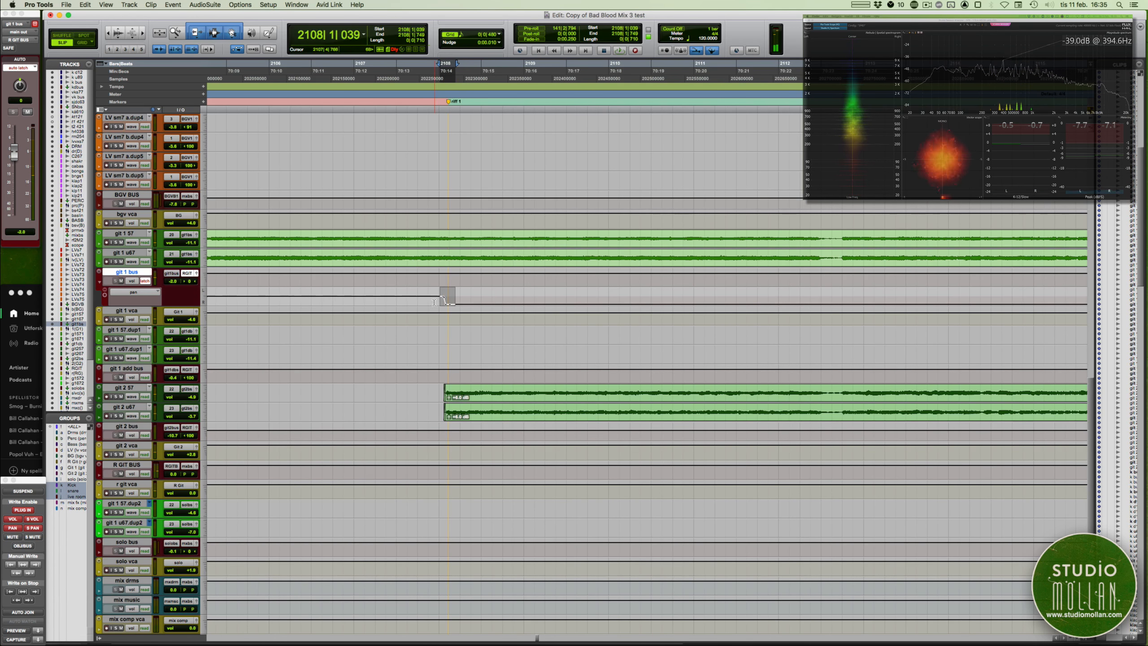
key("space")
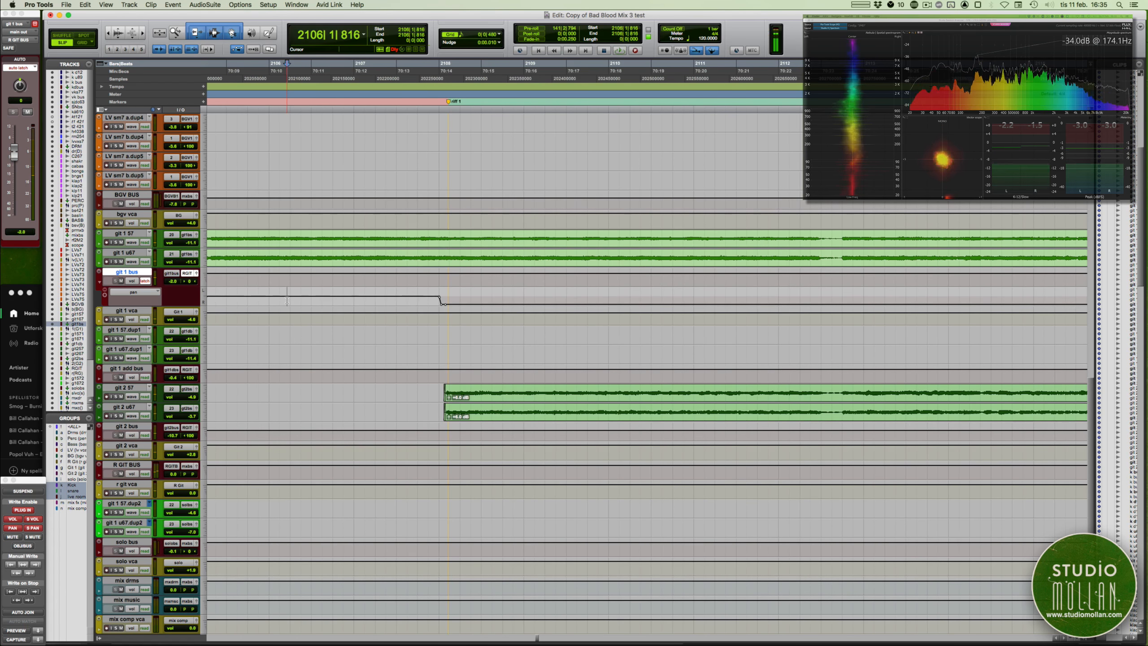
- Listen to the git 1 bus pan change at riff 1, select its transition, and nudge it slightly later
key("space")
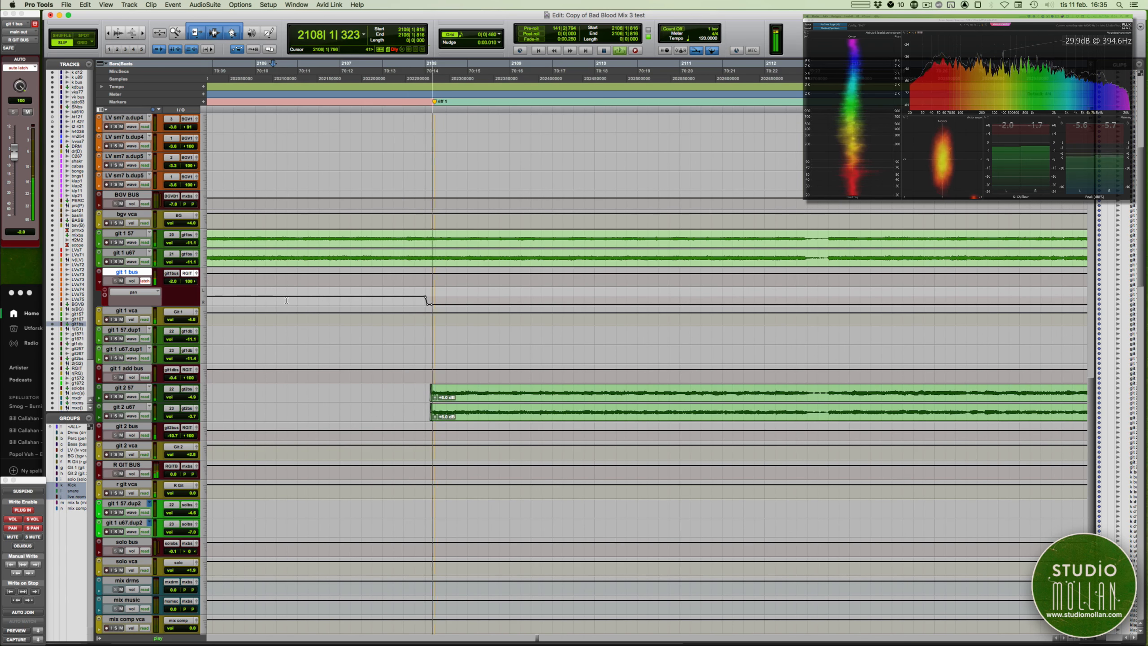
key("space")
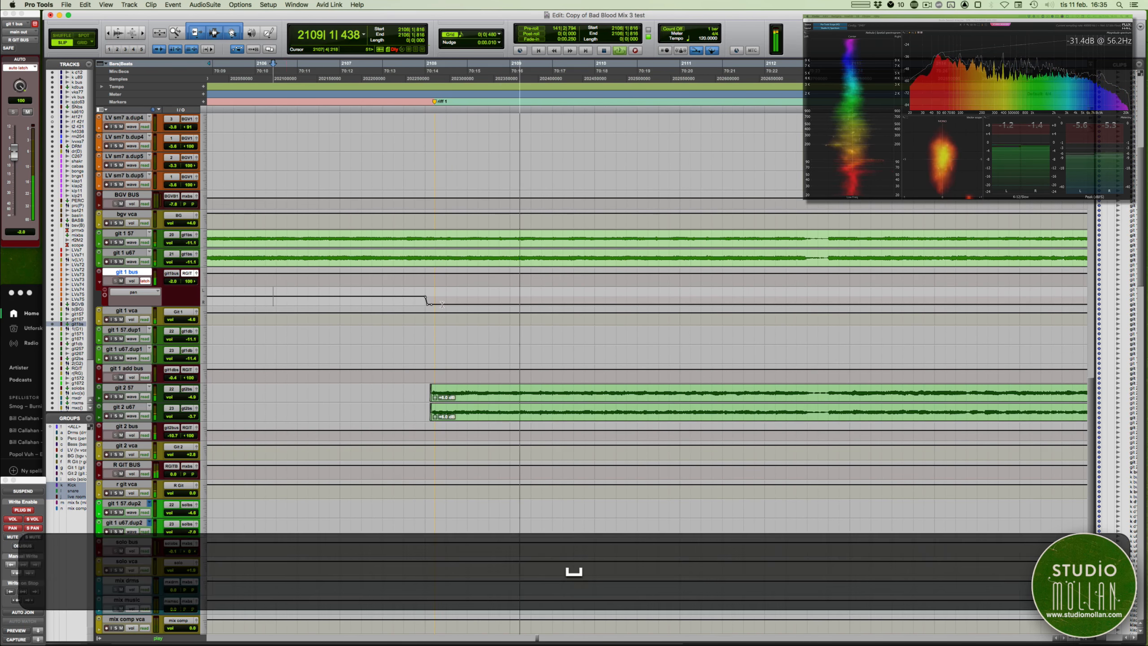
left_click(415, 303, "shift")
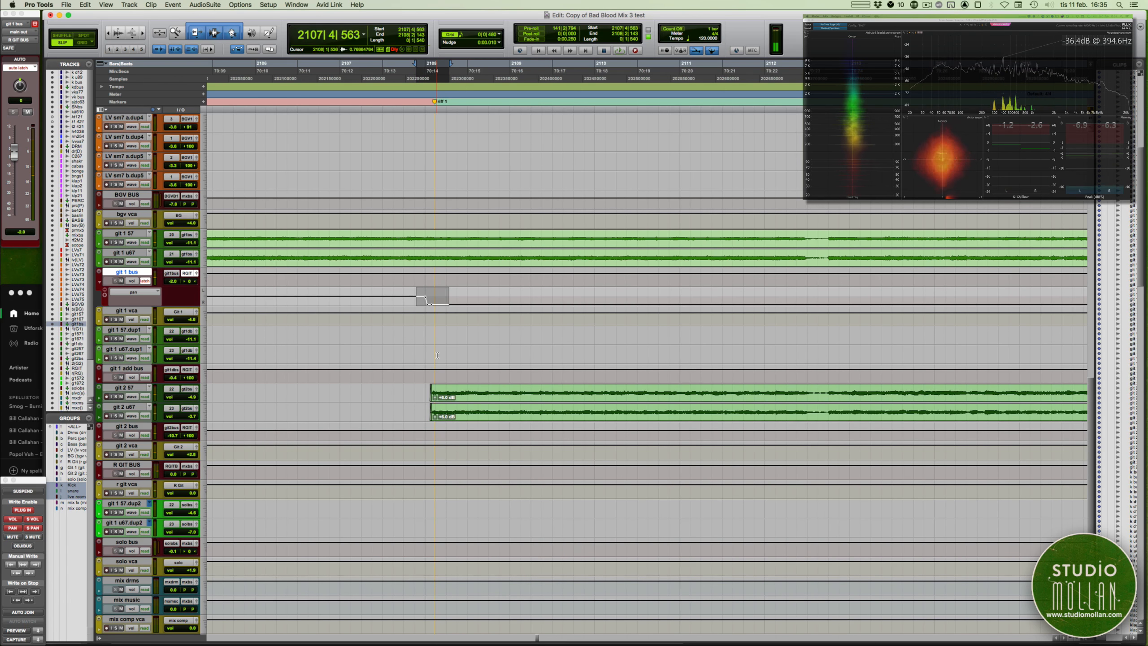
key("space")
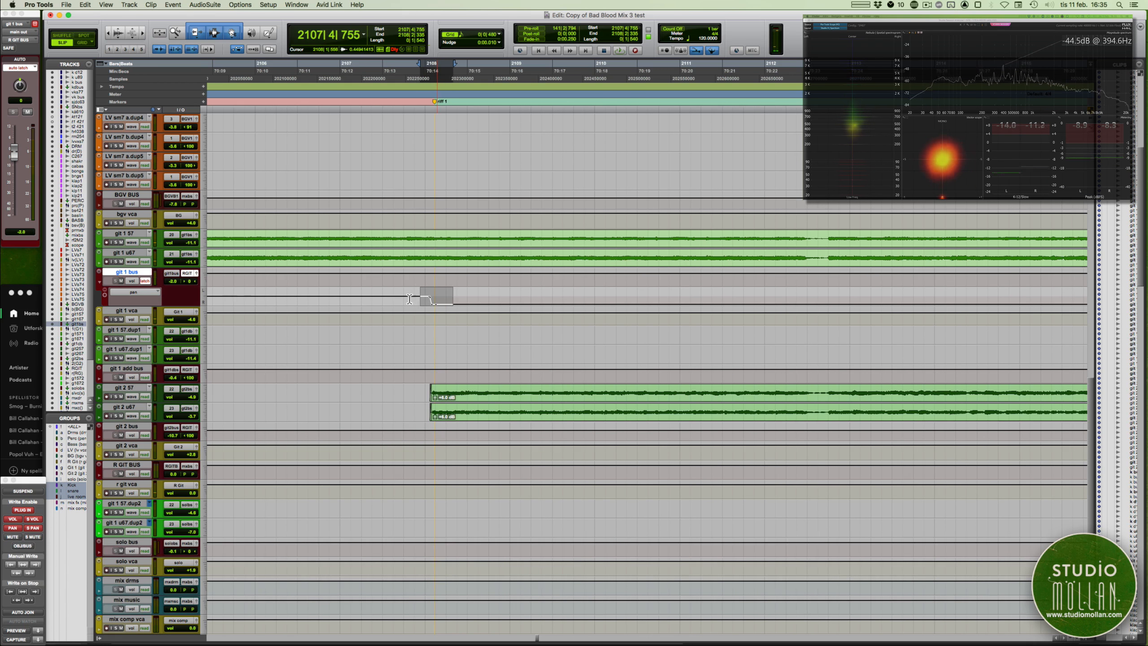
- Play from just before riff 1 and examine the vocal, bass and guitar tracks through the riff
left_click(387, 294)
key("space")
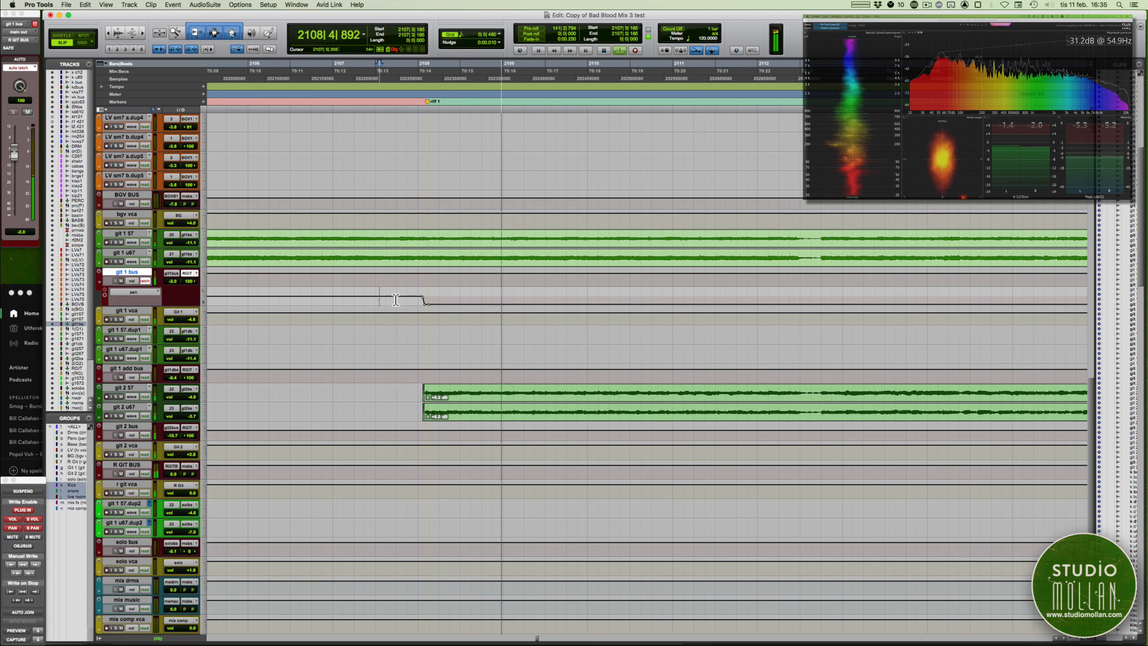
scroll(446, 306, "up", 20)
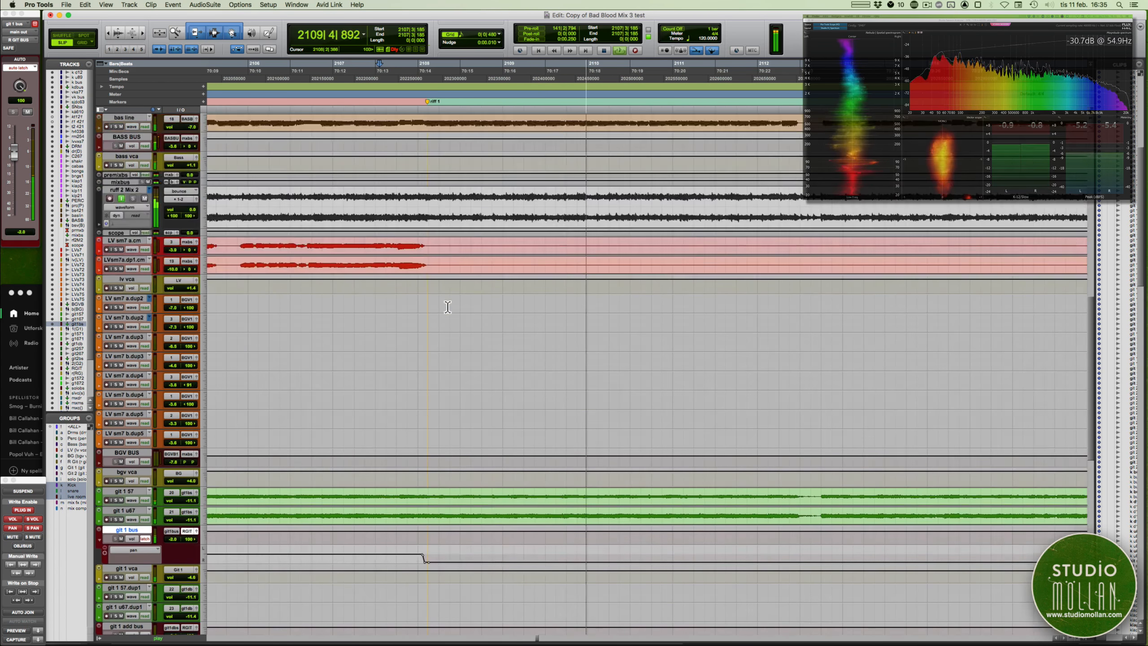
scroll(447, 308, "up", 1)
scroll(447, 307, "down", 7)
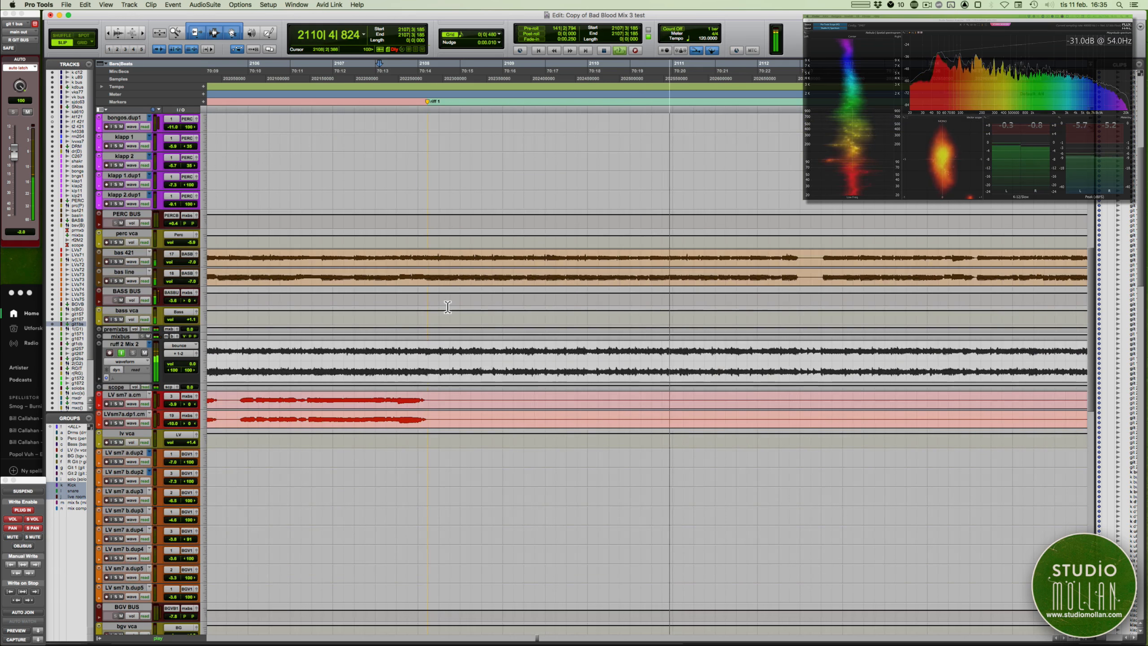
key("r")
key("r")
scroll(448, 307, "down", 6)
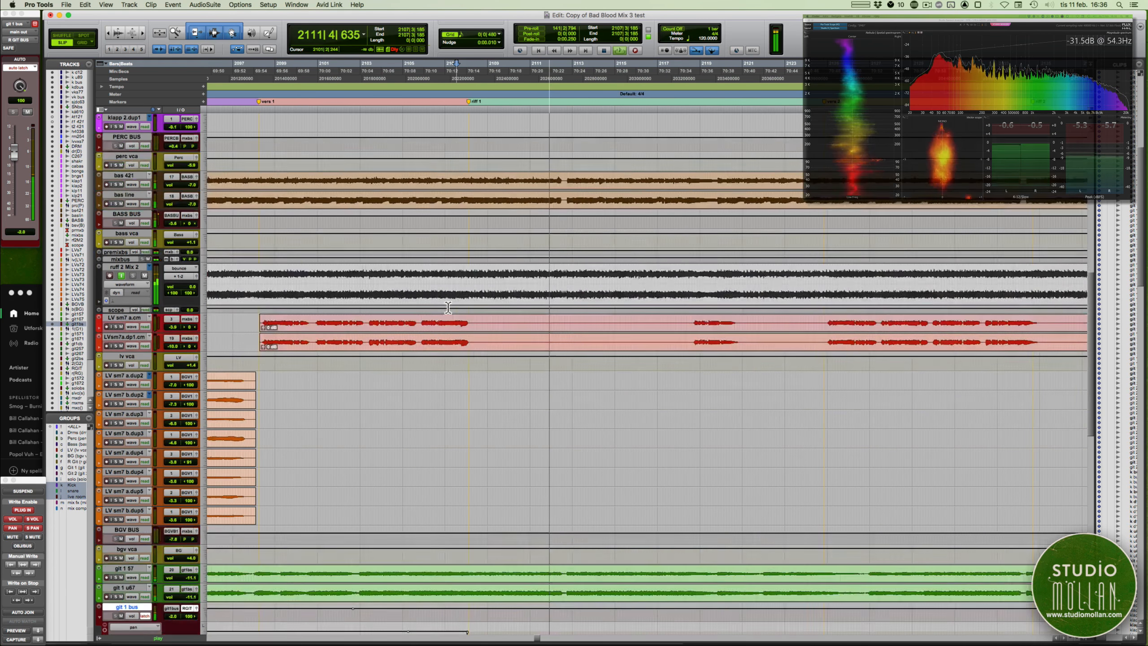
scroll(447, 307, "up", 1)
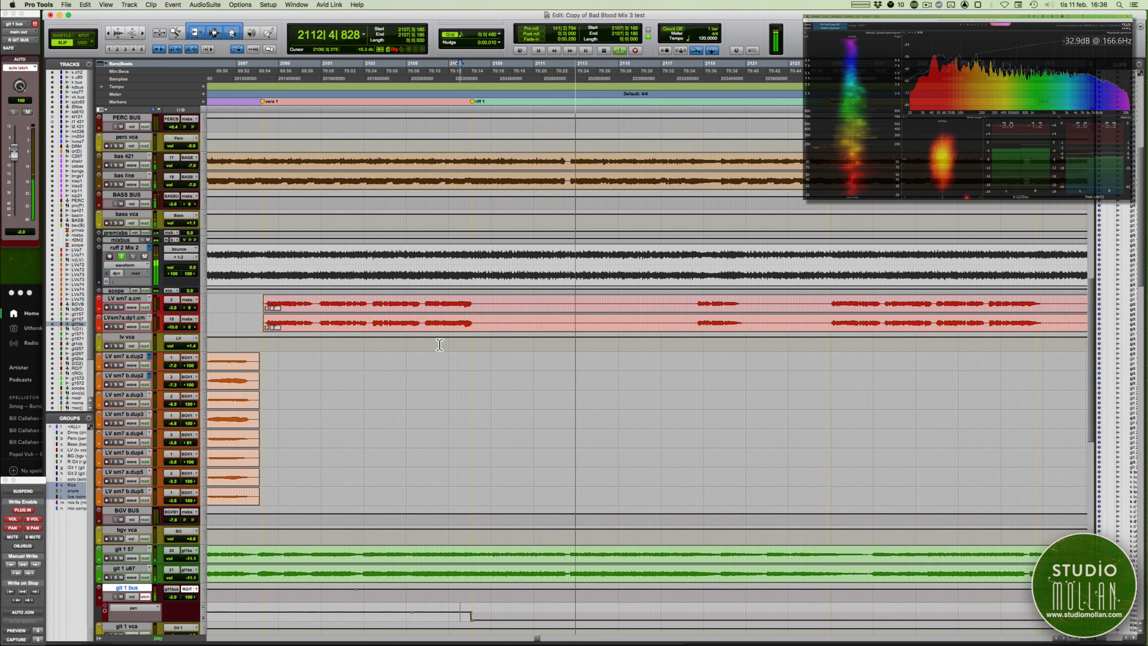
scroll(447, 352, "right", 1)
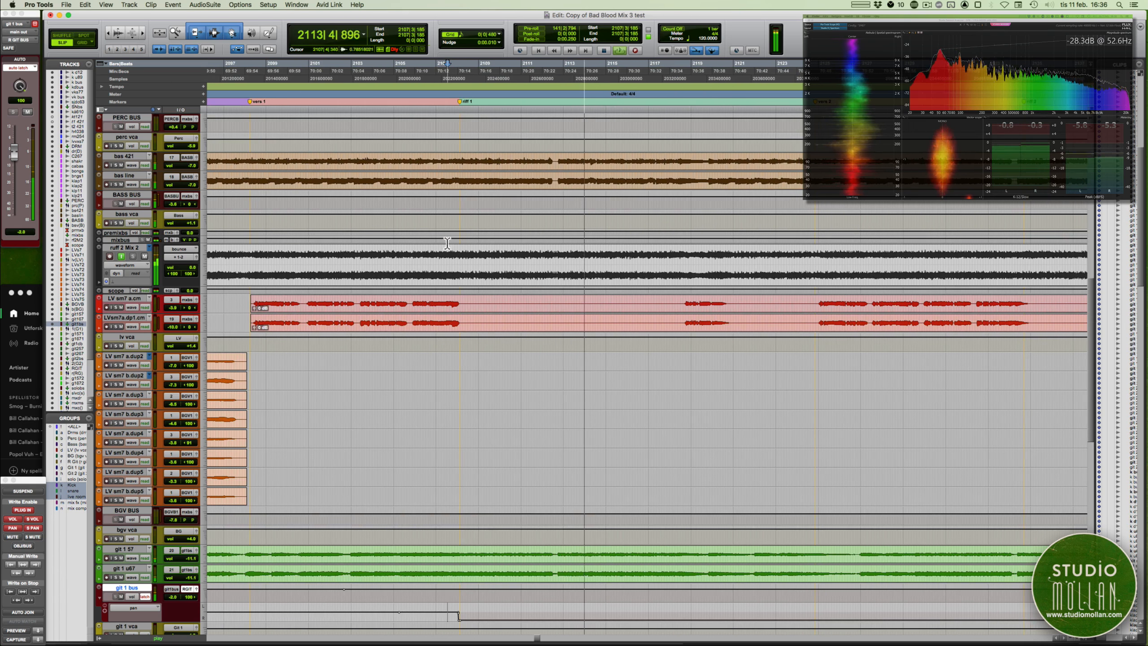
key("space")
- Enlarge the pre mixbus track to a medium height so its volume automation lane can be edited
scroll(457, 266, "up", 1)
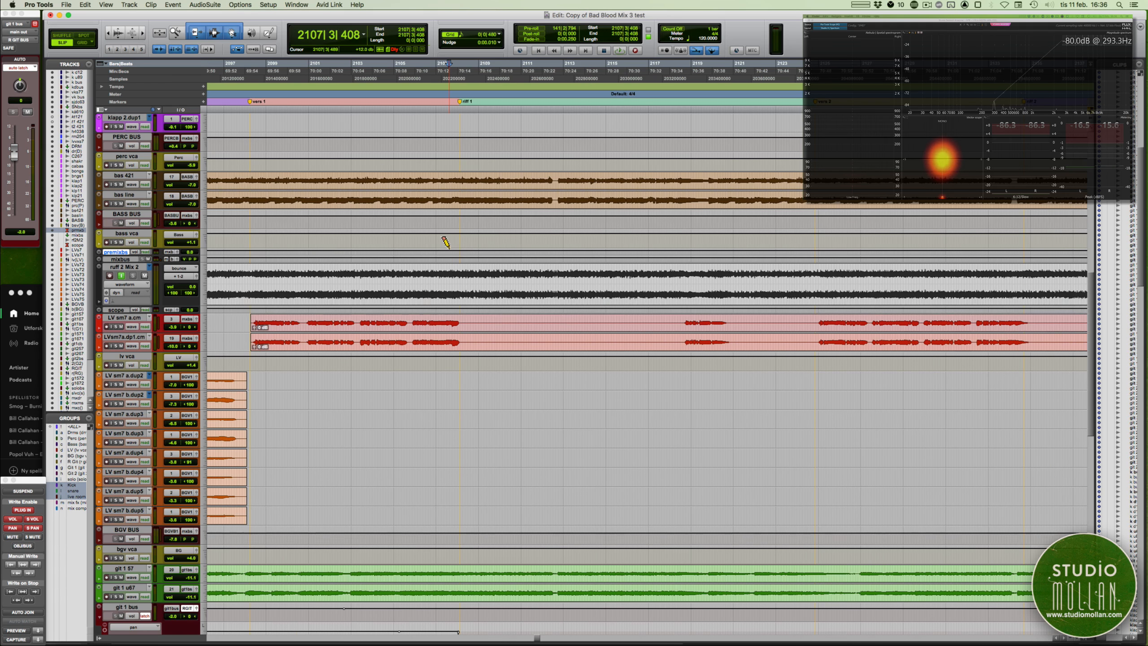
key("ctrl+Up")
key("ctrl+Up")
key("ctrl+Up")
key("ctrl+Up")
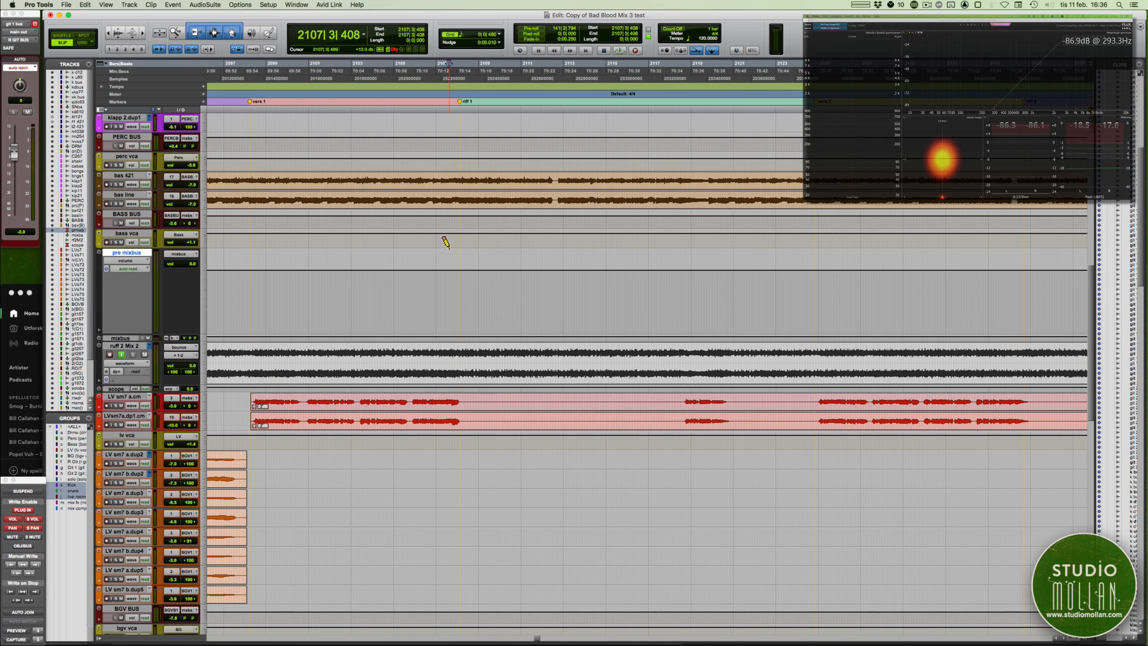
key("ctrl+Down")
- Play the mix from about two bars before riff 1 with the pre mixbus volume lane in view
key("t")
key("t")
scroll(442, 283, "right", 6)
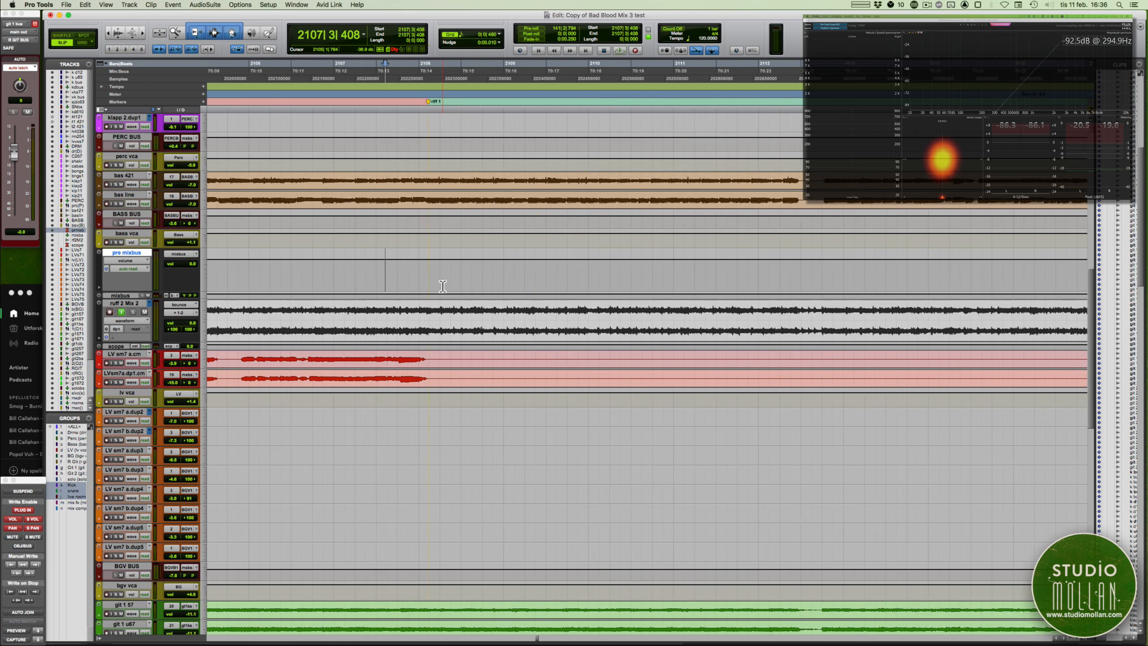
key("r")
scroll(443, 286, "right", 2)
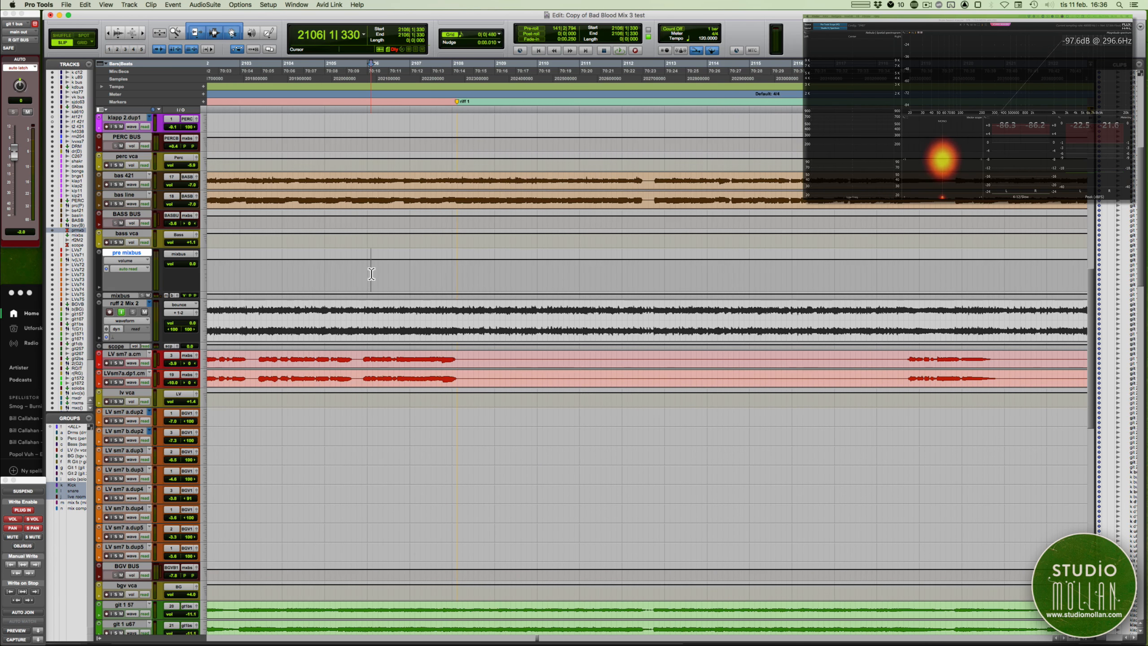
key("space")
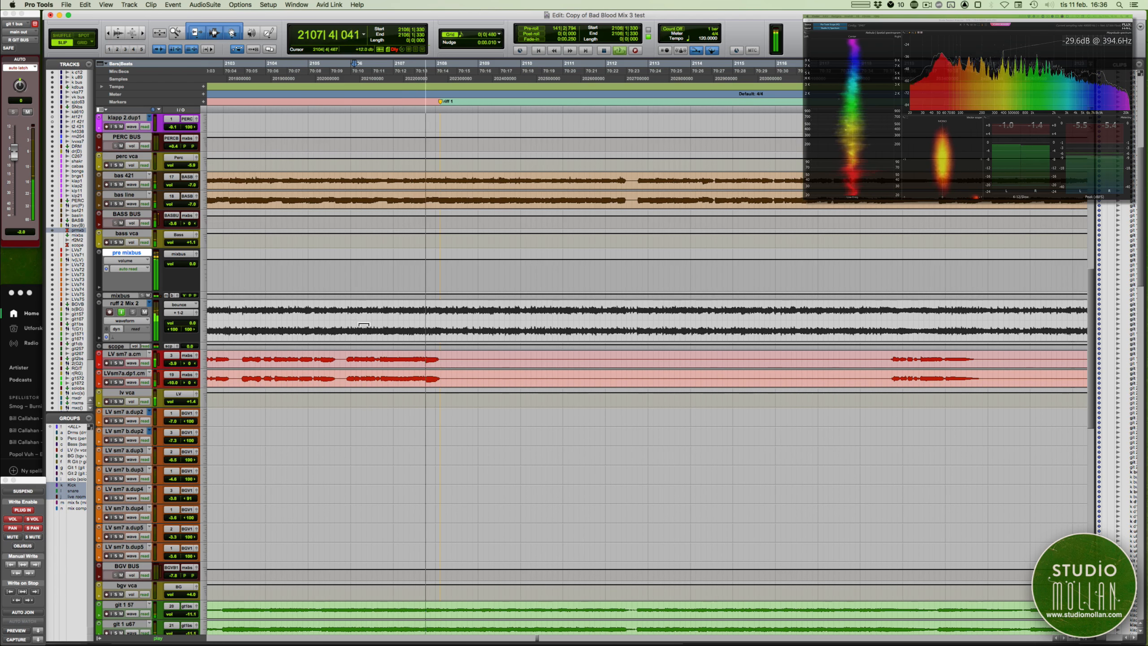
- Raise the pre mixbus volume automation by about 1 dB from the riff 1 marker to about bar 2112
left_click(441, 272)
left_click_drag(441, 271, 628, 252)
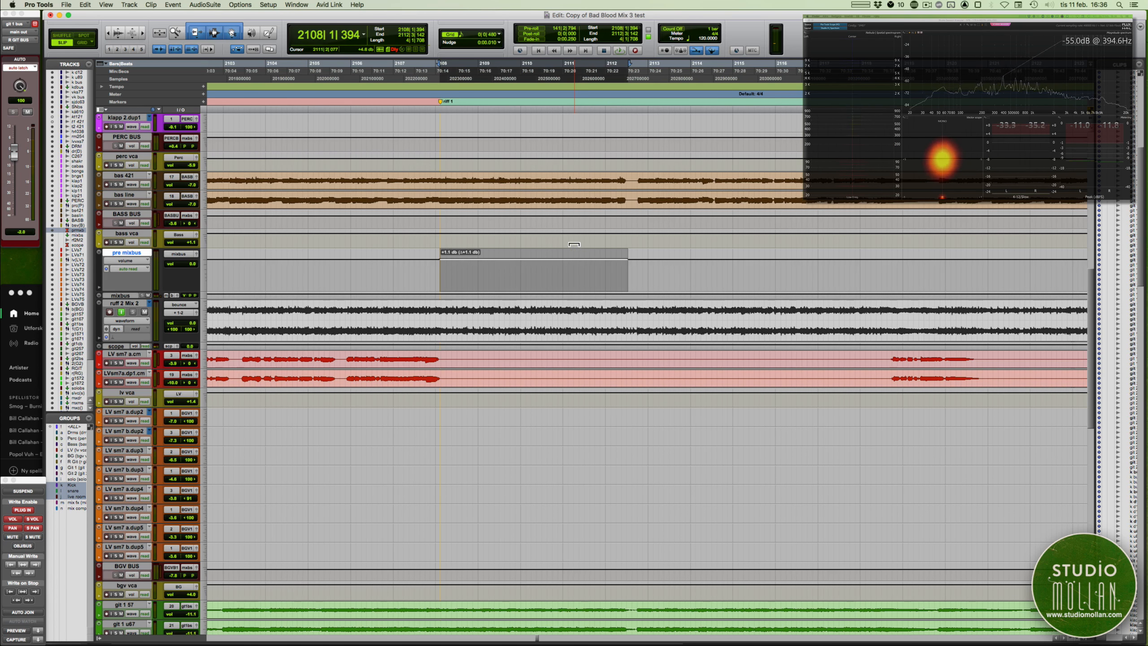
left_click_drag(574, 246, 573, 247)
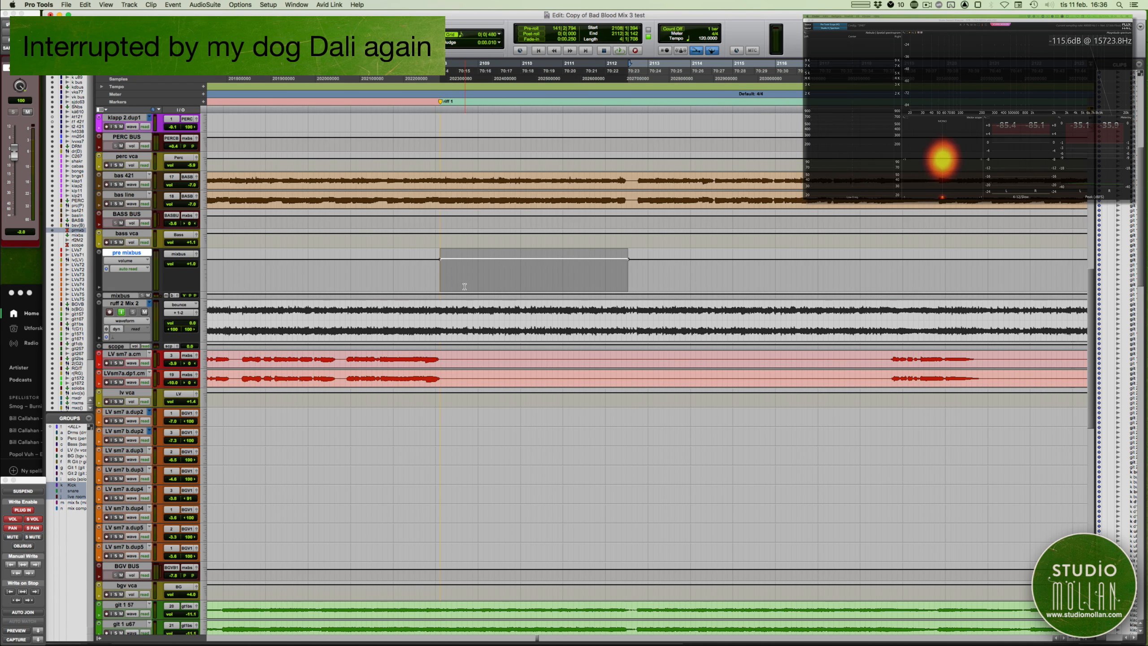
- Play from just before riff 1 to hear how the pre mixbus volume boost comes in
scroll(465, 286, "down", 10)
scroll(464, 286, "up", 4)
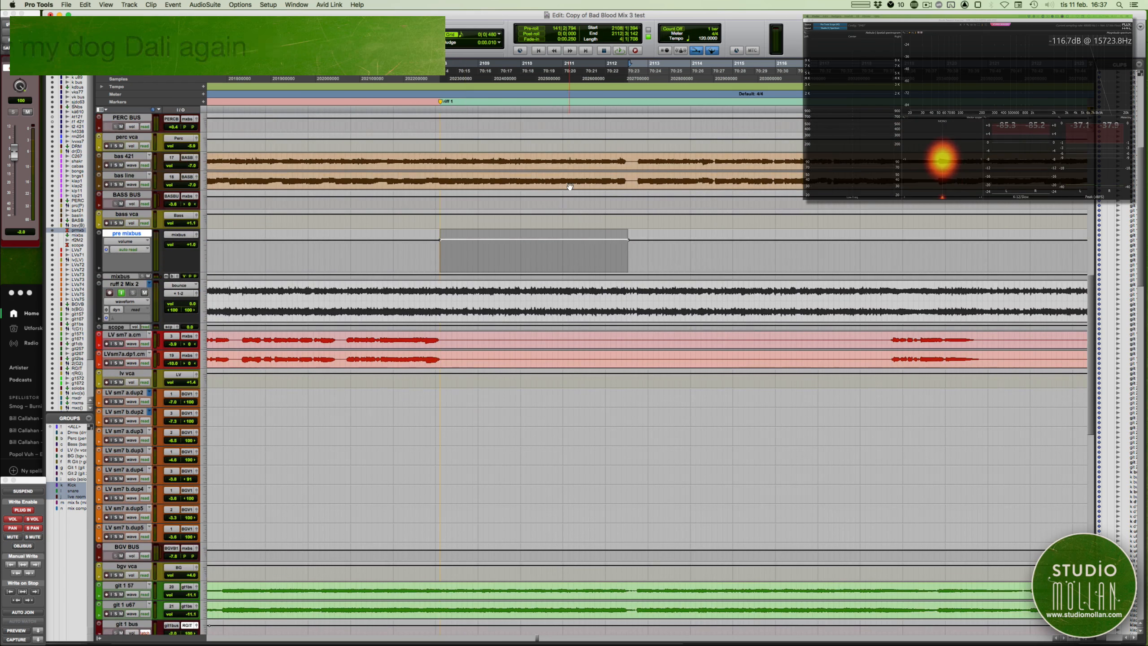
left_click(418, 250)
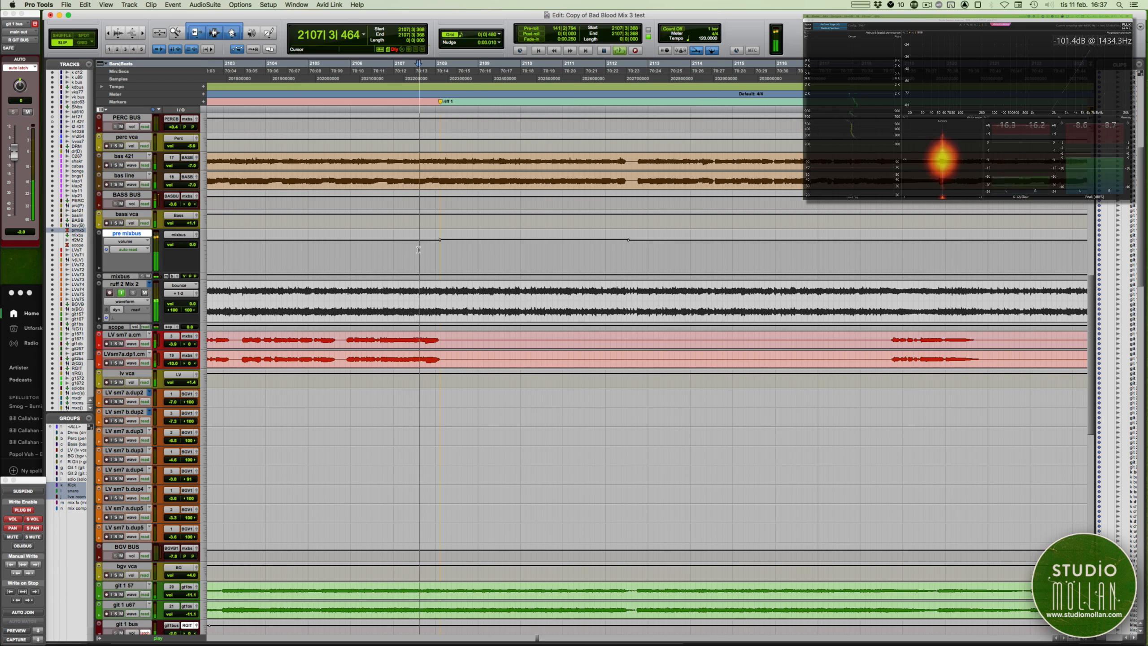
key("t")
scroll(419, 250, "down", 2)
scroll(429, 250, "right", 3)
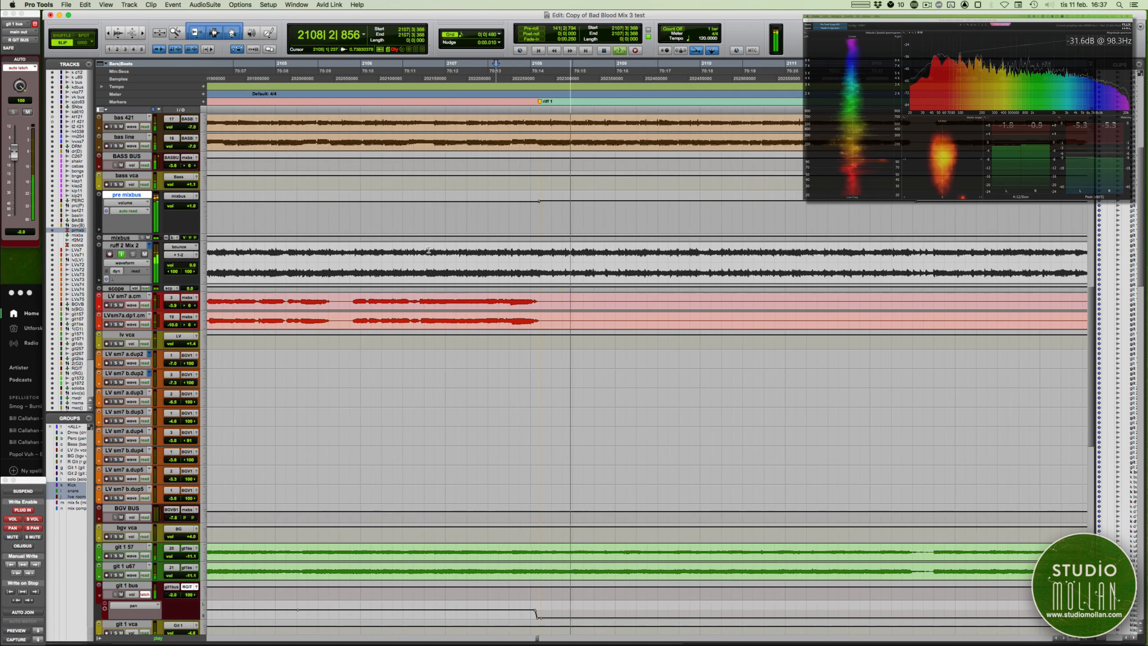
scroll(428, 250, "right", 5)
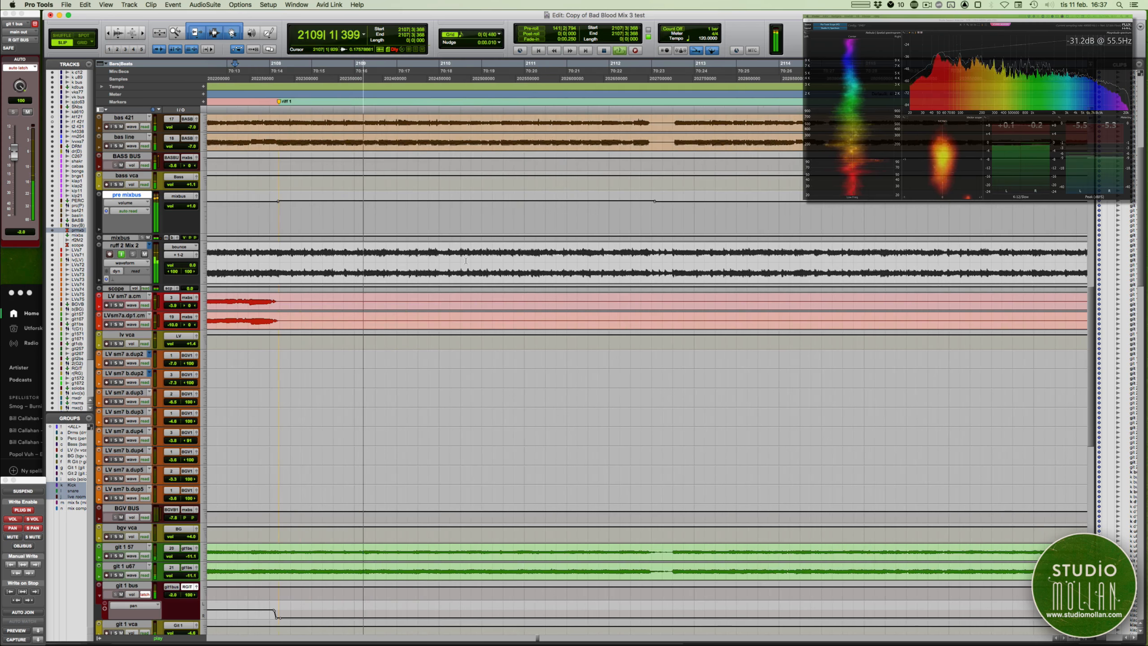
- Soften the end of the pre mixbus boost in bar 2112 by deleting the breakpoints at its drop
left_click(647, 211)
key("t")
key("t")
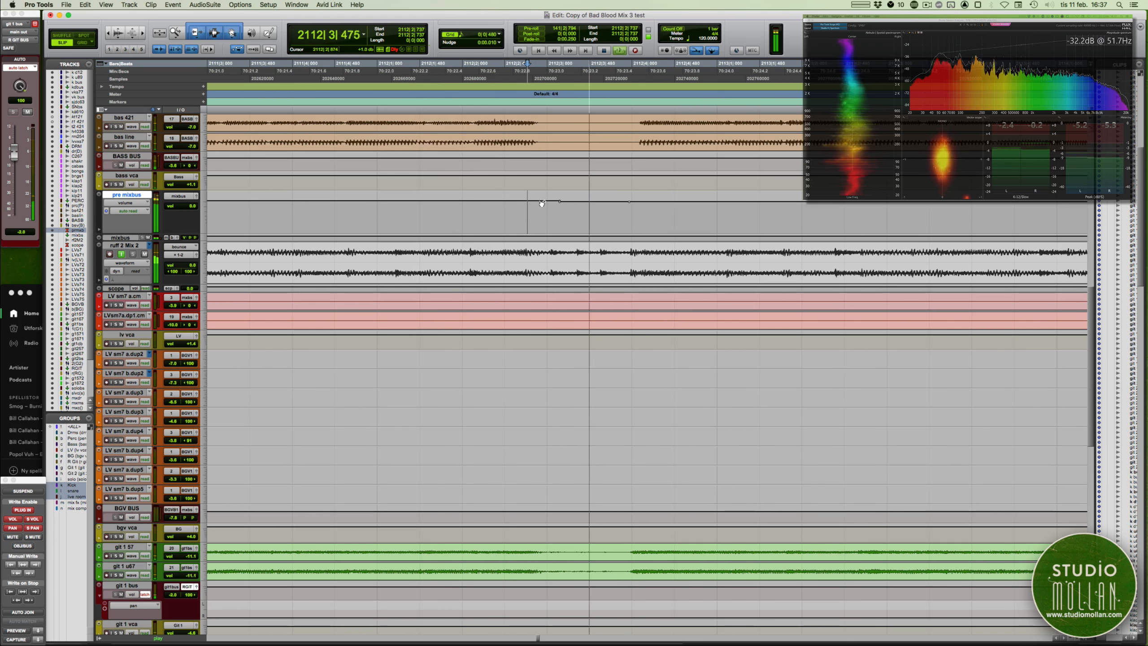
left_click_drag(565, 203, 555, 206)
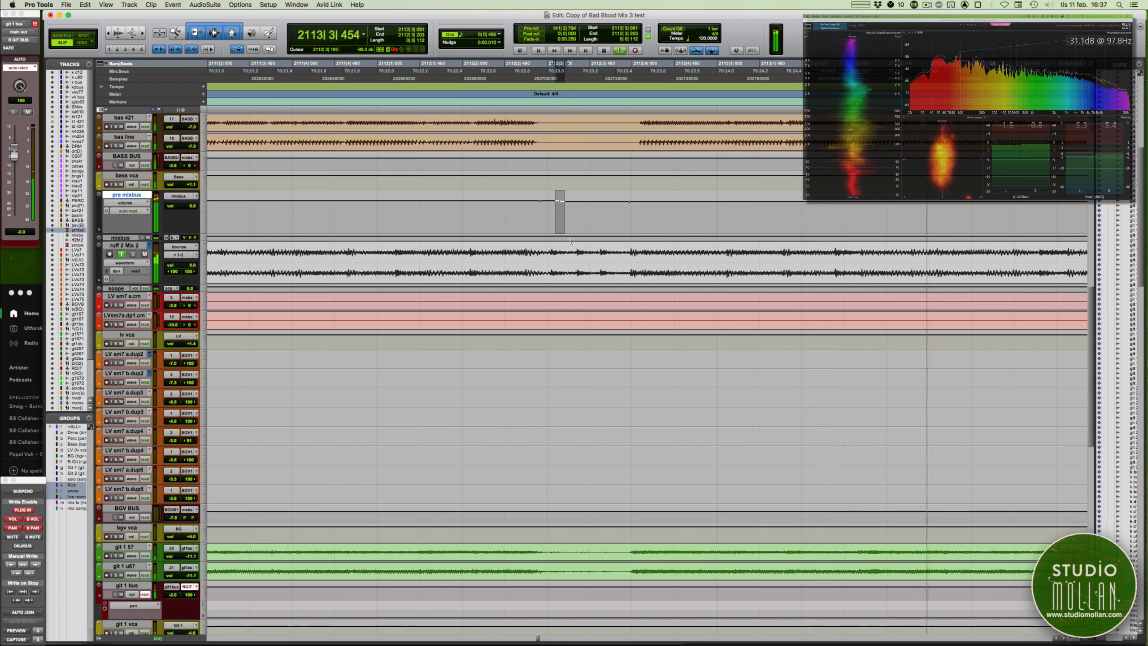
key("BackSpace")
key("e")
key("e")
key("e")
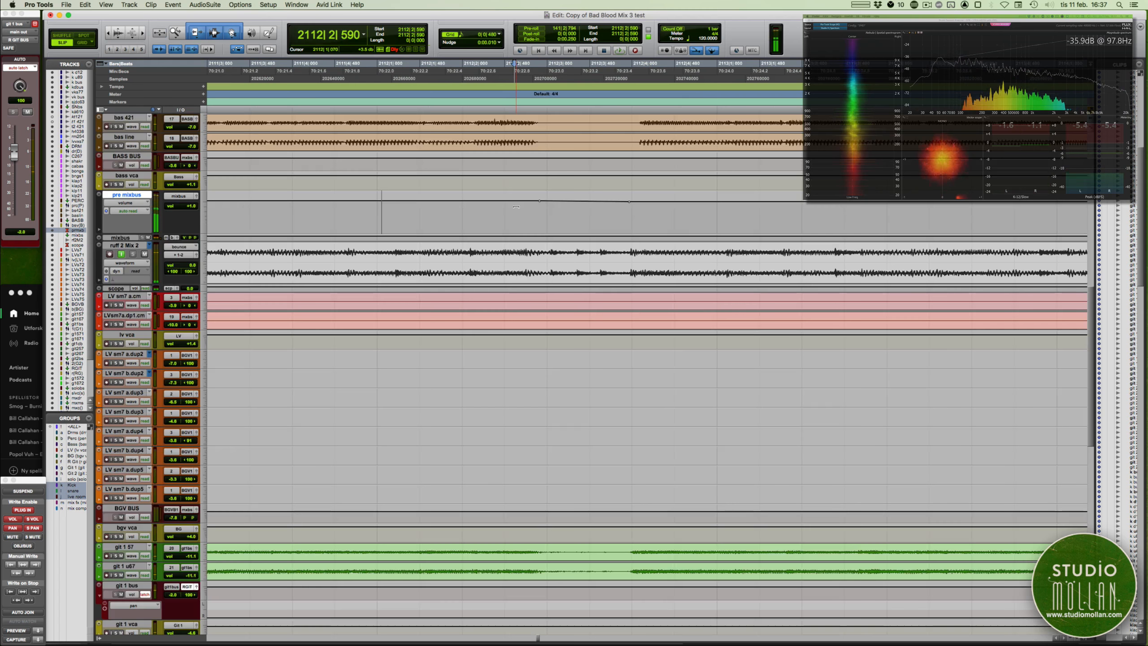
- Examine the enlarged pre mixbus volume curve across riff 1, including the ramp at its end
key("t")
key("t")
key("t")
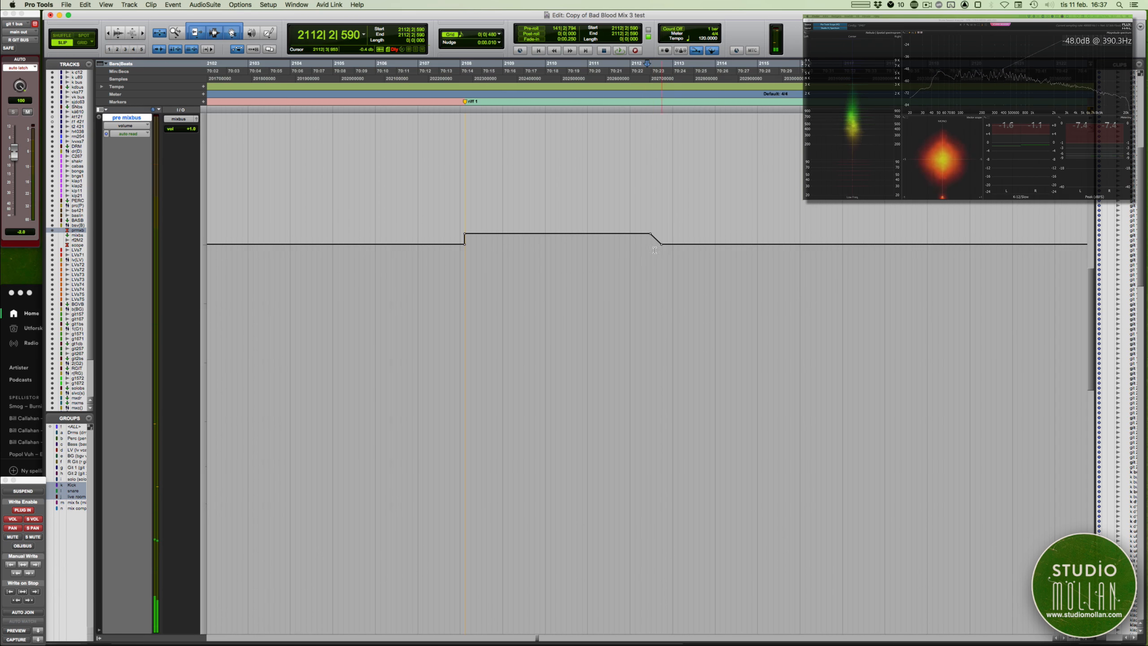
key("t")
key("t")
key("r")
key("r")
key("r")
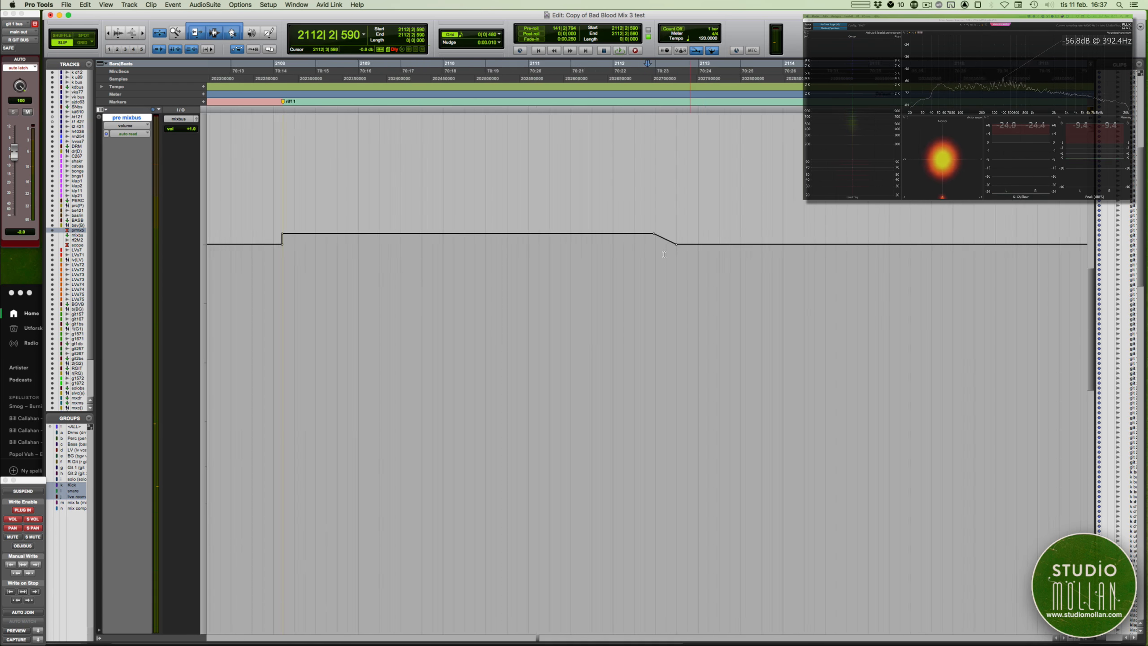
key("e")
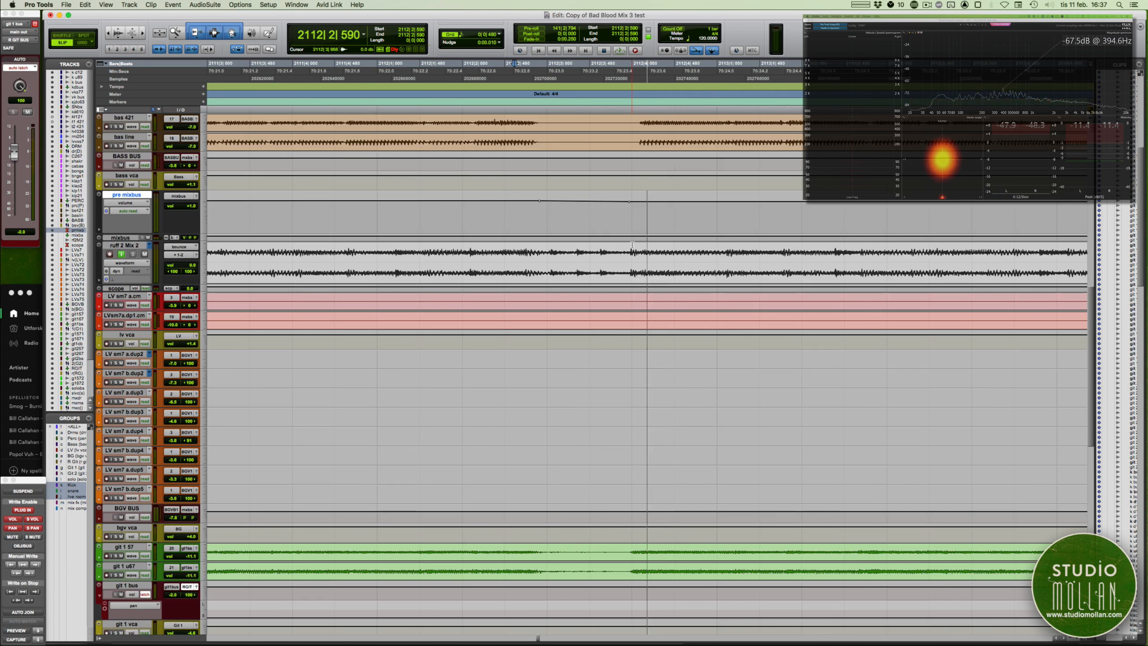
- Play from about bar 2107 through riff 1 and examine the pre mixbus and mixbus channels in the mixer
key("r")
key("r")
key("r")
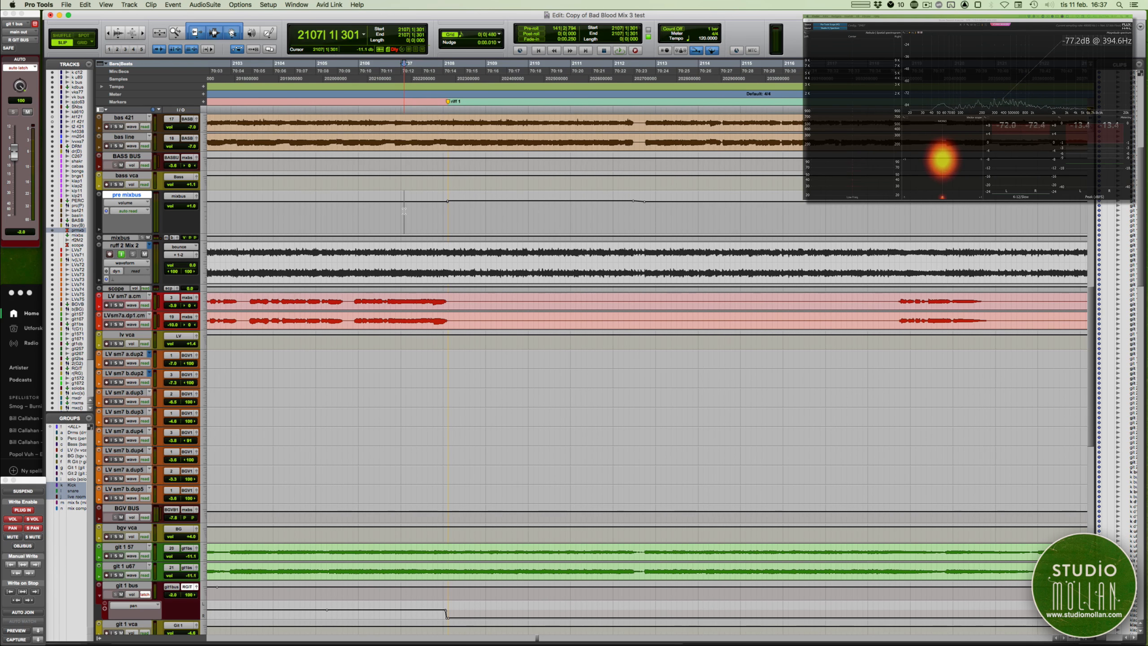
scroll(404, 211, "up", 5)
key("space")
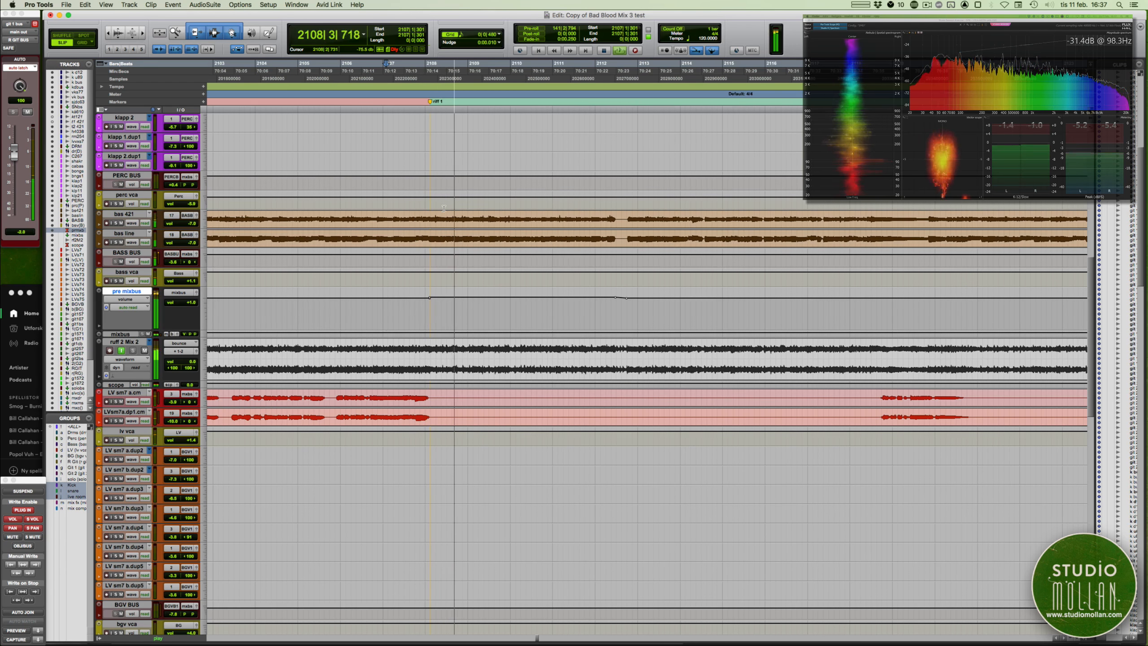
key("super+equal")
scroll(508, 214, "left", 15)
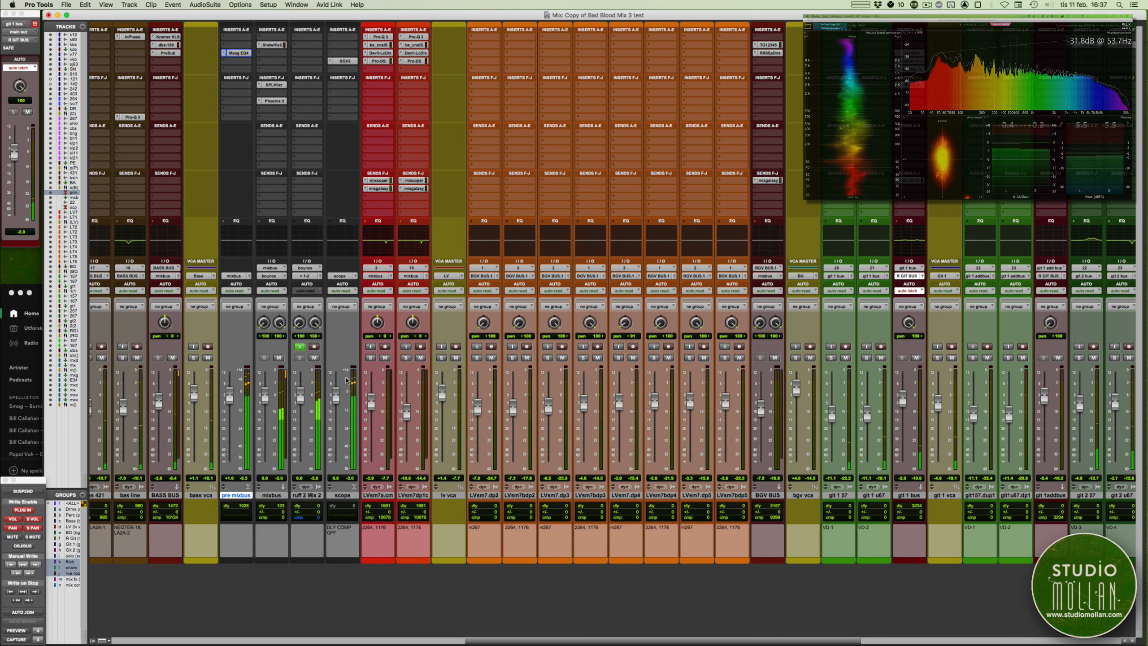
scroll(346, 380, "left", 2)
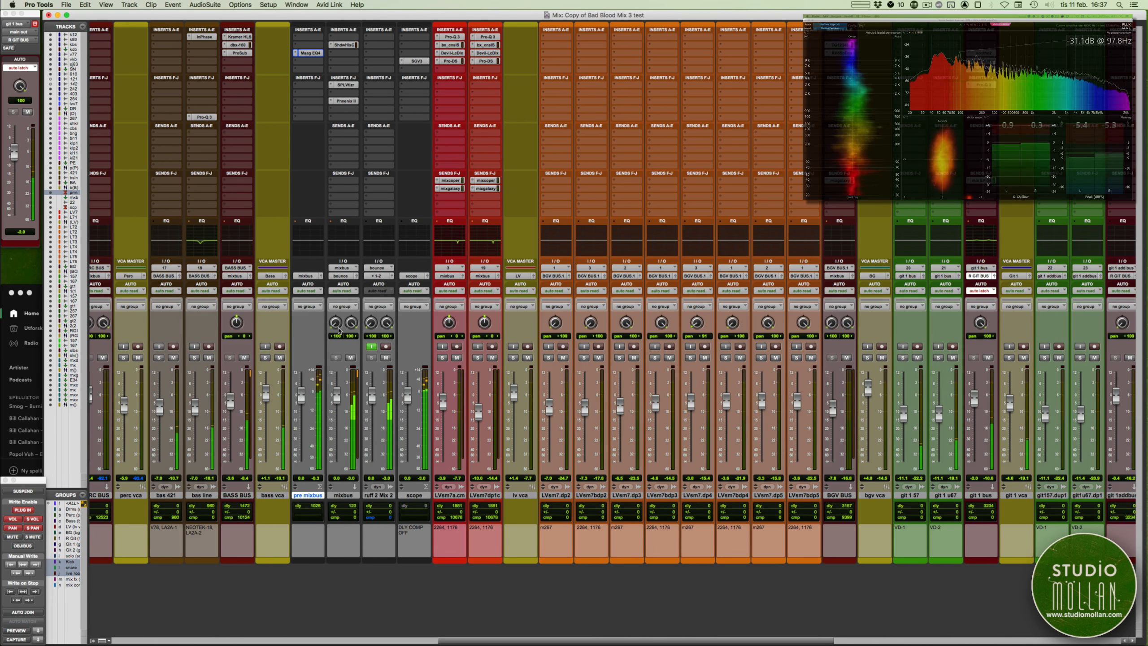
key("super+equal")
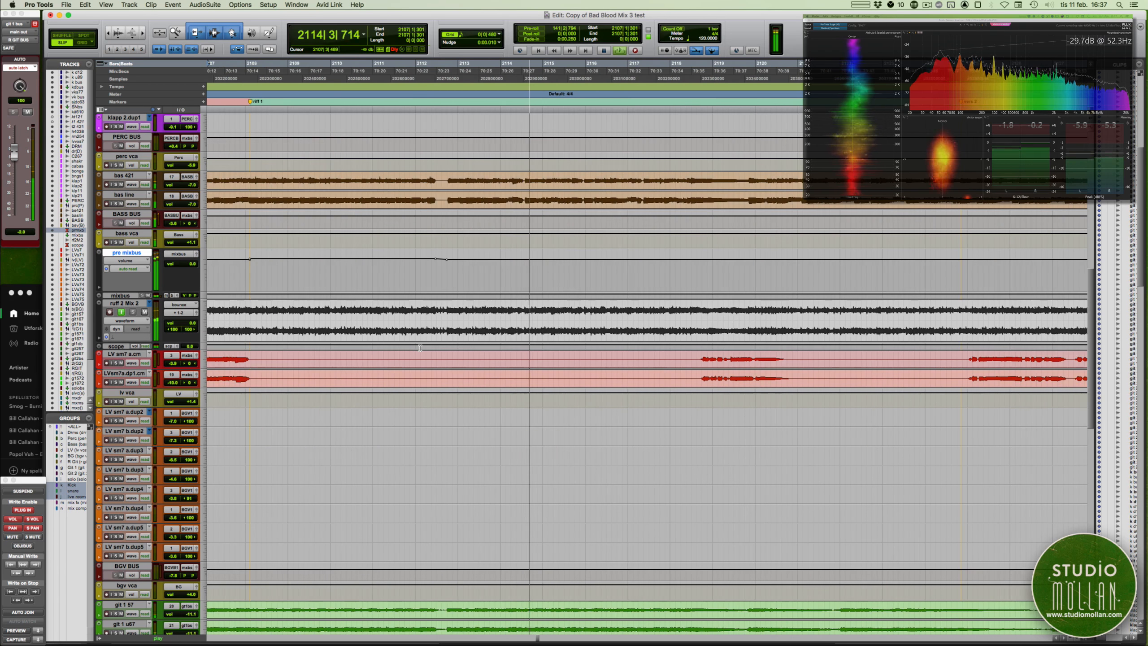
- Stop playback and survey the vocal and guitar tracks from the song start through verse 1 and riff 1
key("r")
key("r")
key("r")
scroll(499, 357, "down", 10)
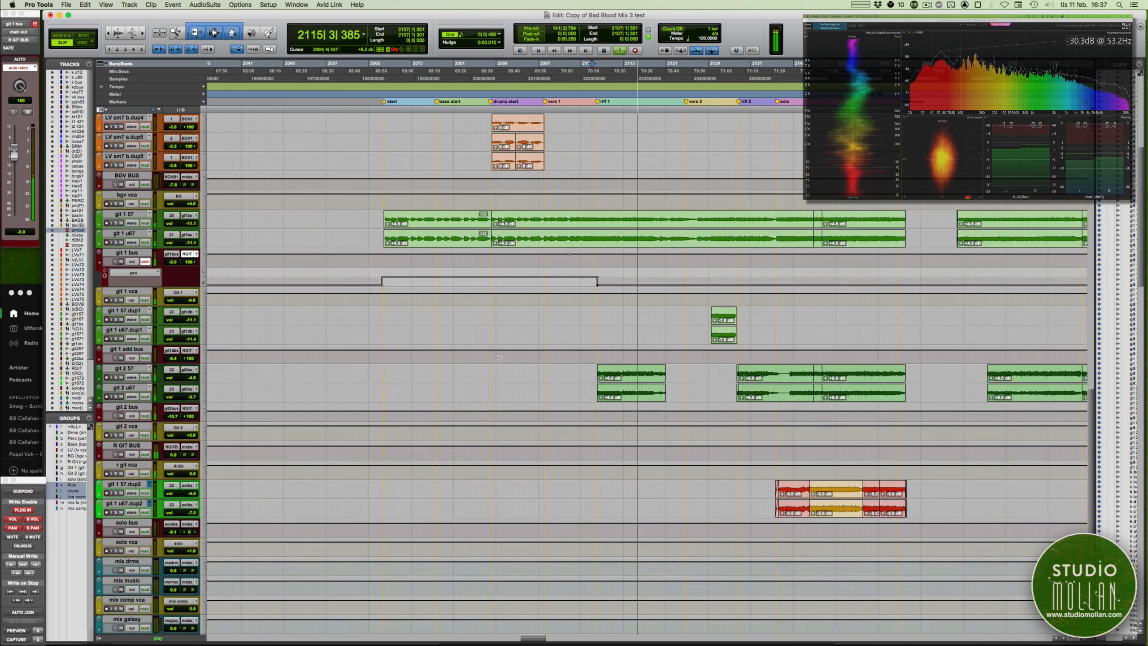
key("space")
scroll(501, 358, "up", 5)
scroll(550, 433, "up", 3)
scroll(549, 433, "left", 2)
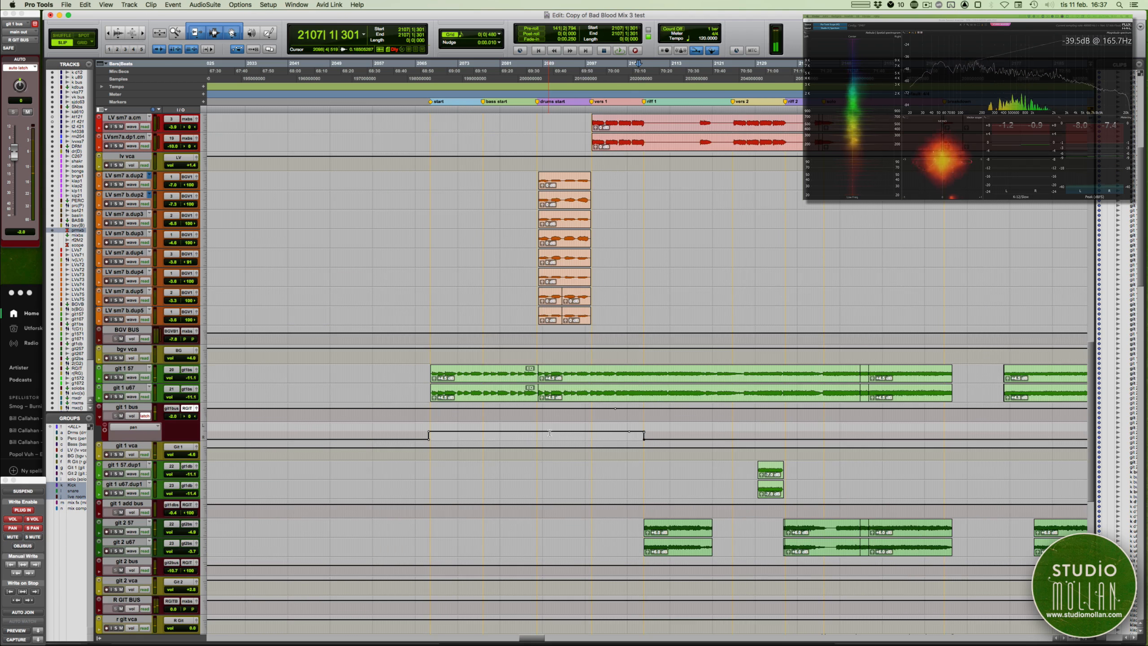
scroll(630, 443, "left", 1)
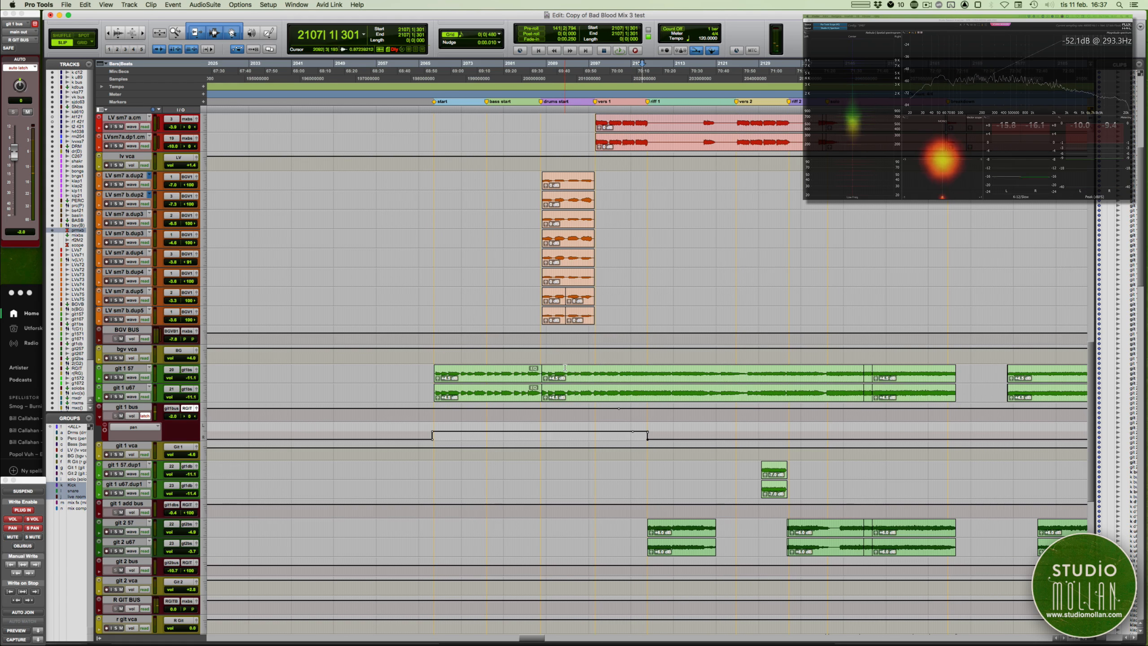
left_click(541, 357)
key("t")
key("t")
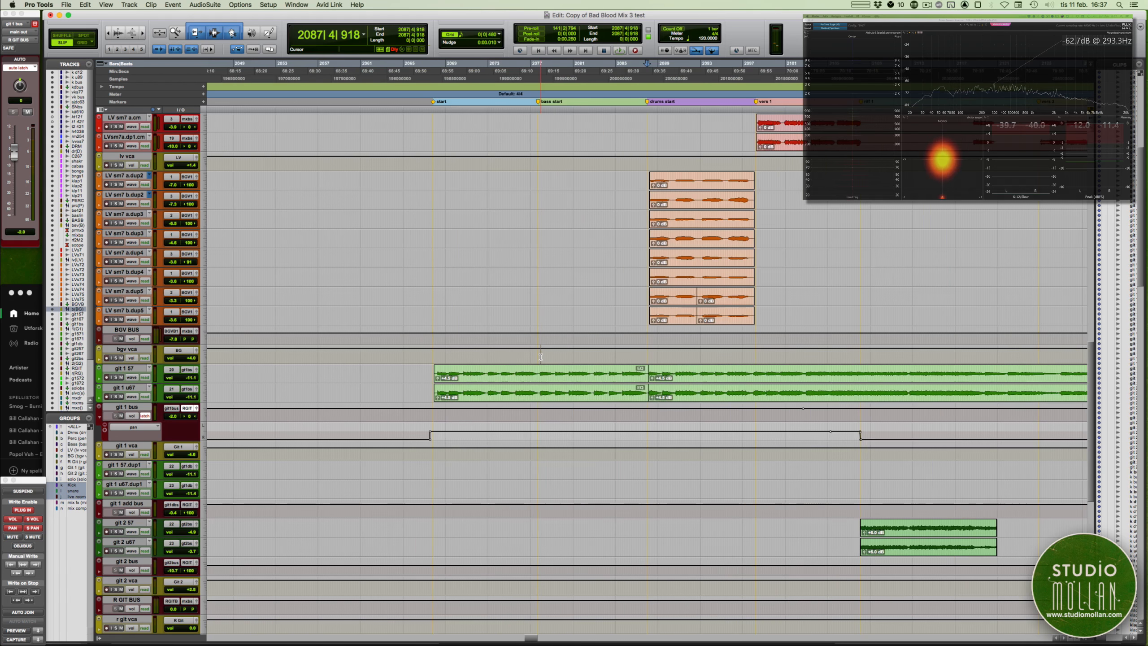
scroll(541, 357, "right", 7)
key("r")
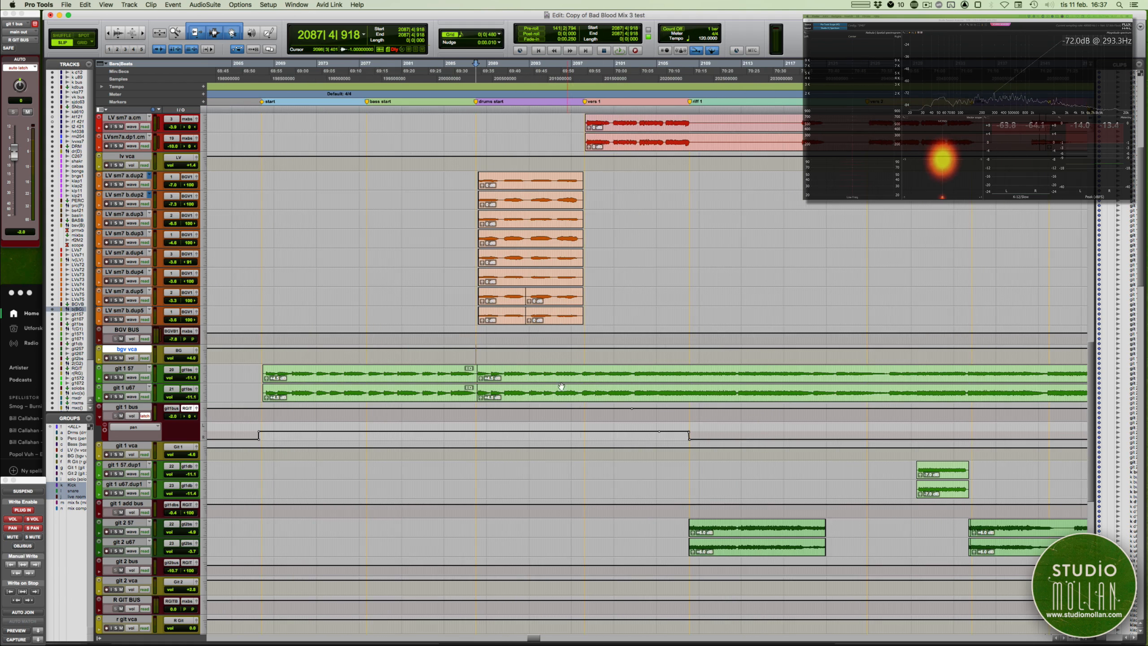
mouse_move(581, 386)
left_mouse_down()
mouse_move(484, 383)
mouse_move(522, 401)
mouse_move(572, 403)
left_mouse_up()
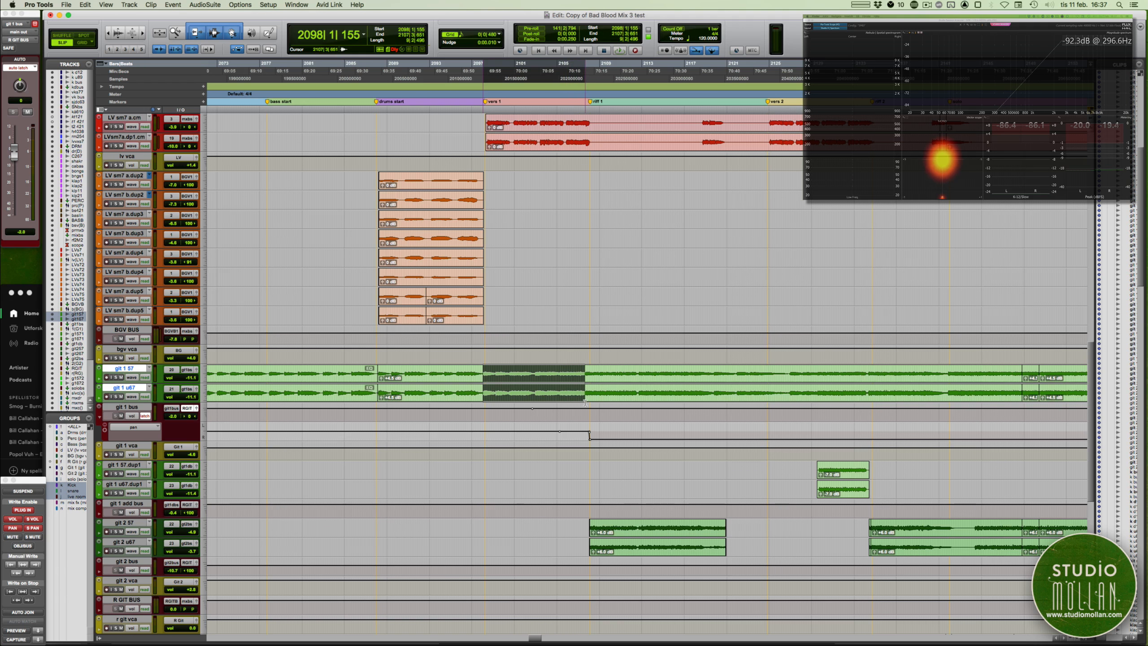
left_click(454, 370)
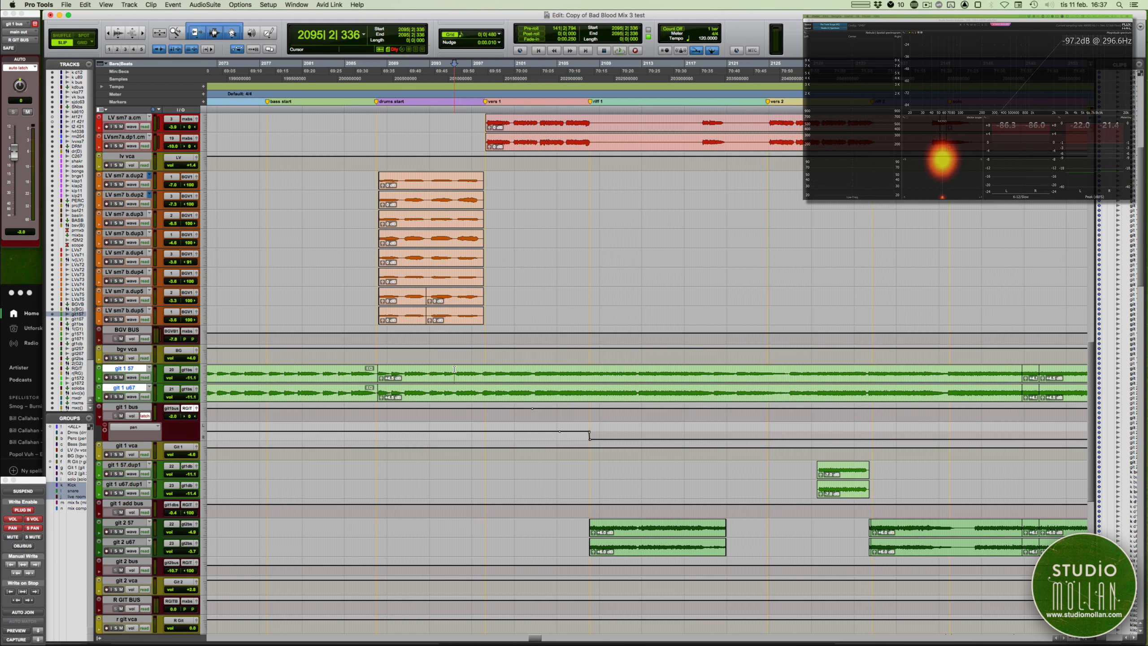
left_click_drag(483, 377, 510, 377)
key("super+z")
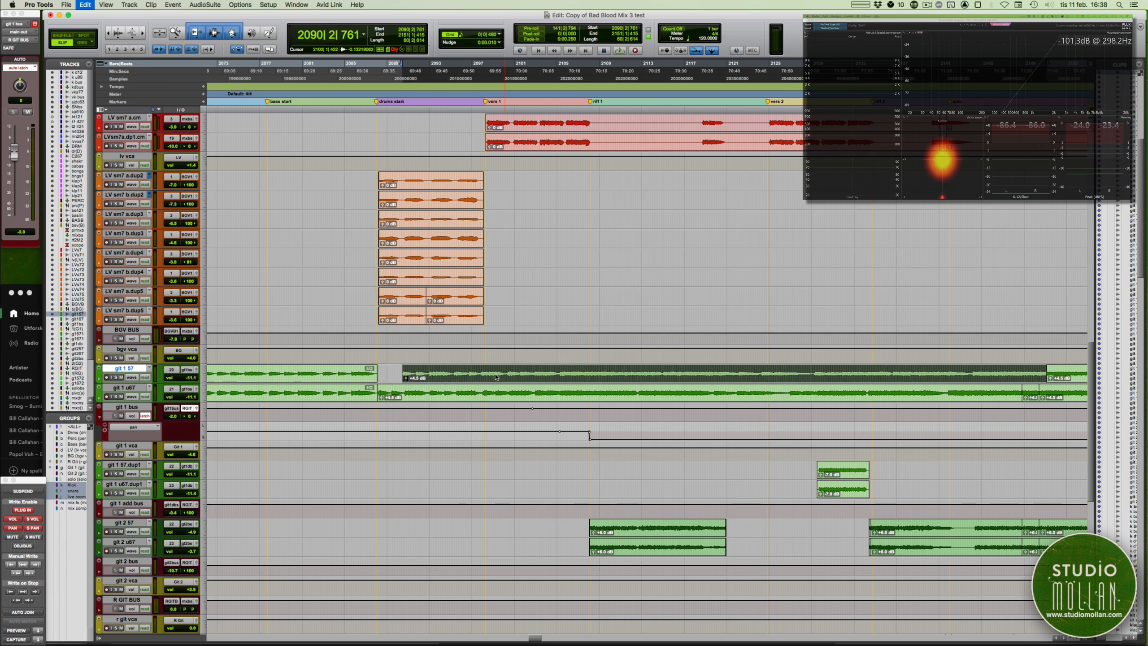
- Play from about bar 2095 into verse 1 and examine the git 1 tracks up to riff 1
left_click(455, 370)
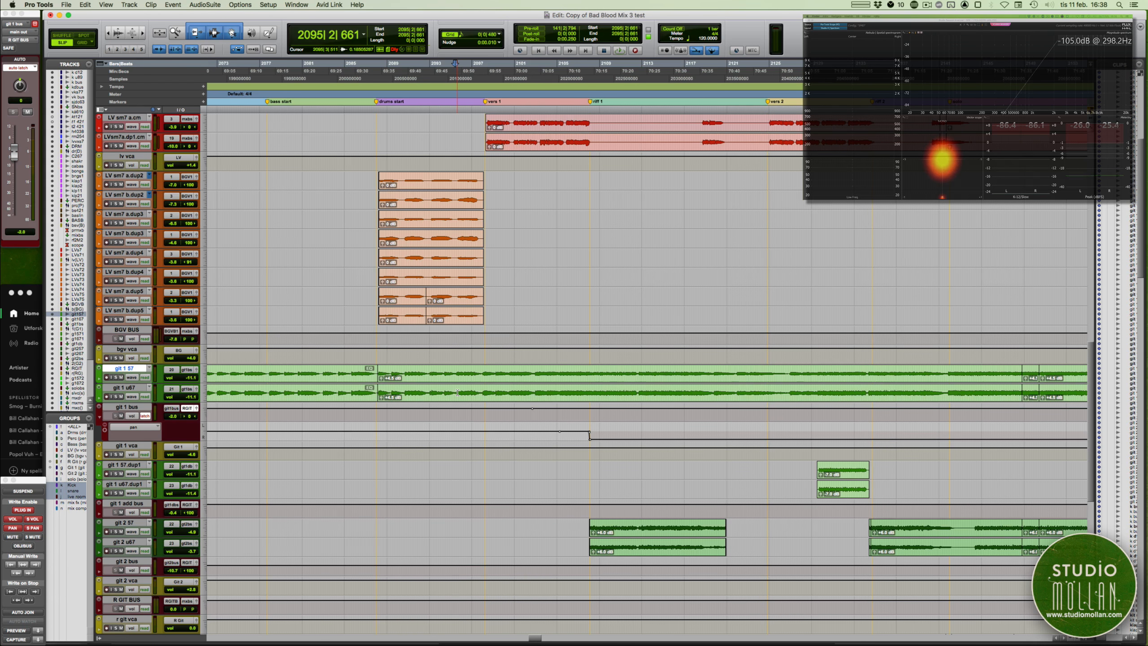
key("space")
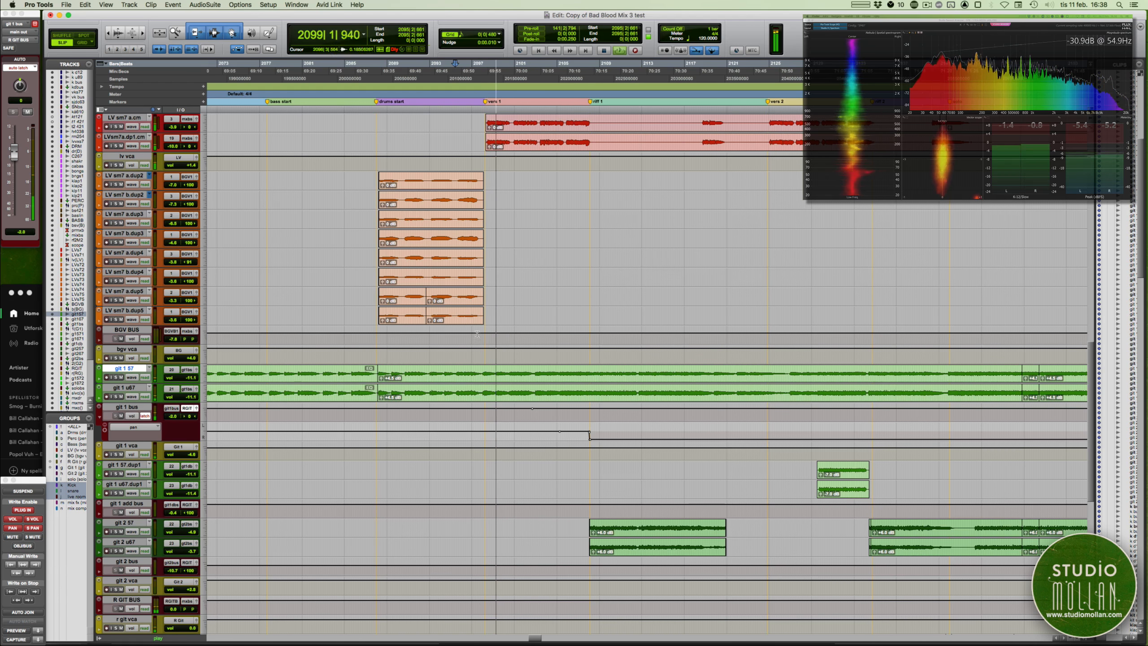
scroll(477, 335, "right", 2)
scroll(486, 341, "up", 1)
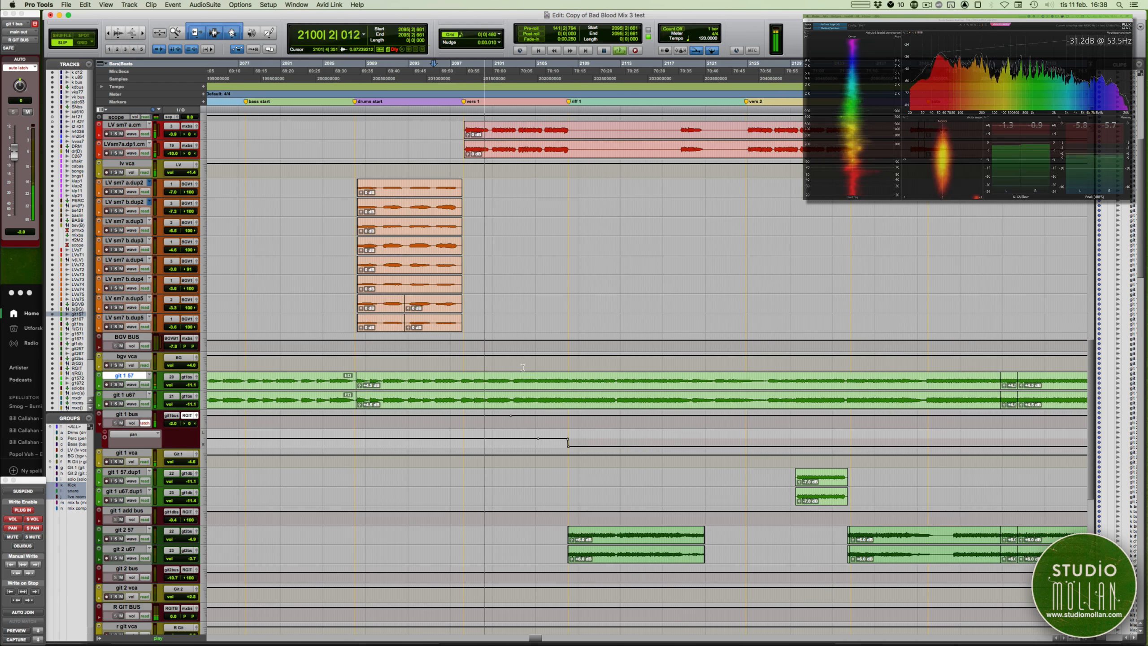
key("t")
scroll(520, 369, "right", 15)
scroll(466, 384, "right", 1)
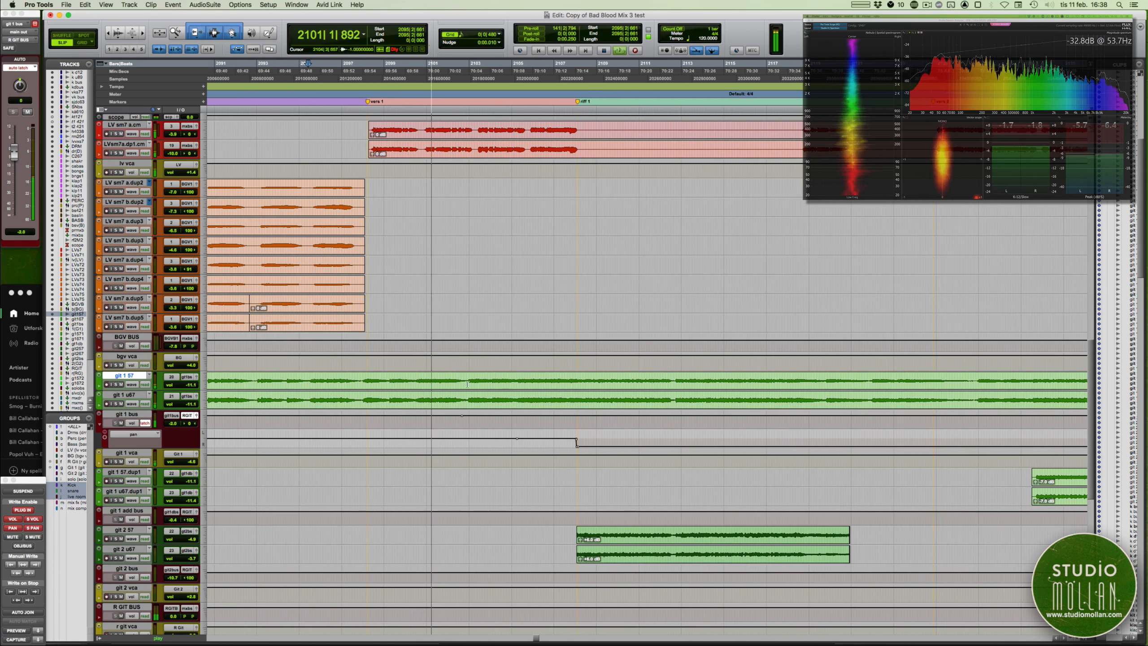
- Write git 1 bus volume automation during verse 1, dipping the fader to about -4.3 dB, easing it up slightly and auto-matching to the existing level
left_click(285, 379)
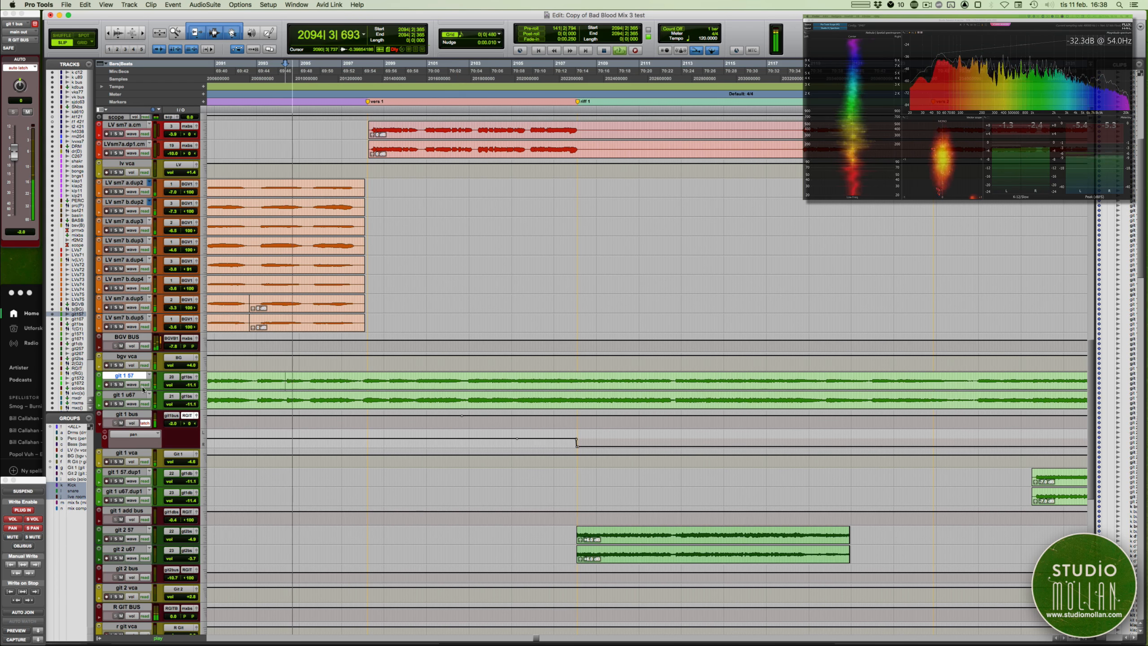
left_click(127, 414)
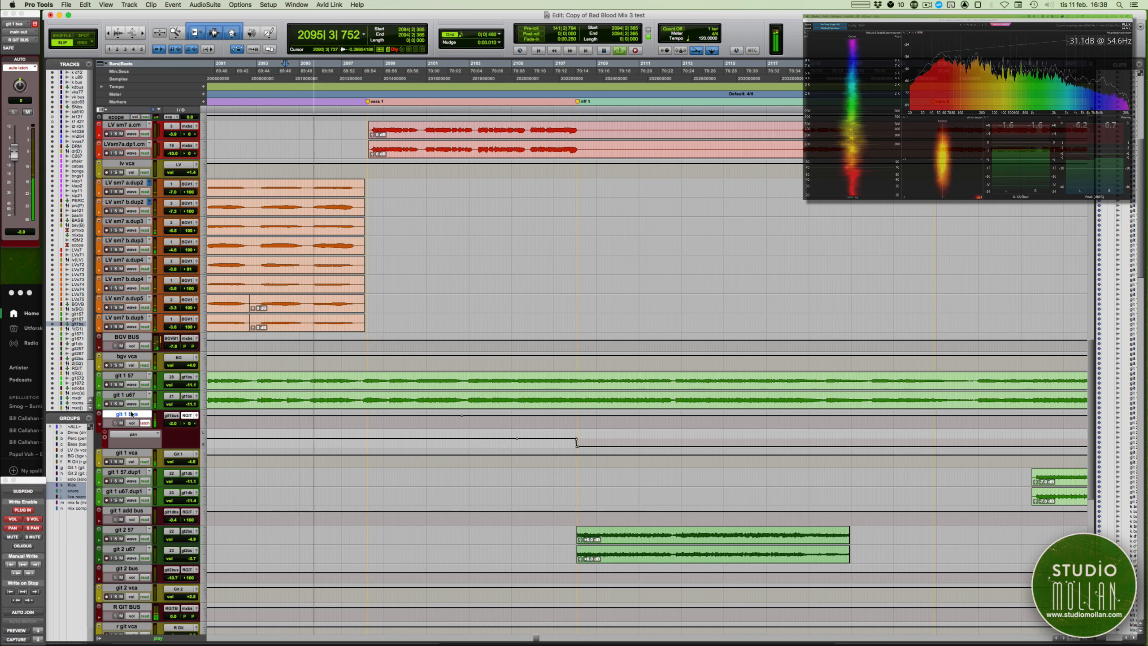
left_click(6, 13)
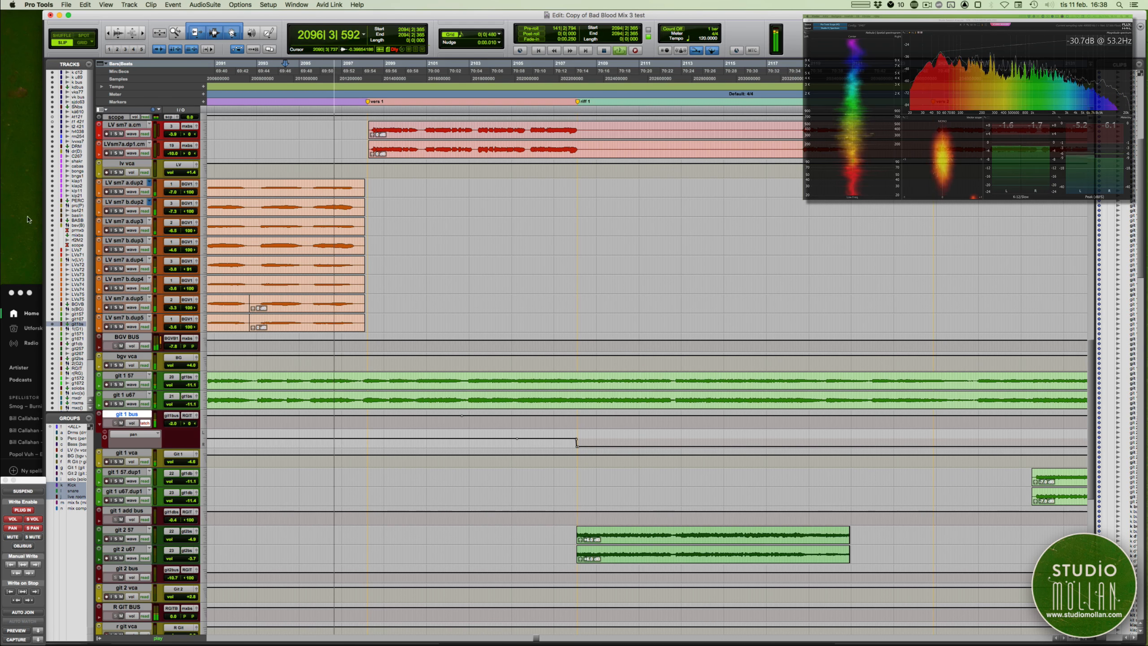
left_click(196, 415)
left_click_drag(13, 156, 14, 159)
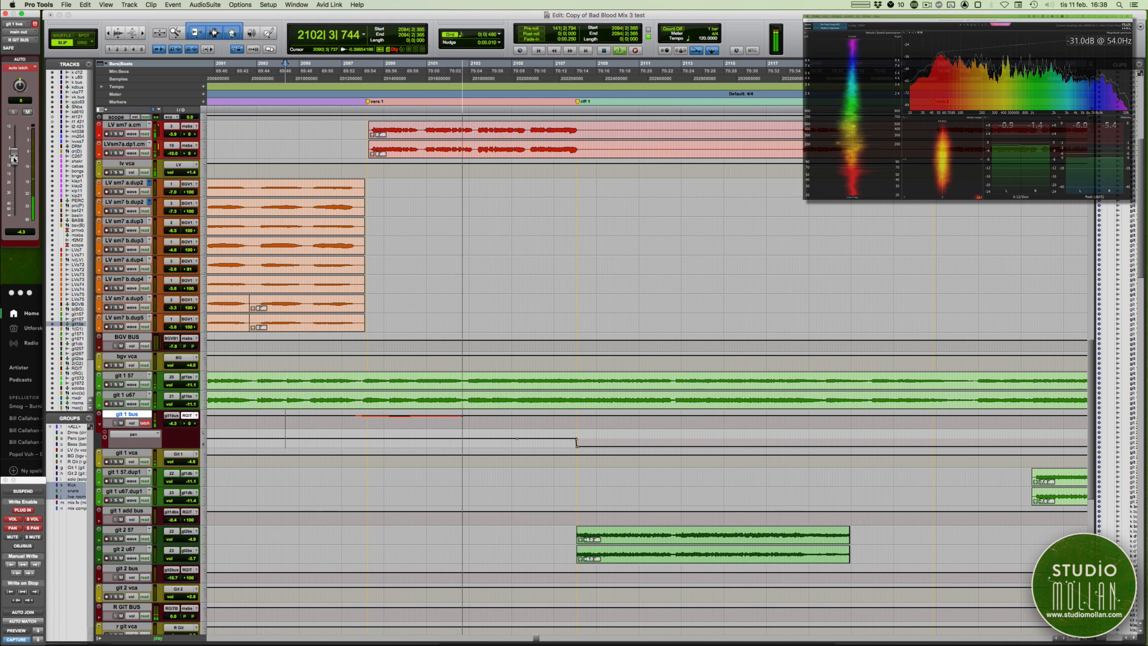
left_click_drag(14, 159, 14, 157)
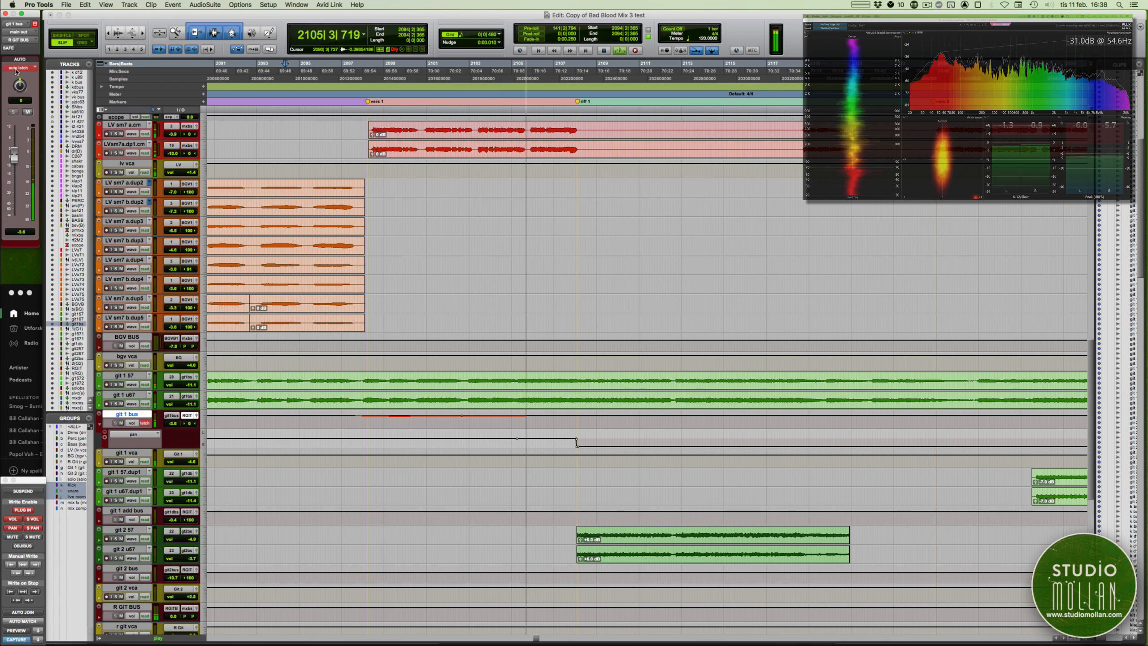
left_click(23, 621)
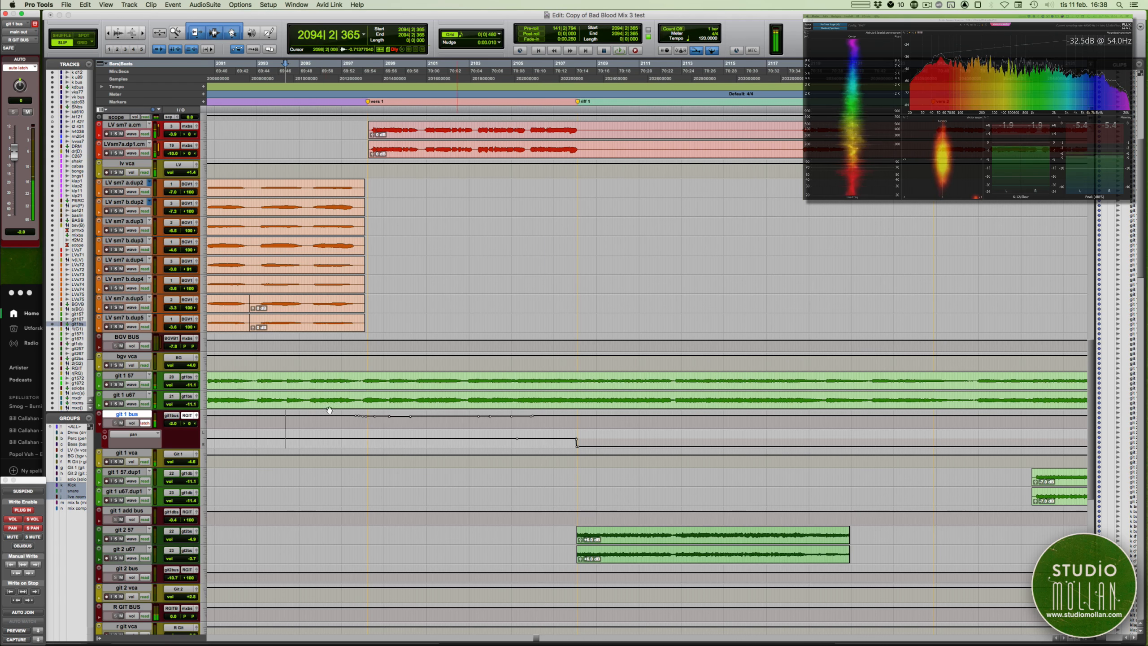
- Enlarge the git 1 bus track, ride its volume up slightly through the rest of verse 1 and auto-match to the existing automation
key("ctrl+Up")
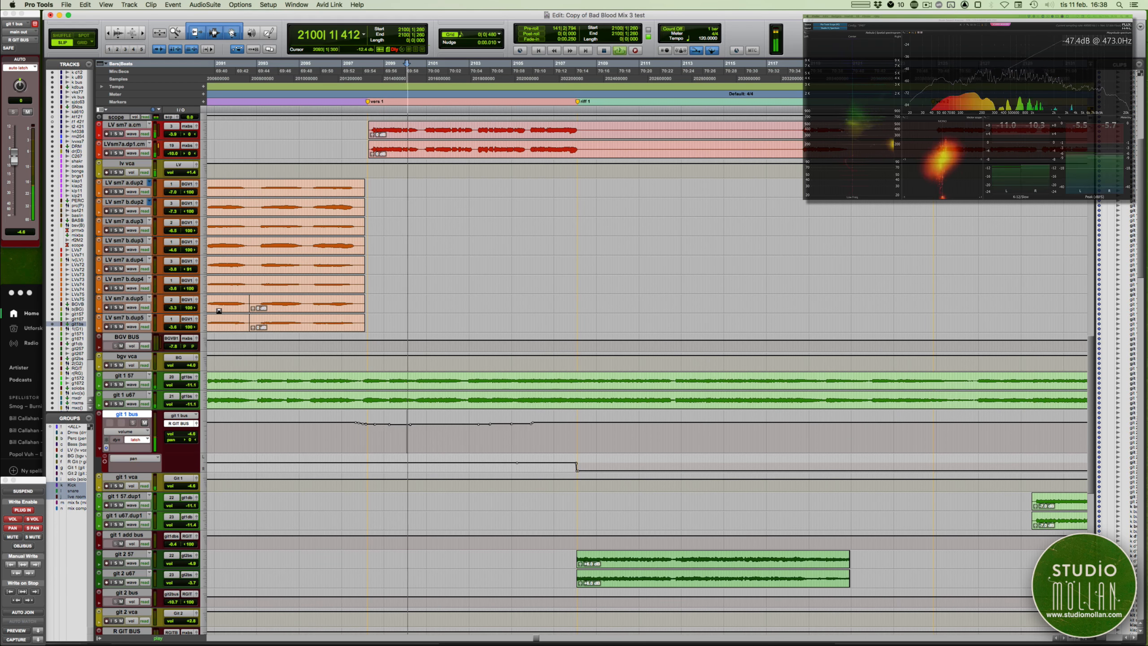
left_click_drag(13, 156, 14, 154)
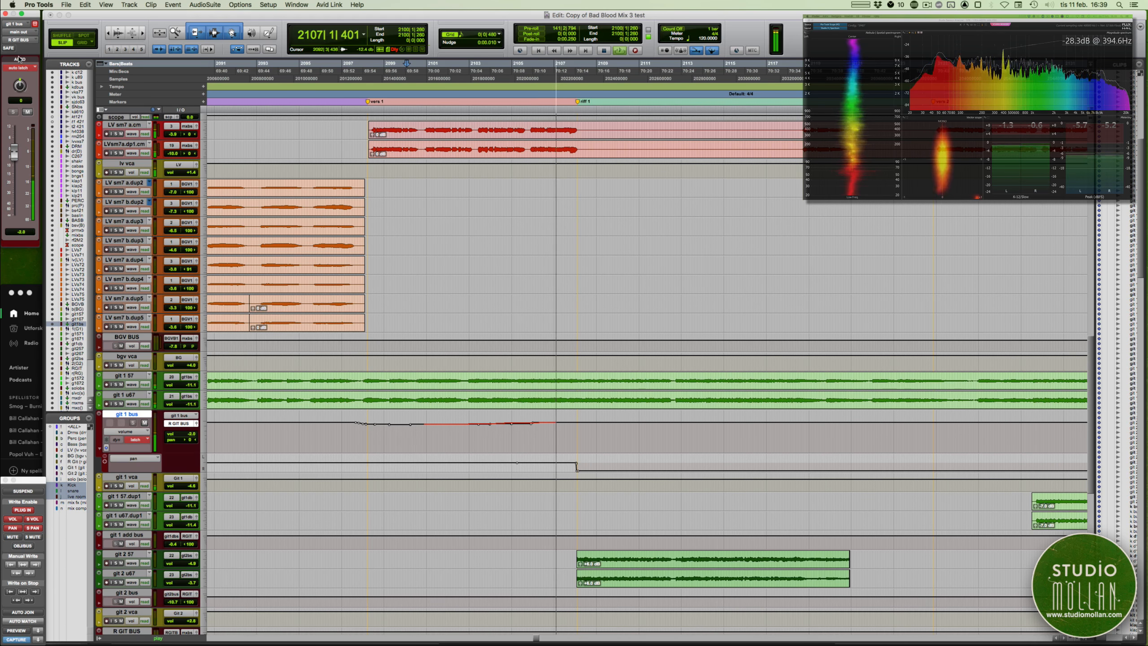
left_click(23, 621)
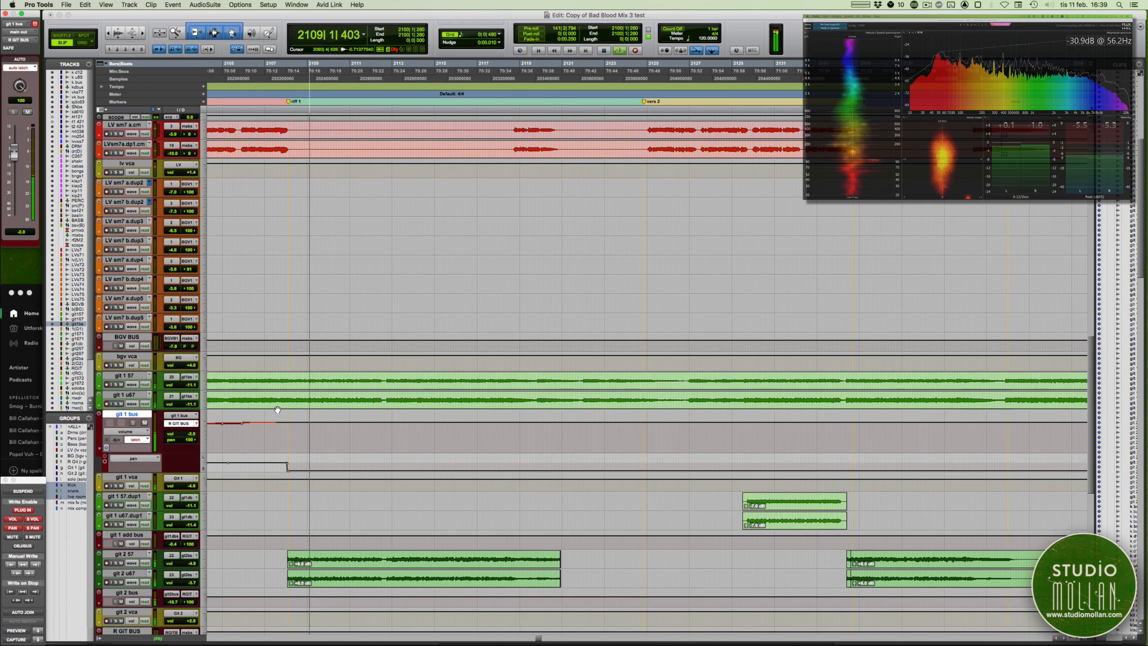
- Play on through riff 1 and examine the guitar tracks, followed by the drum, percussion and bass tracks
scroll(277, 410, "down", 3)
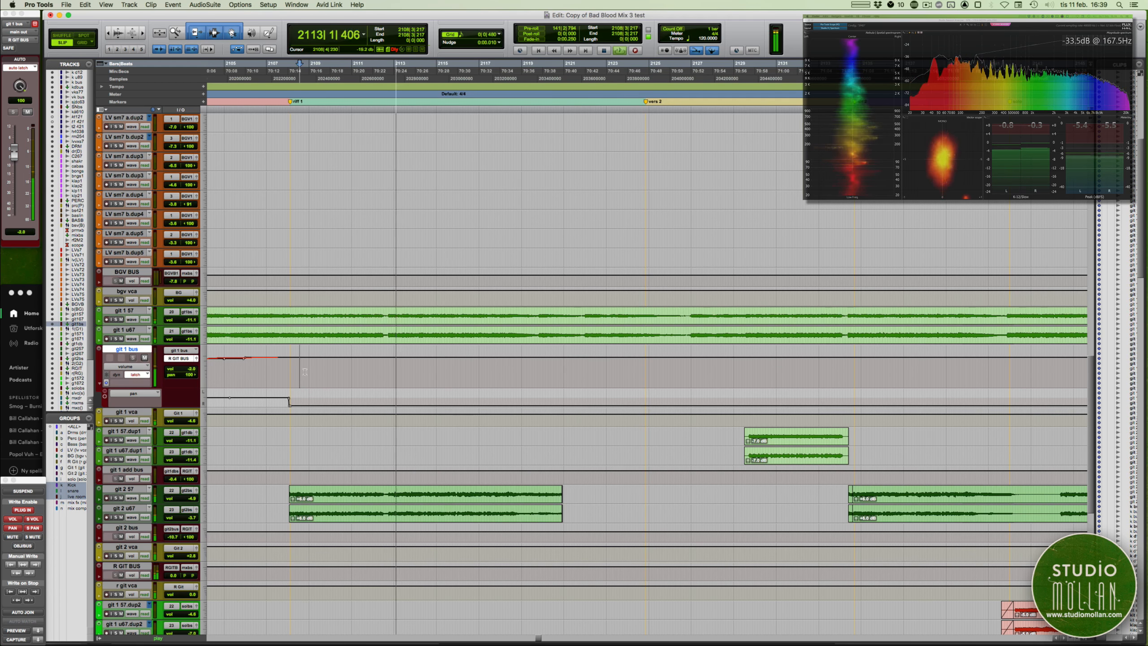
scroll(330, 380, "right", 2)
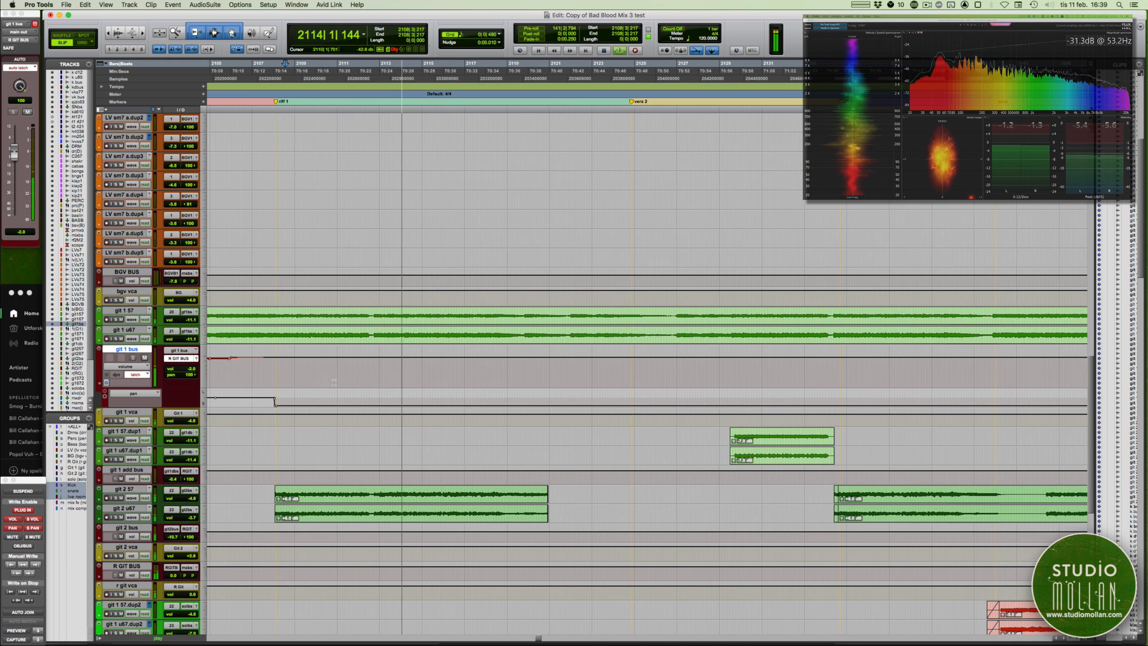
scroll(334, 383, "right", 1)
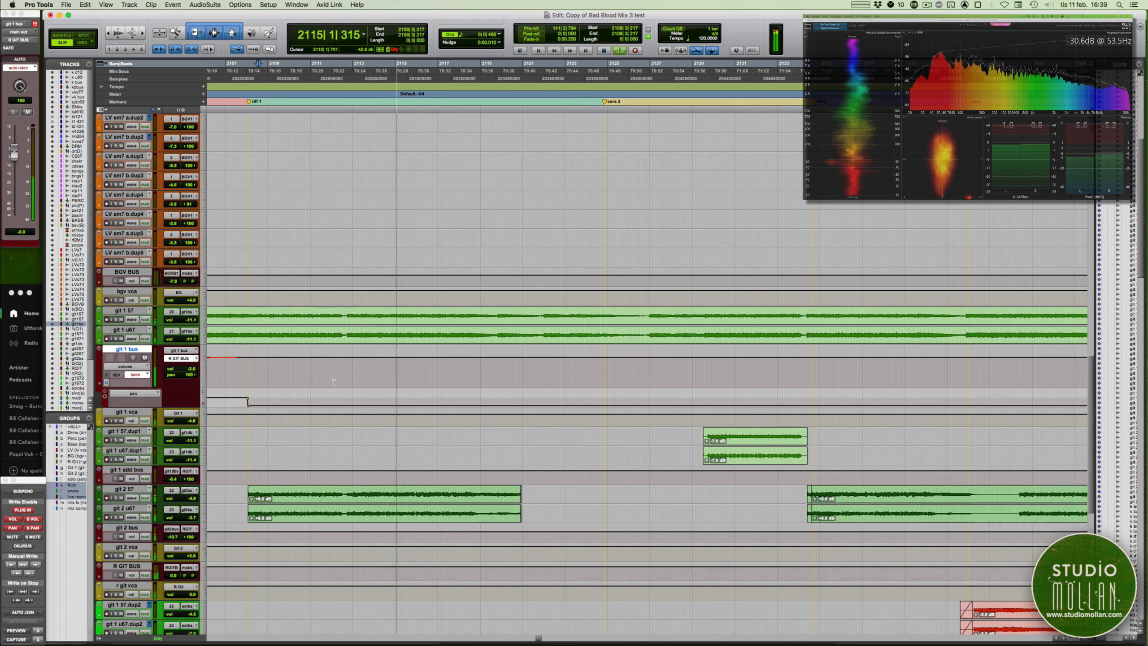
scroll(334, 383, "up", 5)
scroll(334, 383, "up", 9)
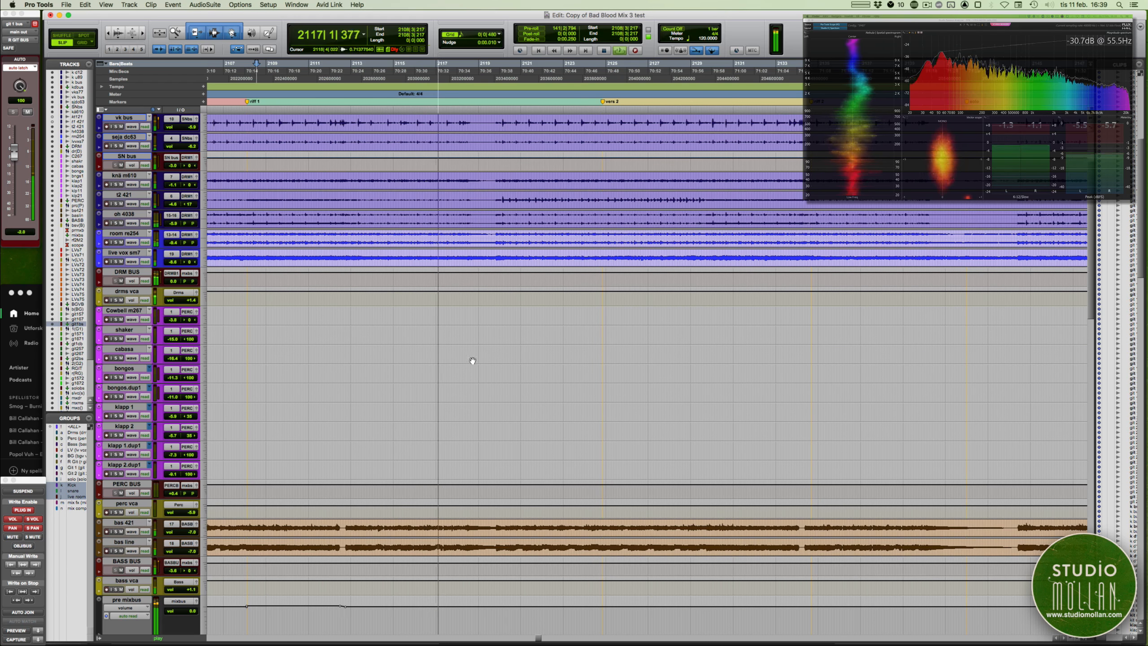
- Select the passage of the bongos track from about bar 2177 to bar 2183 in the breakdown and view it among the surrounding sections
key("r")
key("r")
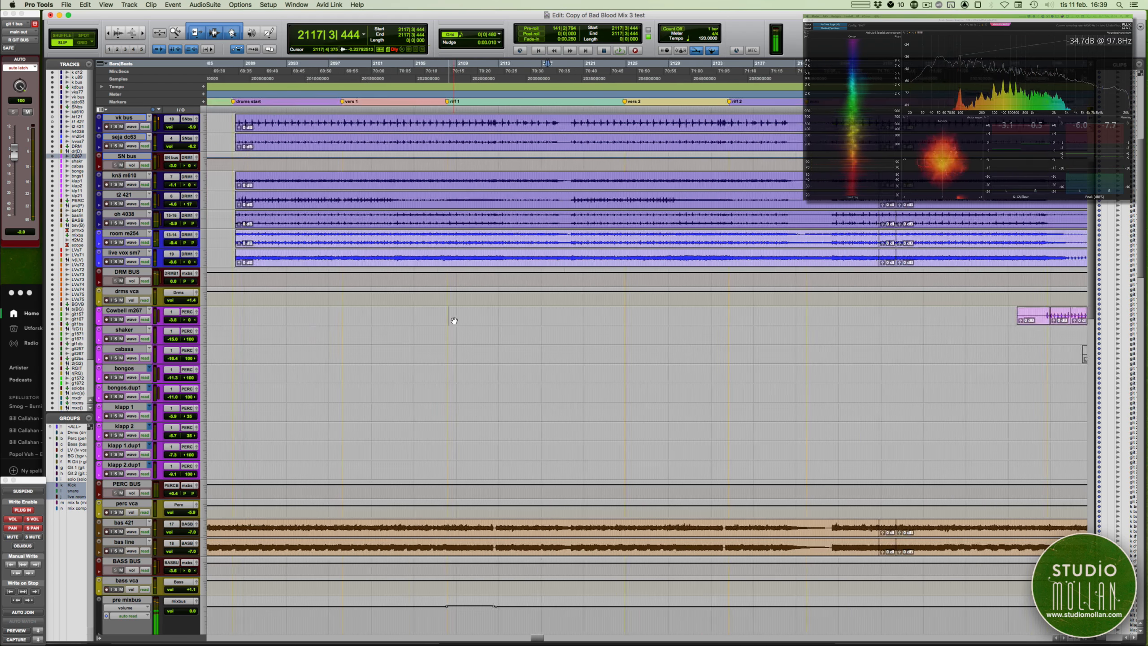
scroll(454, 320, "right", 4)
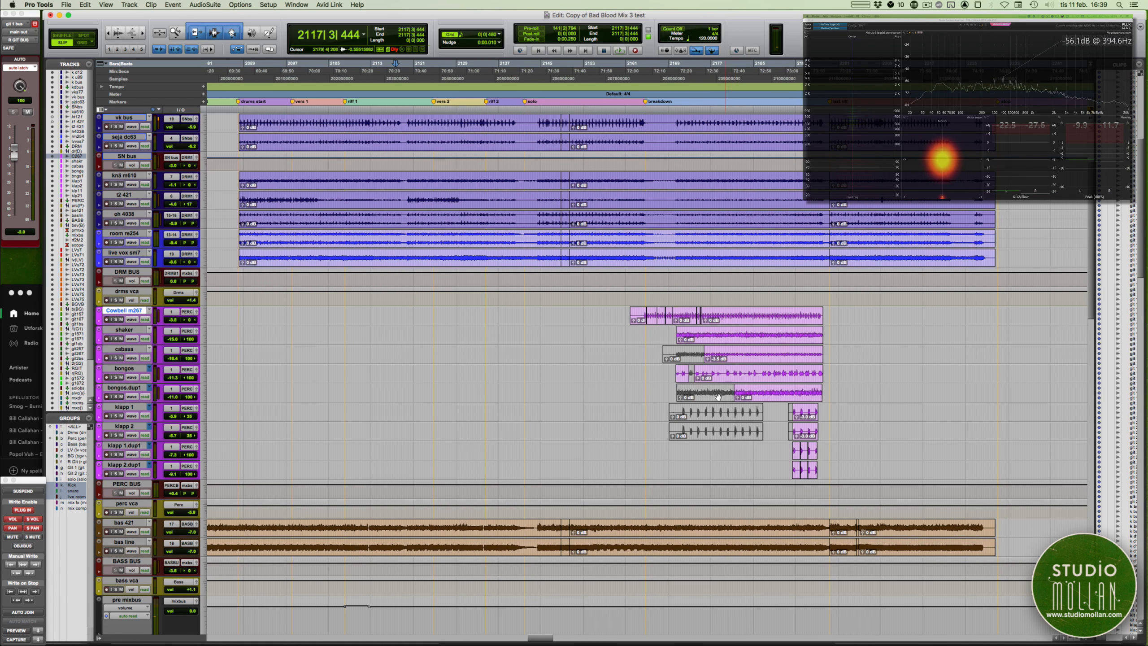
left_click(712, 380)
key("t")
key("t")
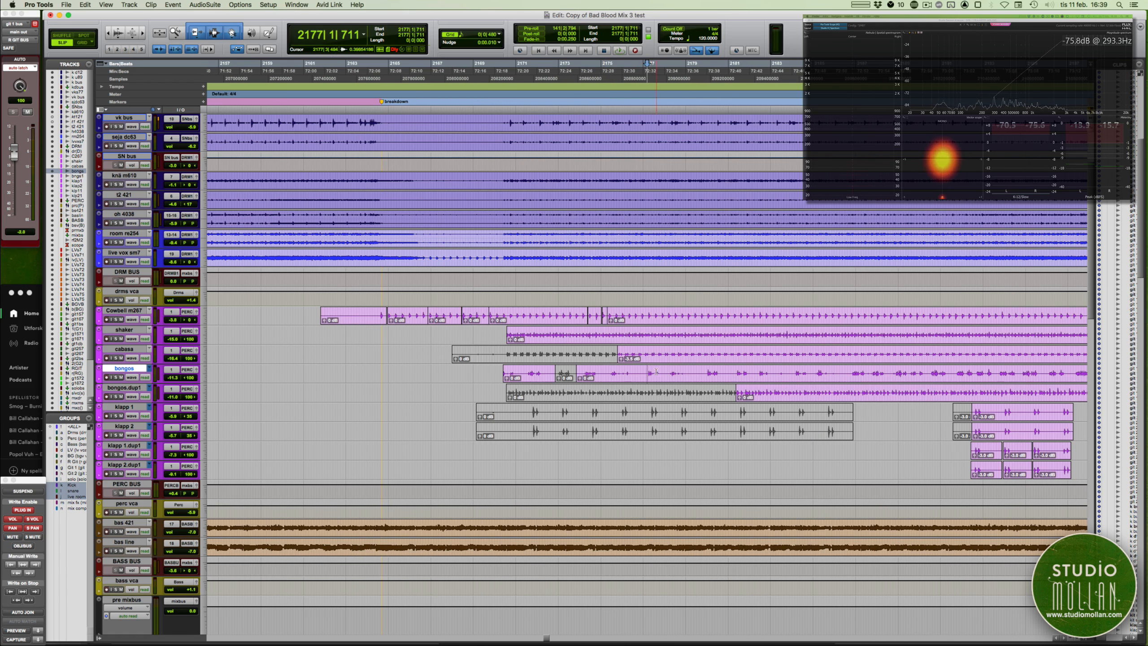
left_click_drag(647, 372, 759, 376)
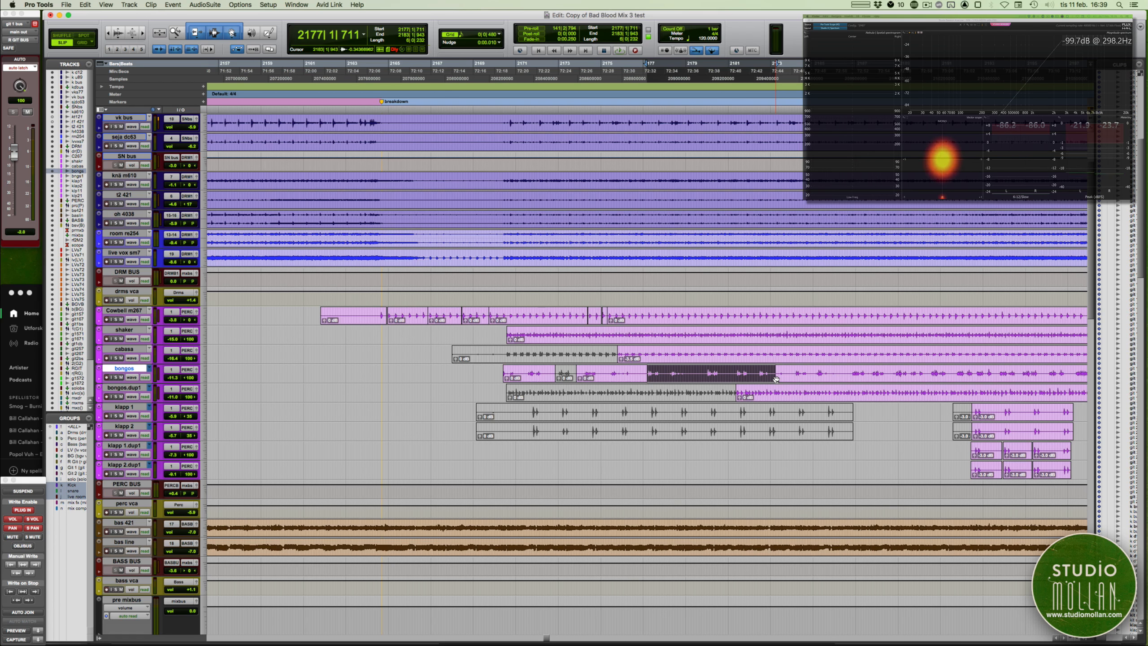
key("r")
scroll(636, 443, "up", 3)
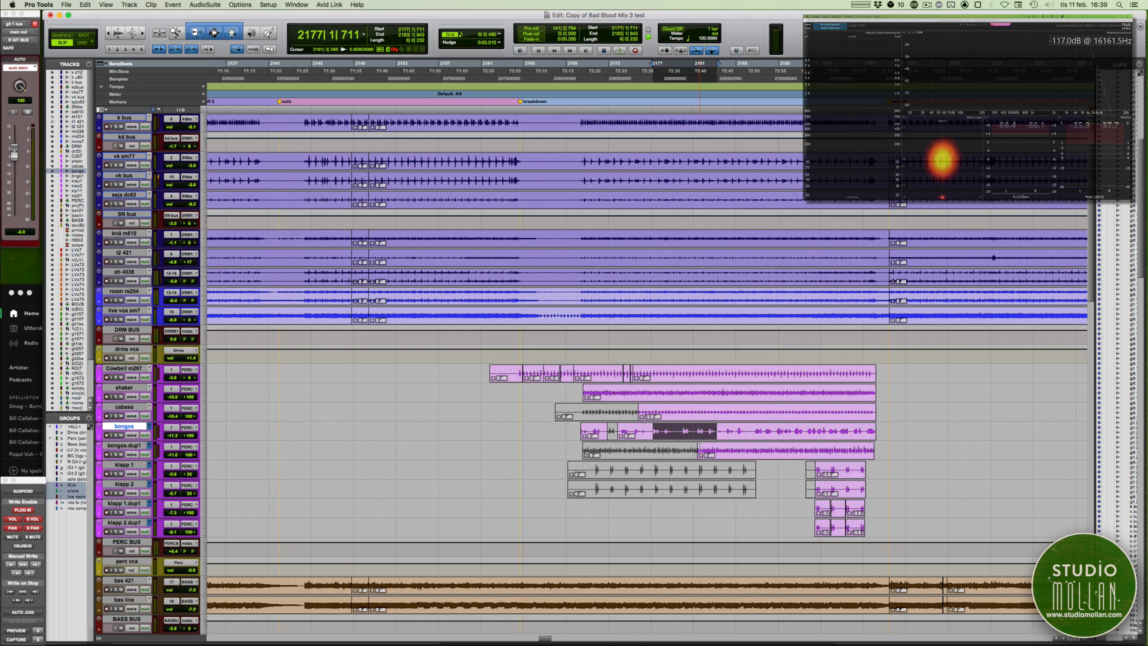
scroll(685, 449, "left", 5)
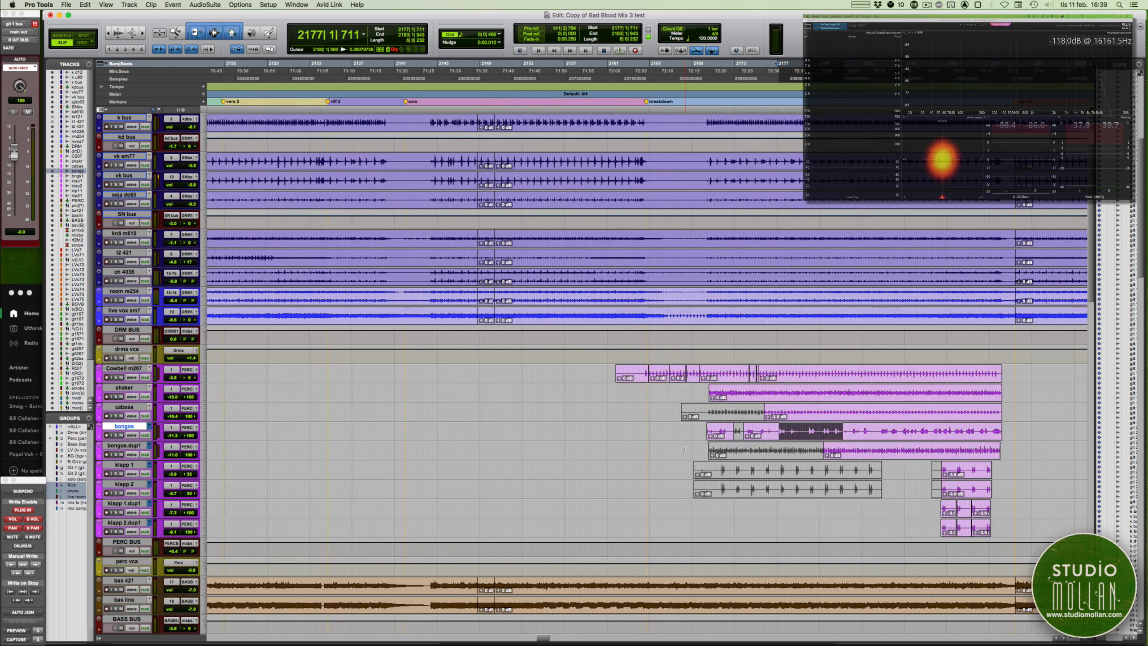
- Find the riff 1 marker in the arrangement and start playback just before it, around bar 2107
key("r")
scroll(418, 423, "left", 4)
left_click(490, 408)
key("t")
scroll(463, 372, "down", 20)
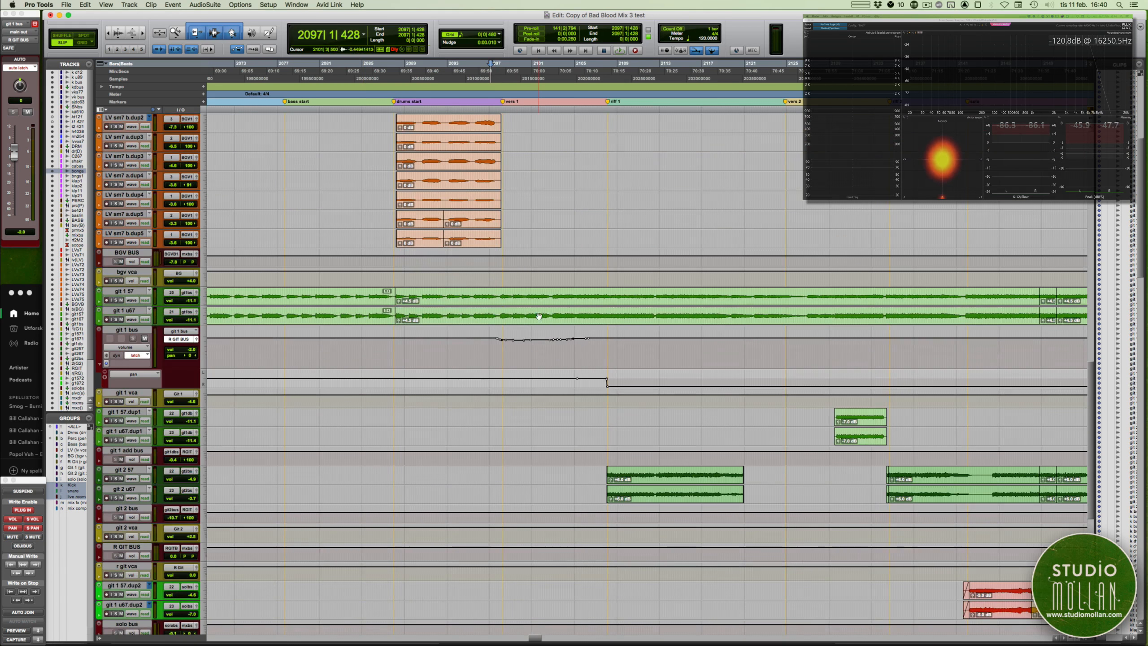
scroll(538, 316, "up", 8)
scroll(542, 317, "down", 4)
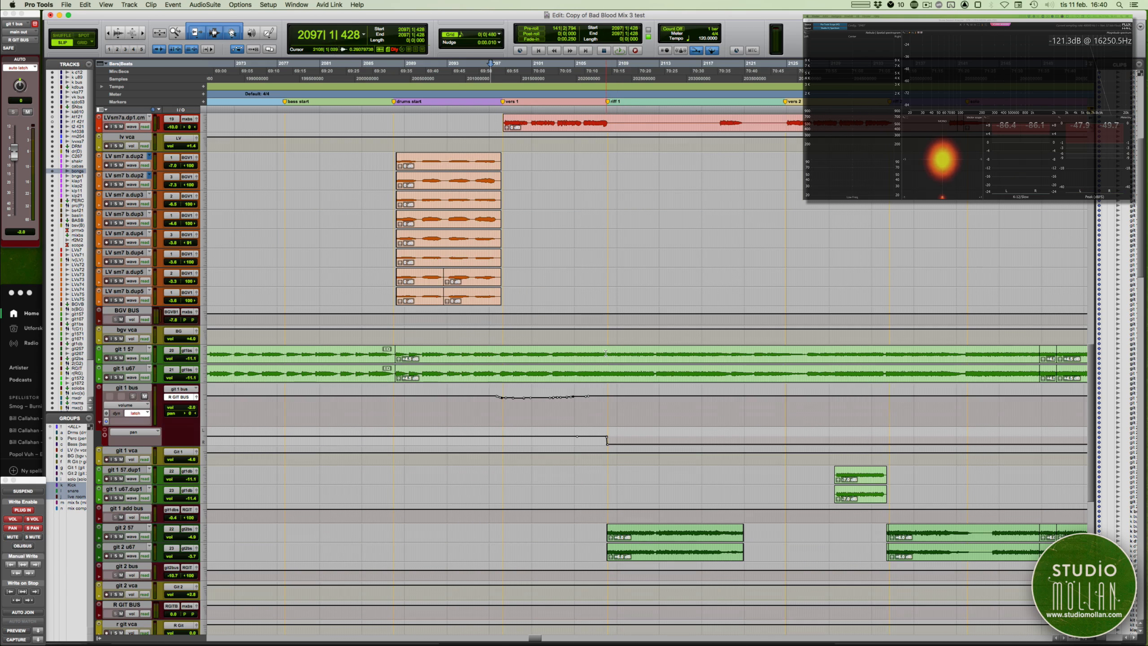
key("t")
key("t")
key("space")
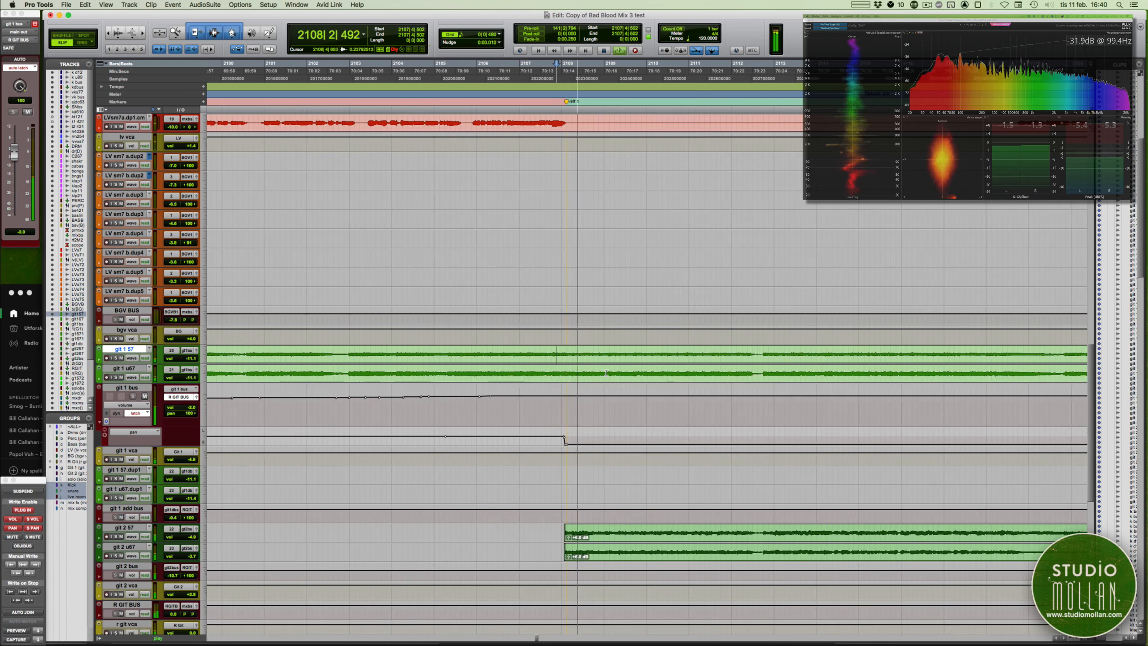
- Paste the copied bongo clip onto the bongos track in the riff 1 section, at 2112|3|791
scroll(606, 373, "up", 15)
left_click(535, 334)
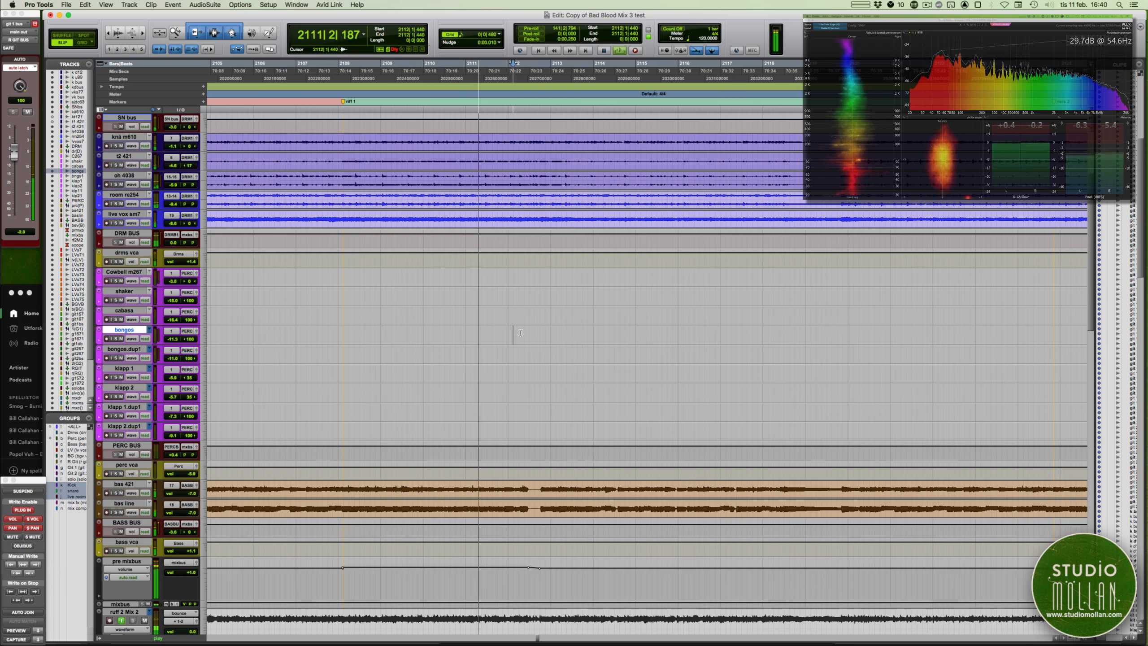
left_click(538, 334)
key("t")
scroll(499, 350, "right", 10)
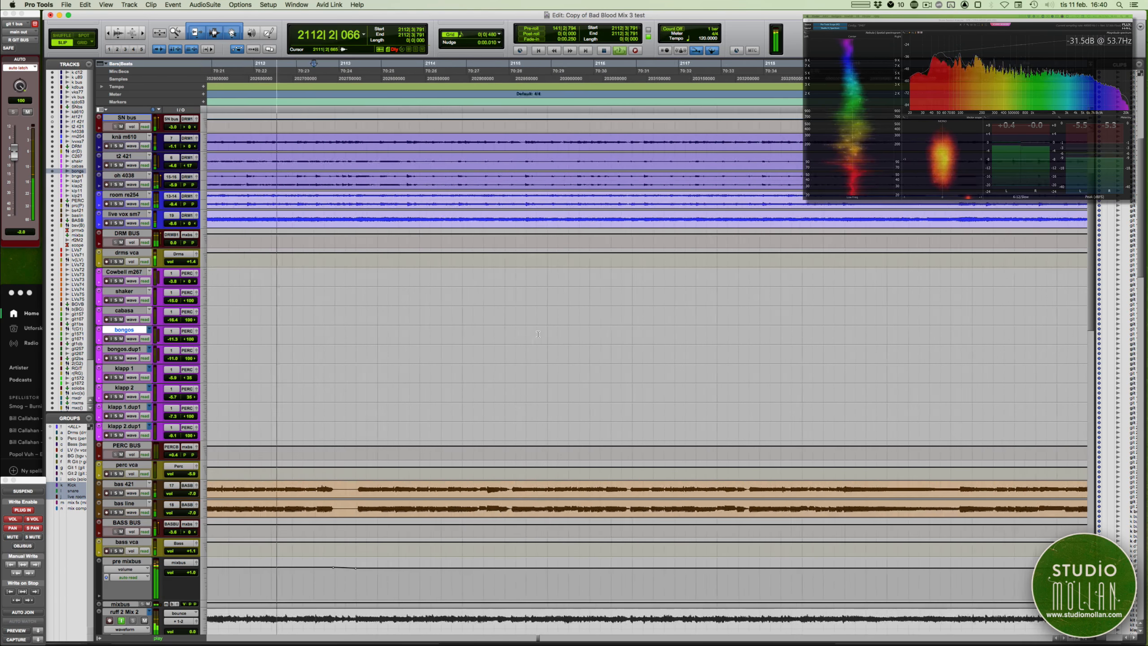
scroll(499, 349, "left", 2)
scroll(499, 349, "left", 1)
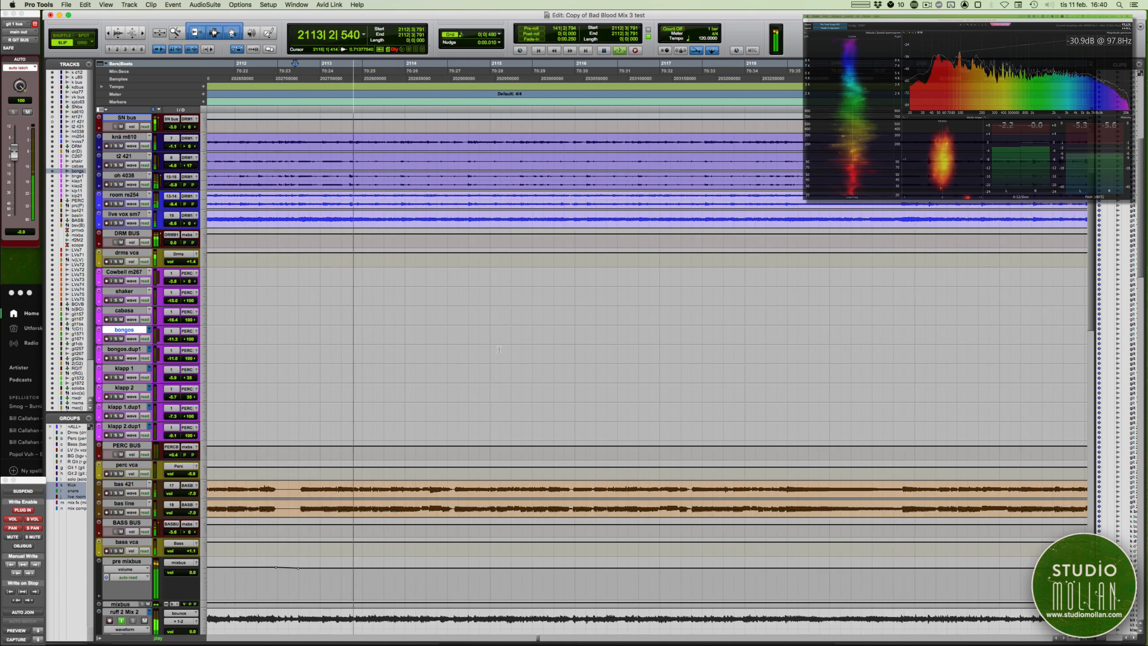
key("super+v")
key("space")
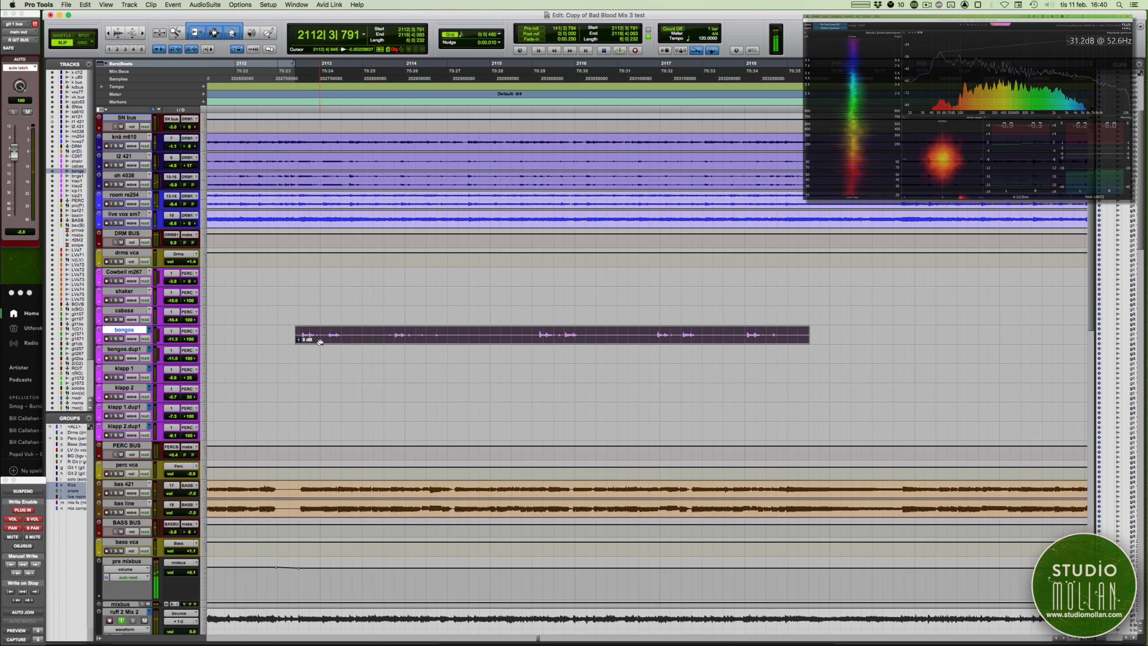
- Move the pasted bongo clip to start near bar 2114 and play the section around it
left_click_drag(320, 338, 423, 337)
key("super+bracketright")
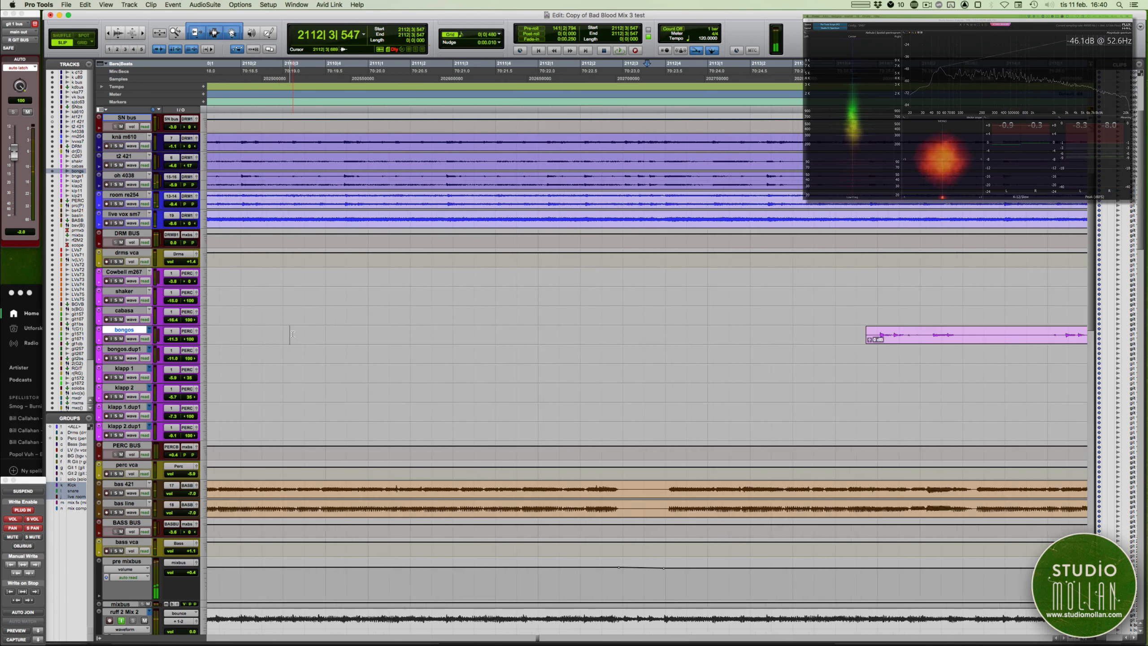
key("space")
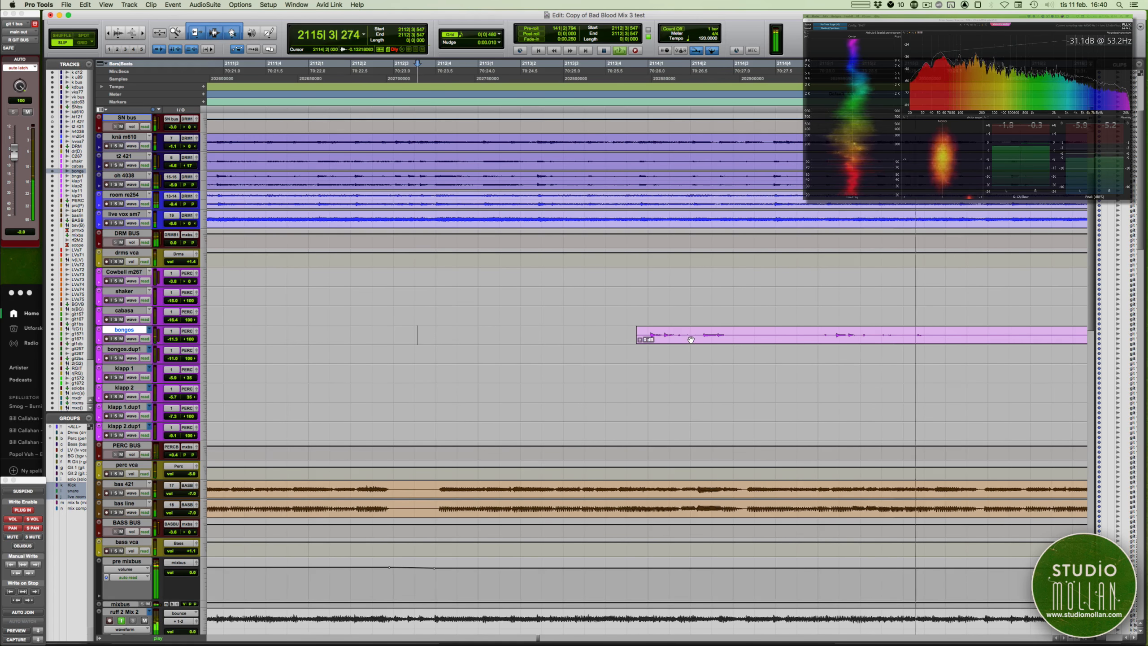
key("super+bracketleft")
key("super+bracketleft")
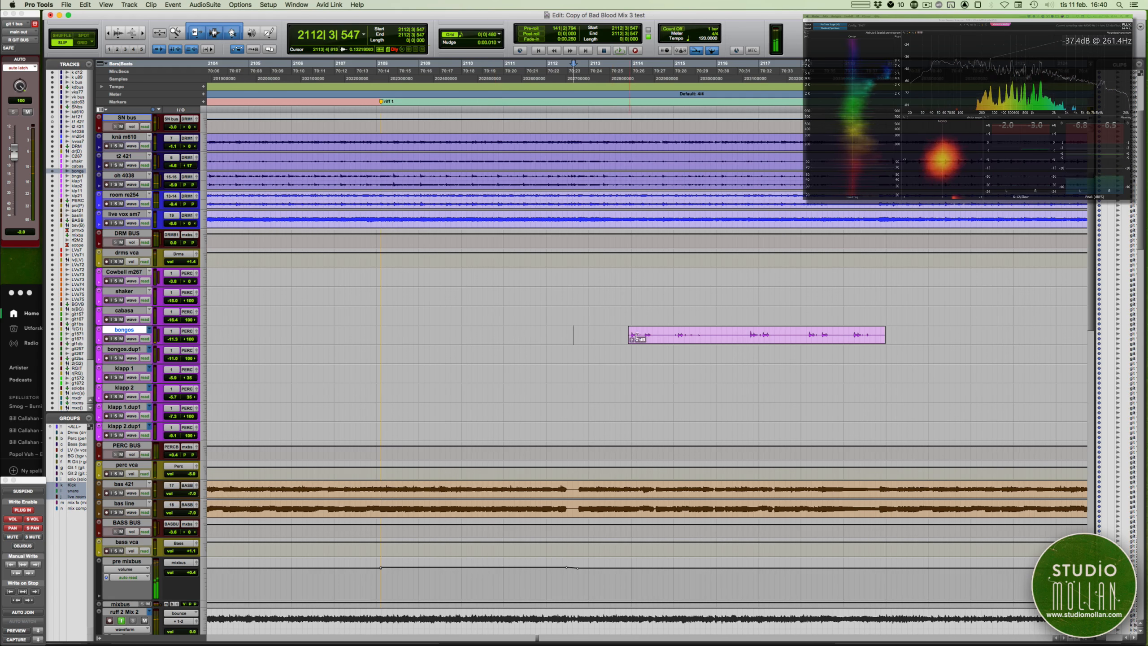
- Listen repeatedly to the passage leading into the bongo clip, checking its timing against the drum tracks
key("t")
scroll(622, 341, "right", 6)
scroll(623, 341, "up", 4)
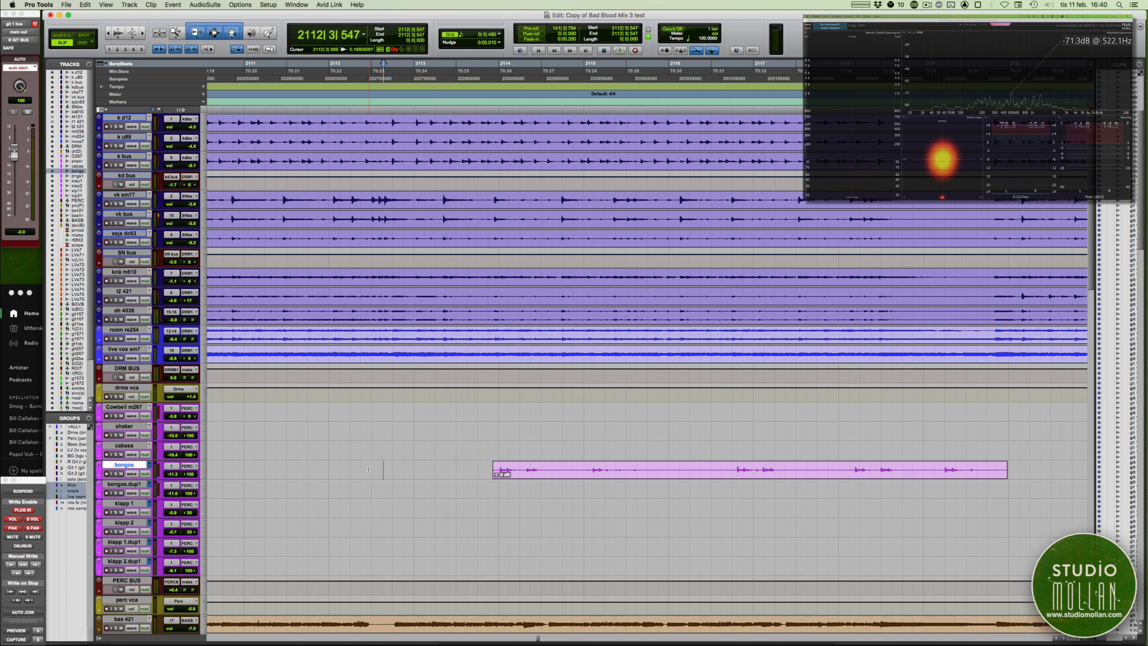
key("space")
scroll(369, 469, "up", 4)
scroll(370, 469, "down", 2)
scroll(370, 468, "right", 1)
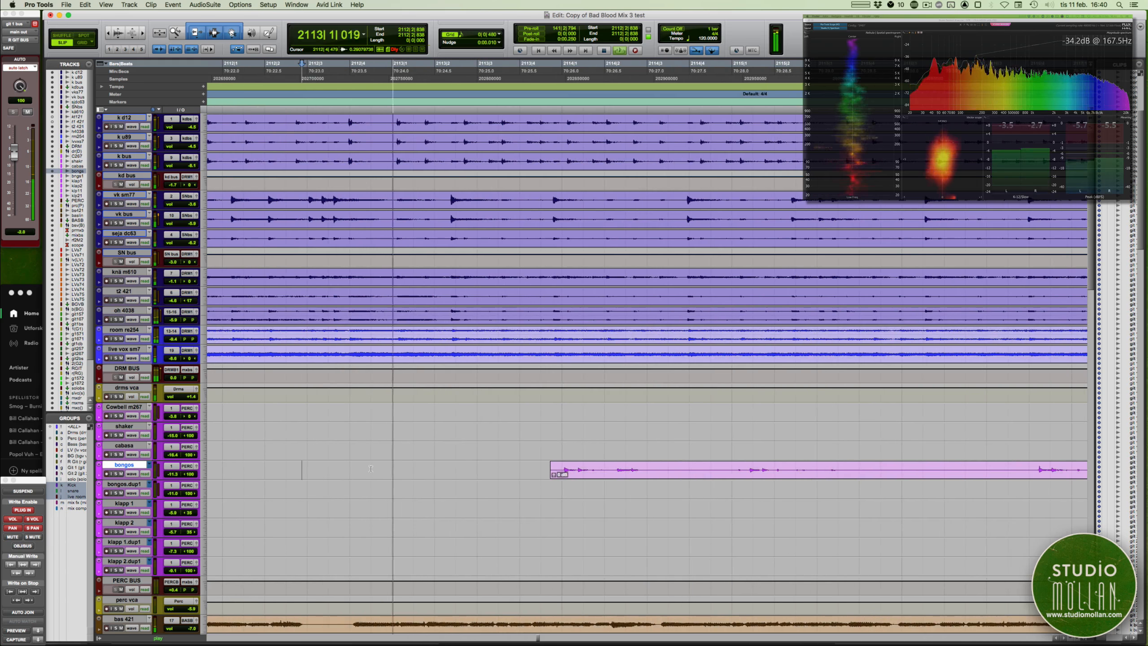
key("space")
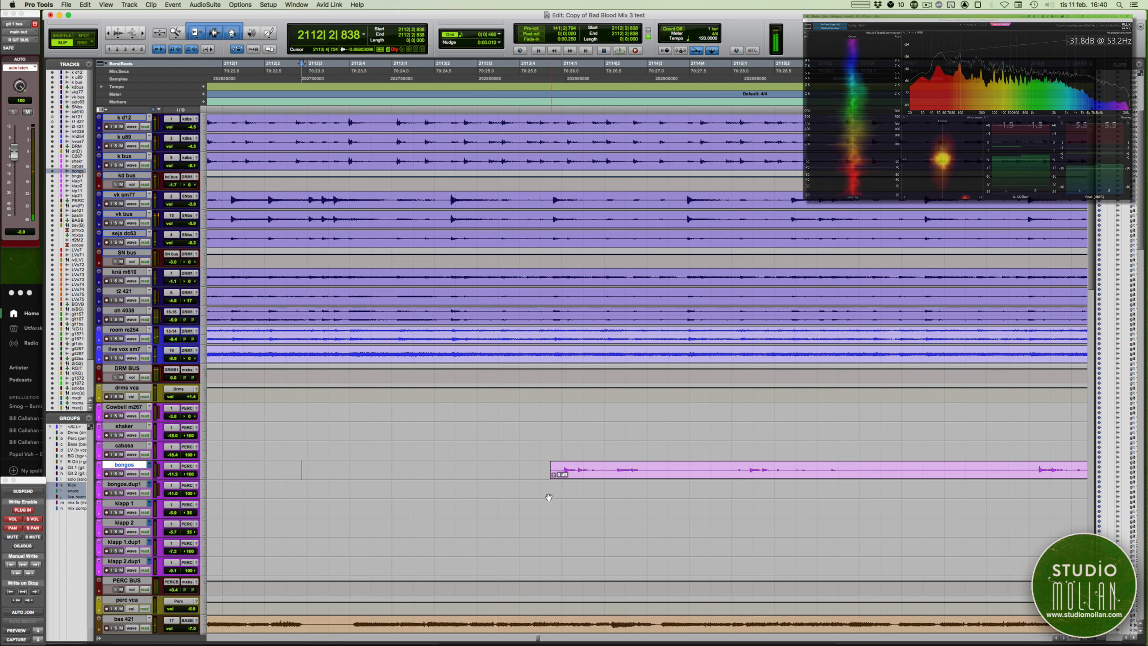
key("space")
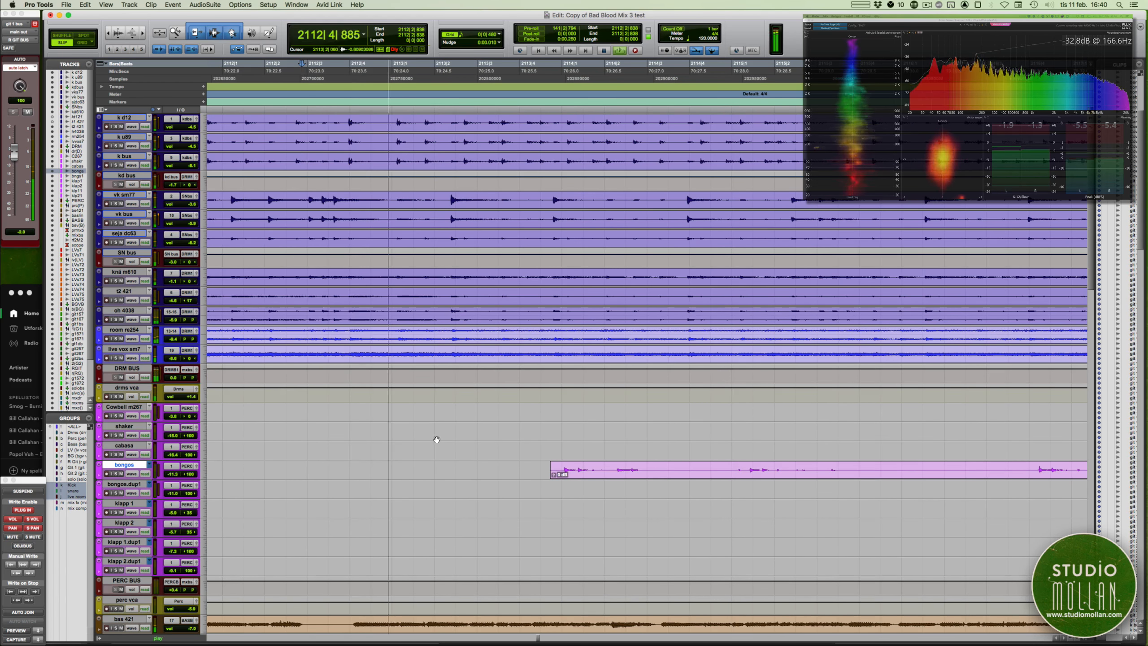
key("space")
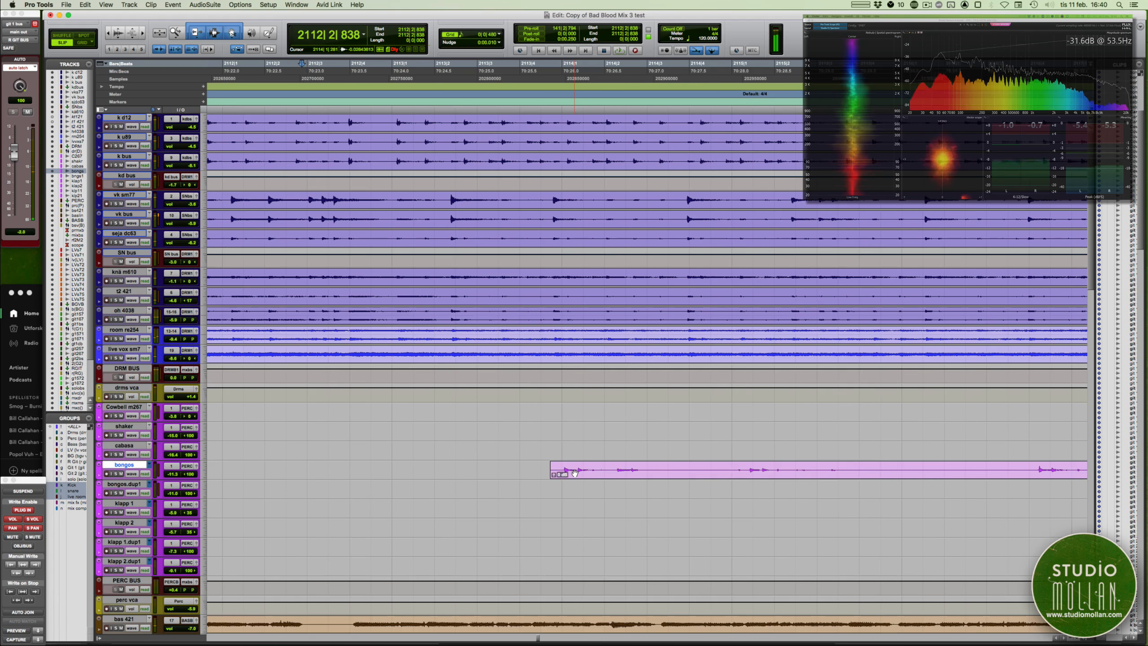
- Trim the bongo clip's start to its first hit at 2114|1|001 and cut the clip from the bongos track
left_click(570, 472)
left_click_drag(572, 473, 569, 473)
left_click(555, 466)
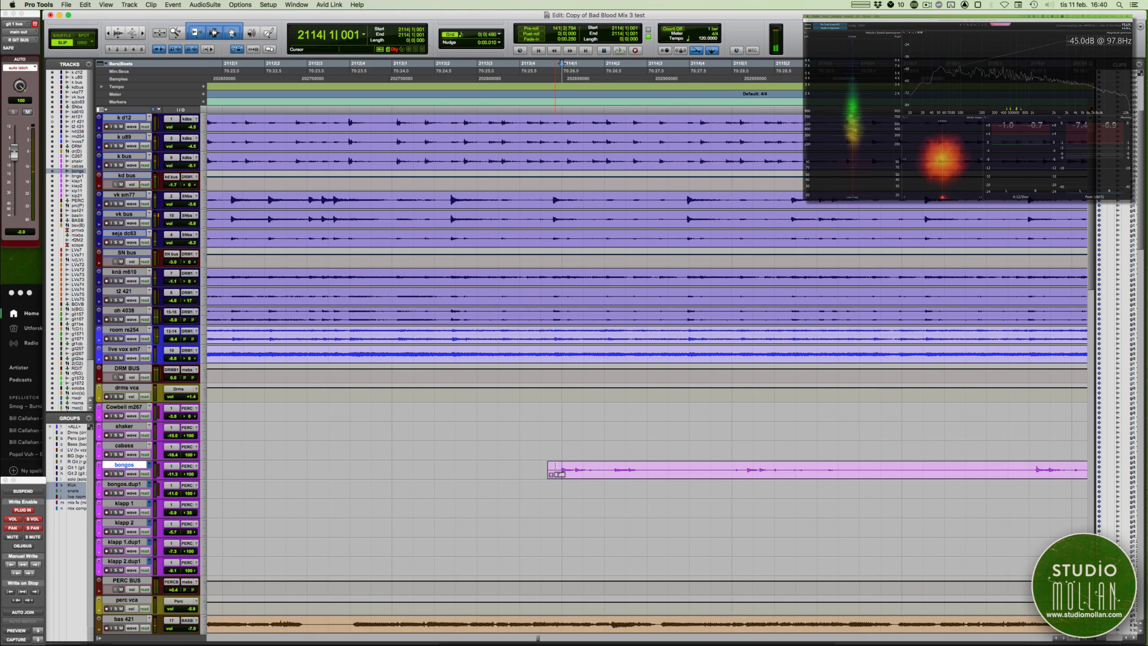
key("a")
left_click(593, 476)
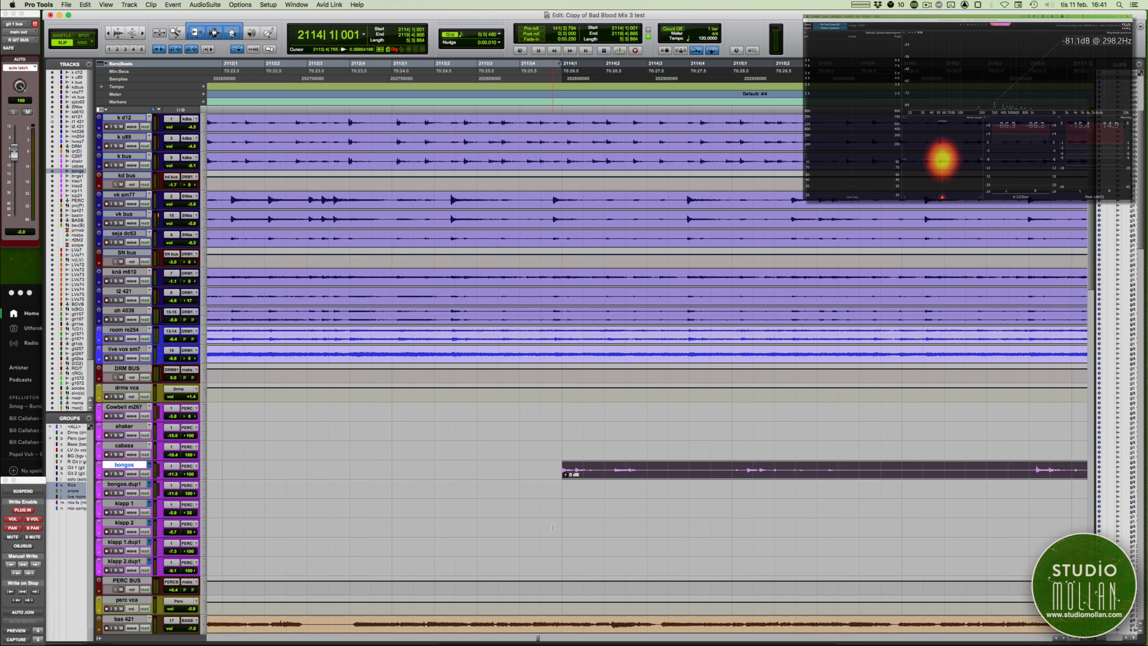
key("Delete")
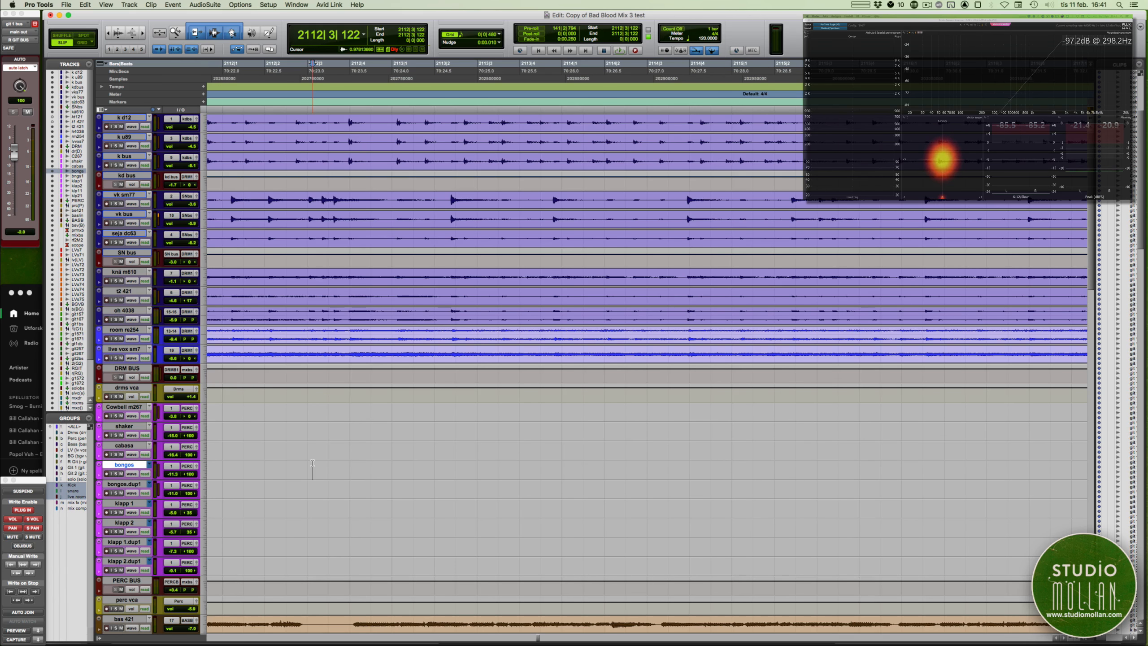
- Play the riff from around 2112|3 to find the entry point, and paste the bongo clip at 2113|2|515 on the bongos track
key("space")
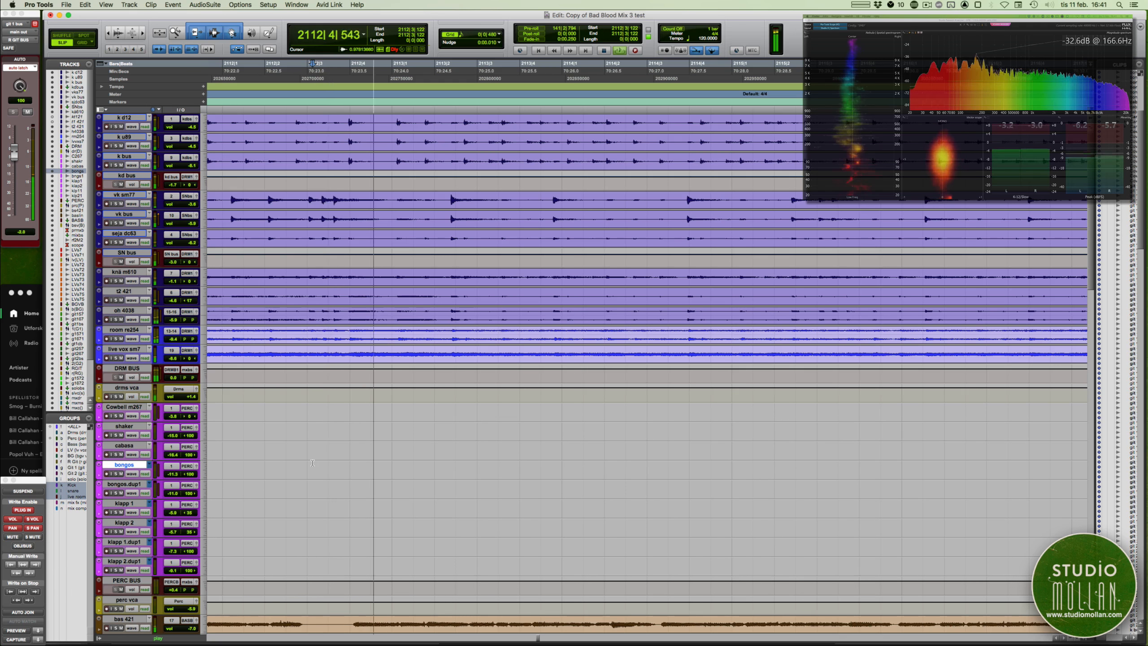
key("space")
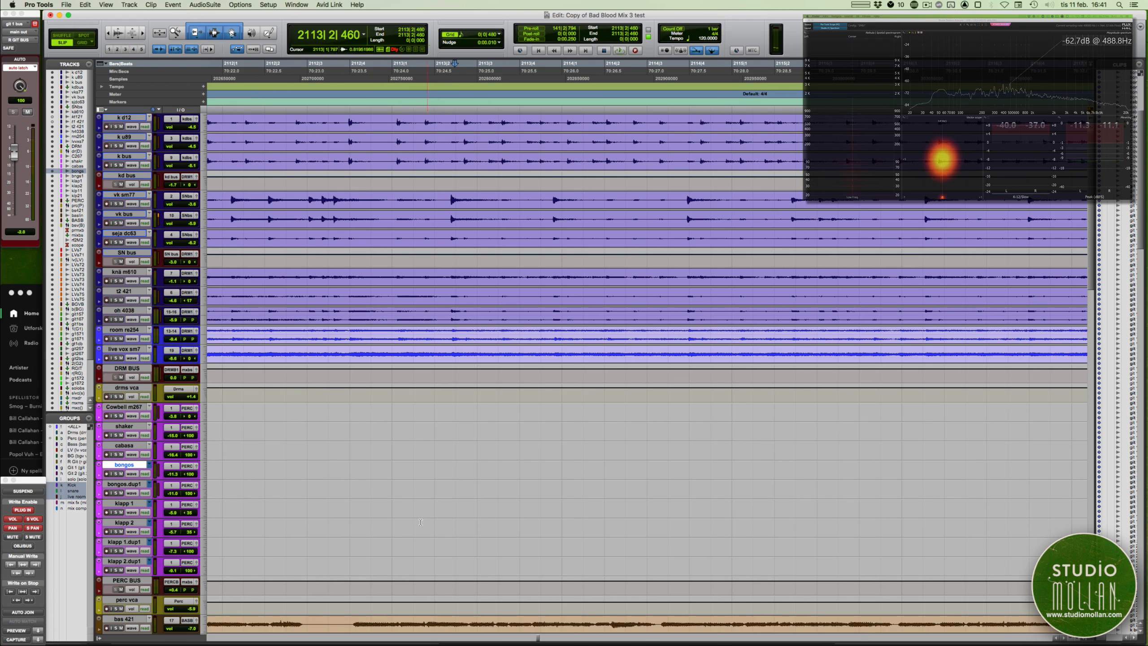
left_click(329, 466)
key("space")
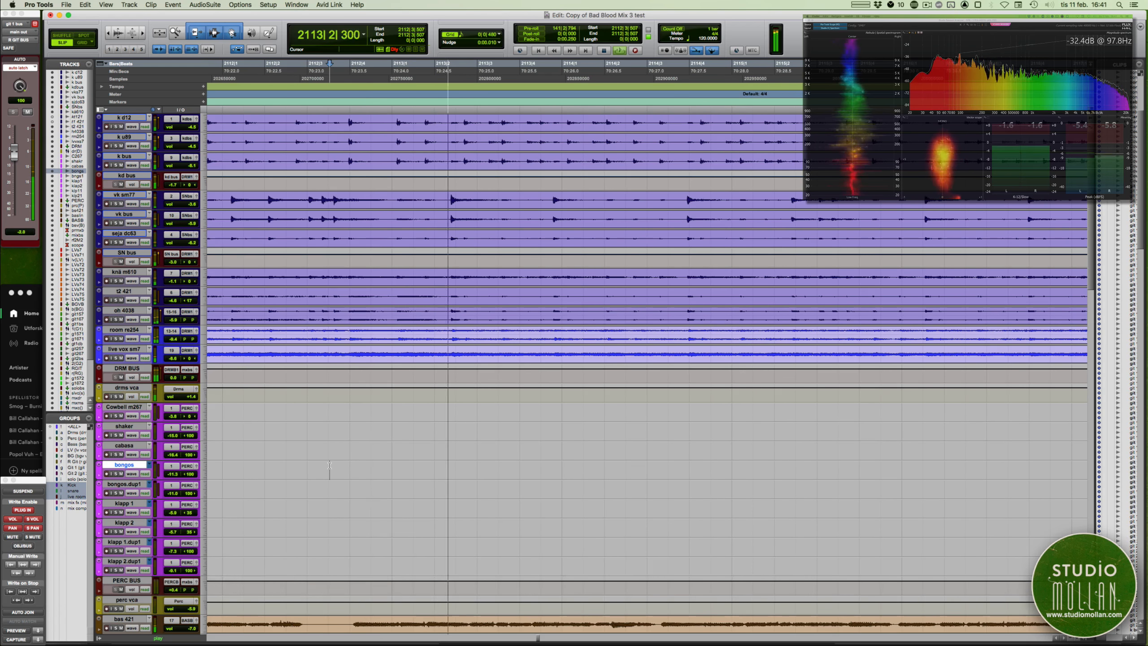
key("Down")
key("space")
key("cmd+v")
key("space")
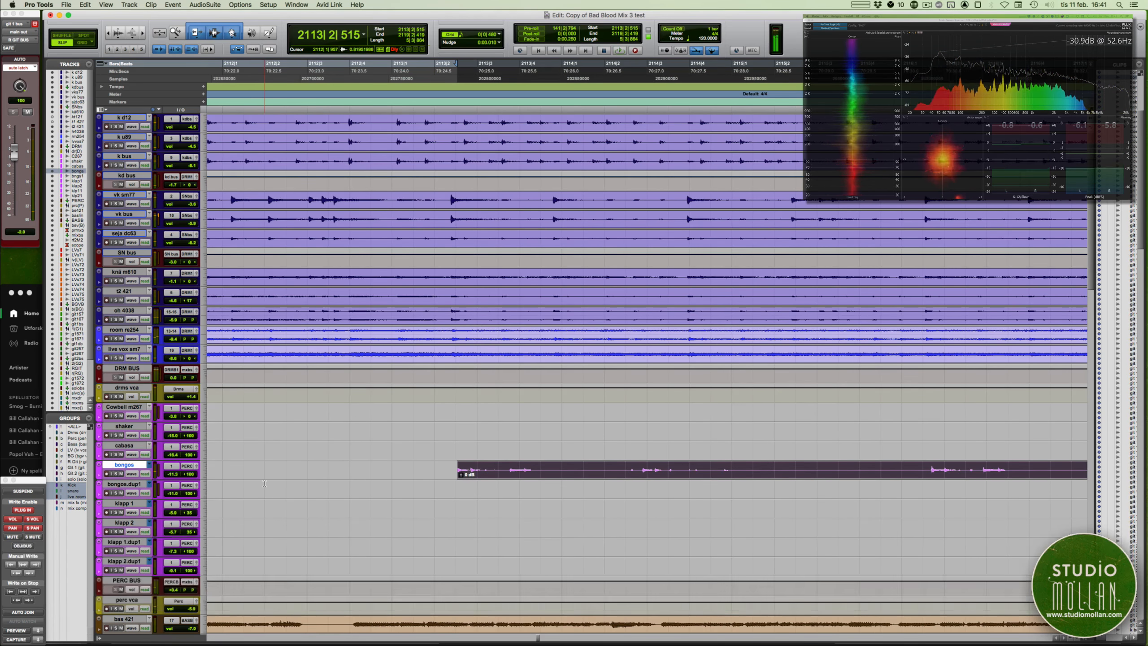
- Duplicate the bongos track once with its automation, inserts, sends and group assignments, but without the active or alternate playlists
key("cmd+equal")
scroll(534, 462, "left", 10)
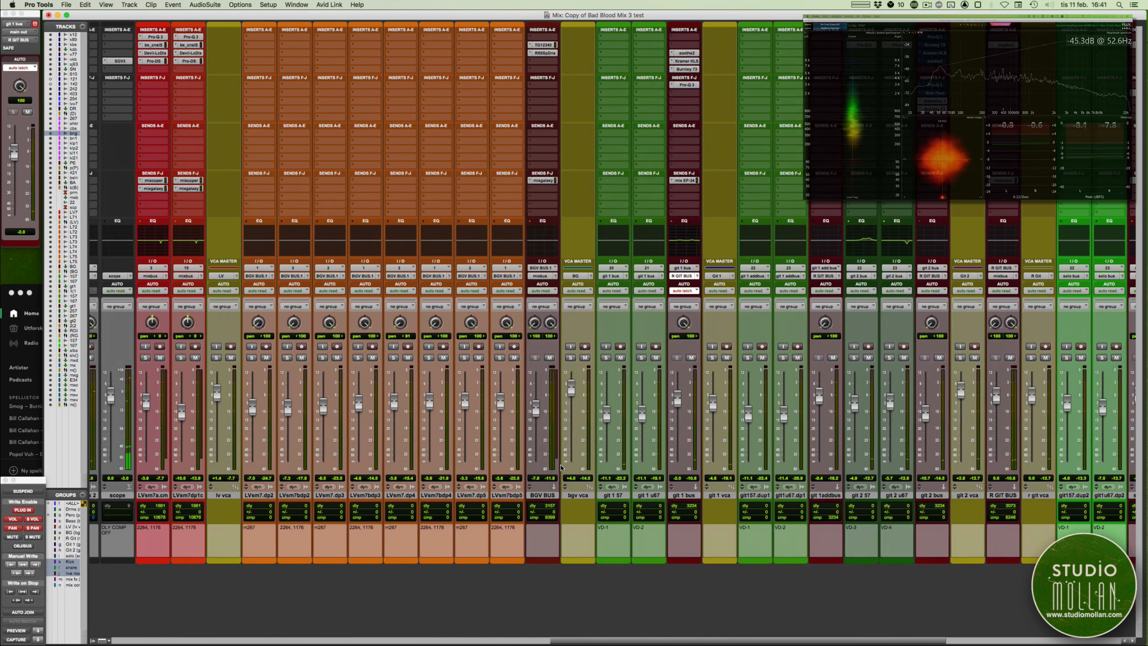
scroll(560, 467, "left", 6)
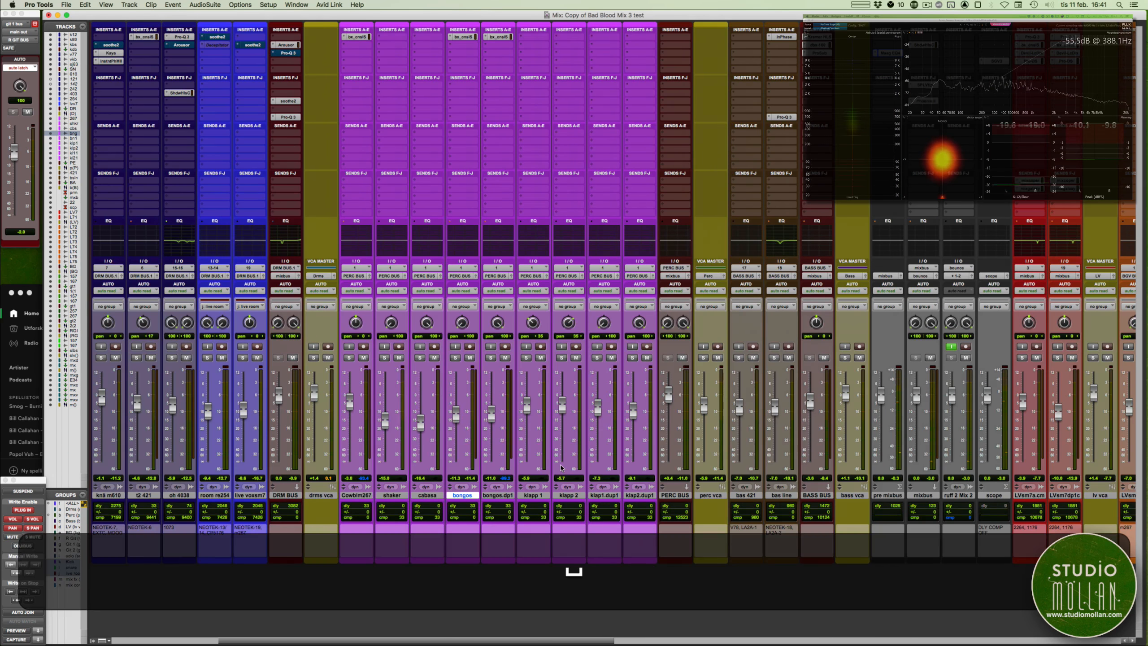
key("space")
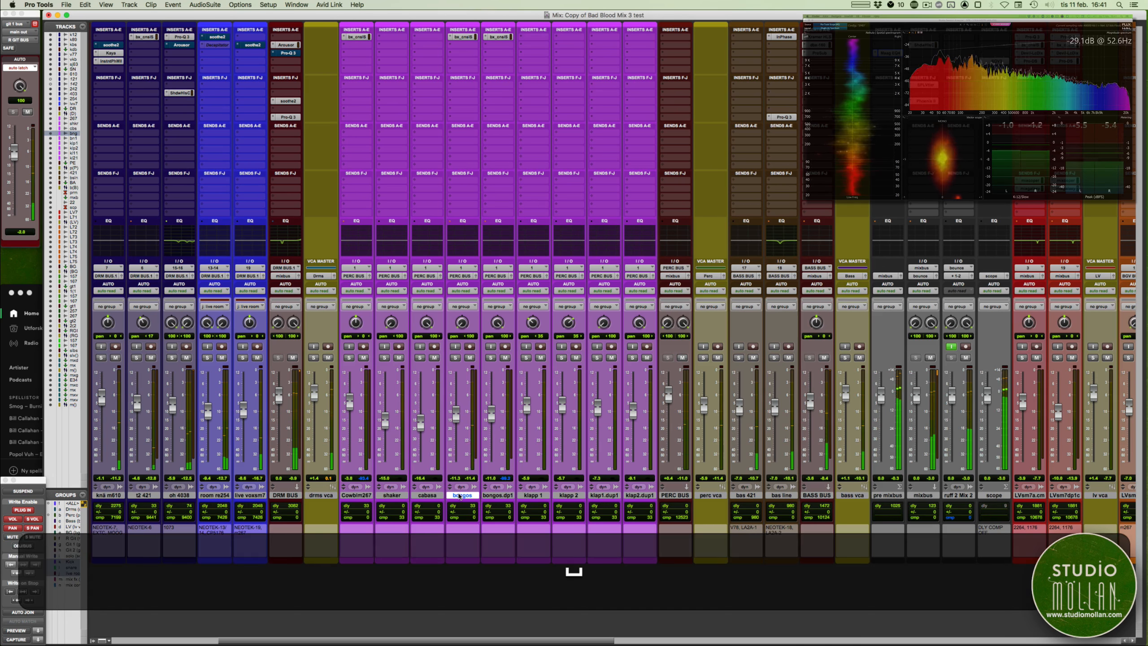
key("alt+shift+d")
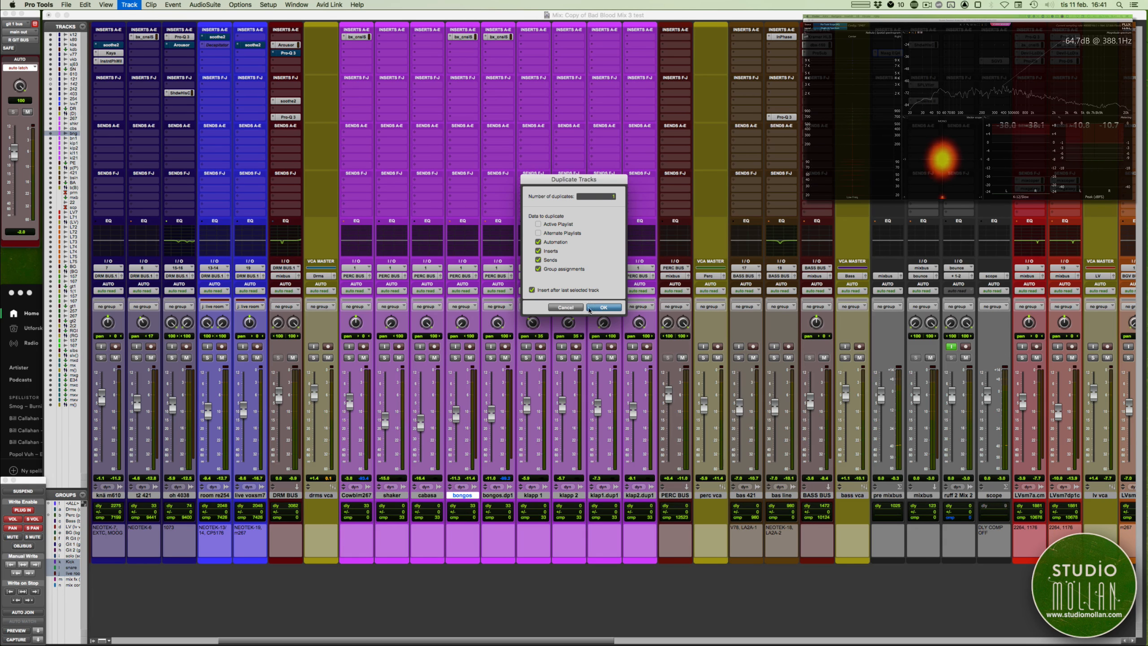
key("Return")
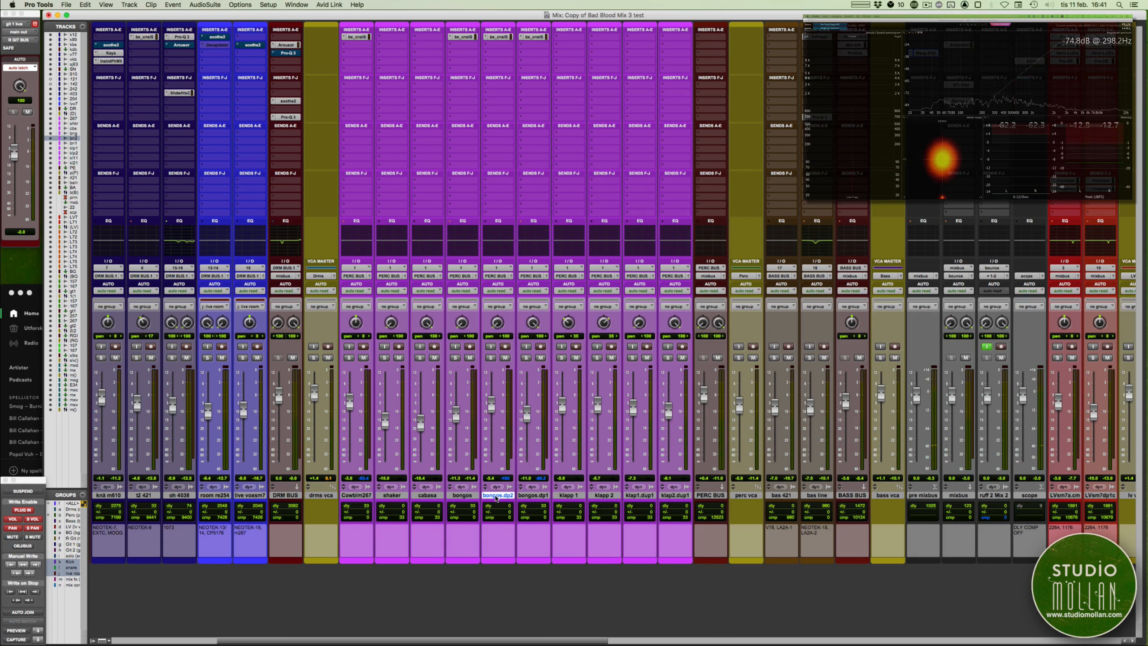
- Rename the duplicated bongos track to "bongos riff 1"
double_click(495, 495)
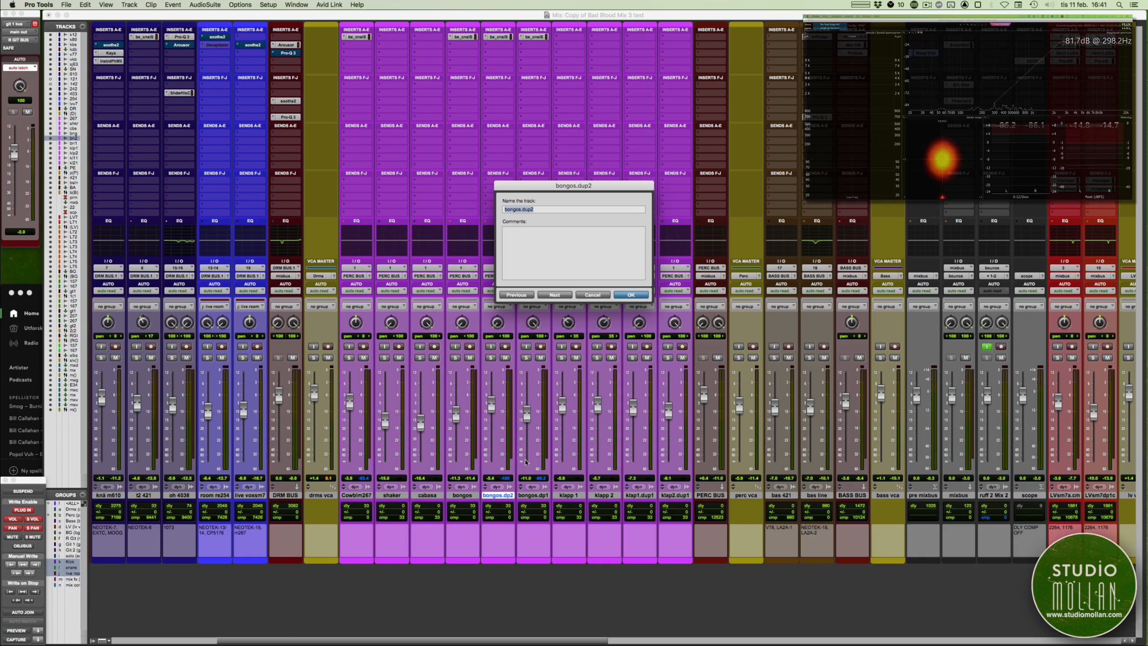
key("Right")
key("BackSpace")
key("BackSpace")
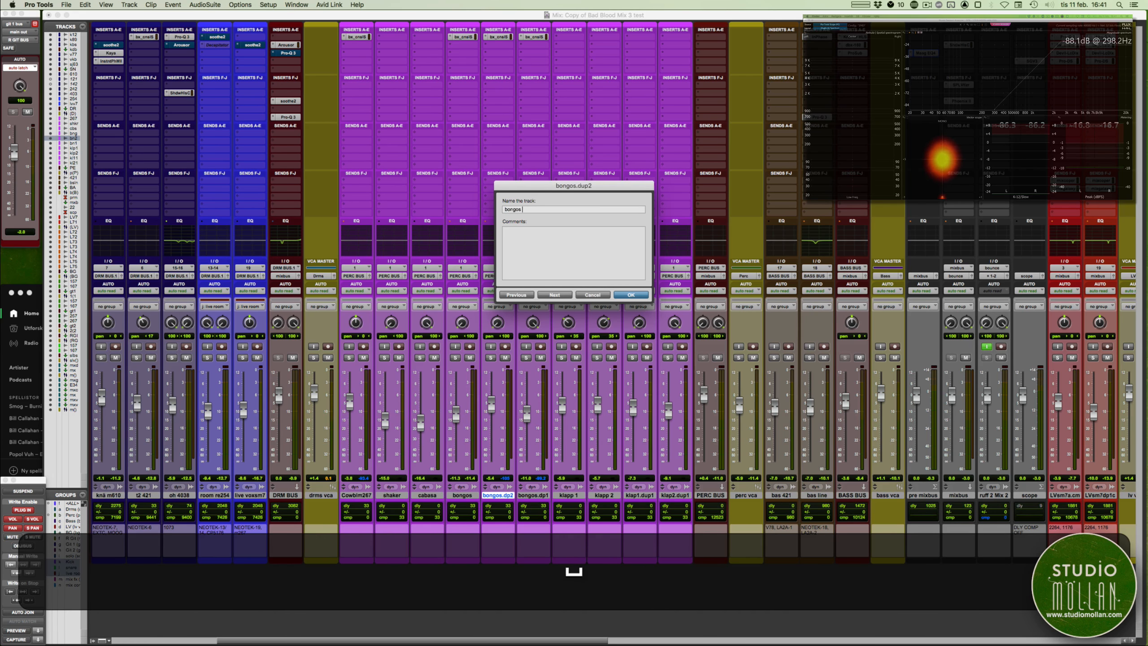
key("Return")
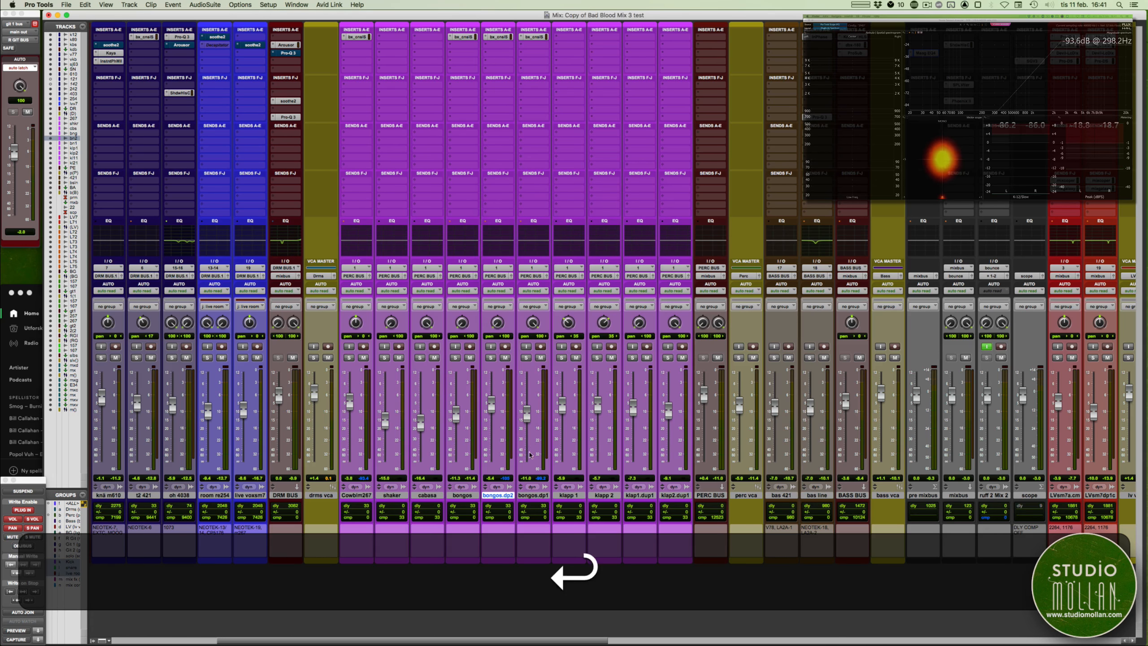
- Move the bongo clip down to the bongos riff 1 track and reorder that track above Cowbell m267
key("super+equal")
left_click(515, 482)
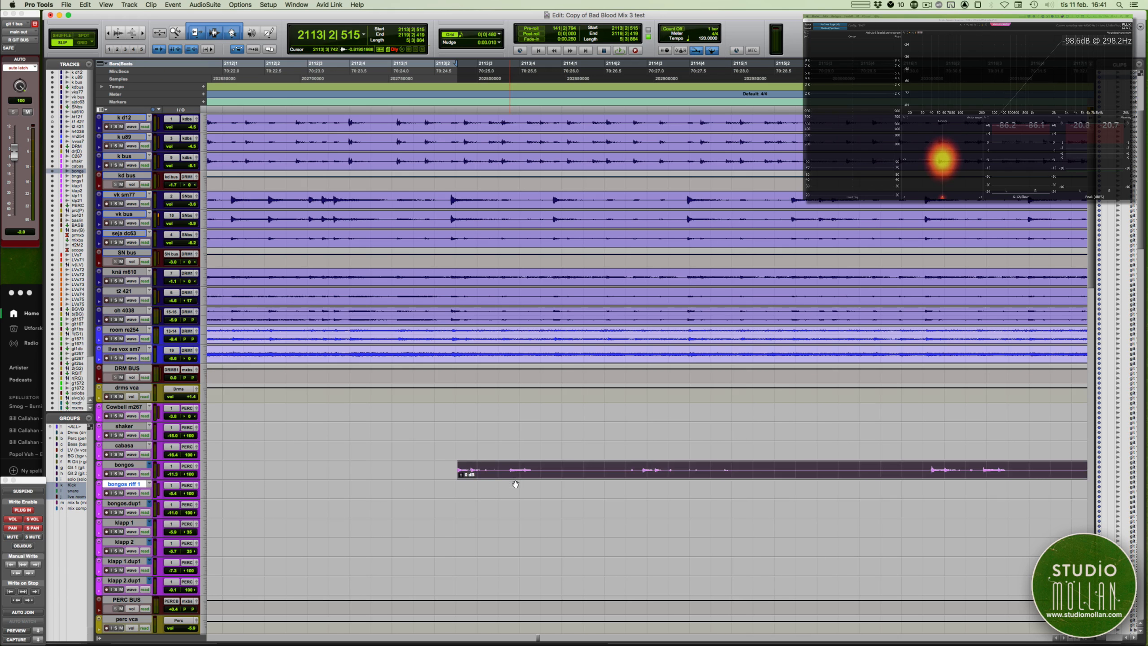
left_click_drag(515, 493, 515, 494)
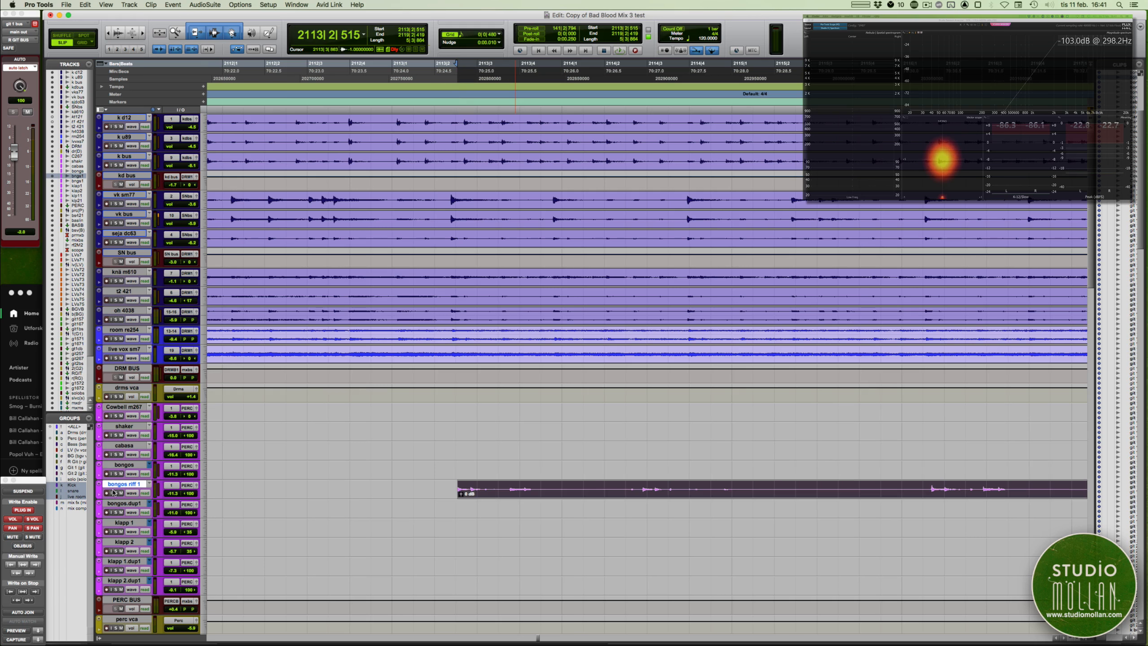
left_click_drag(116, 484, 389, 418)
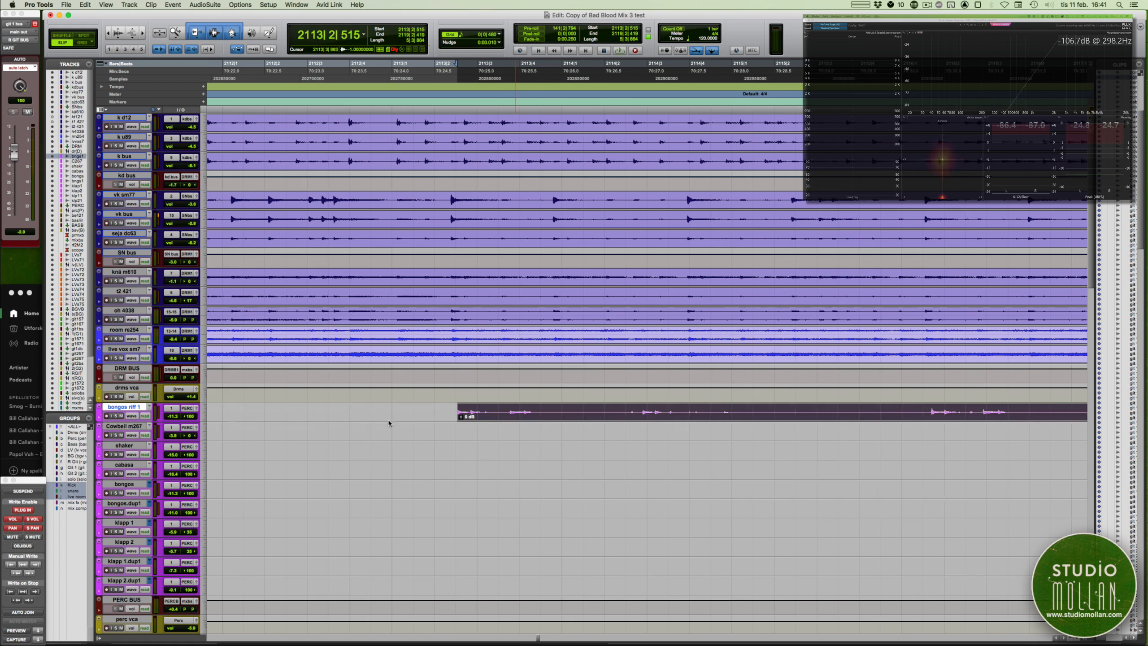
- Nudge the bongo clip on the bongos riff 1 track slightly against the drum hits so it starts at 2113|2|538
scroll(415, 420, "right", 3)
key("r")
key("minus")
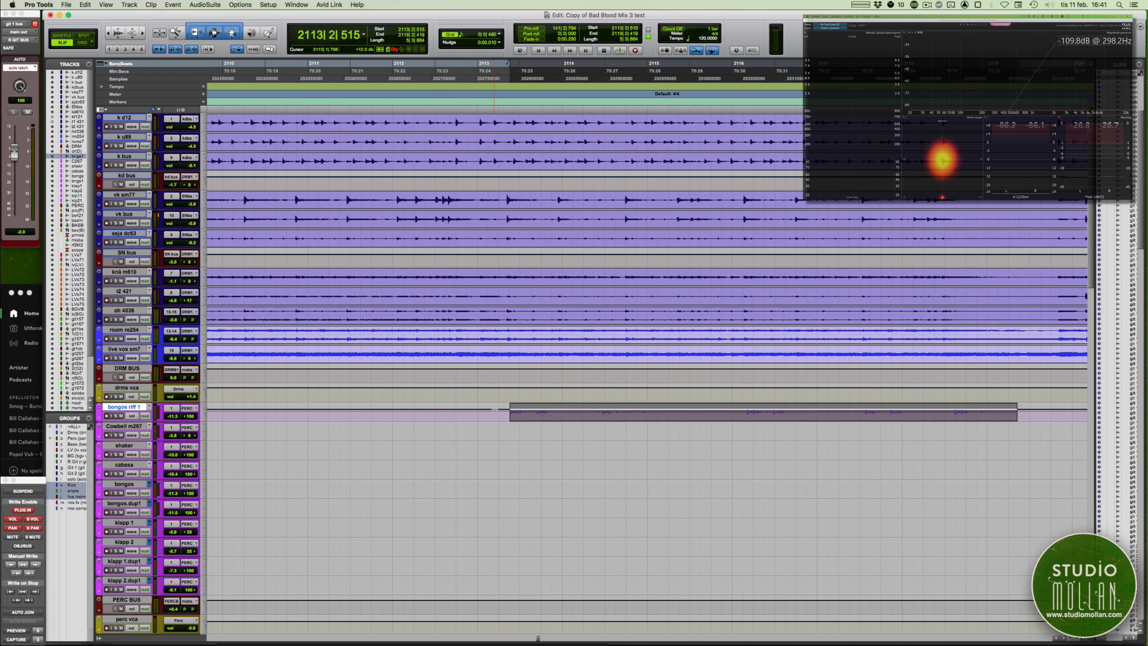
key("minus")
left_click(477, 409)
key("t")
key("t")
key("t")
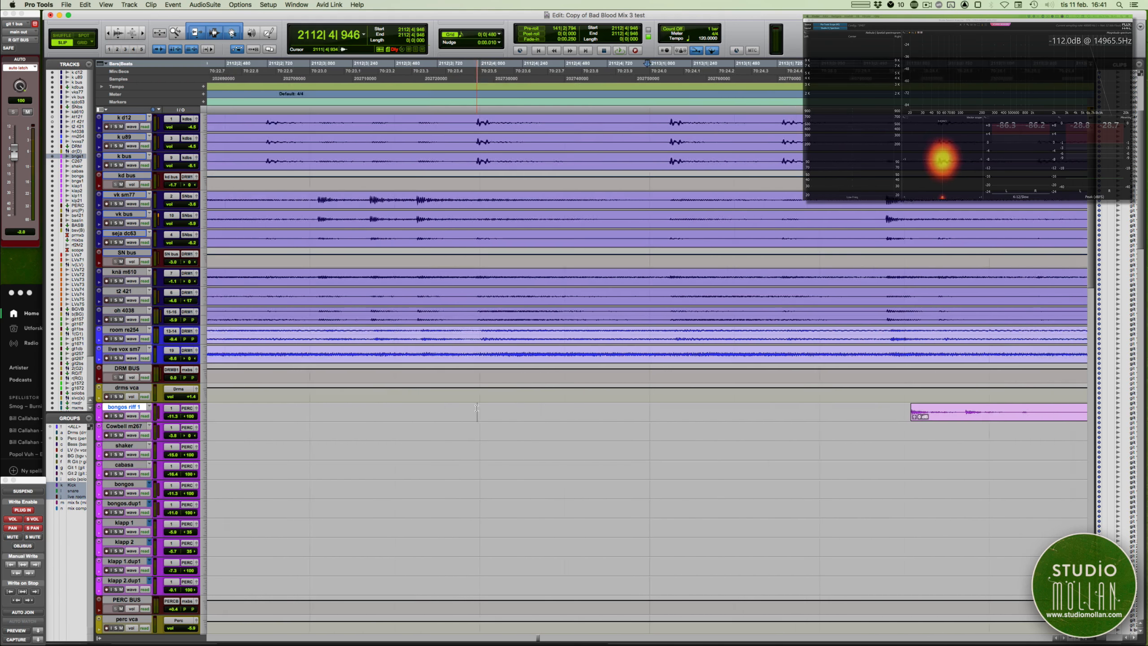
scroll(477, 409, "right", 10)
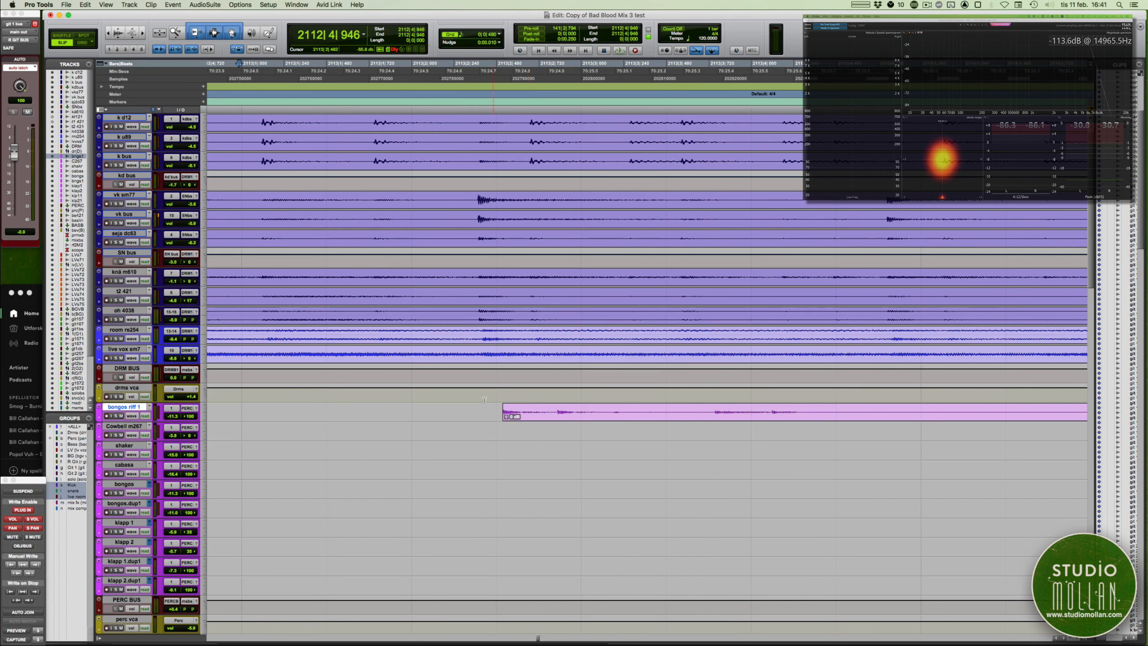
scroll(429, 399, "right", 5)
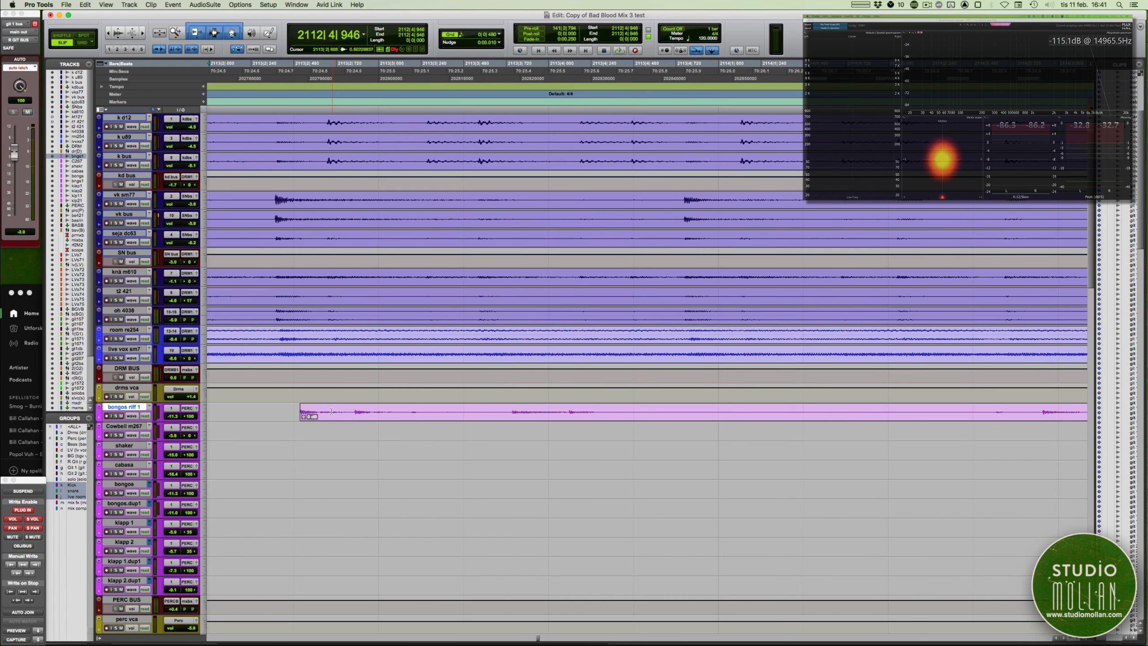
left_click(330, 422)
left_click_drag(328, 418, 332, 418)
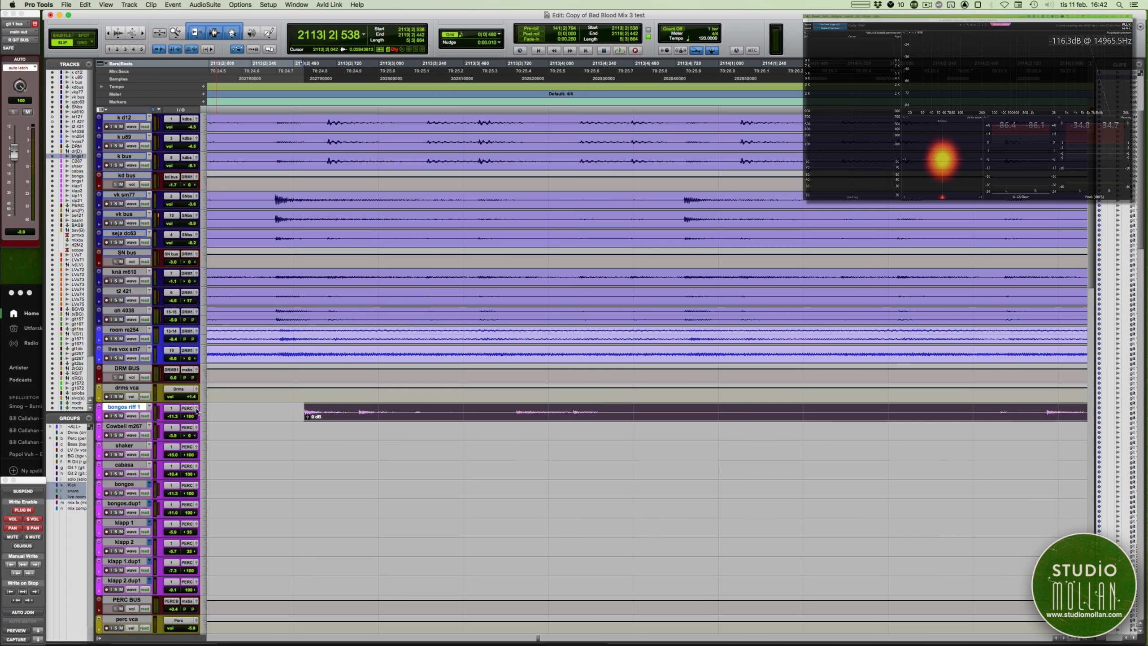
- Raise the volume of the bongos riff 1 track and play the bar leading into the bongo clip
left_click_drag(175, 416, 175, 408)
key("space")
left_click(234, 408)
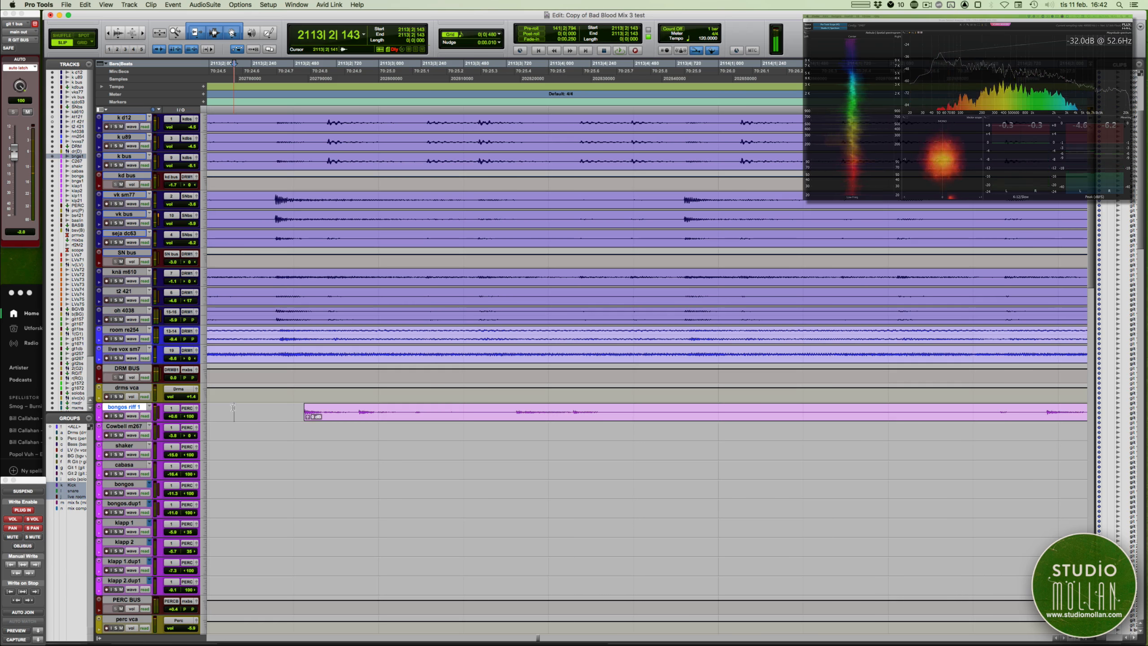
scroll(298, 414, "left", 5)
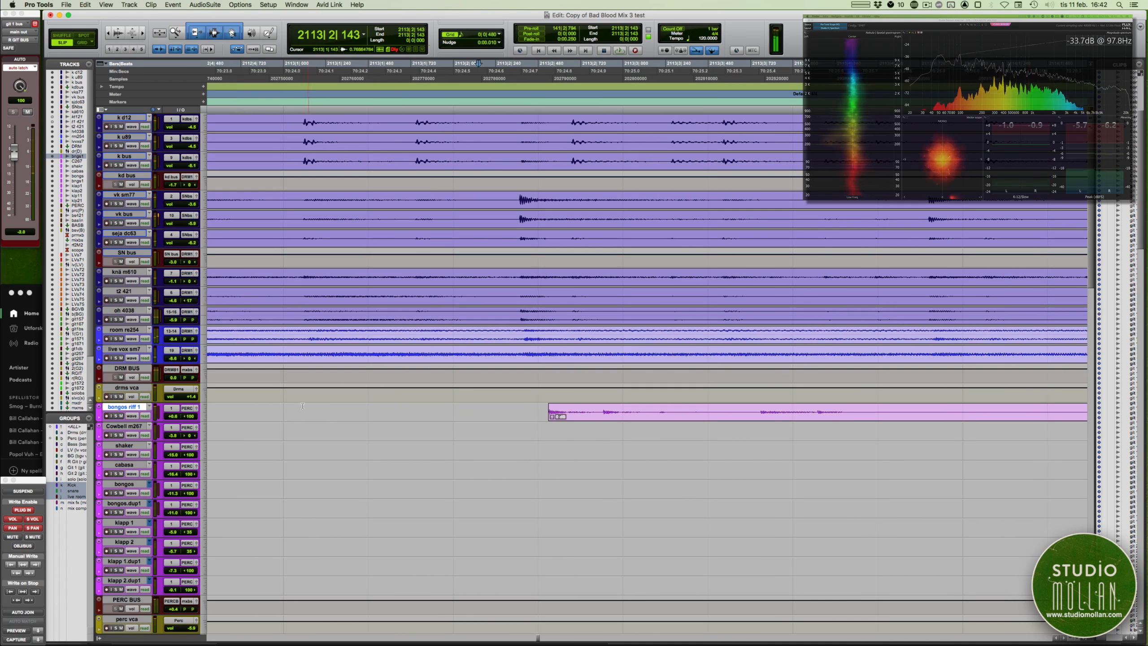
key("space")
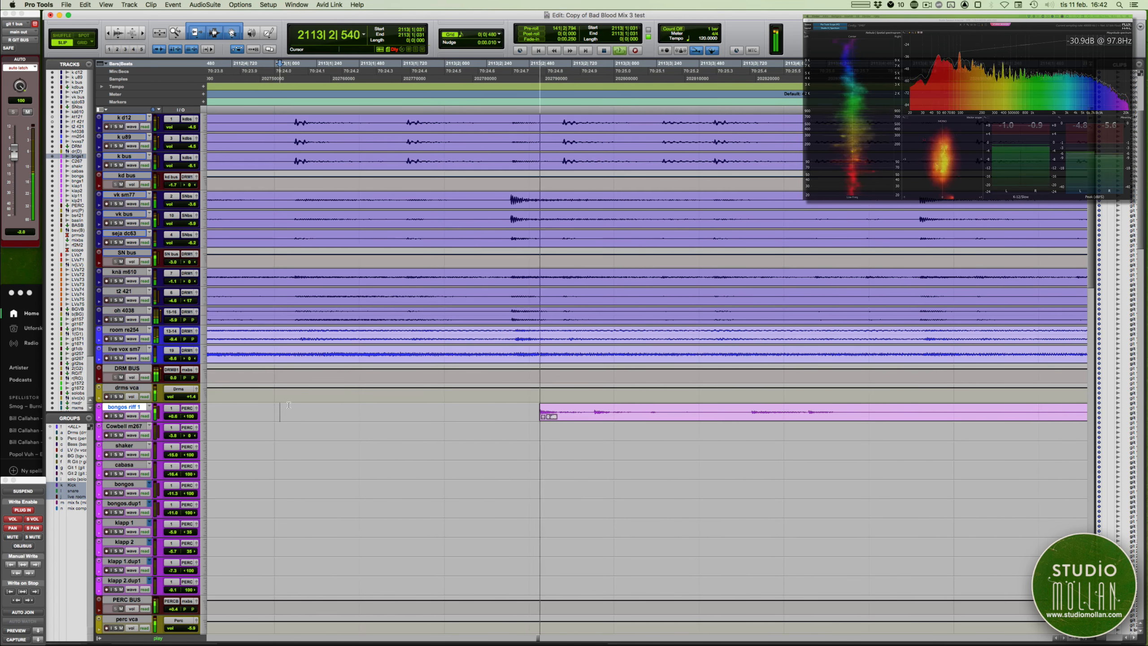
- Move the bongo clip later so it starts at about 2113|3|072, and play it from just before its start
left_click_drag(604, 422, 706, 418)
left_click(392, 412)
key("space")
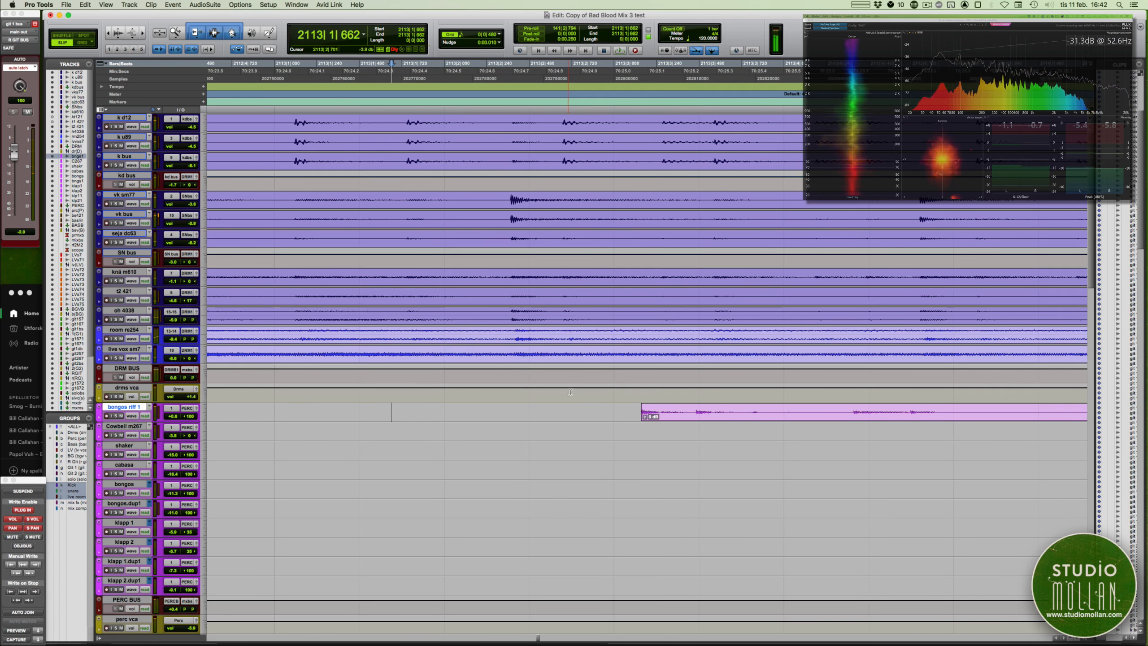
left_click_drag(675, 411, 660, 413)
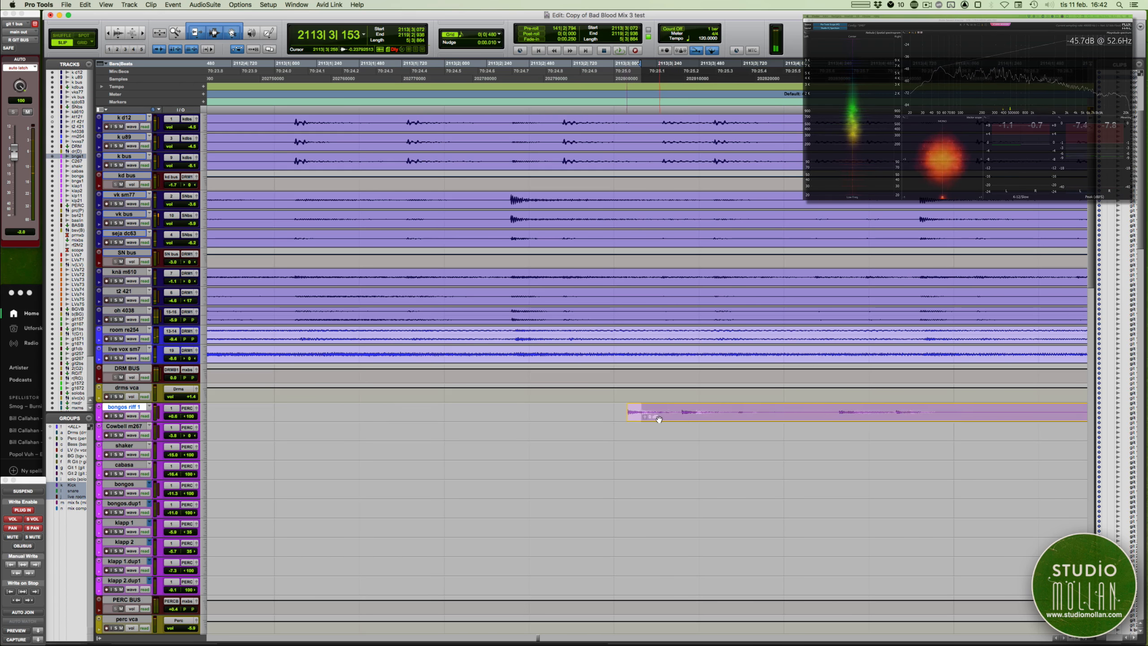
left_click(461, 407)
key("space")
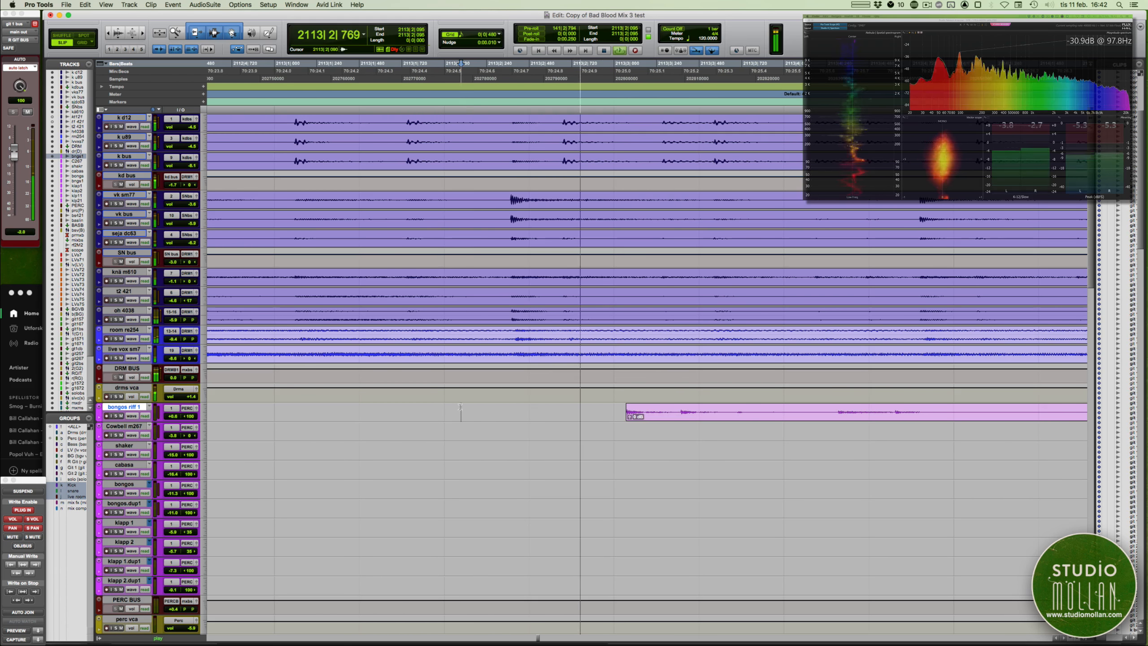
- Play the bongo entrance from 2112|2|879 to check its timing against the drums
key("super+bracketleft")
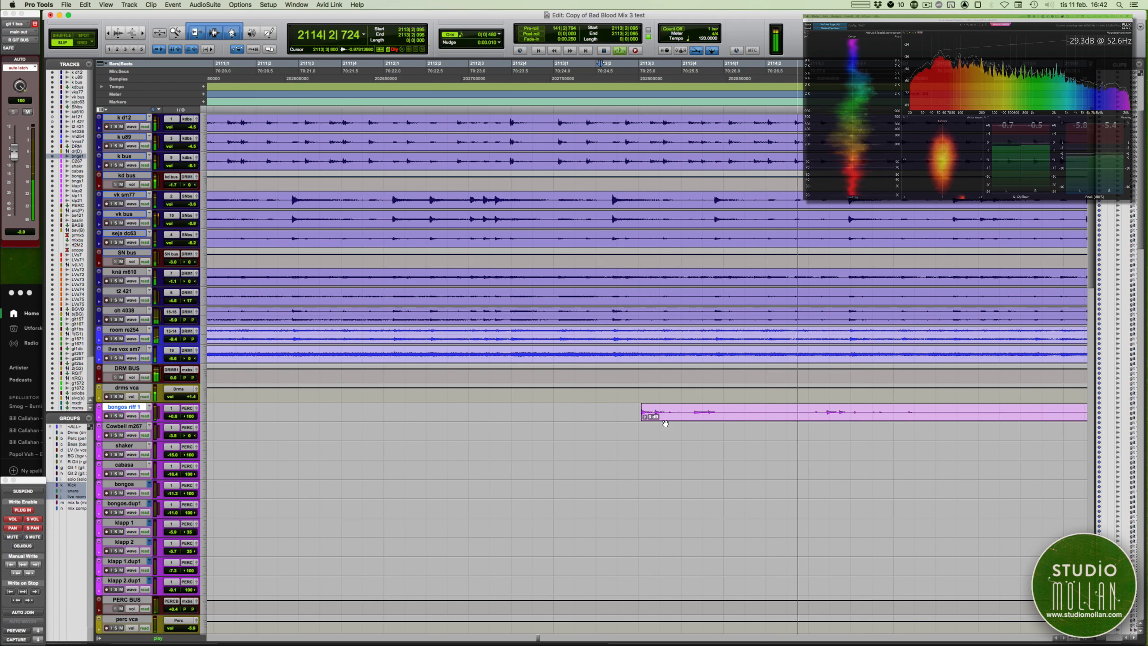
key("super+bracketleft")
key("super+bracketleft")
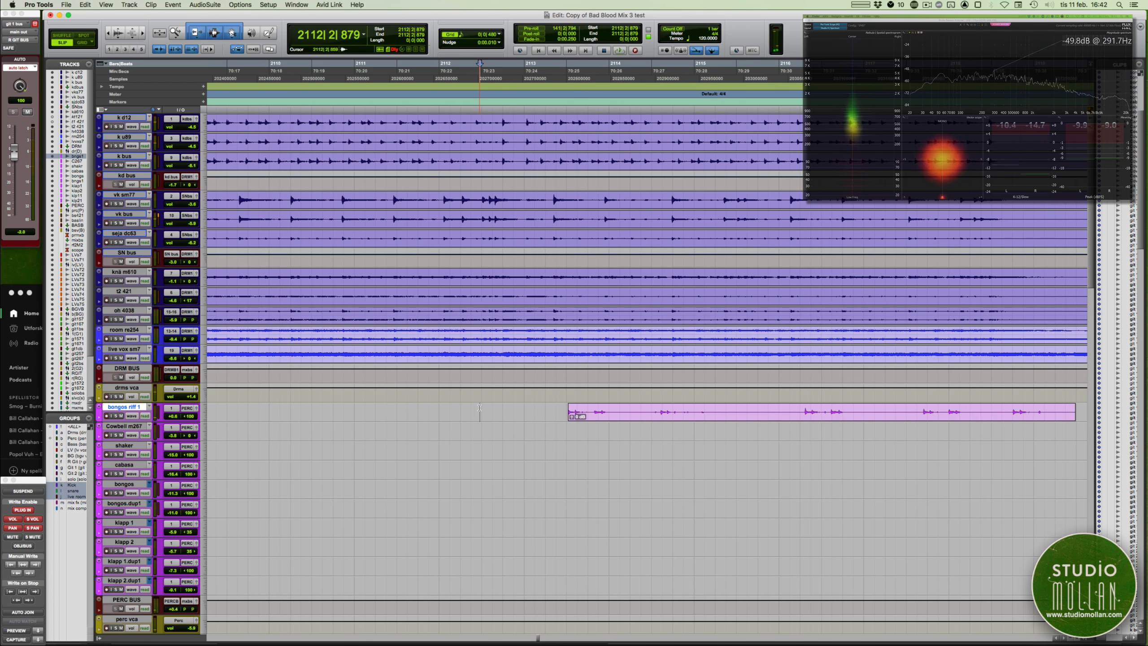
key("super+bracketright")
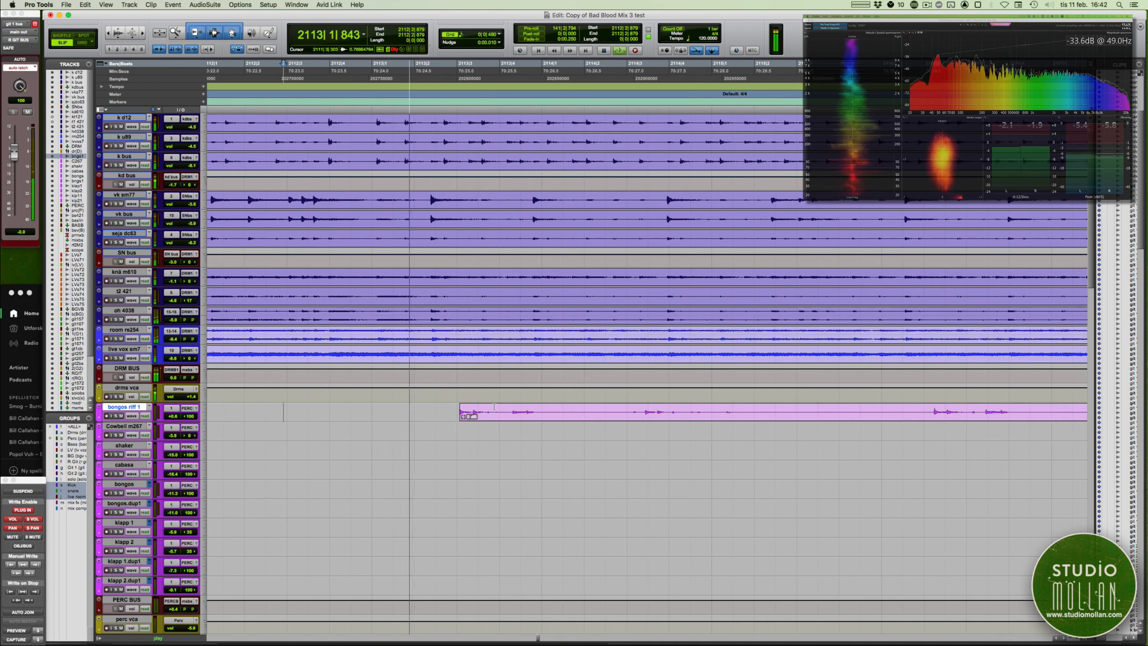
key("space")
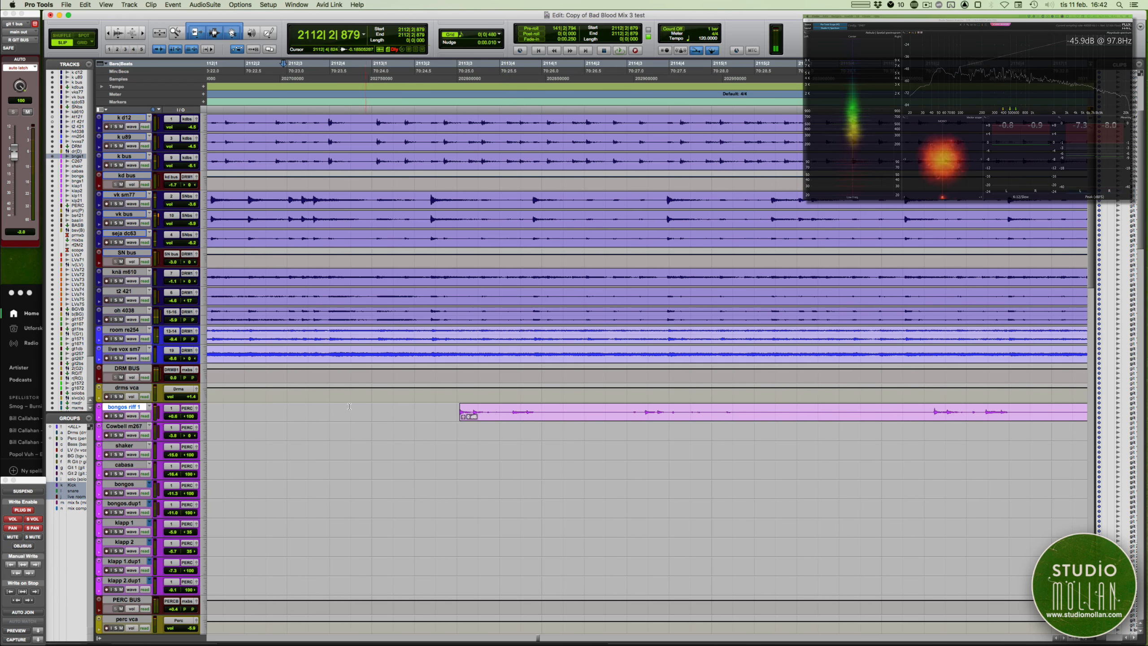
key("space")
key("t")
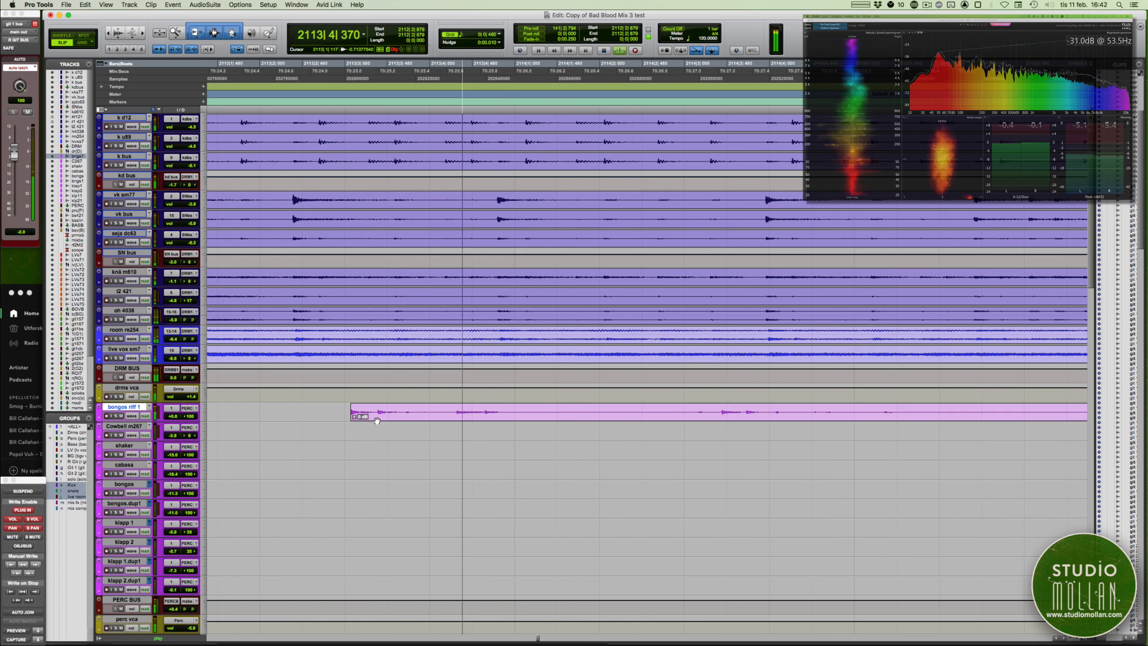
key("space")
- Nudge the bongo clip slightly earlier to about 2113|3|048 and play its entrance against the drums
left_click(366, 417)
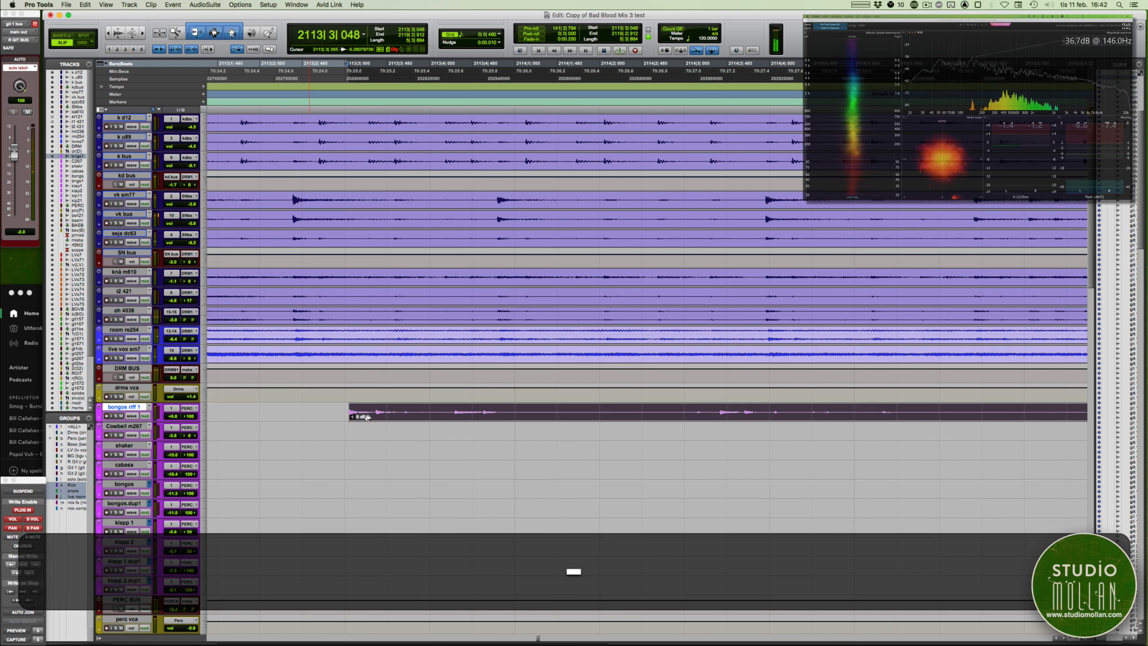
left_click(251, 408)
key("space")
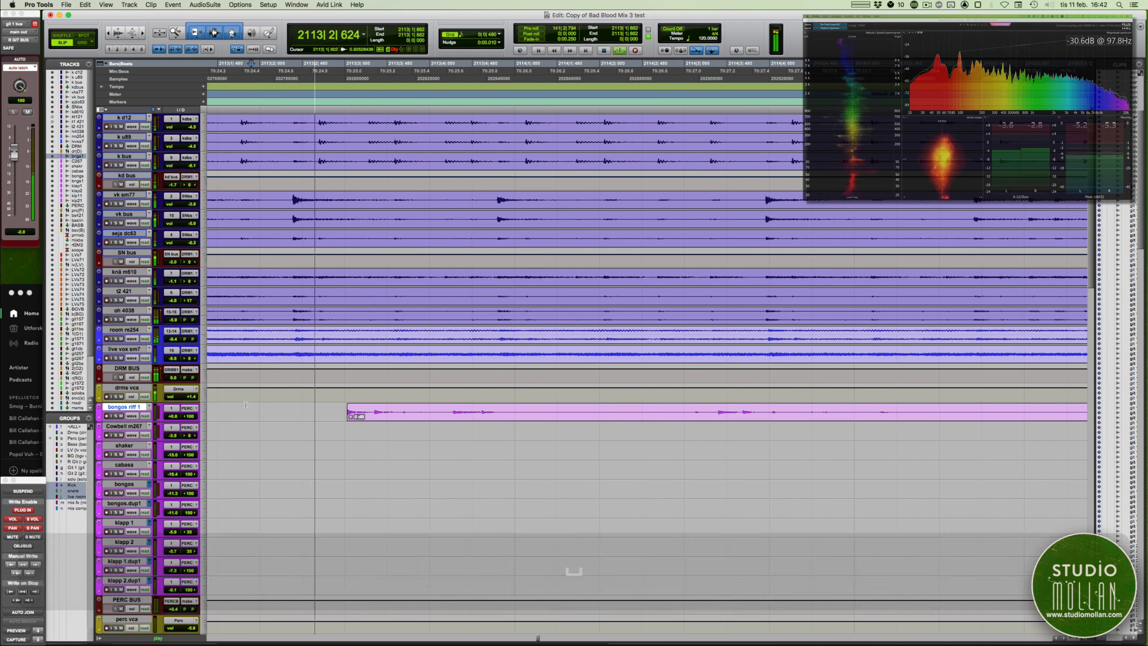
key("space")
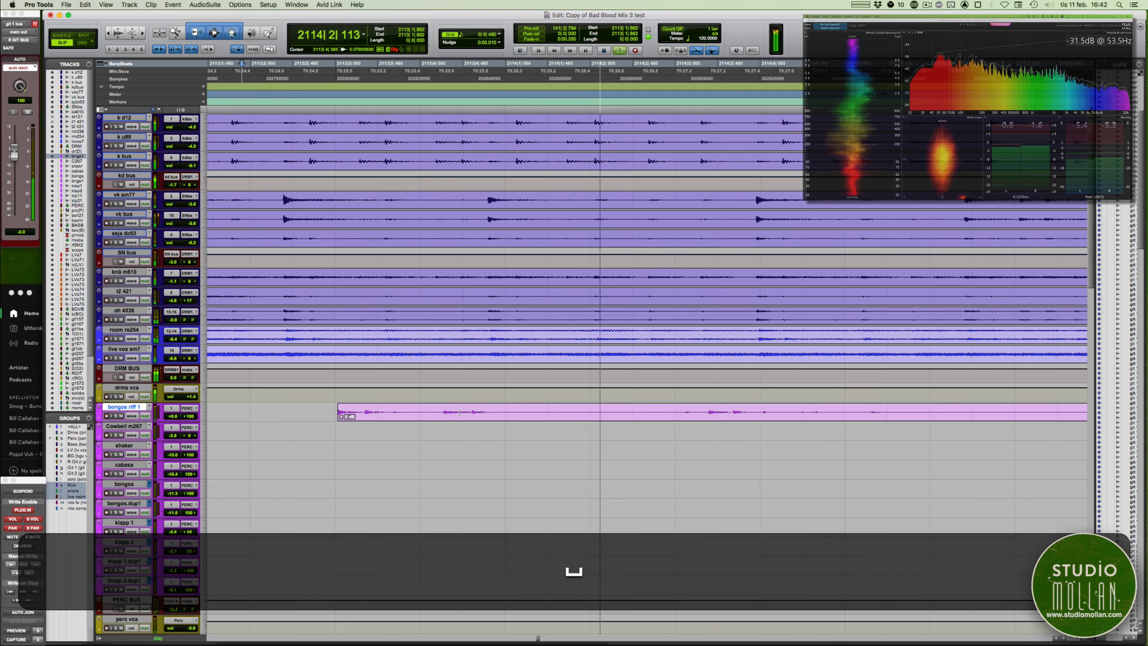
- Split the bongo clip at 2113|4|587, nudge the second part earlier to about 2113|4|549, and play the result
left_click(472, 408)
key("cmd+e")
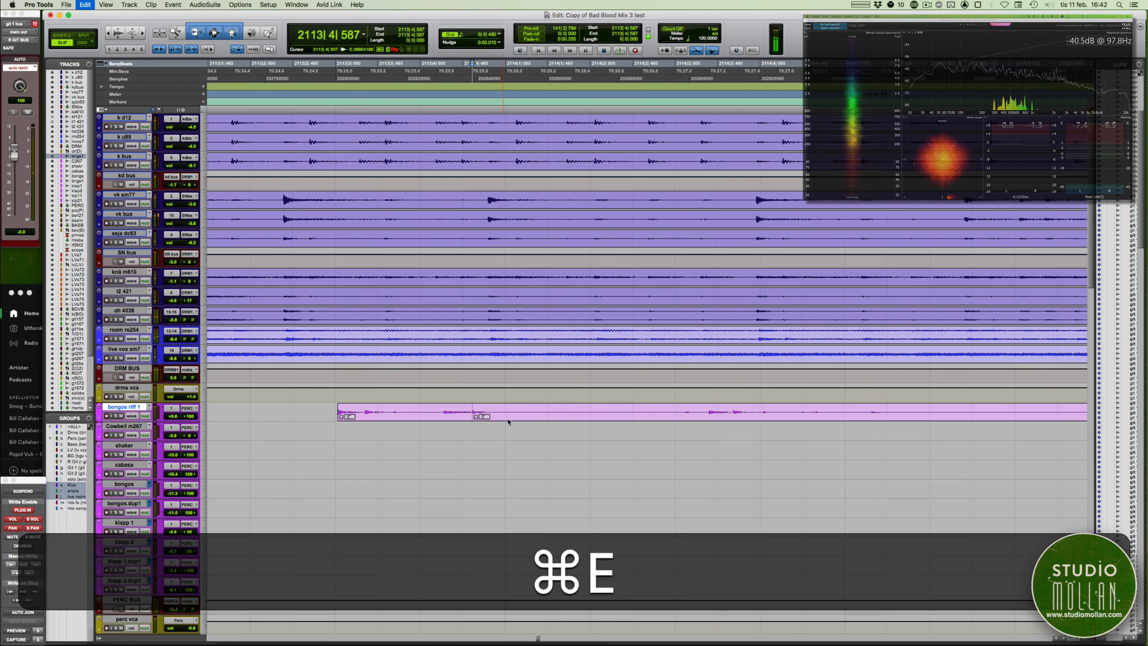
left_click(508, 422)
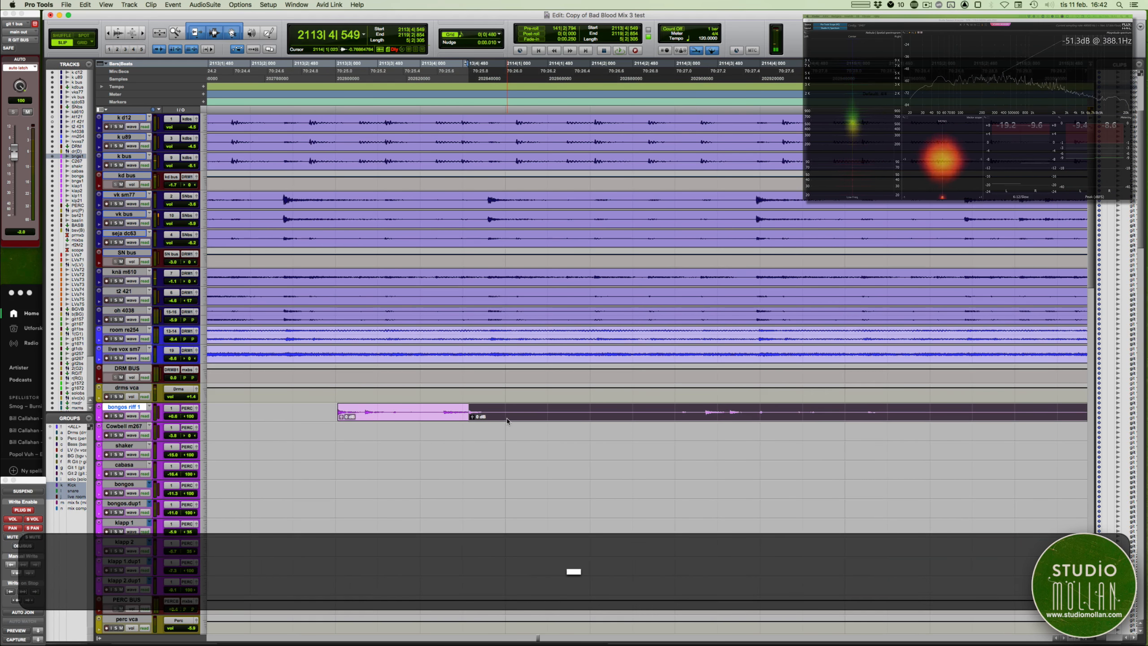
left_click(275, 412)
key("space")
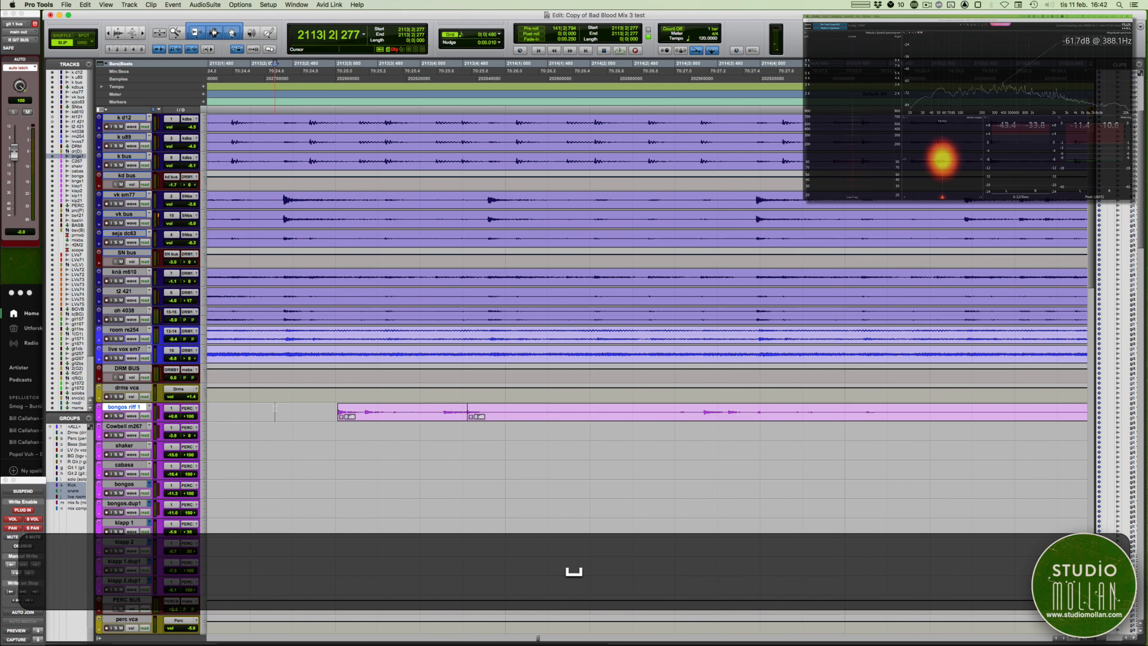
key("space")
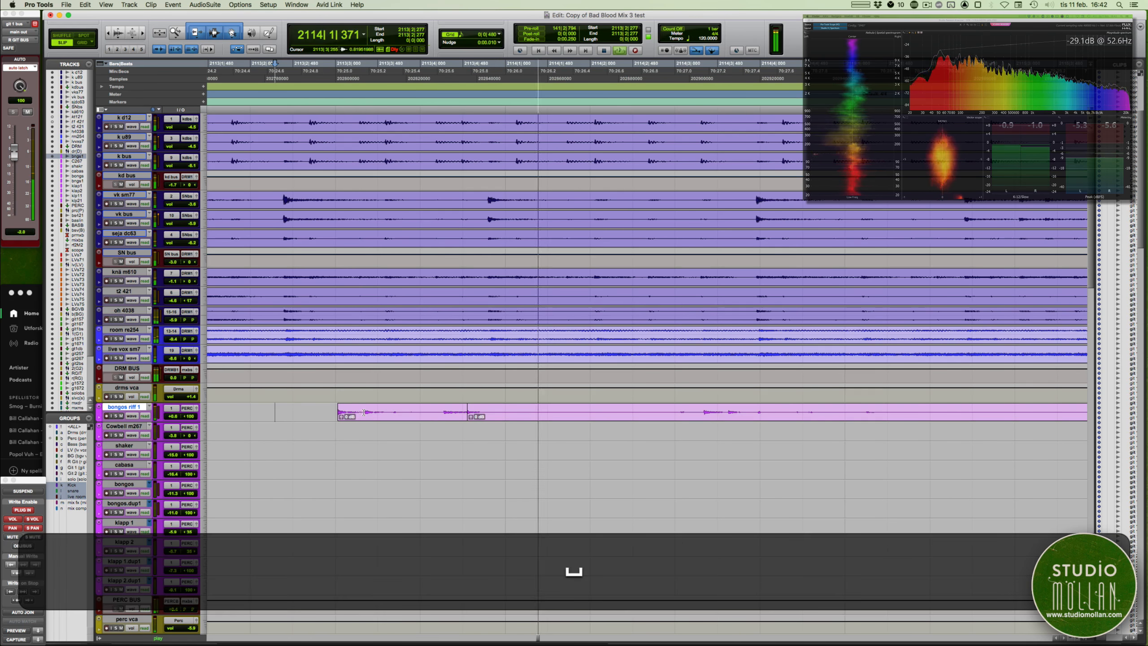
- Trim the boundary between the two bongo clips back to before the double hit, and play through the rest of the part
left_click_drag(466, 409, 436, 412)
left_click(303, 408)
key("space")
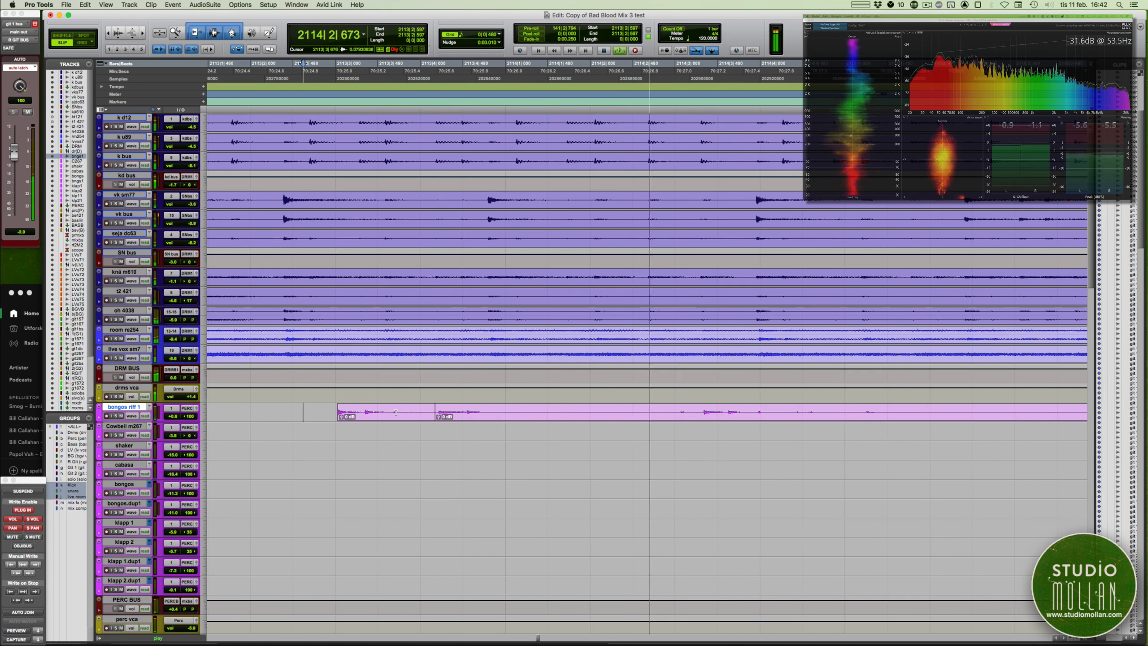
scroll(396, 412, "right", 3)
key("r")
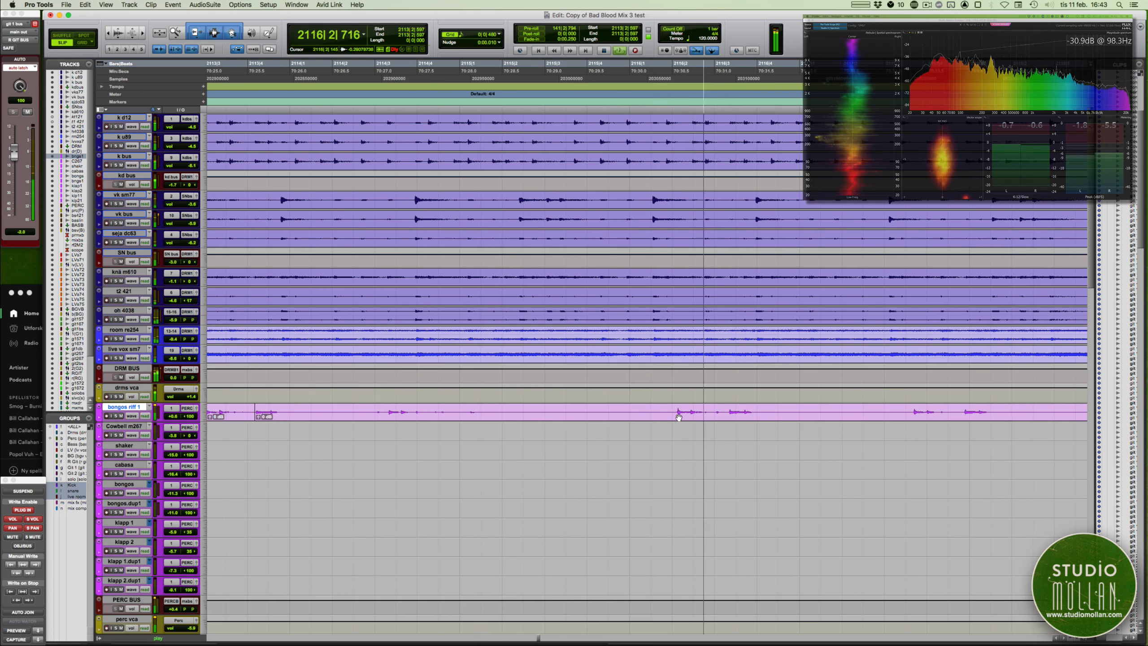
scroll(678, 416, "right", 5)
key("r")
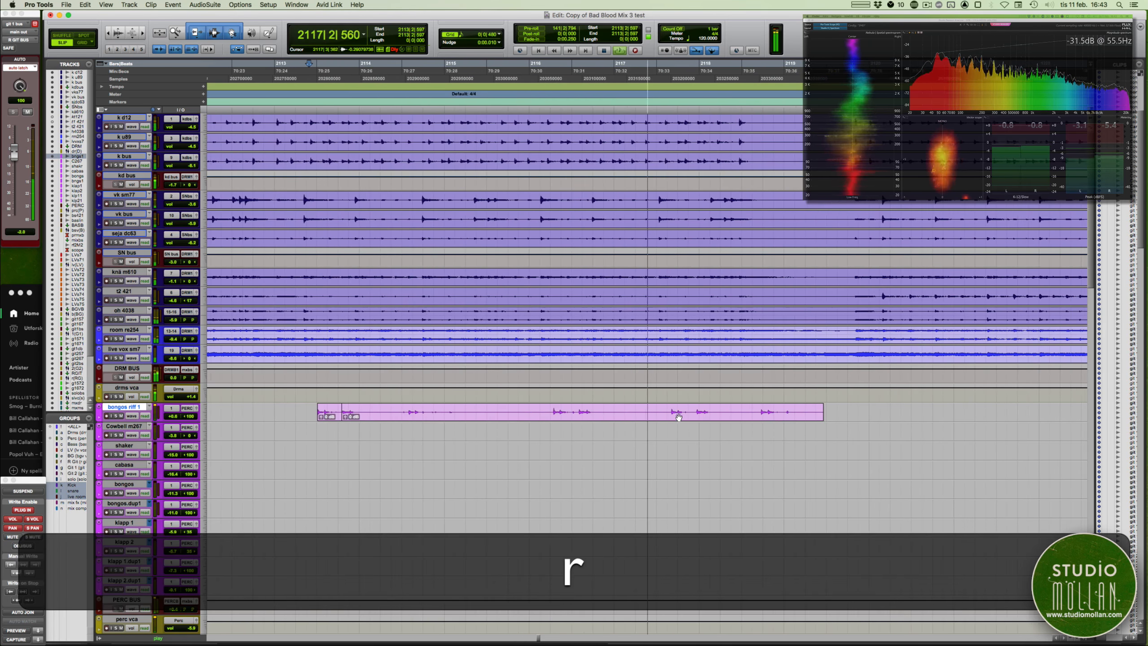
scroll(680, 418, "right", 1)
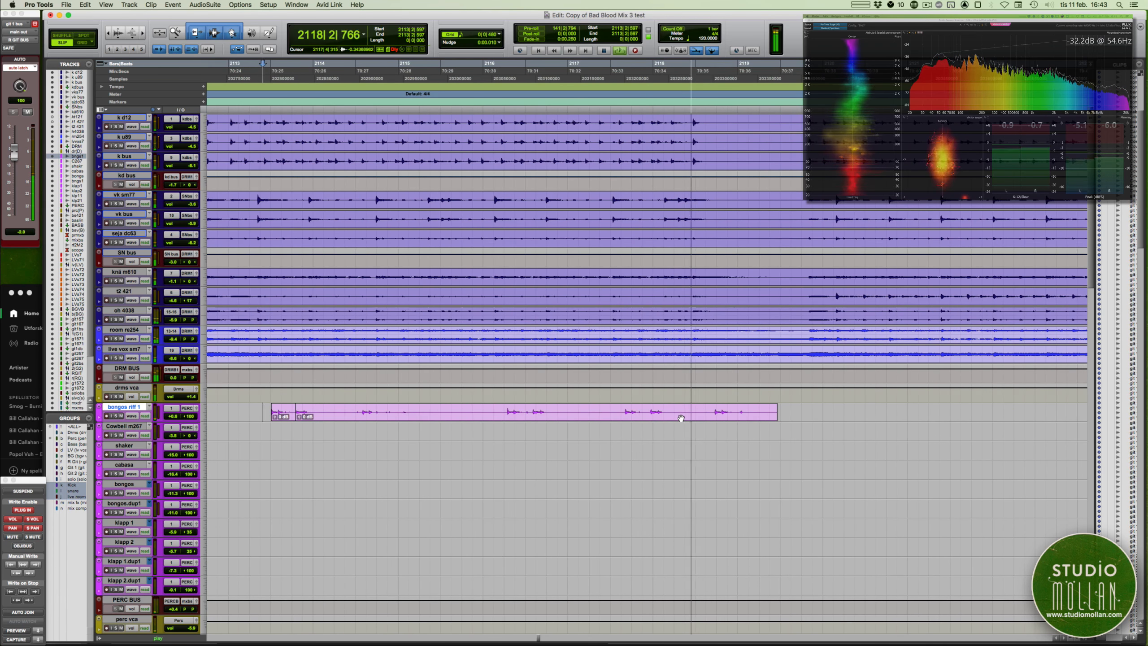
- Delete the end of the bongo clip from 2118|3|557 onward and stop playback
left_click(707, 411)
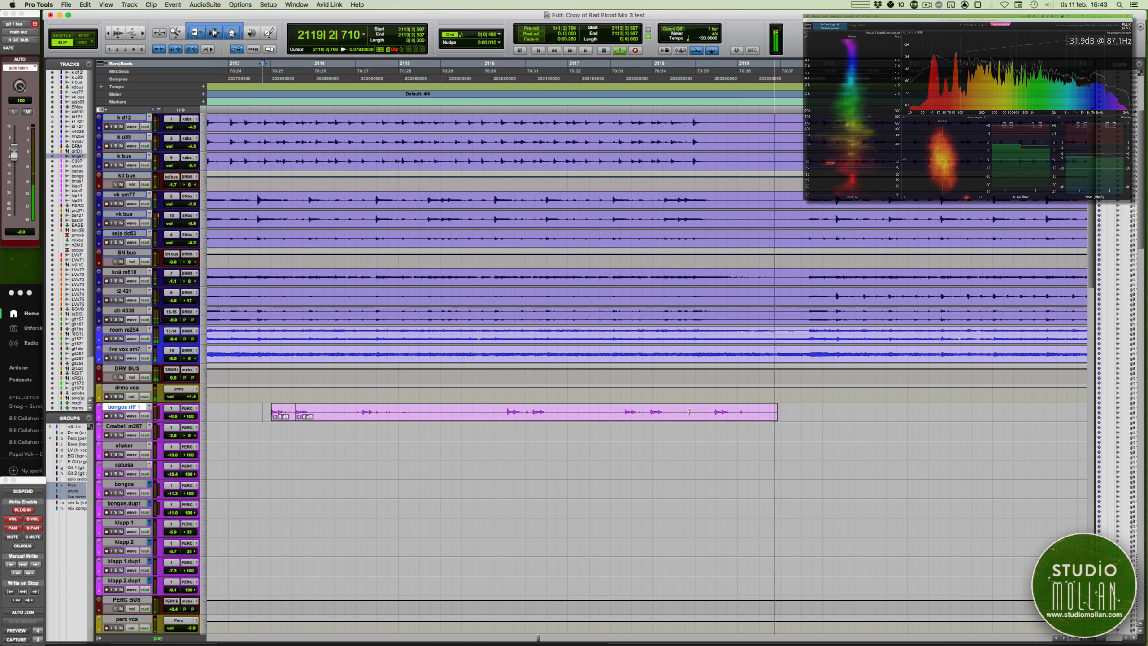
left_click_drag(737, 413, 801, 419)
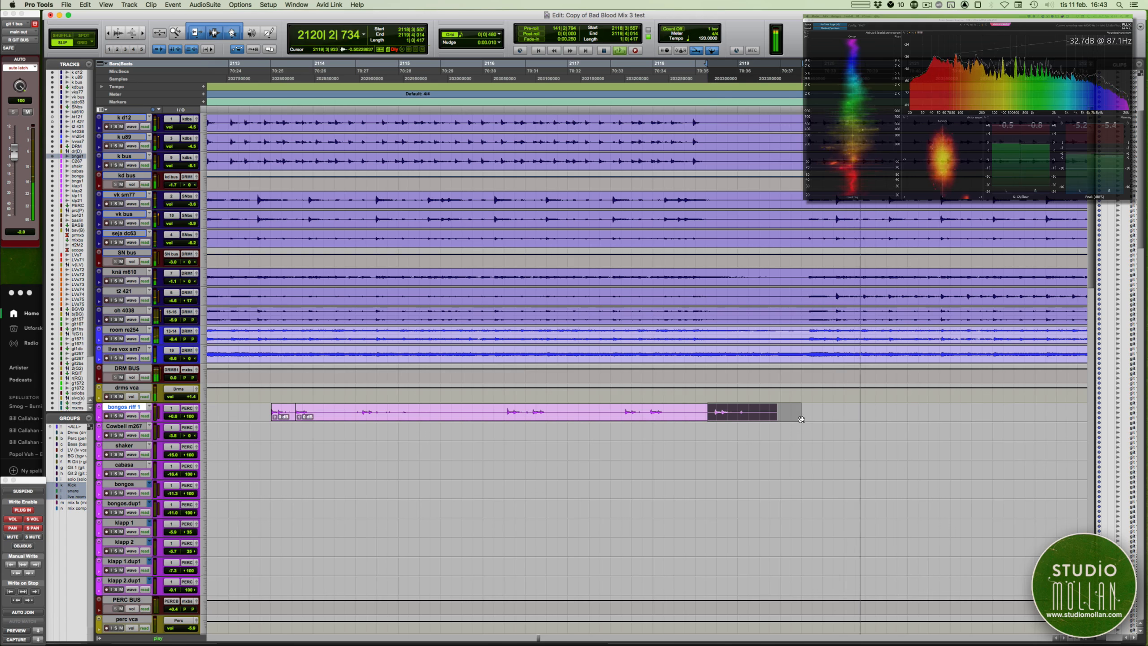
key("Delete")
key("space")
- Duplicate the bongos riff 1 track with its automation, inserts, sends and group assignments, but without the active or alternate playlists
key("r")
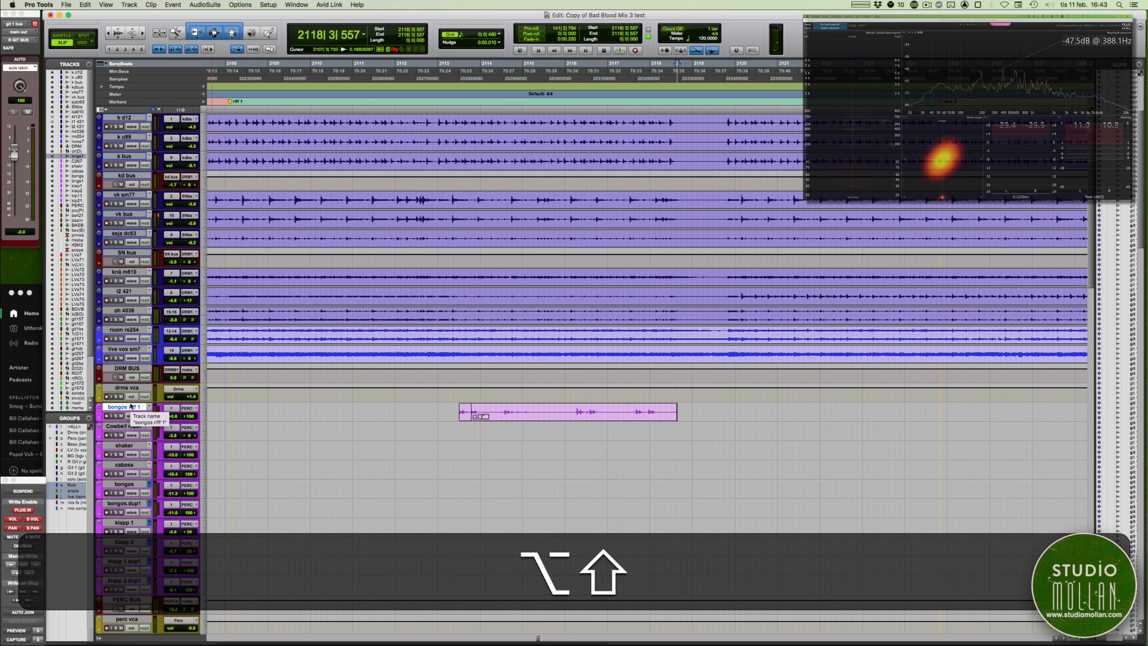
key("alt+shift+d")
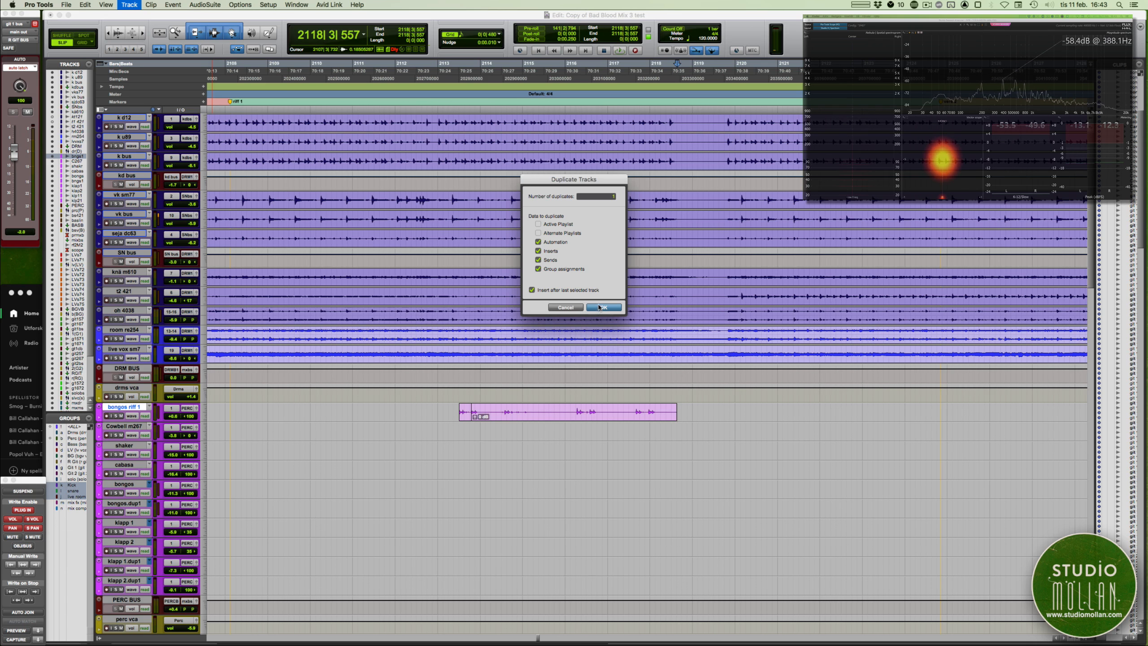
left_click(603, 307)
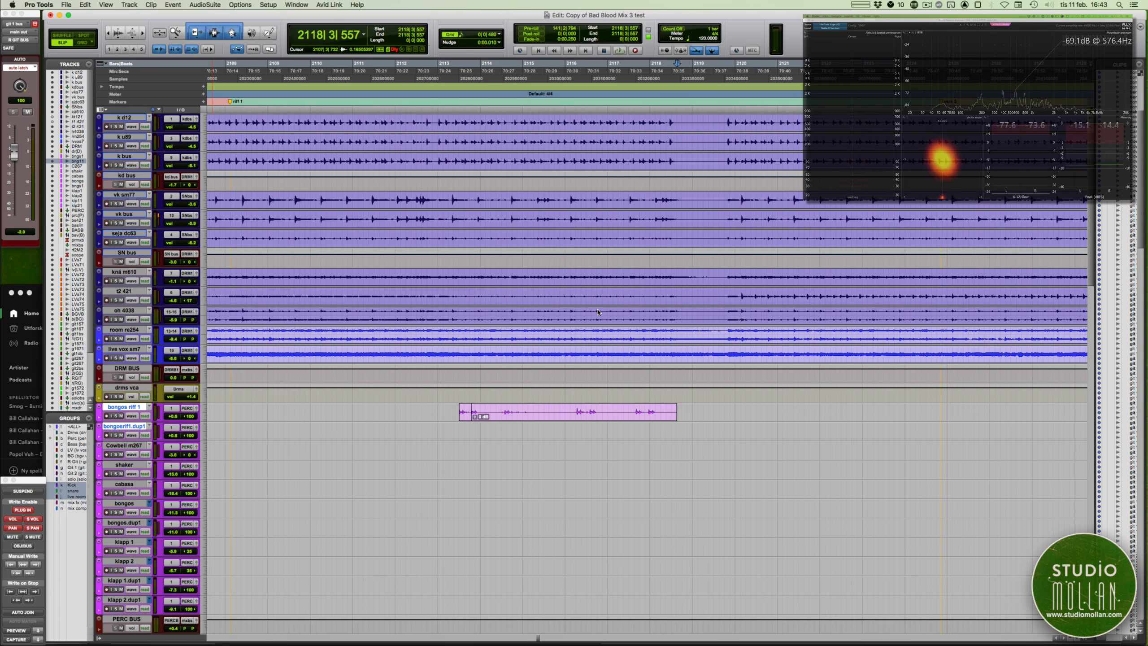
- Play the bongos.dup1 part in the breakdown section, from about 2185|2|625, to find a usable phrase
key("r")
key("r")
key("r")
key("r")
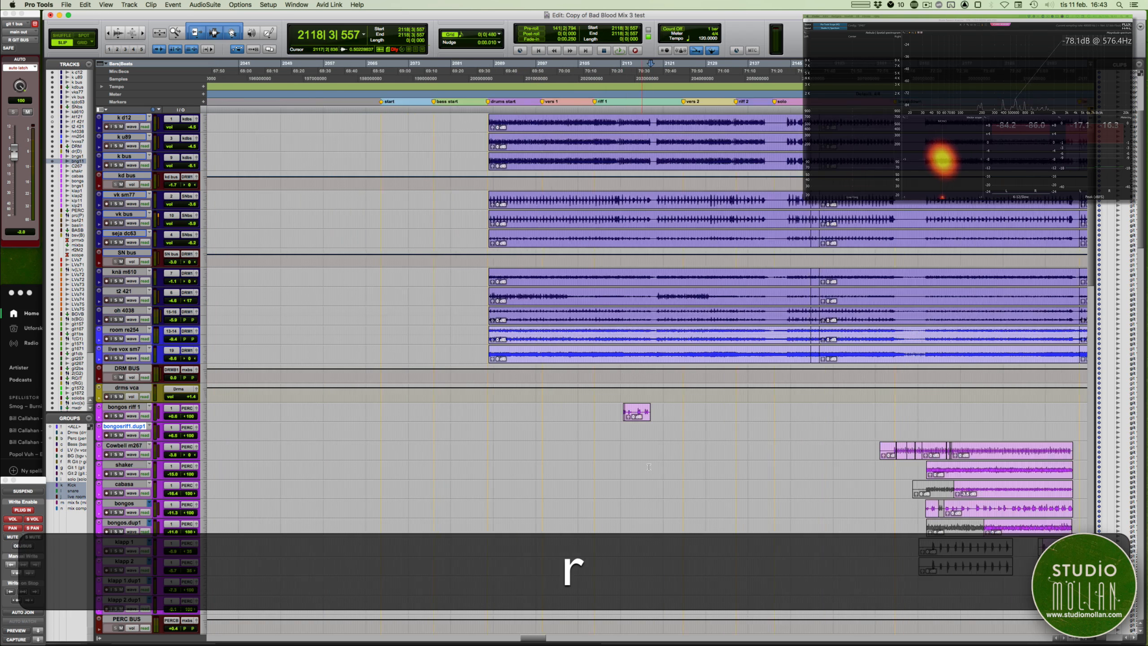
key("t")
key("t")
key("t")
key("t")
key("t")
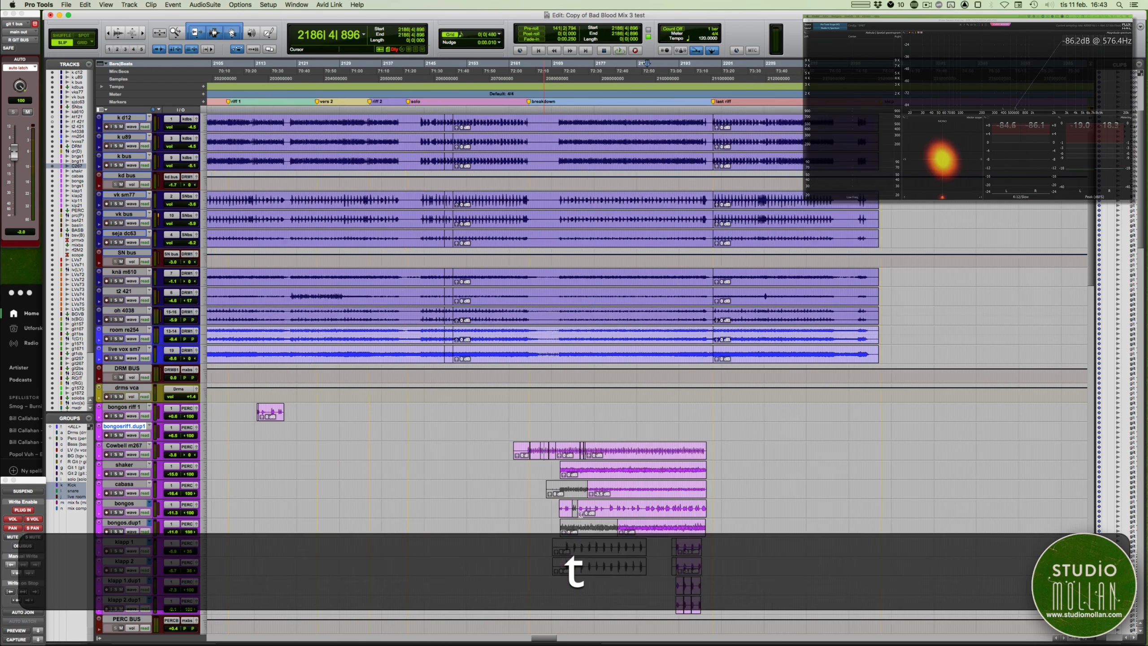
left_click(374, 527)
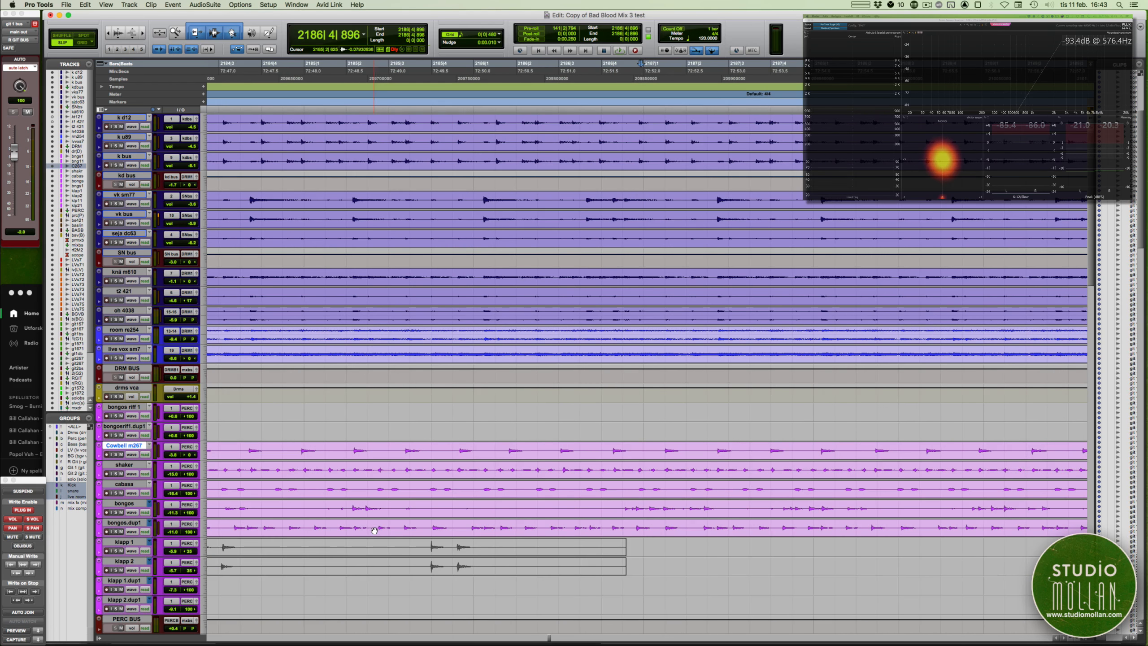
key("space")
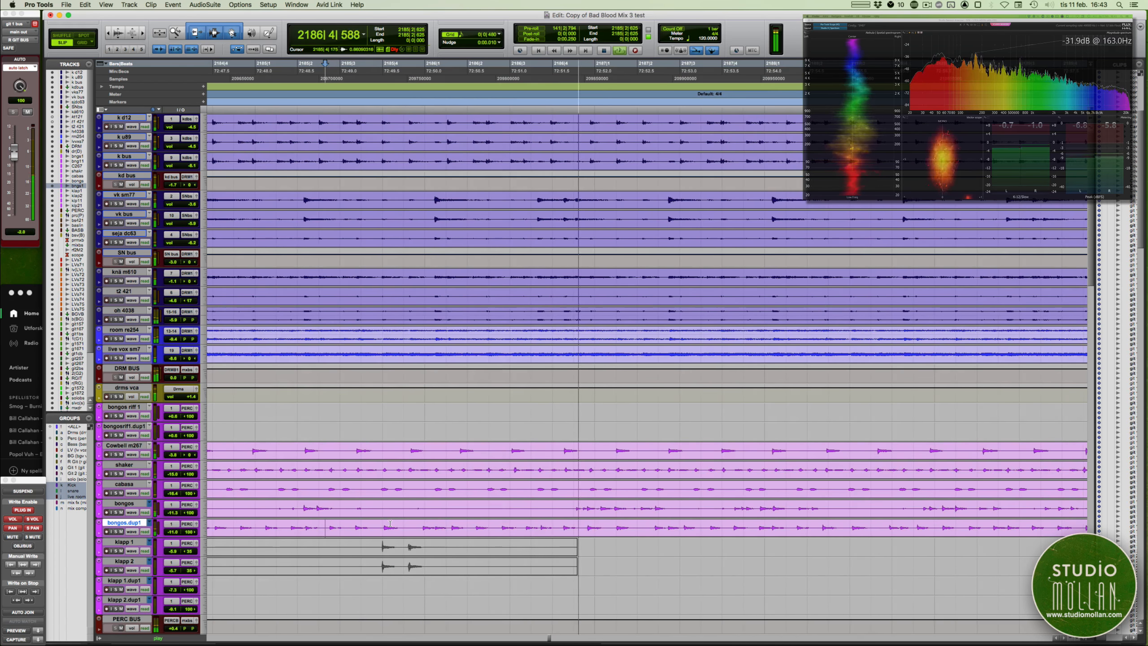
key("space")
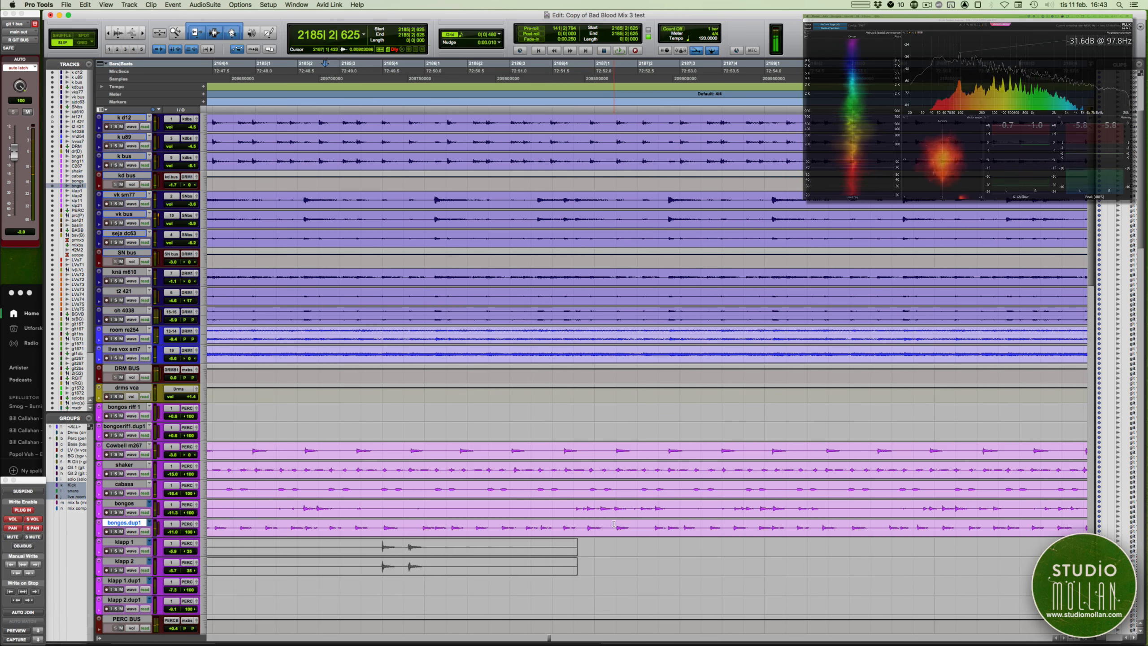
- Copy the bongos.dup1 phrase starting at 2187|1|506 and ending just before another hit
key("Tab")
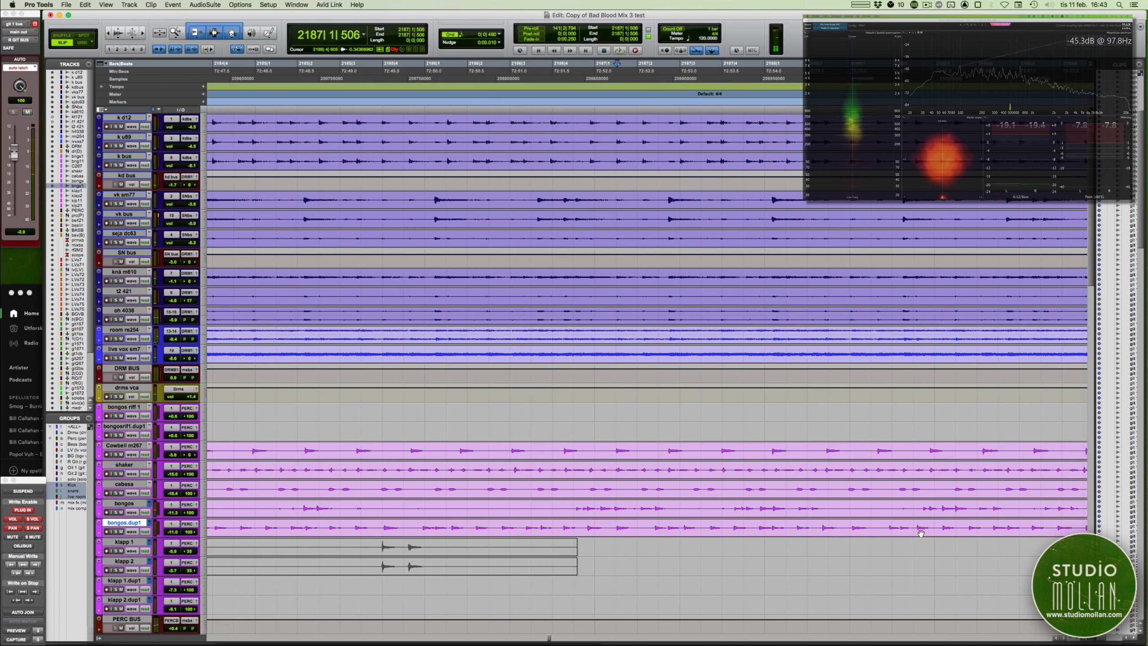
left_click(937, 525, "shift")
key("super+shift+c")
key("super+c")
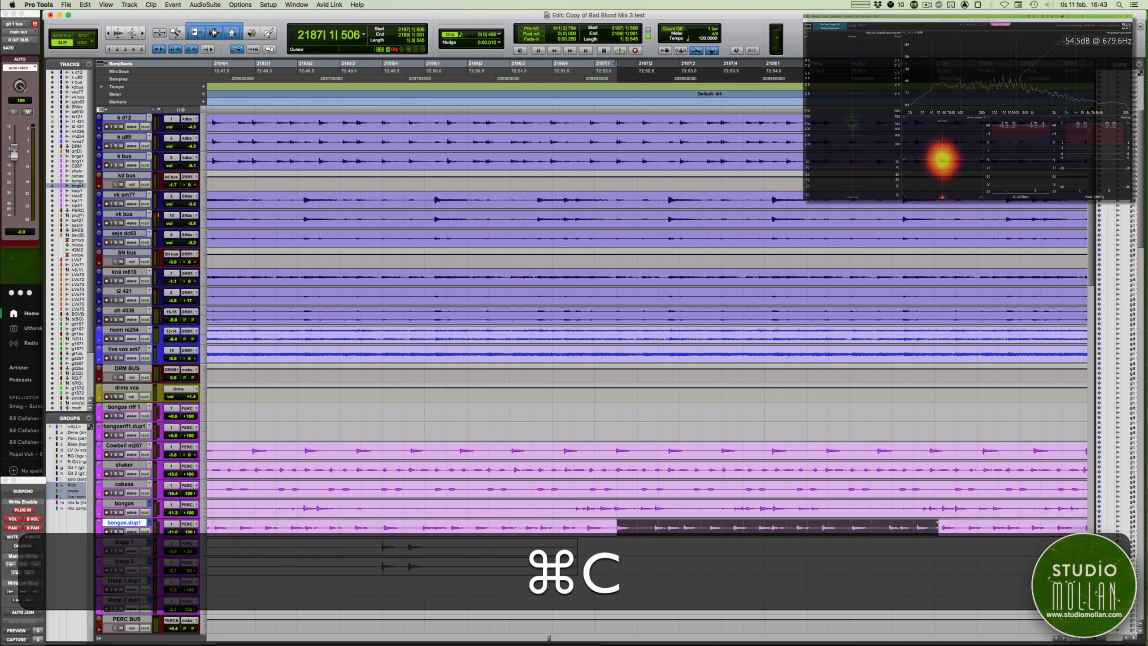
- Play the riff 1 section from about 2112|4|702, just ahead of the first bongo clip, to find the entry point
key("r")
key("r")
key("r")
key("r")
key("r")
key("r")
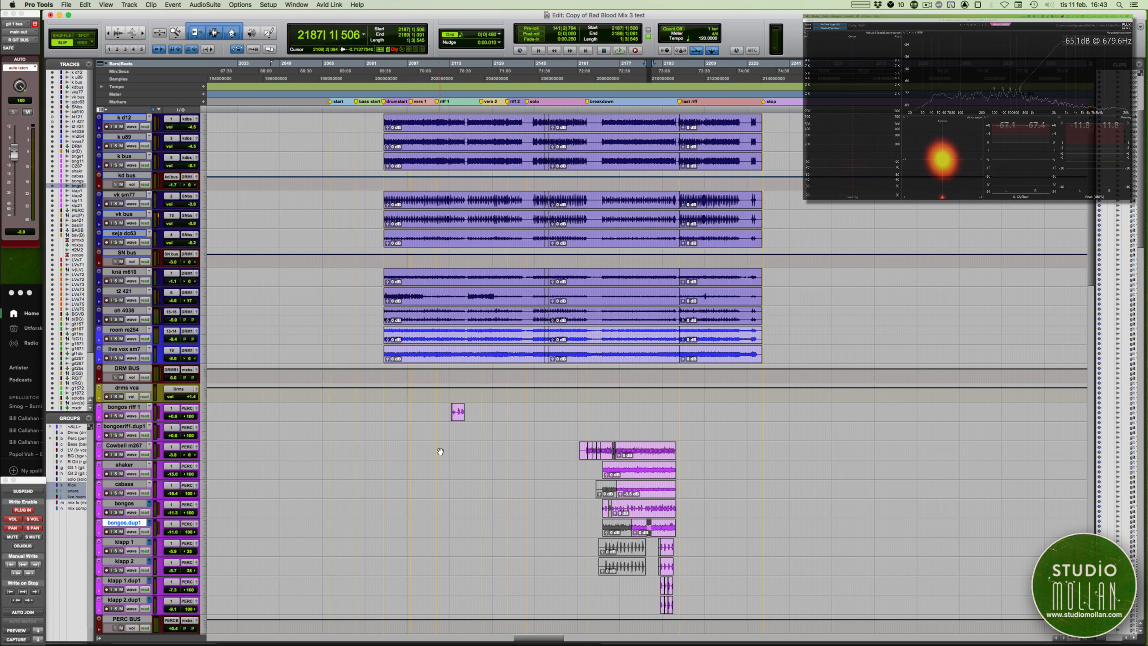
left_click(457, 423)
key("t")
key("t")
key("t")
key("t")
key("t")
key("t")
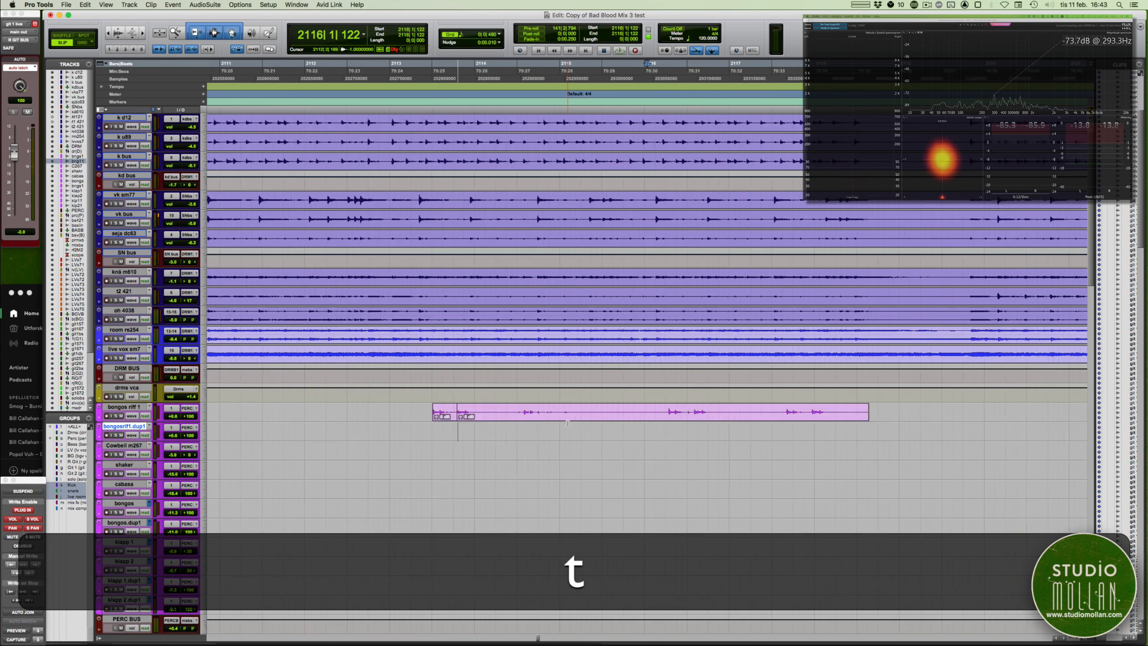
scroll(568, 424, "left", 10)
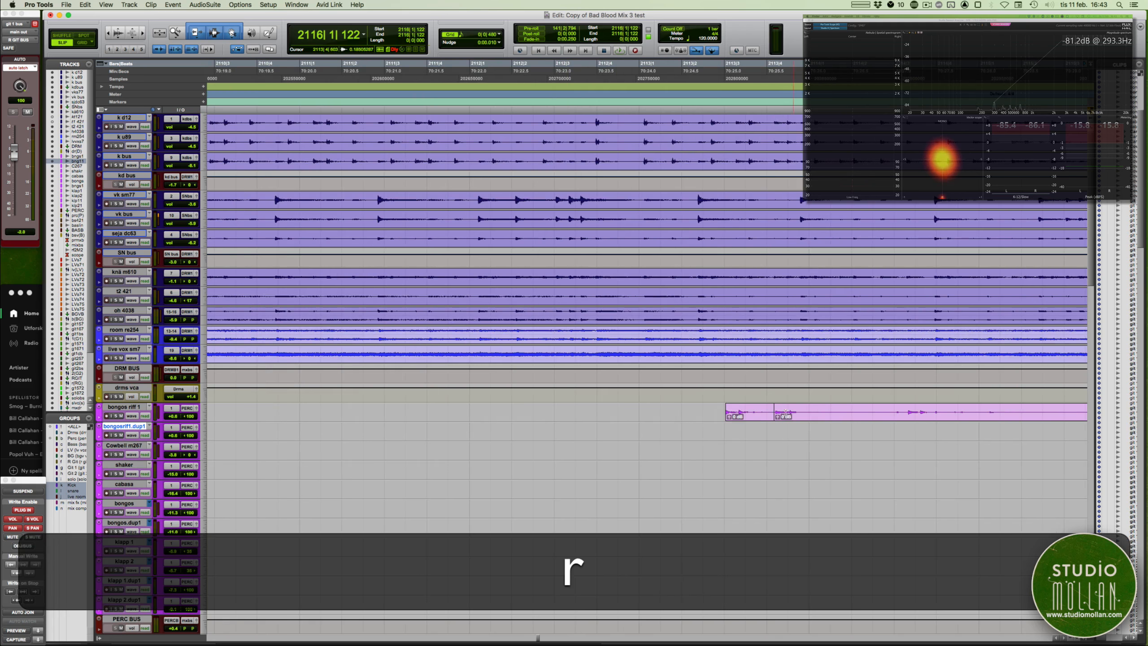
key("space")
key("space")
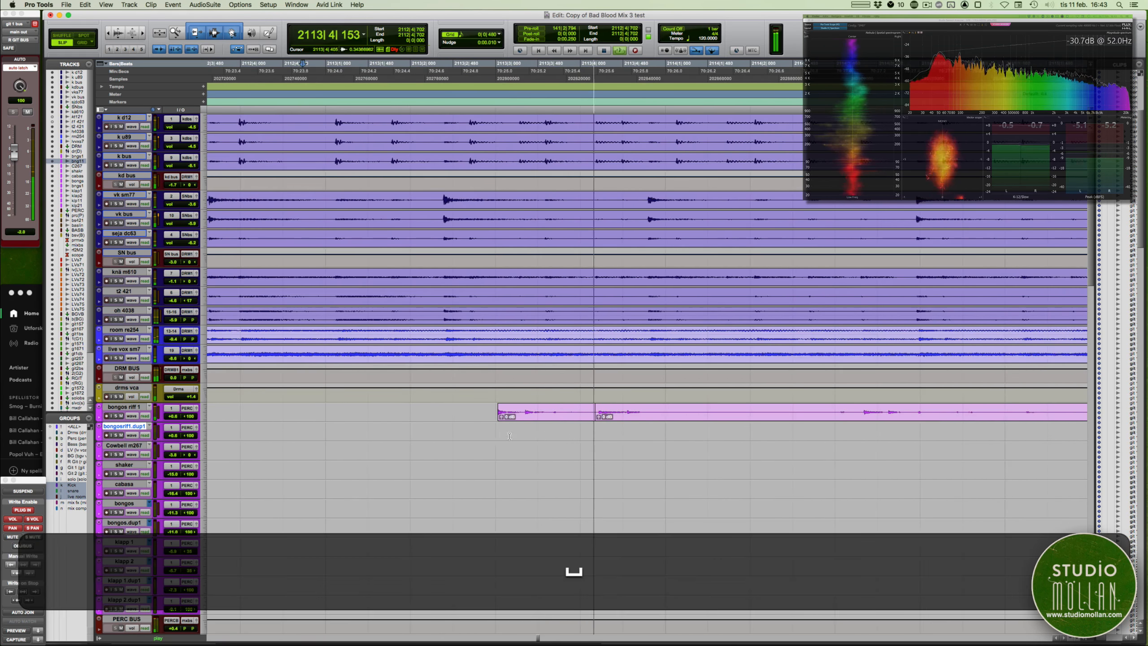
key("space")
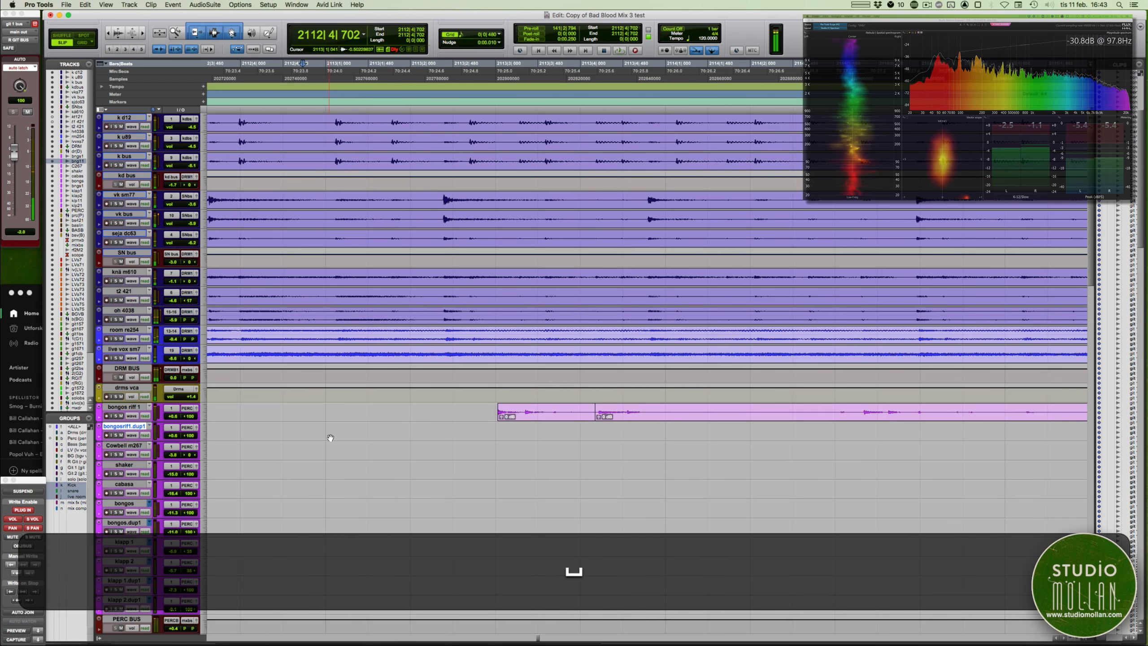
- Paste the copied phrase onto the duplicated bongos riff 1 track at 2113|1|168, located by a kick hit
left_click(331, 433)
key("Tab")
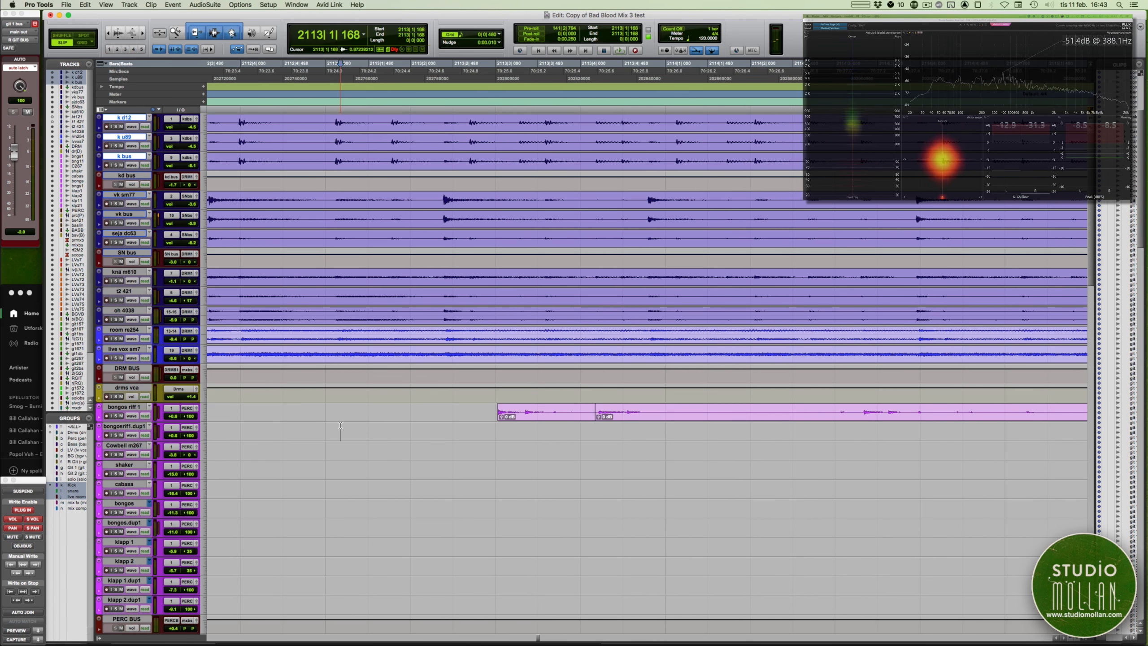
key("cmd+v")
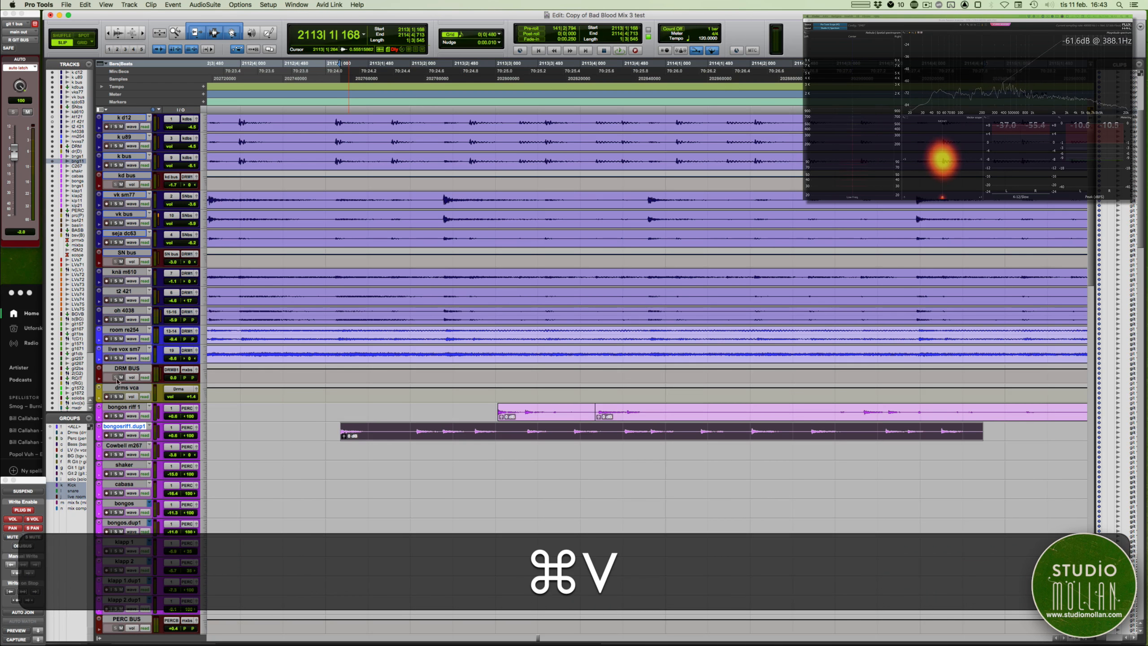
- Play the pasted phrase with the original bongos riff 1 track muted, and extend the clip's end to about double its length
key("space")
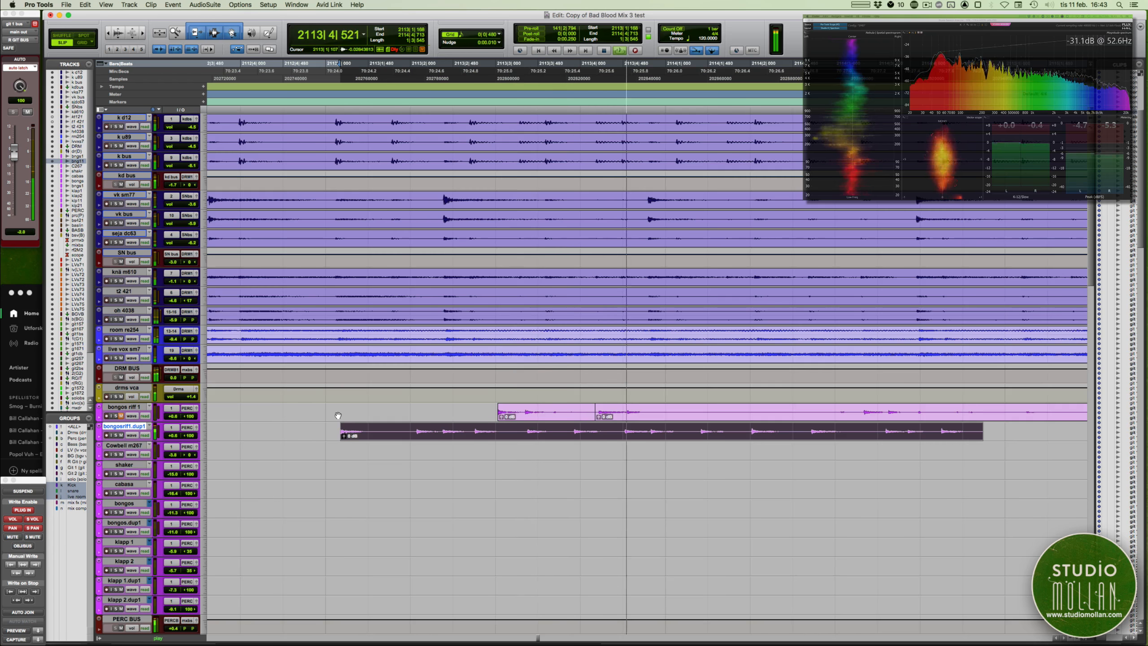
key("r")
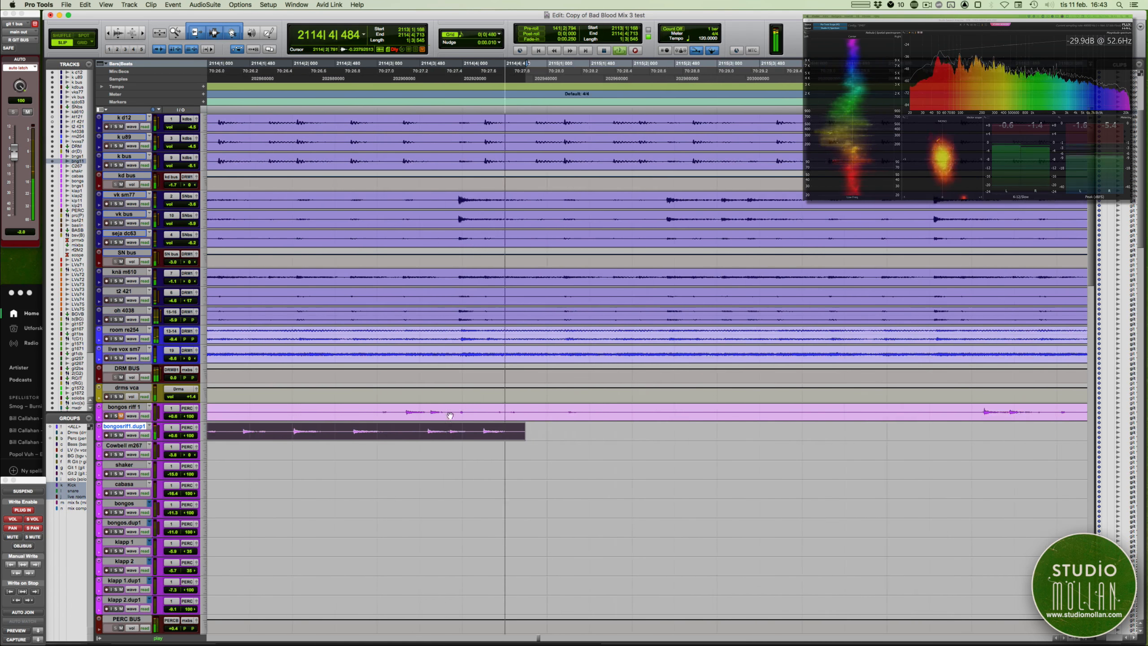
key("space")
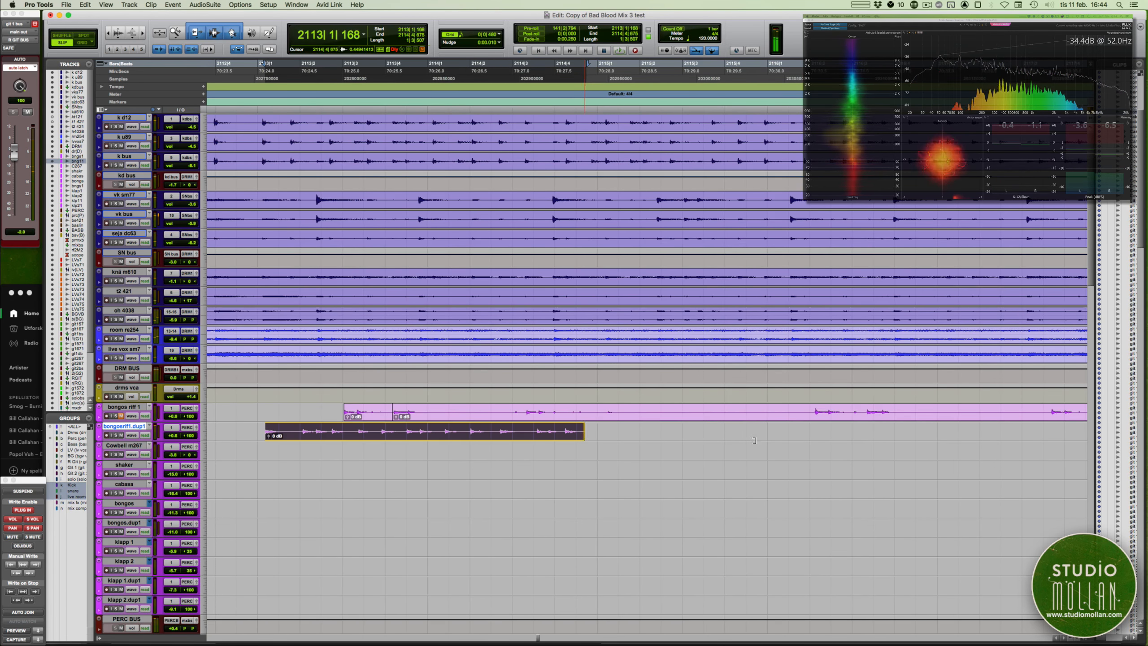
left_click_drag(583, 428, 973, 438)
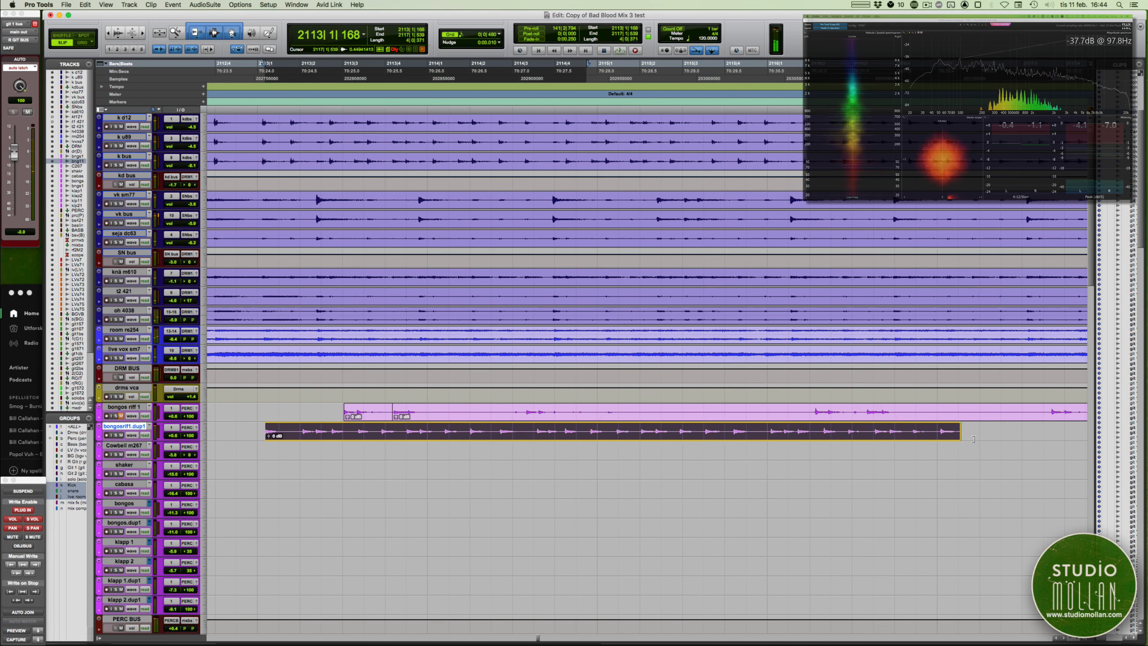
- Play from 2112|4|844 and extend the pasted clip's end slightly past the end of the bongos riff 1 clip
left_click(252, 417)
key("space")
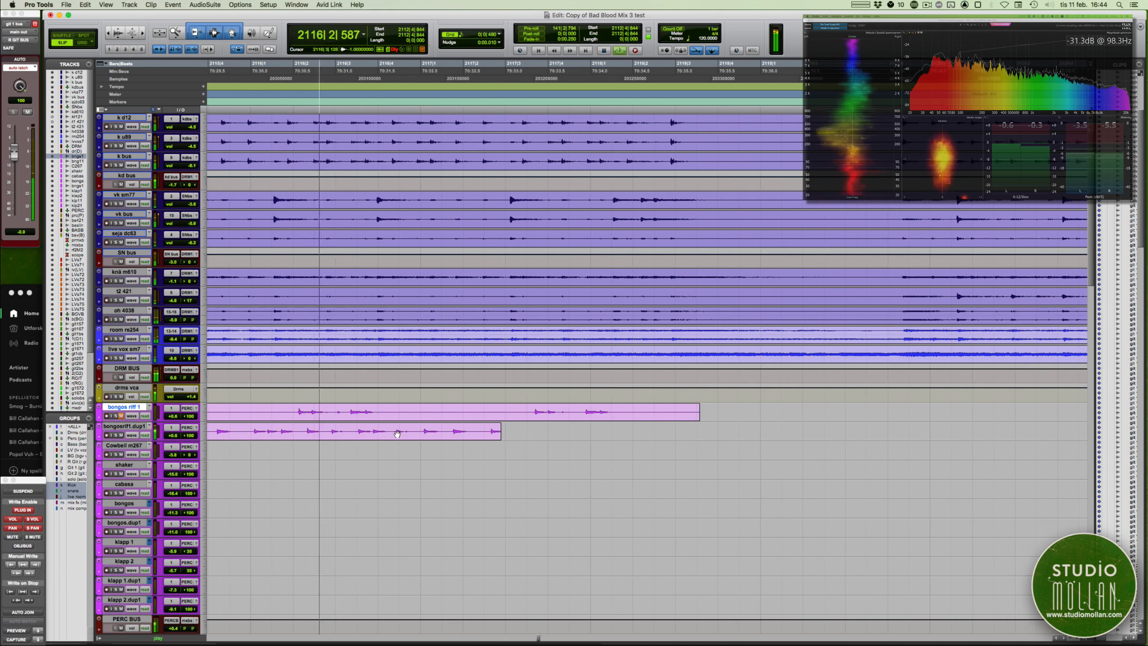
left_click_drag(500, 432, 720, 436)
key("space")
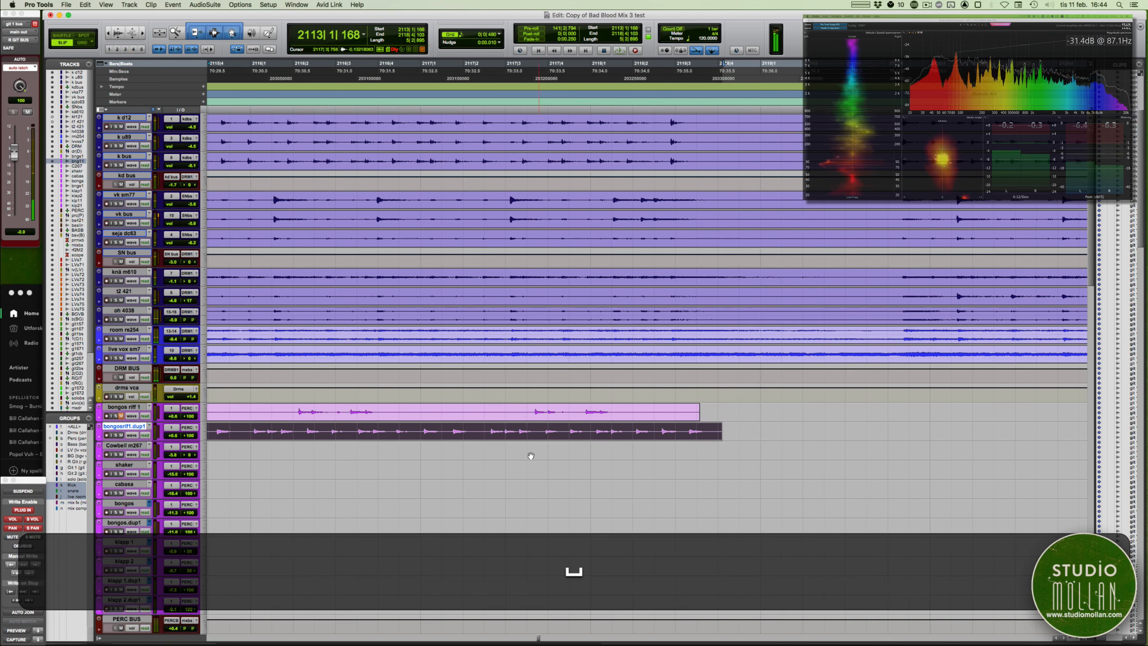
- Enlarge the duplicated bongos riff 1 track's height and enable Elastic Audio on it with the Rhythmic algorithm
key("r")
key("ctrl+Up")
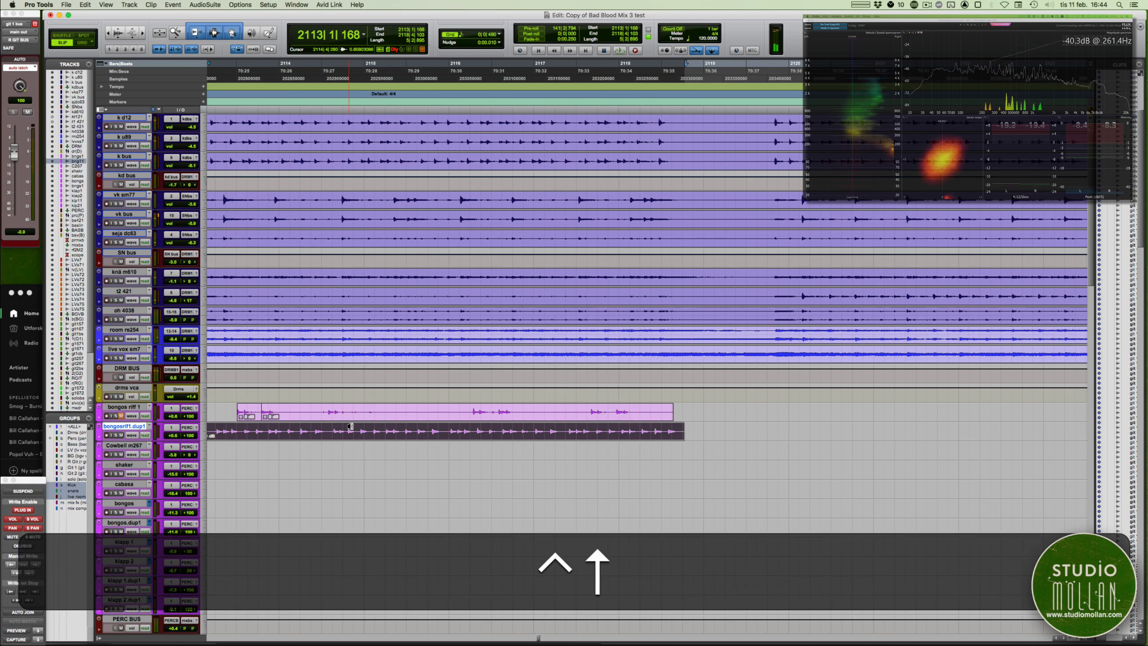
left_click(113, 460)
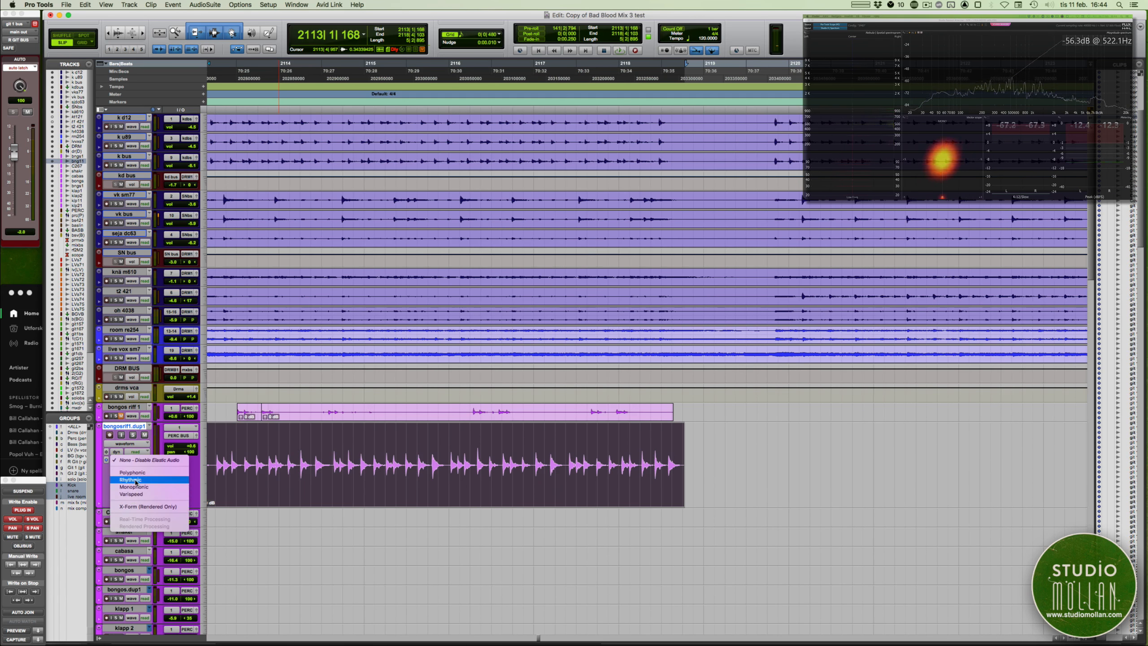
left_click(136, 480)
- Switch the duplicated bongo track to warp view, extend its clip start slightly earlier, and add a warp marker on the first hit
scroll(349, 442, "left", 7)
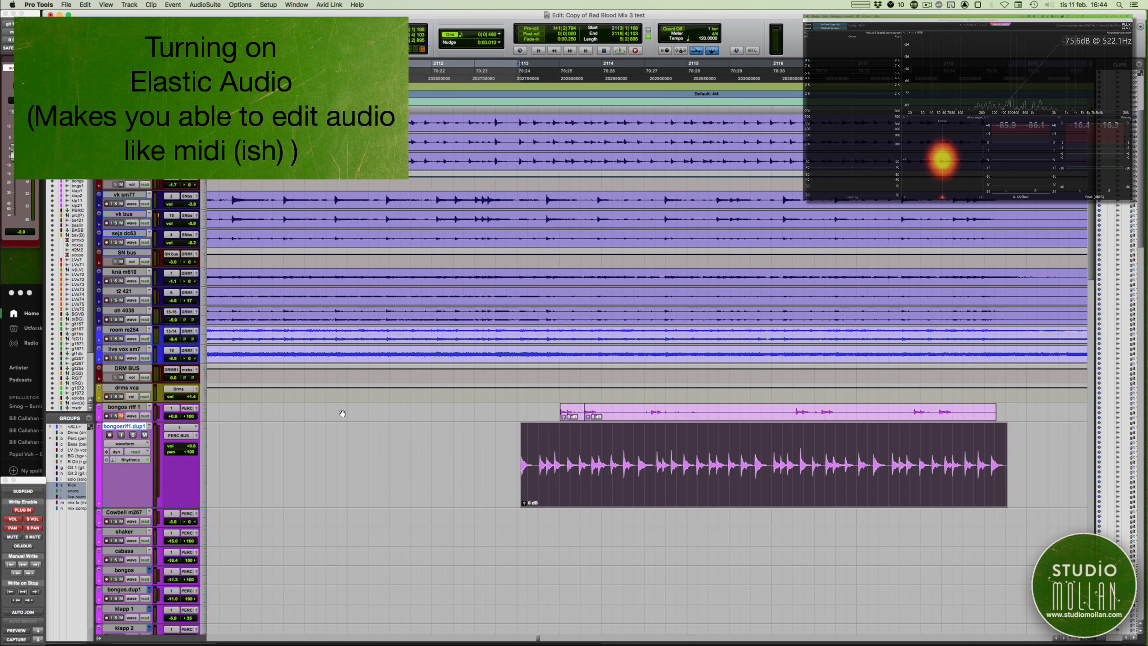
key("t")
key("t")
key("t")
key("t")
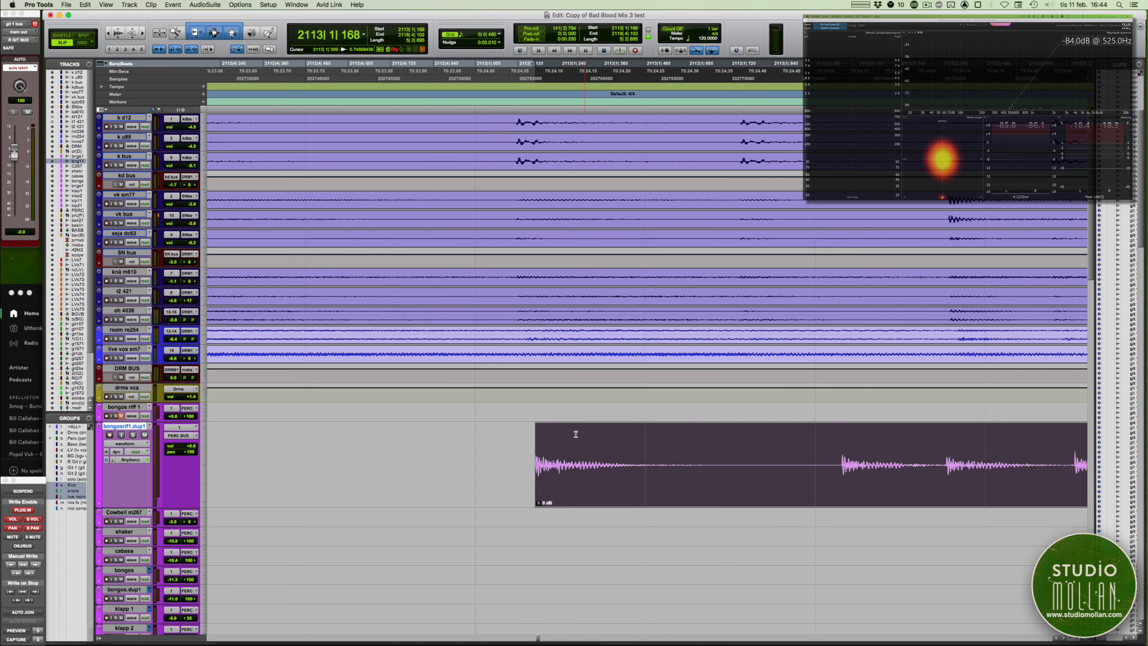
key("ctrl+super+Left")
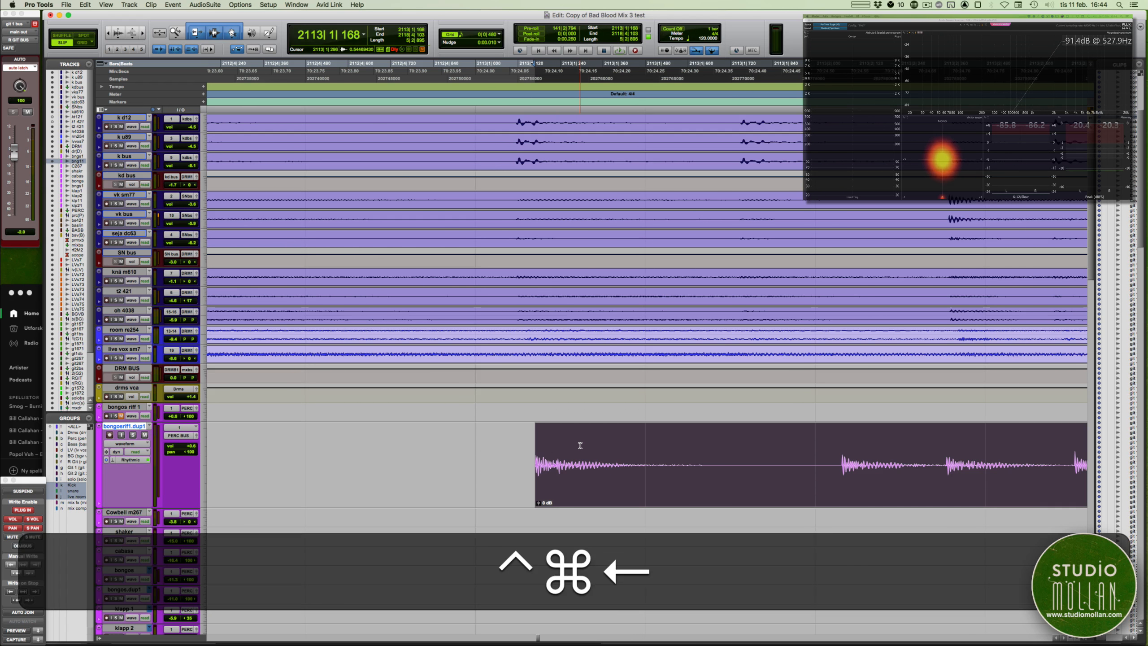
left_click_drag(537, 461, 512, 465)
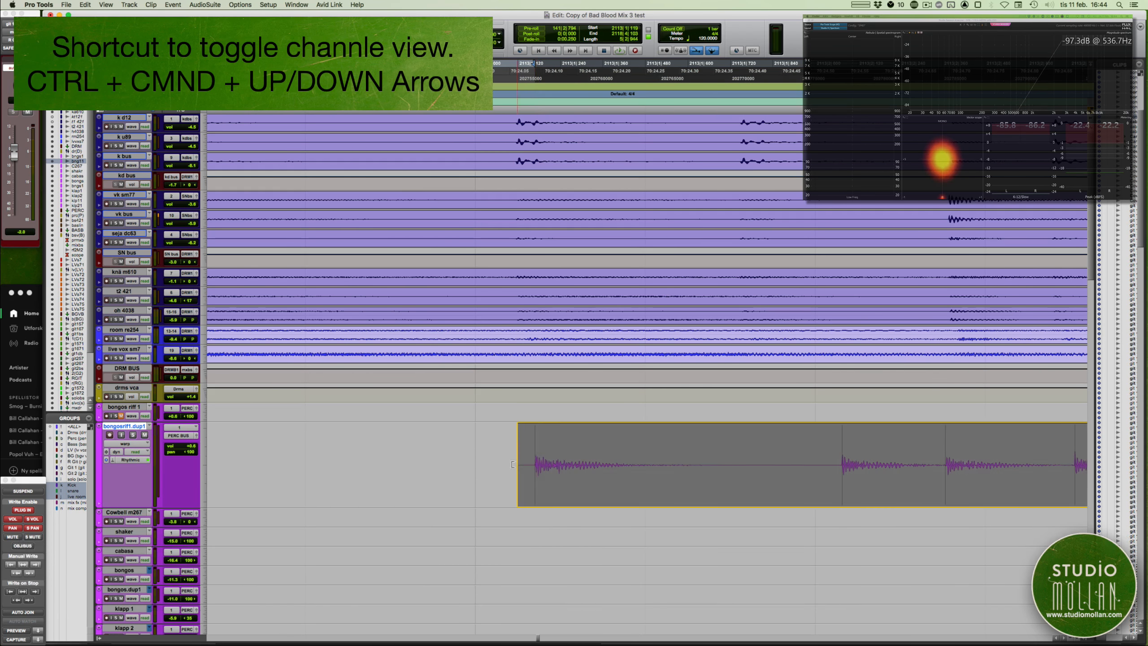
left_click(533, 487)
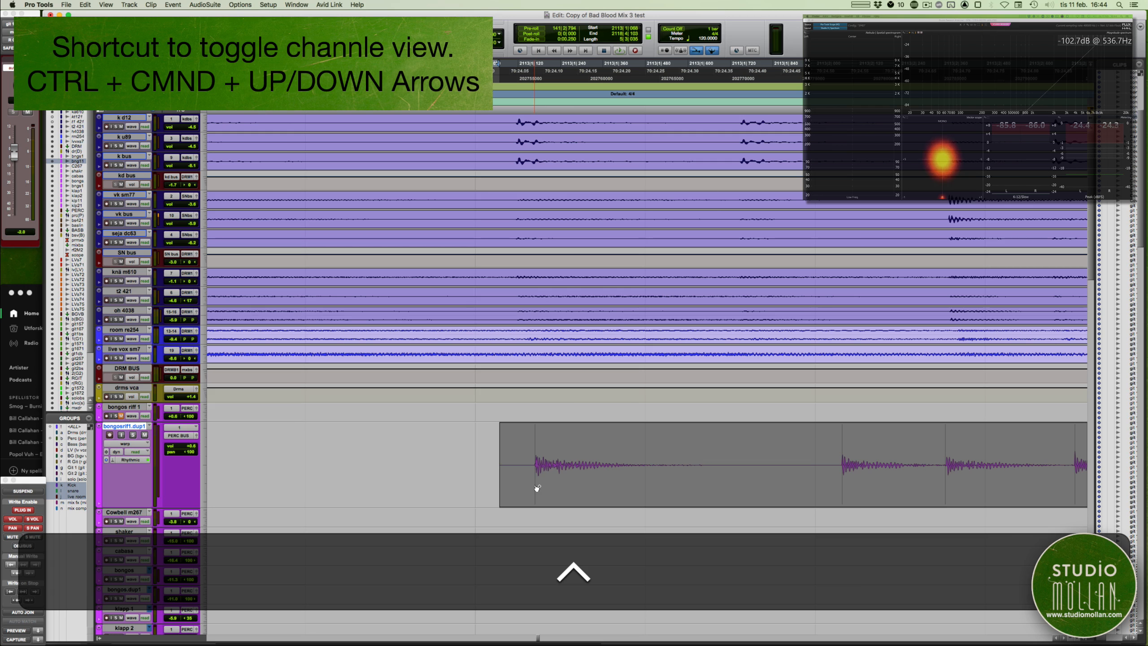
- Add a warp marker on the last hit at the end of the duplicated bongo clip
key("ctrl+r")
key("r")
key("r")
key("r")
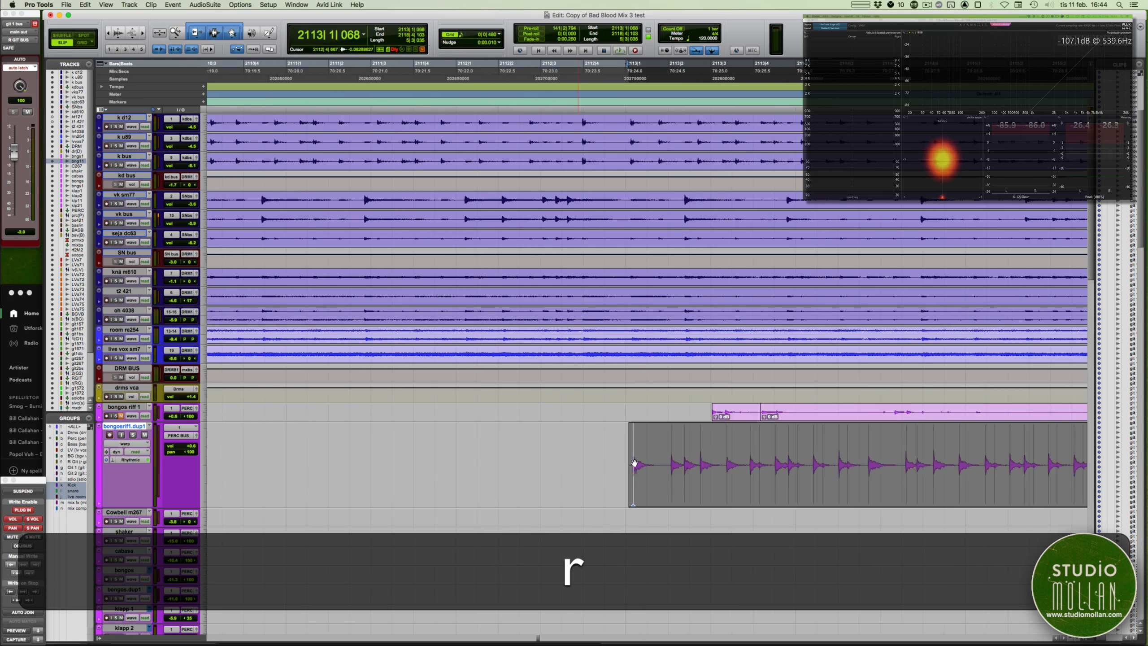
scroll(635, 461, "right", 4)
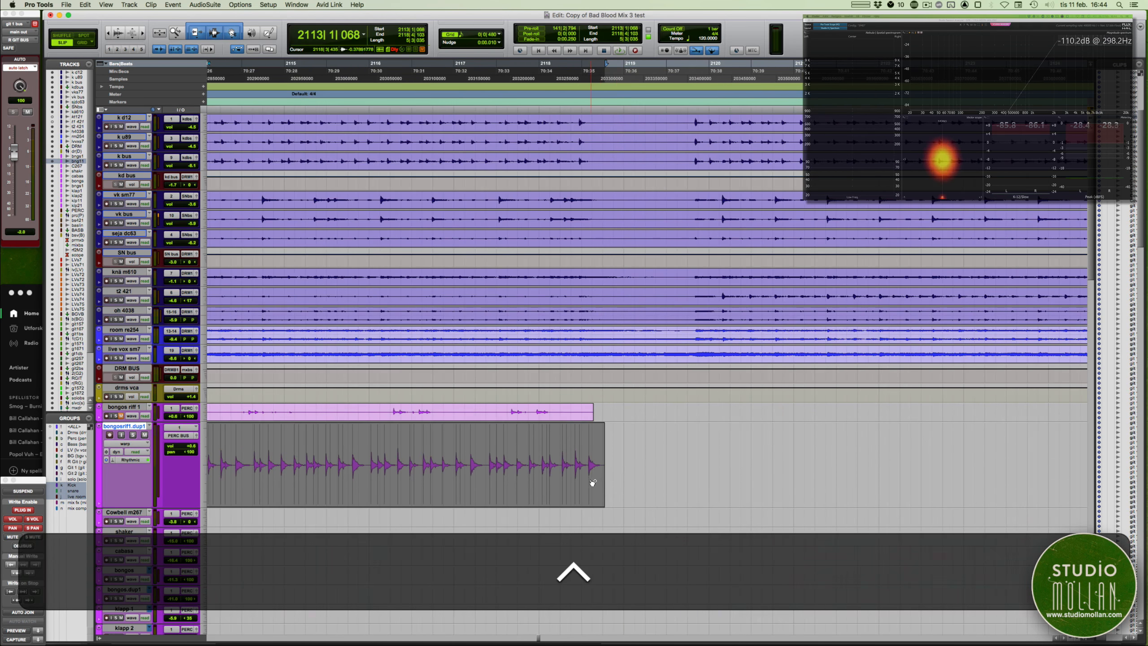
key("ctrl+t")
key("t")
key("t")
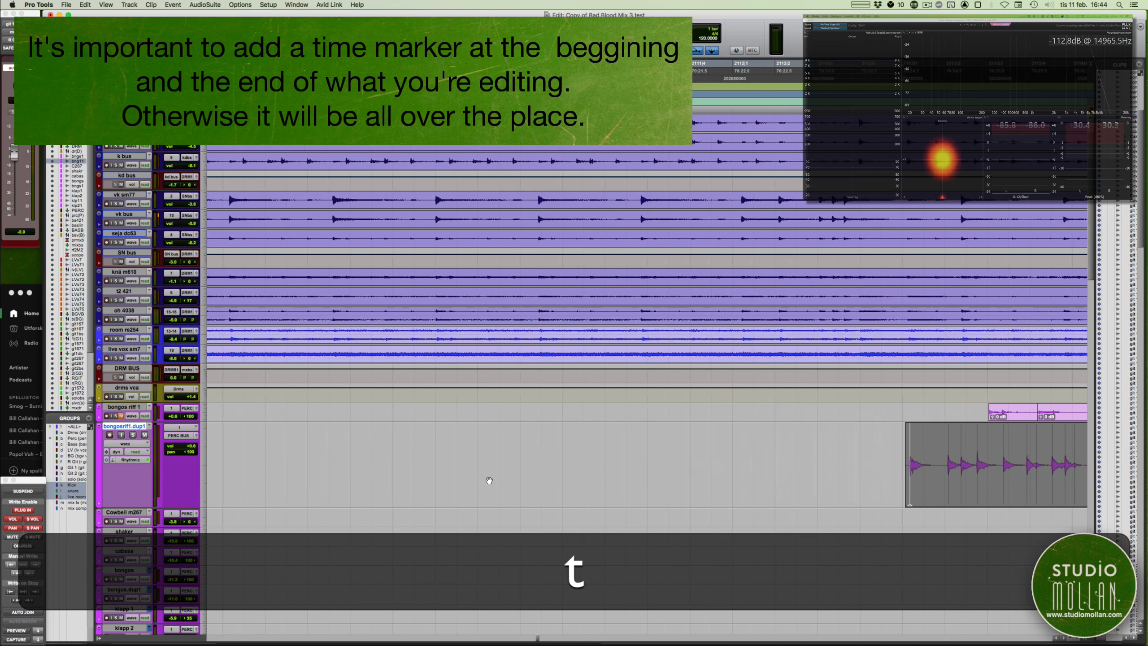
- Shift the duplicated bongo clip slightly earlier so its first hit meets the kick, and play it from 2113|1|048
scroll(501, 483, "right", 10)
scroll(502, 483, "left", 3)
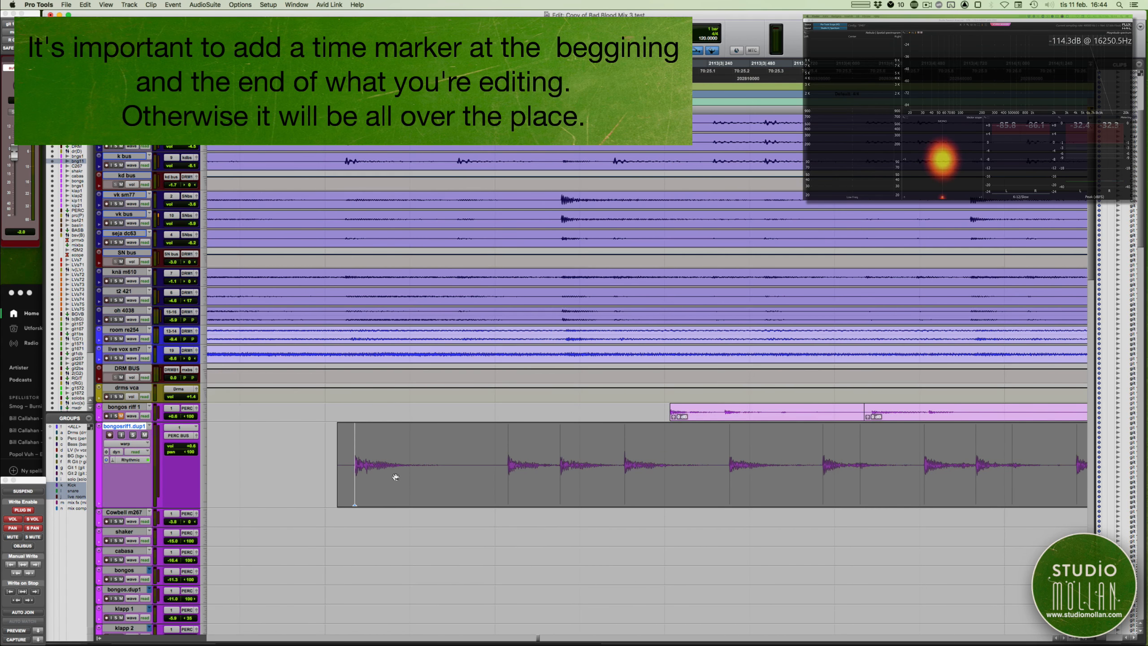
left_click_drag(397, 489, 393, 490)
key("super+space")
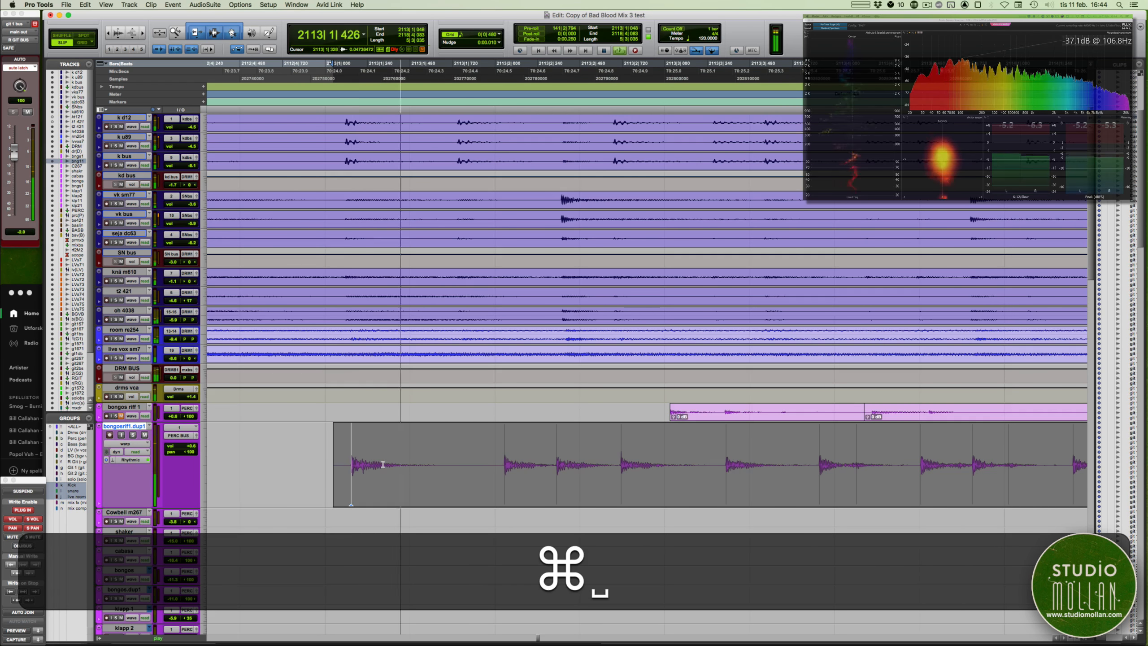
key("r")
key("r")
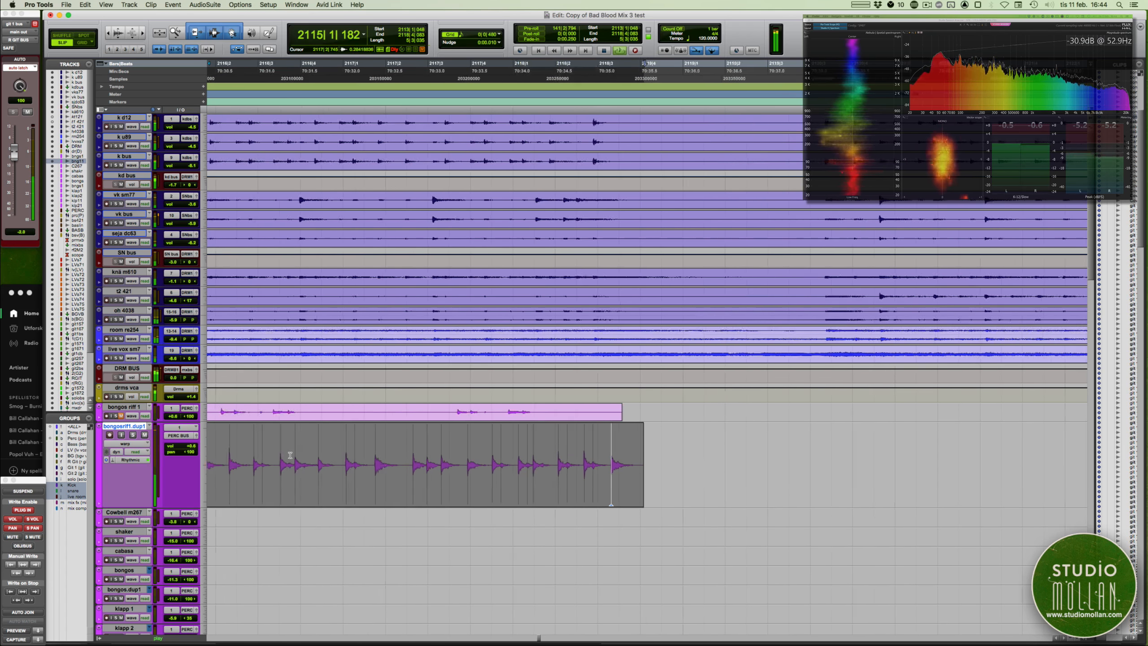
- Add a warp marker on a bongo hit midway through the duplicated clip, near 2115|4, and shift it slightly later to meet the kick
key("space")
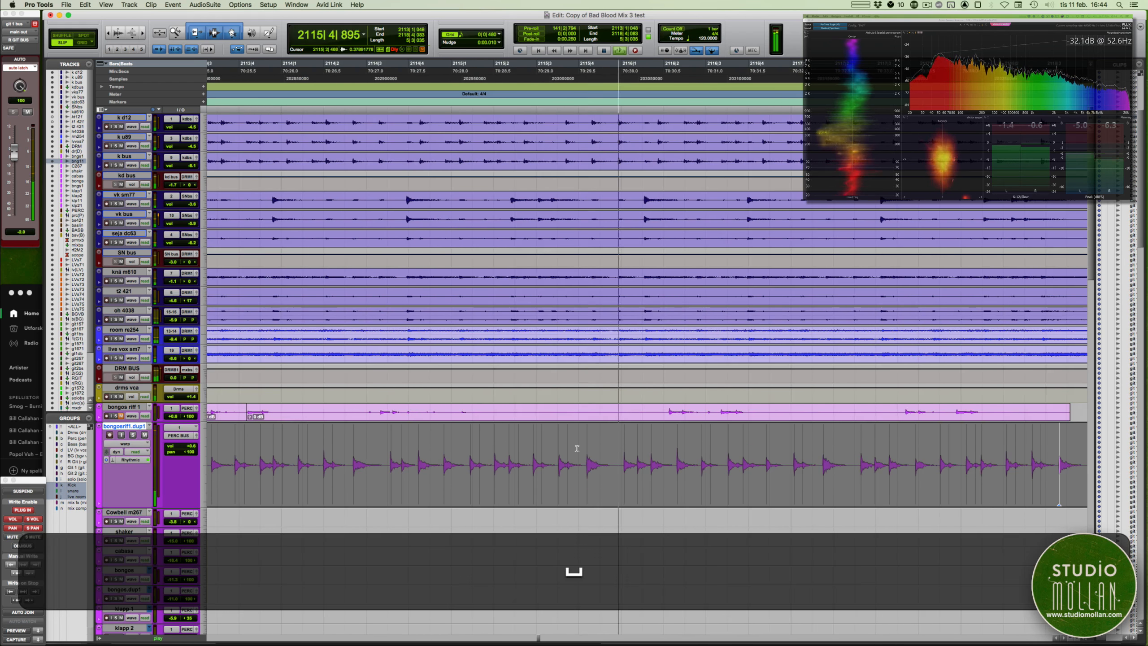
key("t")
key("t")
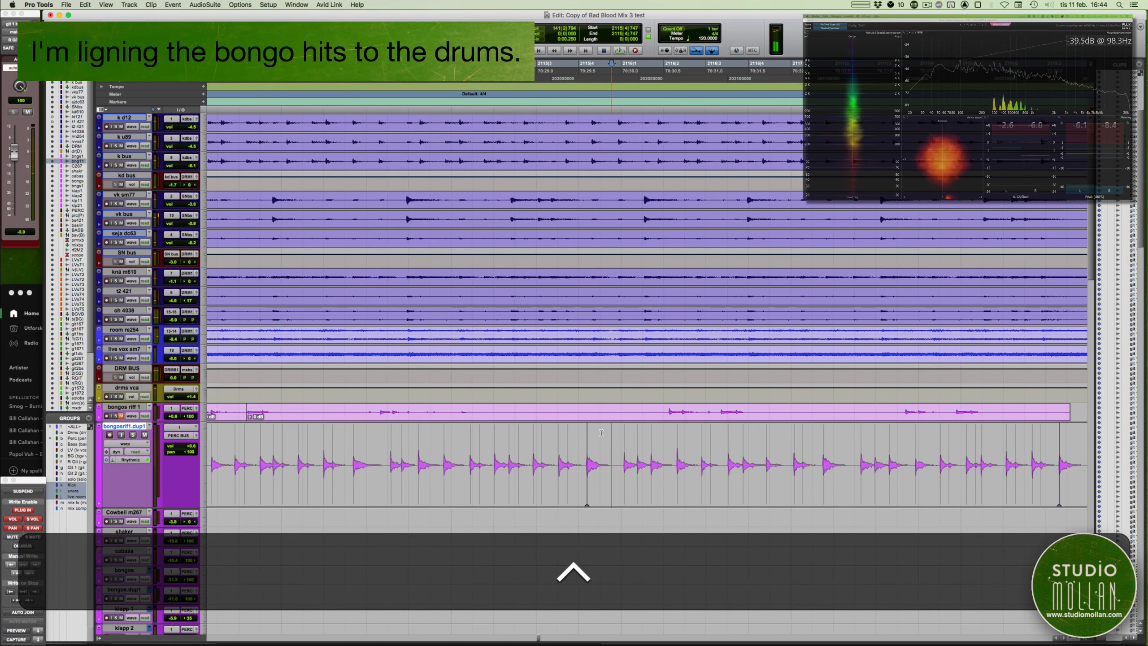
key("t")
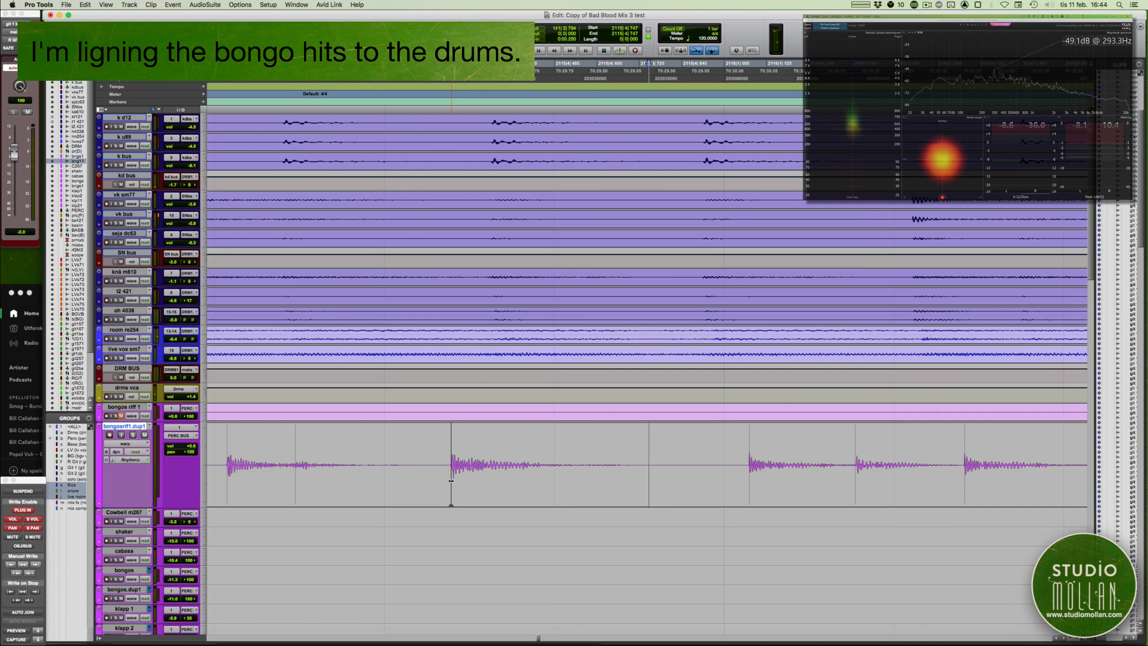
left_click_drag(451, 480, 491, 480)
left_click(365, 464)
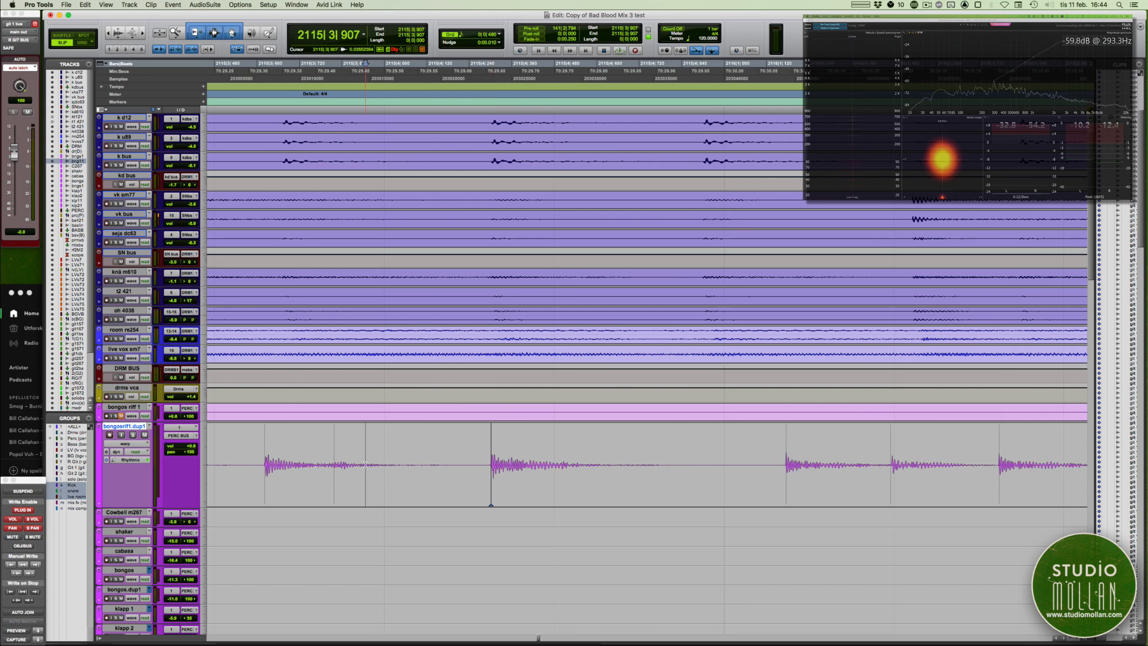
- Play the warped bongos from 2115|3|907 and move the warp marker on the clip's last hit slightly later
key("space")
key("r")
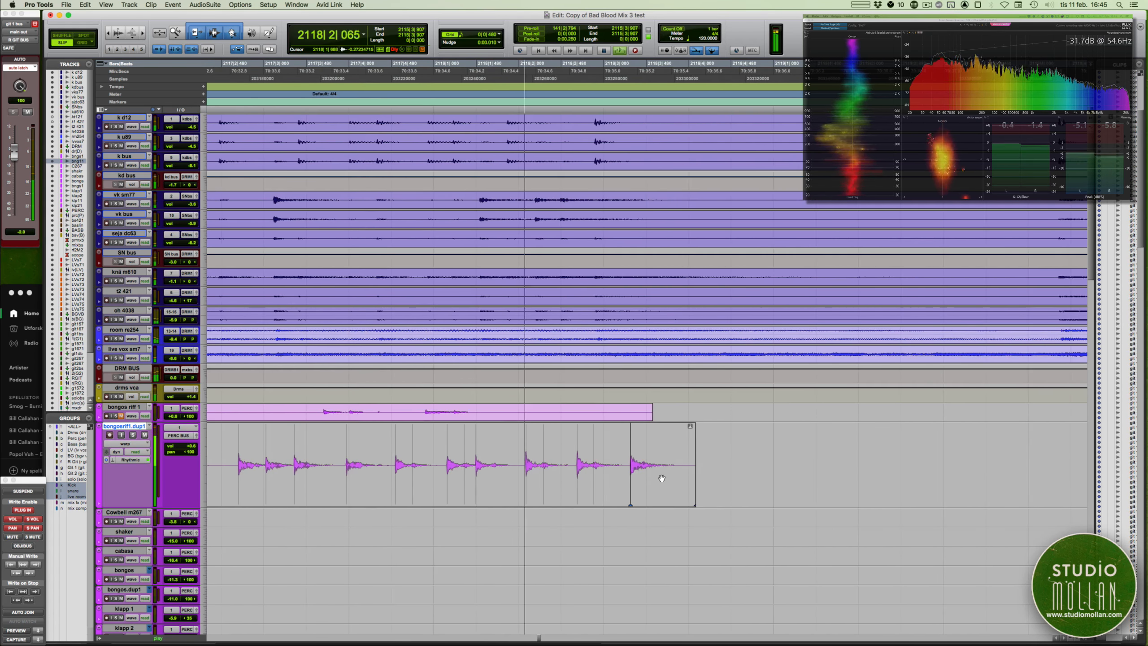
key("space")
key("ctrl")
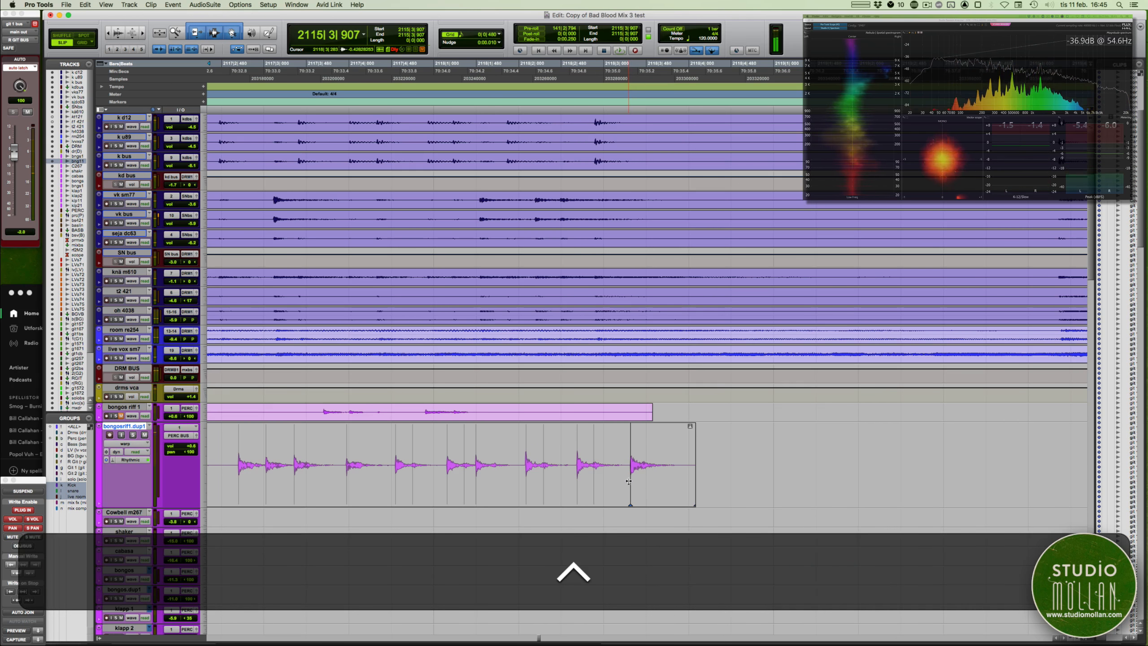
left_click_drag(631, 482, 644, 481)
- Play the warped bongo clip from 2117|4|365 and from 2112|4|844 to check its hits against the drums
key("space")
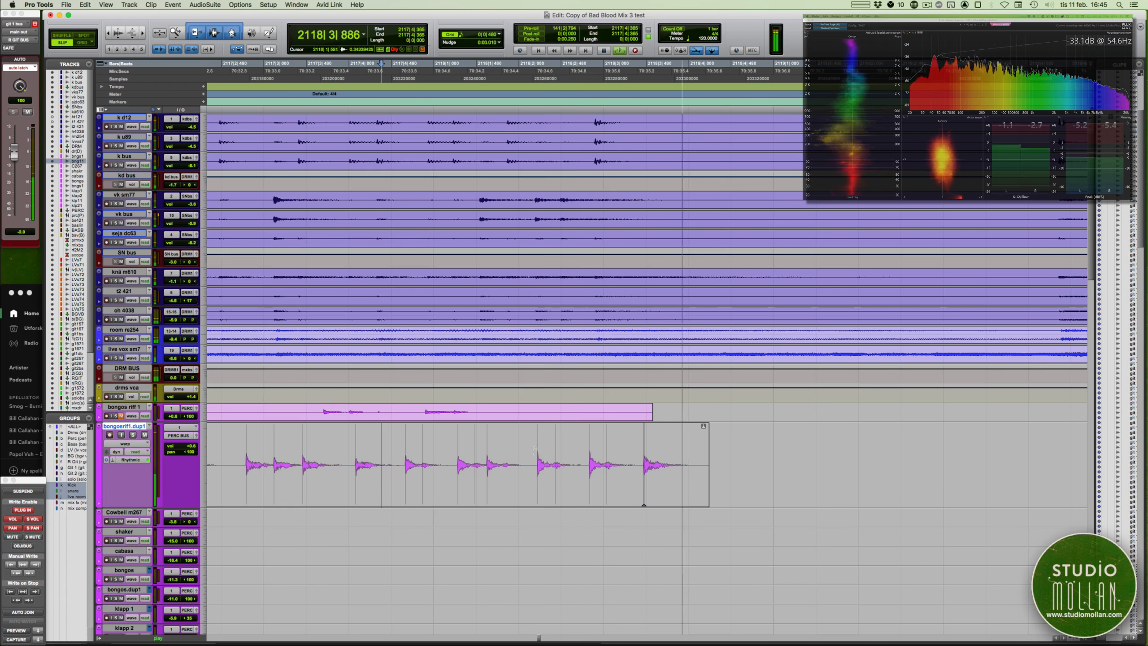
key("space")
scroll(551, 453, "left", 3)
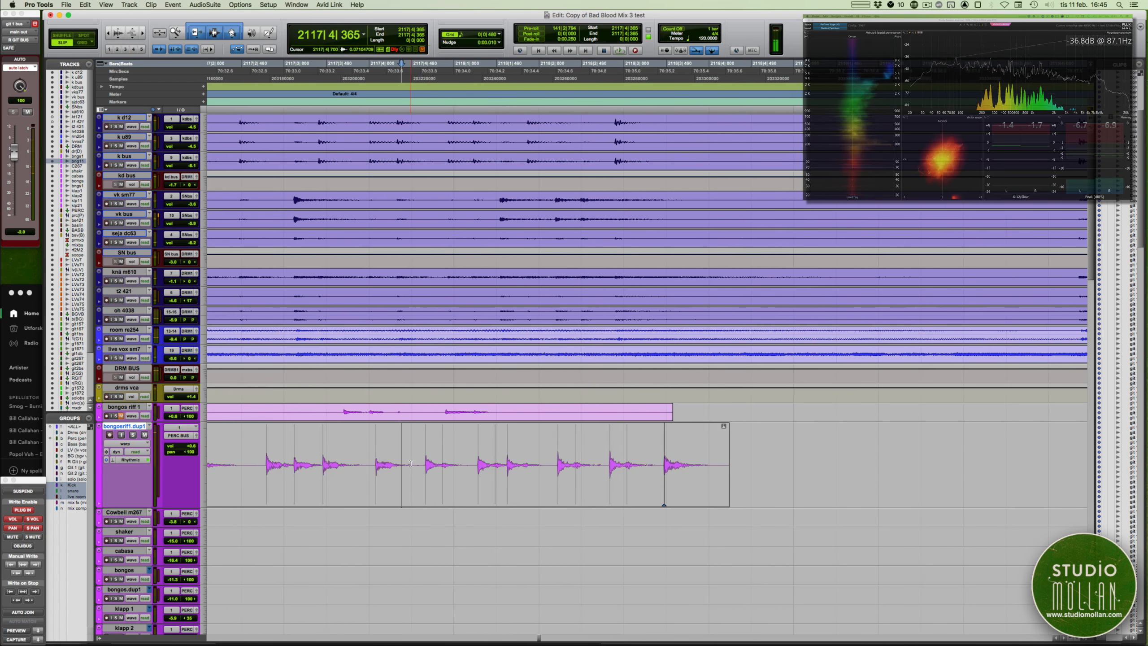
key("r")
key("r")
key("r")
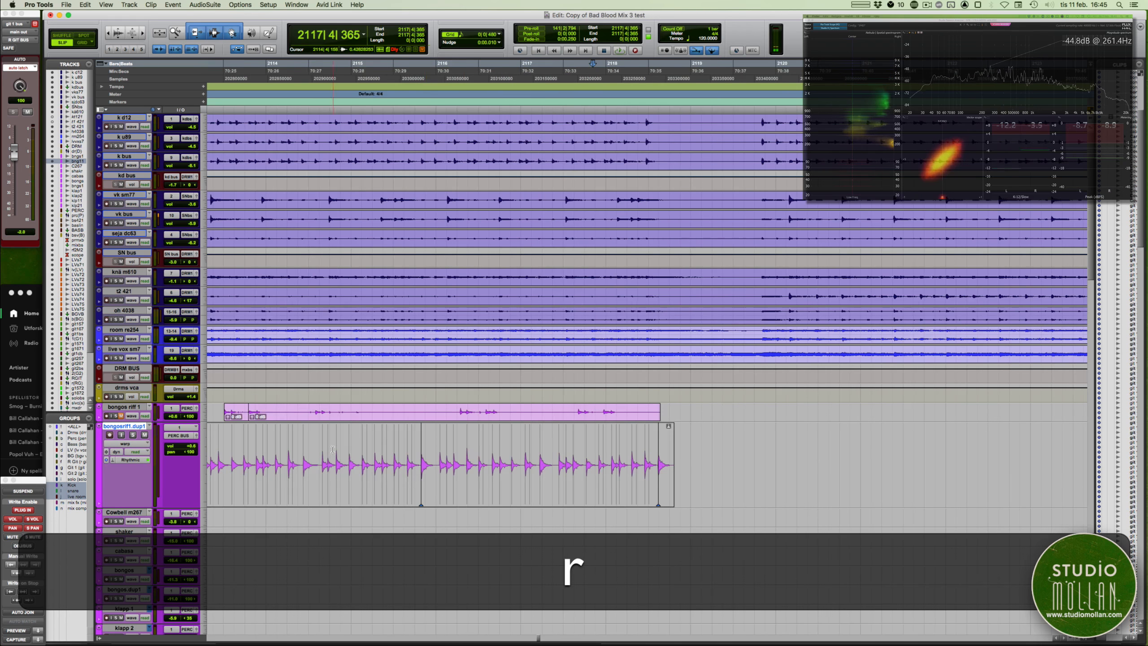
key("t")
key("t")
key("t")
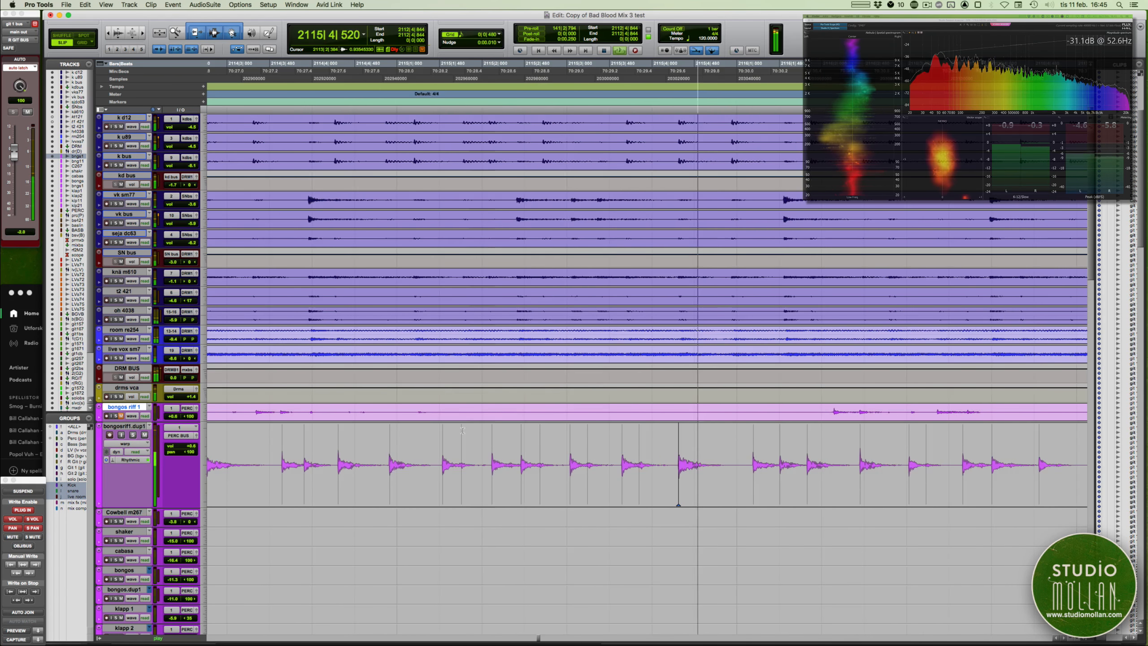
scroll(465, 432, "down", 1)
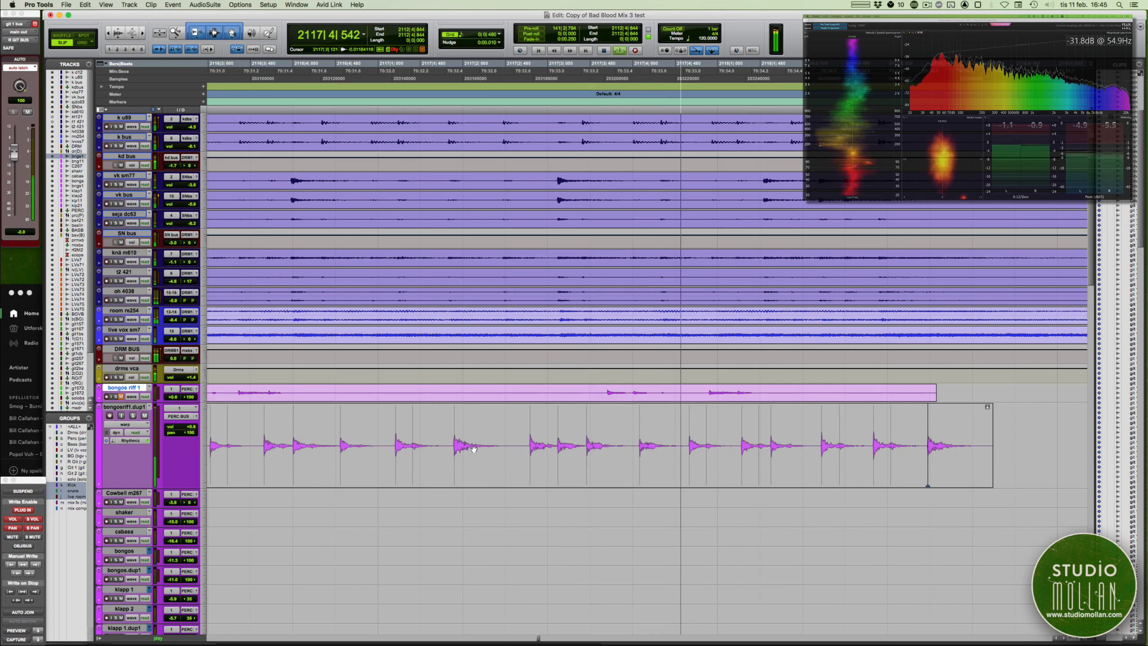
scroll(497, 440, "right", 5)
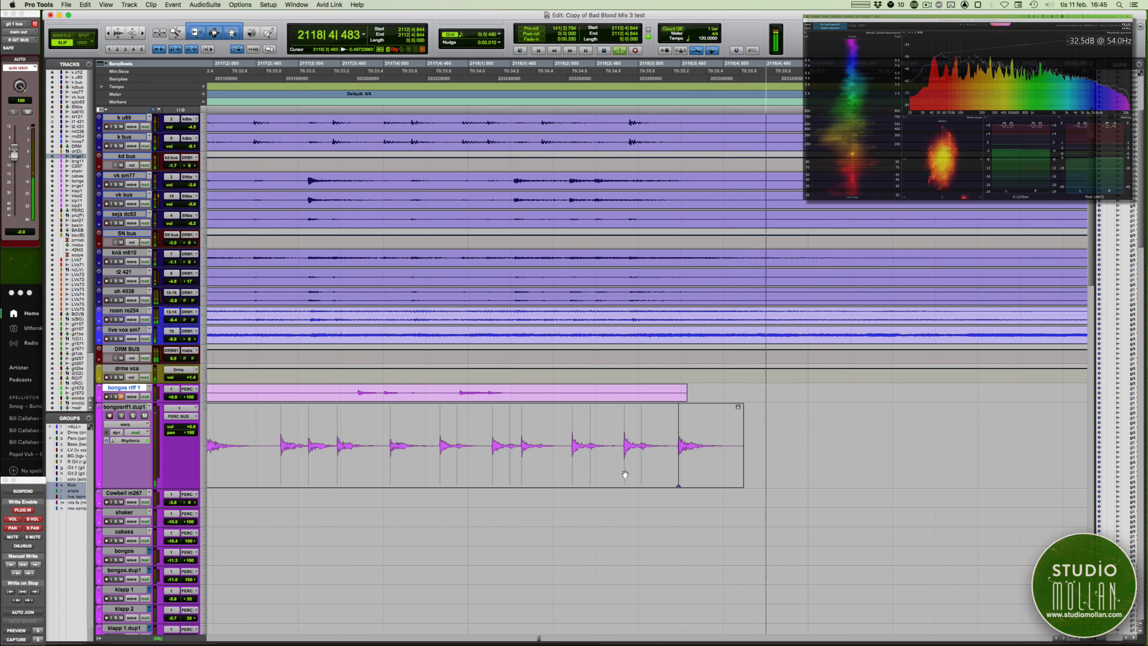
key("space")
- Switch the duplicated bongo track from warp to waveform view and reduce its track height
key("ctrl+super+Left")
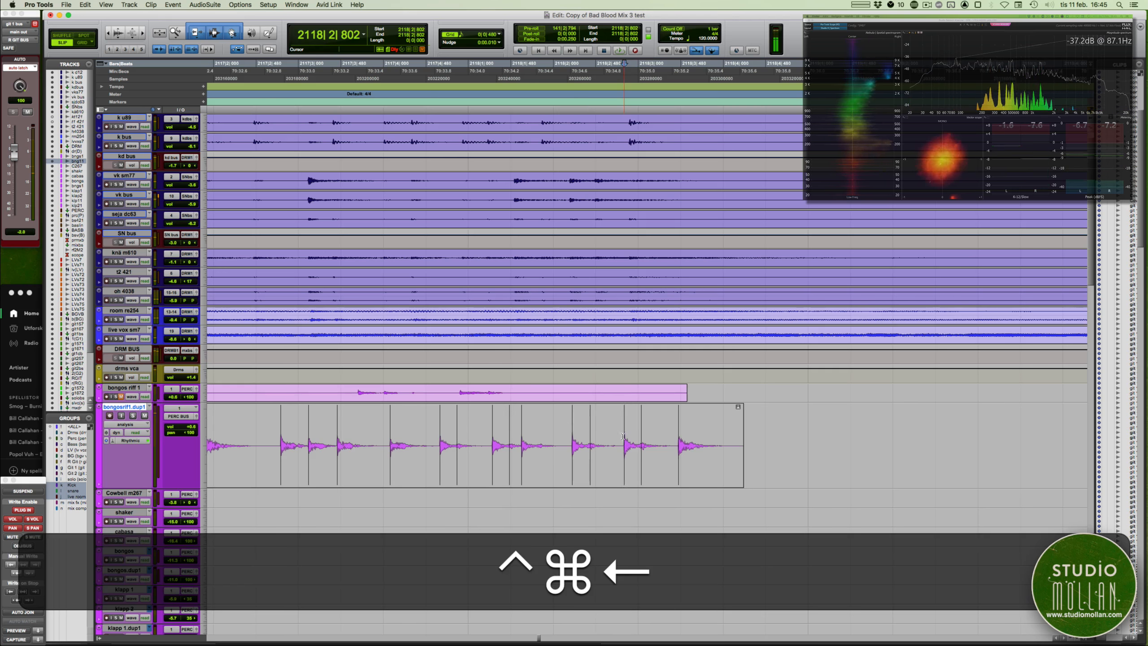
key("ctrl+super+Right")
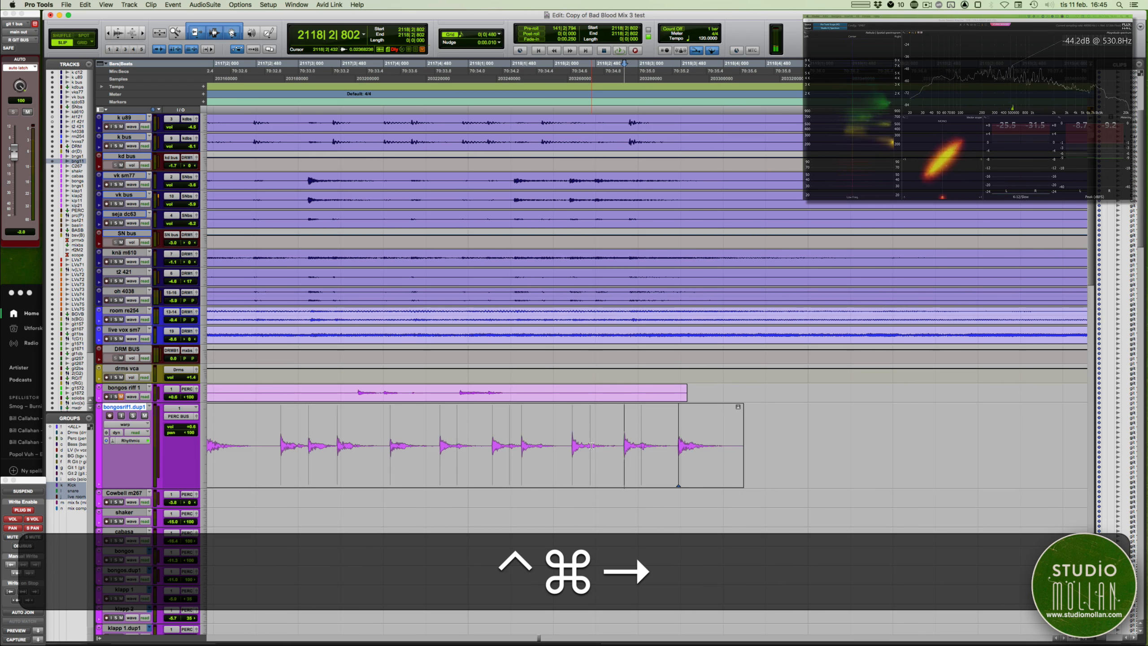
key("ctrl+super+Right")
key("ctrl+super+Left")
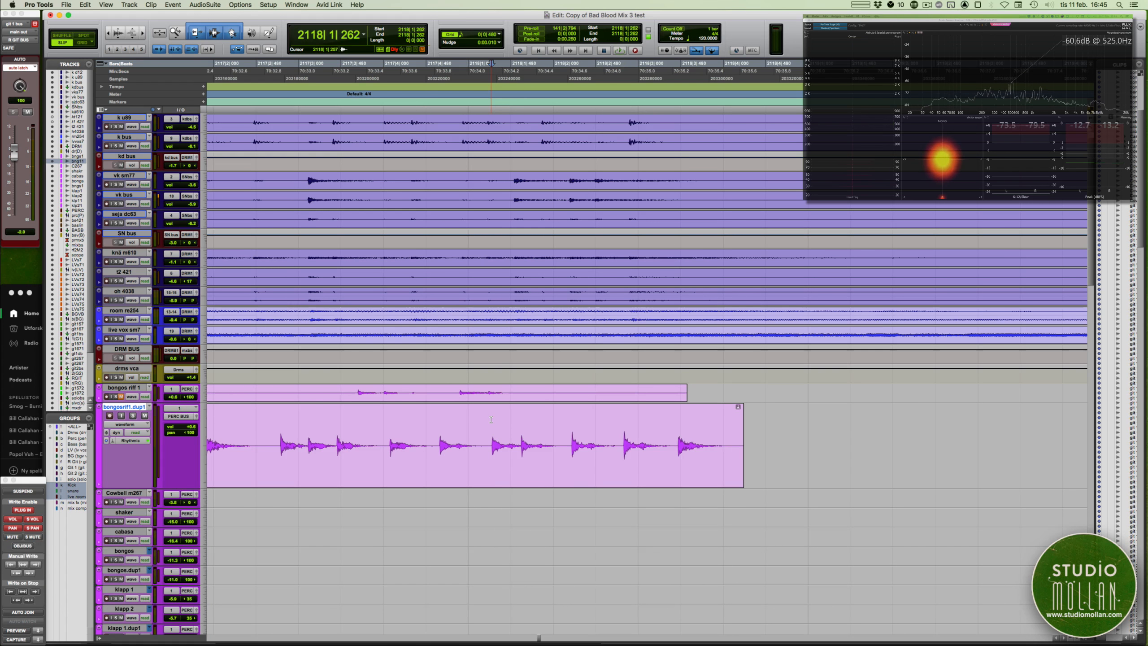
key("ctrl+Up")
key("ctrl+Down")
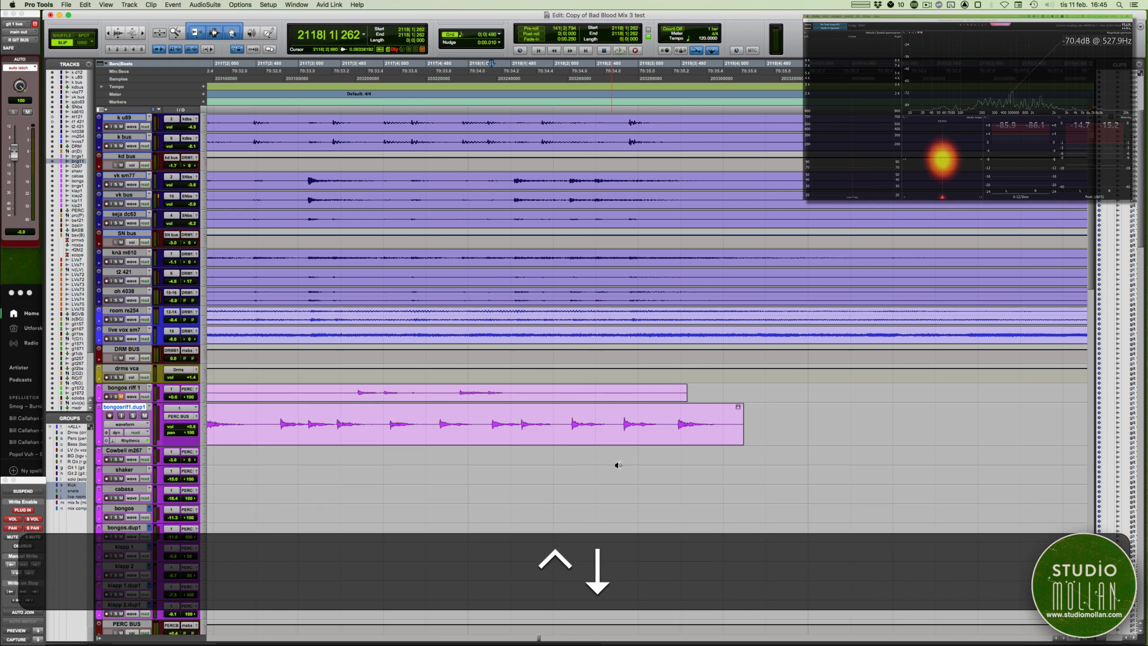
left_click(677, 415)
key("Tab")
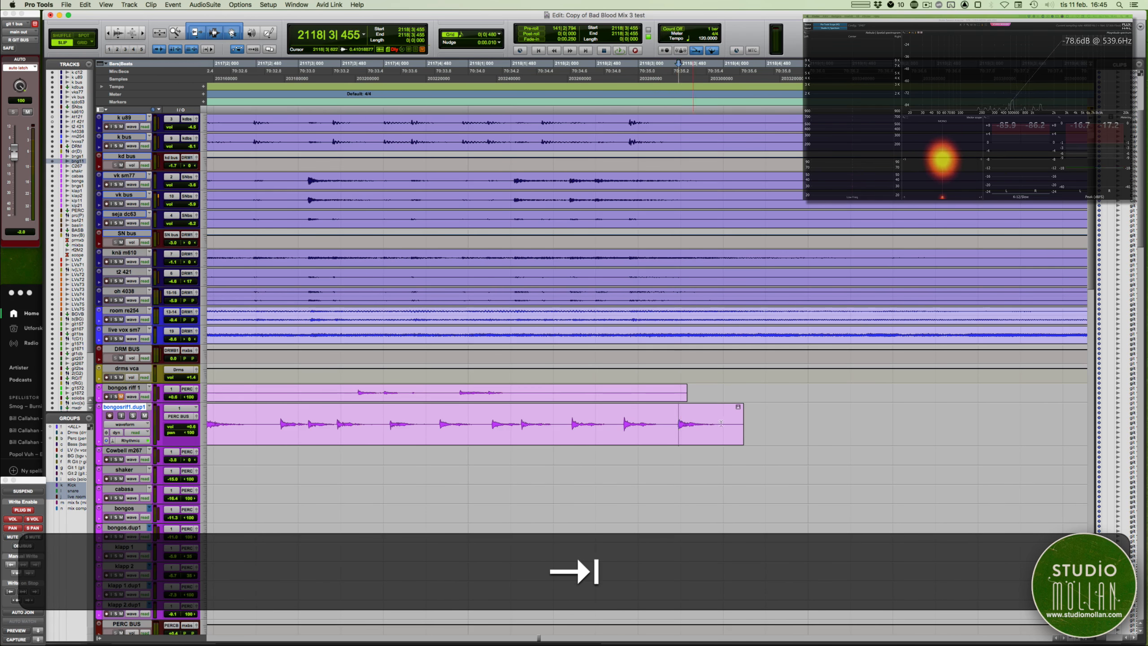
key("shift+Tab")
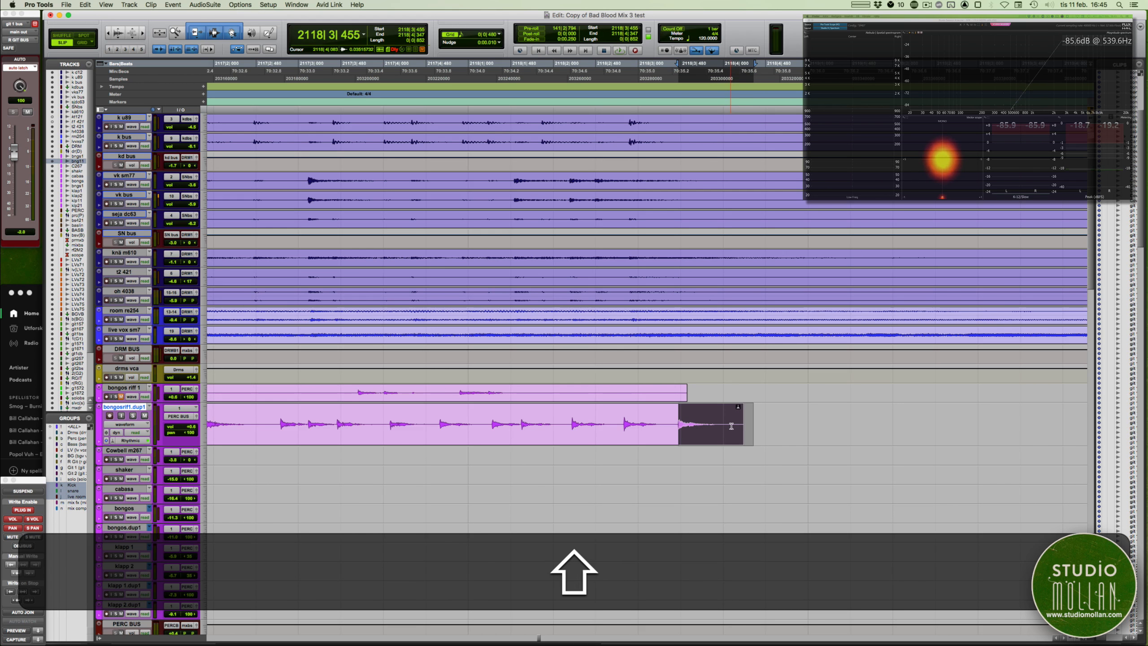
key("super+c")
key("super+Tab")
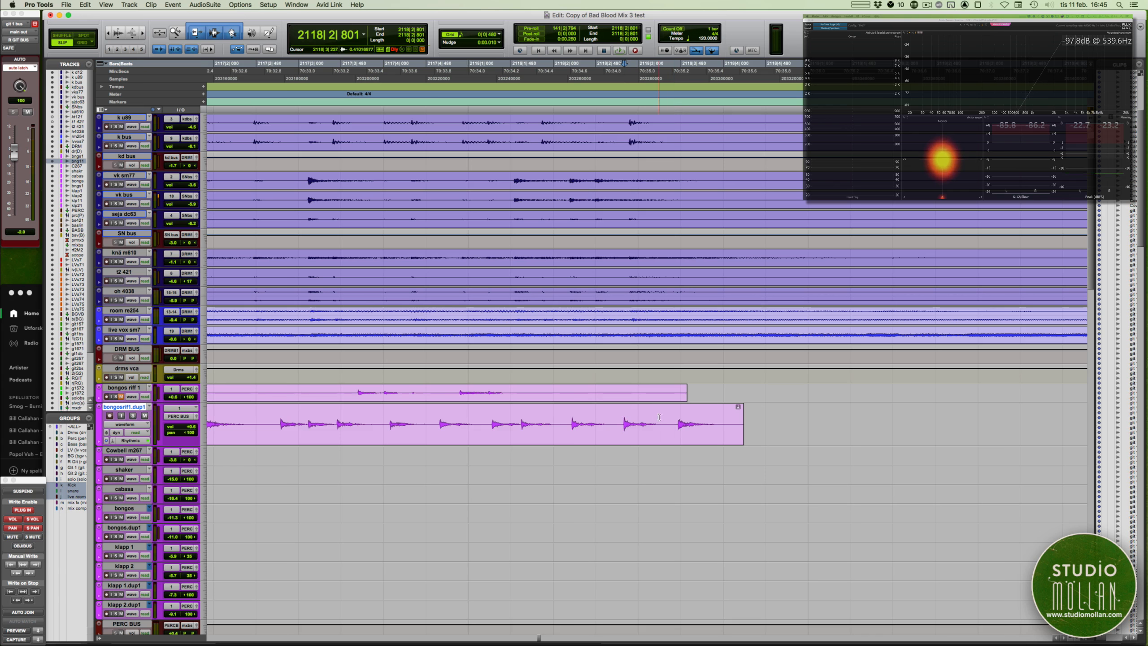
key("Tab")
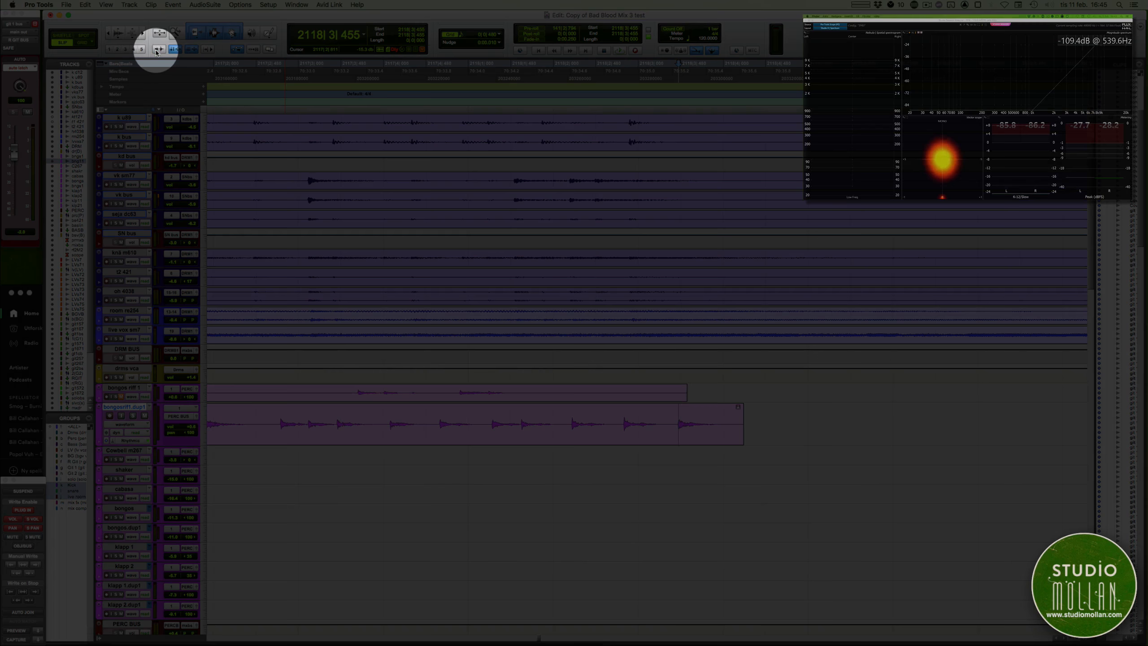
- Use Tab to Transient to separate the duplicated bongo clip at its last hit, 2118|3|455, and cut the separated piece
left_click(157, 50)
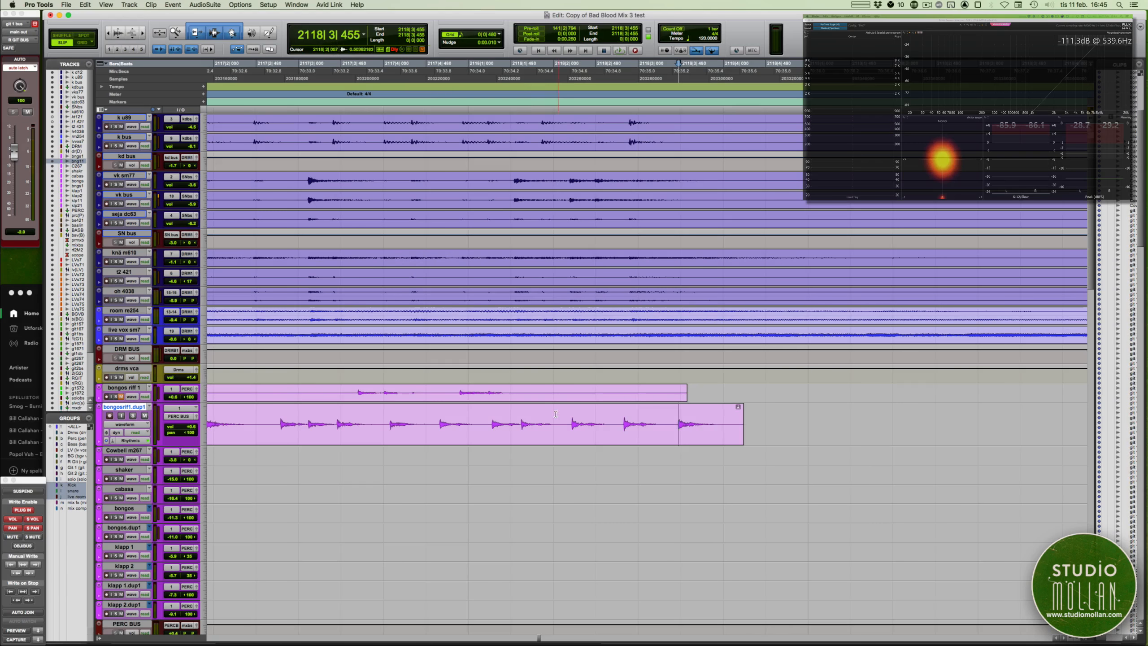
left_click(666, 413)
key("Tab")
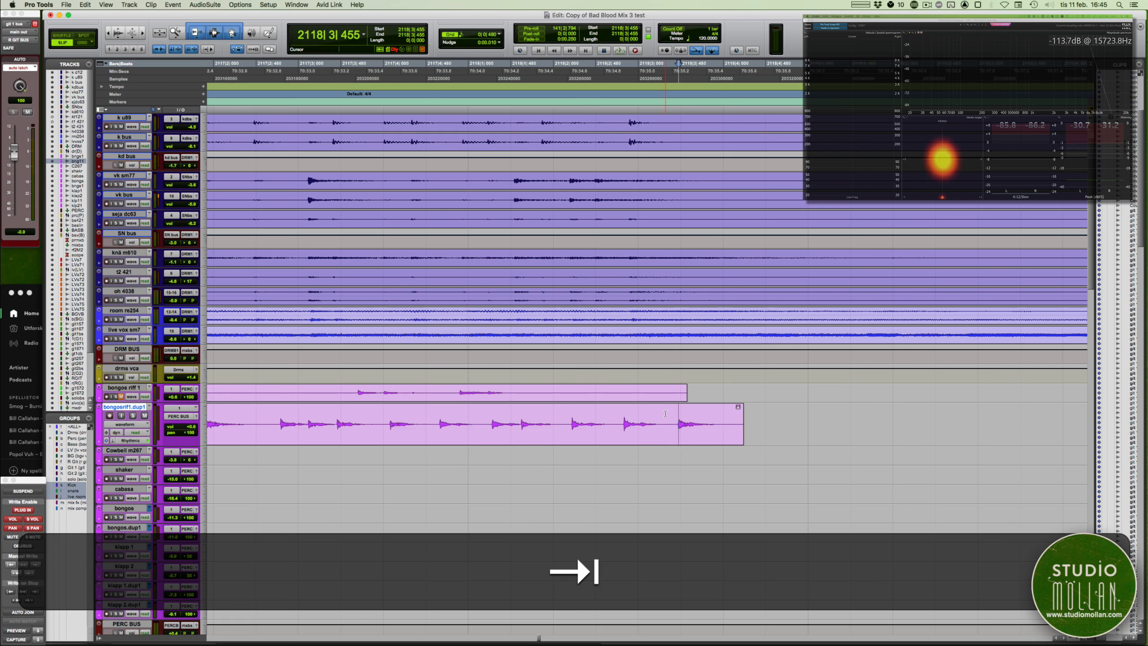
key("super+e")
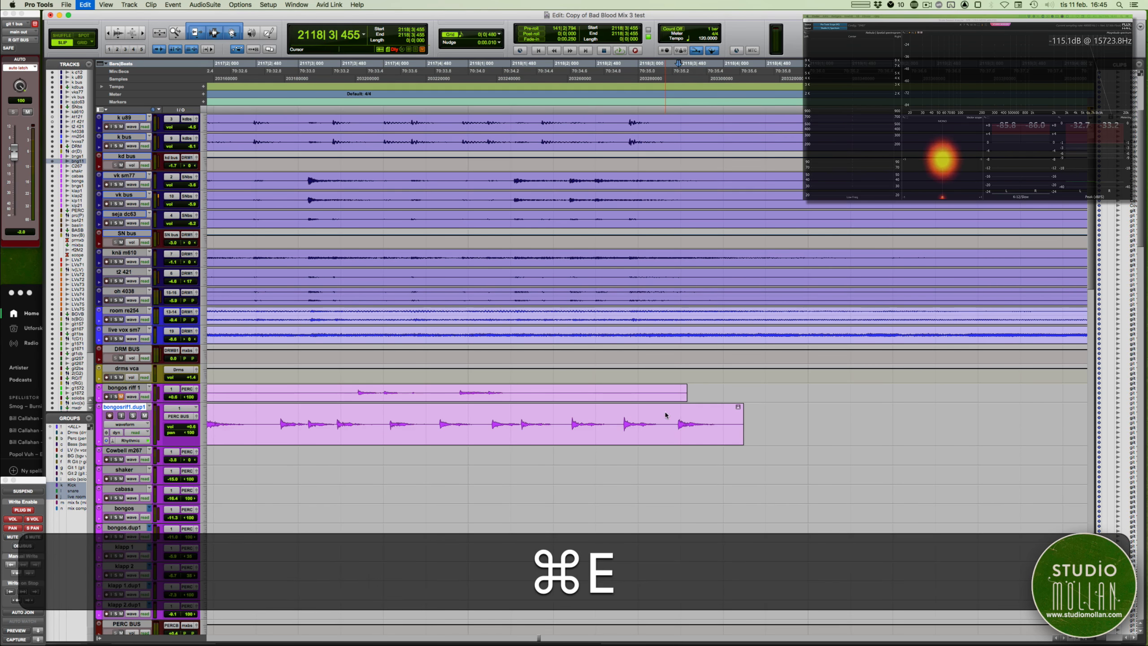
left_click(708, 431)
key("super+x")
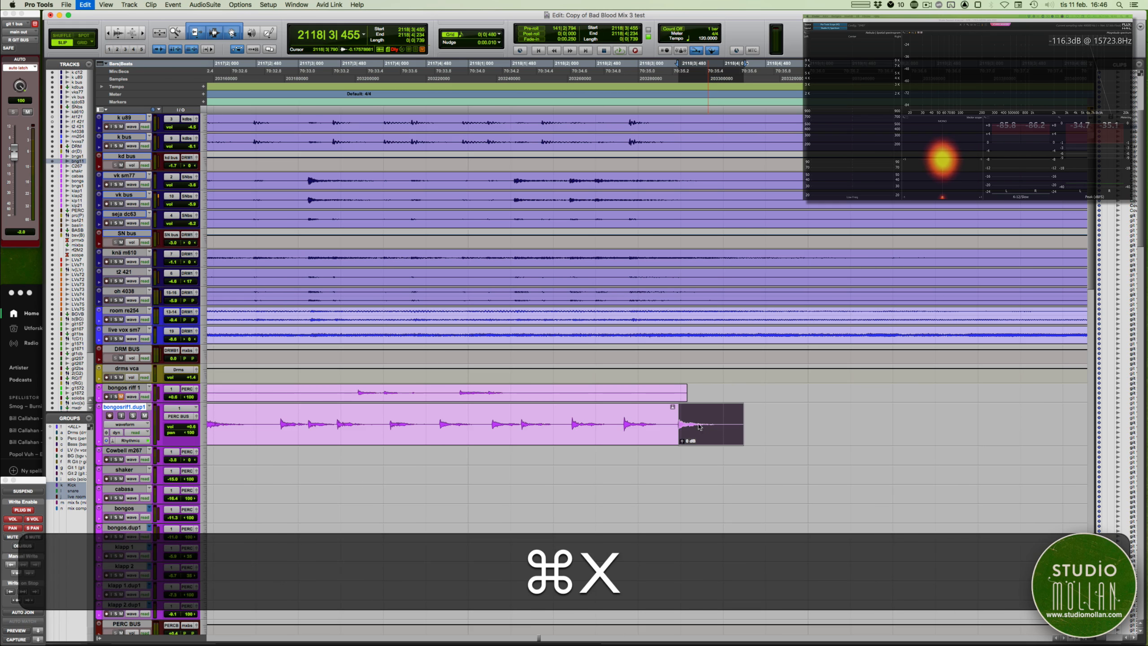
- Paste the cut bongo hit over the preceding hit at 2118|2|801
key("super+Tab")
key("Tab")
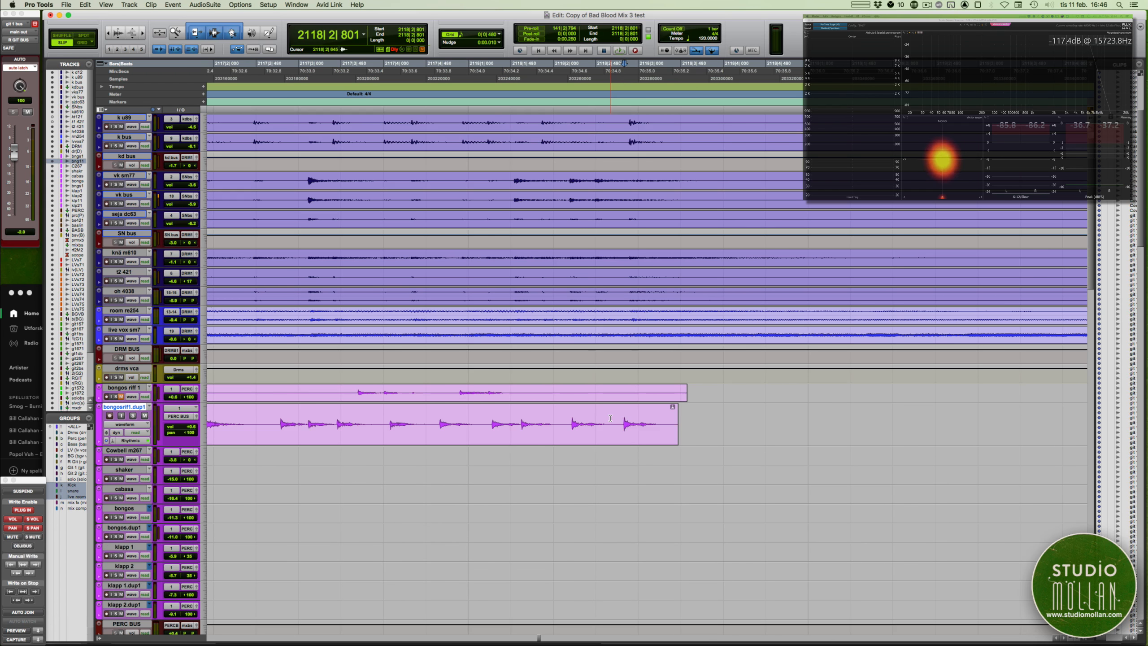
key("super+v")
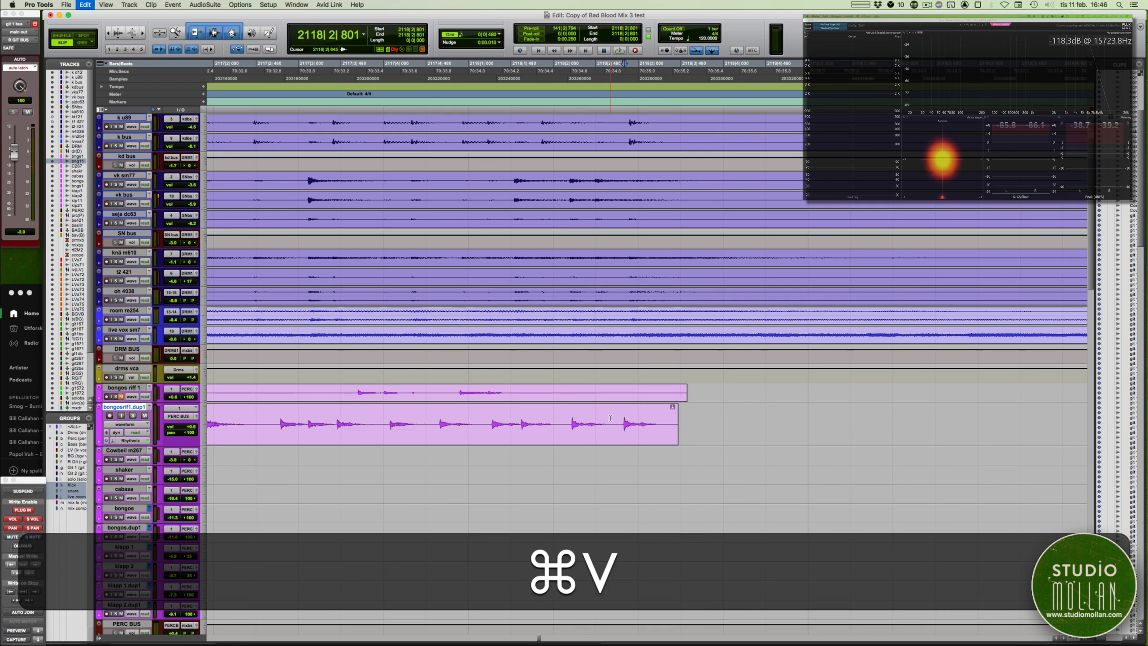
key("super")
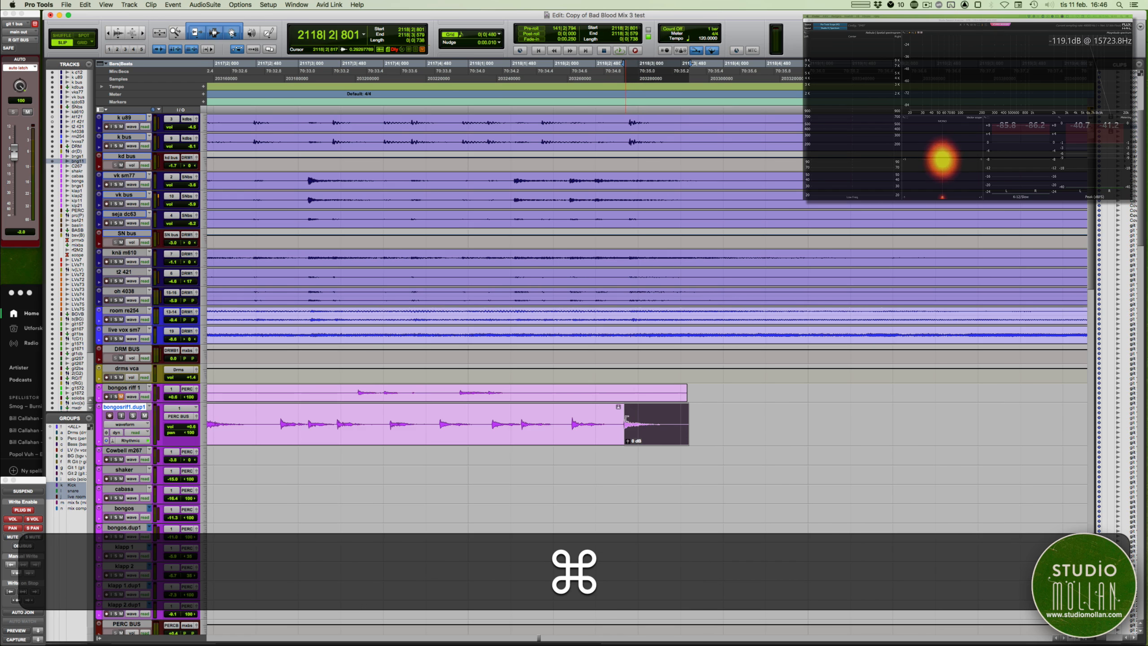
- Extend the pasted hit's start slightly earlier to 2118|2|772 and crossfade its join with the main bongo clip
left_click_drag(623, 421, 621, 420)
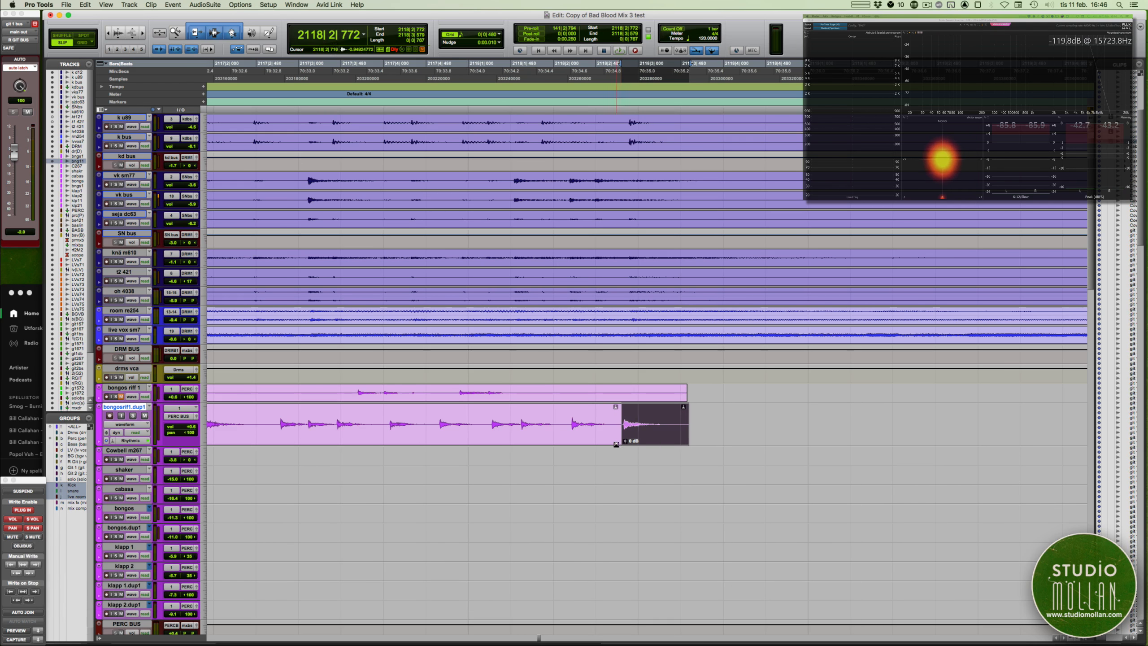
left_click(621, 442)
key("super+e")
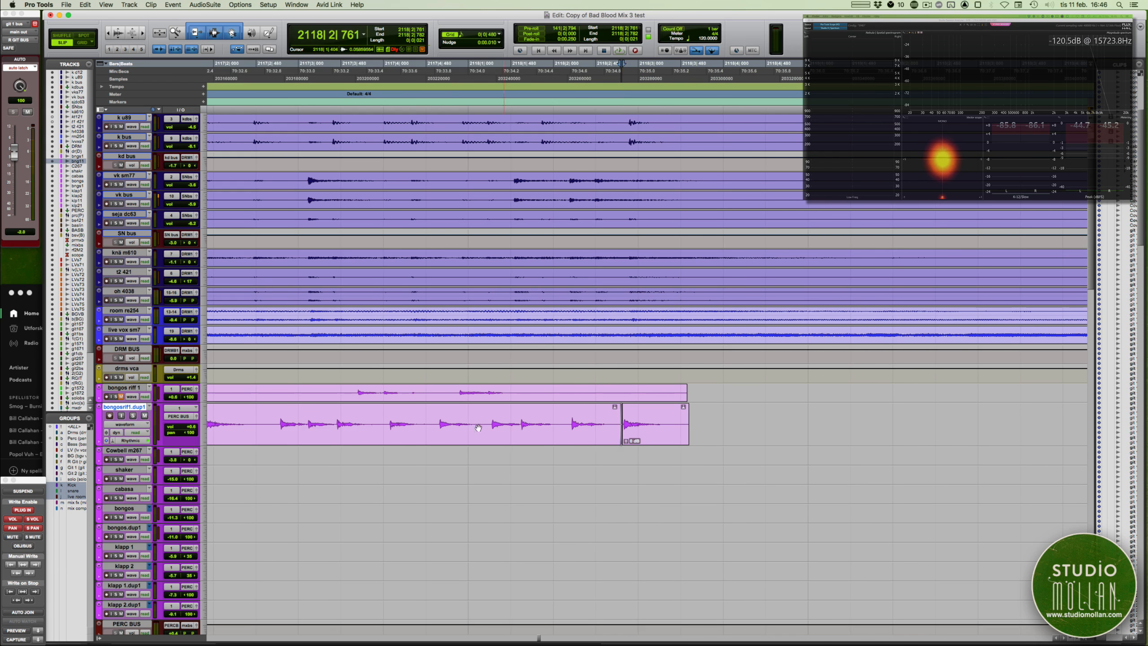
- Play the edited bongo ending from 2117|4|097 and 2117|3|555, and place the cursor on the bongos riff 1 track
left_click(392, 415)
key("space")
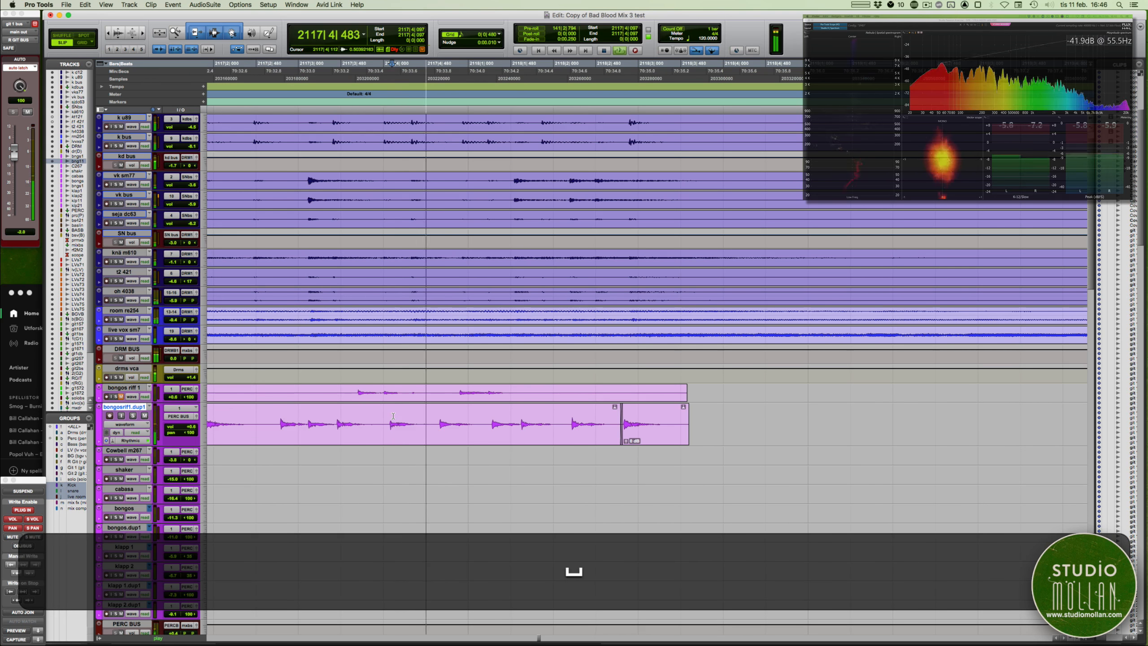
key("space")
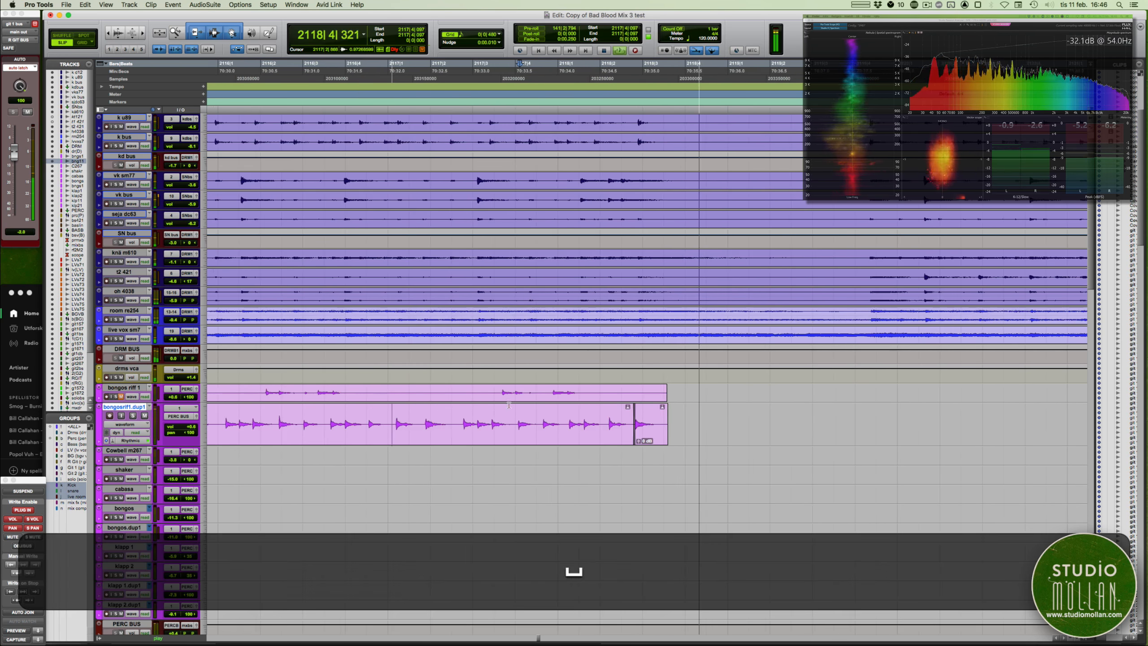
key("t")
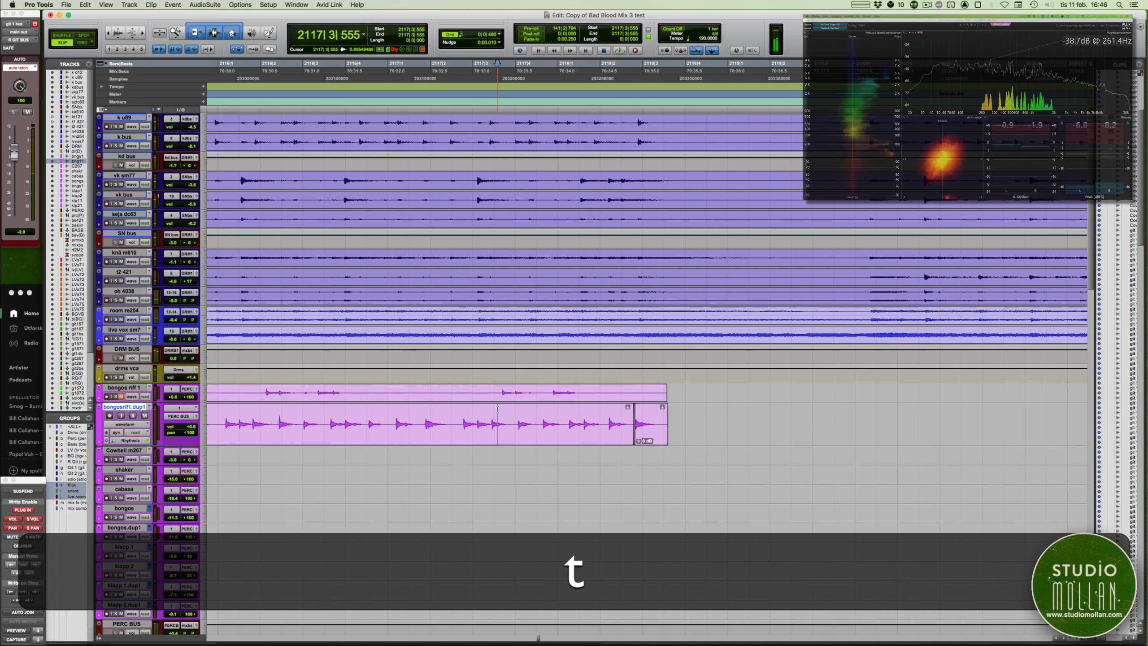
scroll(497, 410, "up", 3)
key("space")
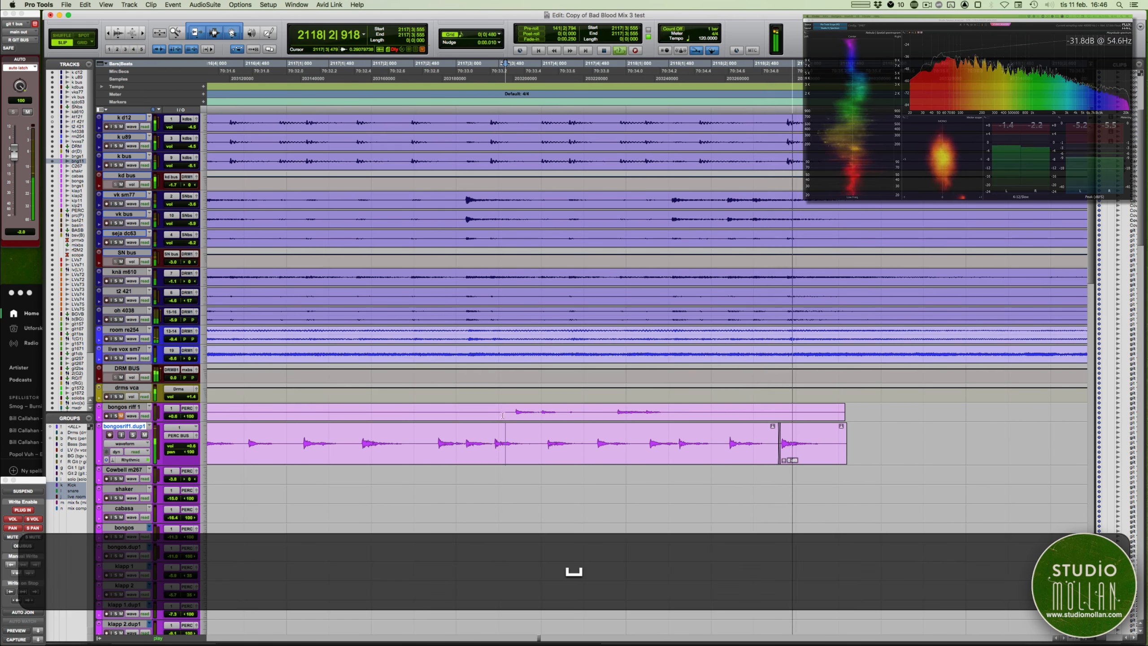
key("r")
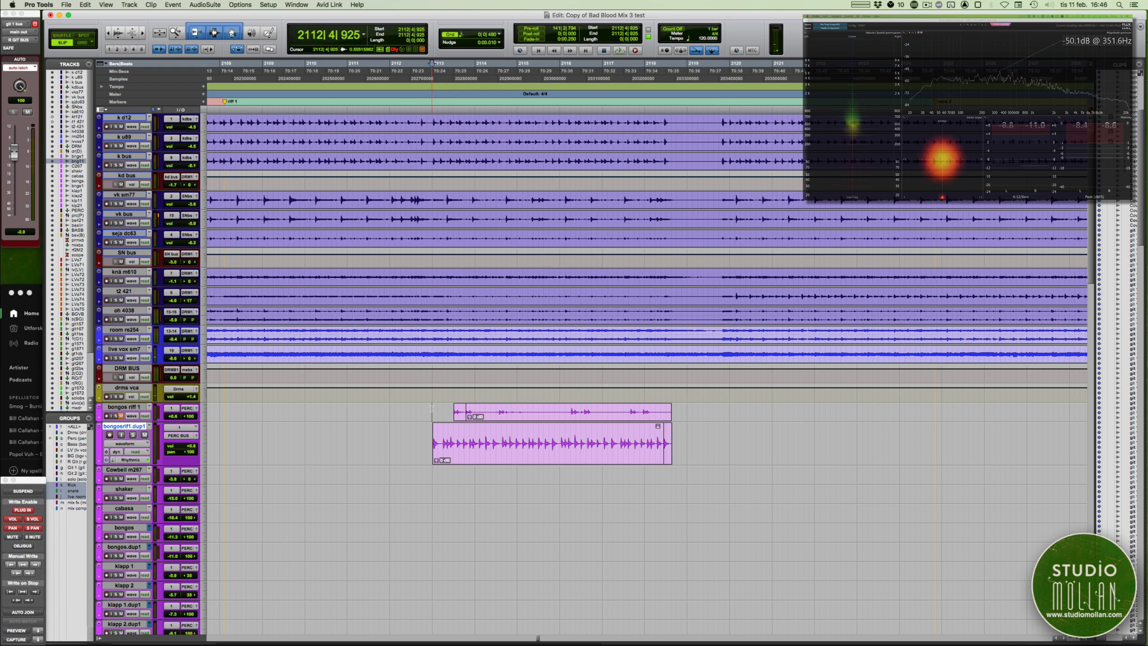
left_click(431, 408)
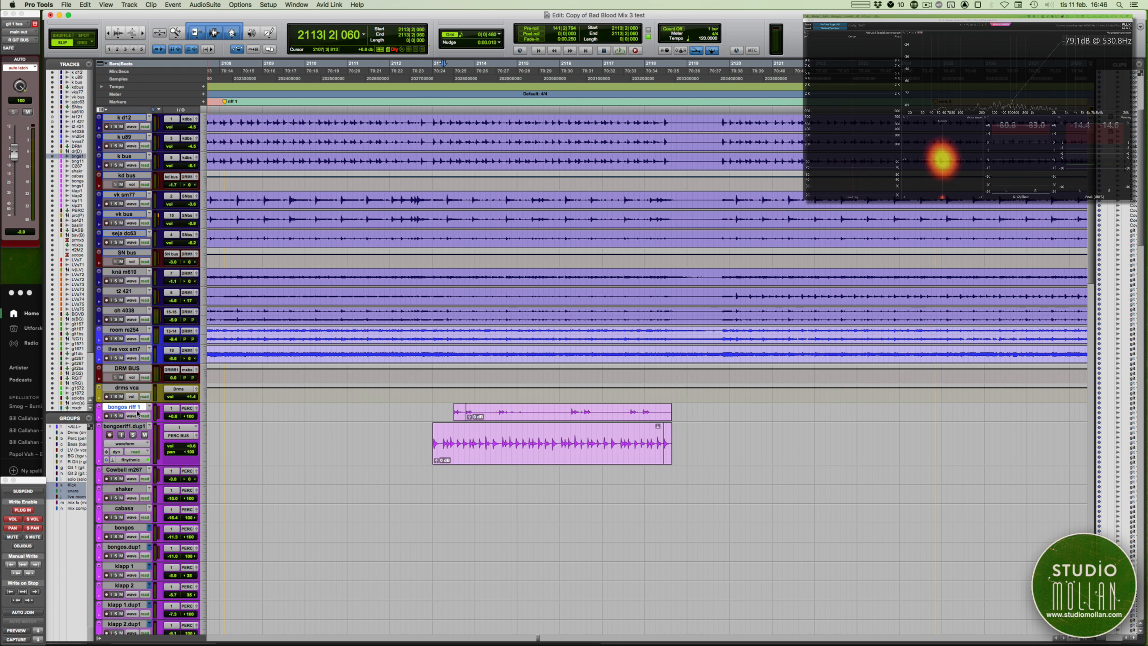
- Delete the bongos riff 1 track together with its active clips, keeping the duplicated bongo track
right_click(130, 407)
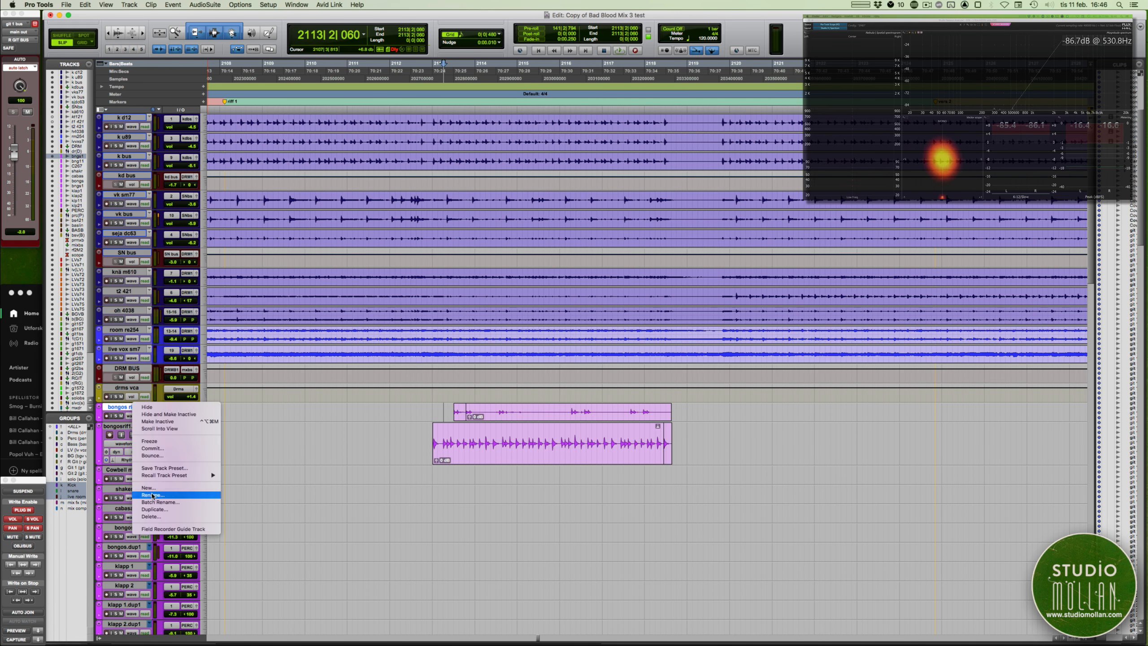
left_click(152, 520)
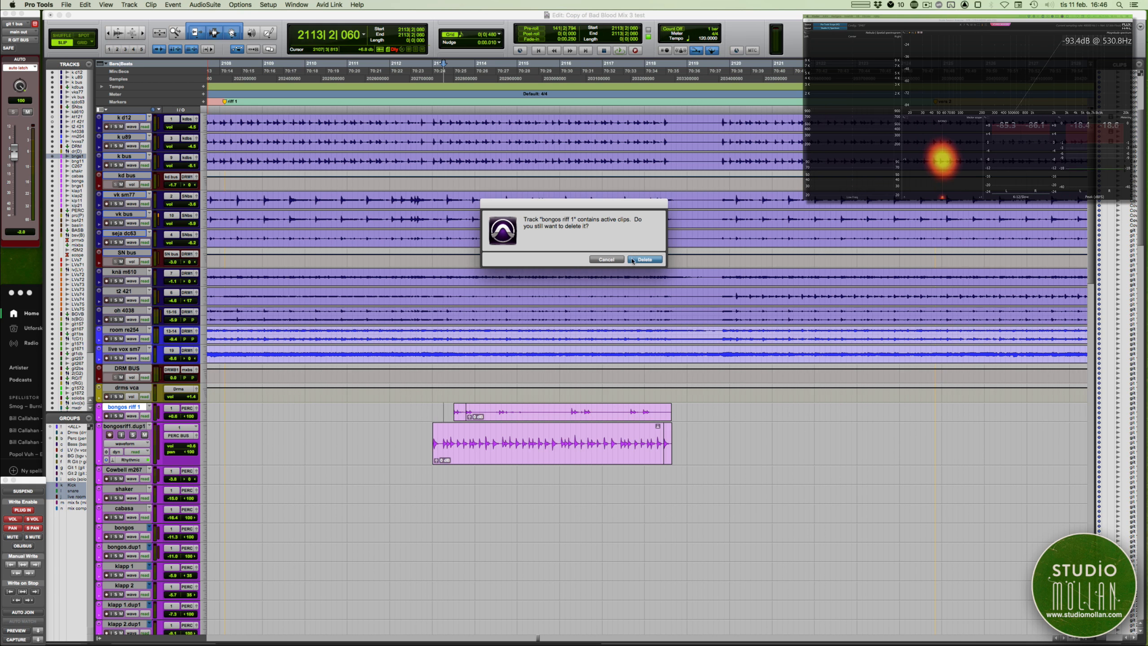
key("Return")
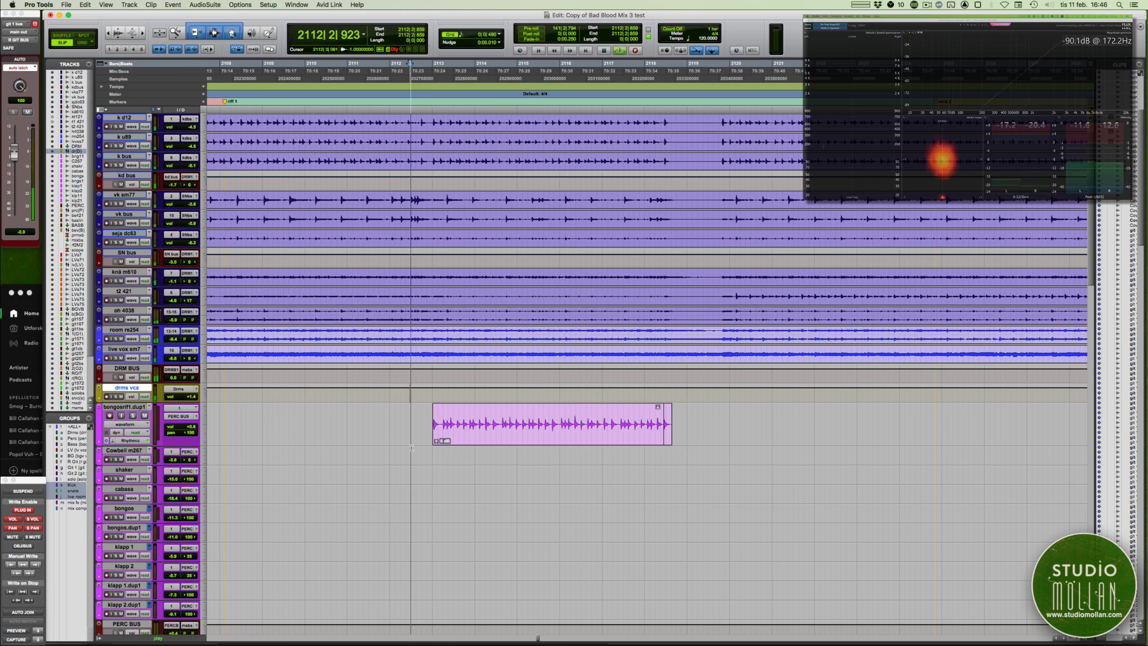
- During playback in the mixer, set the remaining bongo track's volume to -7.3 dB and adjust its pan
key("super+equal")
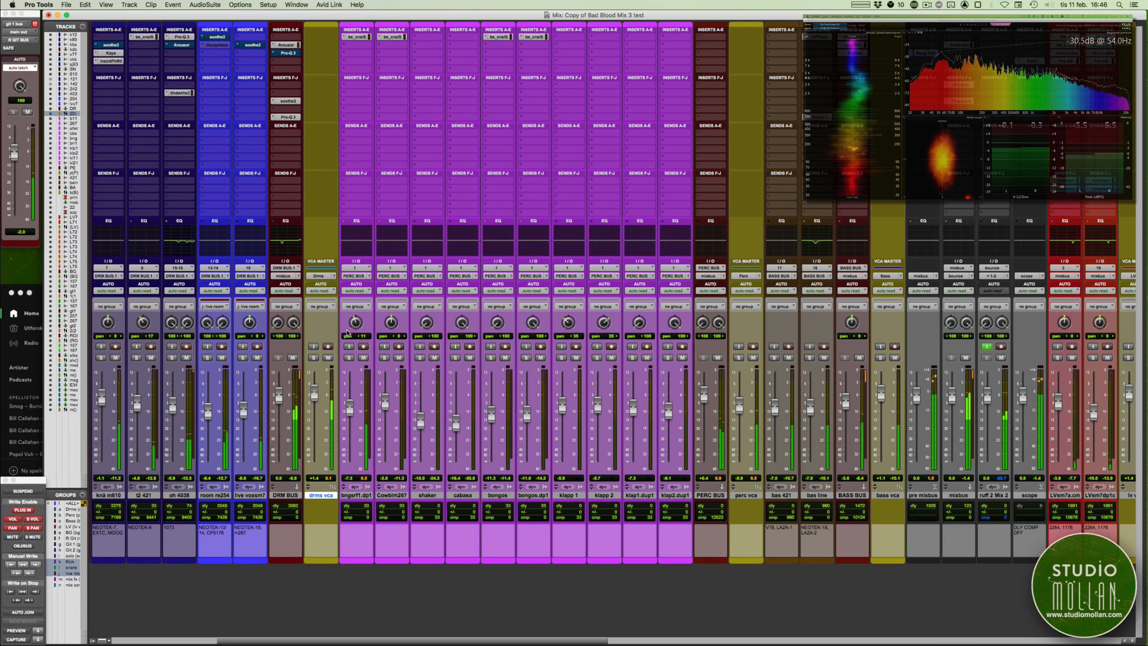
key("super+equal")
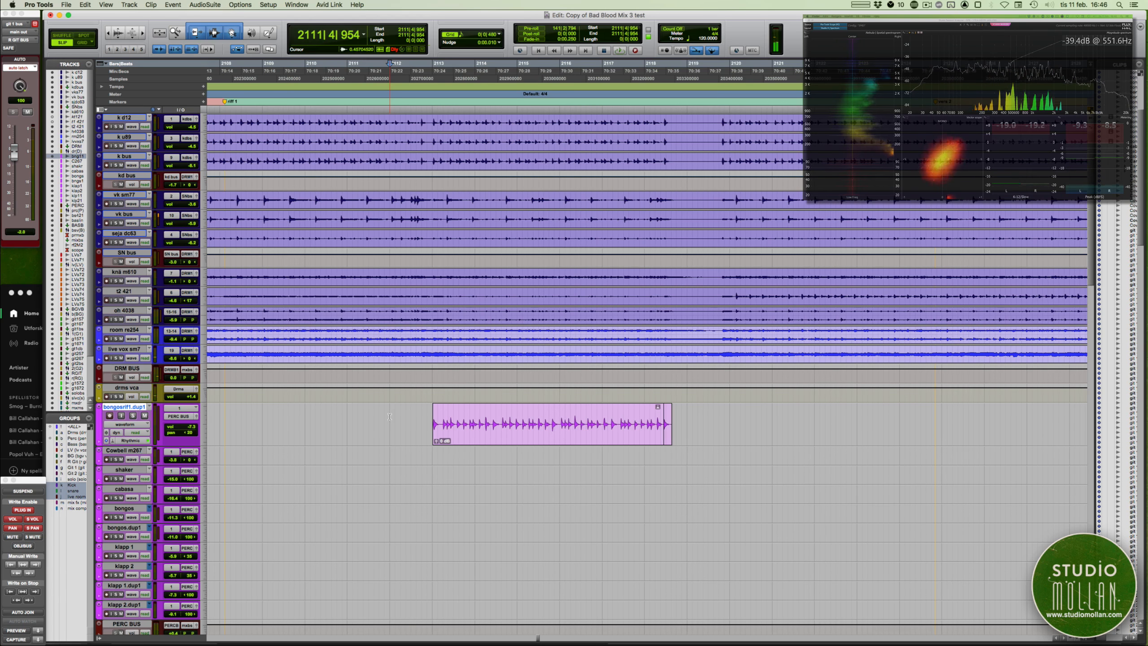
- Look through the arrangement's other tracks and play the end of verse 2 from 2133|3|873 to examine where riff 2 begins
key("ctrl+Down")
key("r")
key("r")
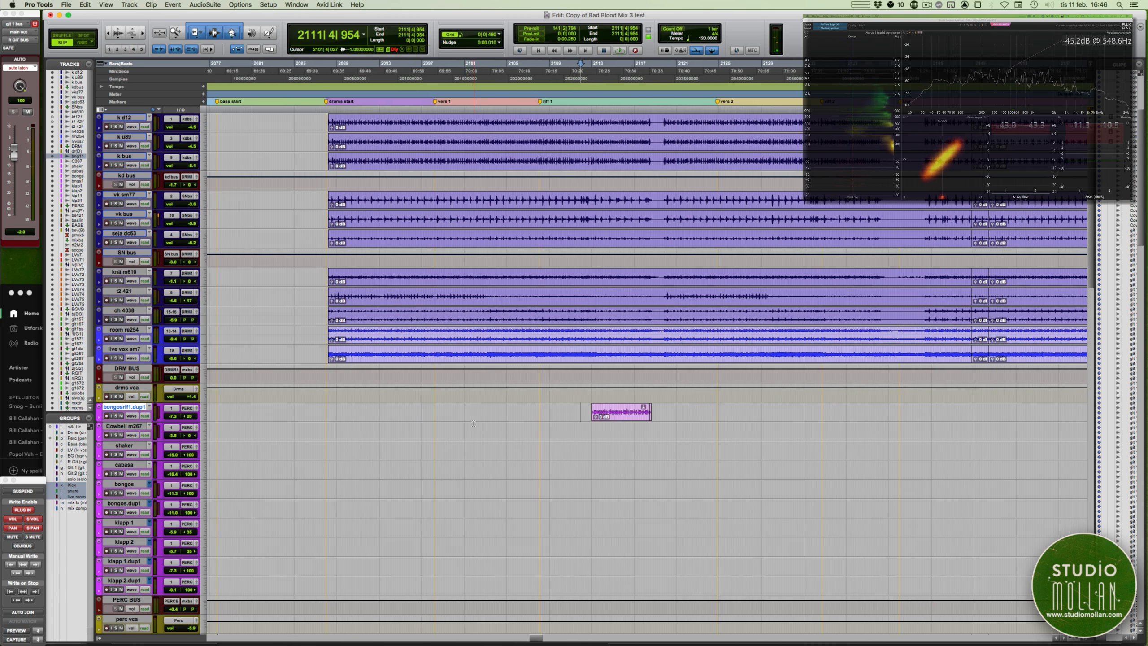
scroll(473, 424, "right", 3)
scroll(473, 424, "down", 10)
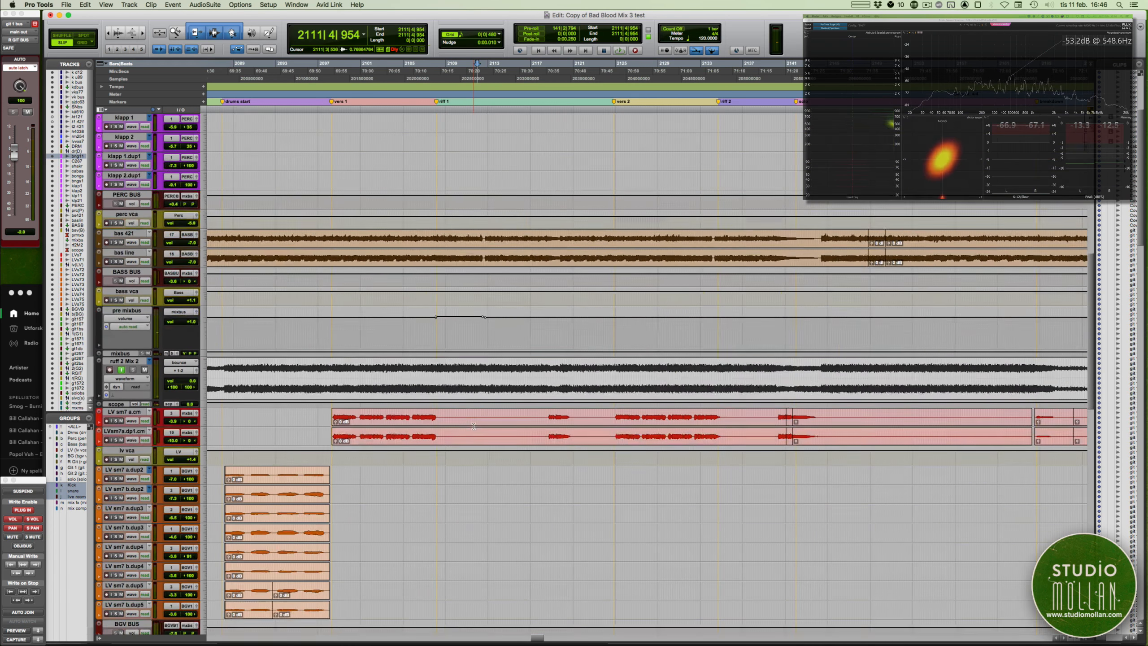
scroll(473, 426, "down", 15)
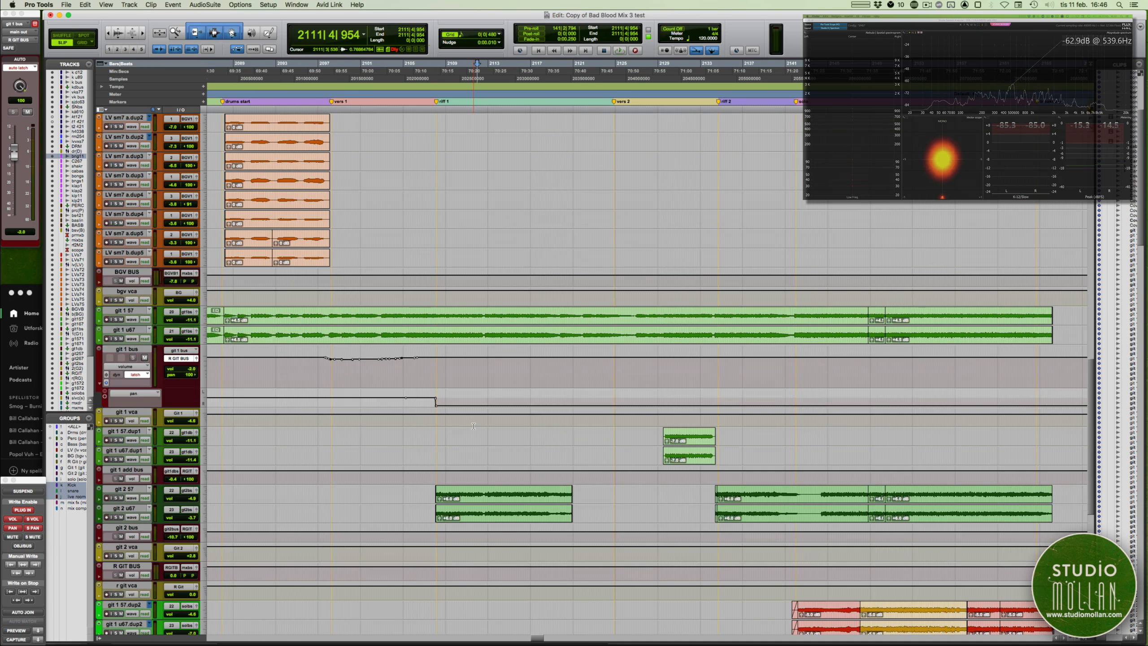
scroll(474, 426, "up", 5)
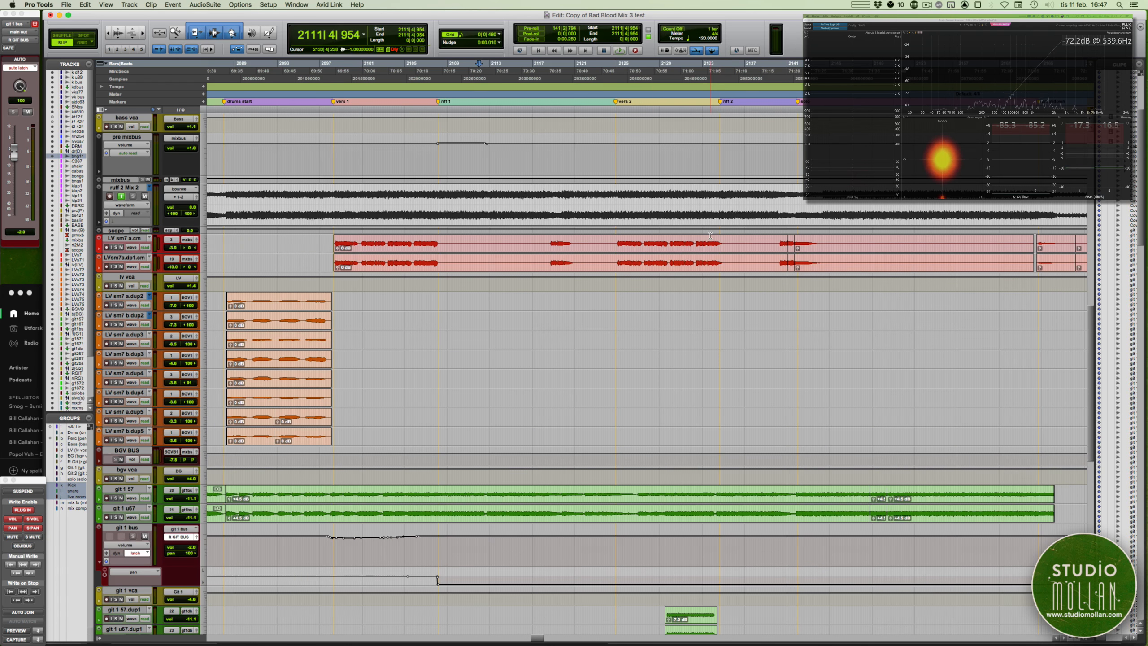
key("t")
key("t")
key("space")
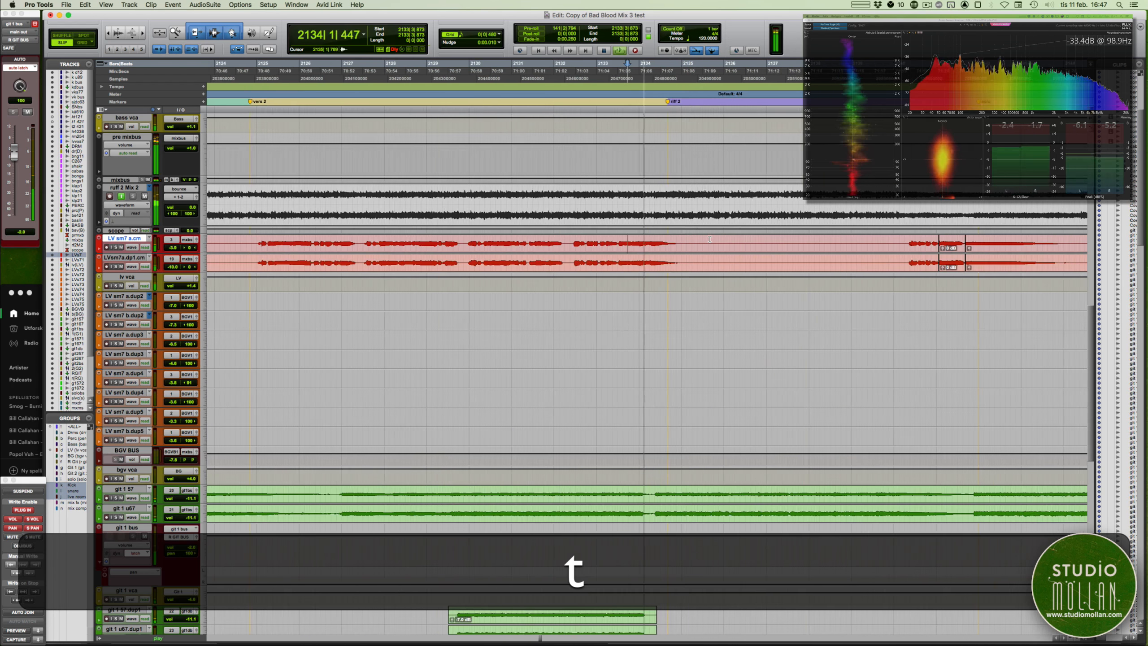
scroll(709, 238, "up", 5)
scroll(711, 239, "up", 13)
key("r")
key("r")
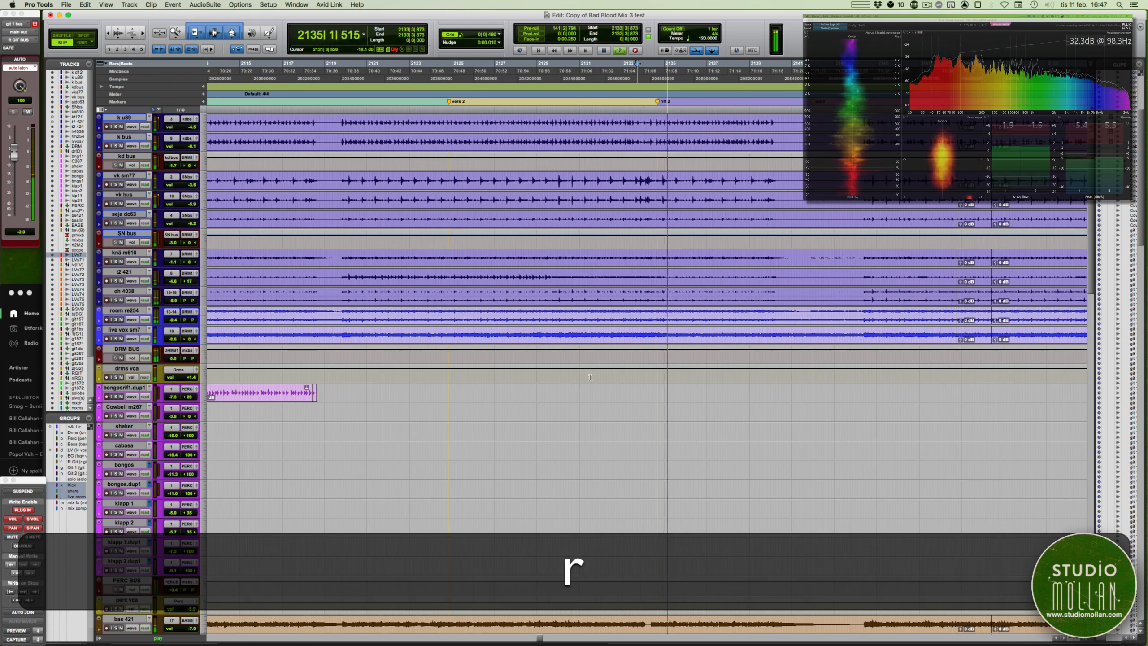
key("space")
- Select the edited bongo clip in riff 1, starting at 2113|1|048, and copy it
left_click(448, 398)
key("space")
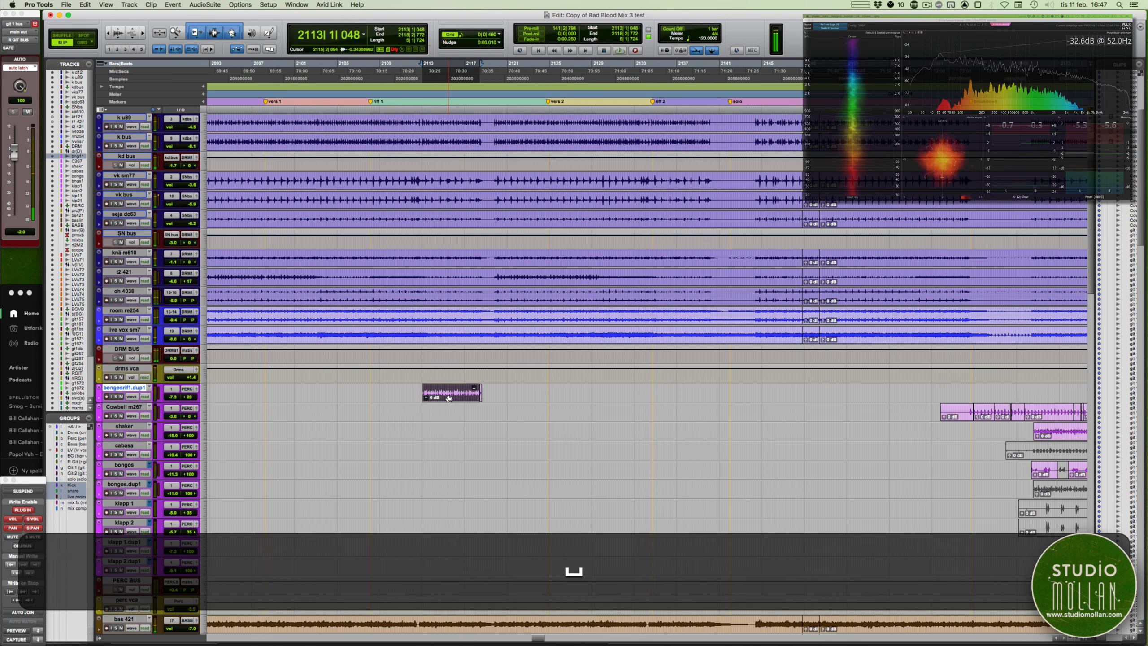
key("space")
key("super+c")
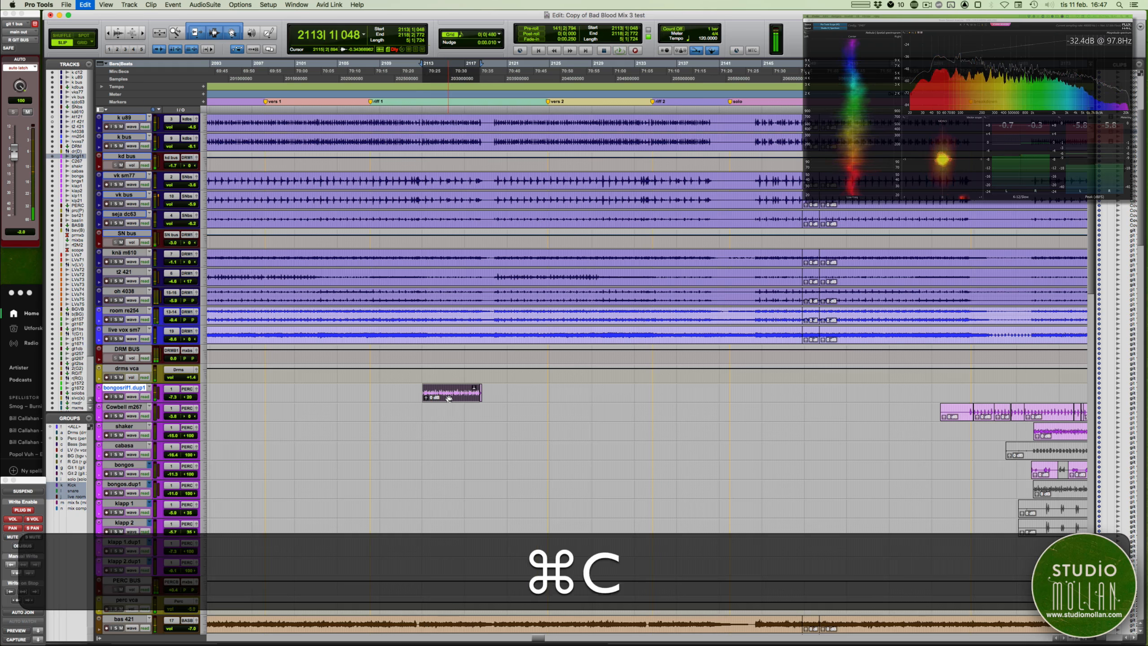
- Place the cursor on the bongo track at 2134|3|302 and play the transition into riff 2
key("t")
key("t")
key("t")
scroll(510, 402, "right", 20)
key("r")
key("r")
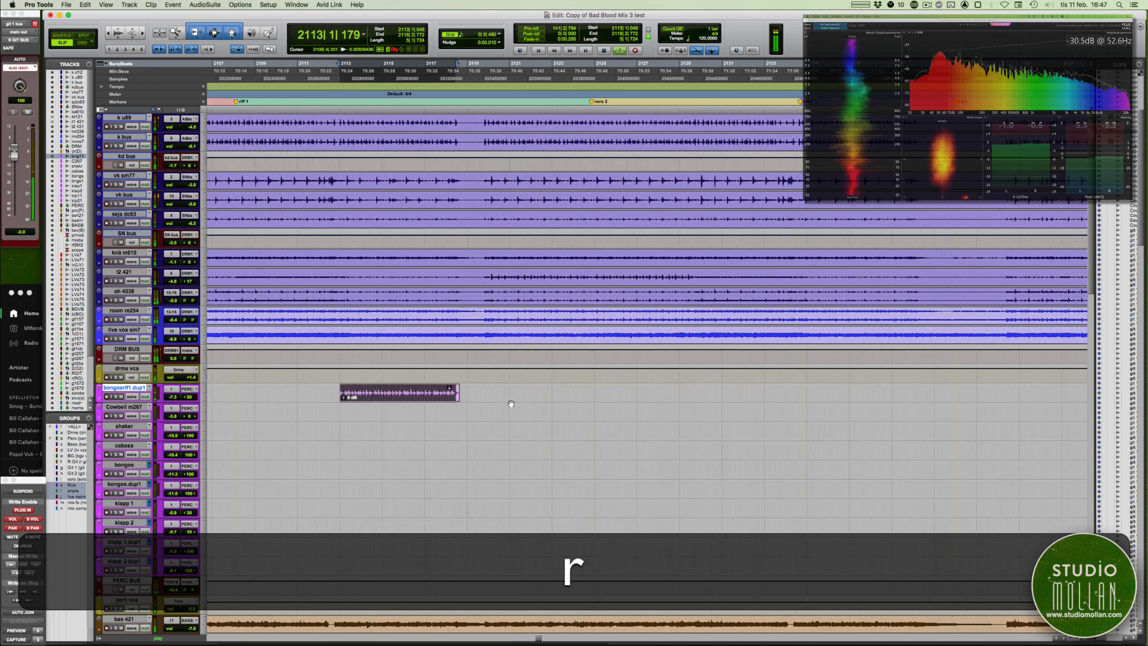
scroll(511, 403, "right", 12)
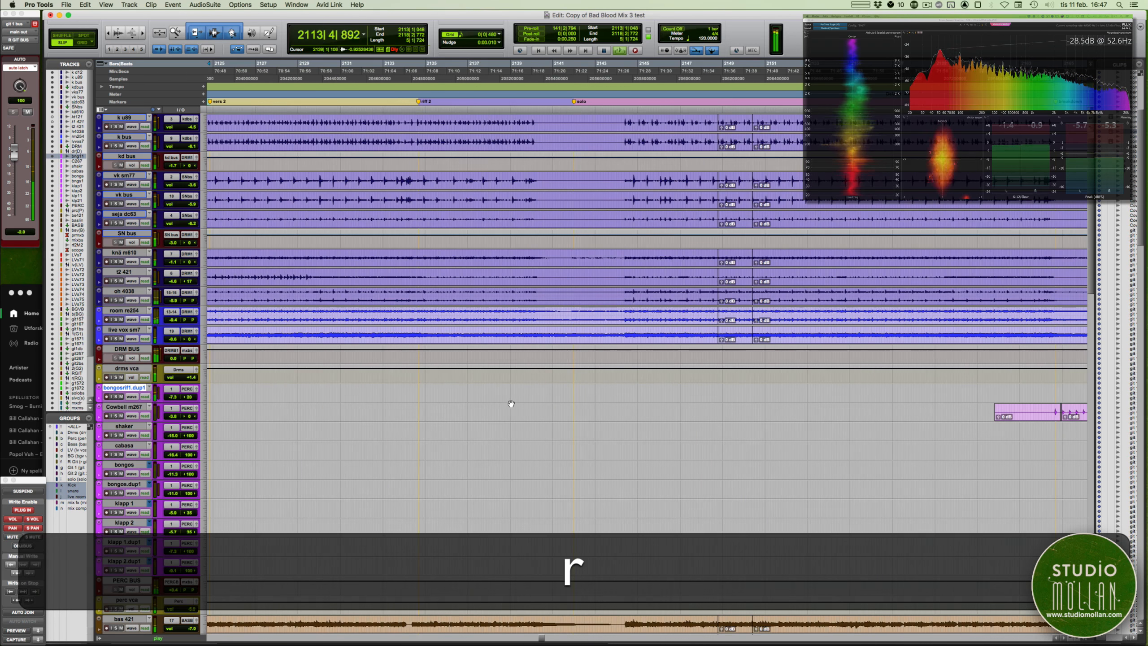
key("t")
key("t")
key("t")
scroll(406, 389, "right", 10)
left_click(405, 389)
key("space")
- Move the riff 2 marker slightly earlier so it lines up with the nearest kick drum hit
key("t")
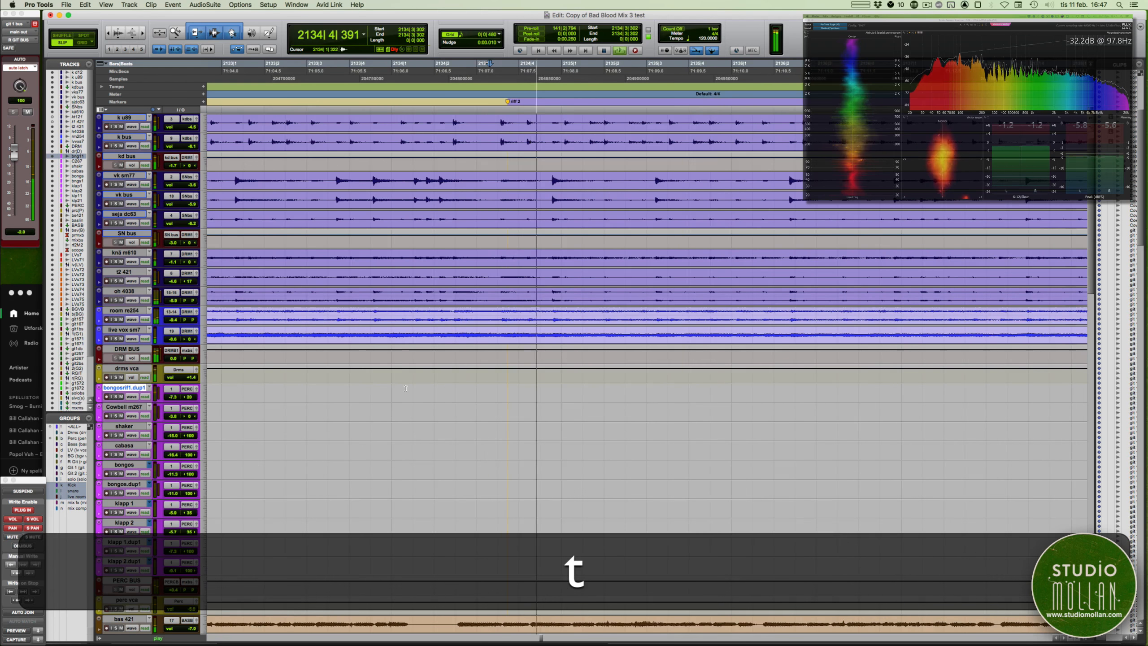
key("t")
key("t")
scroll(406, 389, "right", 10)
key("space")
key("r")
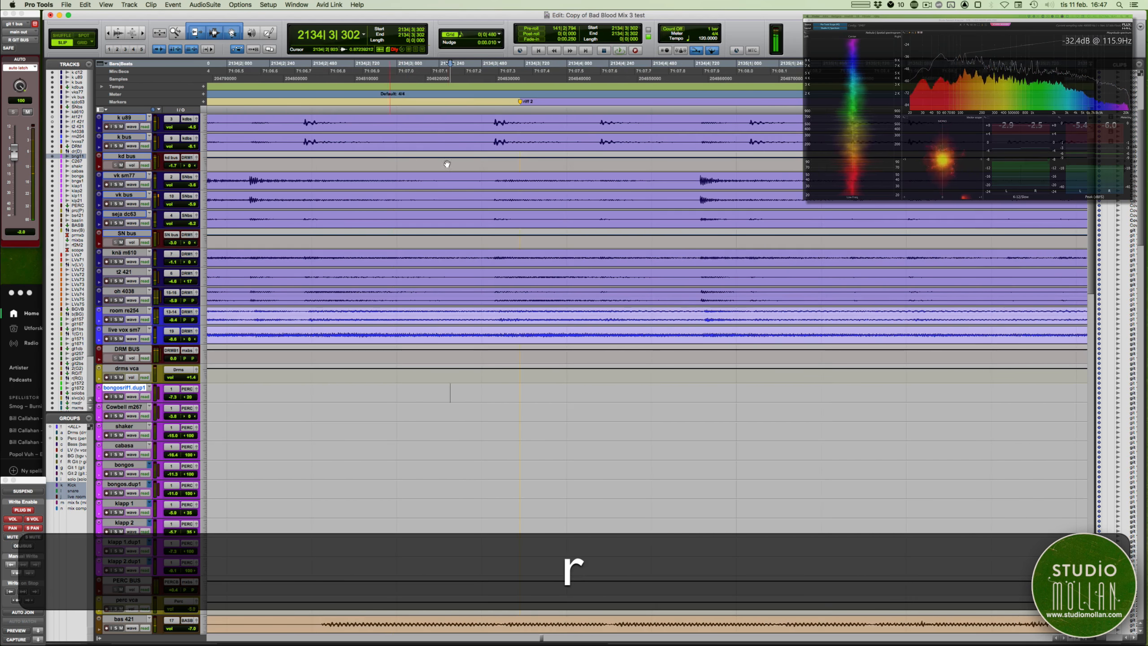
key("space")
key("space")
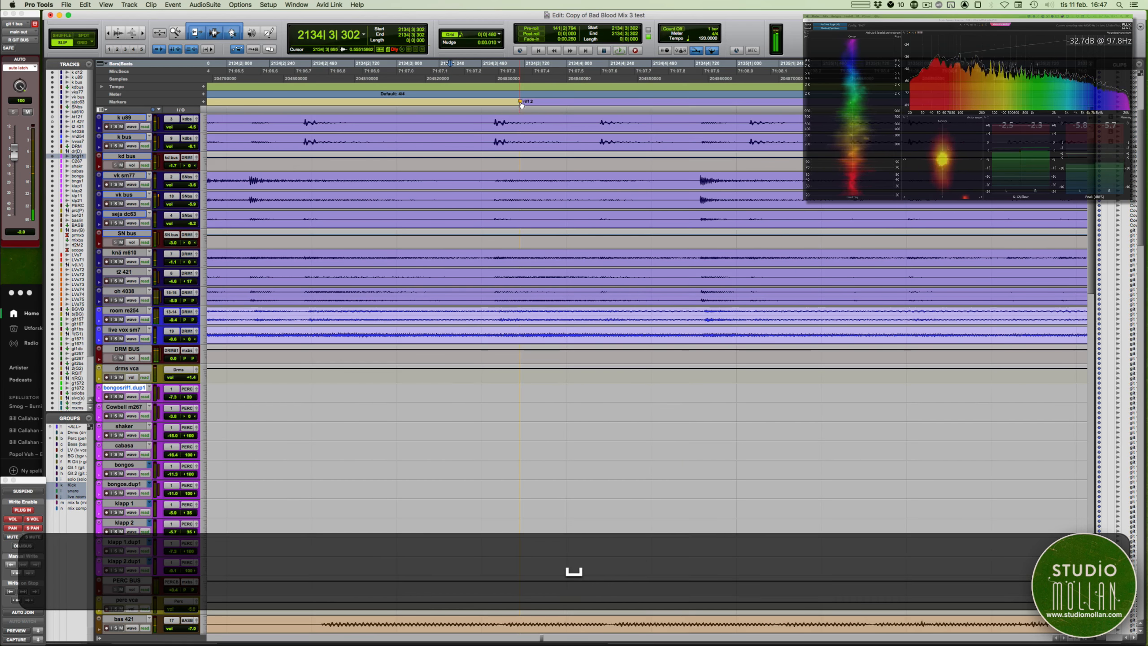
left_click_drag(521, 105, 495, 107)
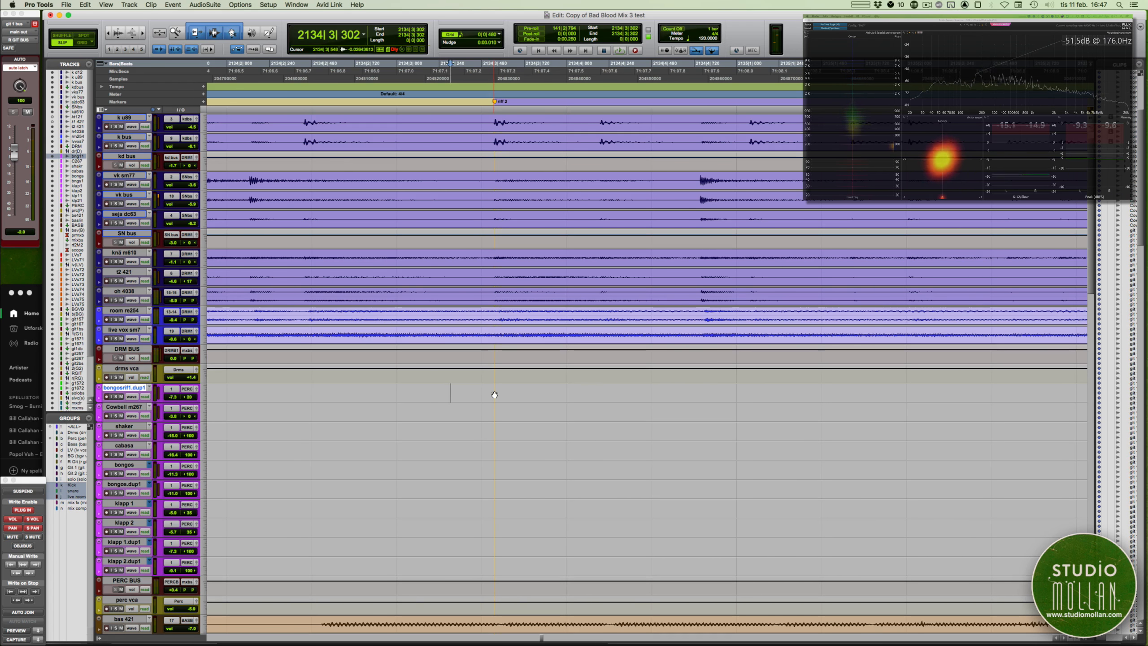
- Paste the copied bongo clip at the start of riff 2 and trim its start to the first transient, 2134|3|716
key("ctrl")
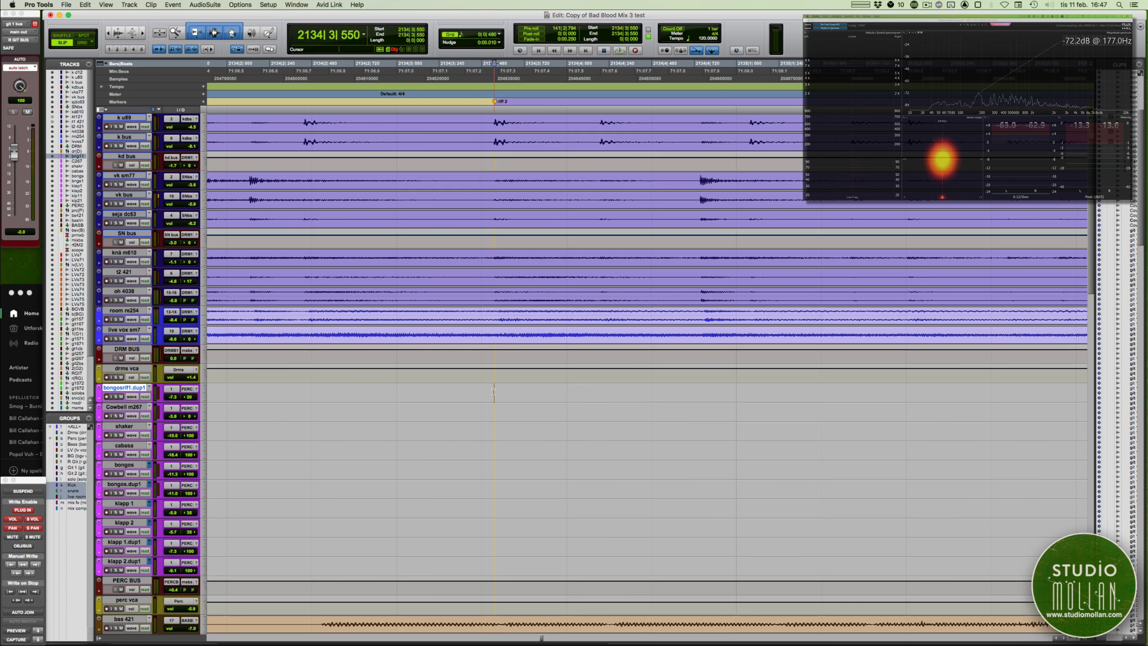
key("super+v")
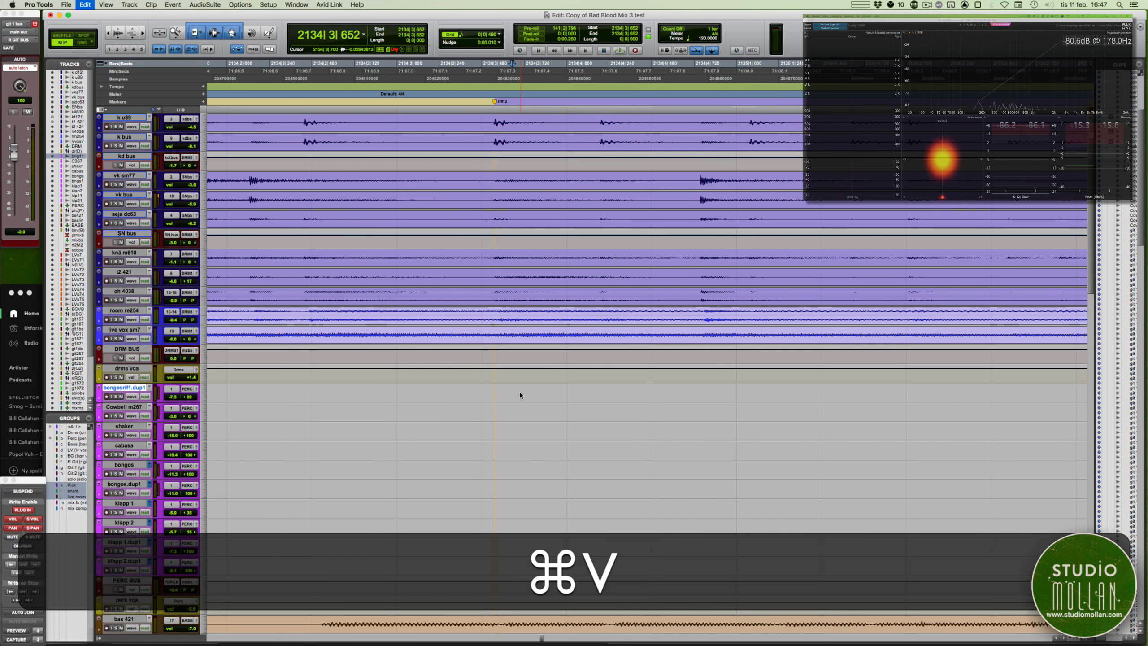
left_click_drag(518, 399, 517, 398)
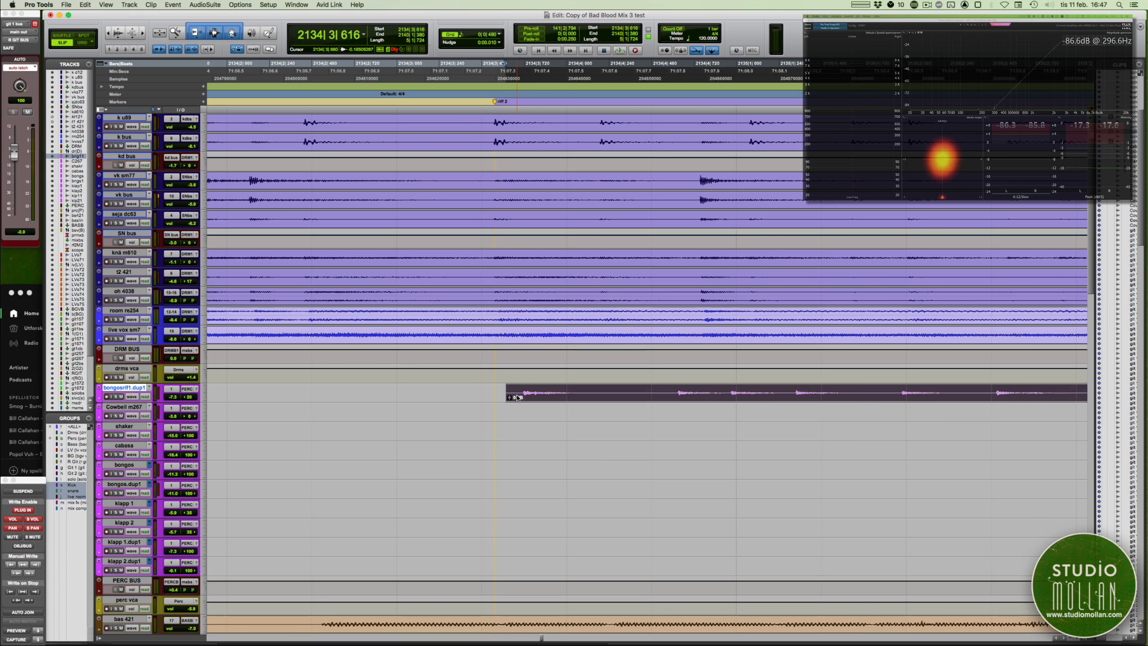
key("Tab")
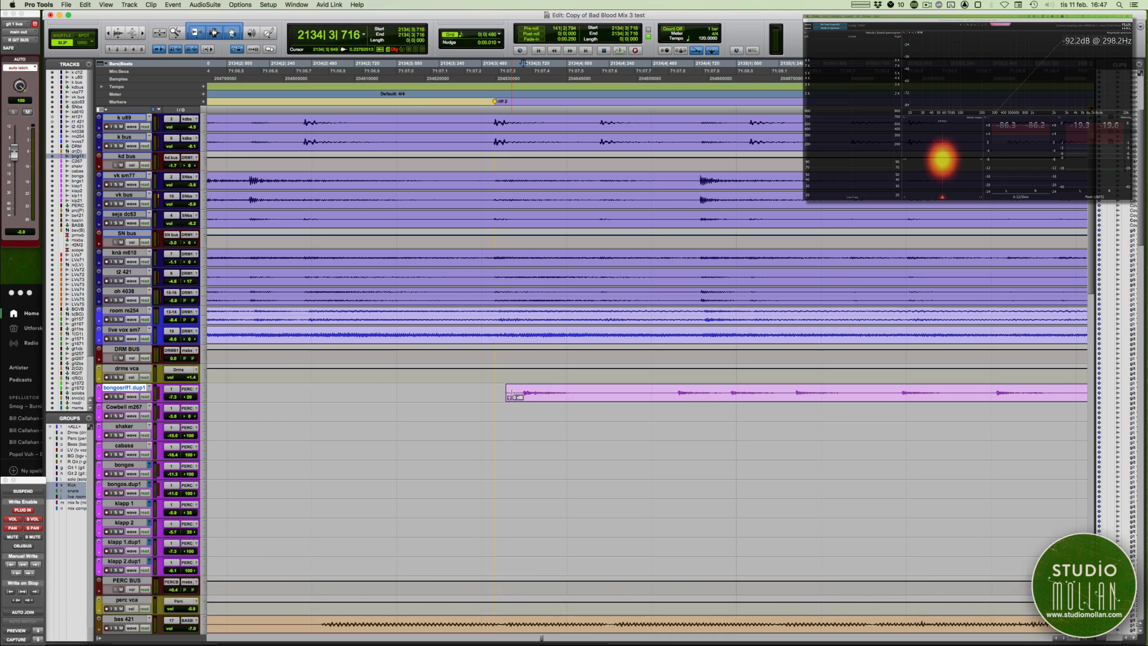
key("a")
- Snap the trimmed bongo clip's start to the riff 2 marker at 2134|3|553
left_click(534, 392)
left_click_drag(546, 398, 552, 398)
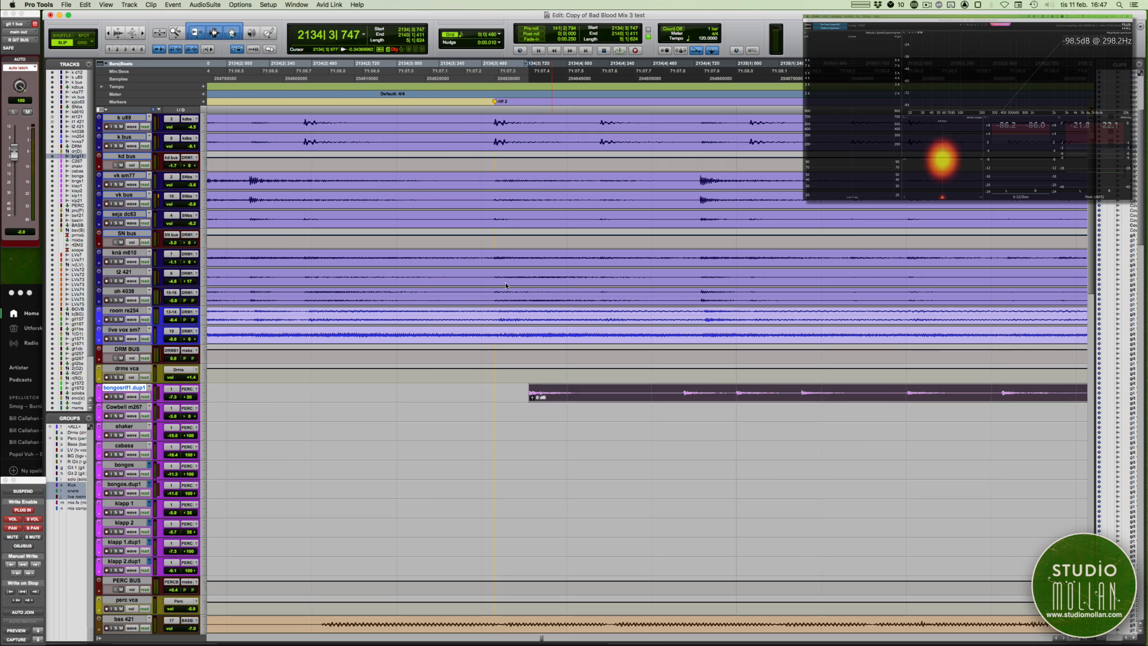
left_click(495, 103)
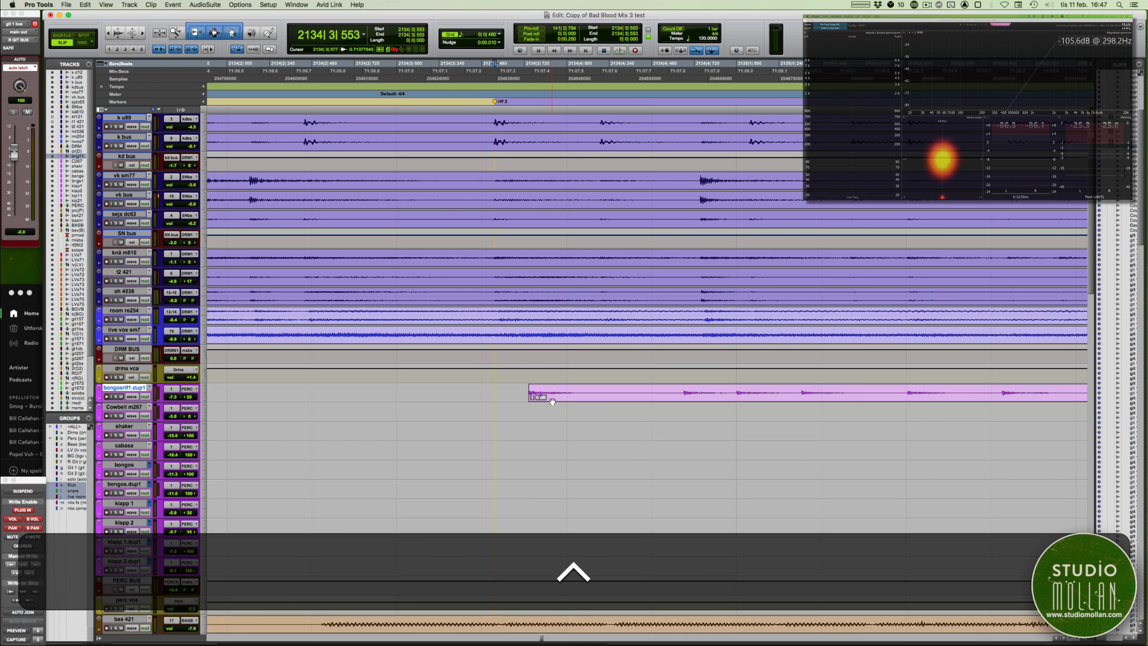
left_click(539, 398, "ctrl")
- Play riff 2 from 2134|3|553 through the end of the pasted bongo clip to check it against the drums
key("ctrl+space")
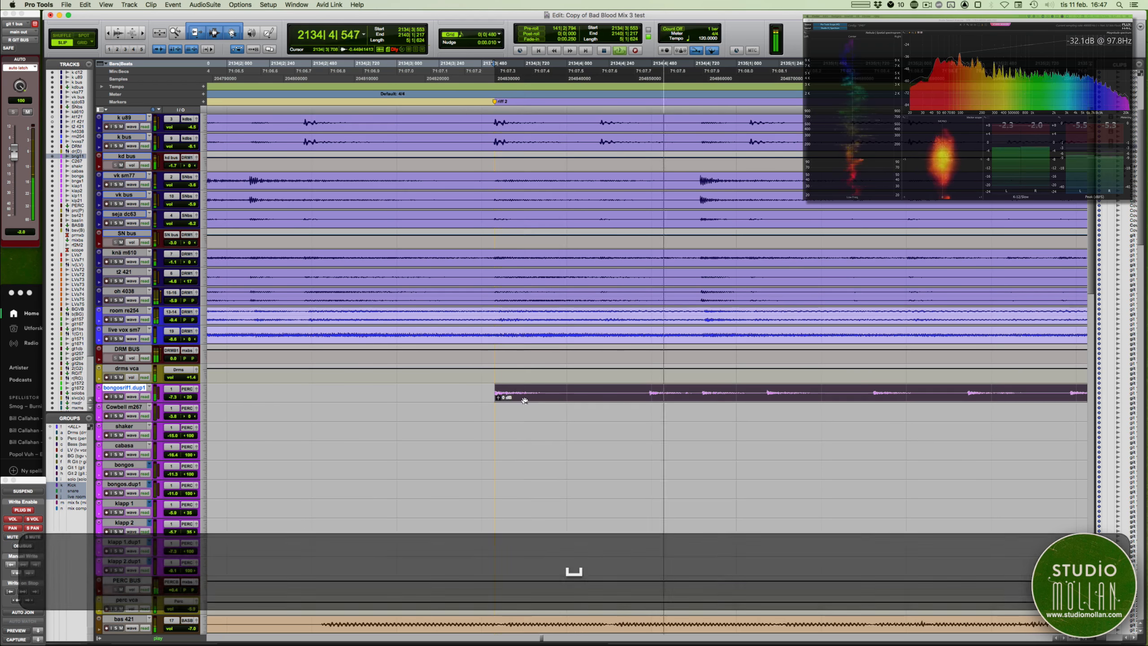
key("r")
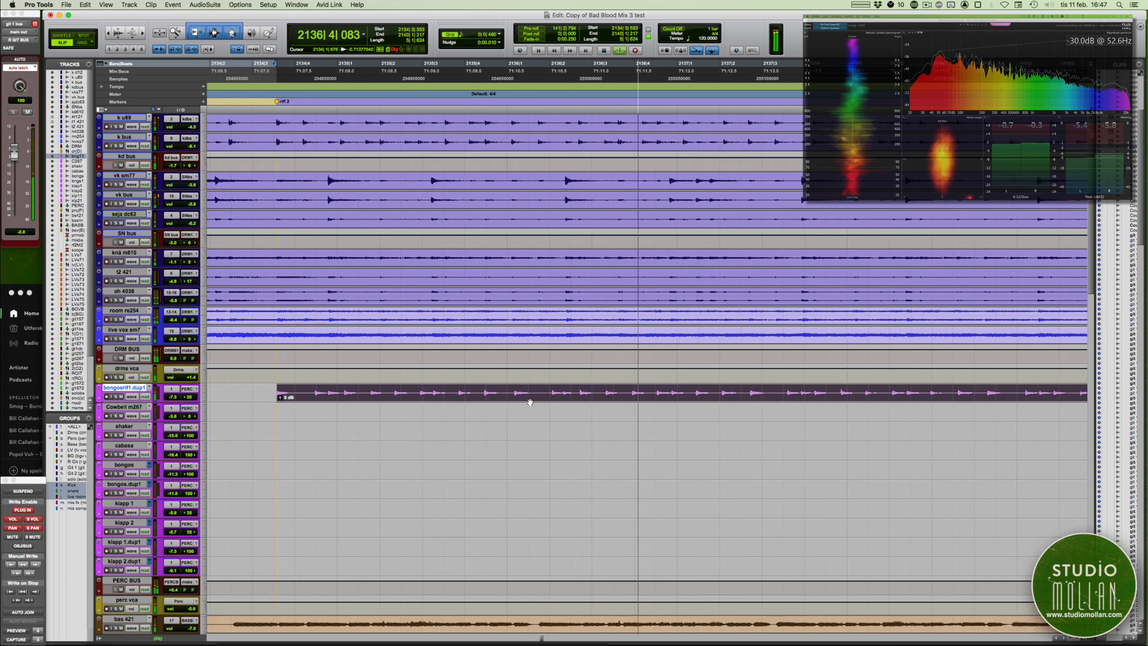
key("ctrl+Up")
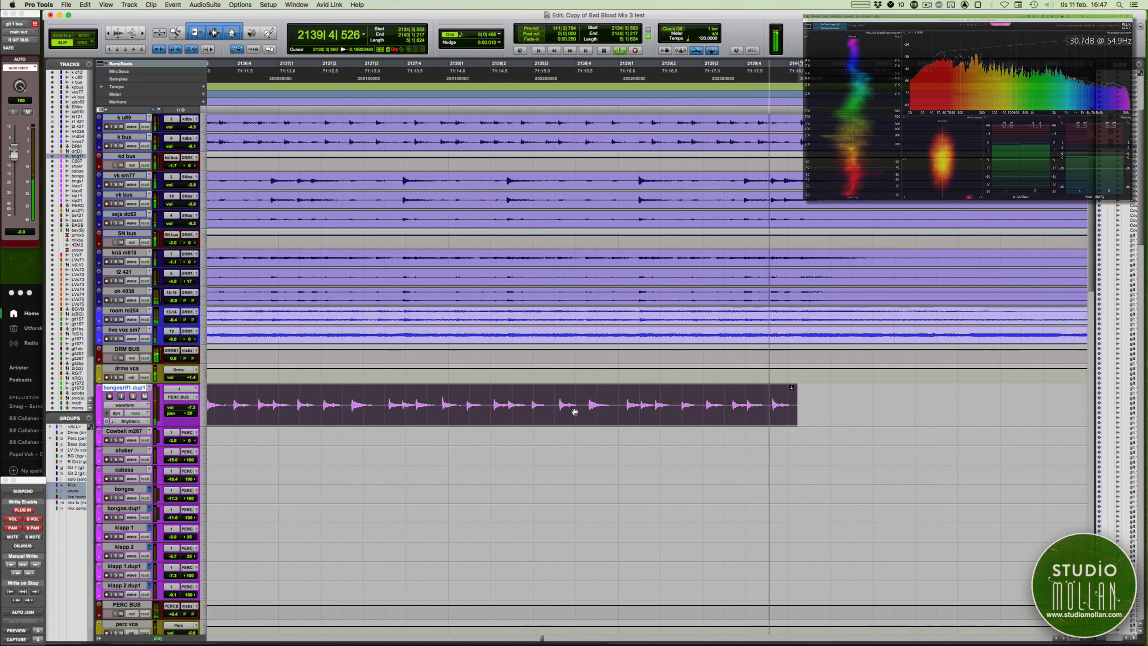
key("r")
key("r")
key("r")
key("space")
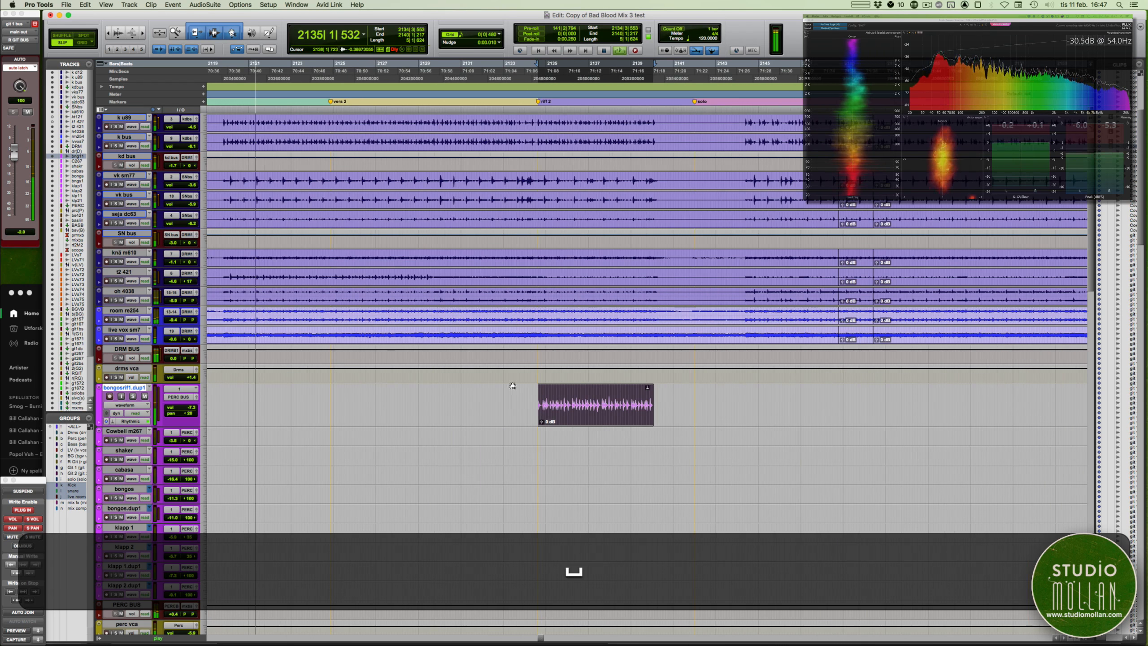
- Play riff 1 from 2110|4|821 and adjust the bongo track's volume in the mixer against the full mix
left_click(510, 378)
key("r")
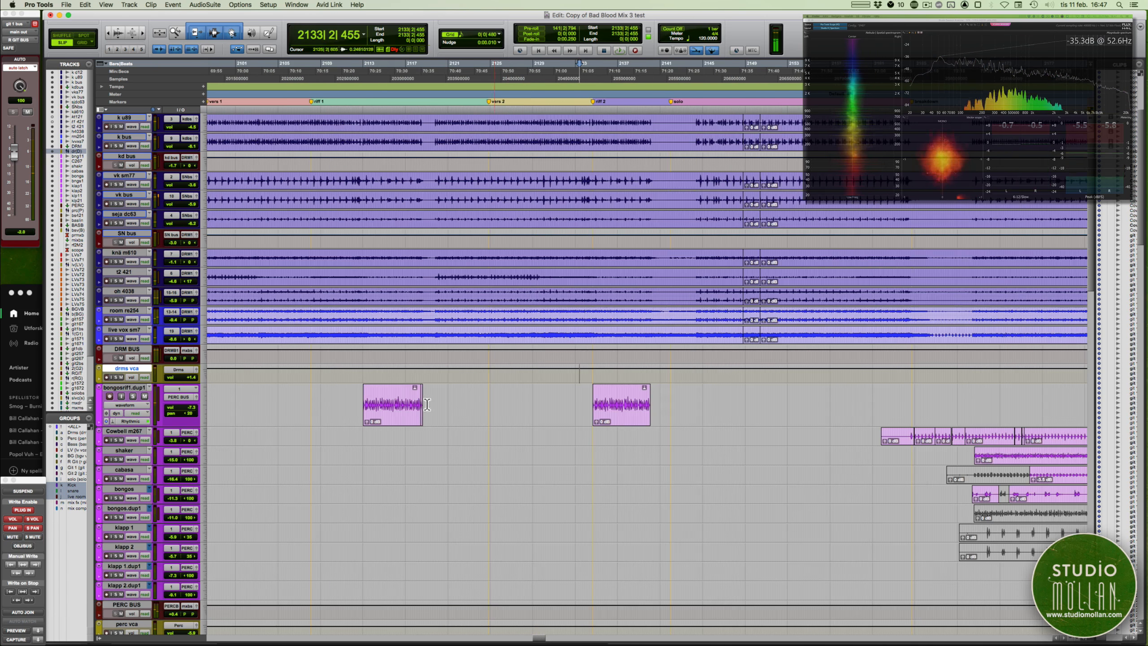
left_click(463, 397)
key("ctrl+Down")
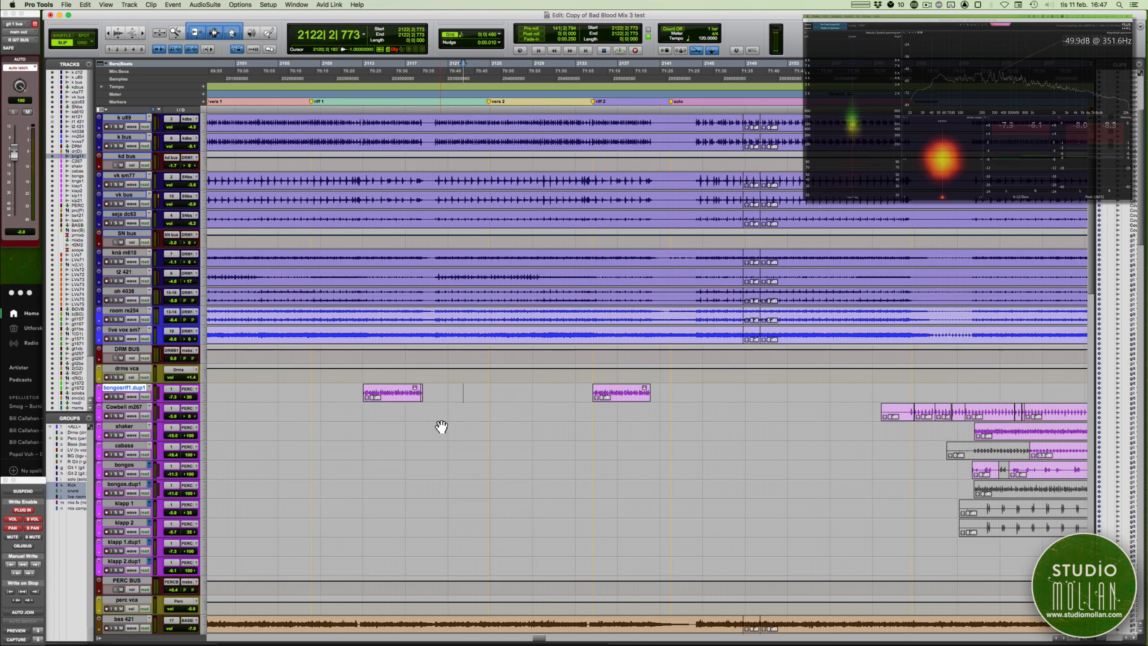
scroll(441, 426, "left", 4)
scroll(442, 426, "down", 1)
key("r")
key("r")
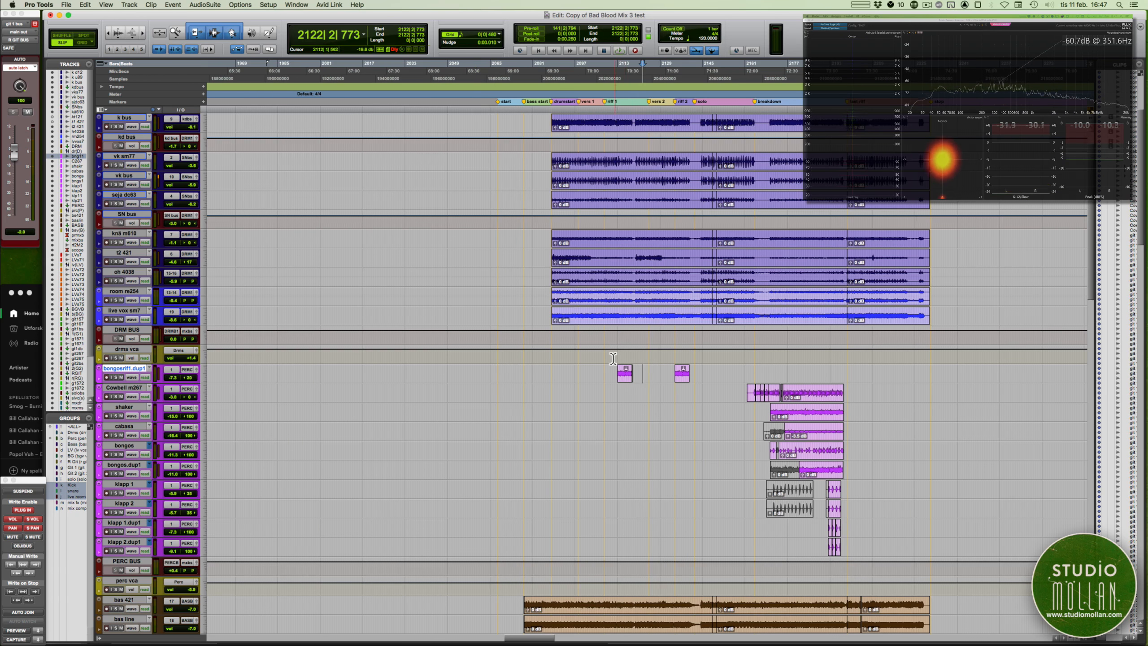
key("super+equal")
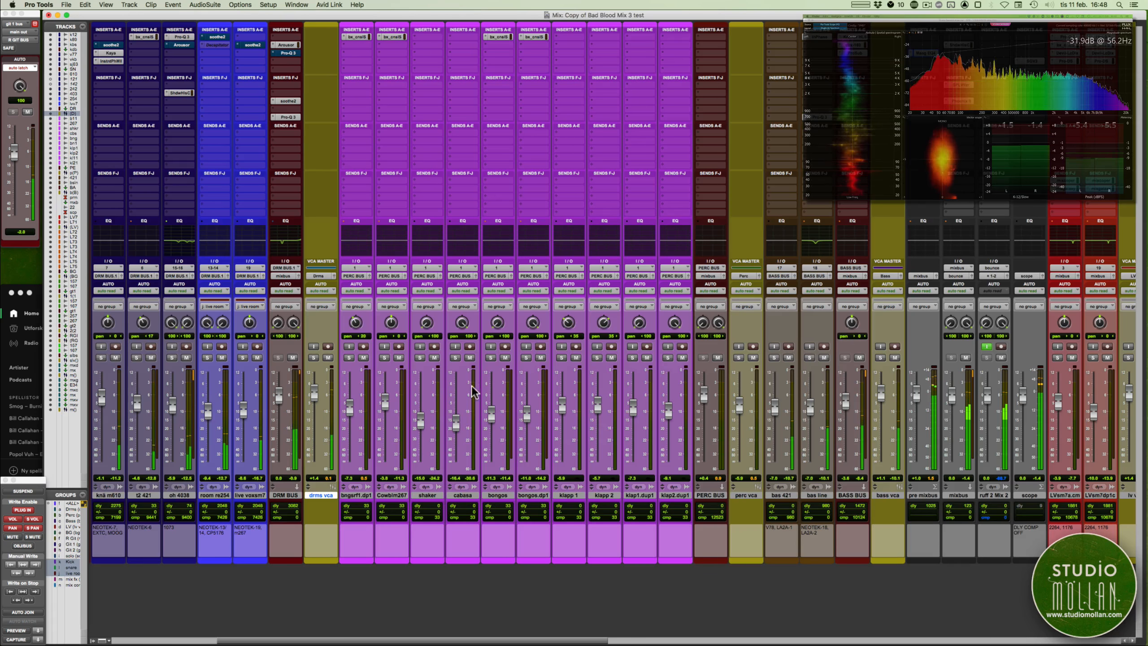
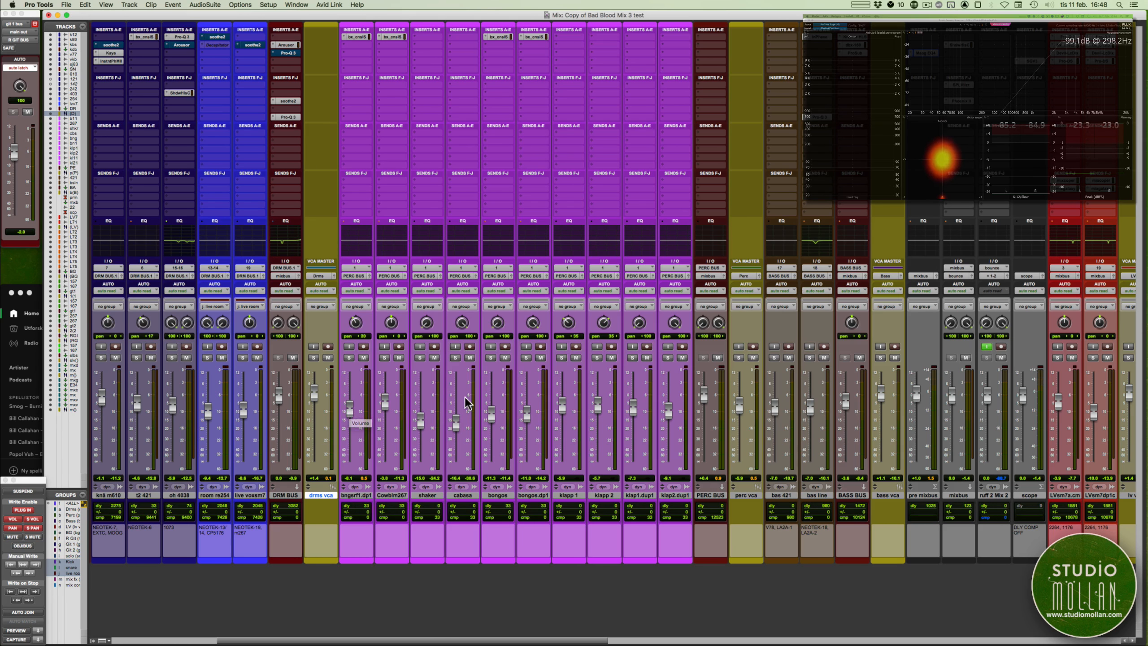
key("super+equal")
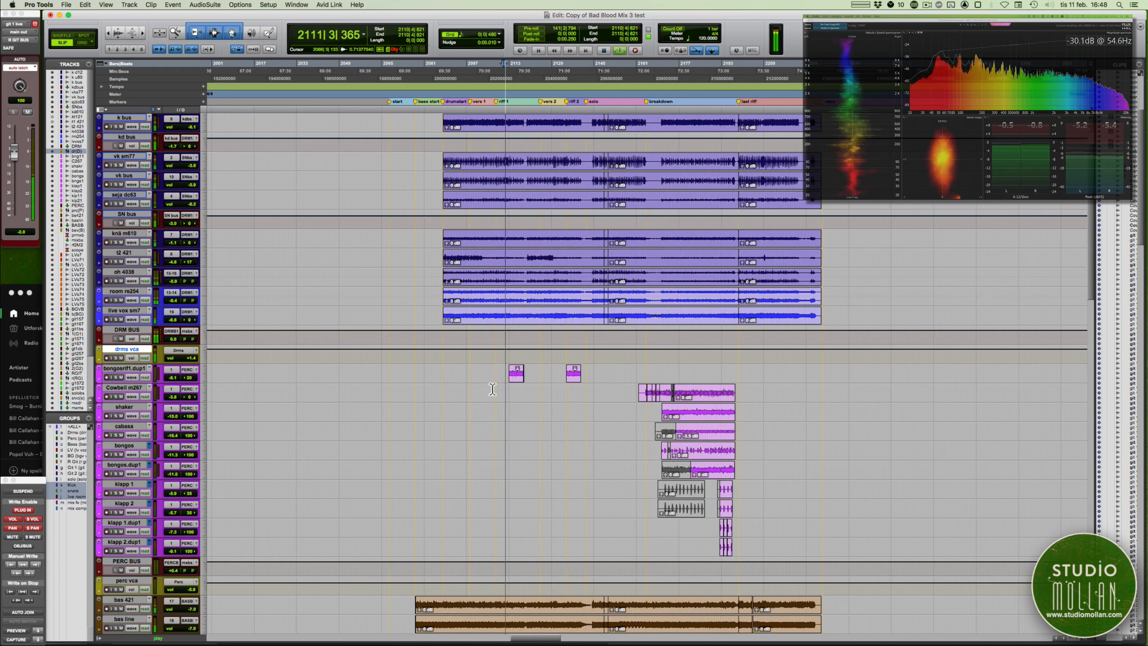
- Lower the riff bongo track's volume slightly in the mixer while riff 1 plays against the full mix
scroll(493, 389, "down", 1)
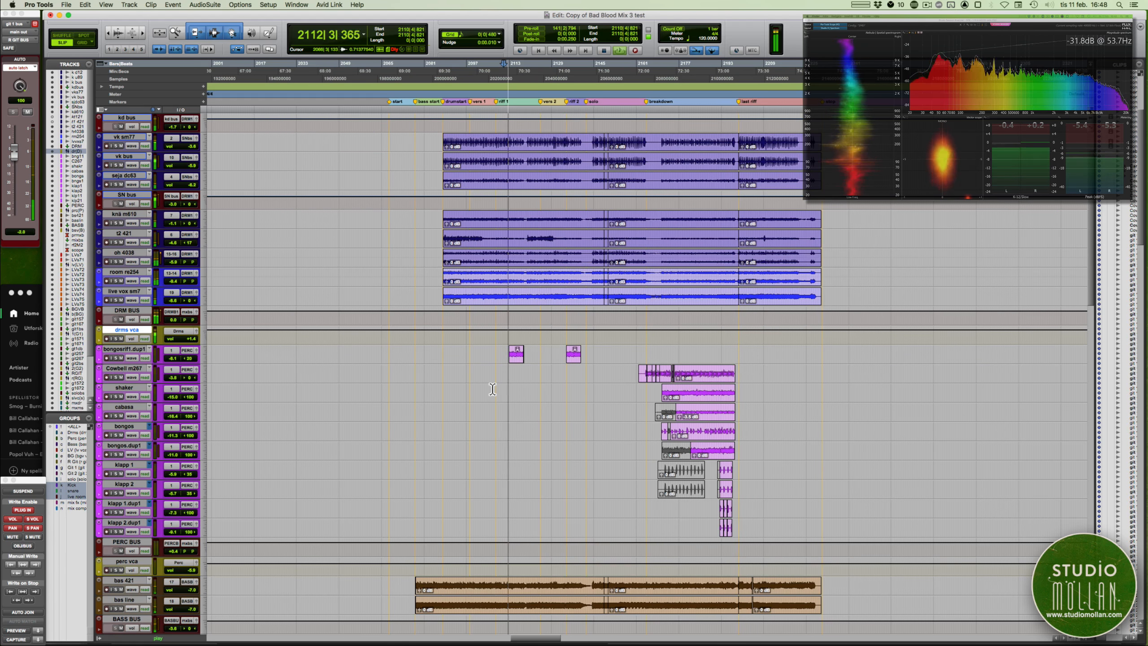
key("super+equal")
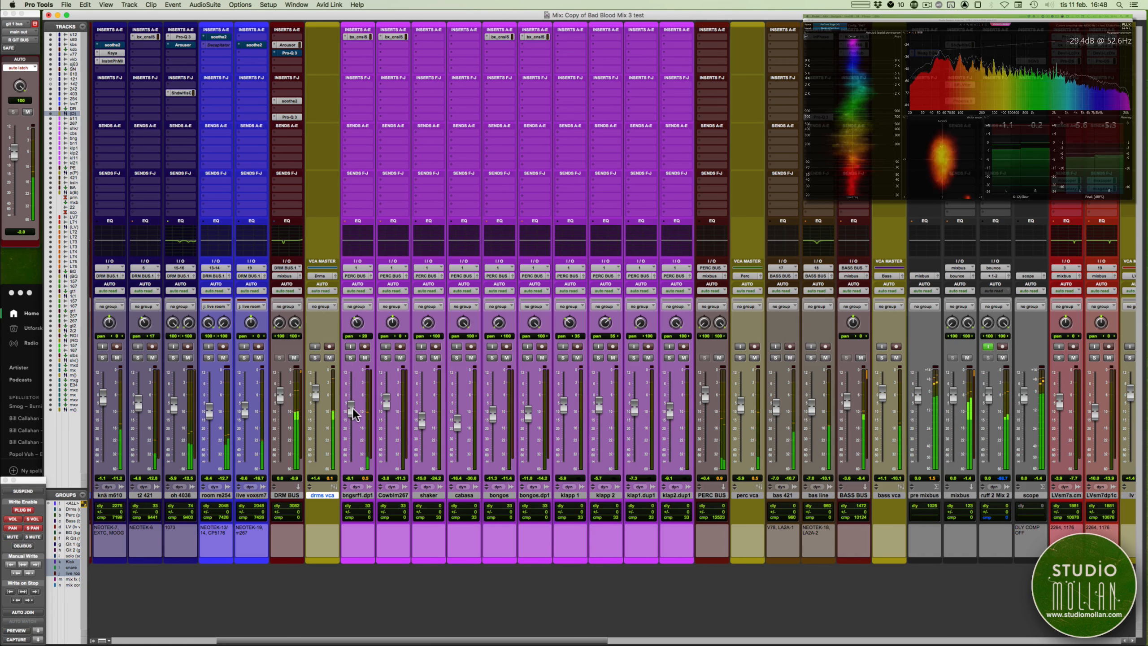
left_click_drag(351, 409, 351, 410)
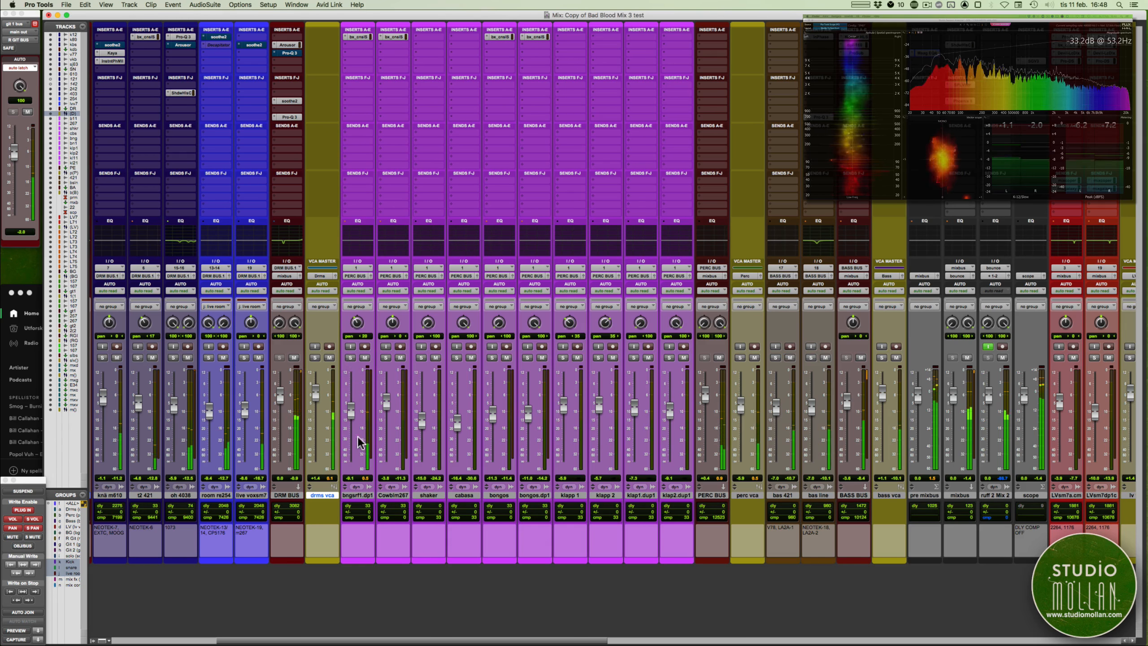
left_click_drag(349, 416, 350, 418)
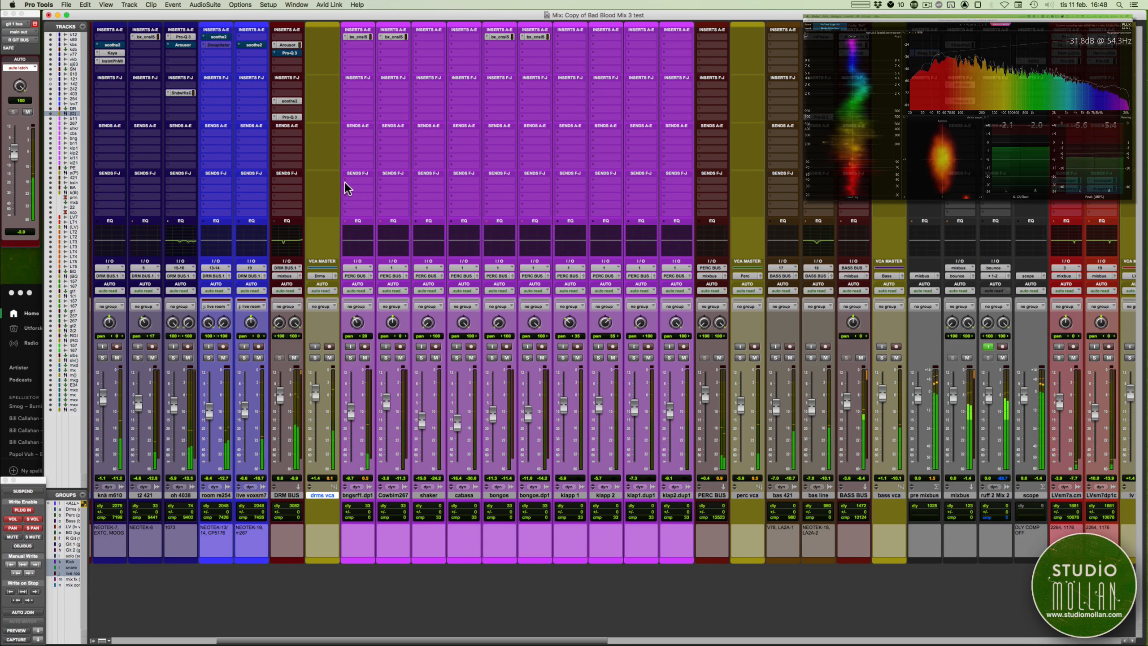
scroll(342, 368, "left", 2)
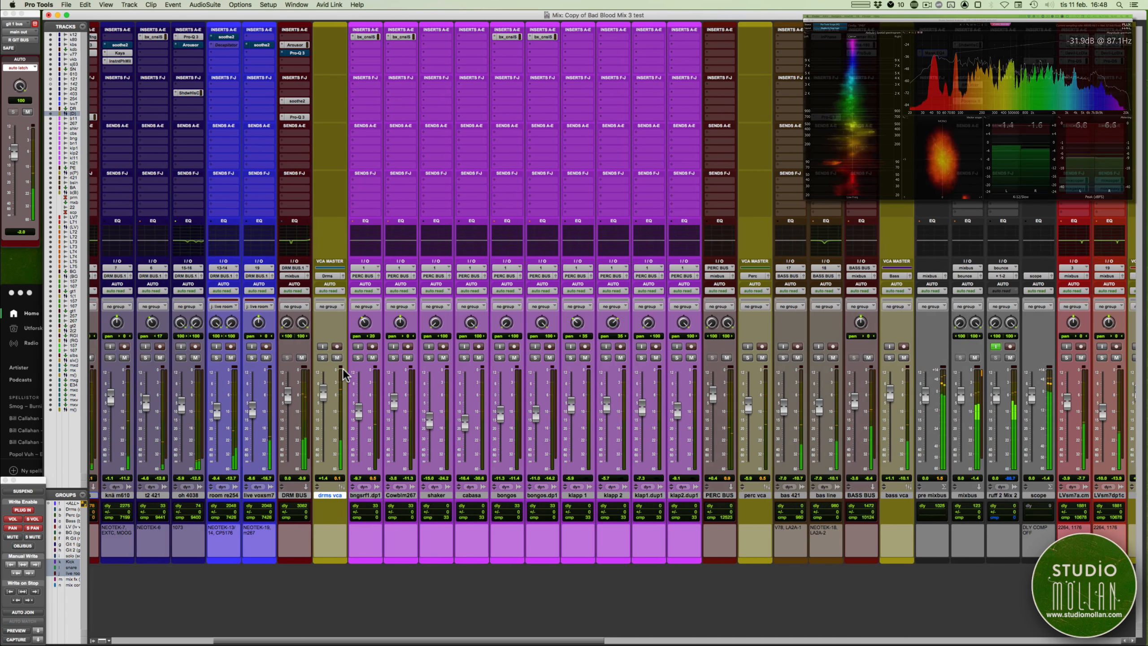
key("super+equal")
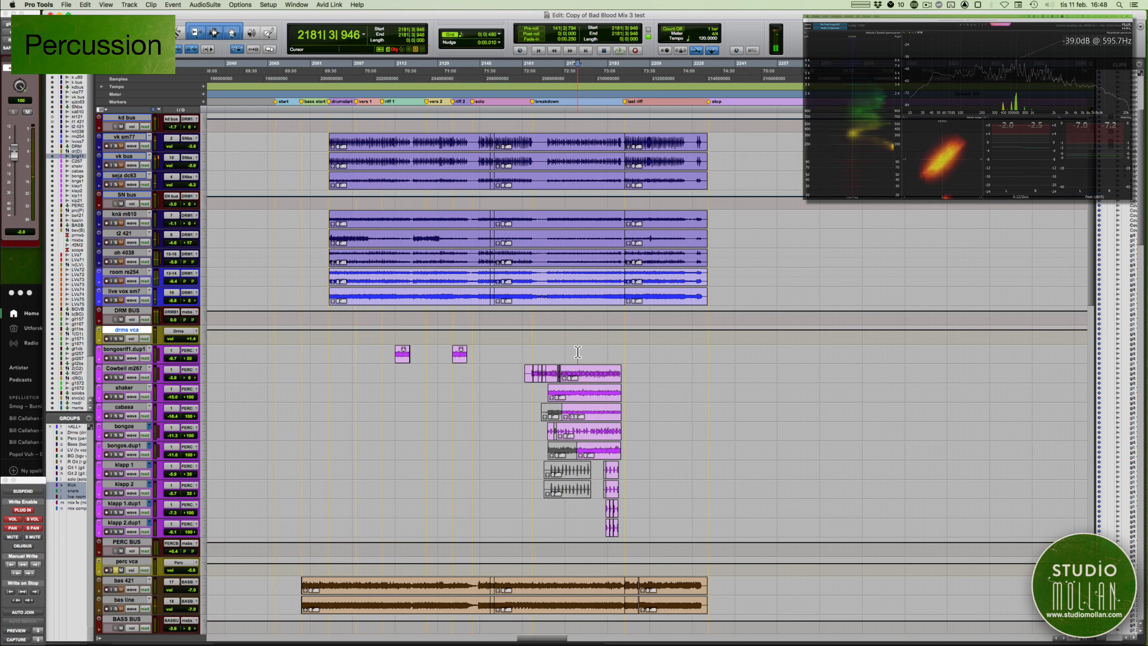
- Play the breakdown percussion with the perc vca soloed, from 2181|3|946 and from 2191|2|482
left_click(579, 354)
left_click(603, 354)
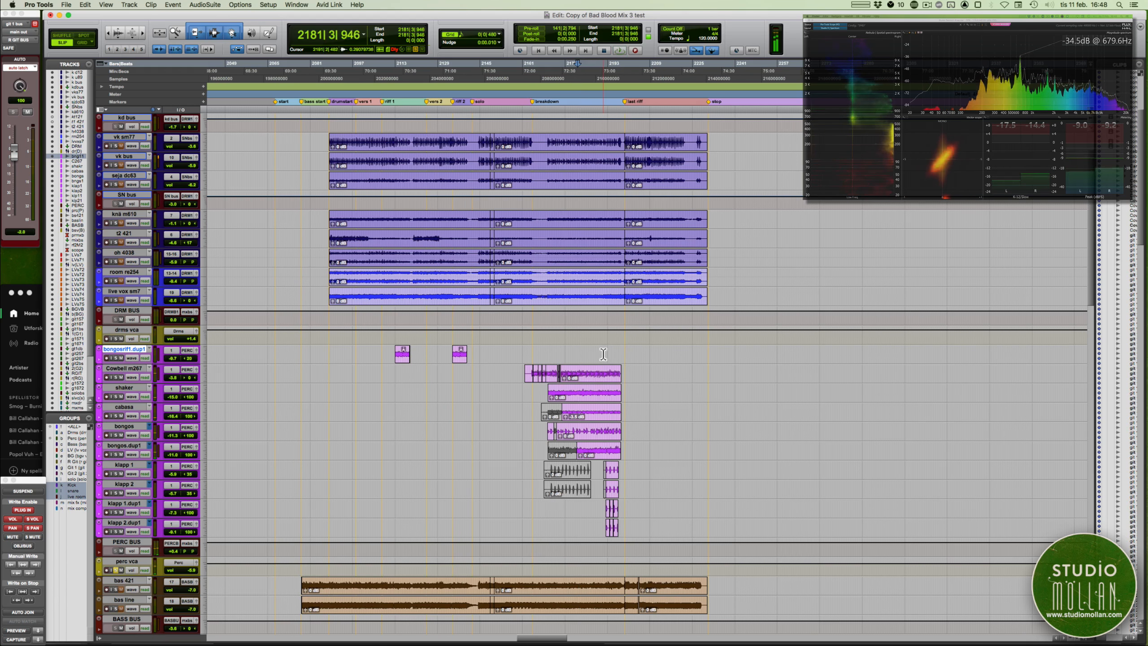
key("r")
key("r")
key("r")
key("t")
key("t")
key("t")
key("t")
key("t")
key("t")
key("t")
key("t")
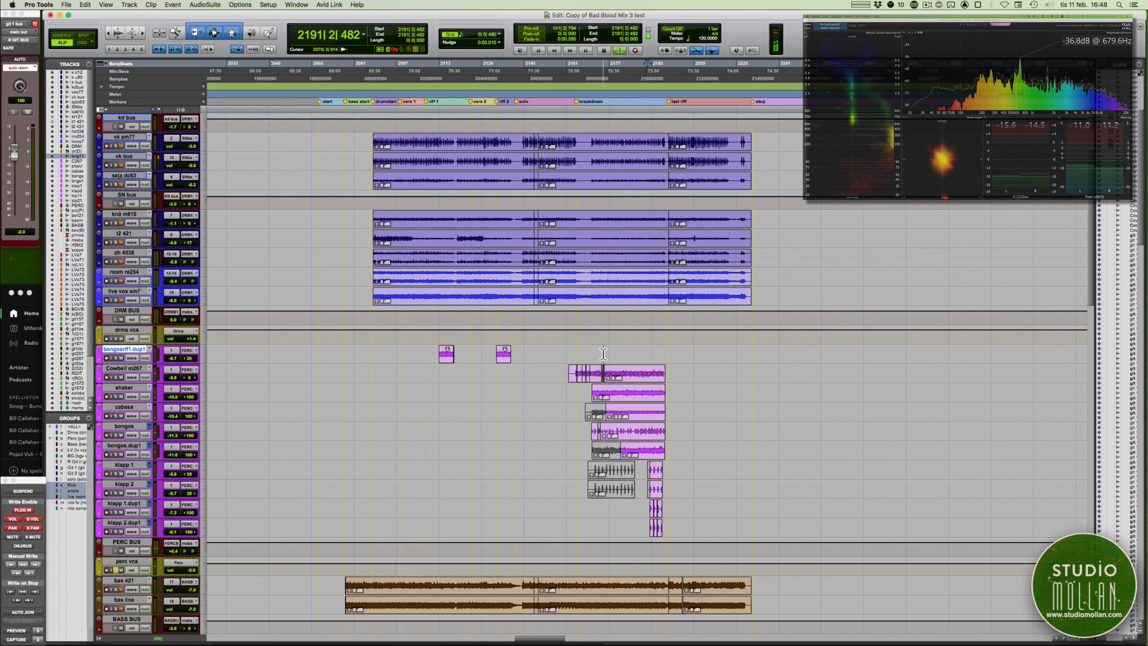
- Stop playback and select the clap section from 2192|2|433 across the percussion tracks bongosrif1.dup1 through bongos
scroll(603, 355, "right", 3)
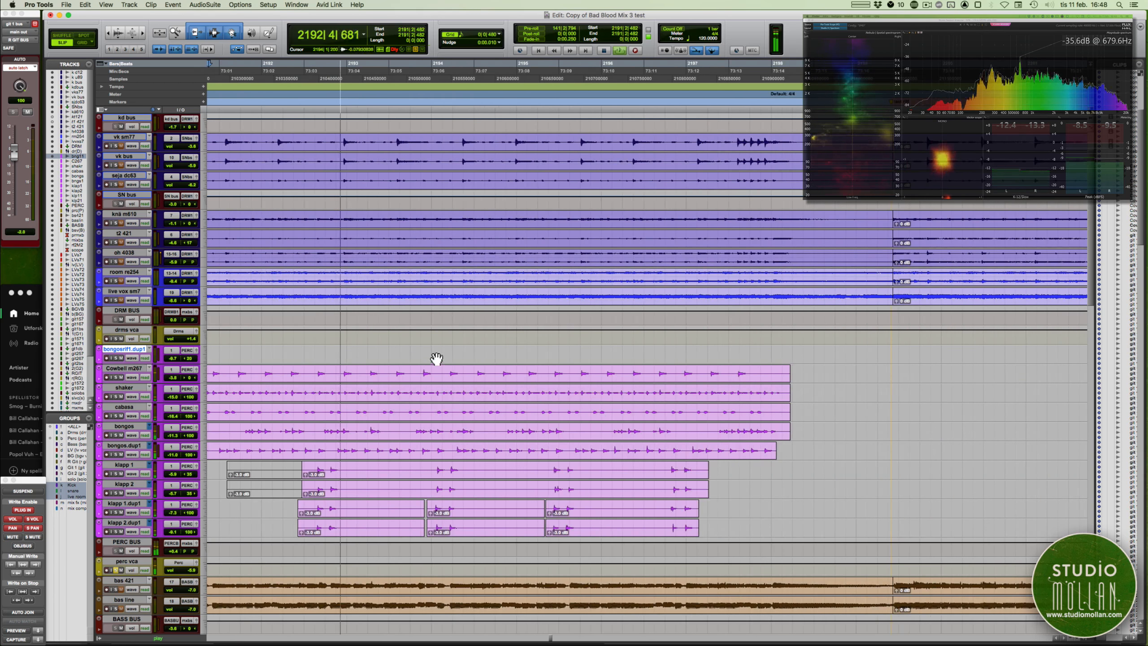
key("space")
left_click_drag(292, 355, 712, 427)
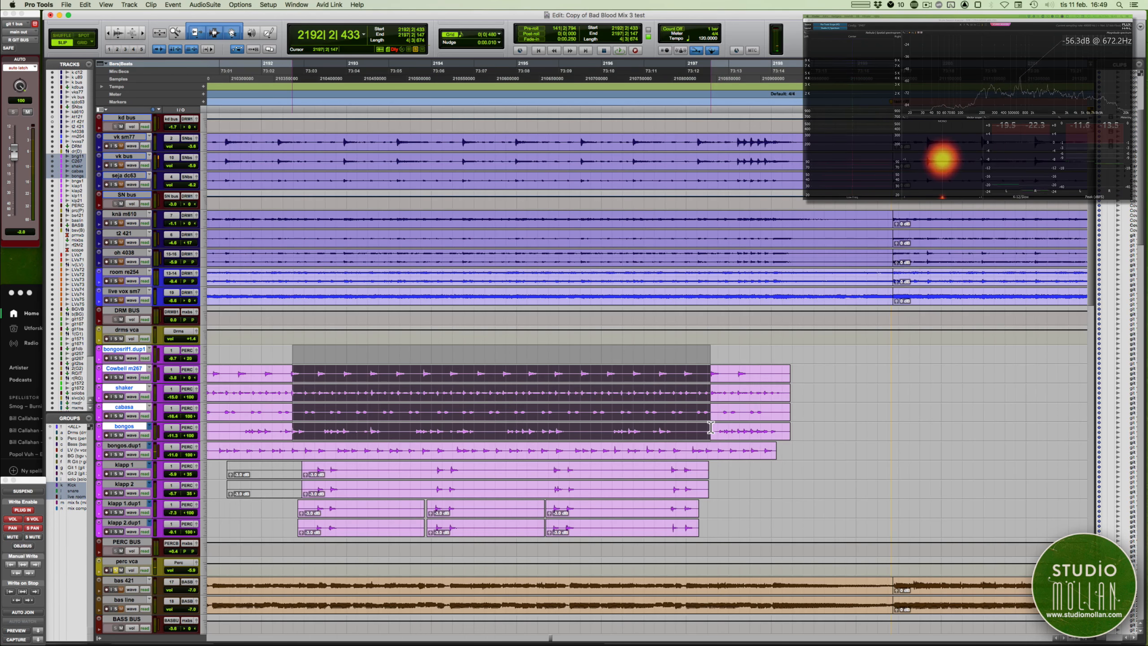
- Add a send from PERC BUS to the mix cooper track and set its level by ear during playback
key("super+equal")
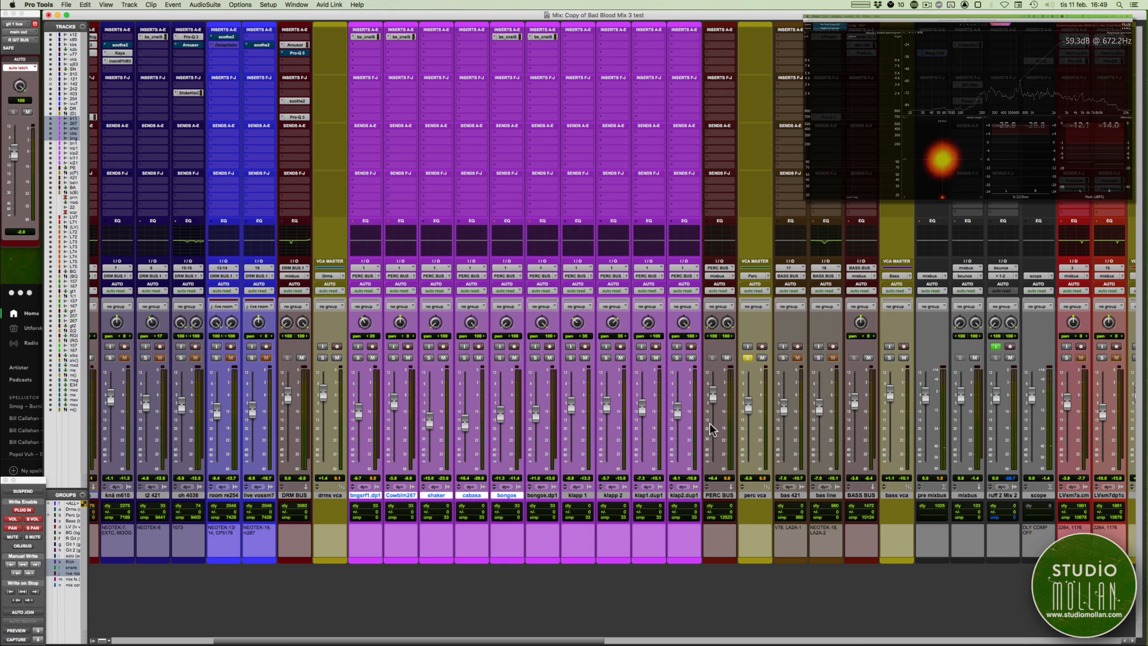
left_click(707, 132)
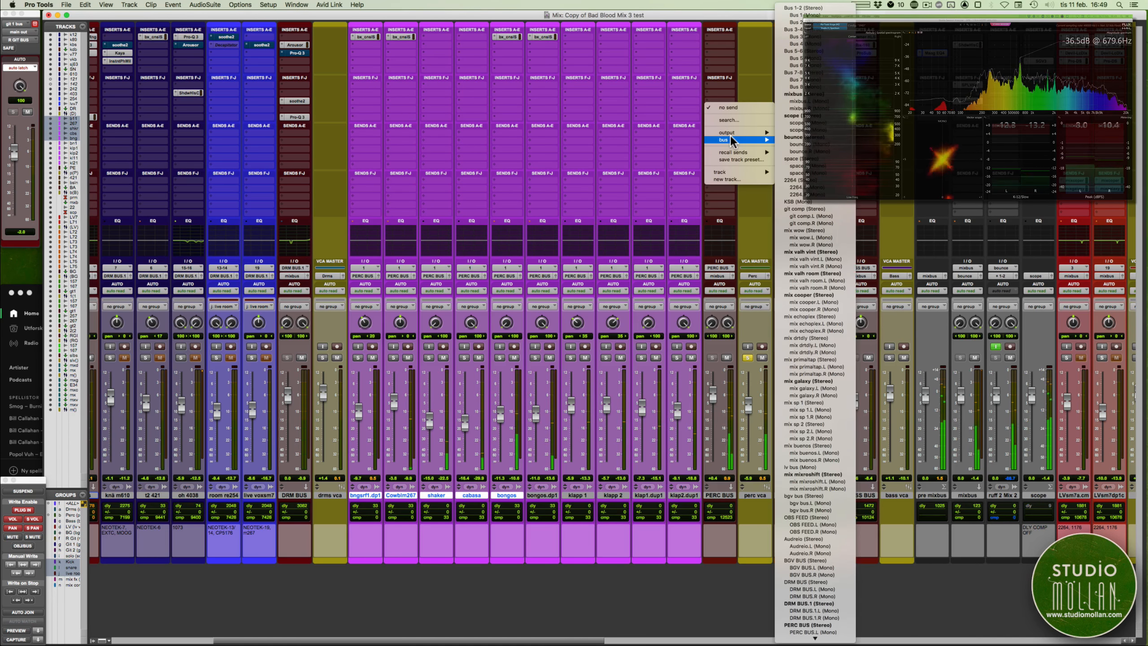
mouse_move(724, 171)
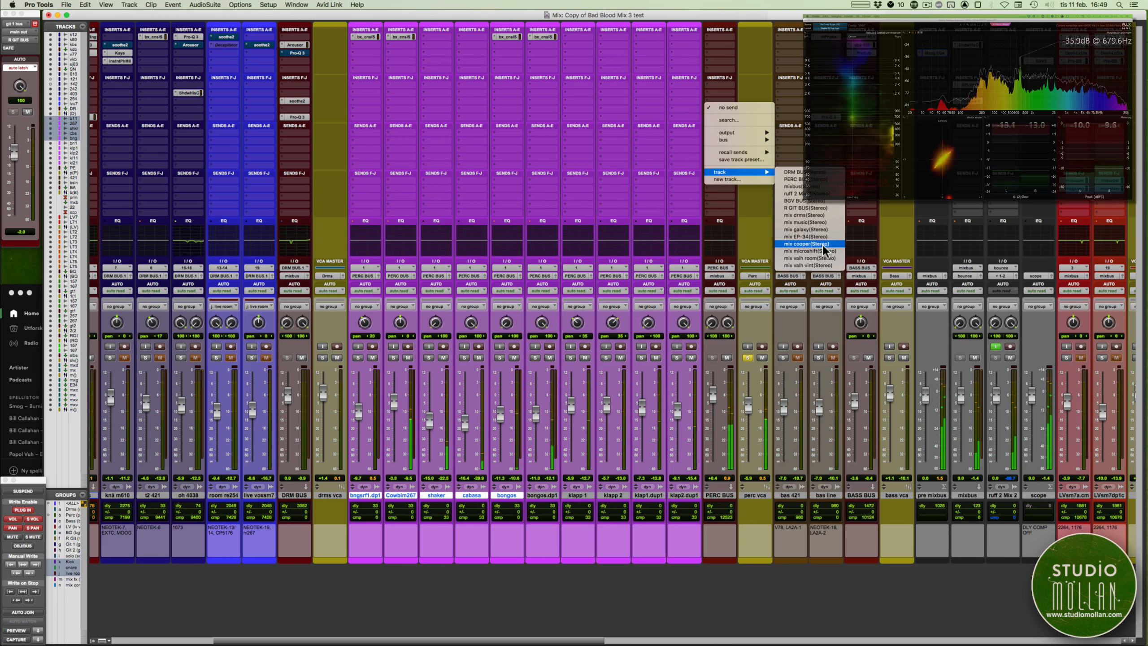
left_click(809, 244)
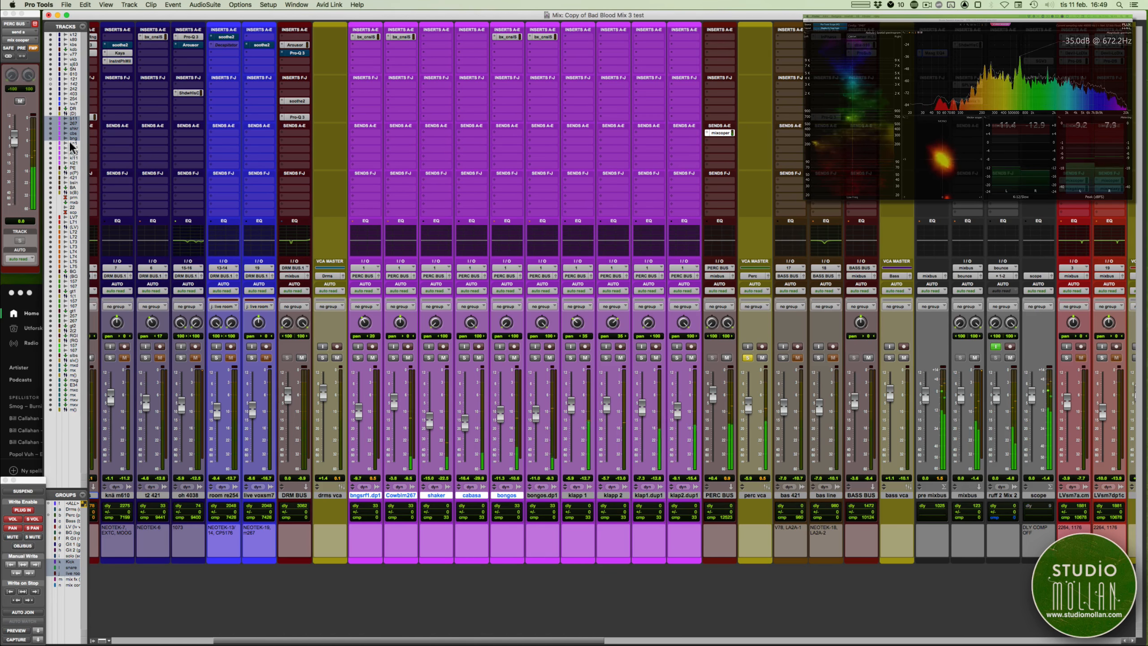
left_click(15, 148)
left_click_drag(15, 156, 15, 167)
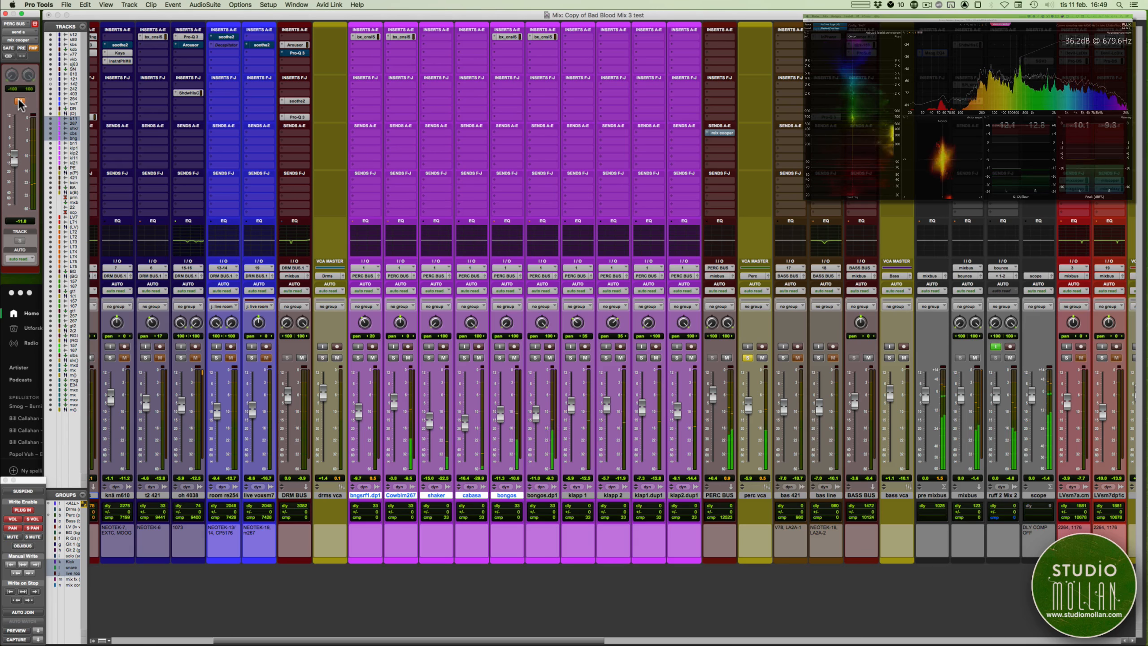
left_click_drag(15, 159, 15, 149)
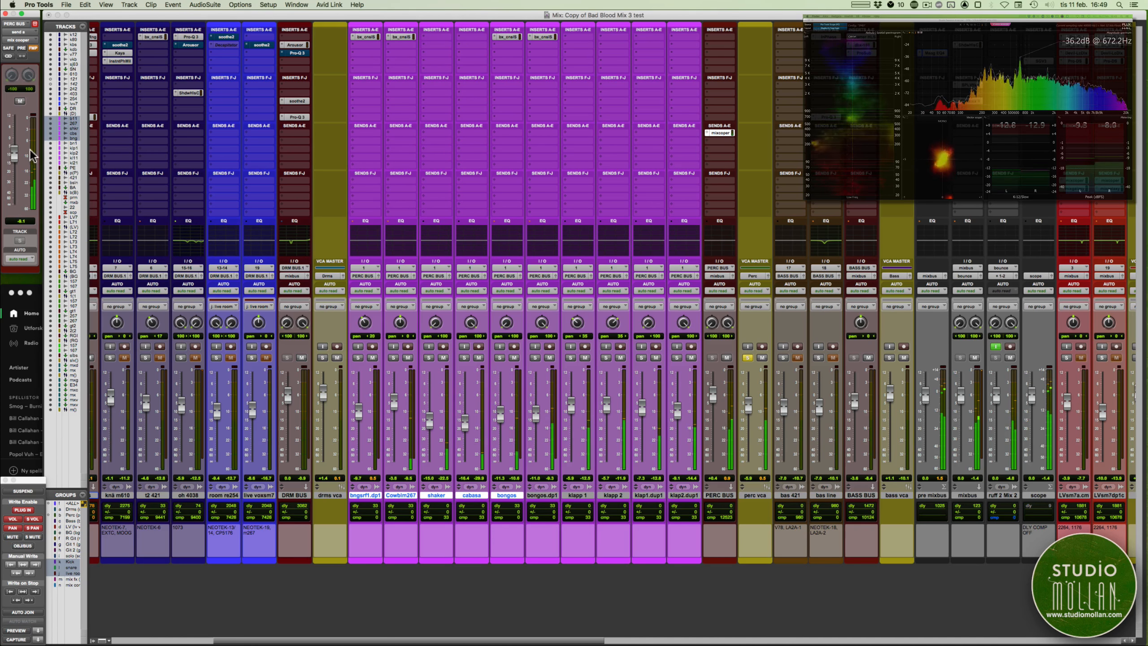
- Examine the delay settings of the UAD Cooper Time Cube plug-in on the mix cooper track, and close it
key("super+equal")
key("super+equal")
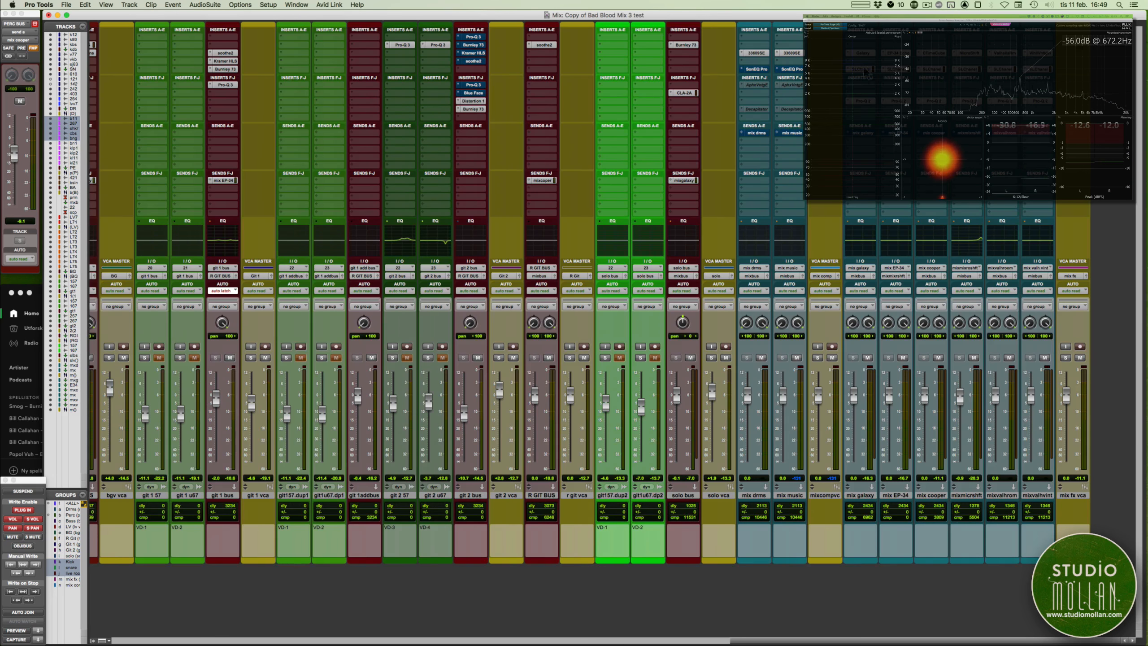
left_click(934, 55)
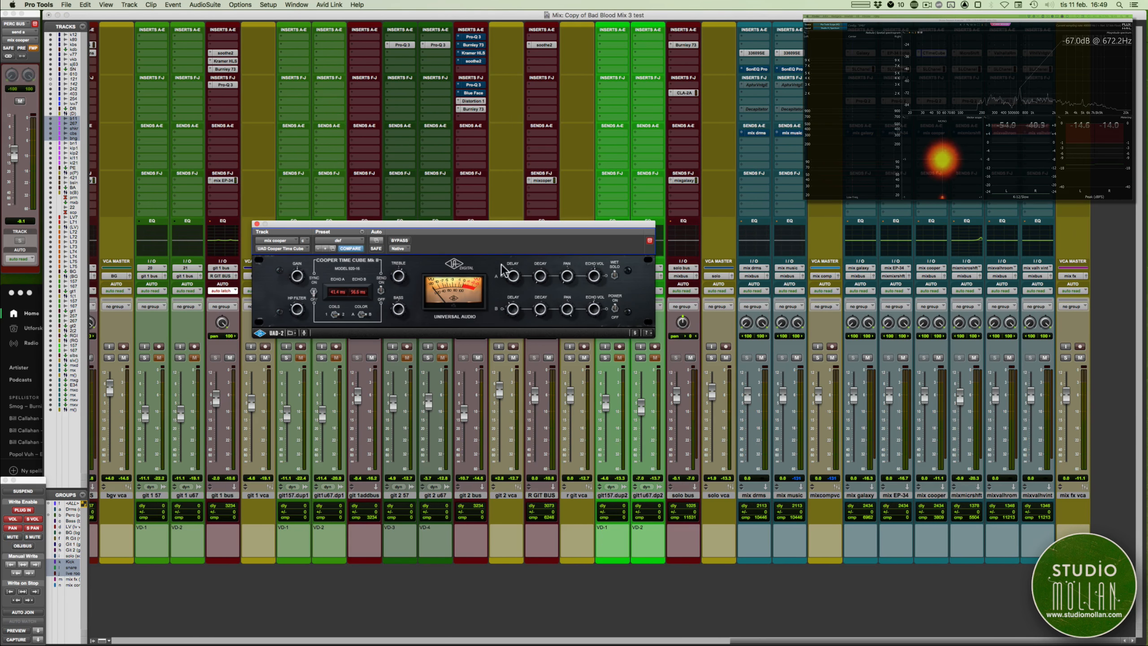
left_click_drag(436, 232, 429, 231)
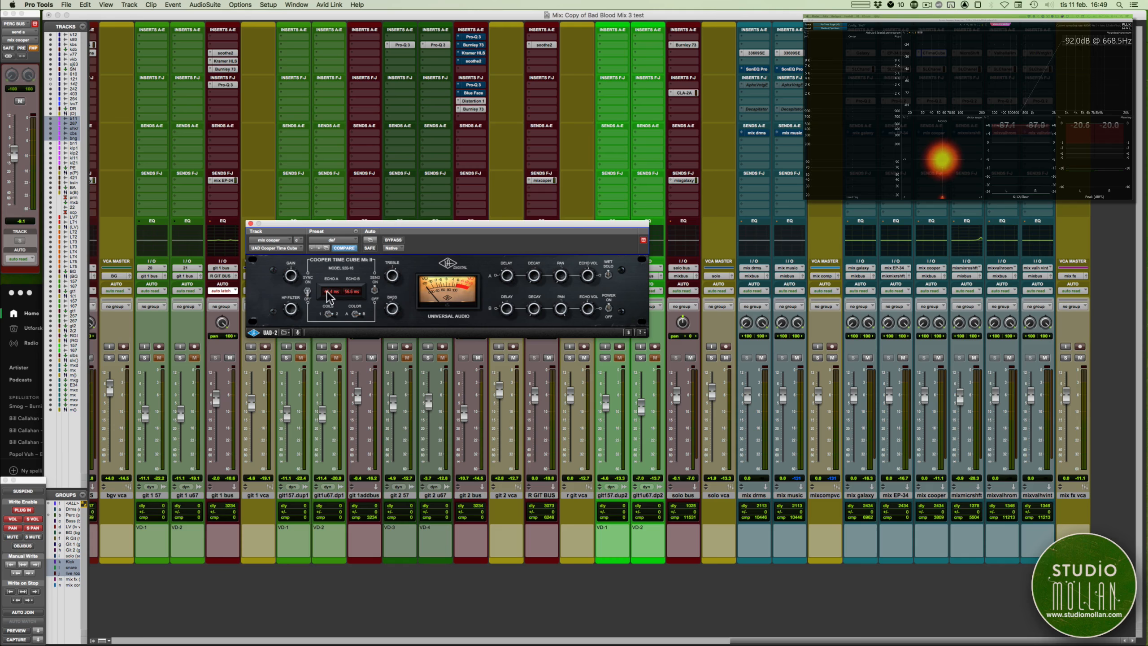
left_click(249, 224)
scroll(369, 257, "left", 4)
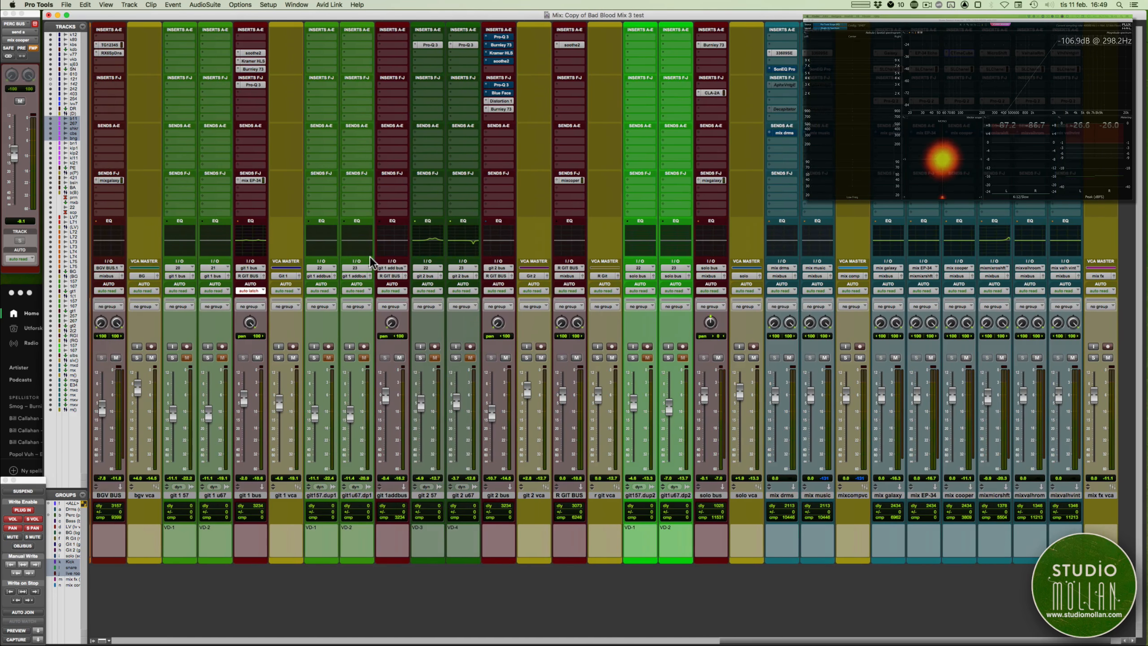
- Play the soloed percussion selection from 2192|2|433 in the edit view to hear it with the mix cooper send
key("super+equal")
scroll(371, 261, "left", 10)
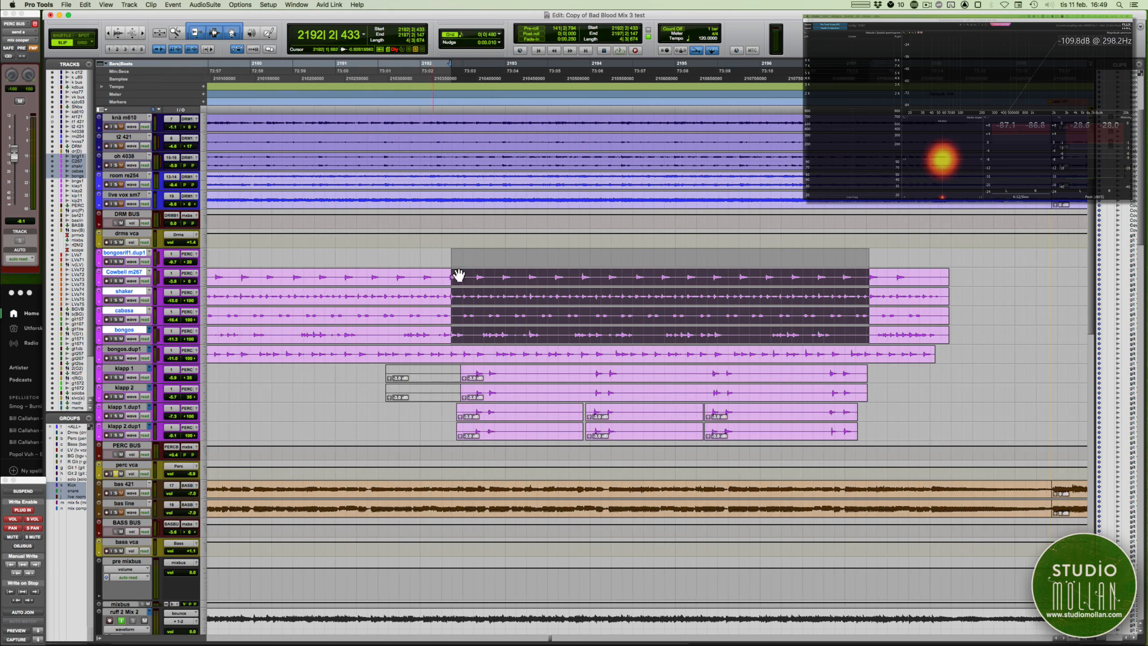
key("super+equal")
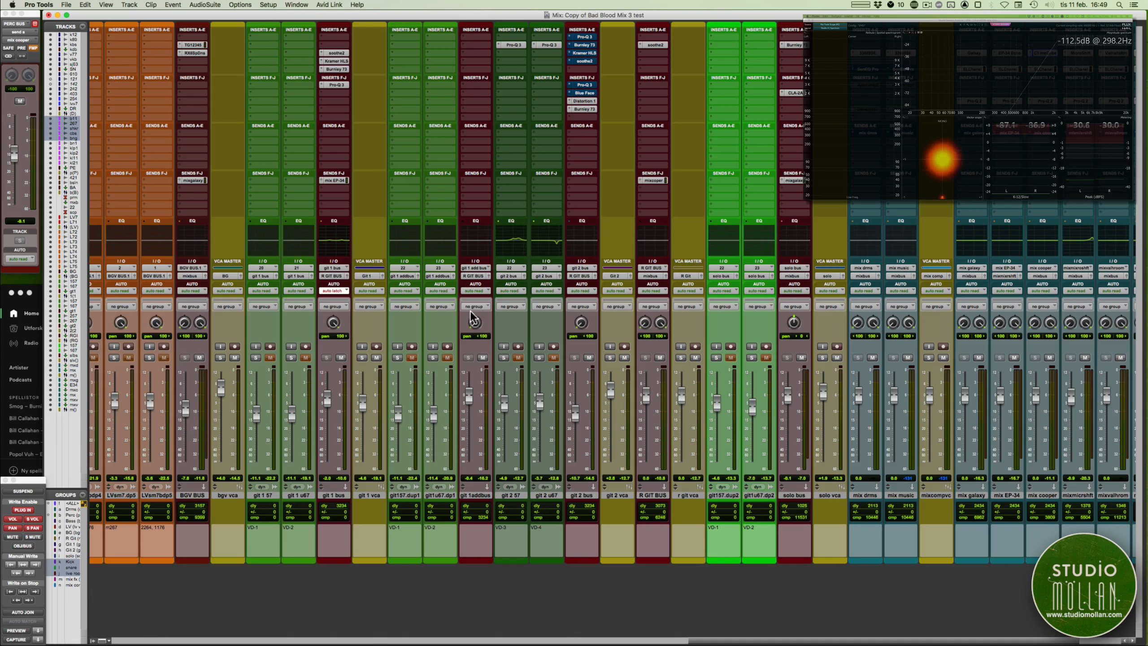
key("super+equal")
key("super+equal")
key("super+equal")
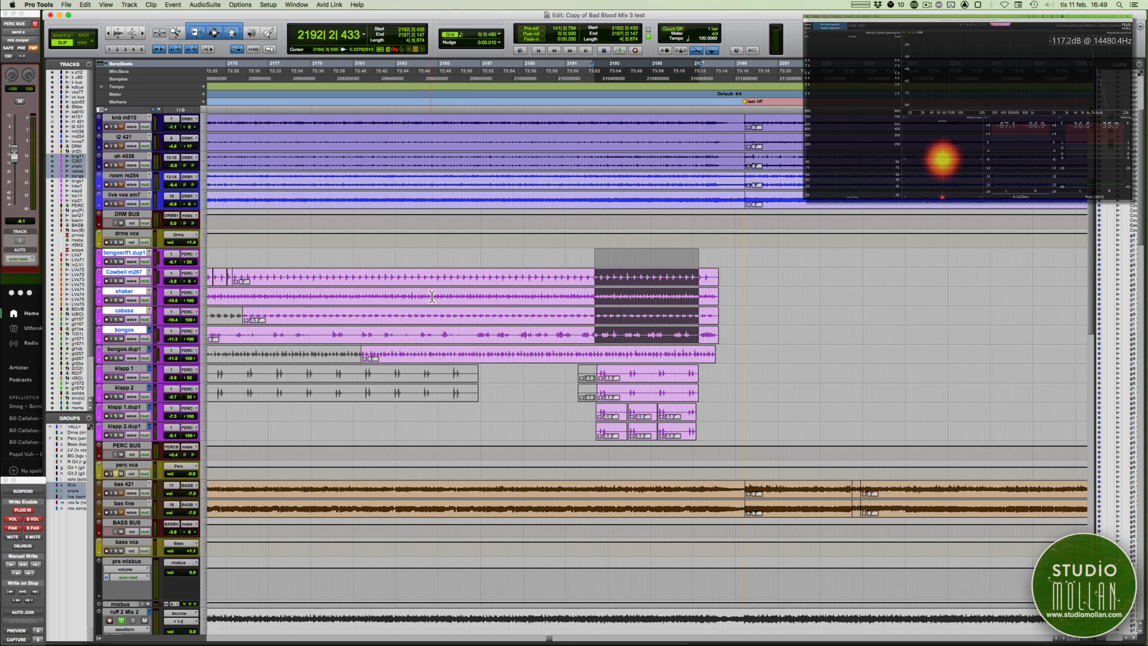
key("t")
scroll(434, 302, "right", 5)
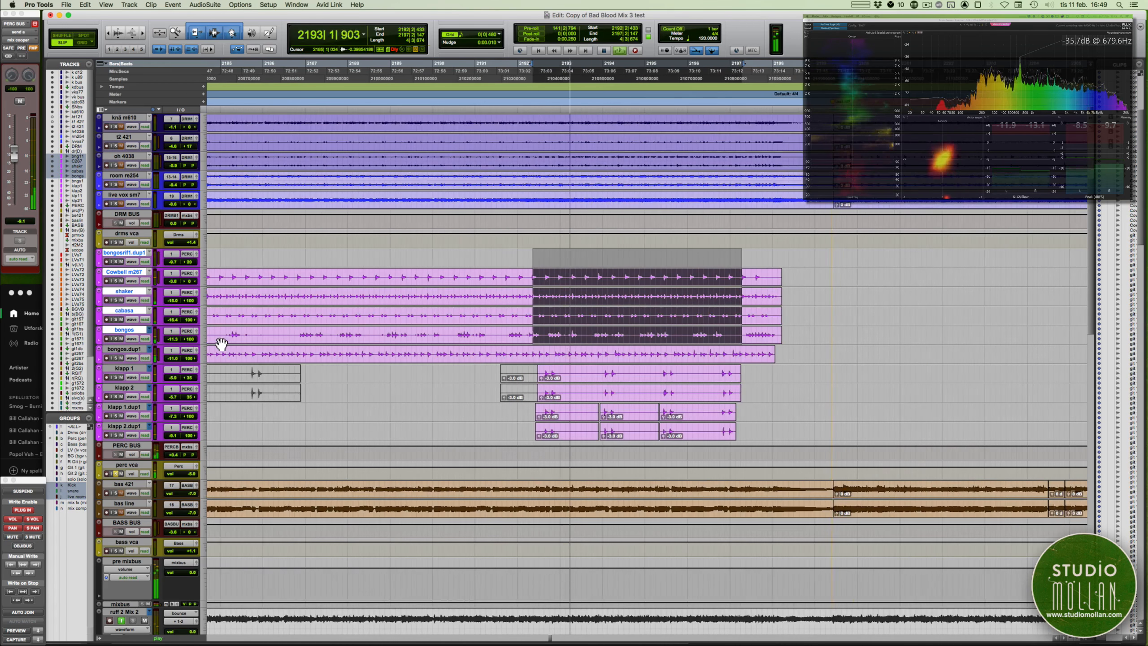
- Compare the soloed percussion with the PERC BUS mix cooper send muted and unmuted
key("super+equal")
scroll(205, 429, "left", 15)
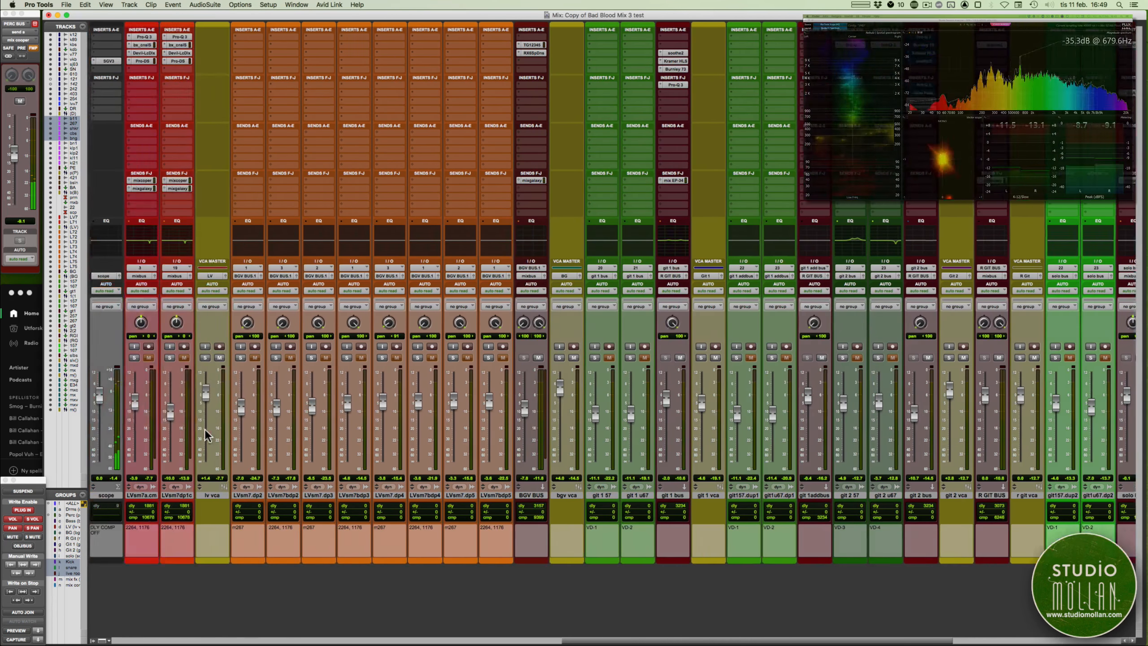
scroll(197, 260, "left", 8)
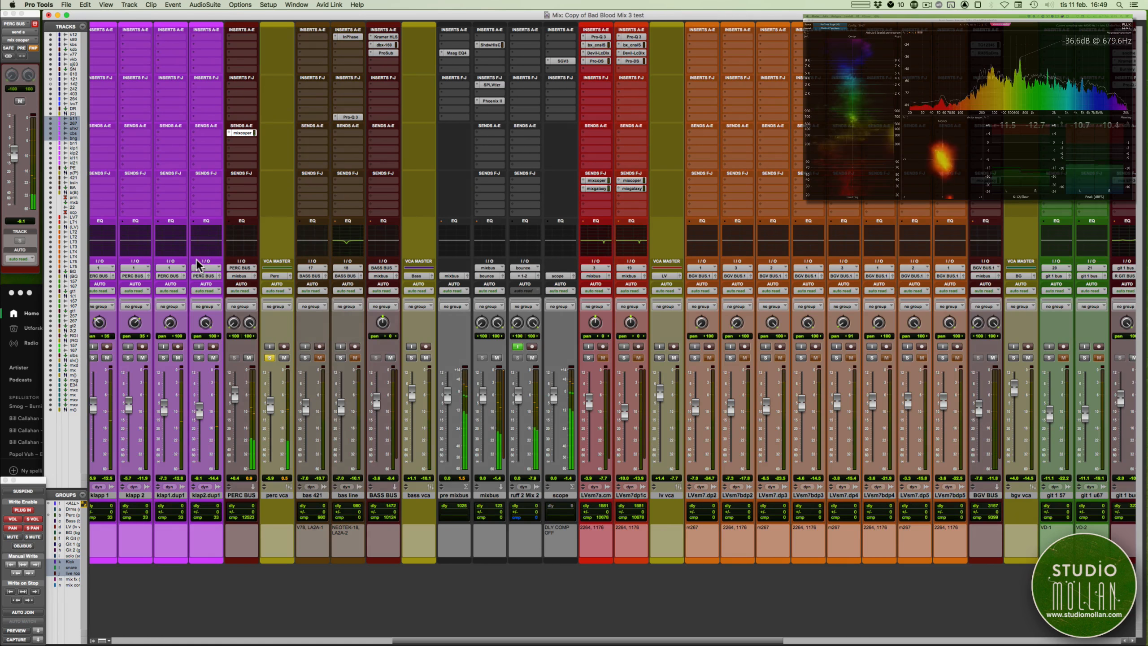
left_click(241, 133, "ctrl+super")
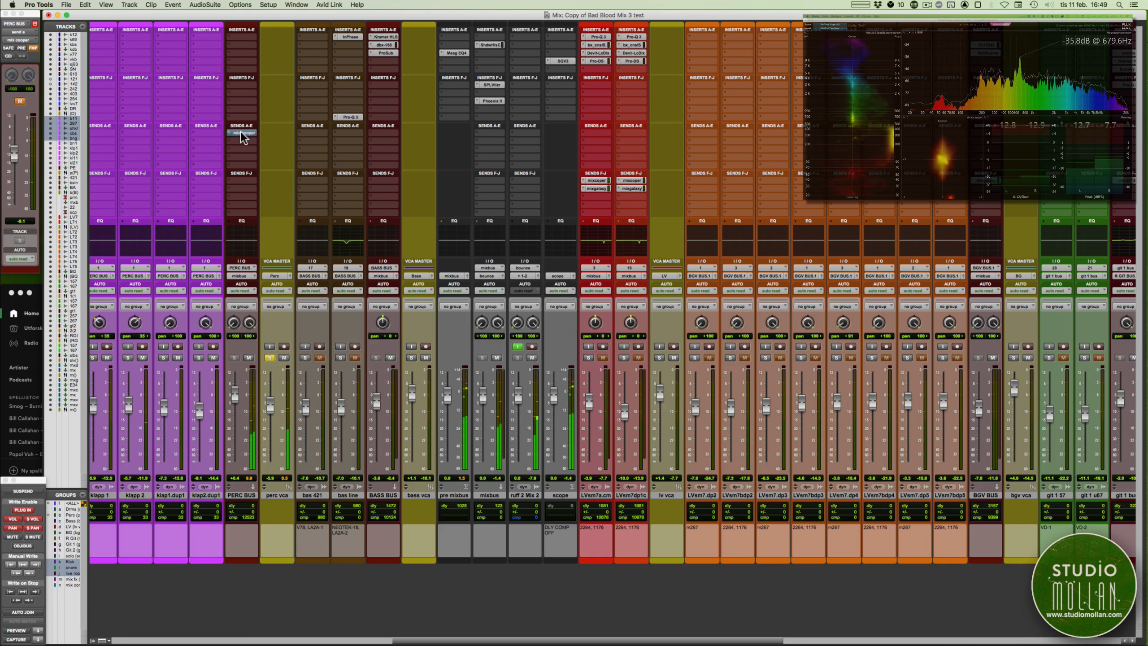
left_click(240, 133, "ctrl+super")
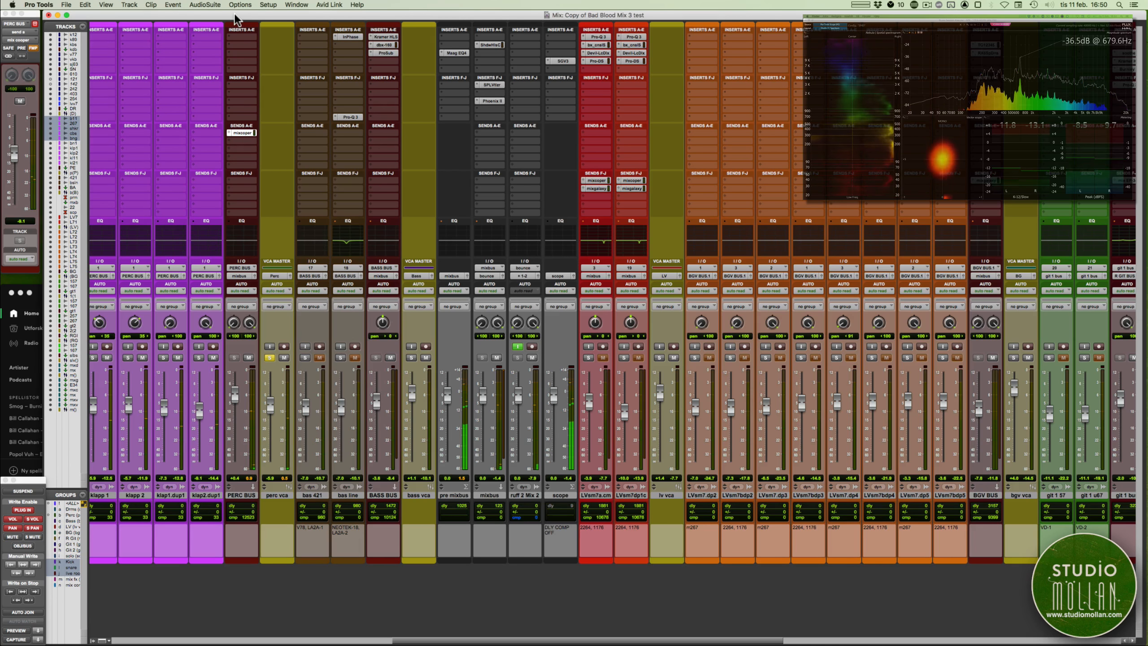
- Unsolo the perc vca and check the mix cooper send's effect on the percussion in the full mix
scroll(225, 335, "left", 2)
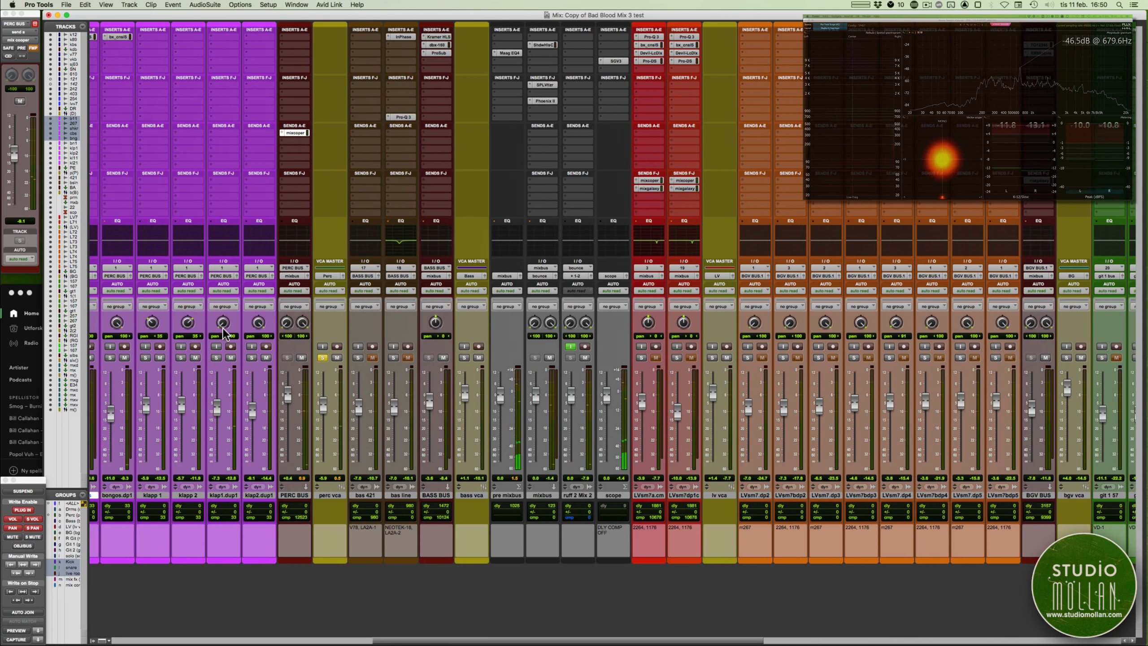
left_click(322, 358)
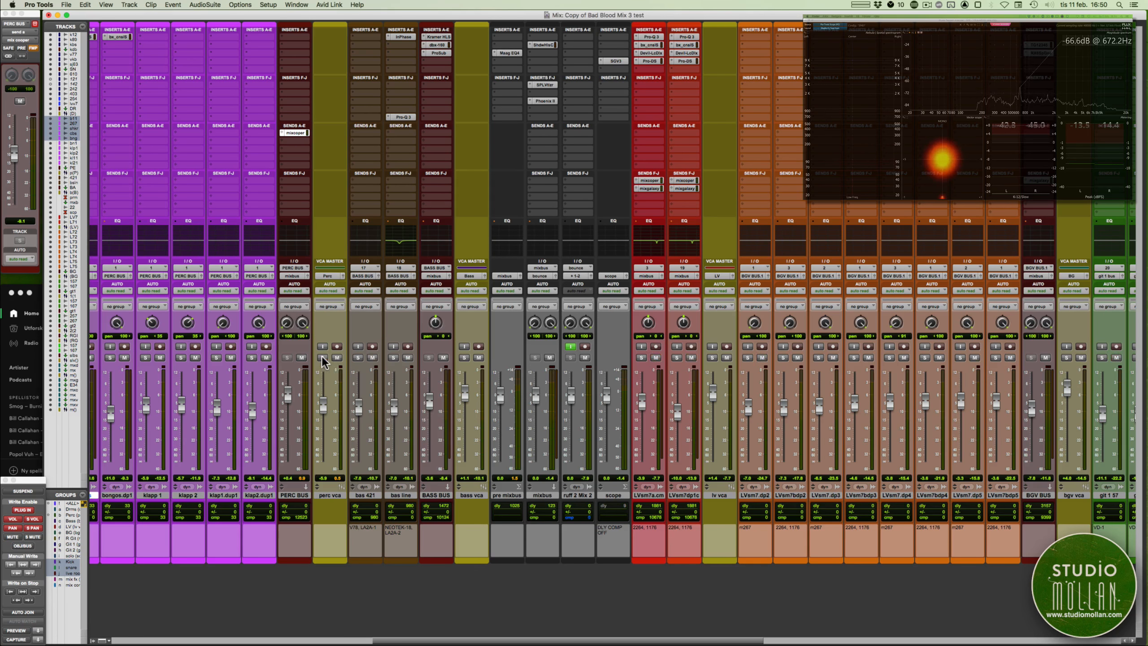
left_click(294, 133, "ctrl+super")
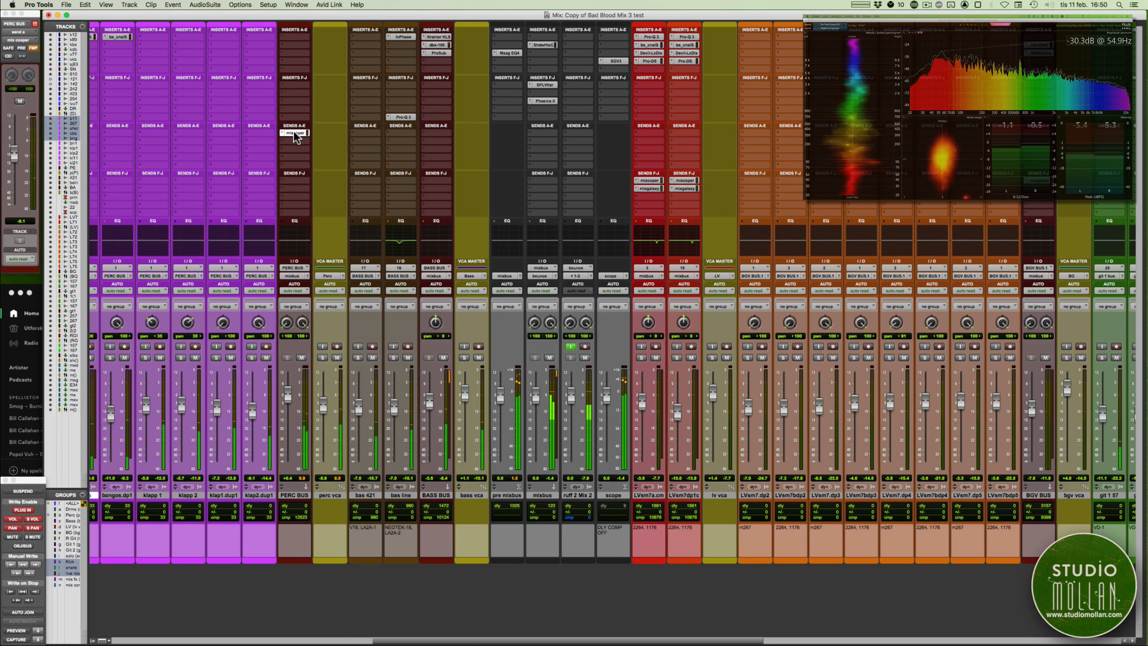
scroll(290, 175, "left", 10)
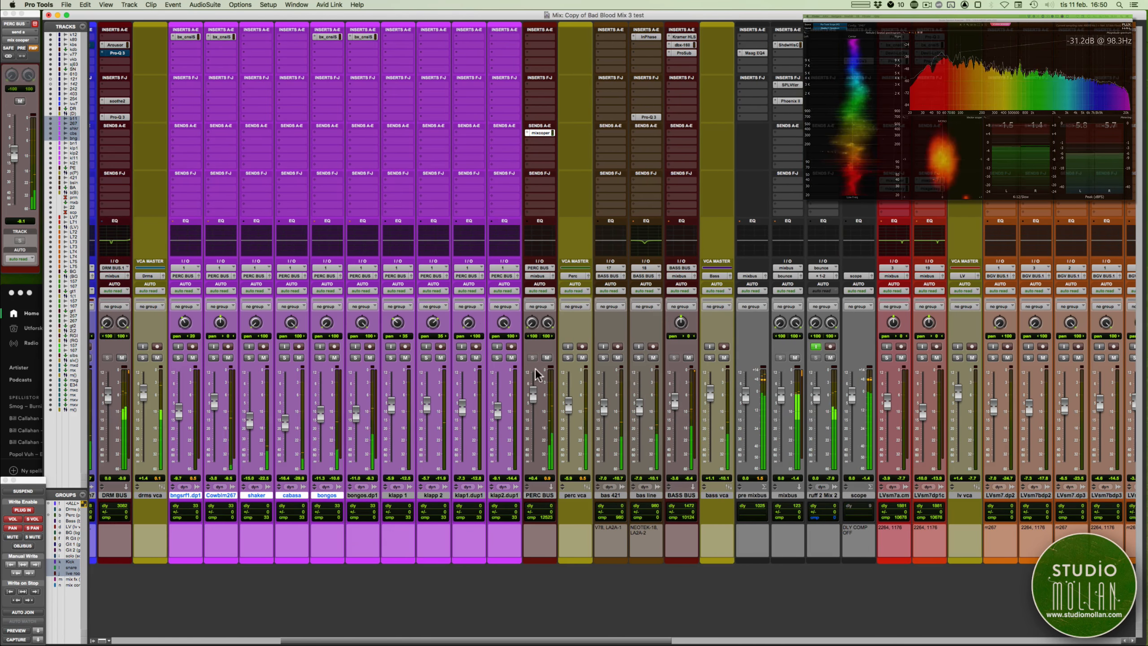
- Solo the perc vca again, mute the mix cooper send and remove it from PERC BUS
left_click(567, 357)
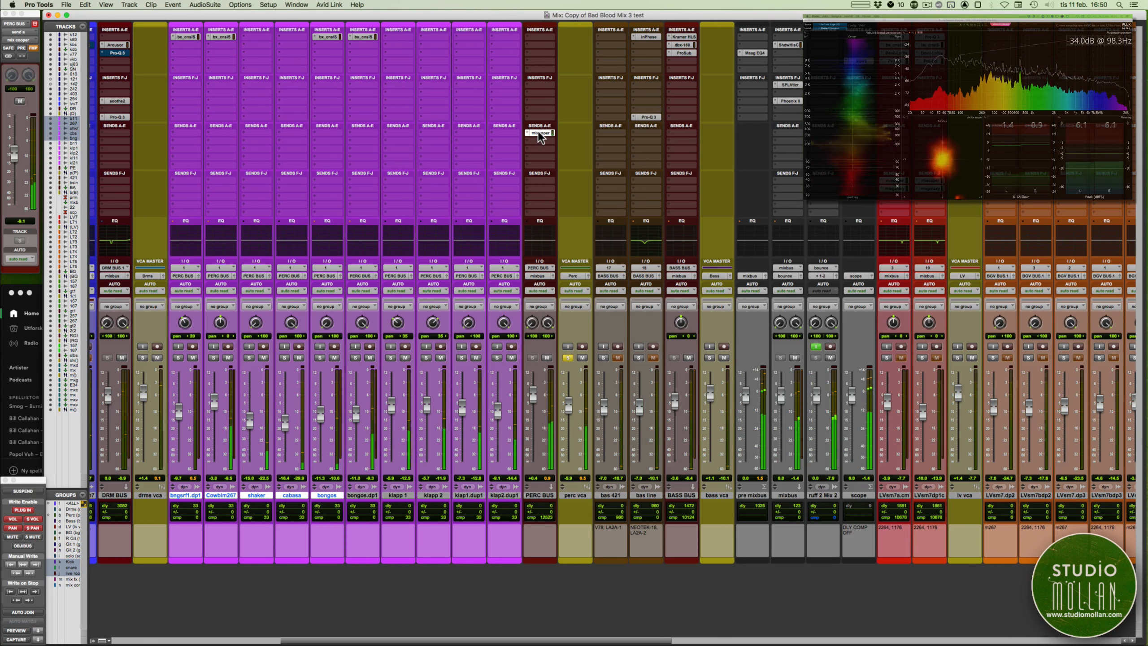
left_click(529, 133, "ctrl+super")
left_click(528, 132)
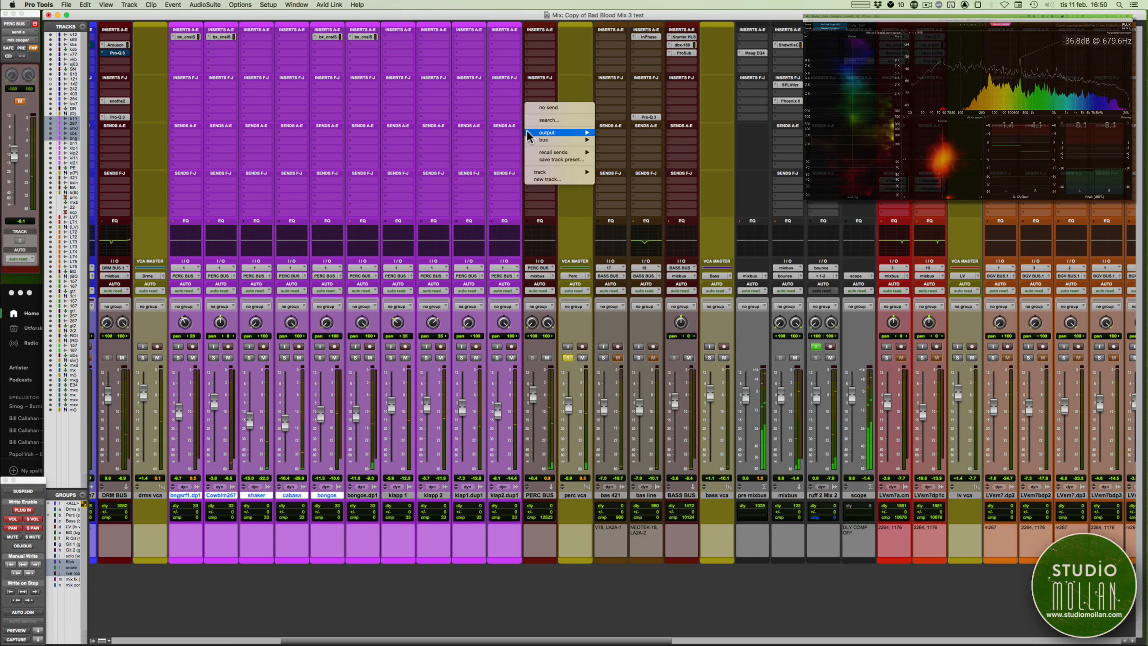
- Insert the stereo Aphex Vintage Exciter plug-in on PERC BUS and move its window clear of the bus inserts
left_click(529, 51)
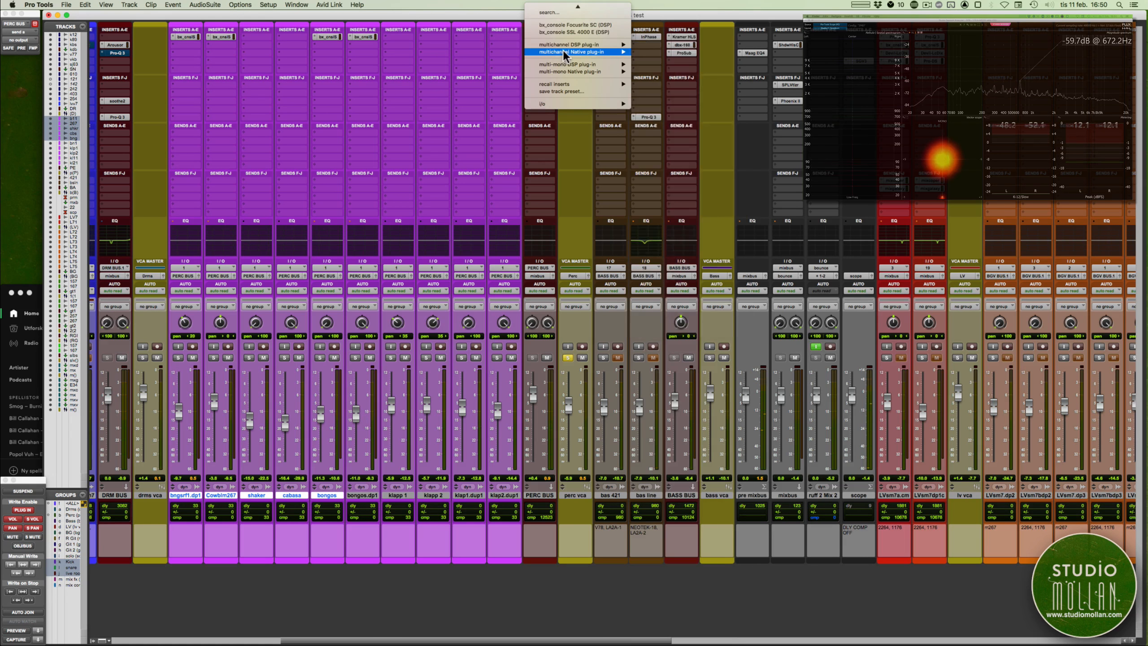
mouse_move(565, 52)
left_click(680, 9)
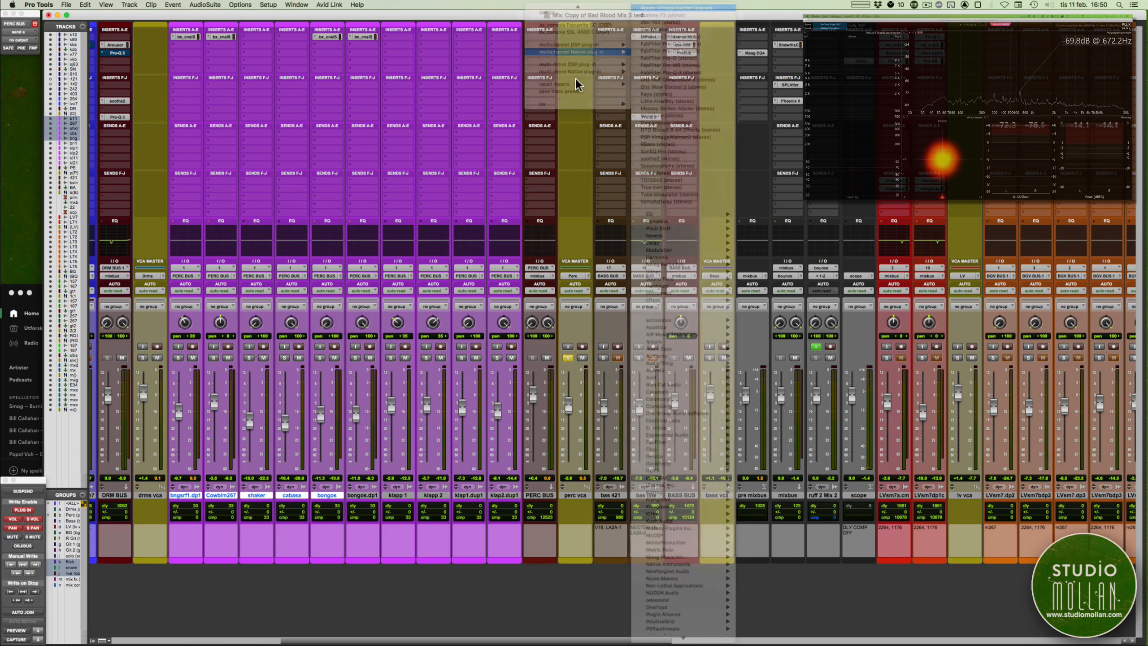
left_click_drag(389, 224, 349, 207)
- Adjust the Aphex exciter's AX MIX amount on PERC BUS while the soloed percussion plays
left_click_drag(384, 355, 384, 362)
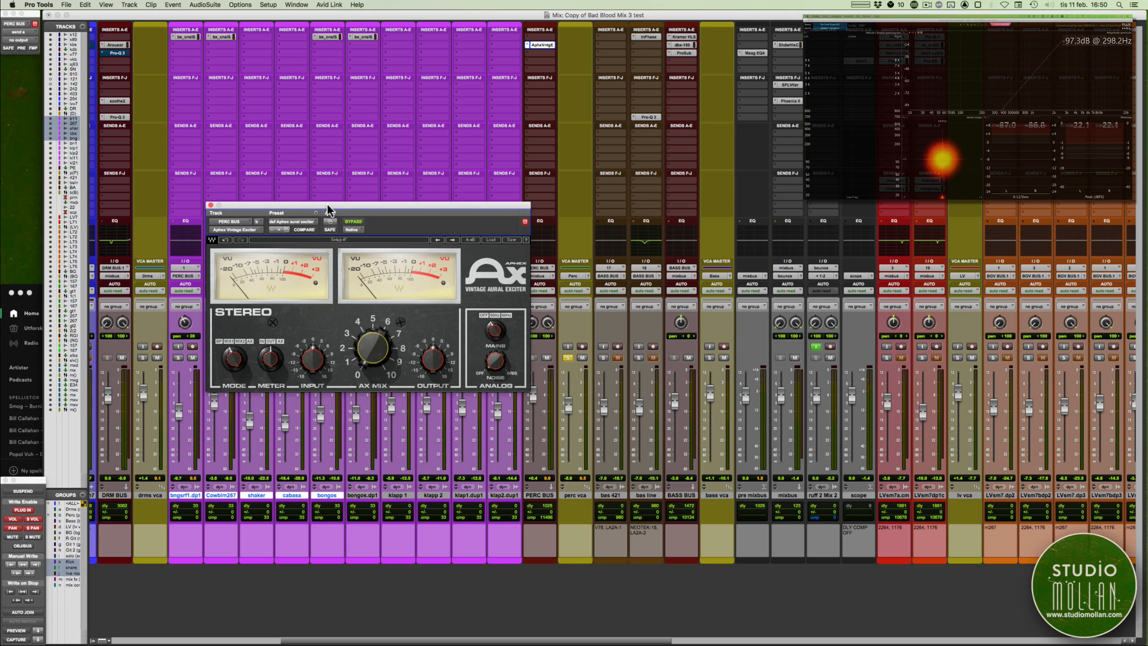
left_click_drag(328, 207, 325, 204)
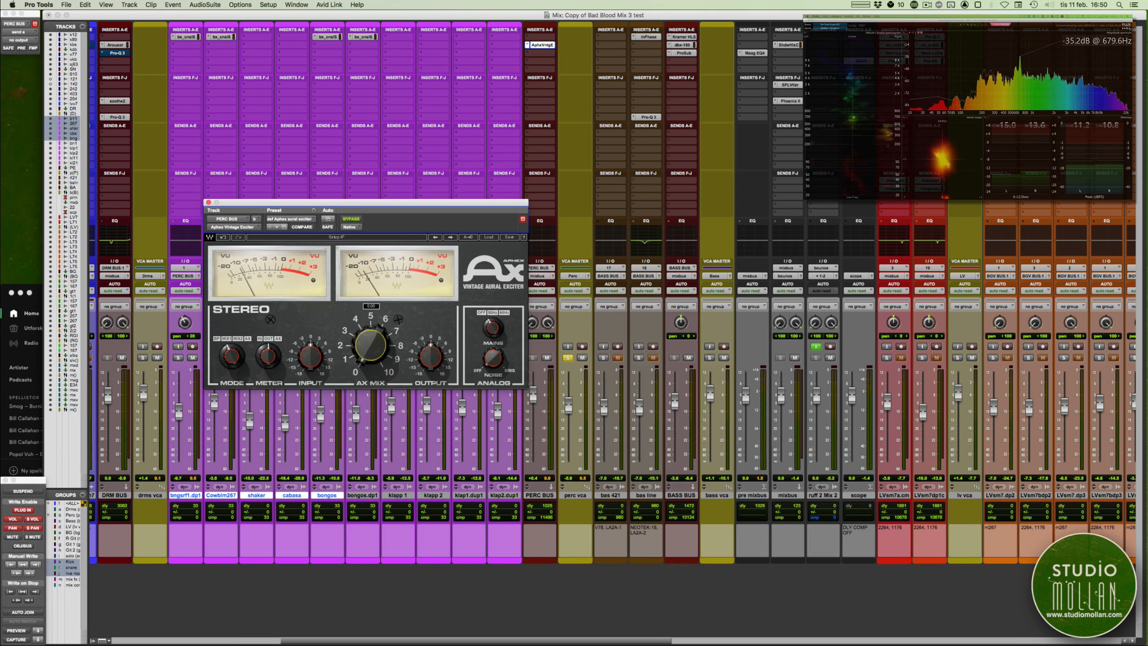
left_click_drag(366, 352, 364, 400)
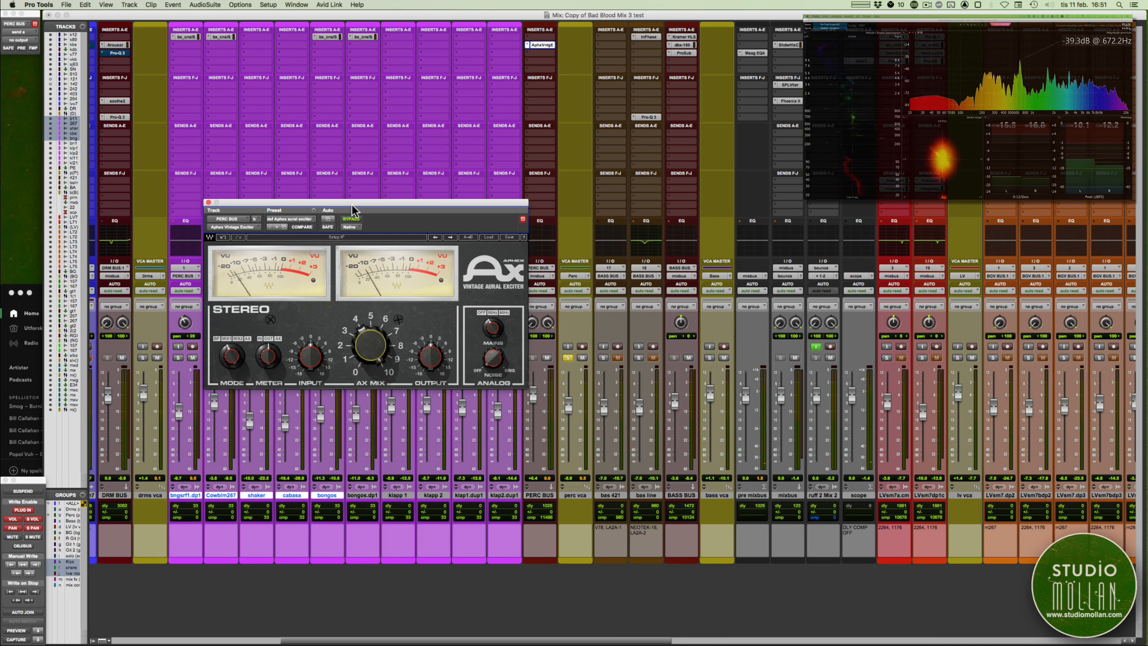
left_click_drag(365, 348, 365, 334)
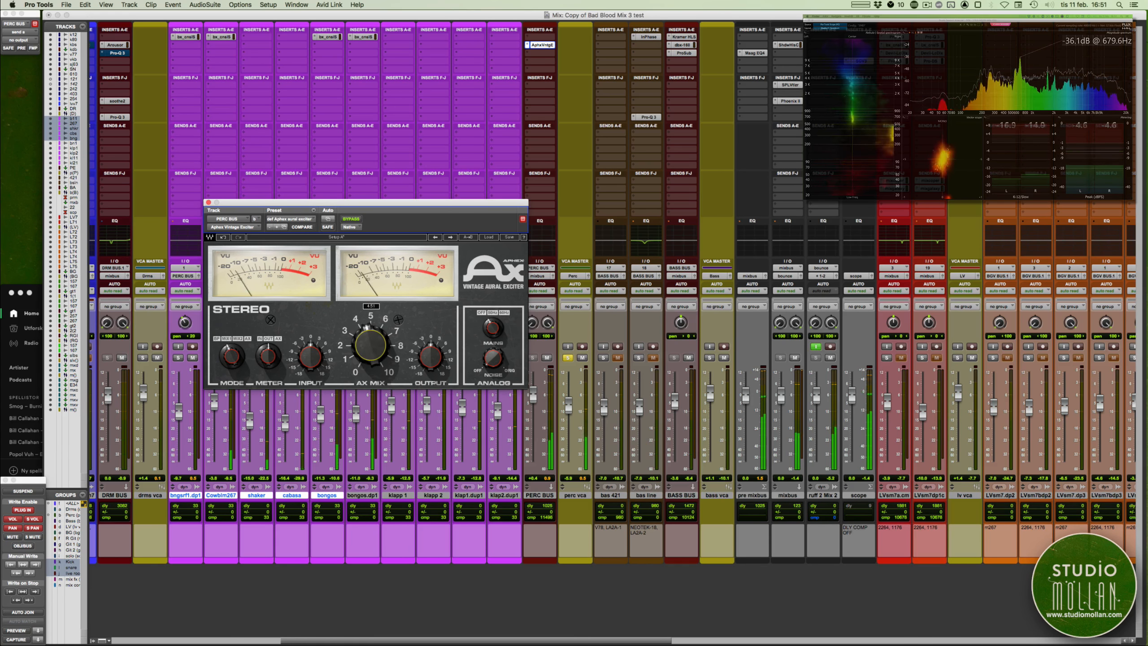
- Compare the soloed percussion with the Aphex exciter bypassed and active
left_click(350, 219)
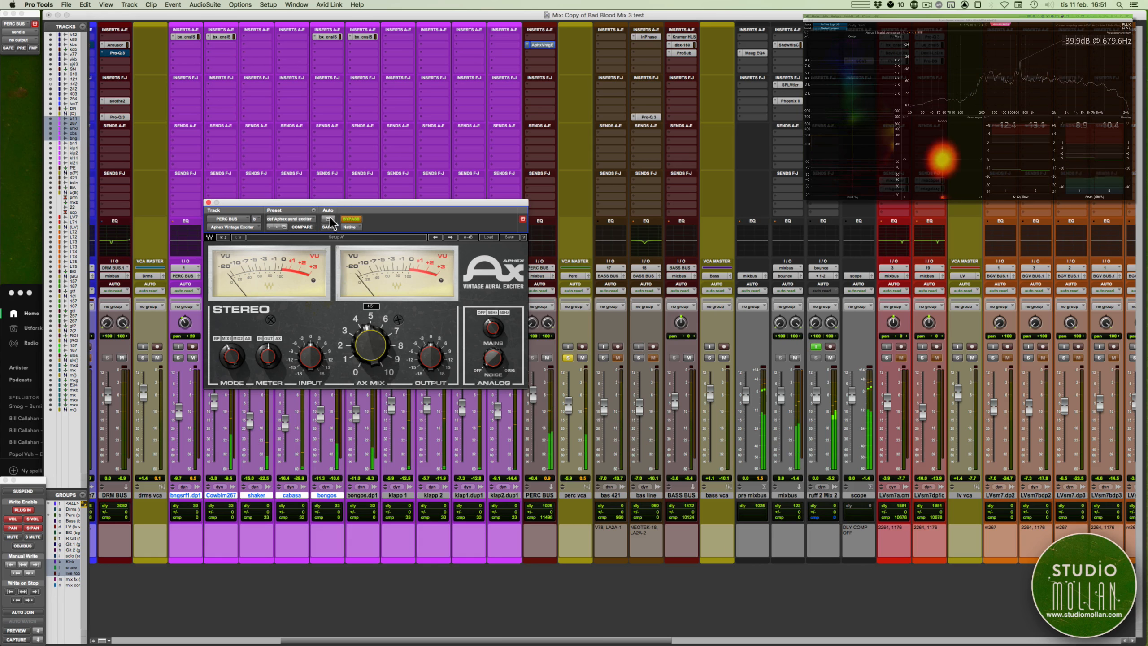
left_click(348, 219)
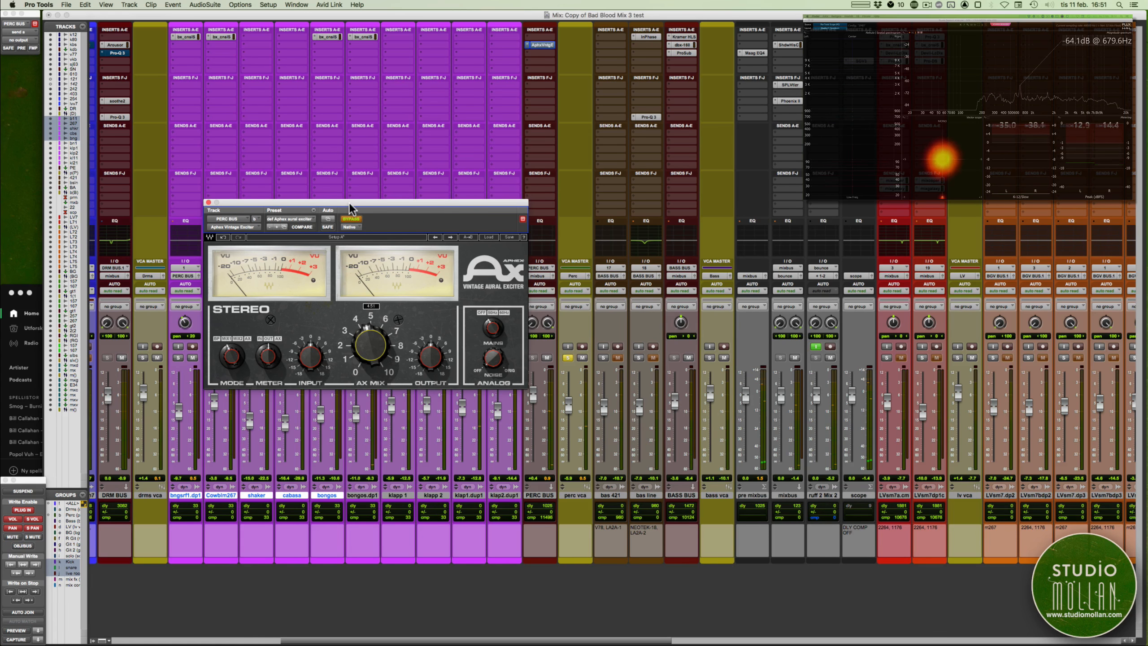
left_click_drag(348, 204, 339, 207)
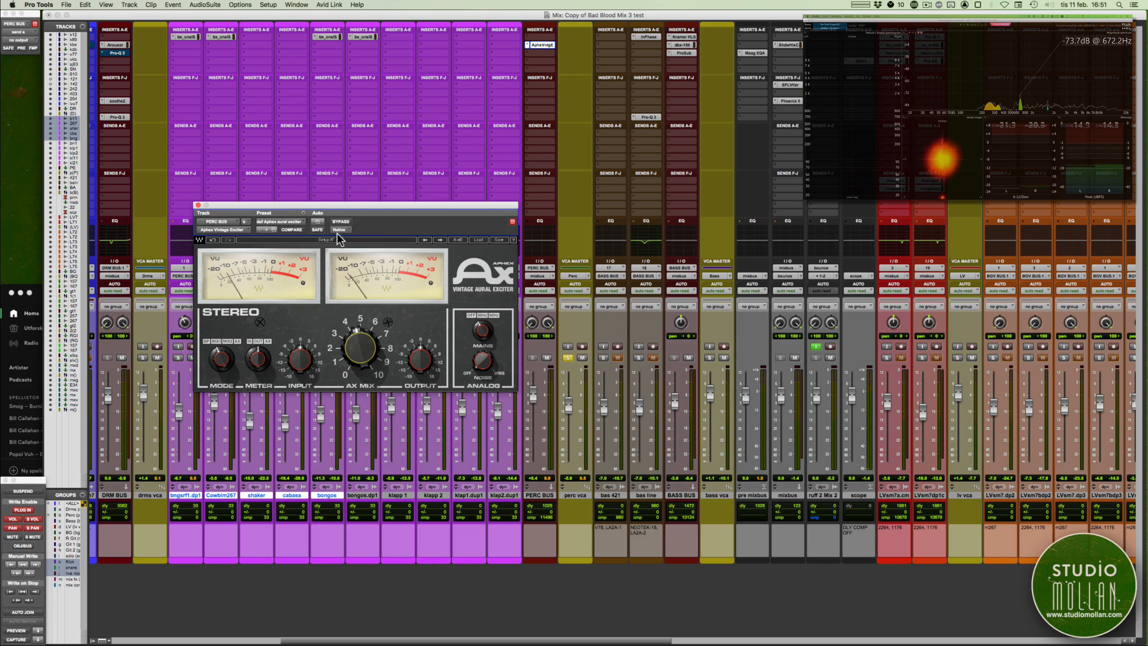
left_click(339, 222)
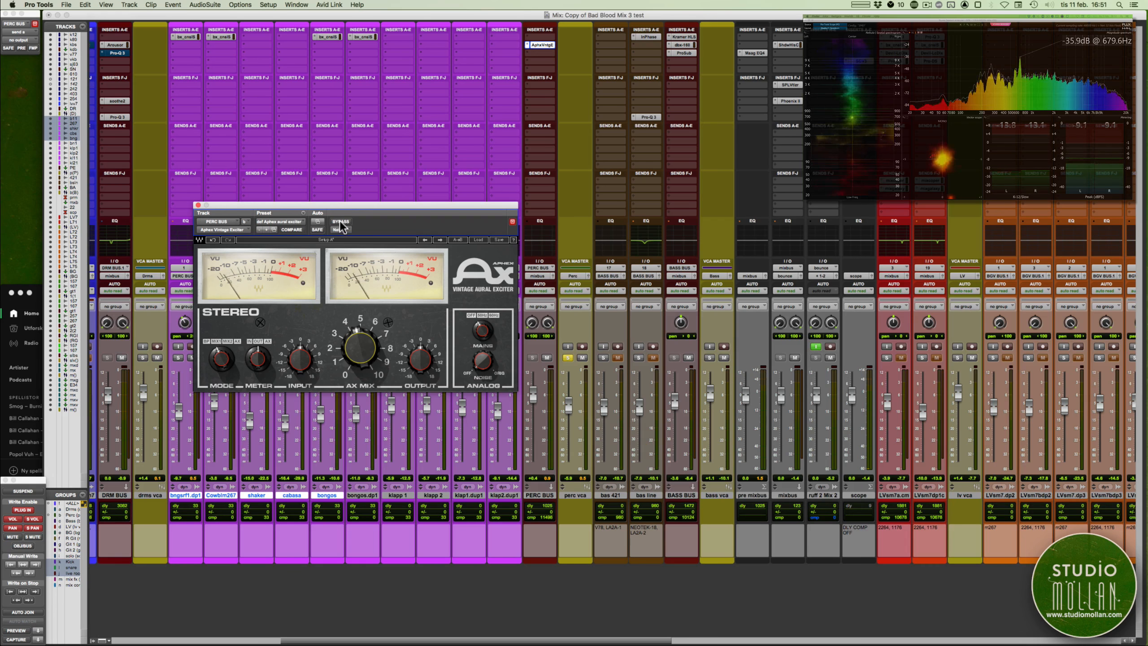
left_click(341, 222)
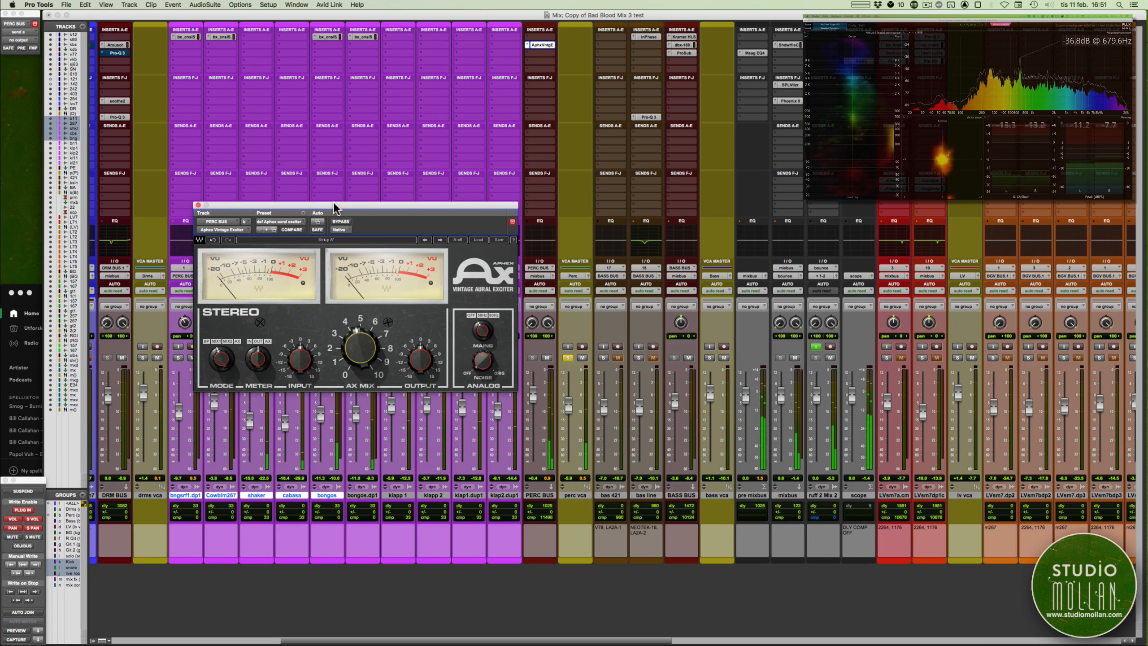
- Leave the Aphex exciter on PERC BUS bypassed and close its plug-in window
left_click_drag(333, 208, 324, 219)
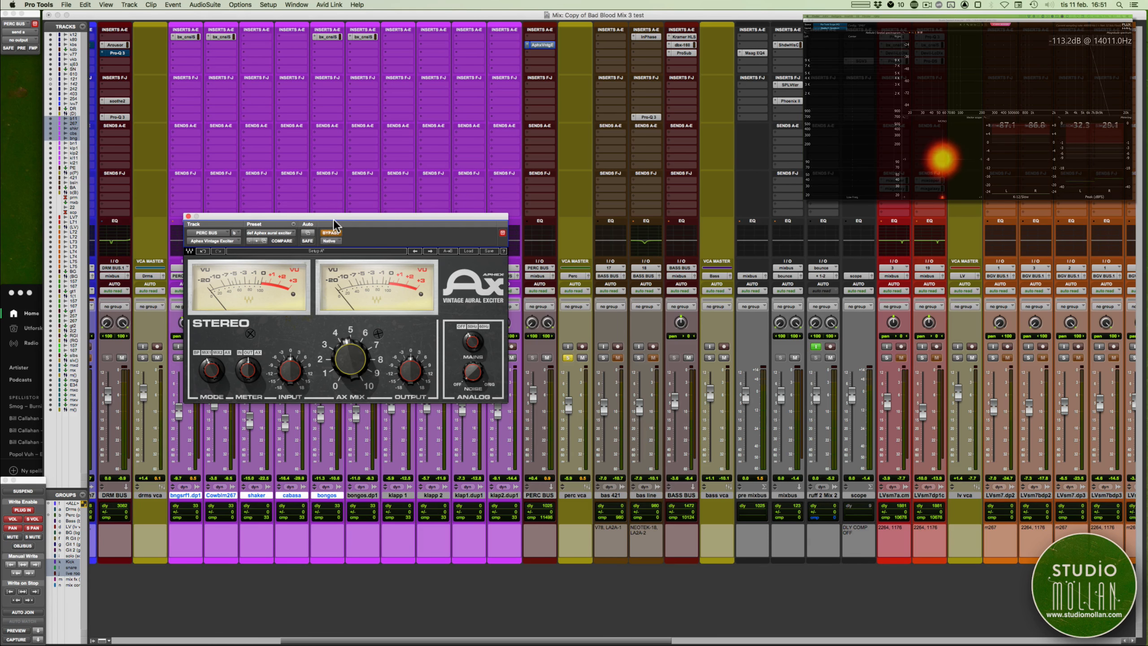
left_click(333, 231)
key("super+w")
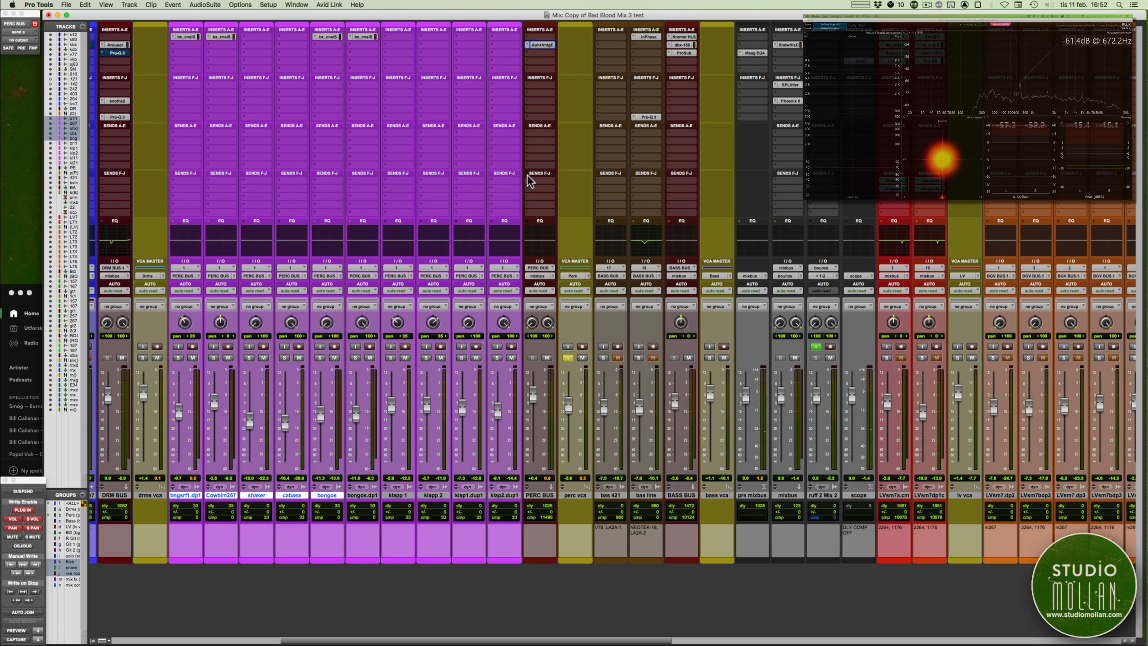
- Add a send from PERC BUS to the mix valh vint track and open that track's ValhallaVintageVerb
left_click(528, 131)
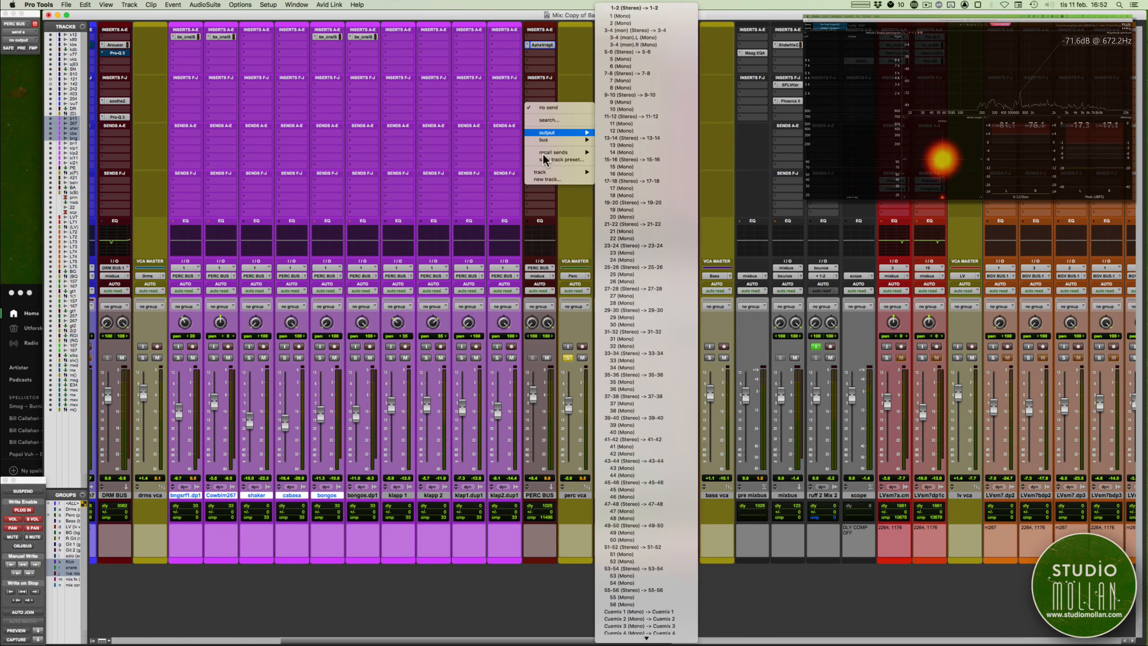
mouse_move(550, 173)
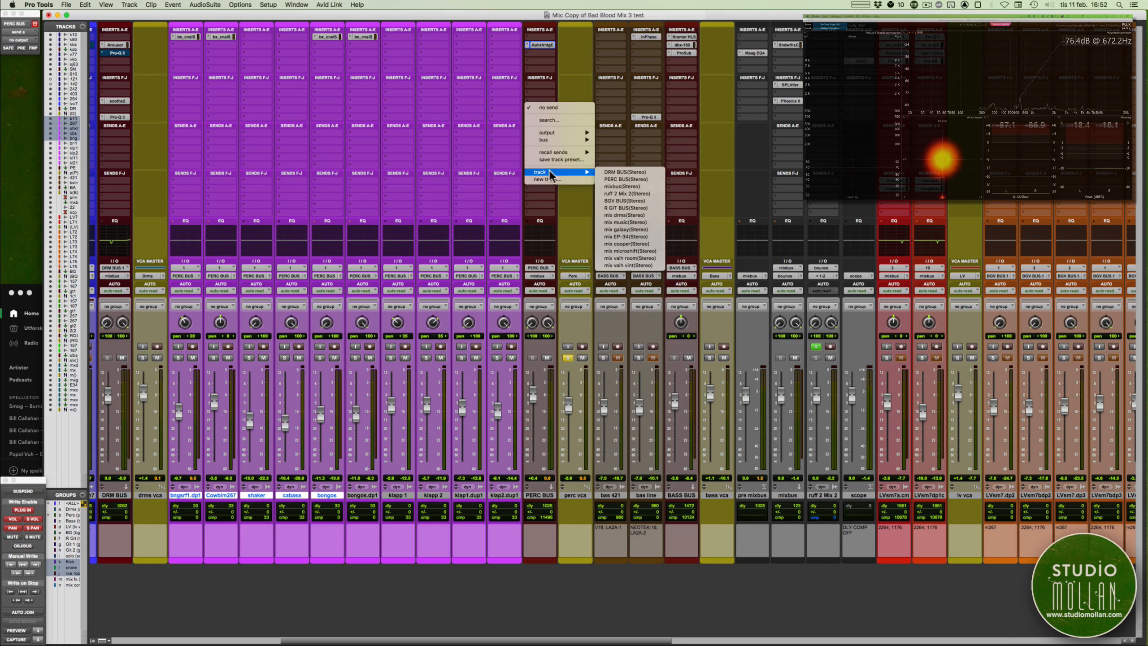
left_click(628, 265)
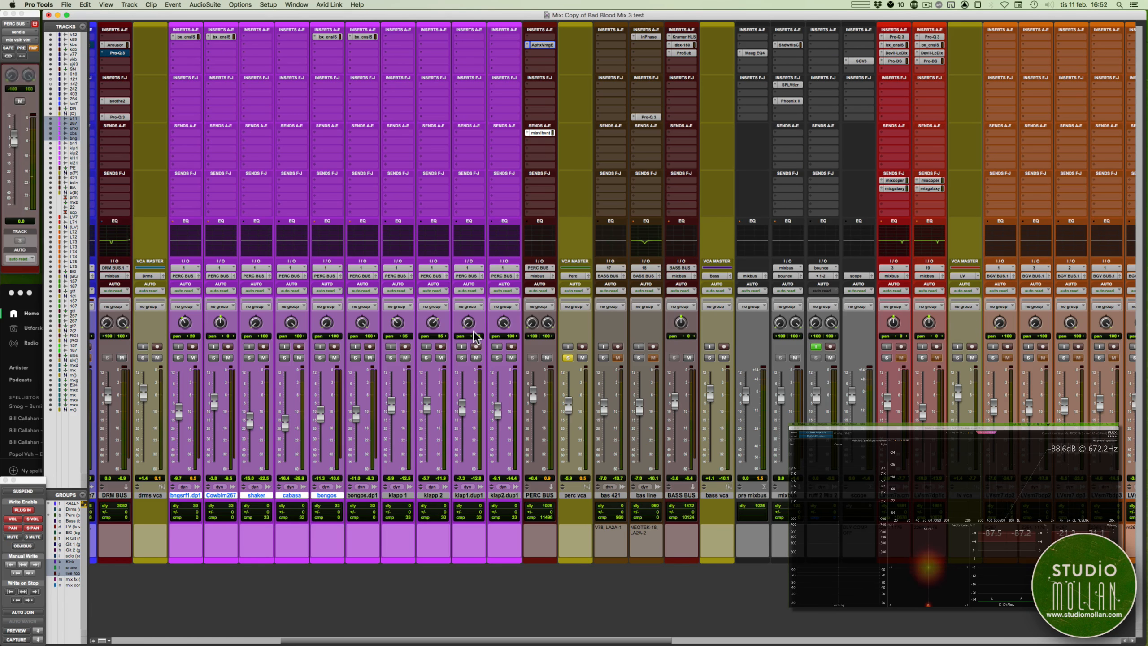
scroll(474, 331, "right", 10)
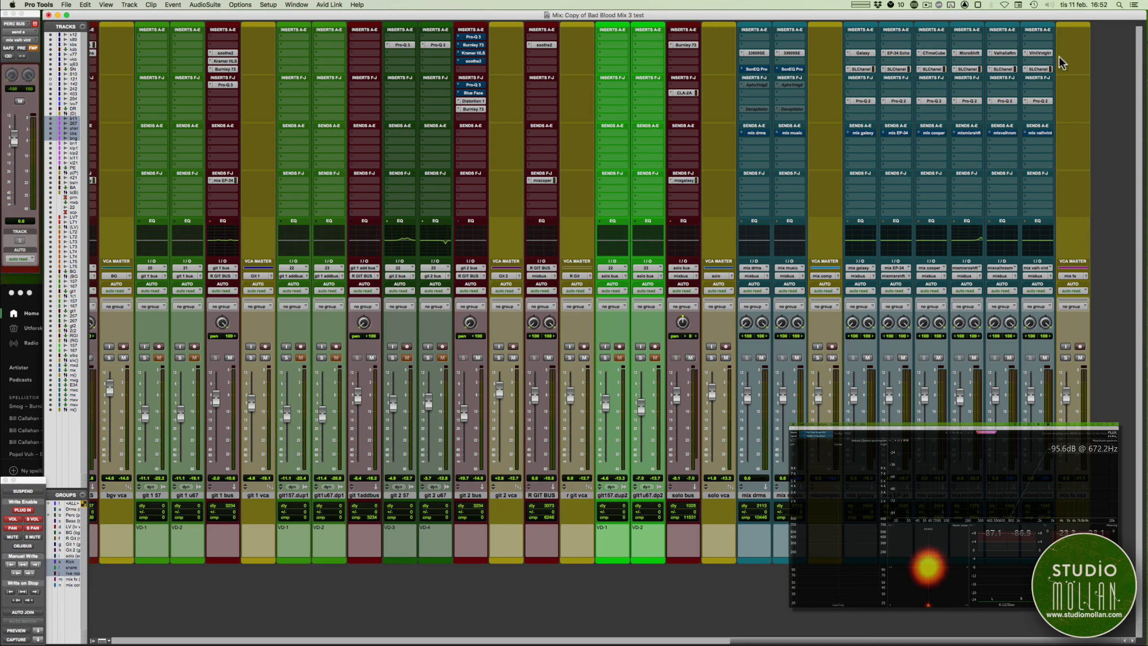
left_click(1040, 54)
scroll(346, 180, "left", 10)
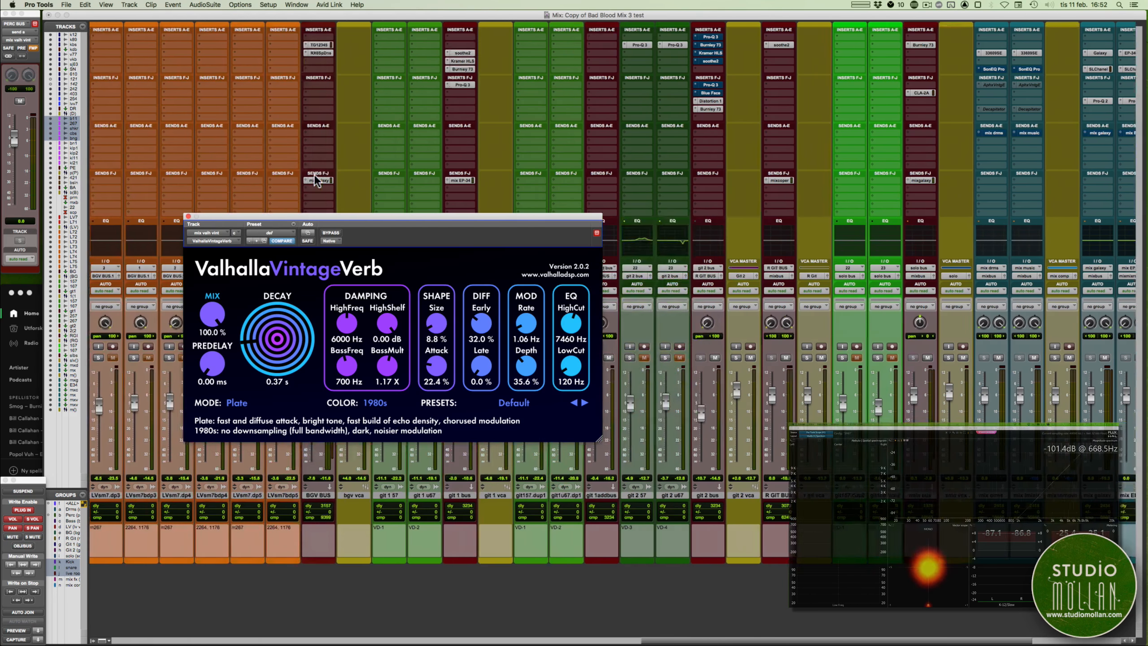
- Play the soloed percussion, trim the mix valh vint send to just below 0 dB and set the reverb's predelay to 18.90 ms
key("space")
mouse_move(15, 144)
left_mouse_down()
mouse_move(14, 129)
mouse_move(9, 222)
mouse_move(14, 141)
left_mouse_up()
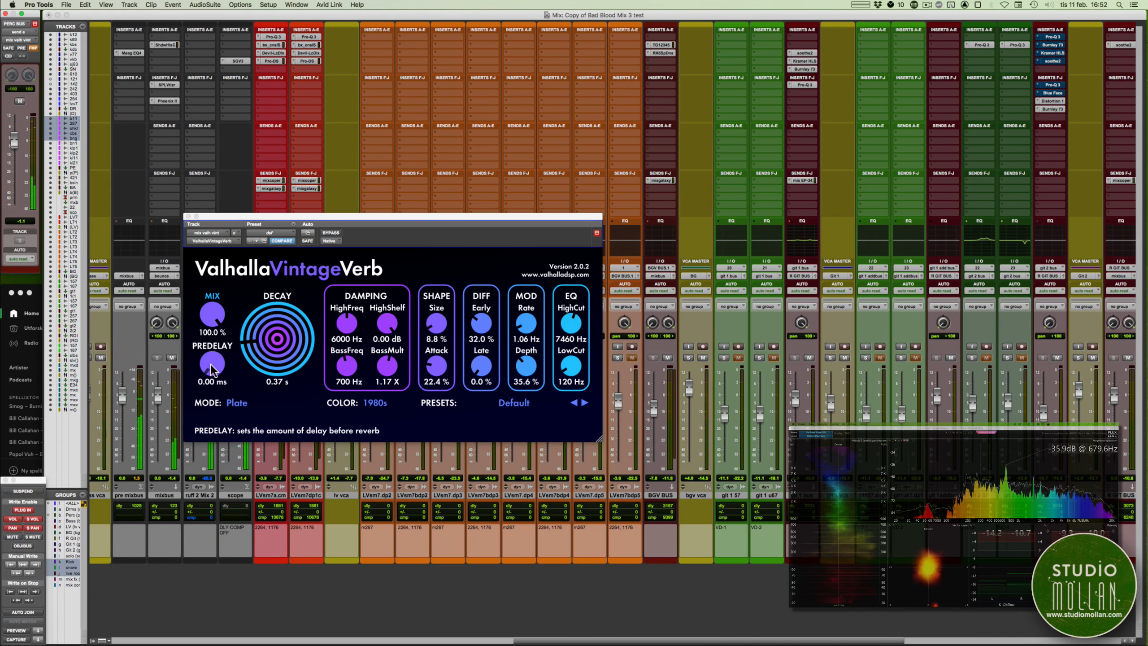
left_click_drag(212, 364, 214, 344)
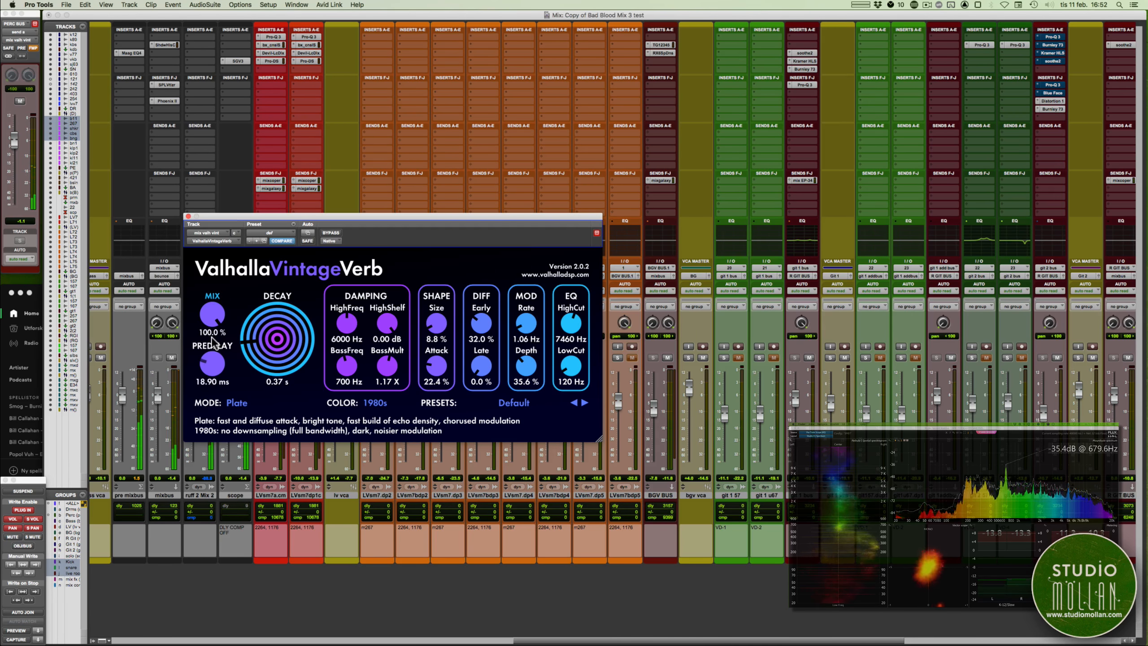
left_click_drag(14, 140, 14, 142)
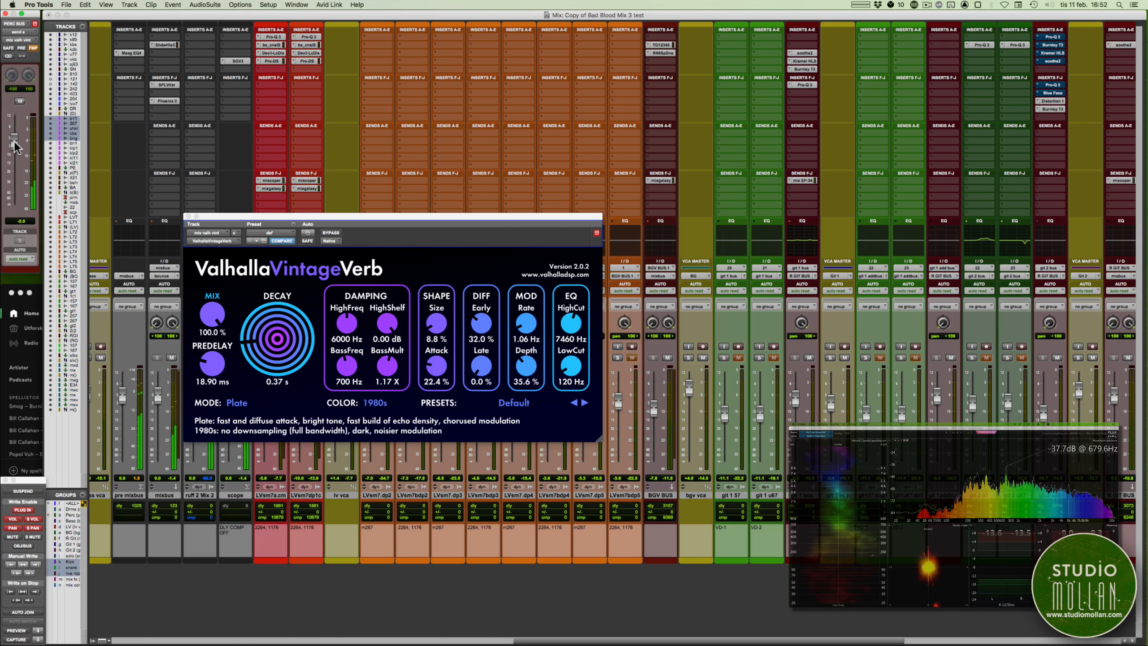
- Set the reverb's LowCut to 340 Hz and compare the percussion with the mix valh vint send muted and unmuted
left_click_drag(592, 368, 582, 348)
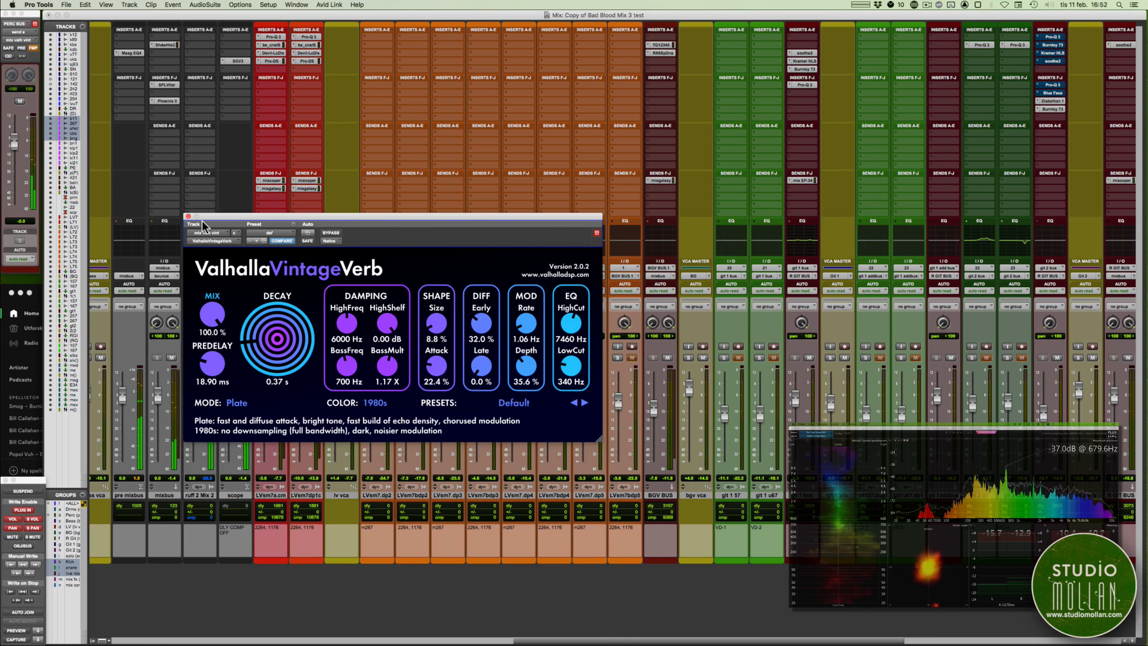
left_click(20, 102)
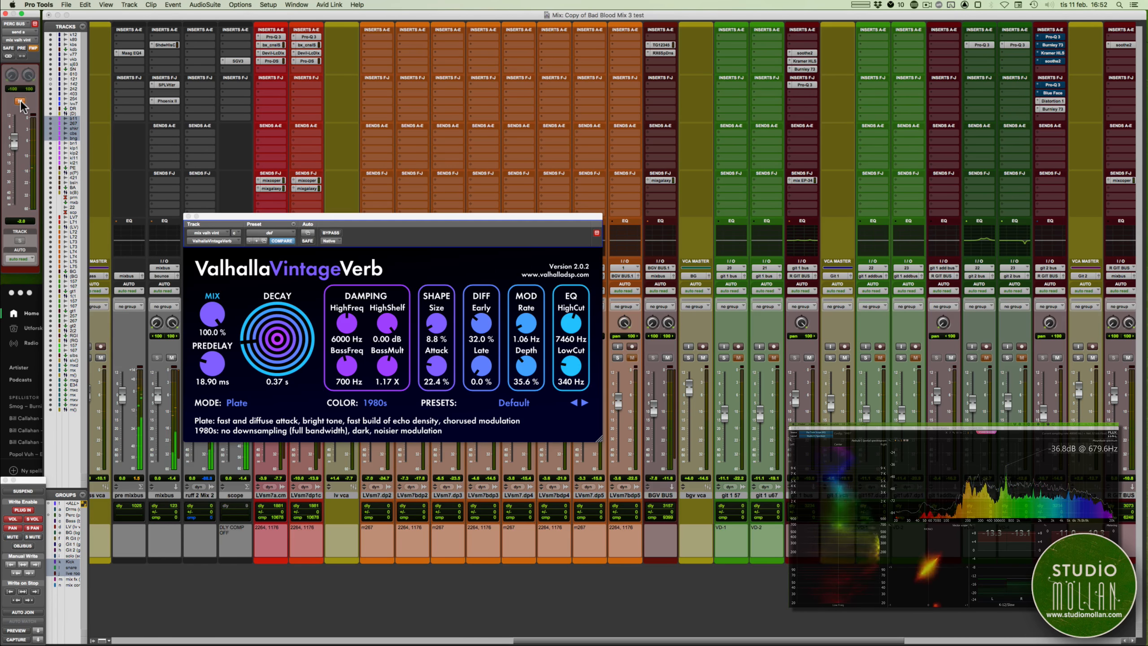
left_click(20, 102)
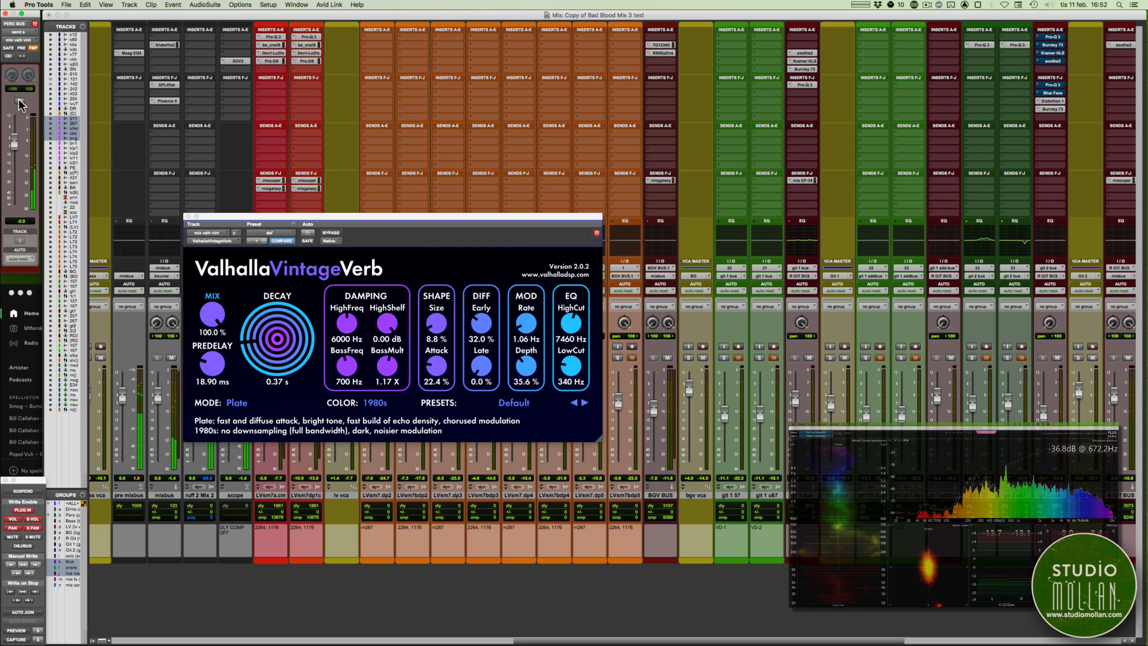
- Set ValhallaVintageVerb's HighCut to 9370 Hz and its predelay to 54.18 ms
left_click_drag(571, 327, 570, 323)
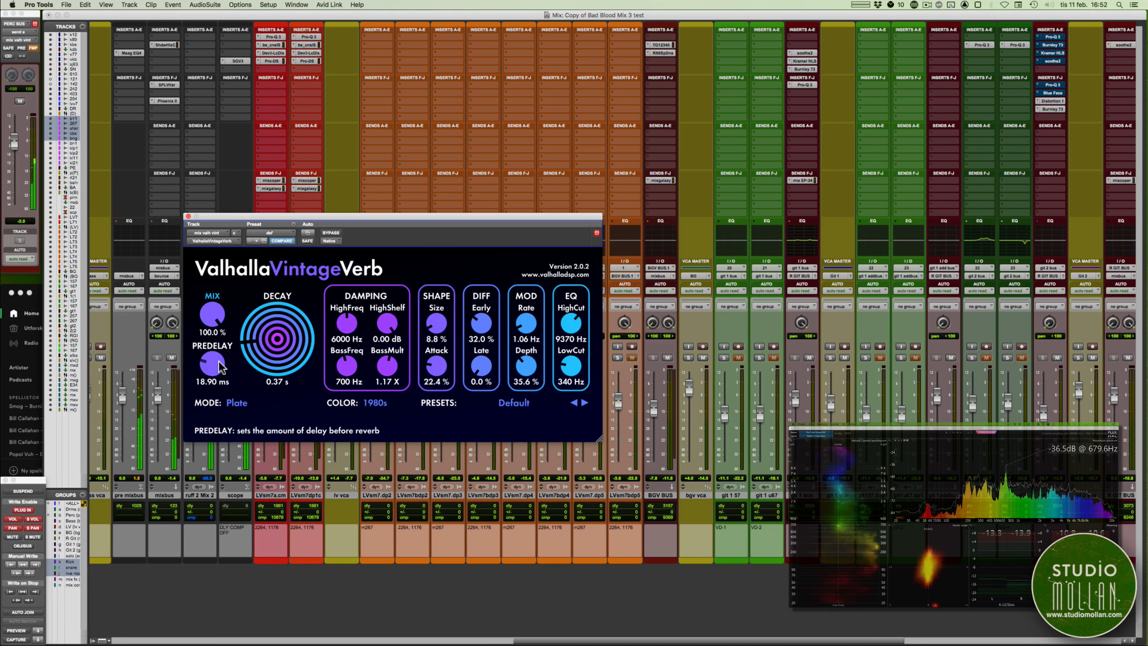
left_click_drag(221, 367, 227, 329)
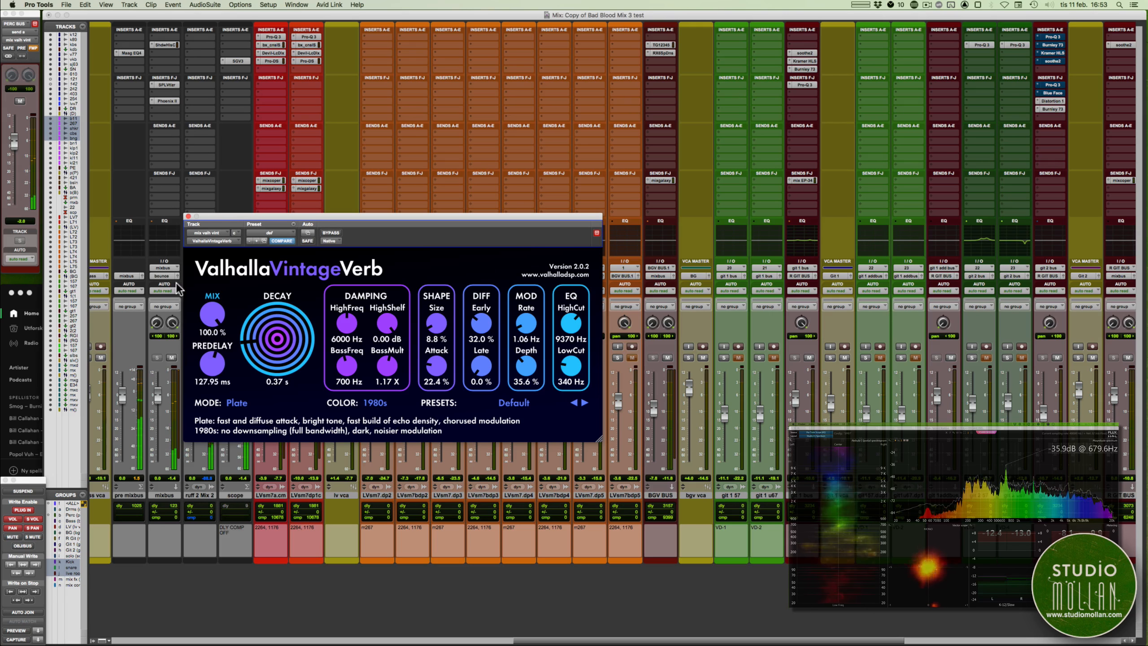
mouse_move(212, 364)
left_mouse_down()
mouse_move(211, 390)
mouse_move(212, 365)
left_mouse_up()
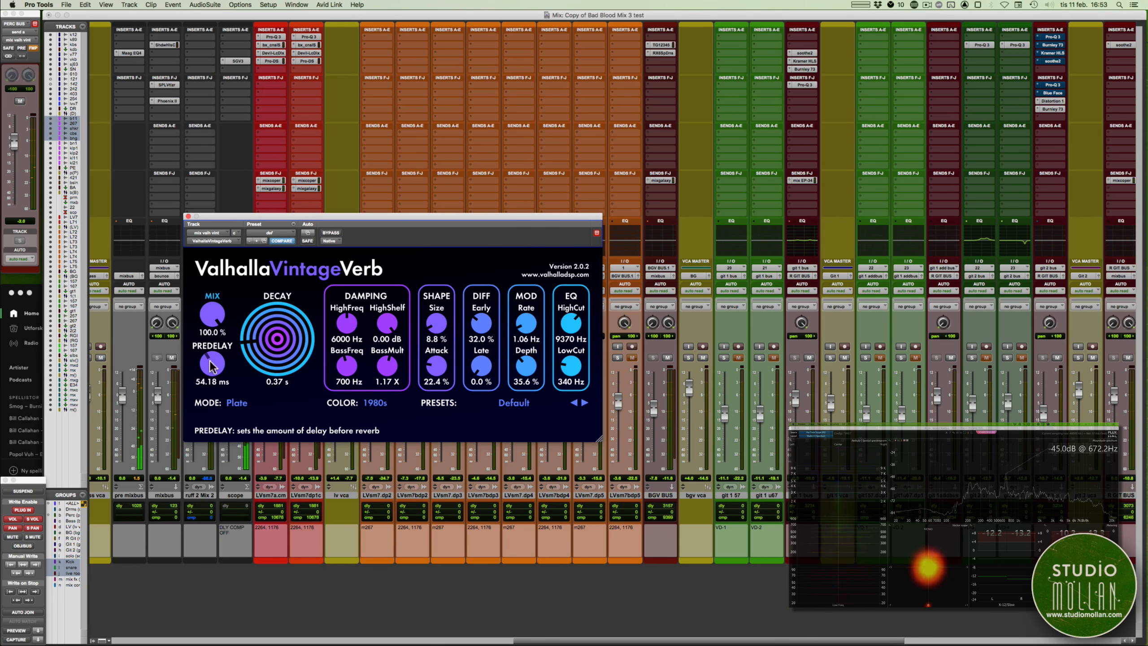
- Mute and unmute the mix valh vint send repeatedly to judge the adjusted reverb on the soloed percussion
left_click_drag(222, 217, 224, 217)
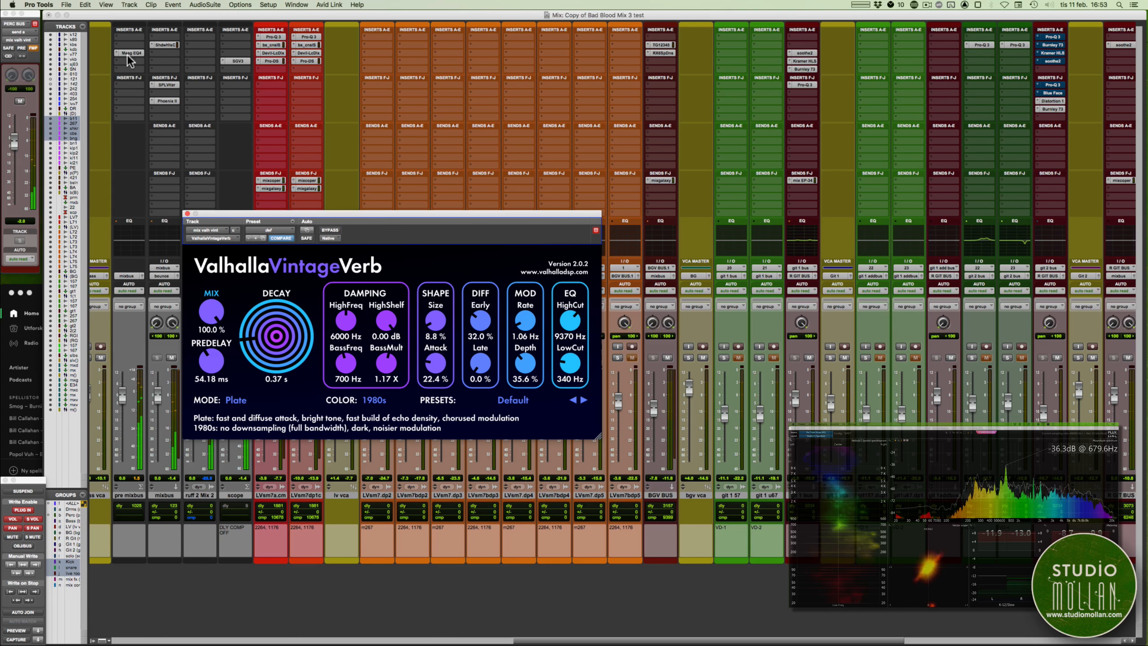
left_click(19, 102)
left_click(20, 102)
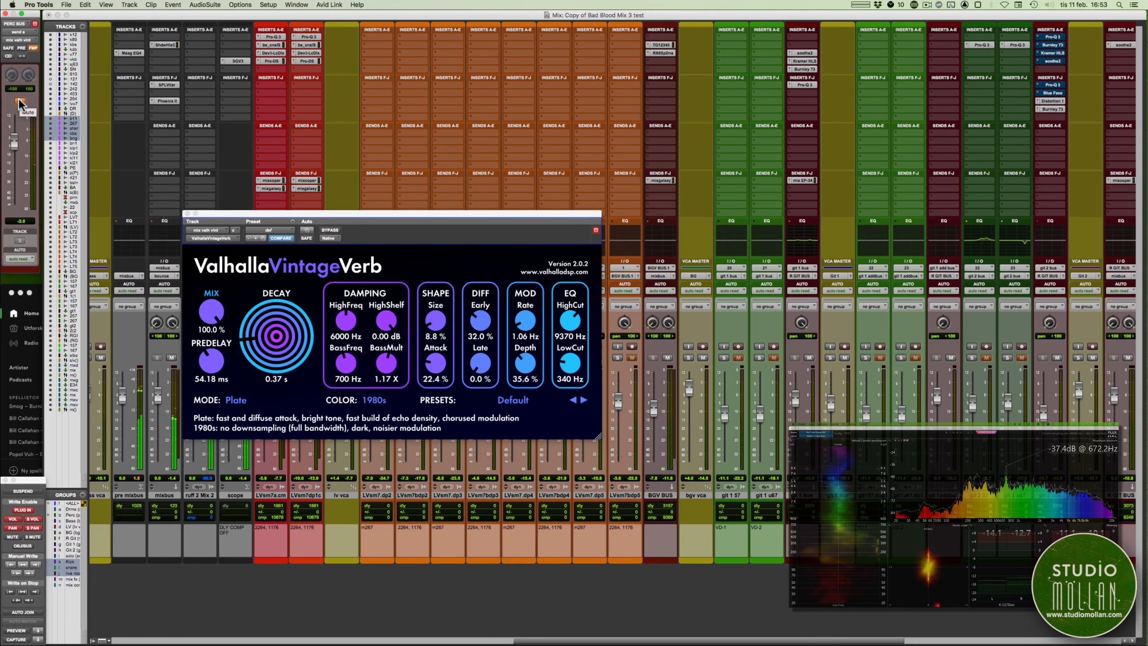
left_click(19, 102)
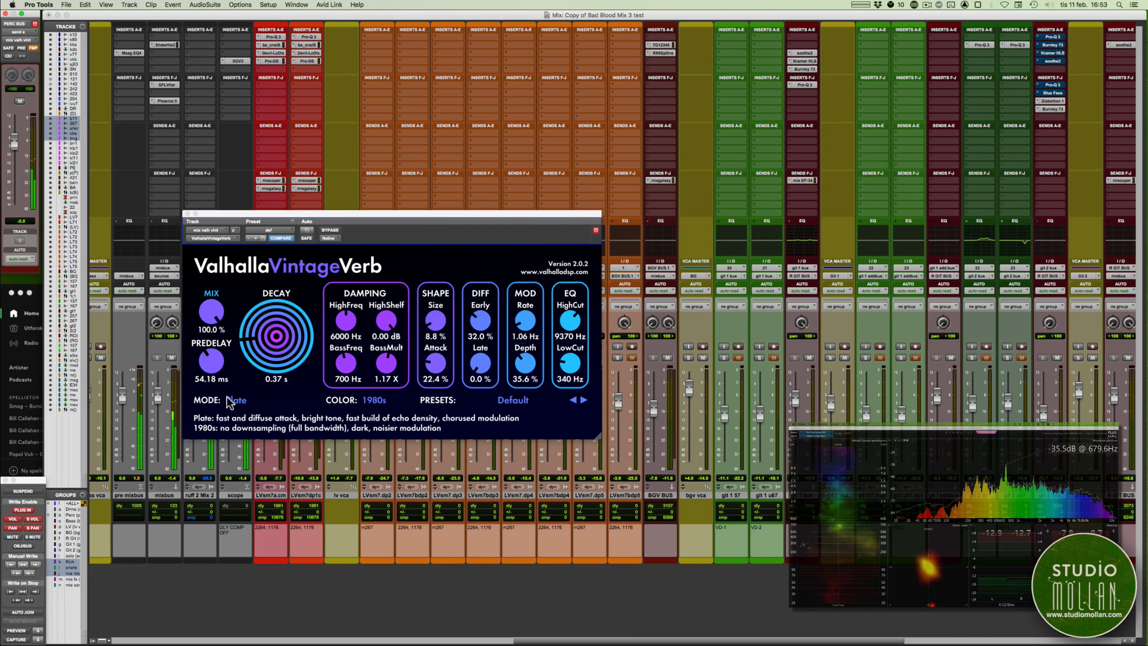
- Audition ValhallaVintageVerb's Bright Hall and Chamber modes on the percussion and settle on the Ambience mode
left_click(237, 406)
left_click(237, 405)
left_click(251, 424)
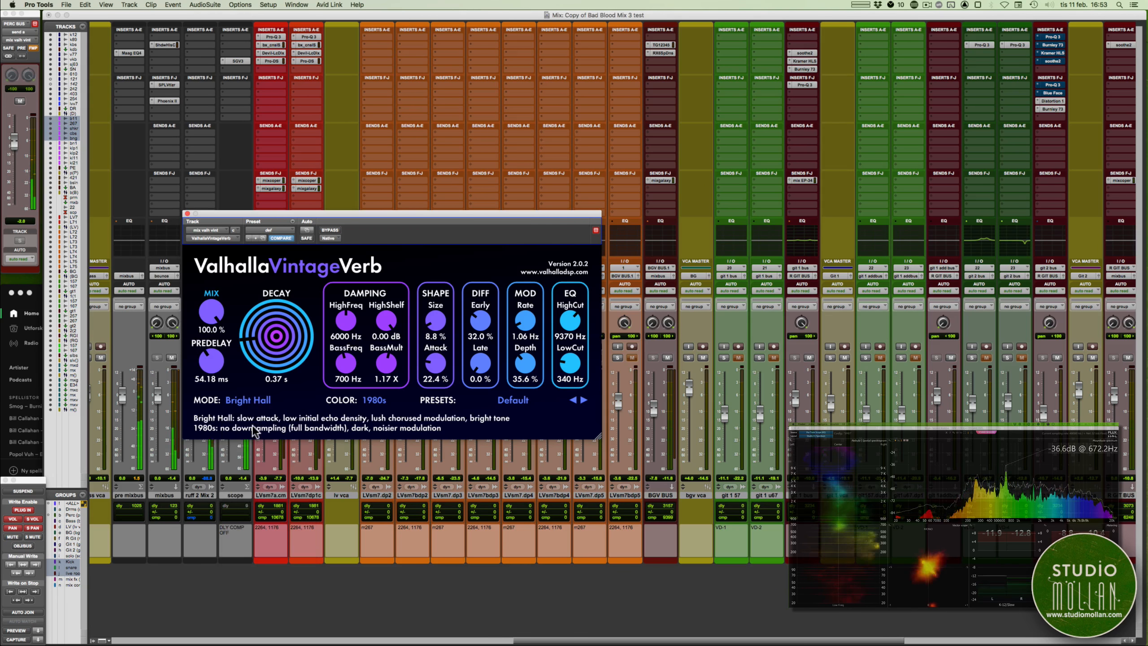
left_click(242, 402)
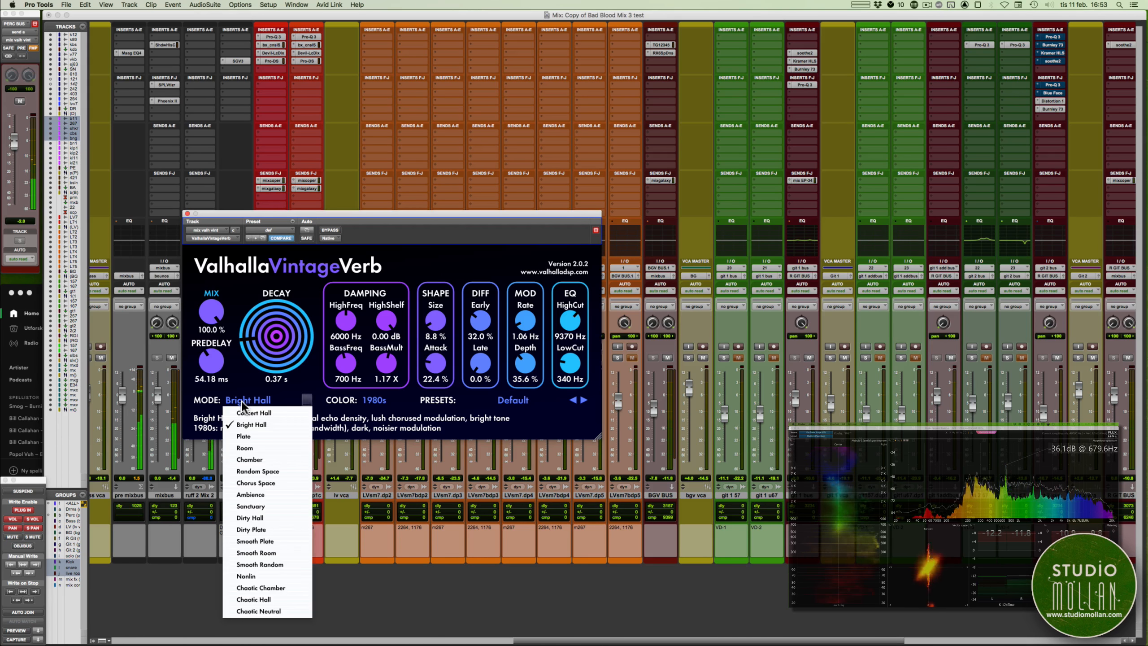
left_click(255, 458)
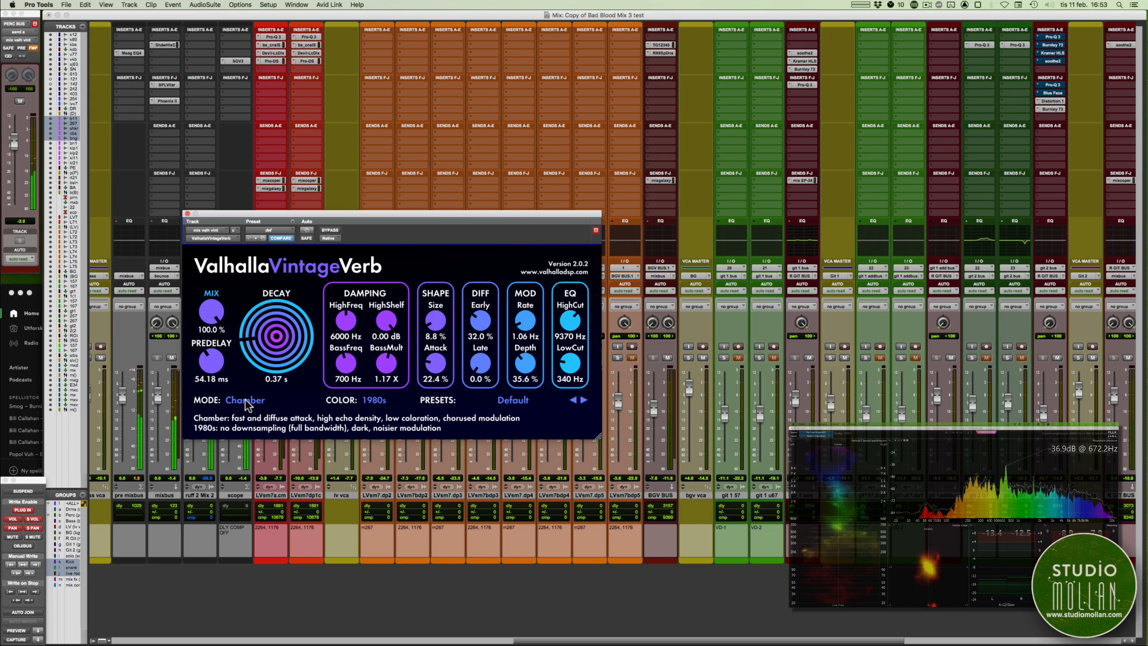
left_click(247, 402)
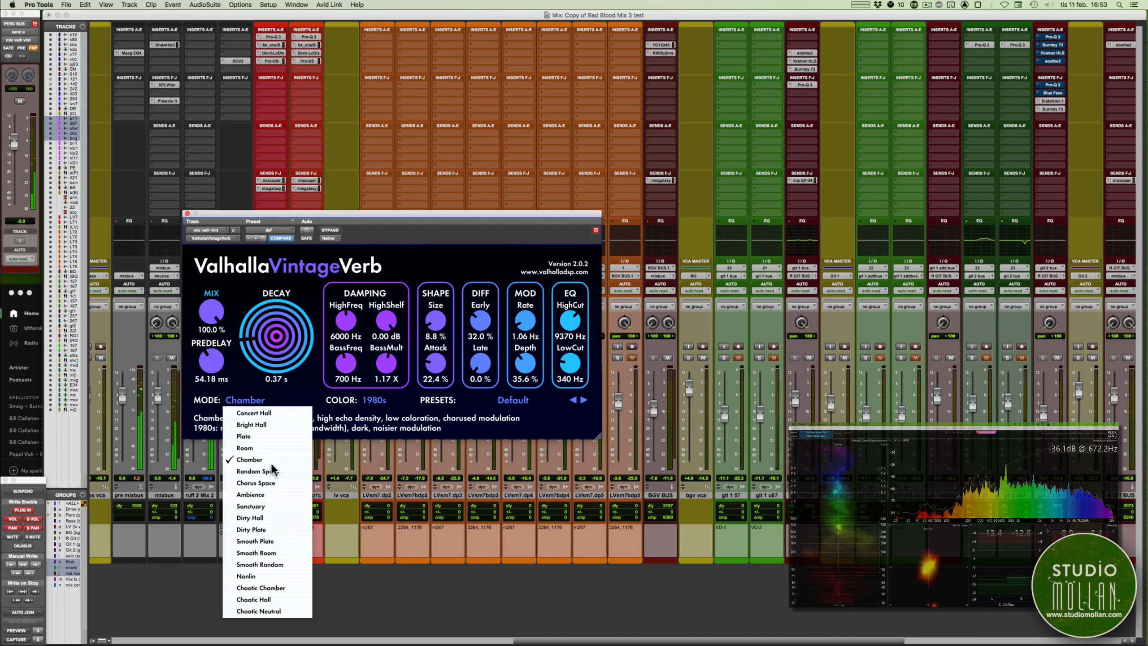
left_click(265, 493)
left_click(244, 400)
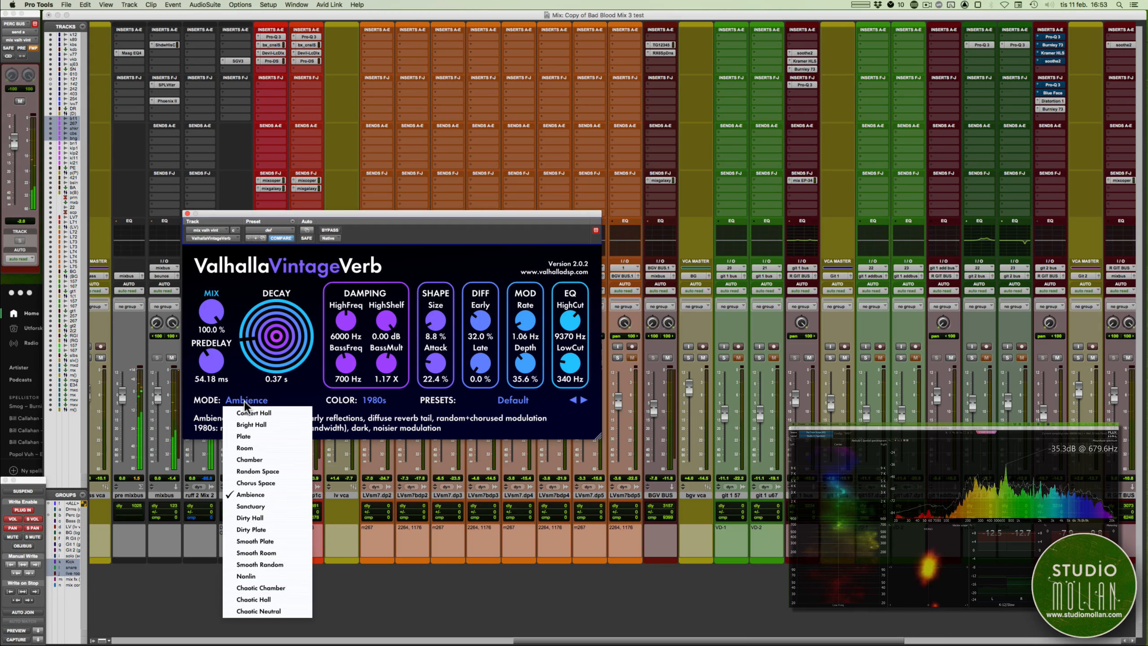
left_click(236, 375)
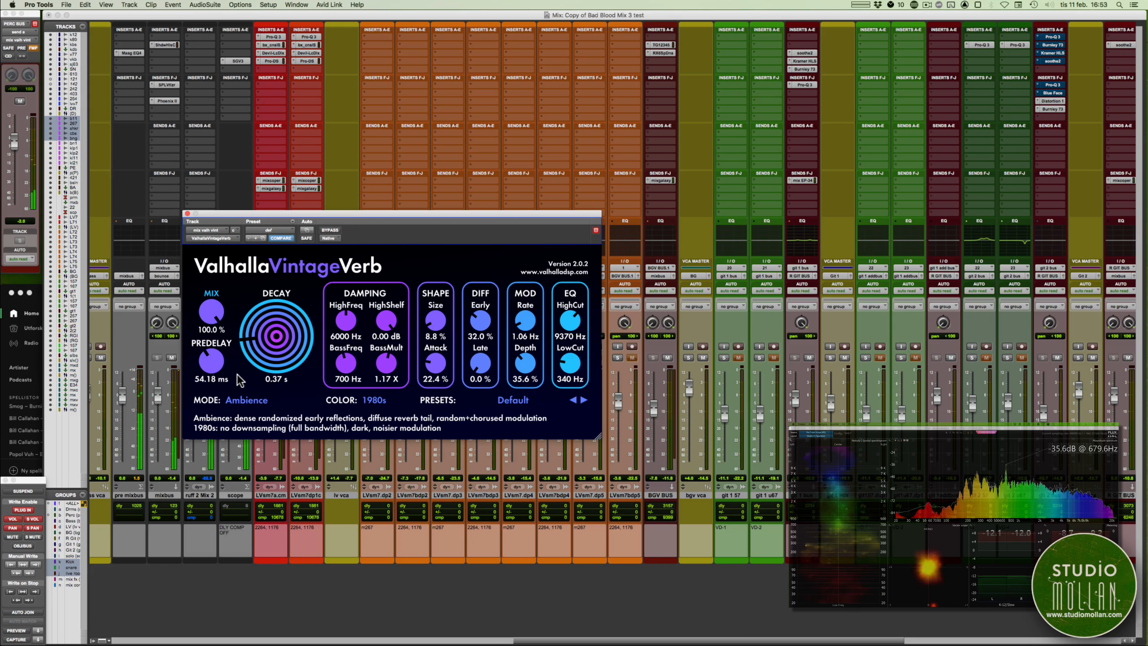
- Lower the PERC BUS send to mix valh vint to about -4.3 dB and return from the soloed percussion to the full mix
left_click(330, 230)
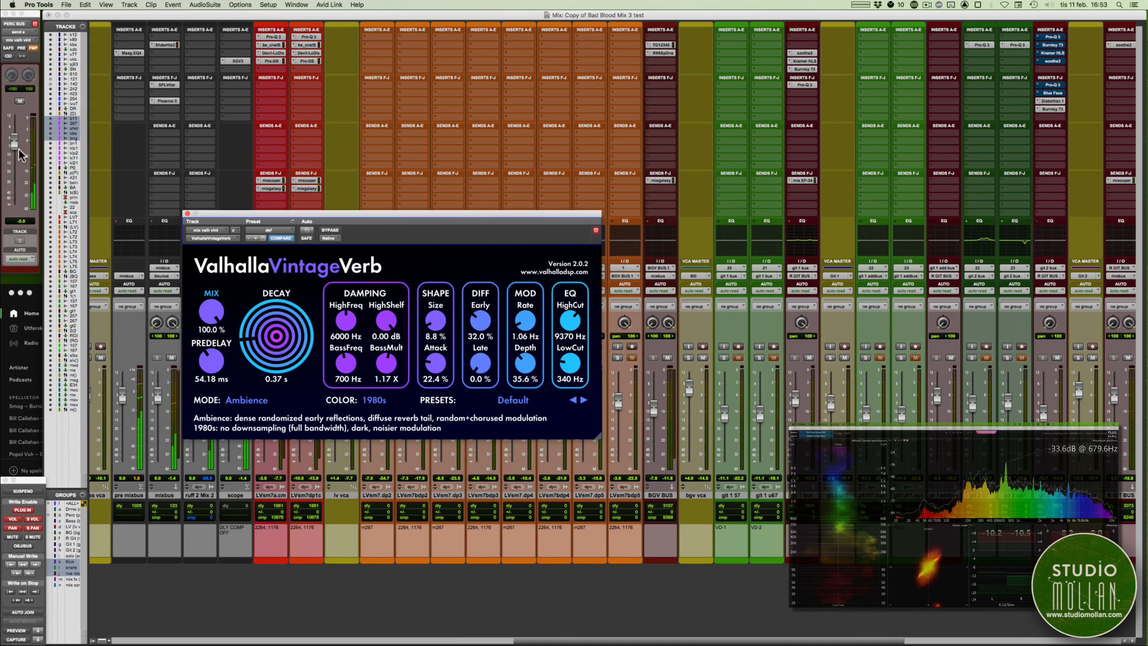
left_click_drag(14, 143, 14, 147)
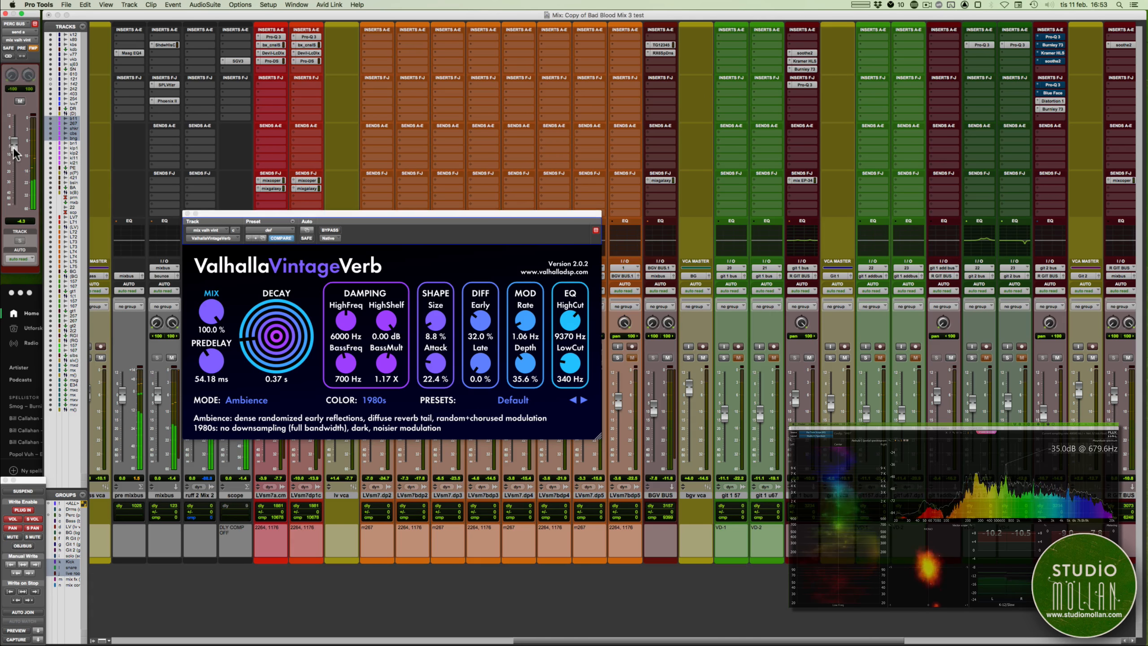
left_click(188, 213)
scroll(206, 375, "left", 2)
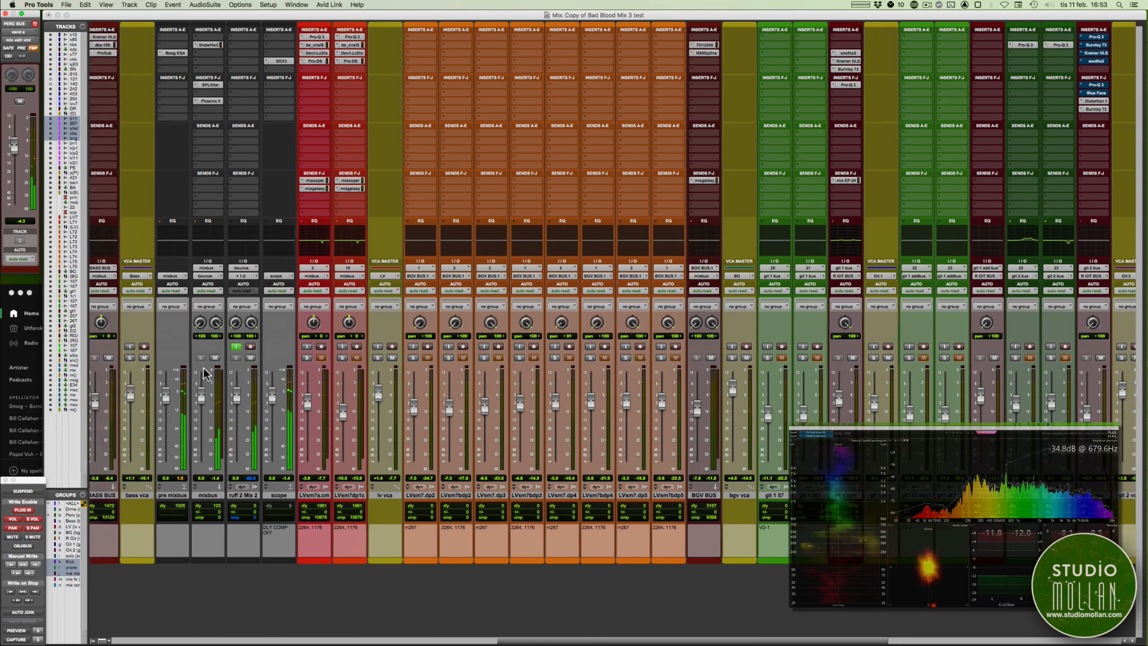
scroll(206, 374, "left", 6)
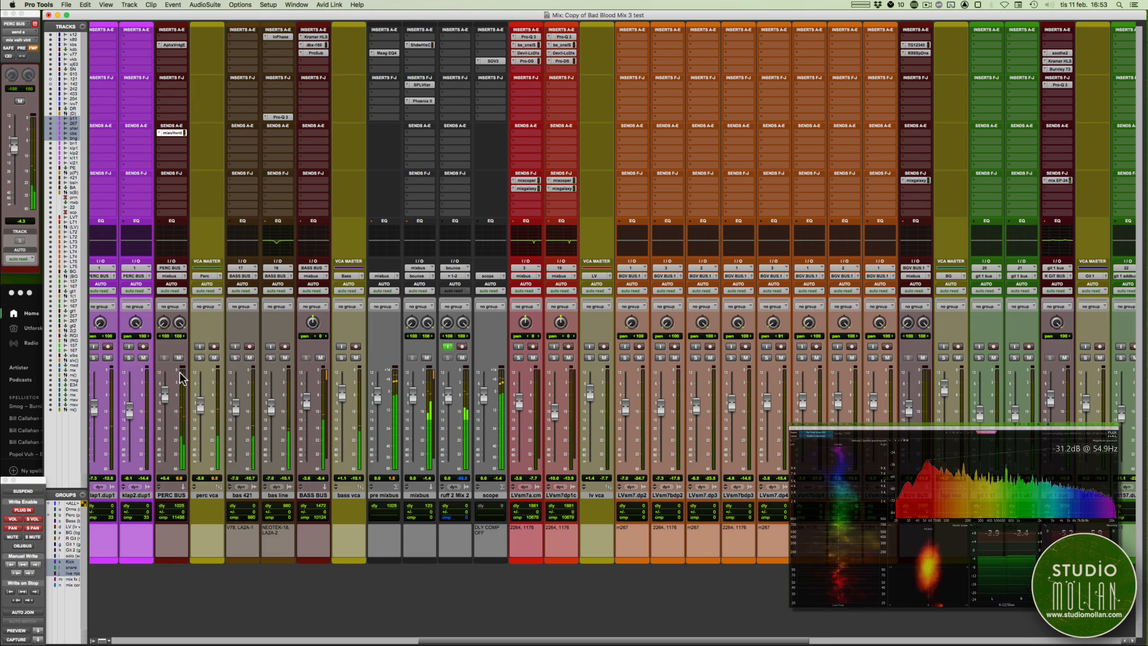
scroll(171, 372, "left", 5)
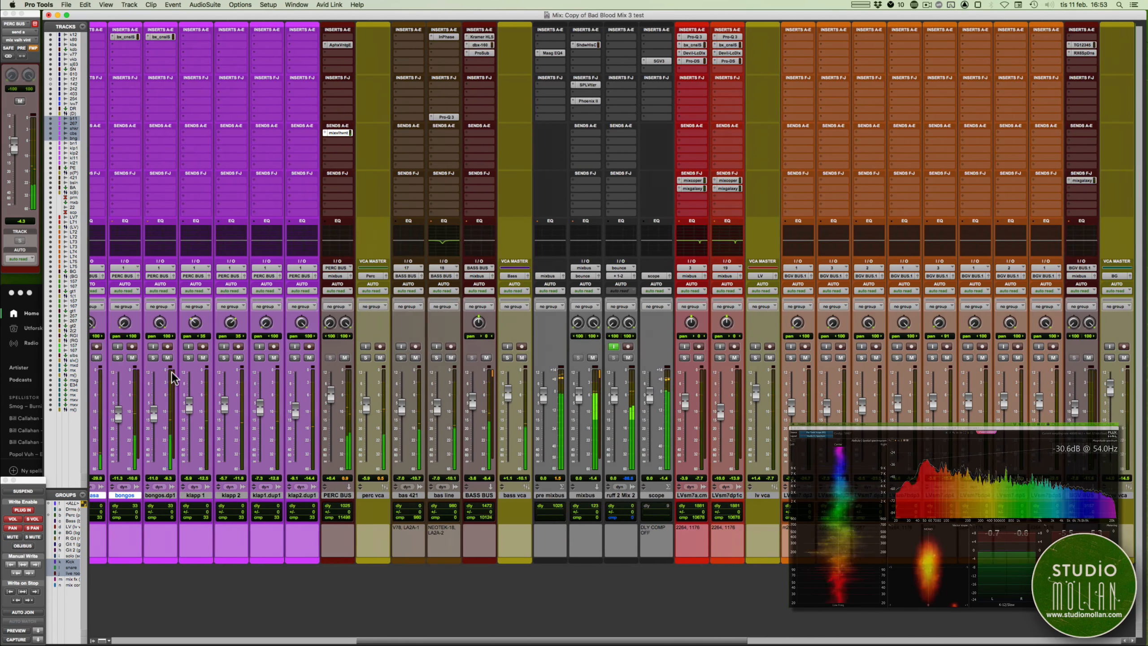
- Play the full mix from shortly after the breakdown marker and compare it with the PERC BUS reverb send muted and unmuted
key("super+equal")
key("super+bracketleft")
key("super+bracketleft")
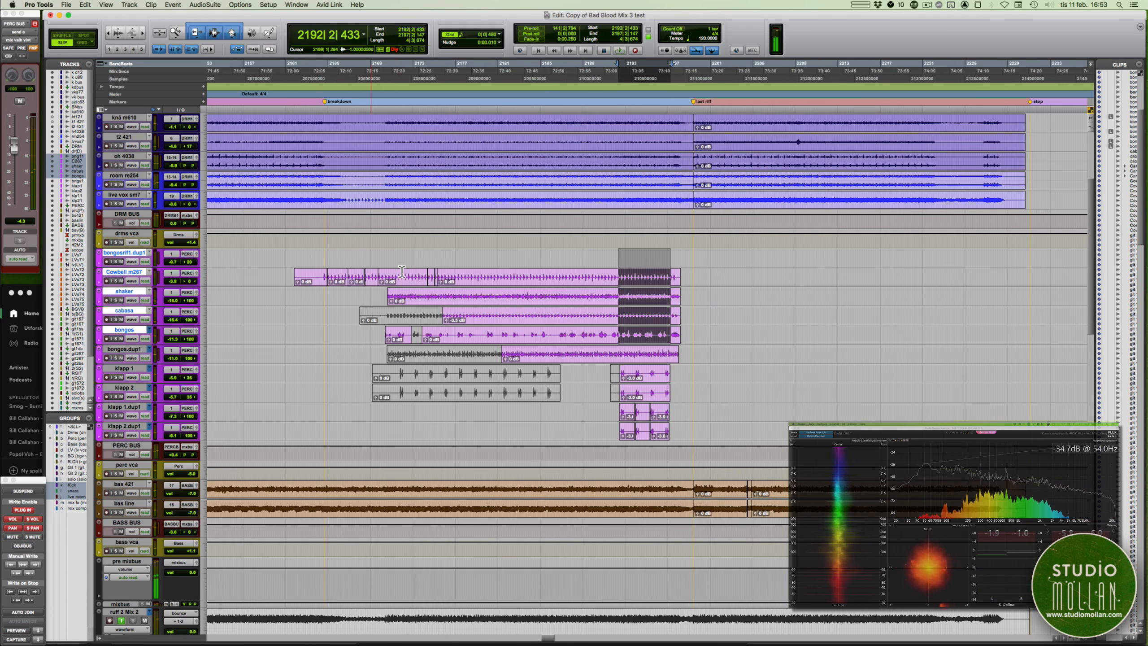
left_click(379, 253)
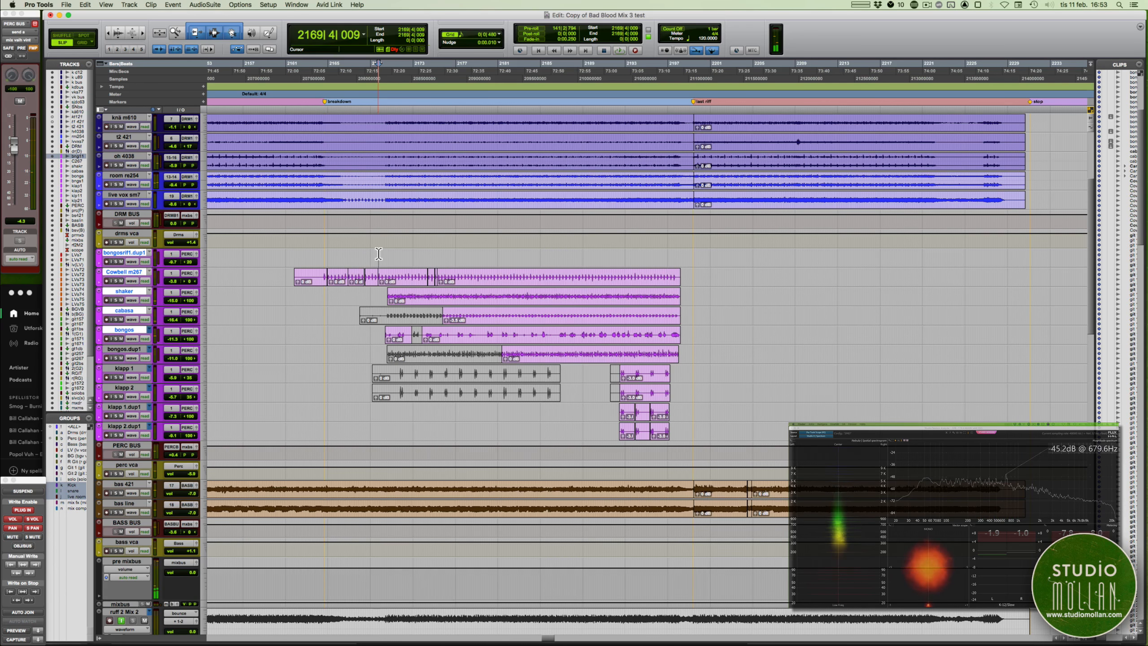
key("super+equal")
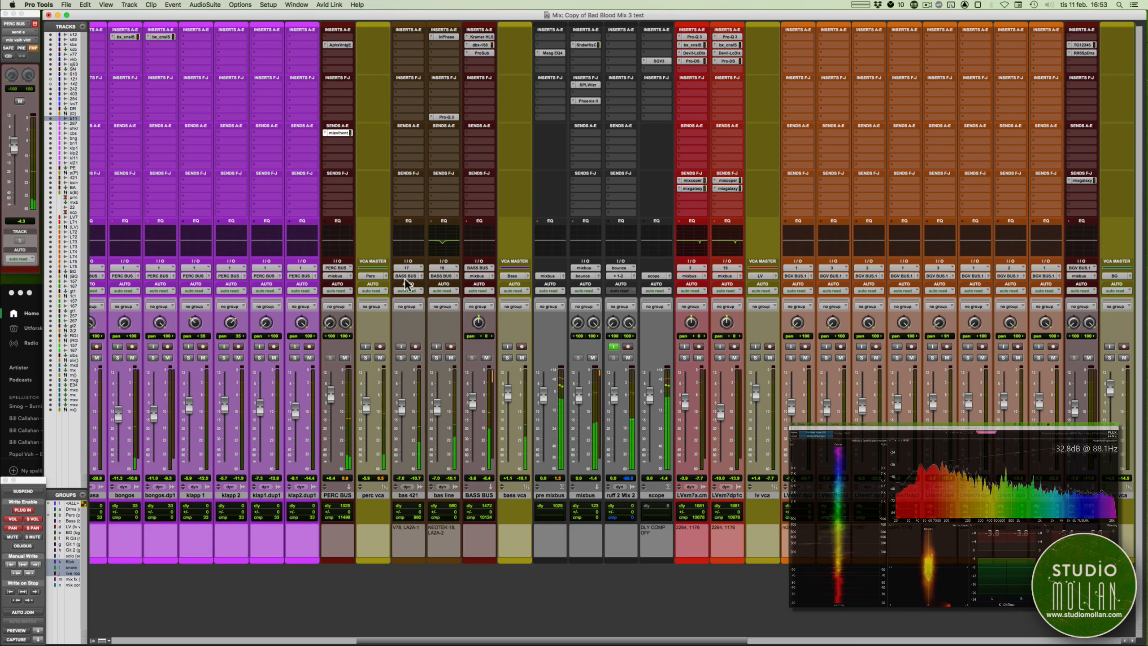
left_click(339, 132, "ctrl+super")
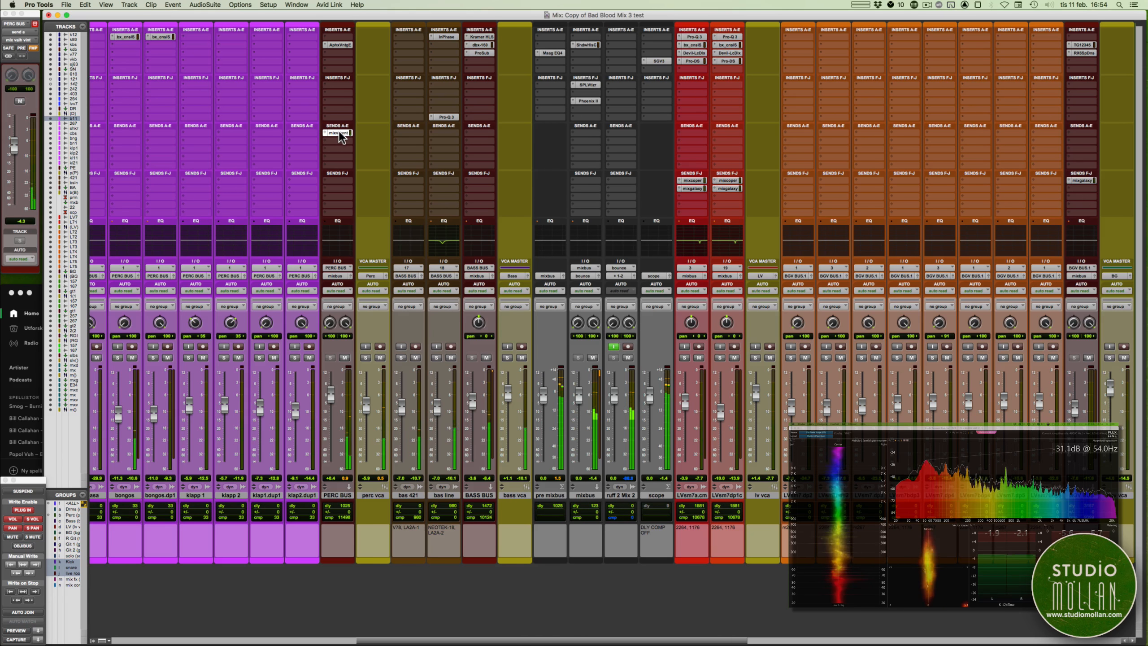
scroll(339, 187, "right", 3)
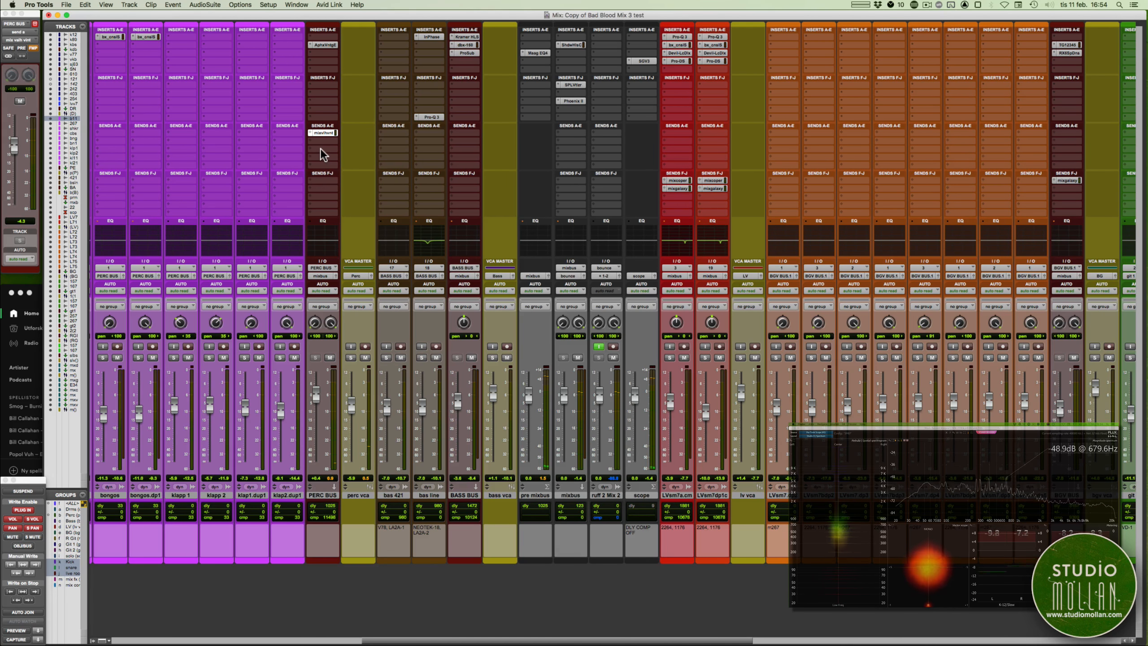
scroll(245, 210, "left", 7)
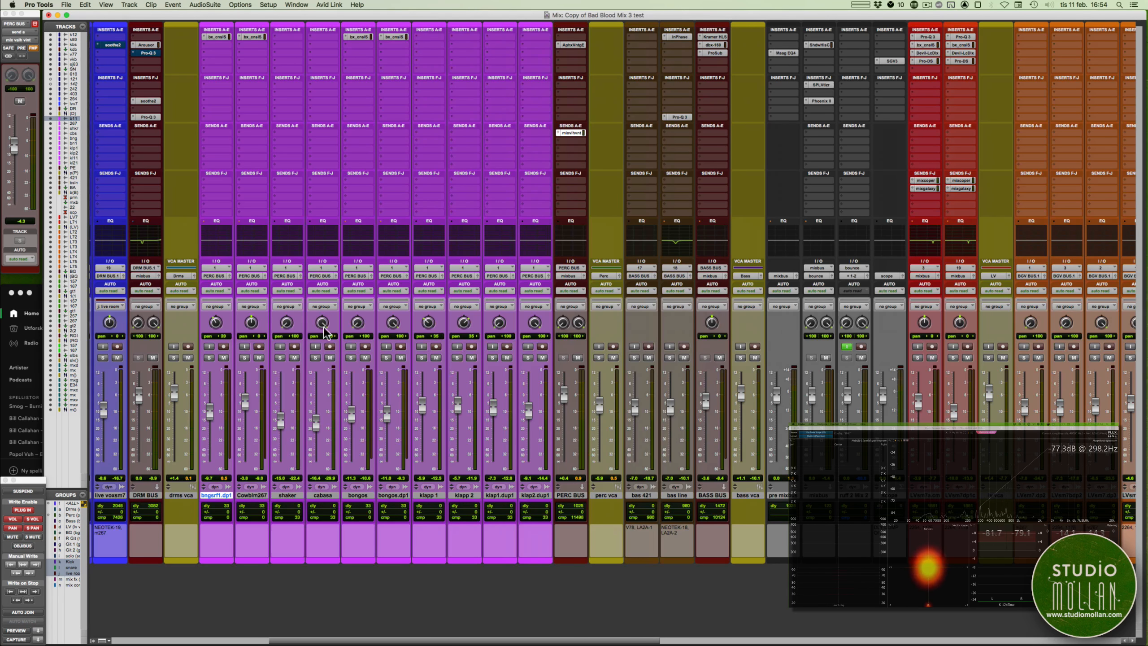
key("space")
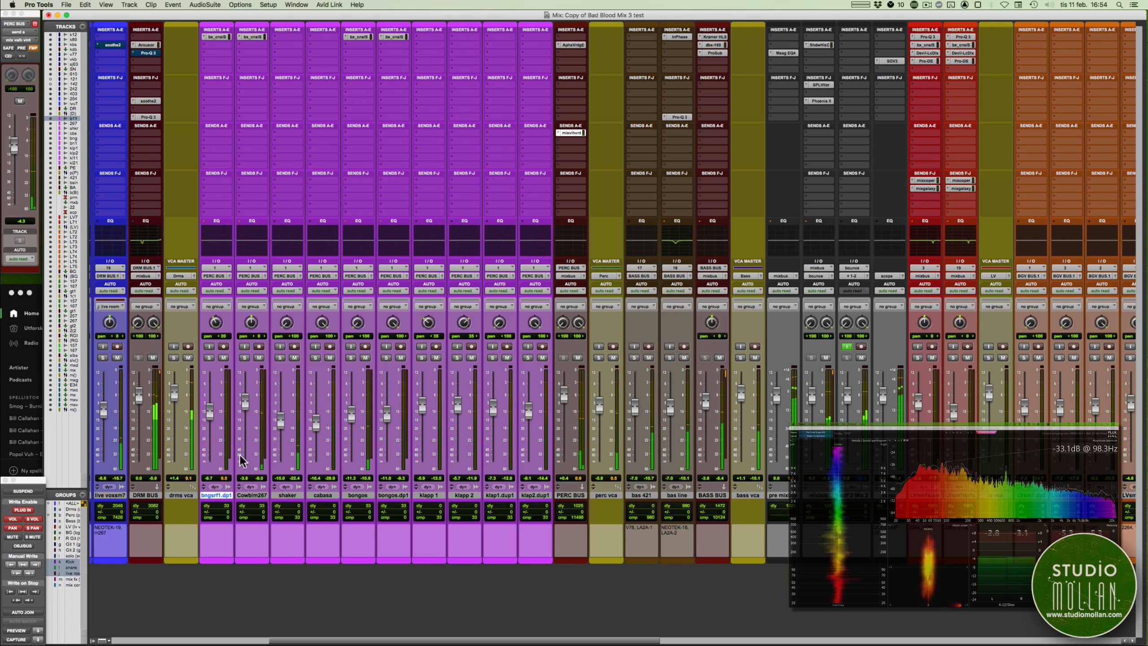
- Look over the bass, vocal and guitar tracks in the arrangement while the full mix plays
key("super+equal")
scroll(422, 344, "right", 2)
key("e")
key("e")
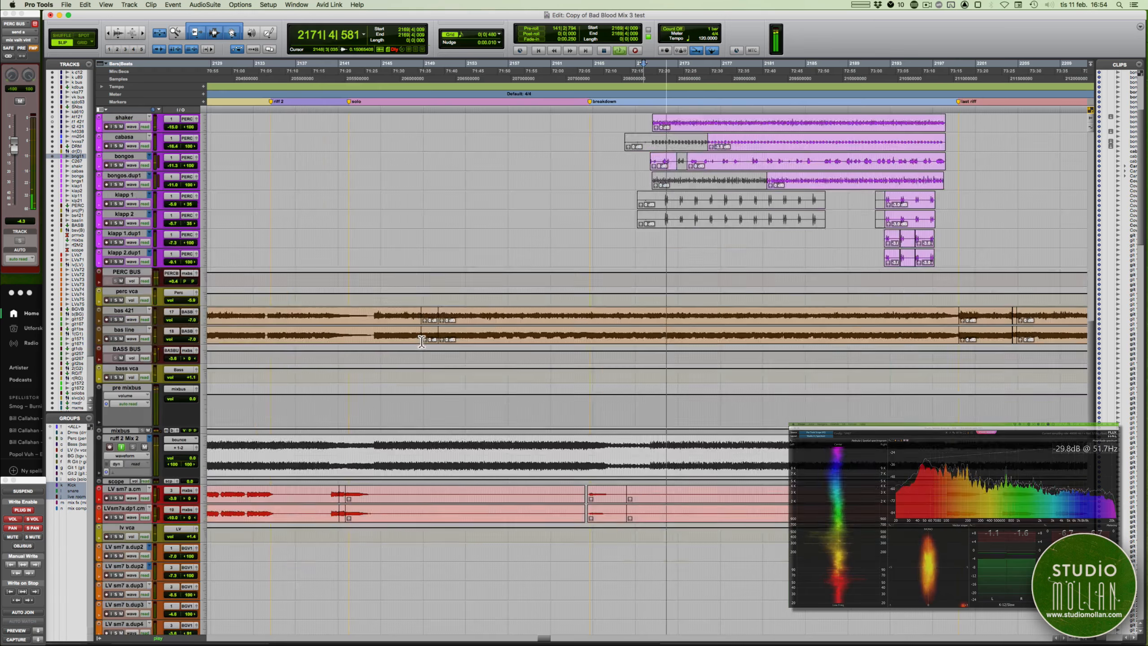
key("r")
scroll(421, 344, "down", 15)
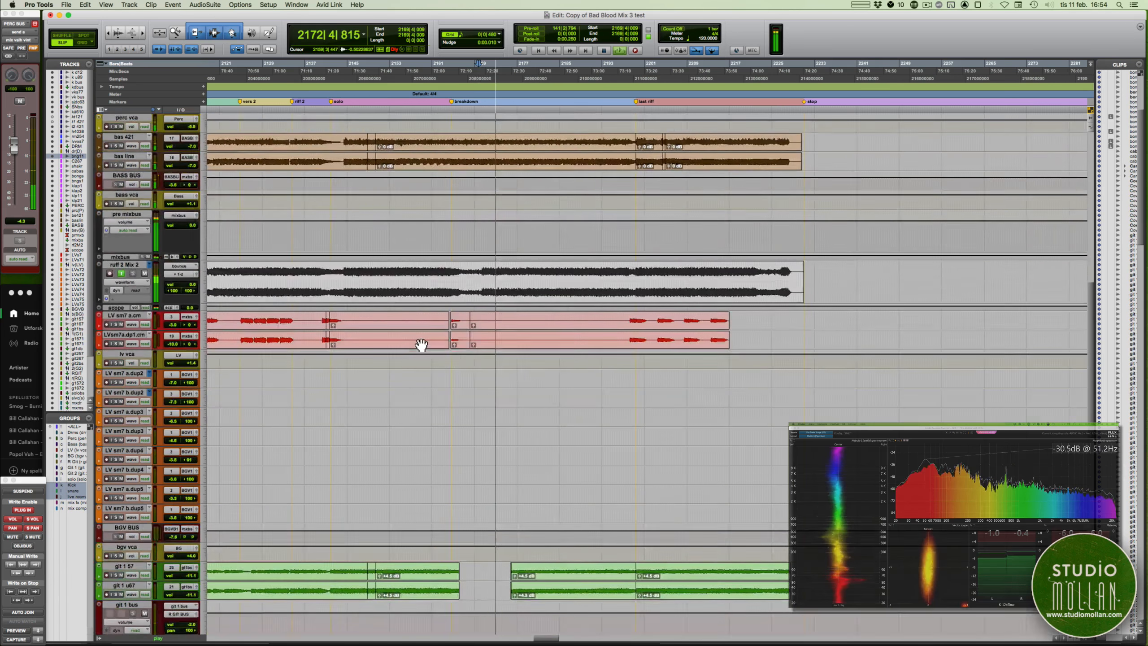
scroll(421, 345, "left", 4)
scroll(421, 344, "left", 3)
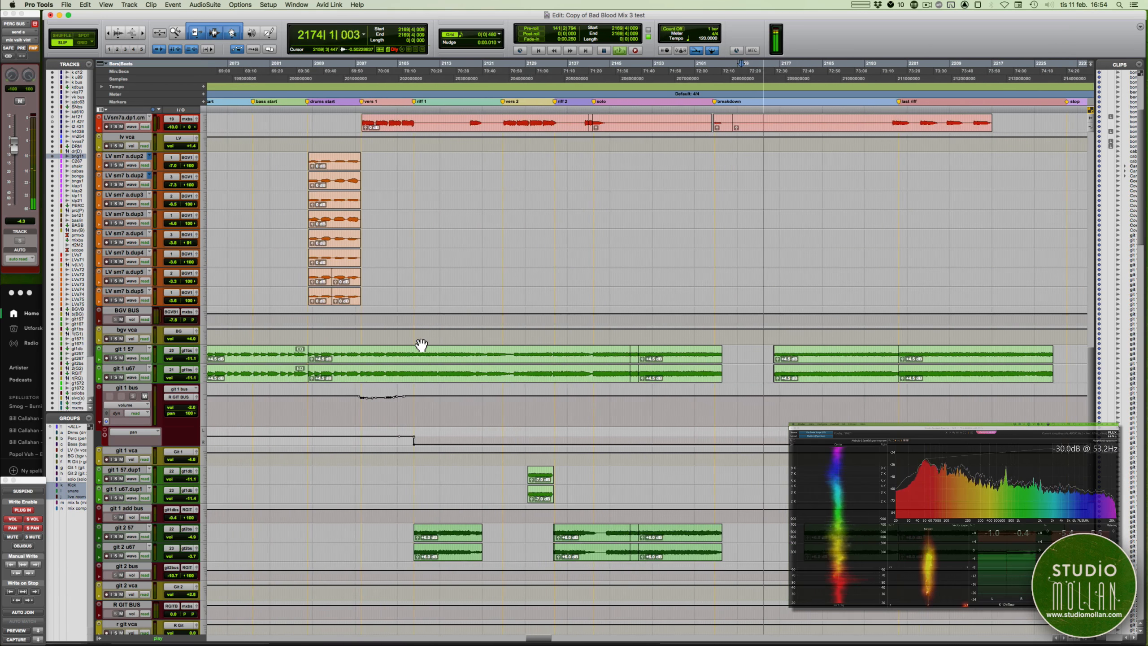
key("r")
scroll(420, 341, "down", 10)
scroll(420, 341, "right", 3)
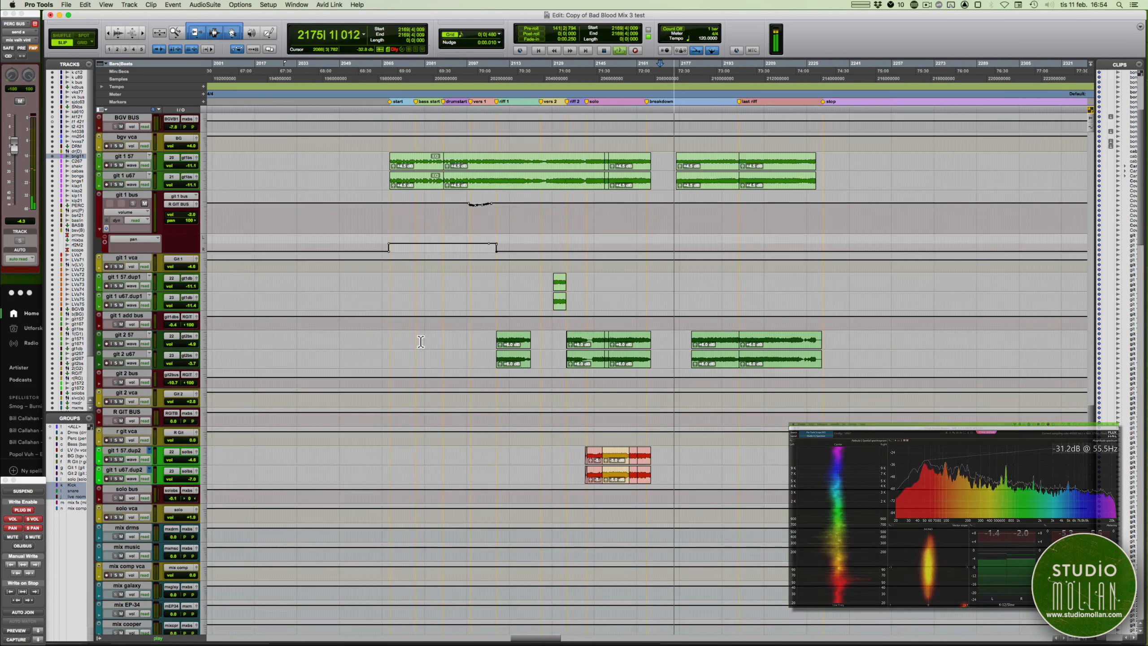
- Solo the drums VCA and bring the drum tracks into view in the arrangement
key("super+equal")
scroll(419, 338, "left", 10)
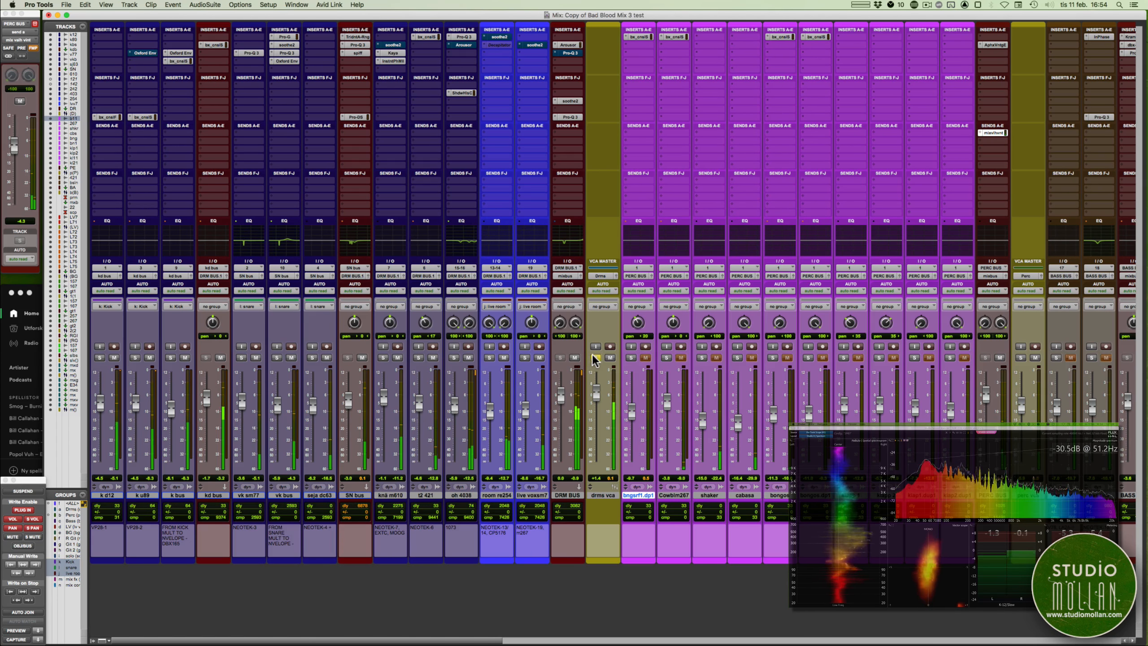
key("super+equal")
scroll(477, 273, "up", 15)
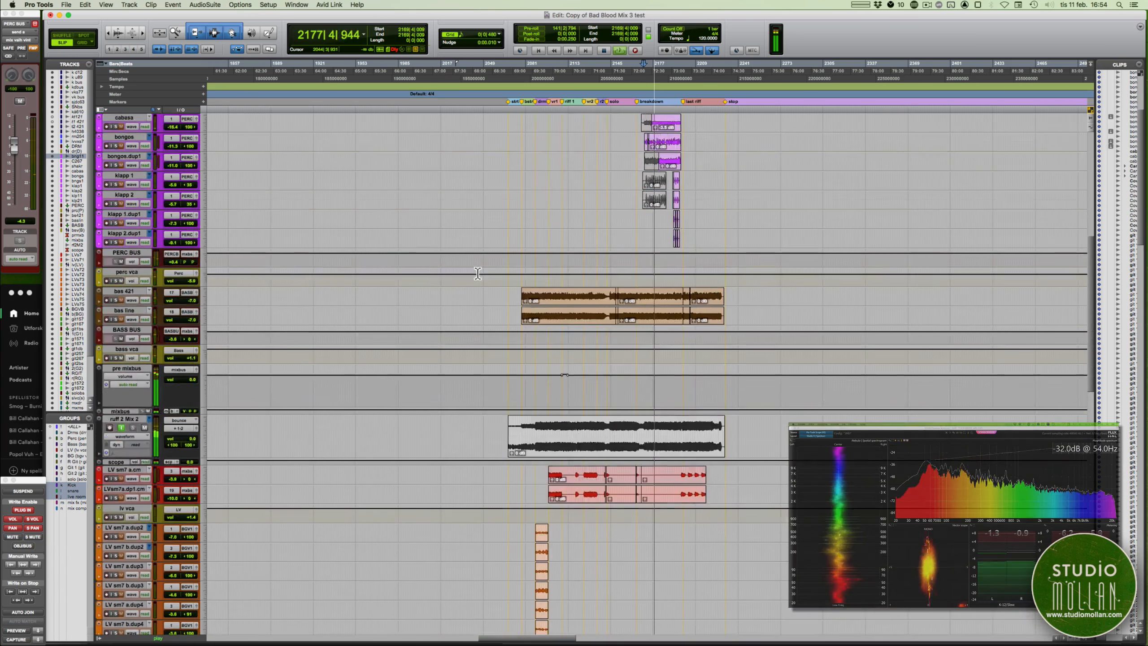
scroll(477, 273, "up", 5)
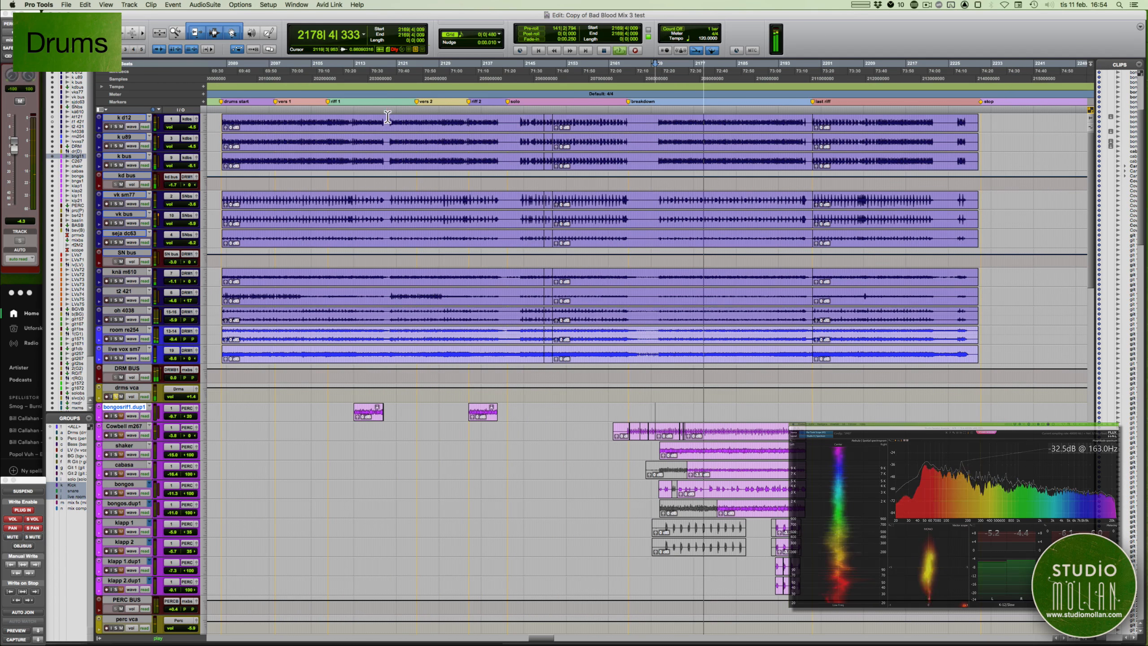
- Place the playback start for the drums at about bar 2103, inside verse 1
left_click(390, 135)
key("super+equal")
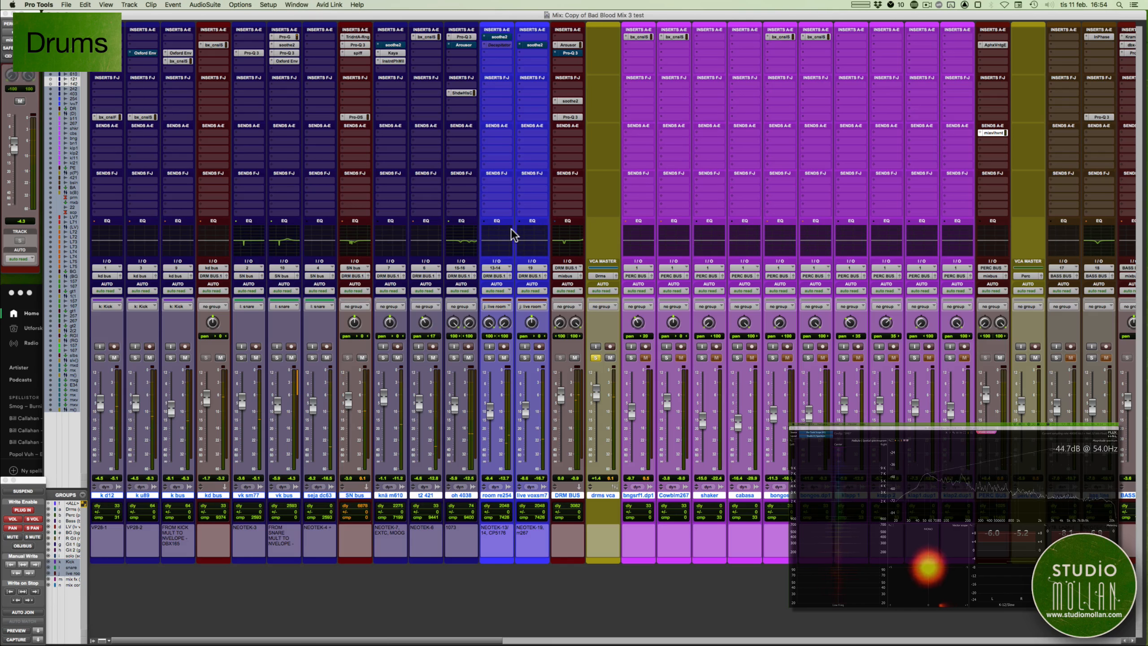
key("super+equal")
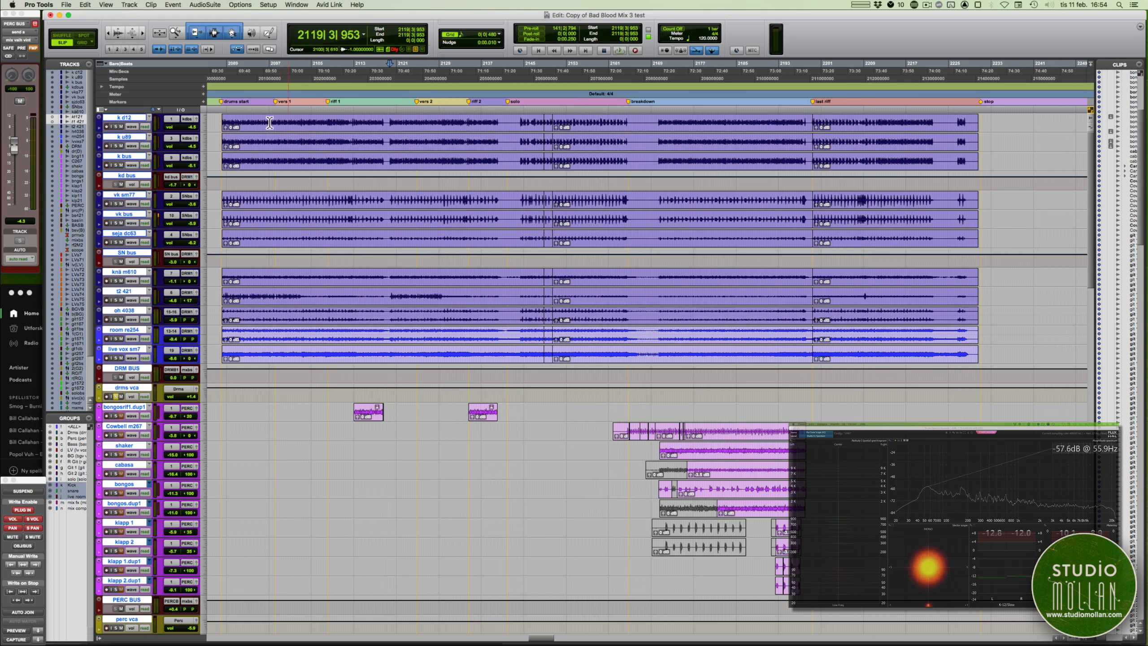
left_click(306, 118)
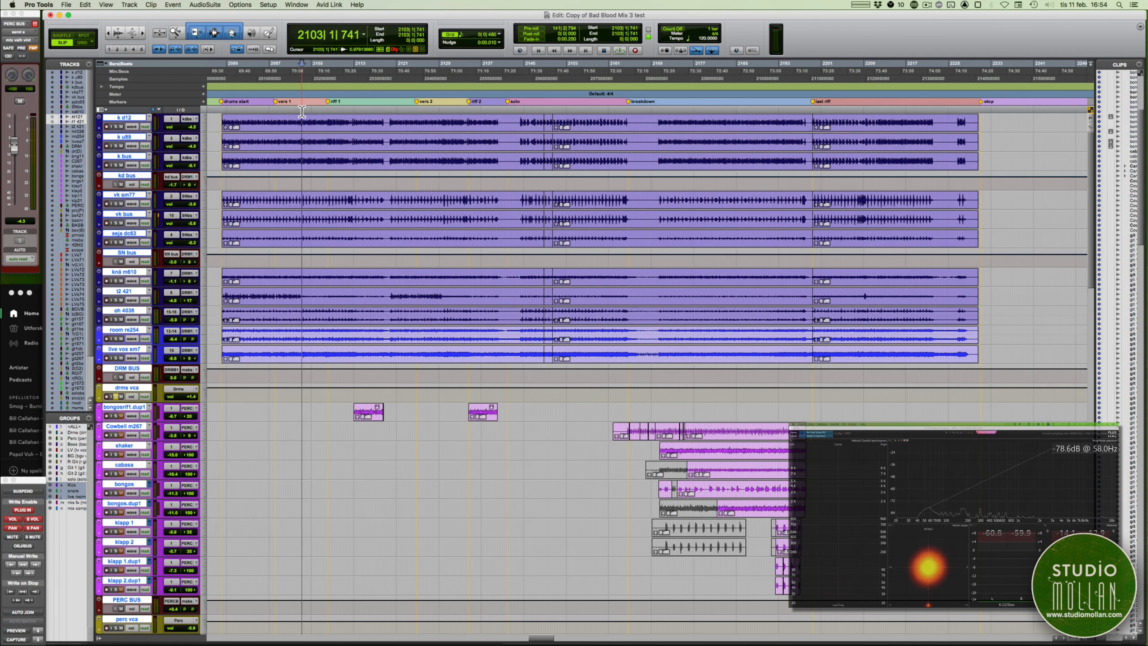
key("super+equal")
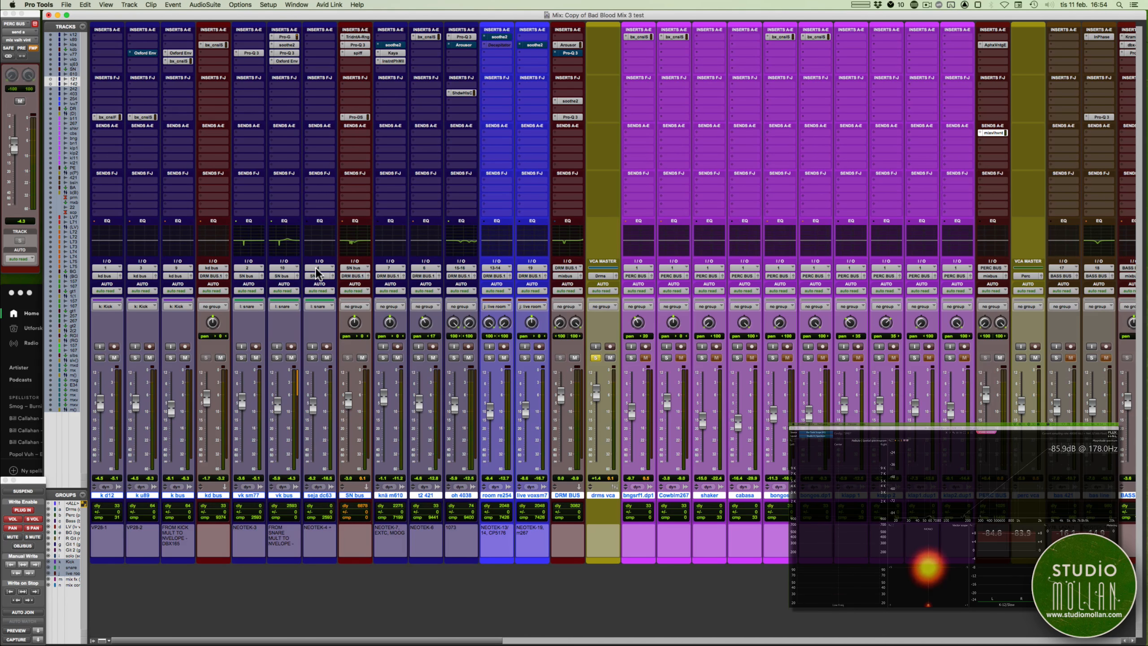
- With only the live vox sm7 track selected, create a send from SN bus to a new mono aux track named "drums altiverb"
left_click(531, 494)
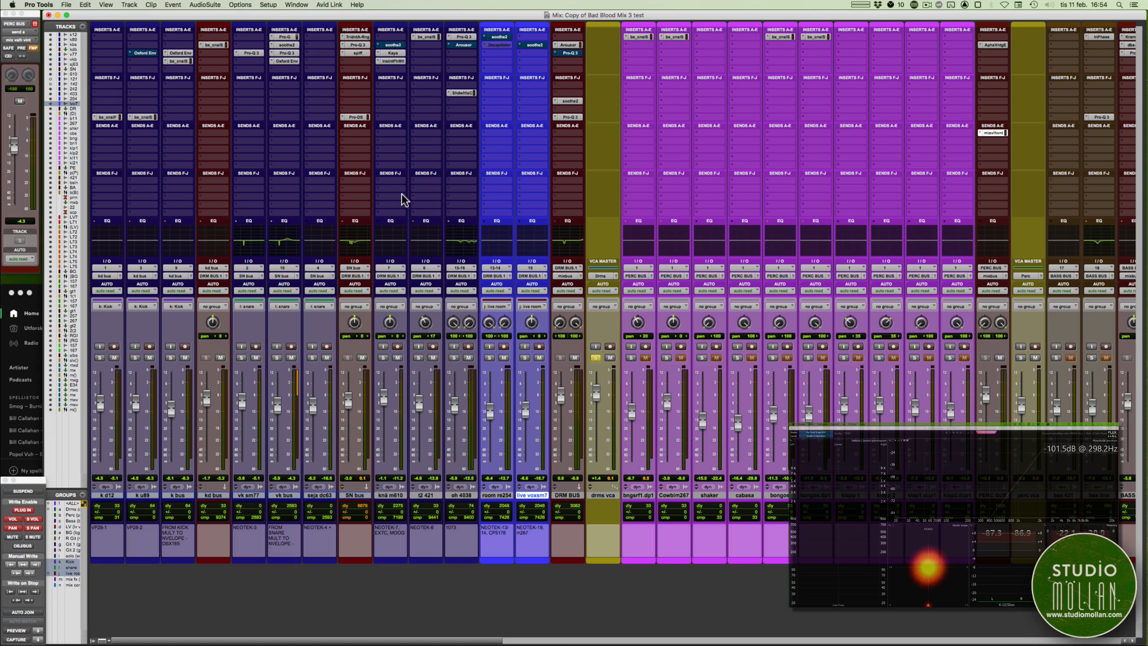
left_click(340, 178)
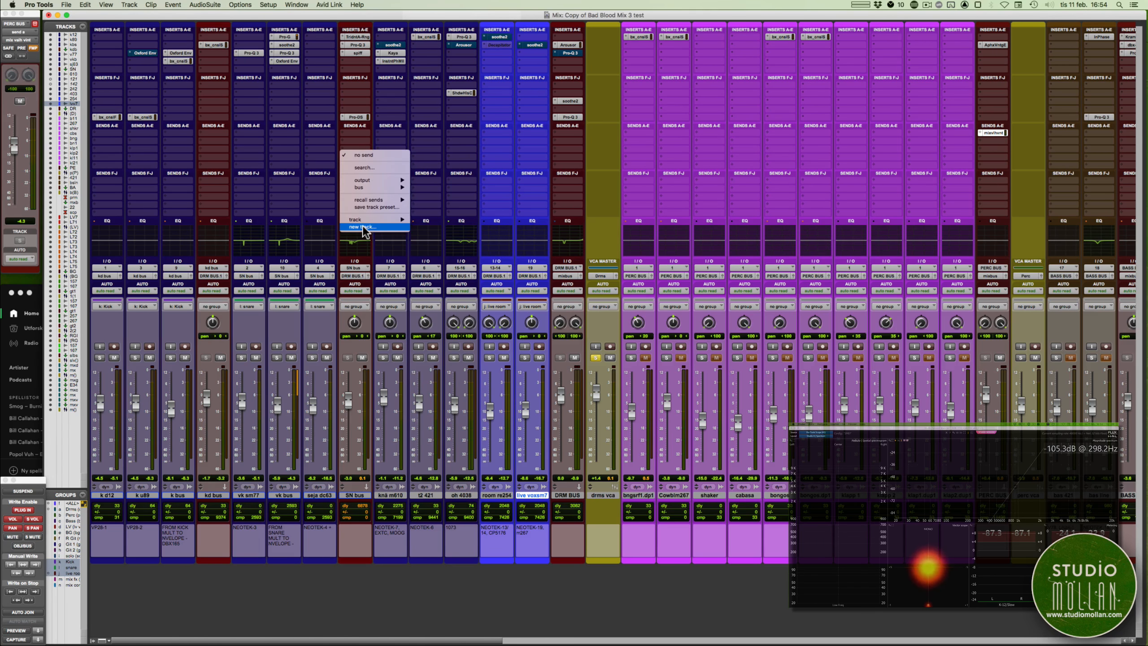
left_click(363, 227)
left_click(439, 226)
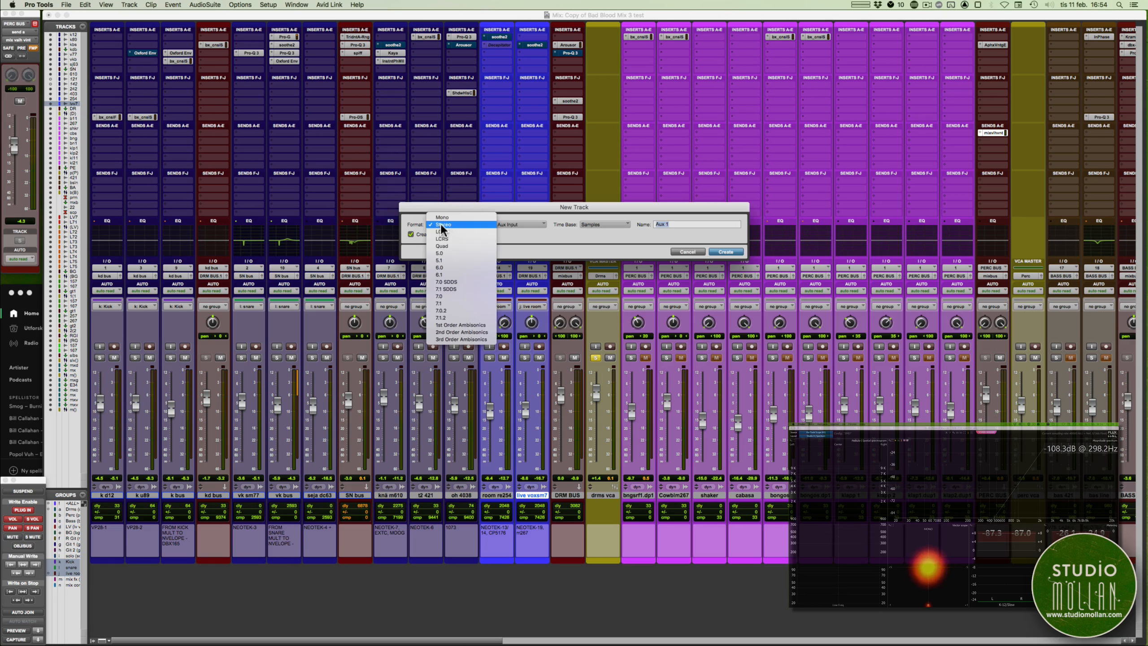
left_click(475, 223)
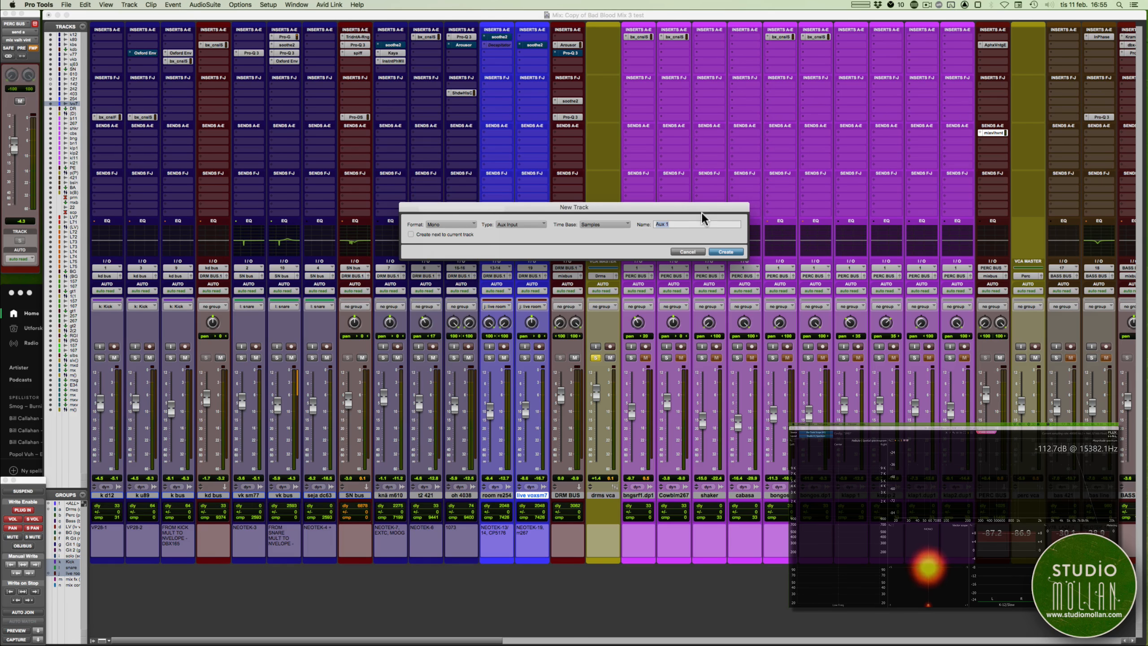
type("drums altiverb")
left_click(736, 251)
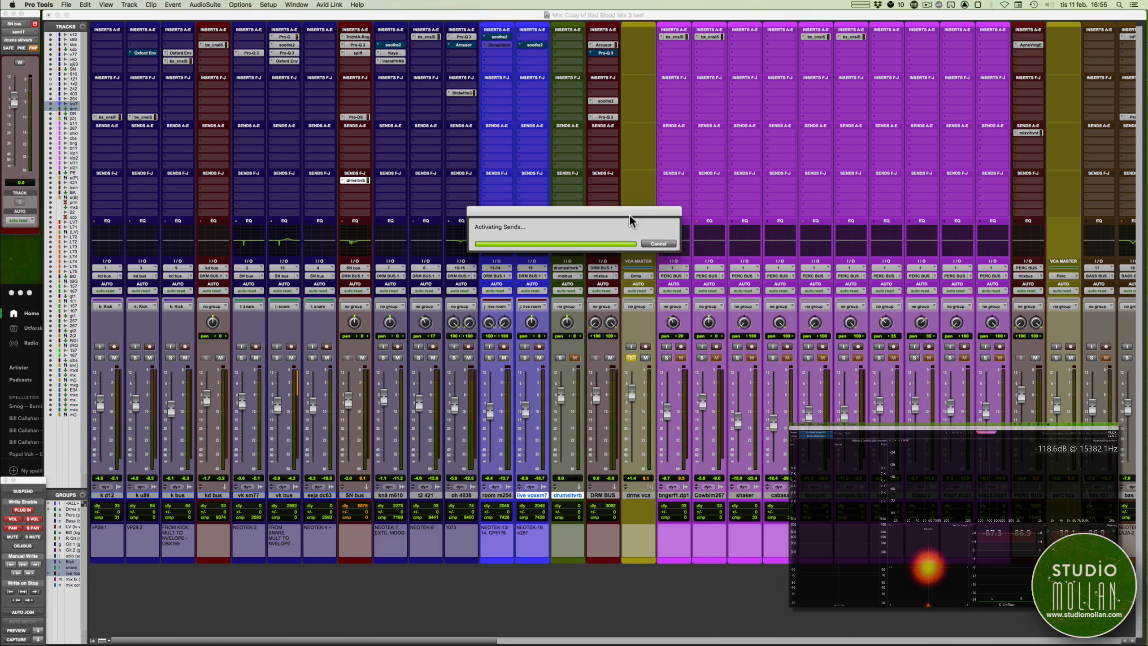
- Route the output of the drums altiverb aux to the stereo DRM BUS
left_click(557, 275)
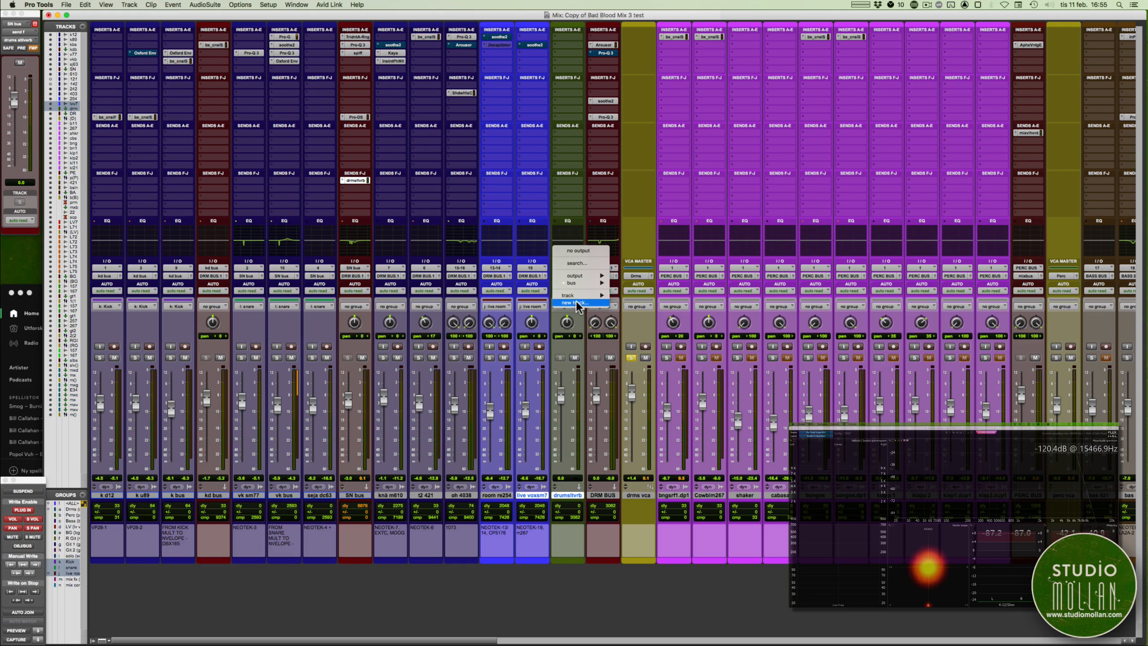
mouse_move(580, 294)
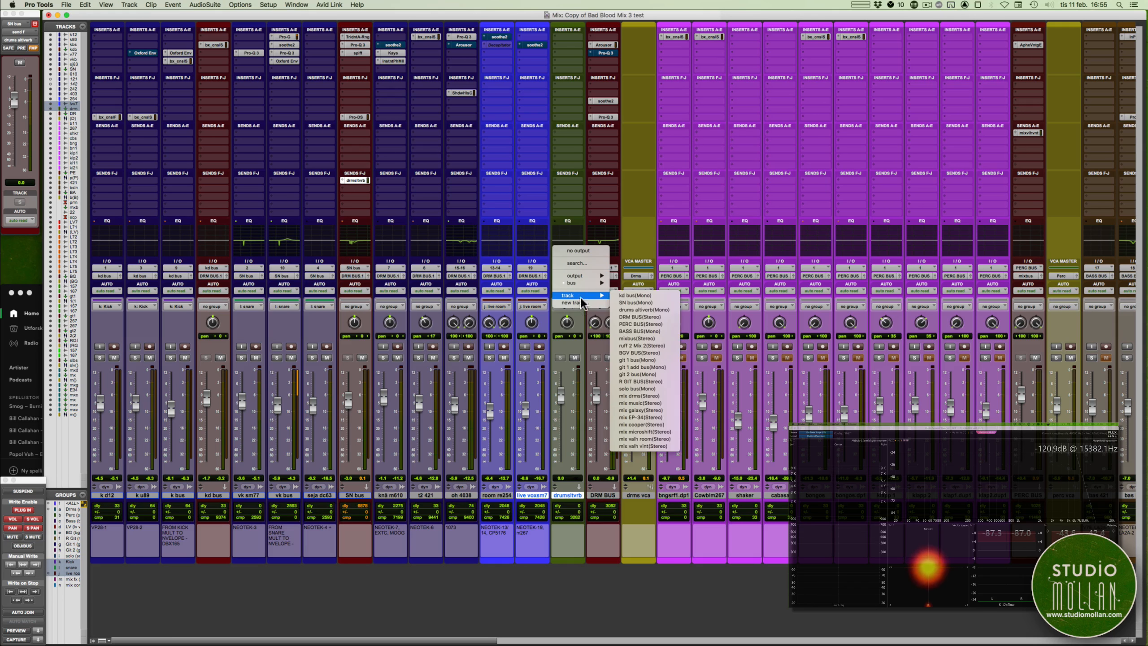
left_click(651, 311)
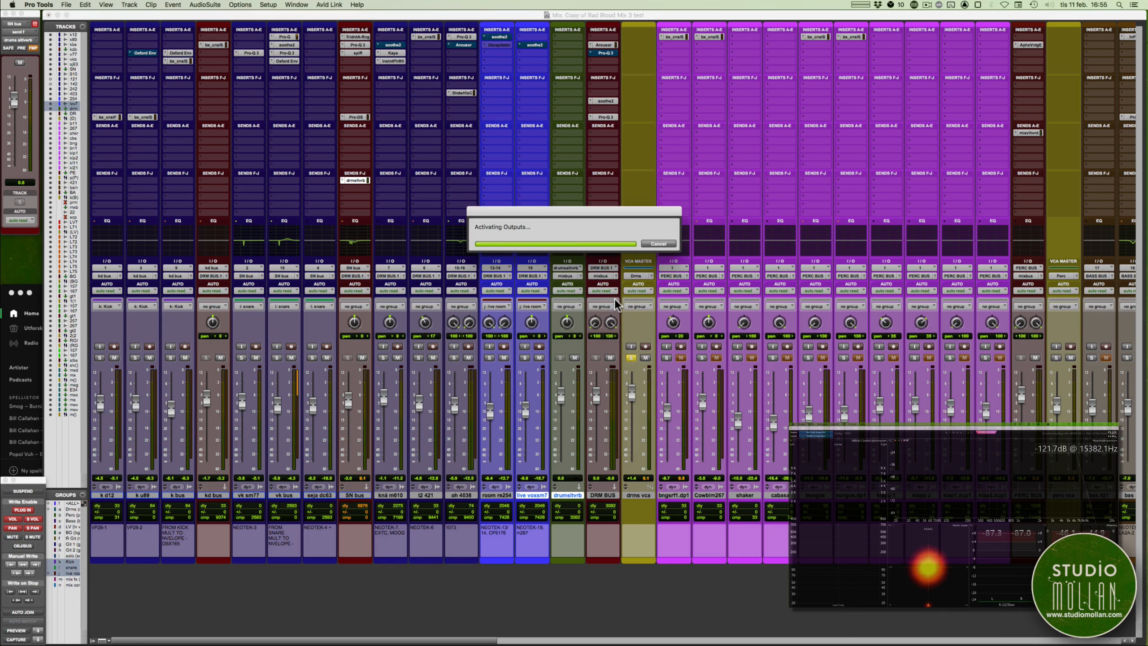
- Select only the drums altiverb track, colour it light blue from the colour palette, and close the palette
left_click(563, 495)
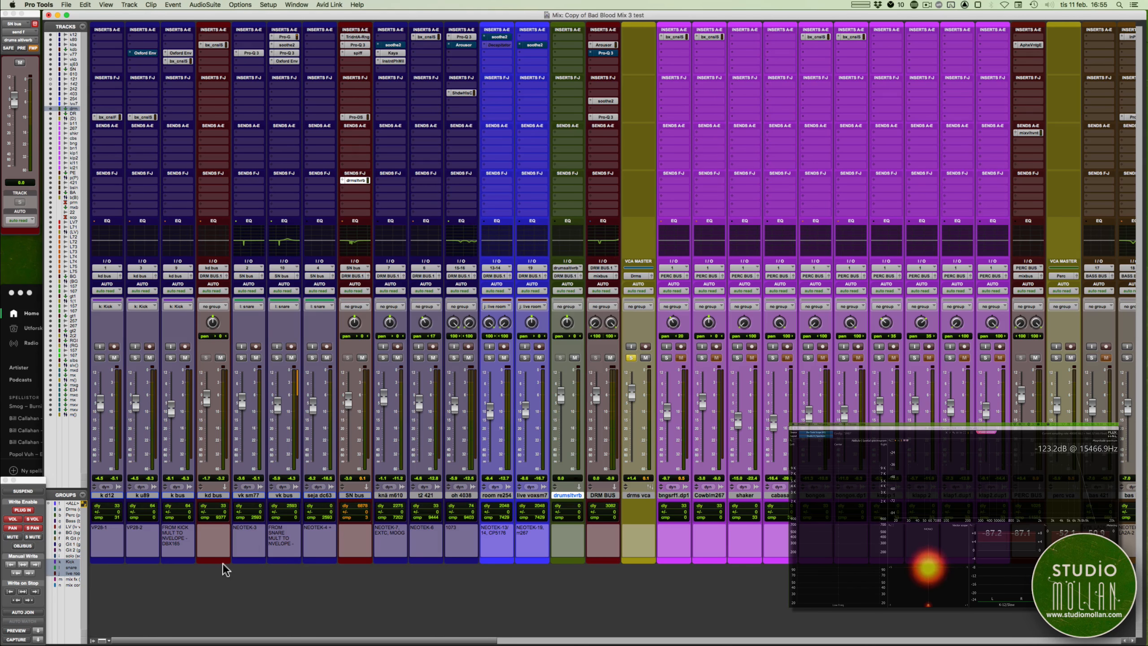
key("ctrl+alt+c")
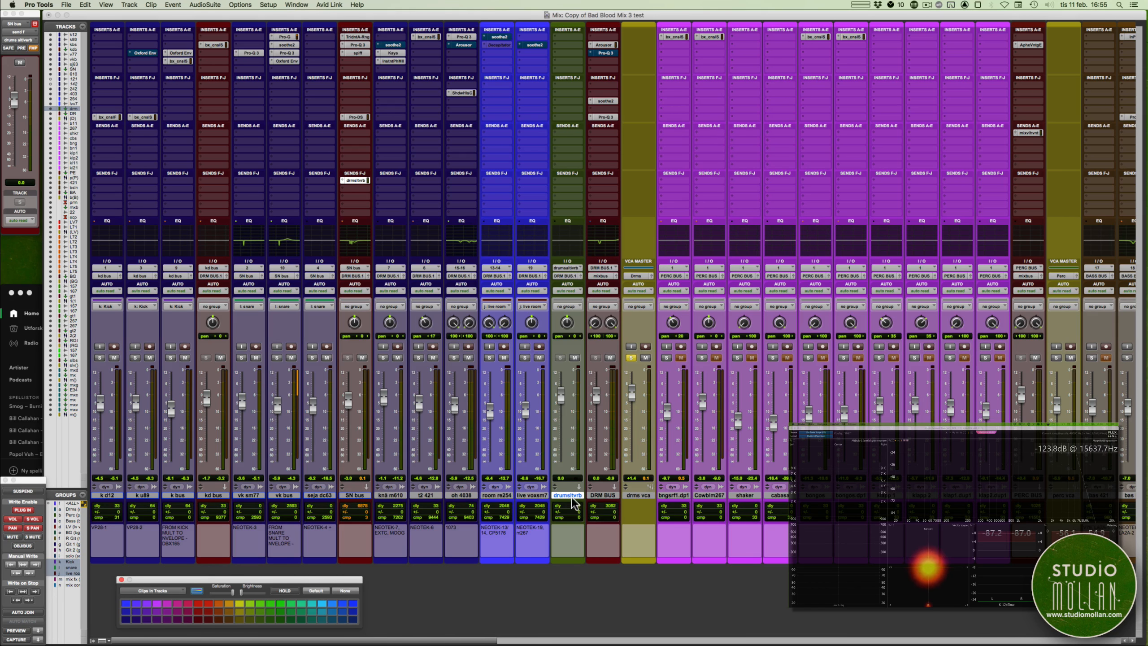
left_click(322, 611)
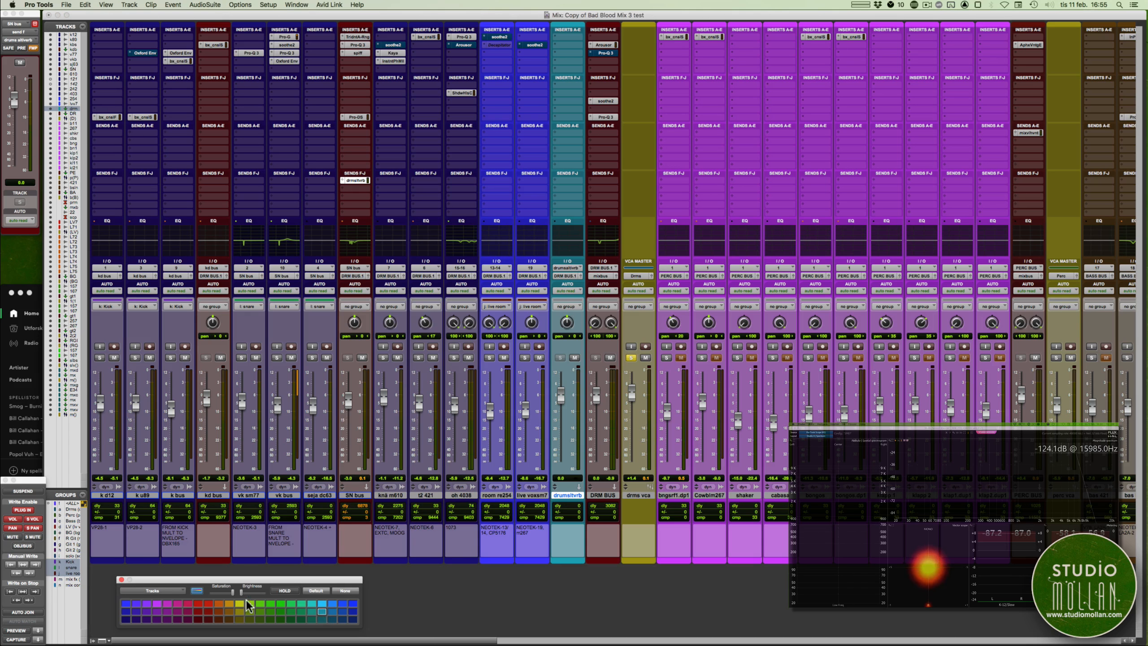
left_click(119, 580)
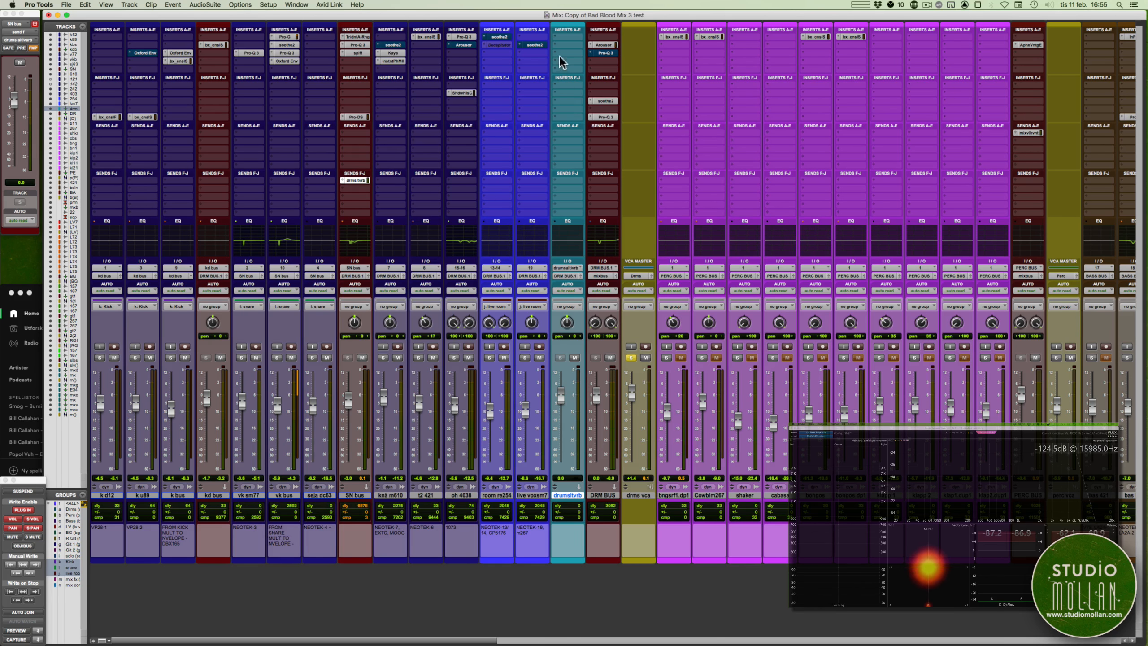
- Insert the mono Altiverb 7 plug-in on the drums altiverb aux in the second insert slot
left_click(555, 44)
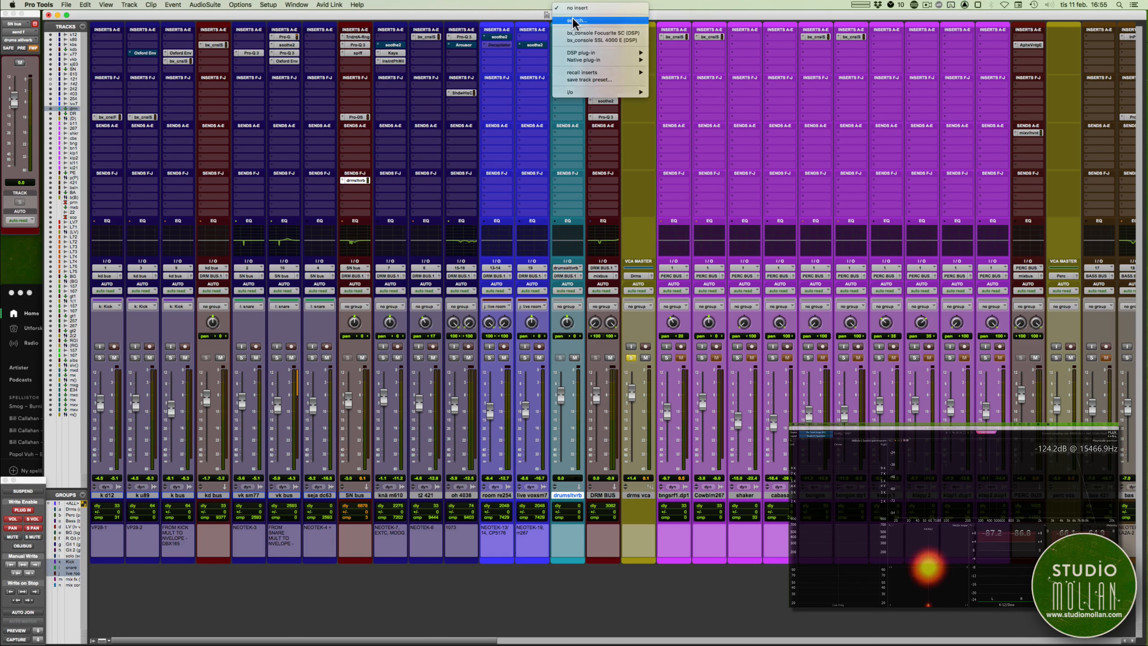
left_click(573, 20)
type("altiver")
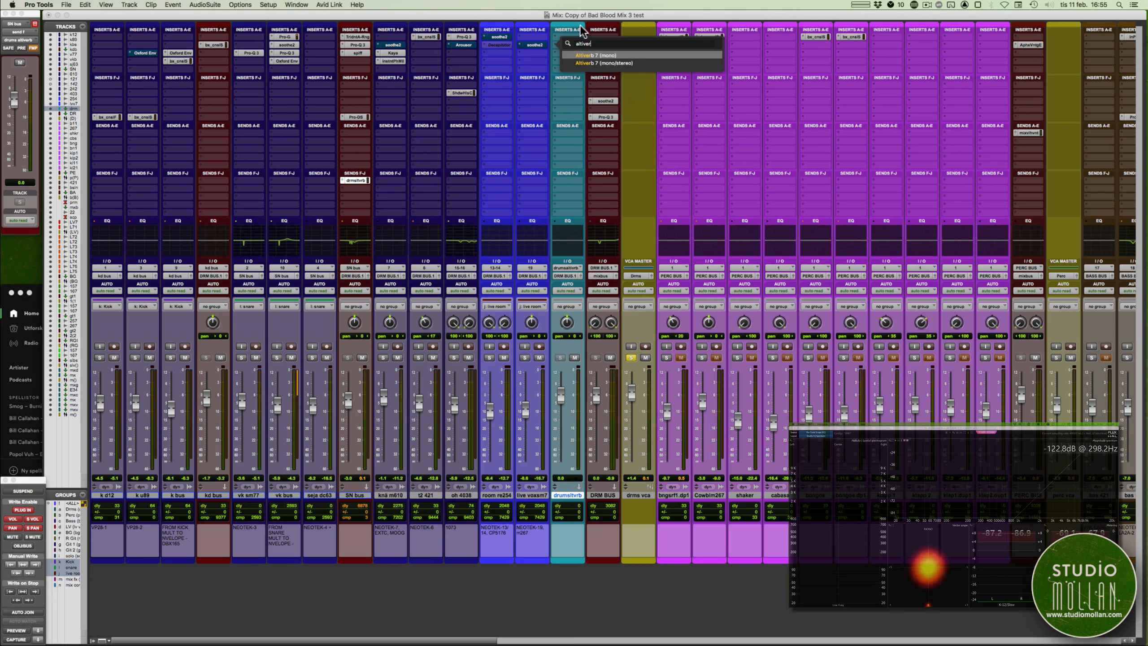
left_click(610, 54)
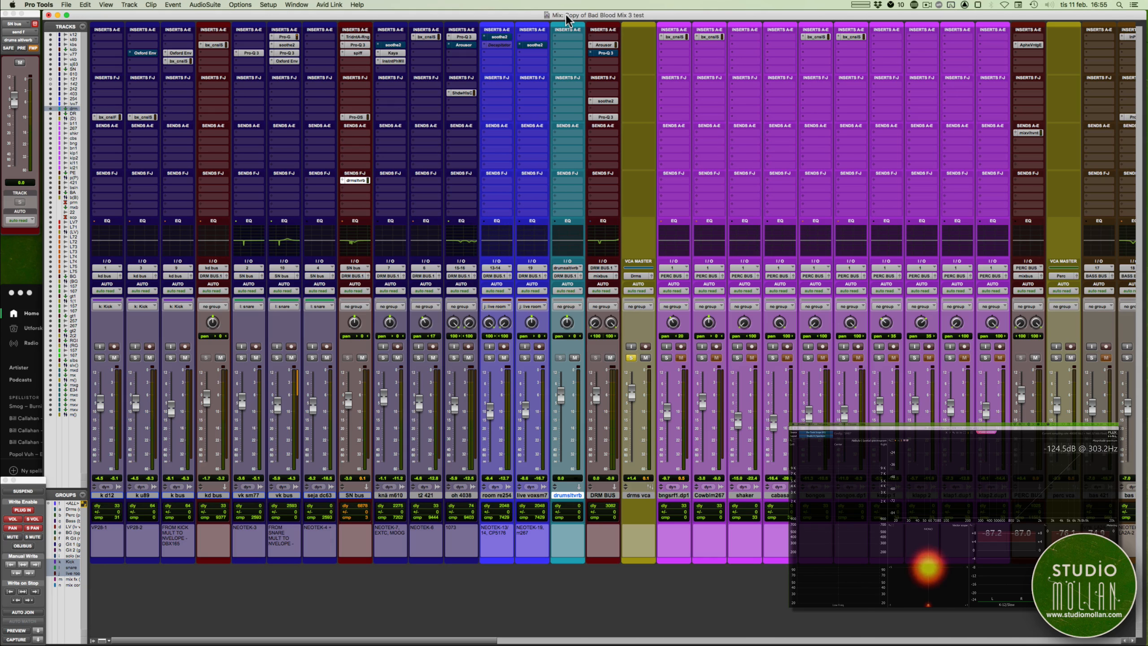
left_click_drag(433, 216, 418, 217)
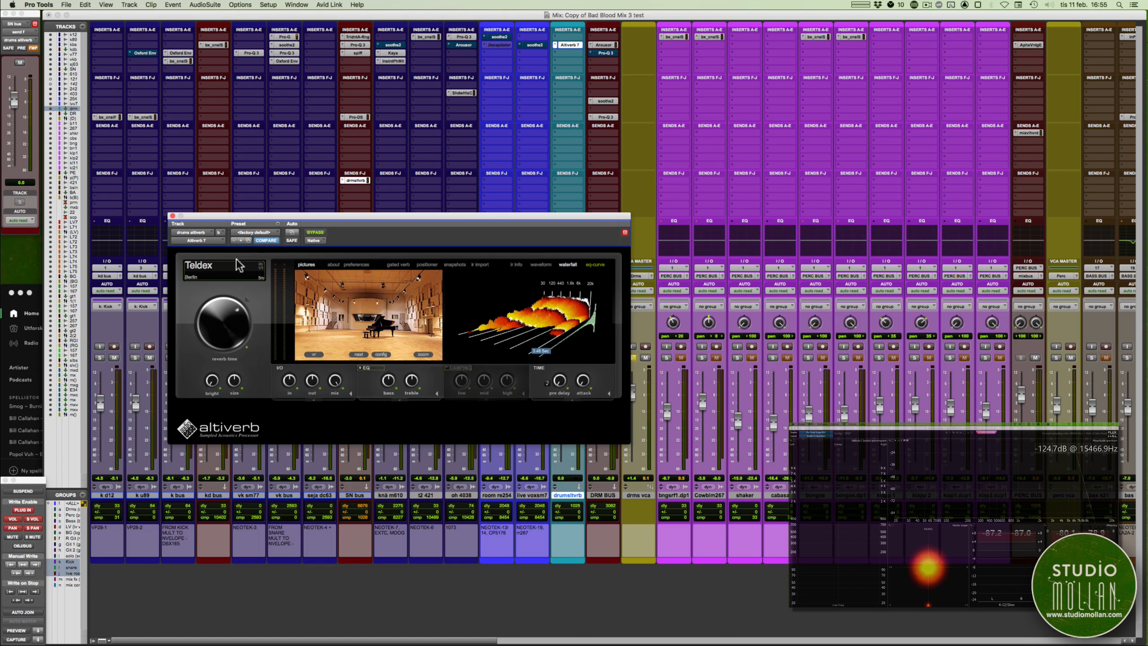
- Load the "def" preset in Altiverb and set it as the user default
left_click(253, 232)
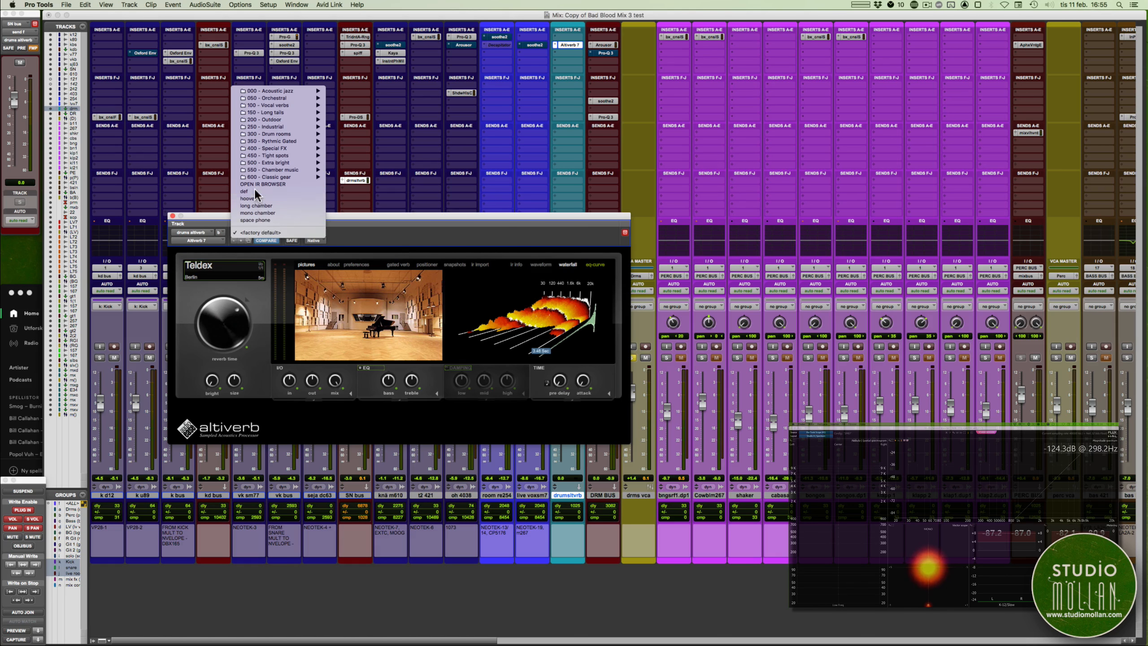
left_click(287, 228)
left_click(277, 221)
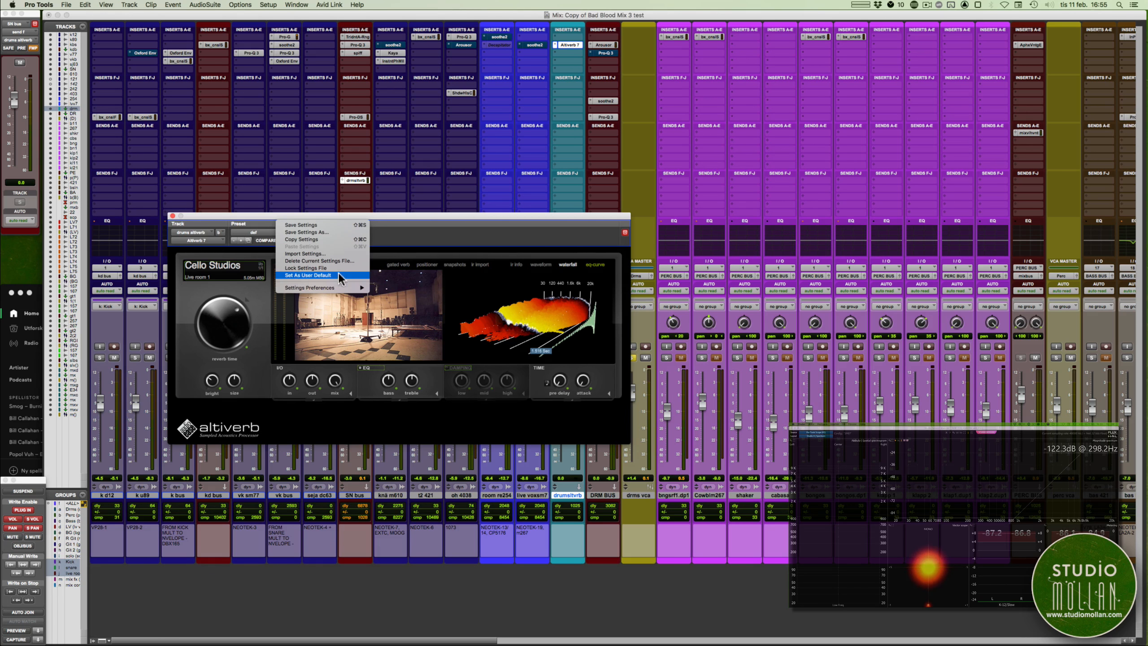
left_click(315, 274)
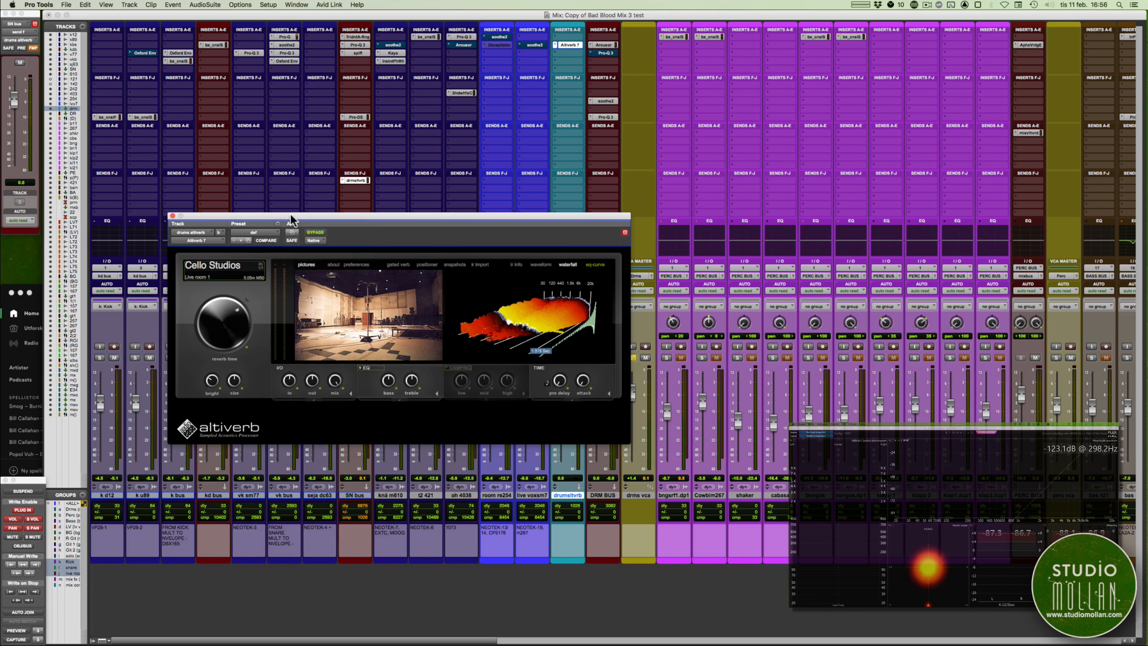
- Load the Cello Studios Bill Putnam echo impulse response chamber 4 from the Altiverb IR browser
left_click_drag(291, 213, 287, 213)
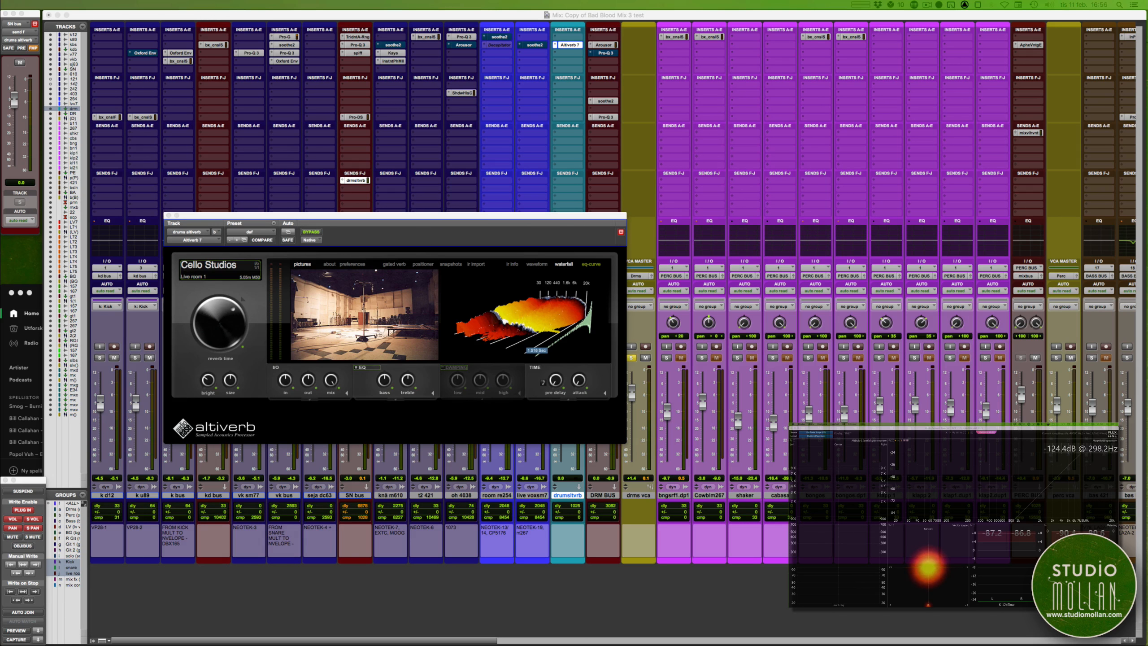
left_click_drag(0, 131, 333, 116)
left_click(210, 173)
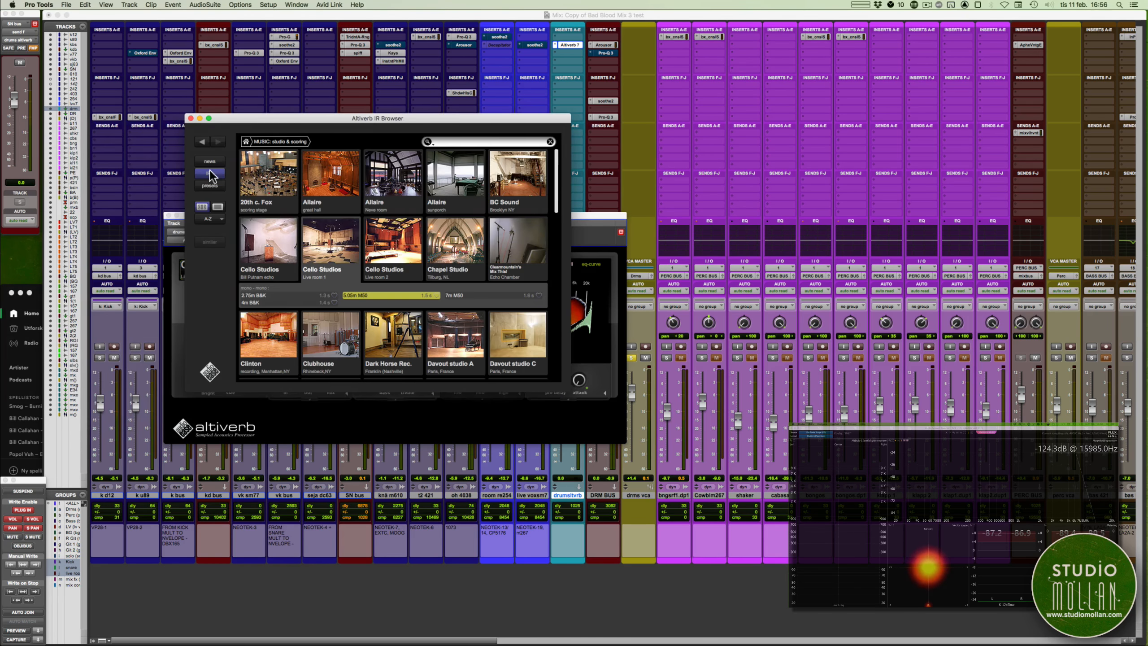
left_click(273, 257)
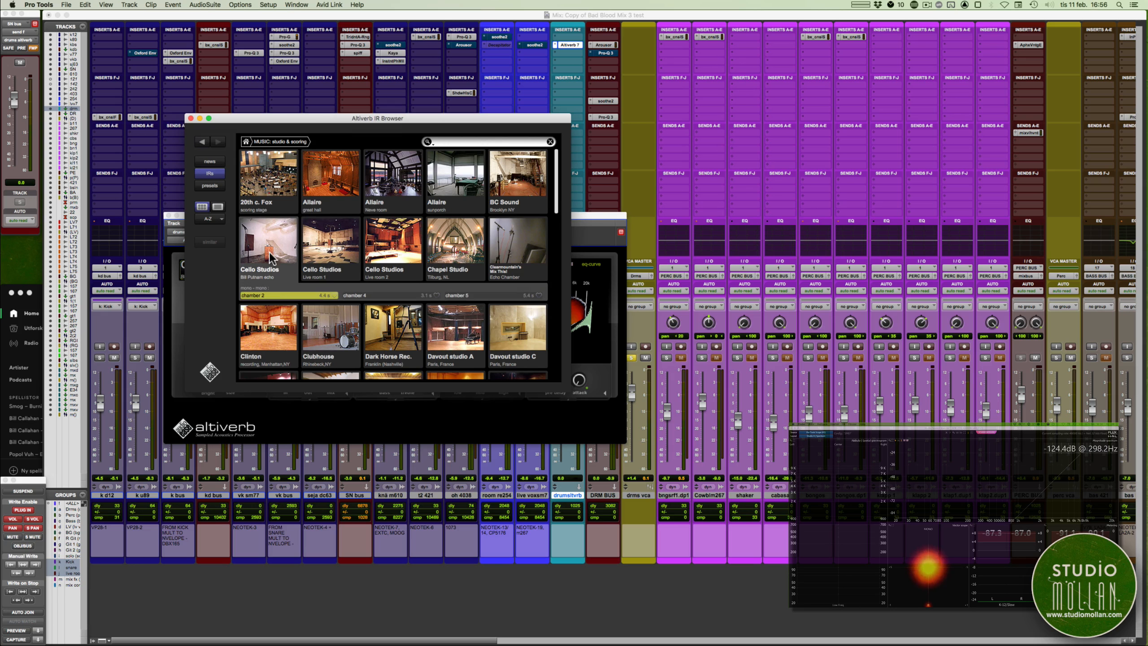
left_click(378, 295)
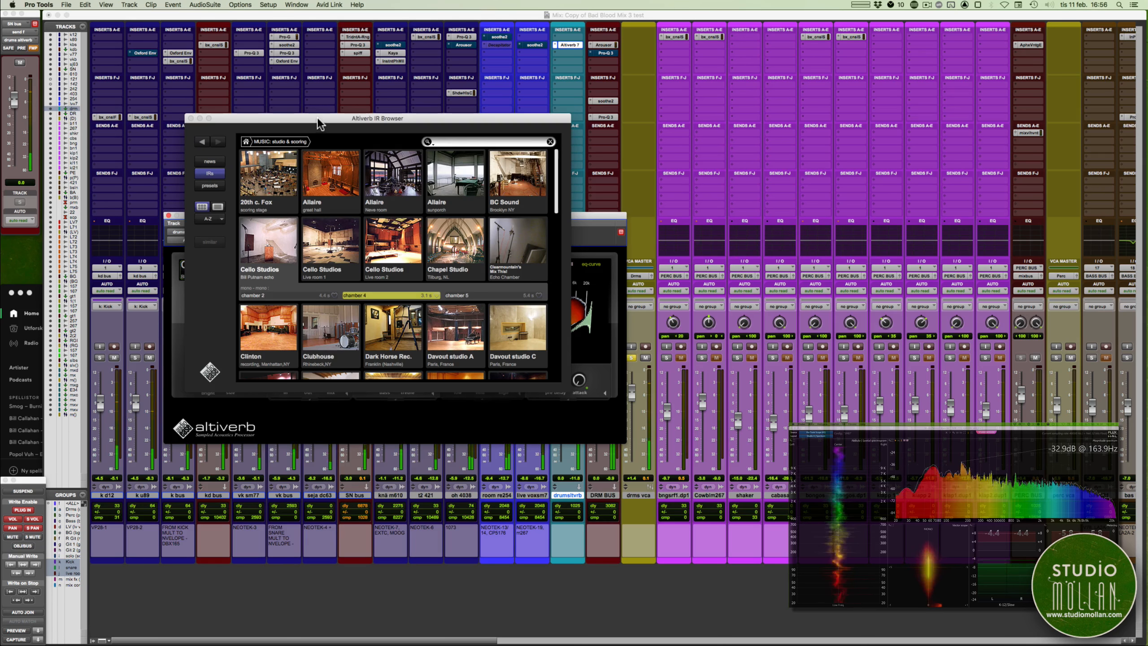
- Move the IR browser and Altiverb windows clear of the drum channels and solo the snare tracks
left_click_drag(317, 117, 402, 203)
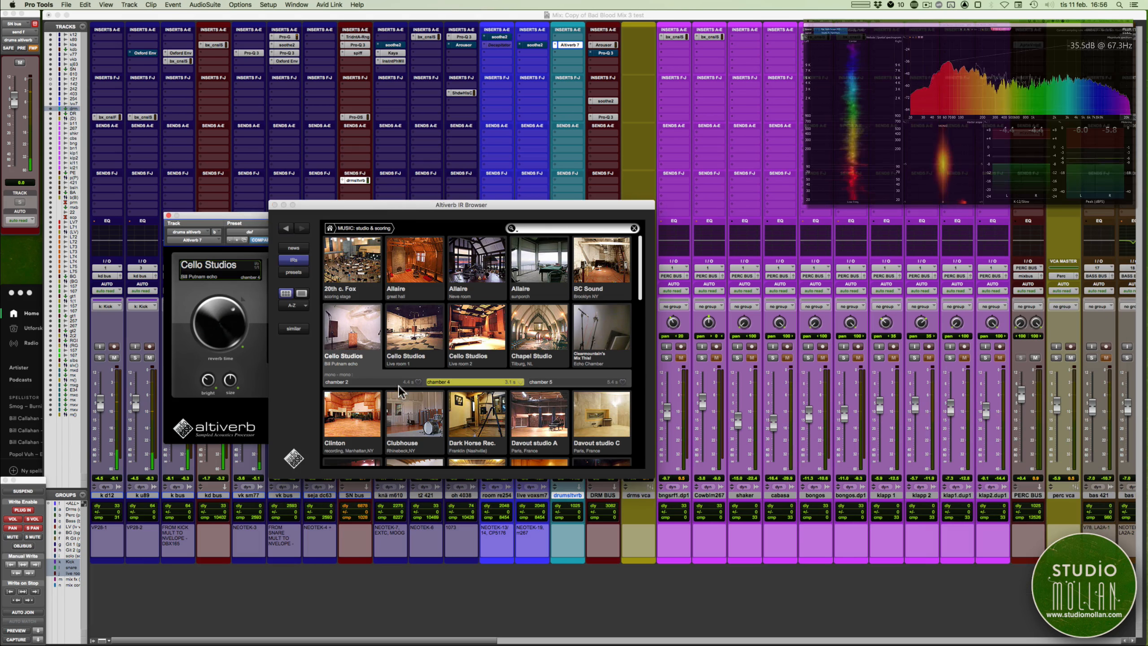
left_click_drag(388, 206, 590, 273)
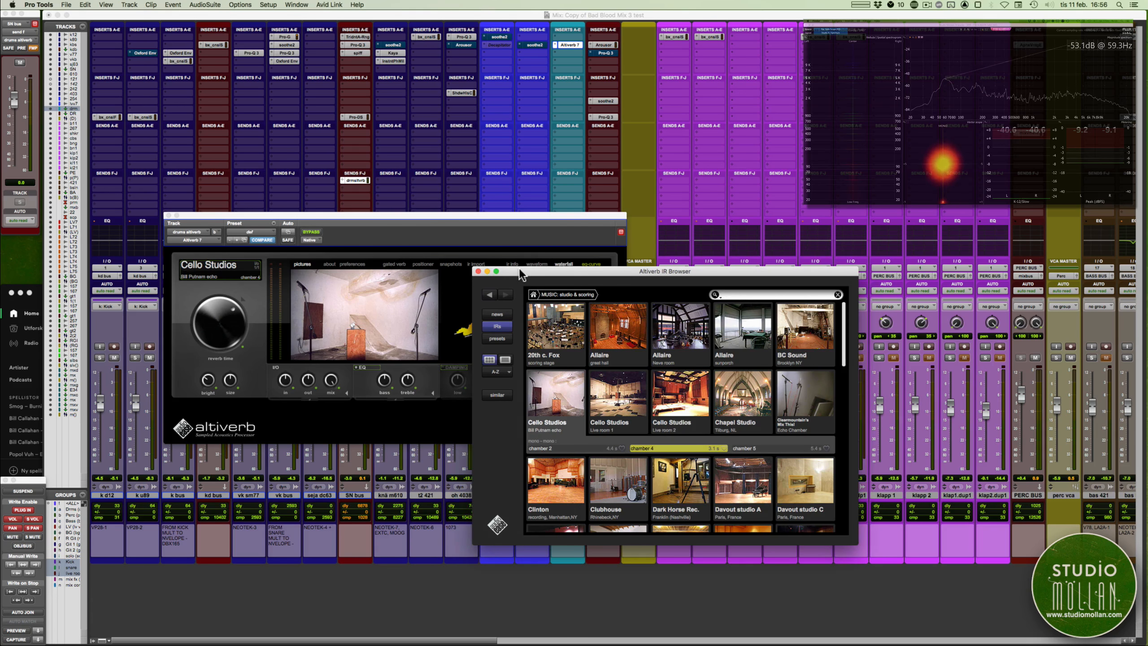
left_click_drag(521, 270, 550, 262)
left_click_drag(485, 217, 383, 286)
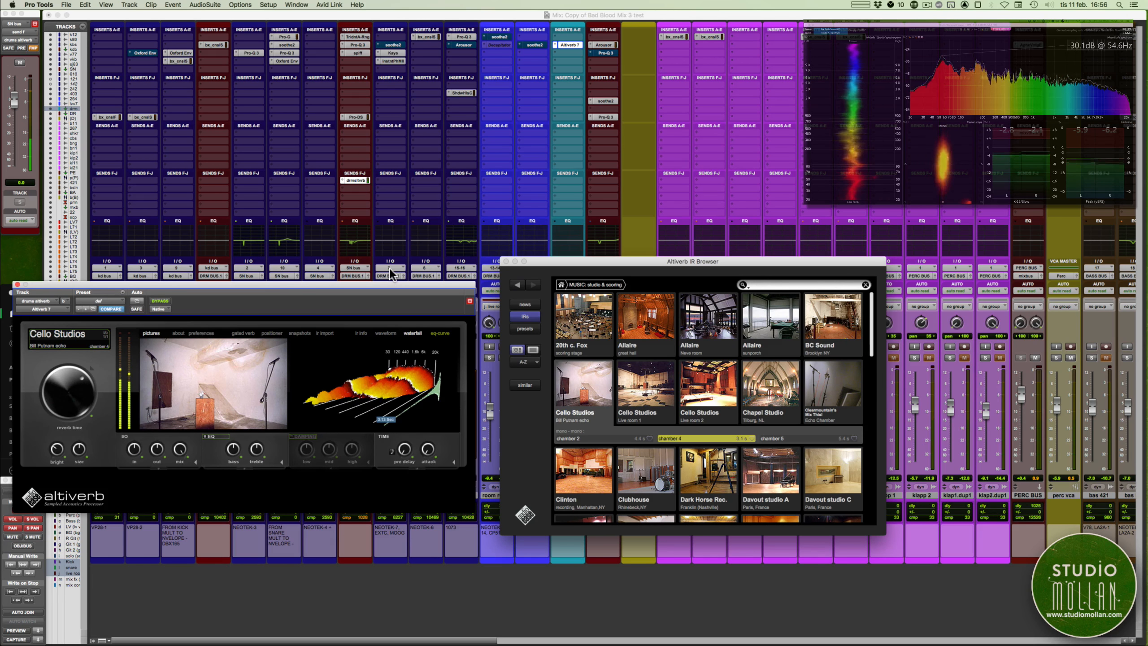
left_click_drag(540, 266, 671, 260)
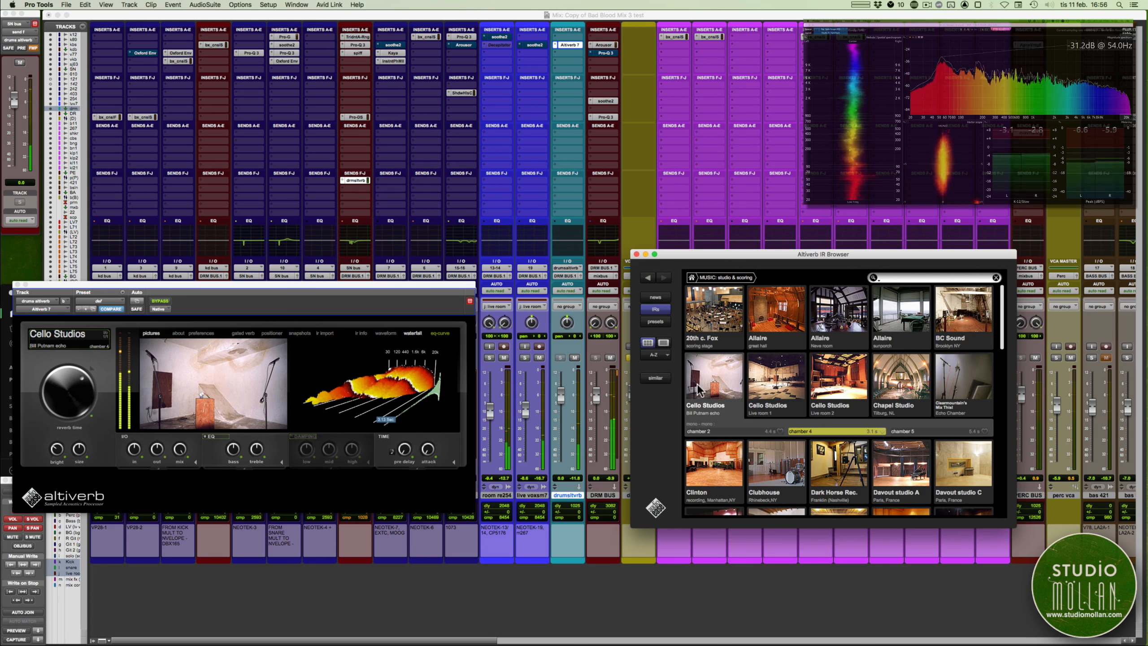
left_click_drag(364, 286, 366, 406)
left_click(311, 357)
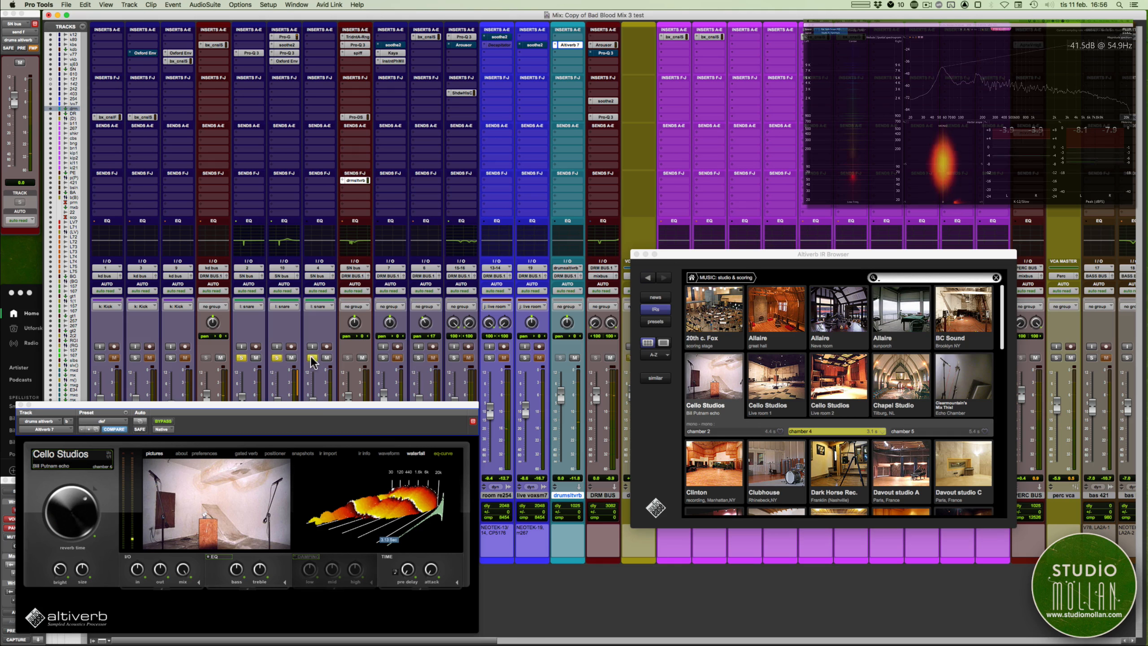
- Play a selection in the arrangement from bar 2122 to 2129, around the vers 2 marker, keeping Altiverb in view
key("super+equal")
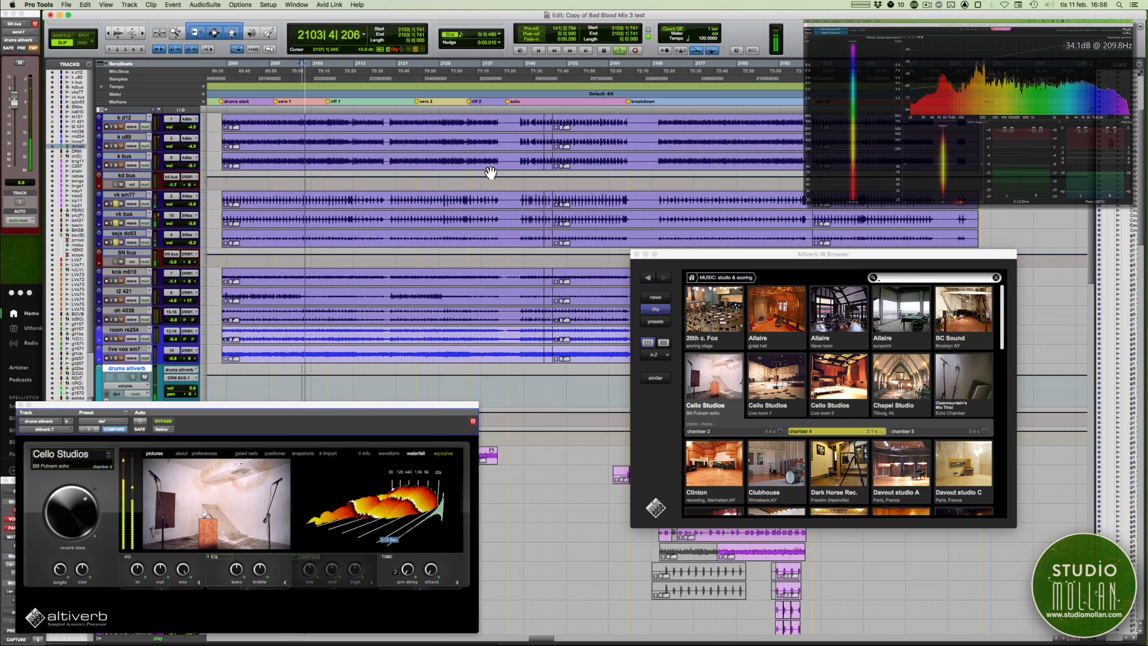
left_click_drag(402, 121, 442, 123)
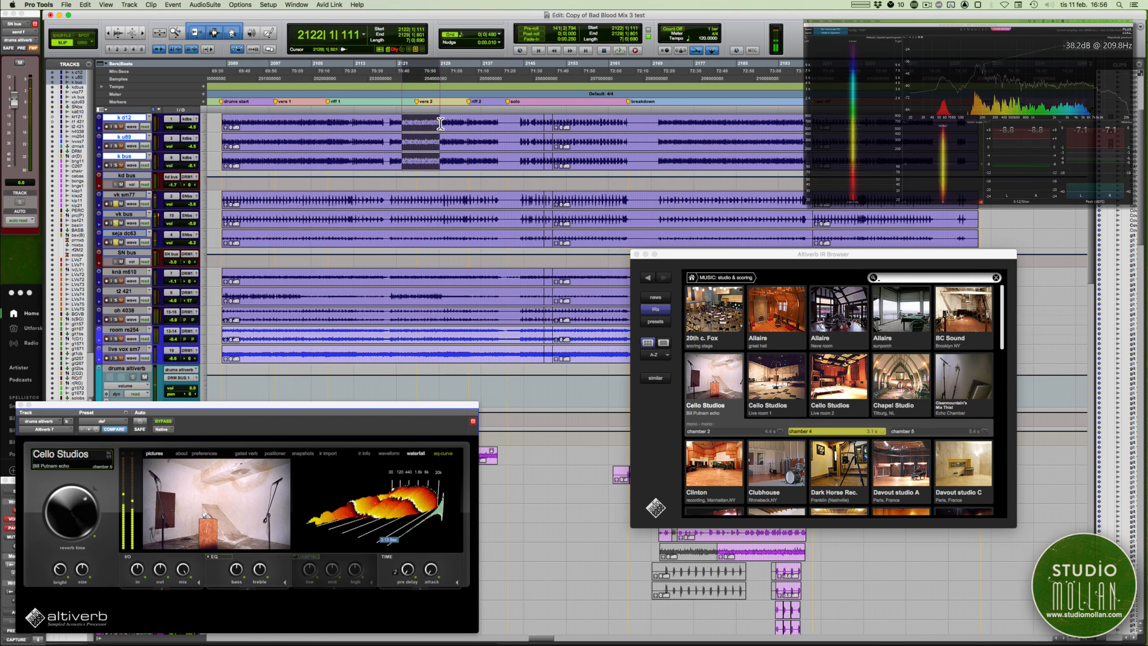
key("space")
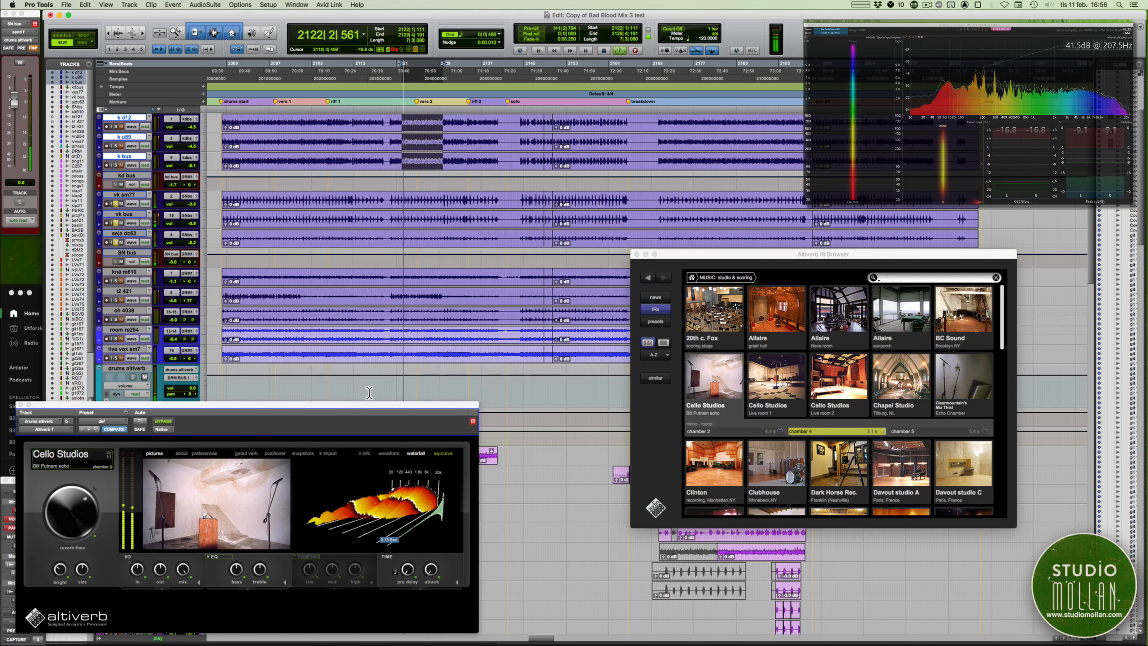
left_click_drag(357, 411, 390, 312)
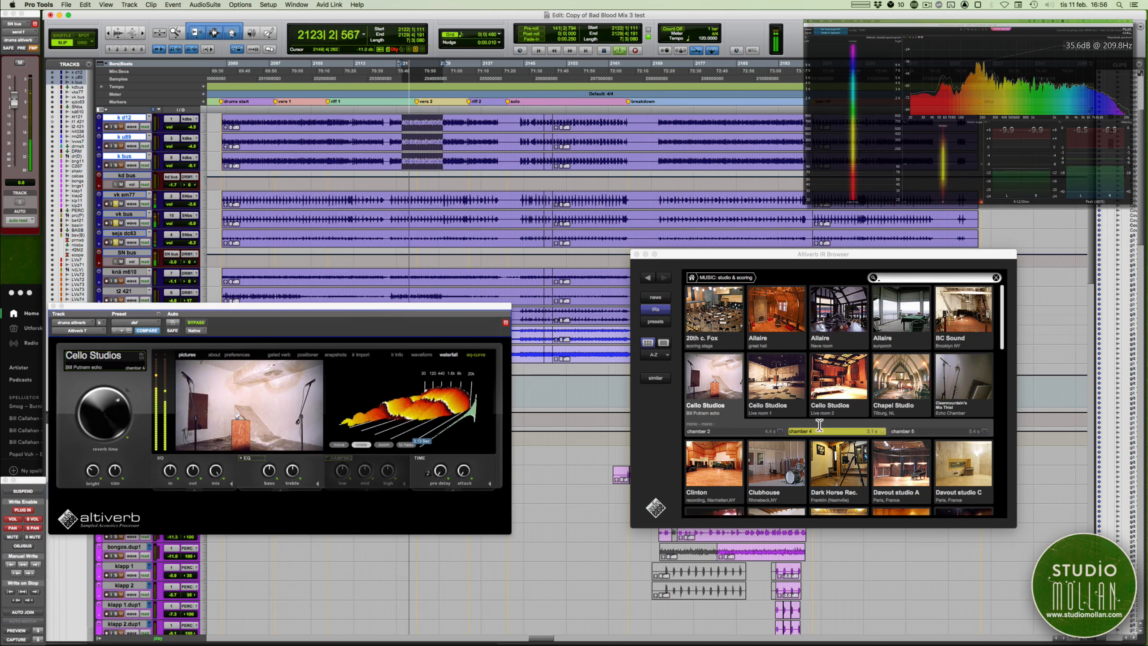
- Audition chamber 2 of the Bill Putnam echo against the snare and switch to chamber 5
left_click(95, 473)
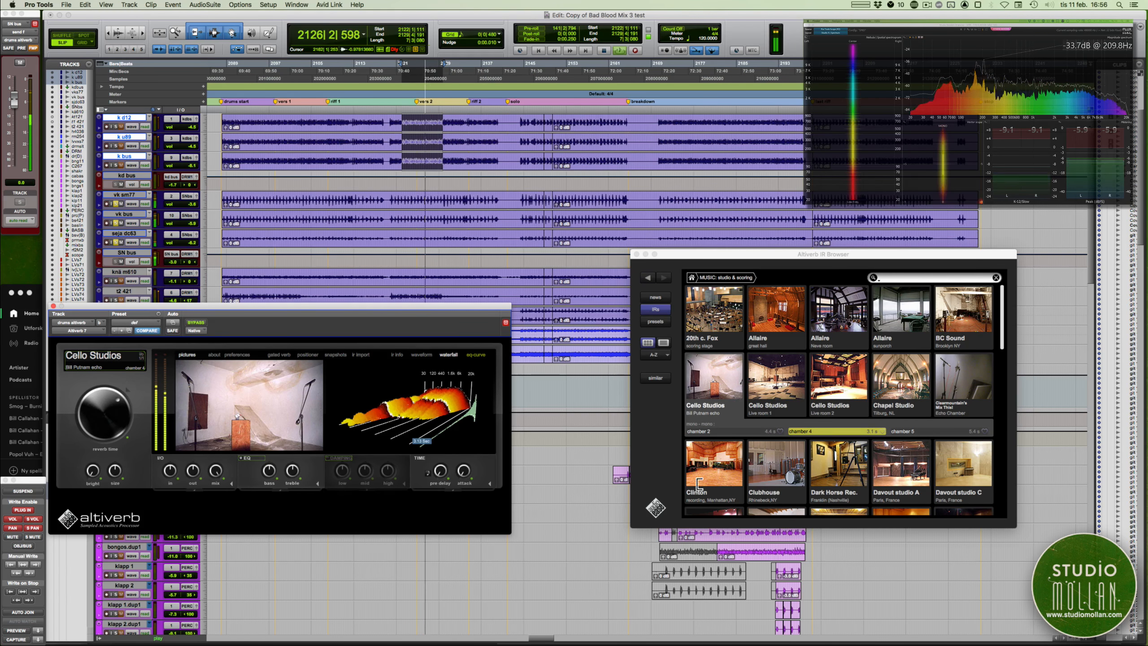
left_click(901, 433)
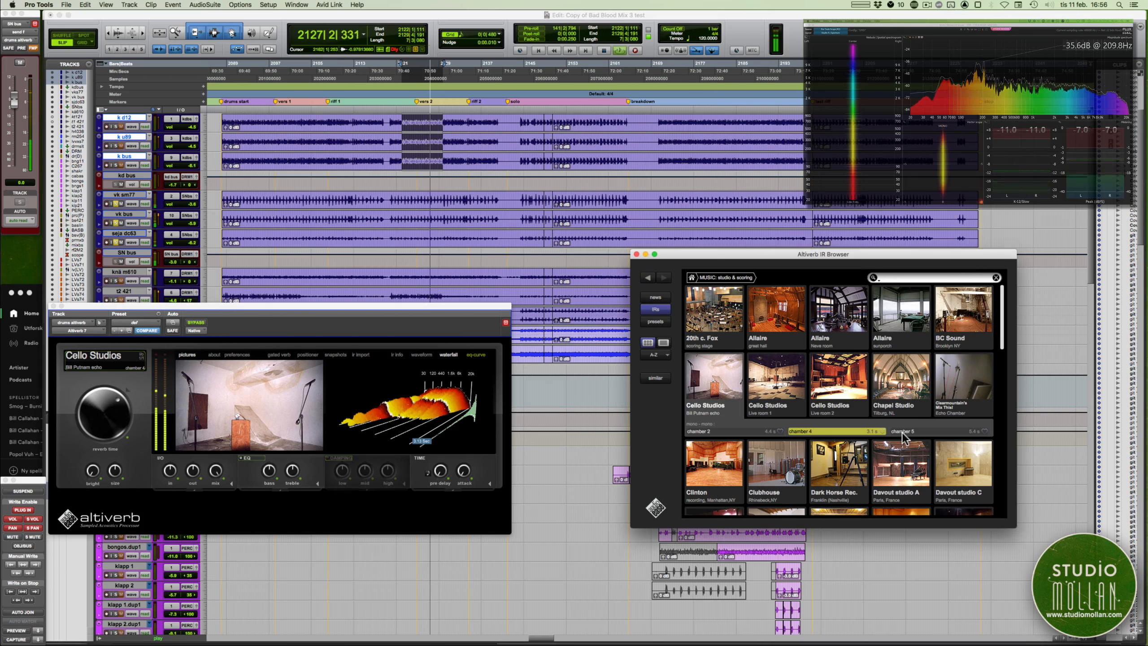
left_click(742, 430)
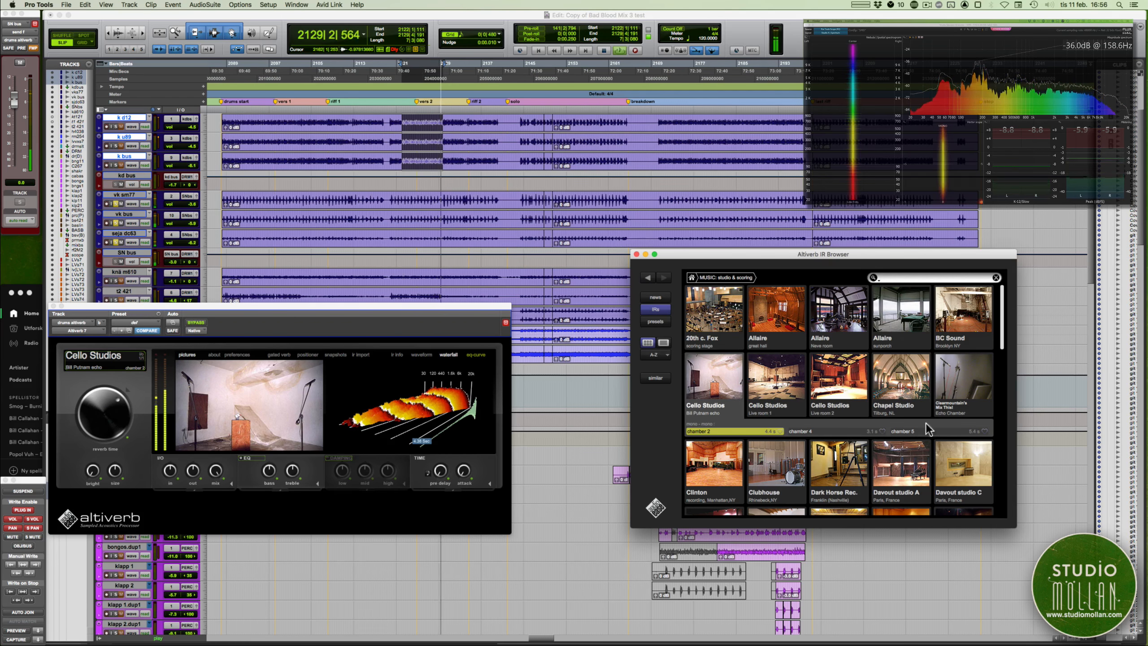
left_click(941, 430)
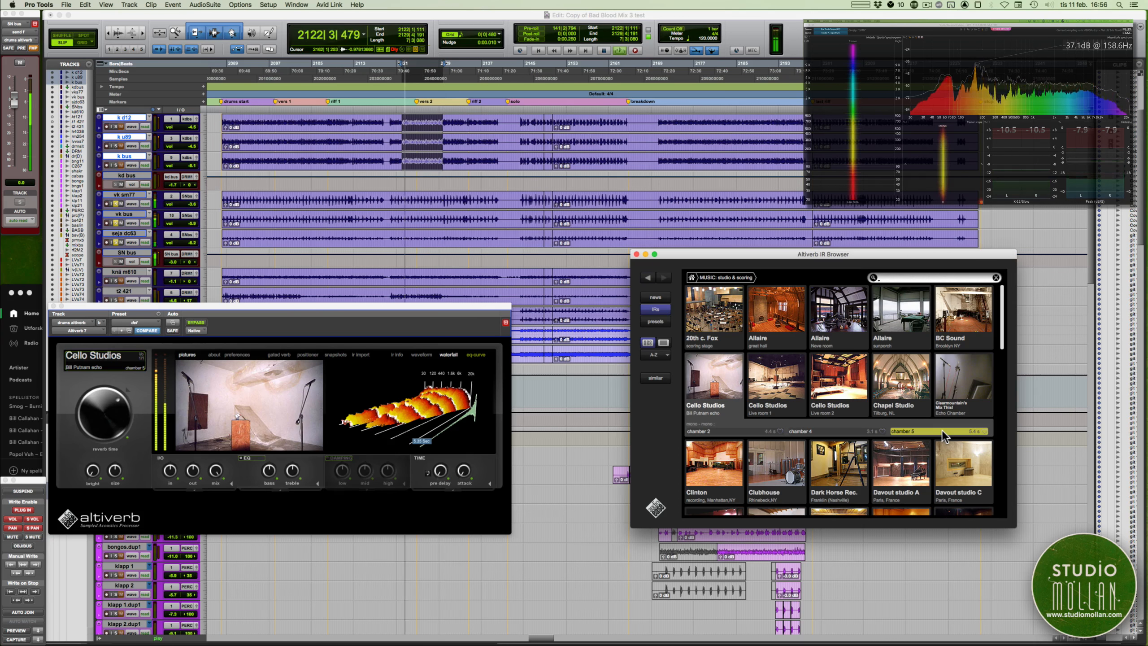
- Close the IR browser and Altiverb windows, and clear the snare solos in the mixer
left_click(637, 254)
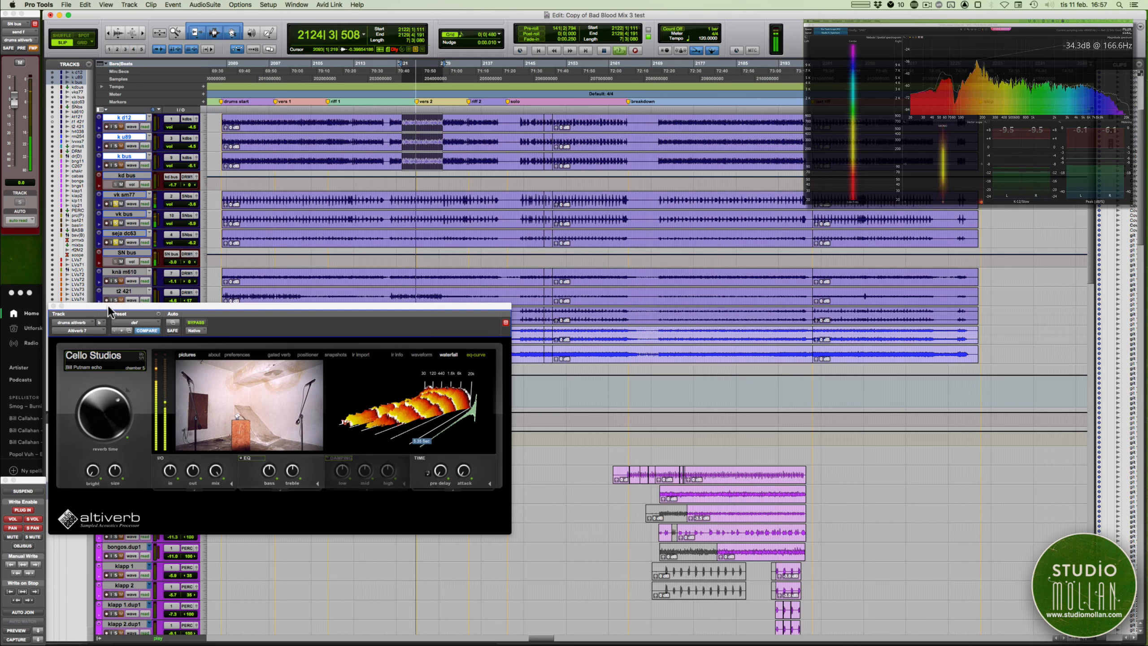
key("space")
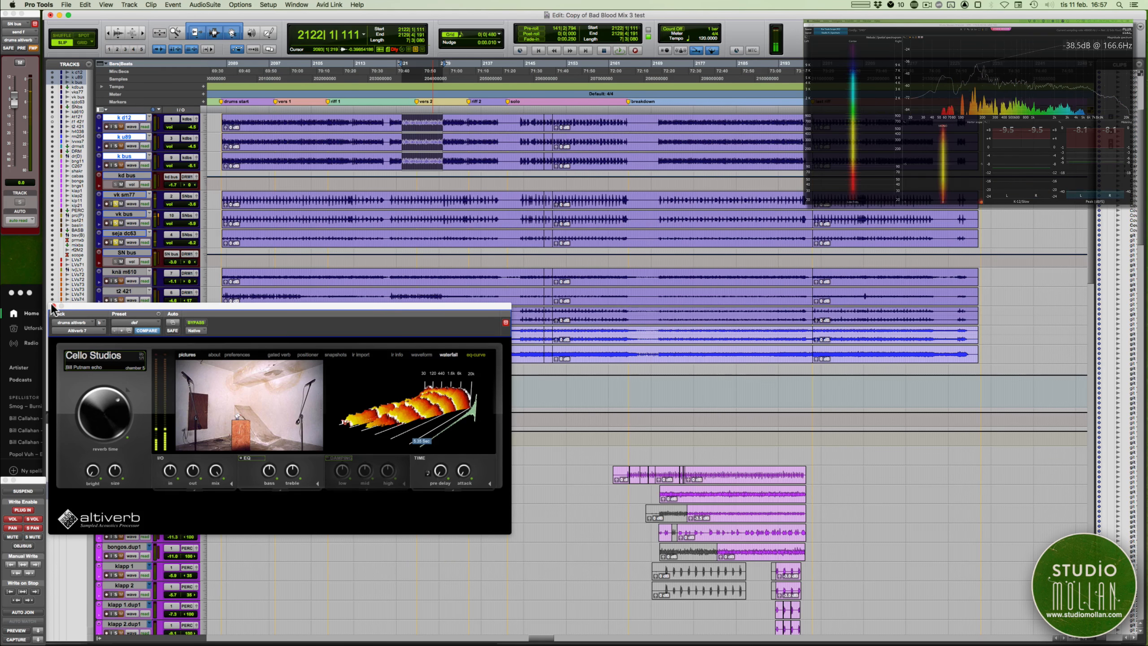
left_click(52, 306)
key("super+equal")
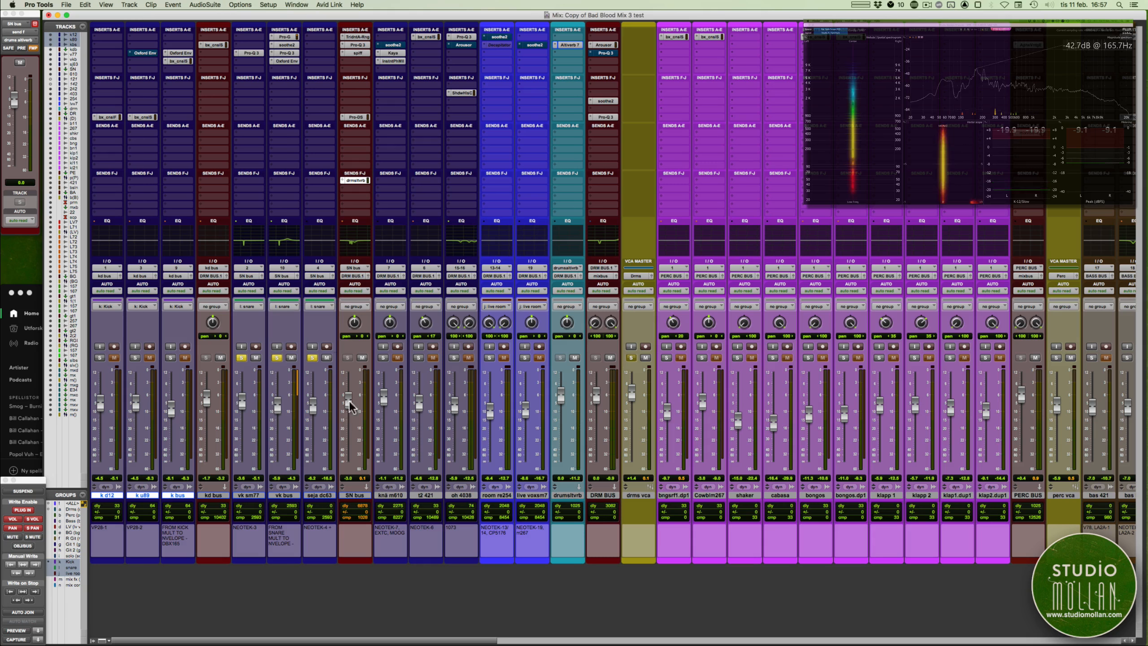
left_click(277, 356, "alt")
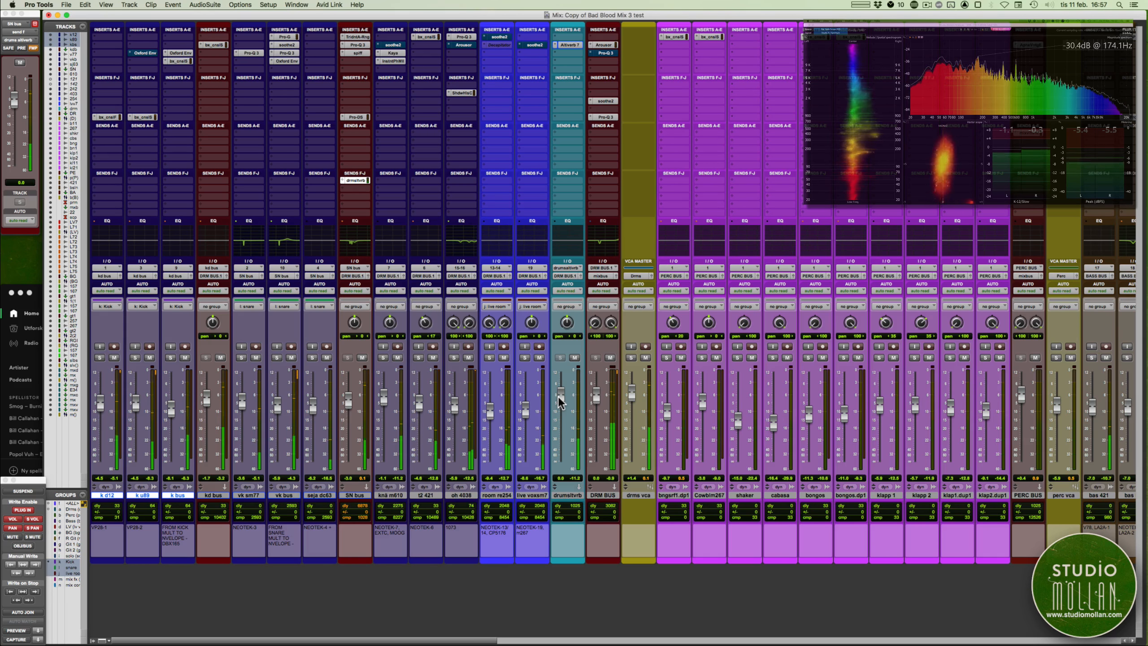
- Trim the drums altiverb aux level slightly and solo the drms vca to judge the reverb within the drums alone
left_click_drag(558, 400, 558, 401)
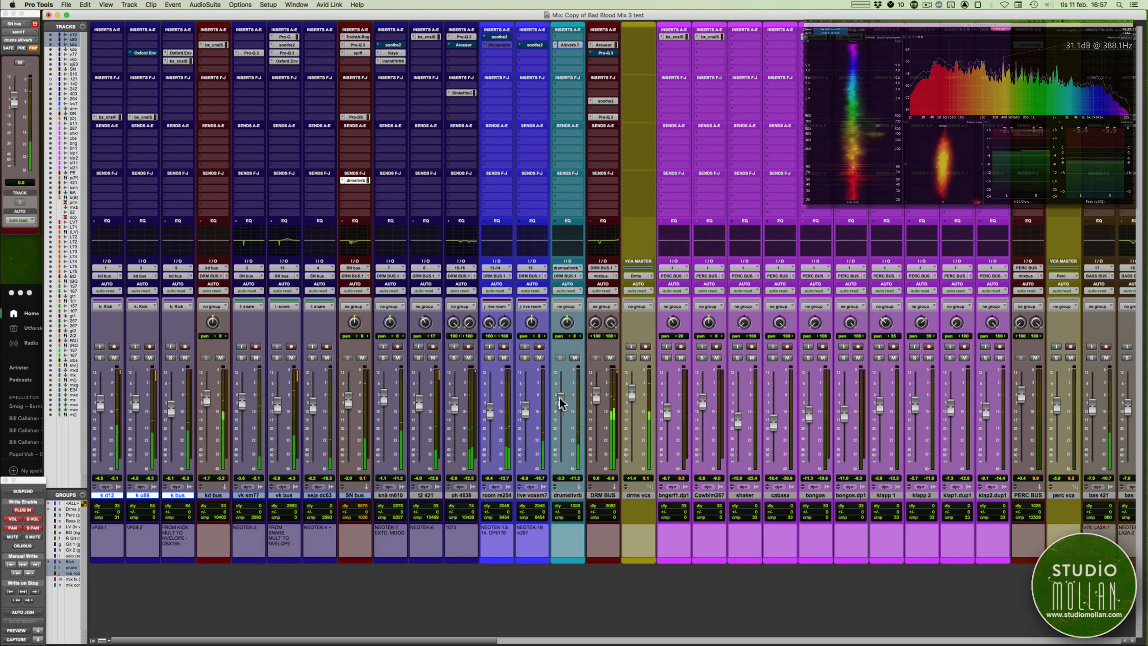
left_click(631, 358)
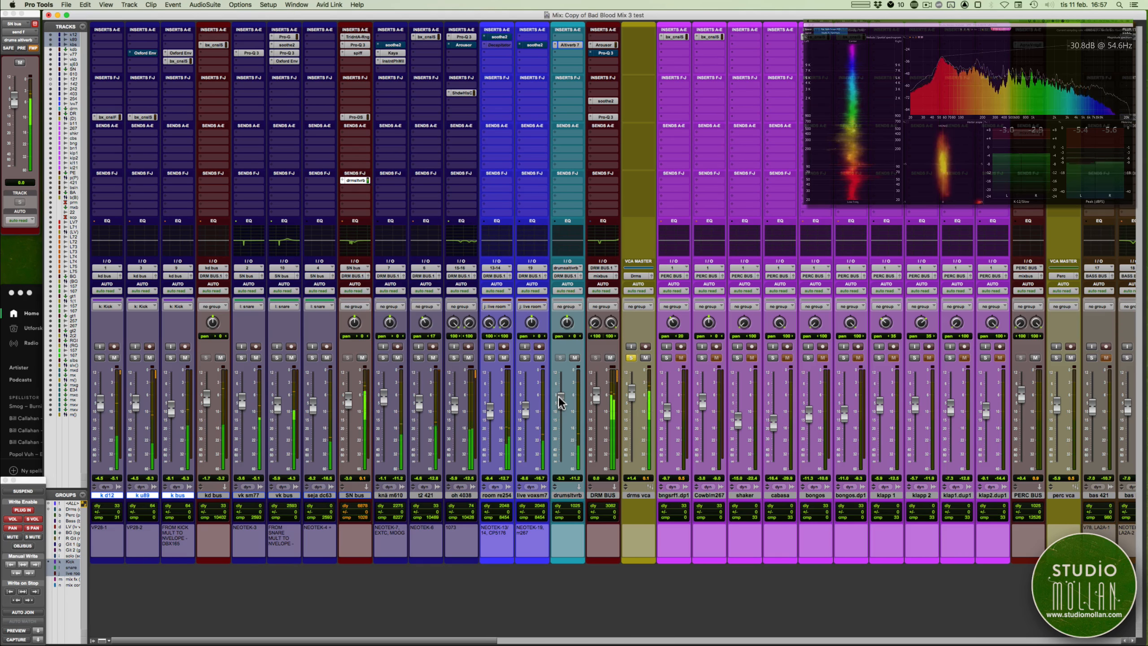
key("super+equal")
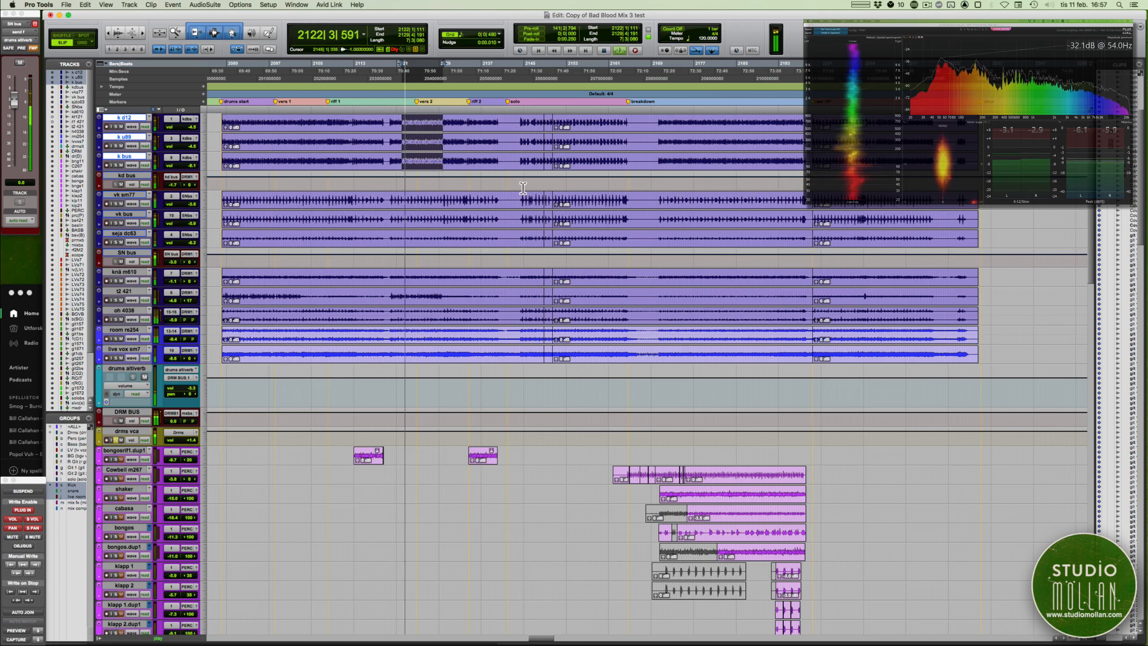
key("super+equal")
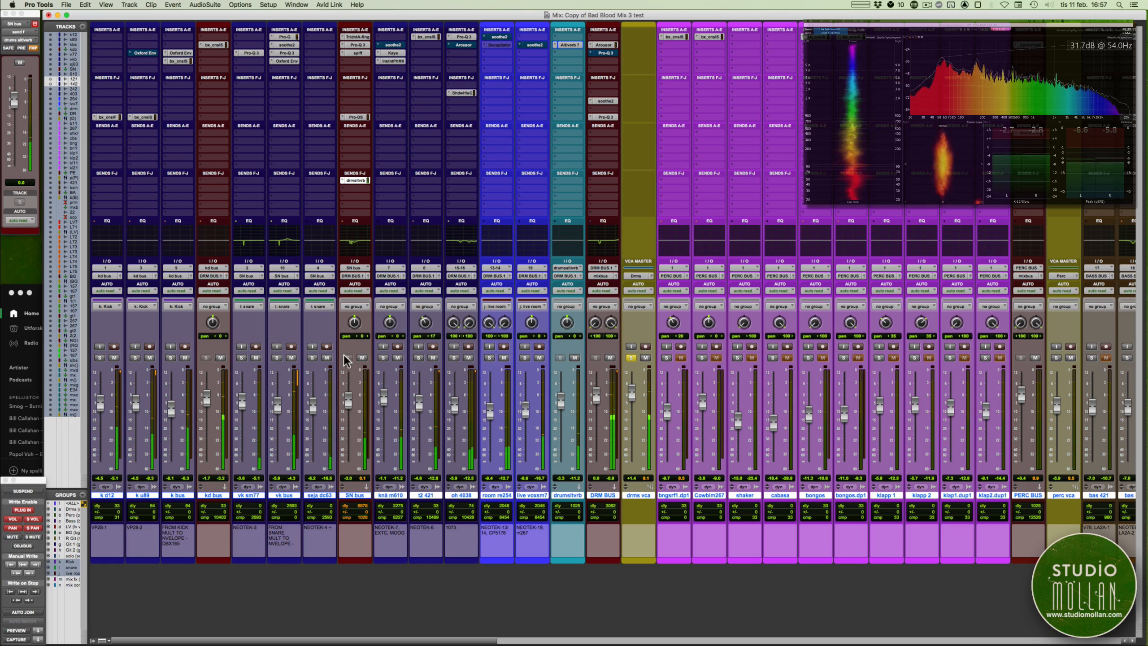
- Compare the soloed drum mix with and without the drums altiverb aux during playback
left_click(574, 358)
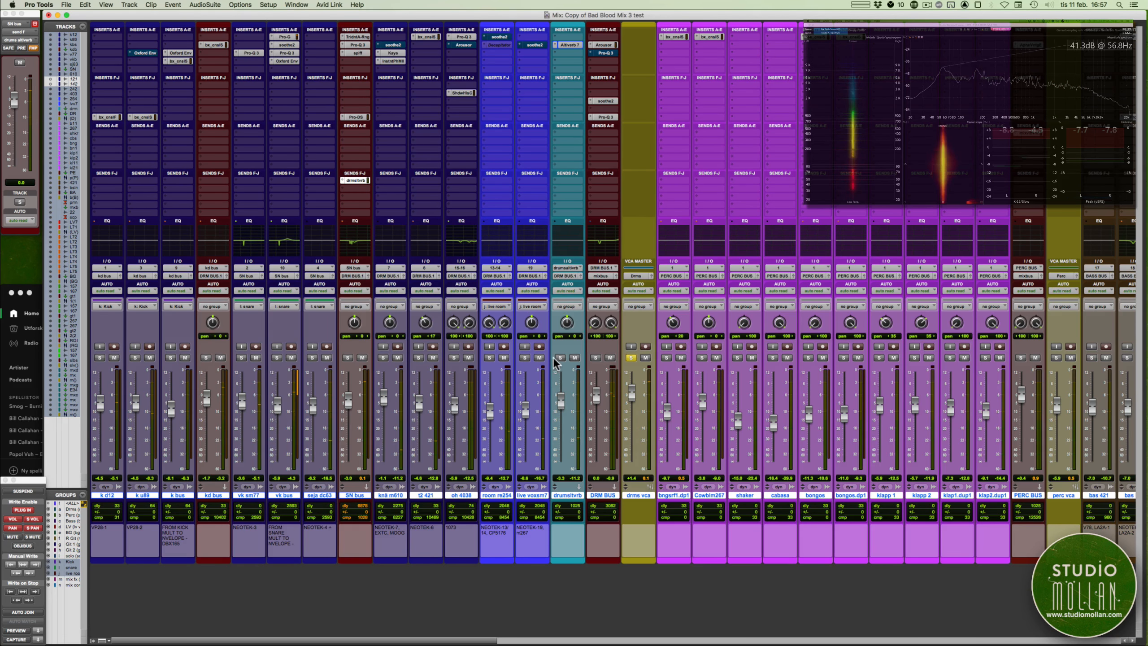
left_click(560, 358)
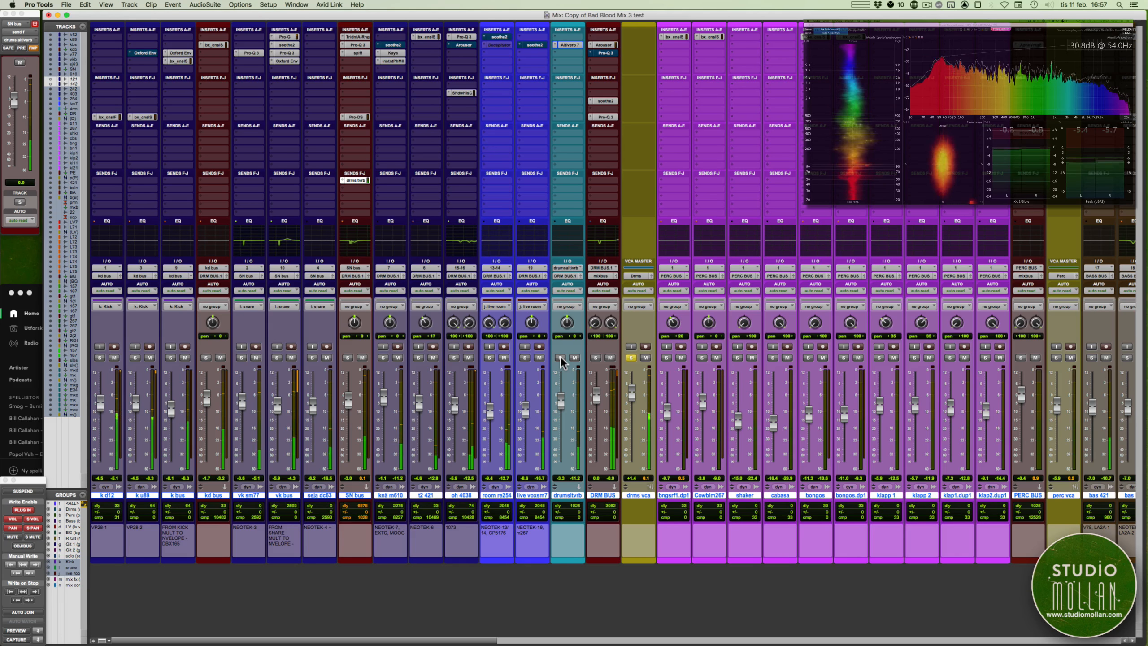
key("ctrl+alt+s")
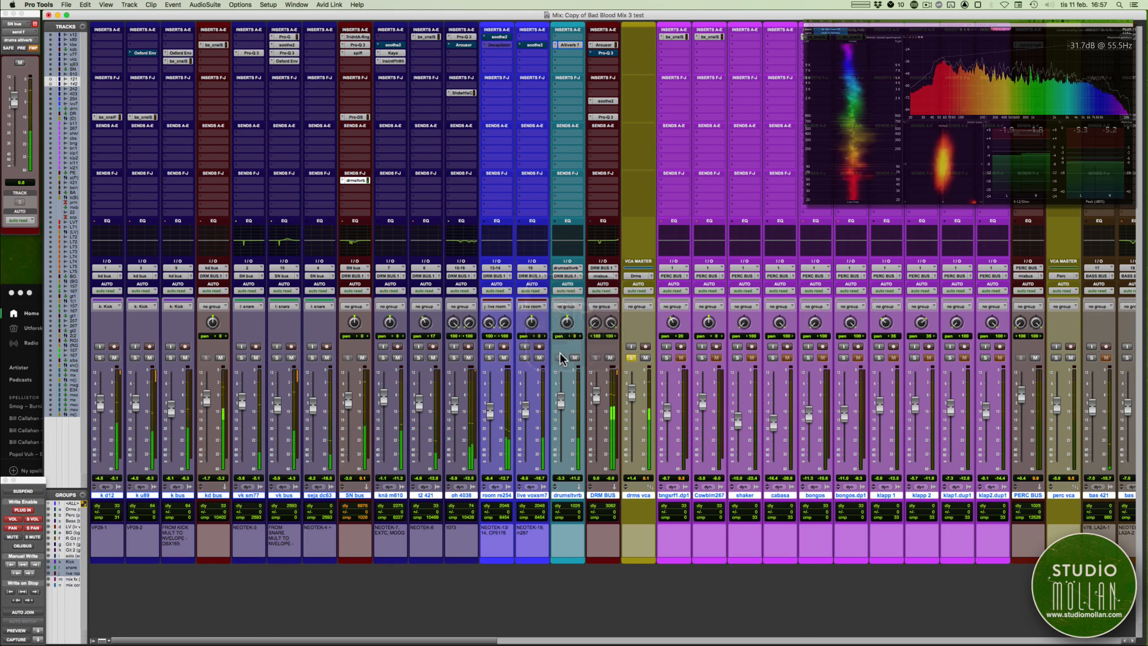
- Compare the drums altiverb aux with the room and live vox mics by toggling their solos
left_click(561, 358)
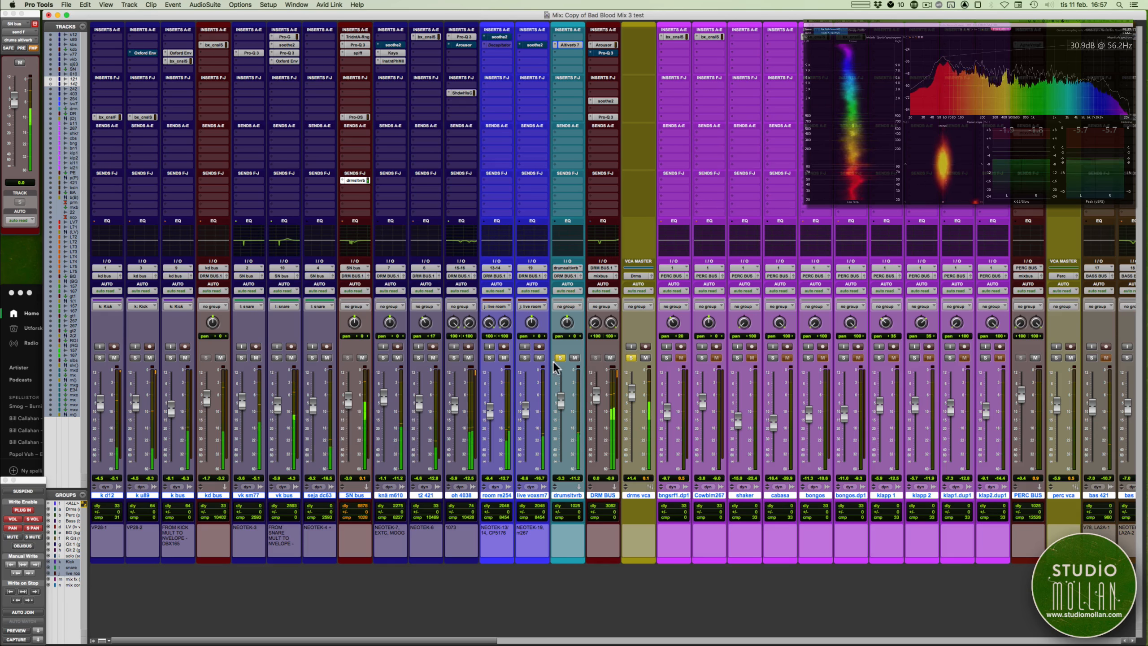
left_click(524, 358)
left_click(489, 358)
left_click(560, 358)
left_click(560, 358, "super")
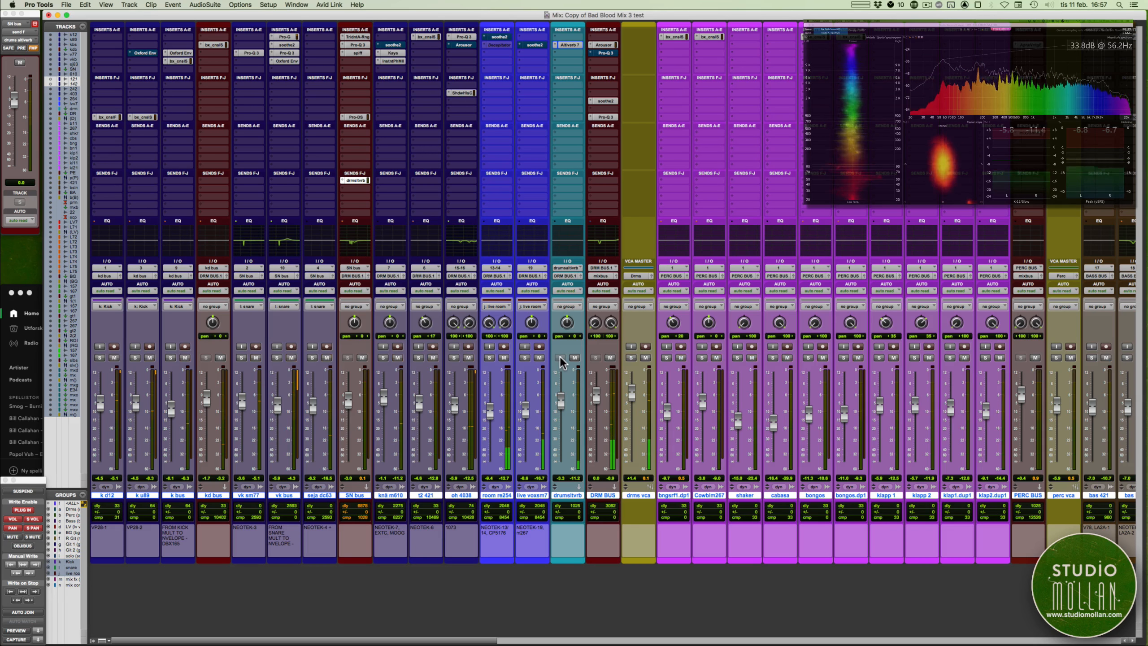
- Solo the snare tracks with the reverb and copy the Pro-G gate from the vk bus ahead of Altiverb on the drums altiverb aux
left_click(312, 358)
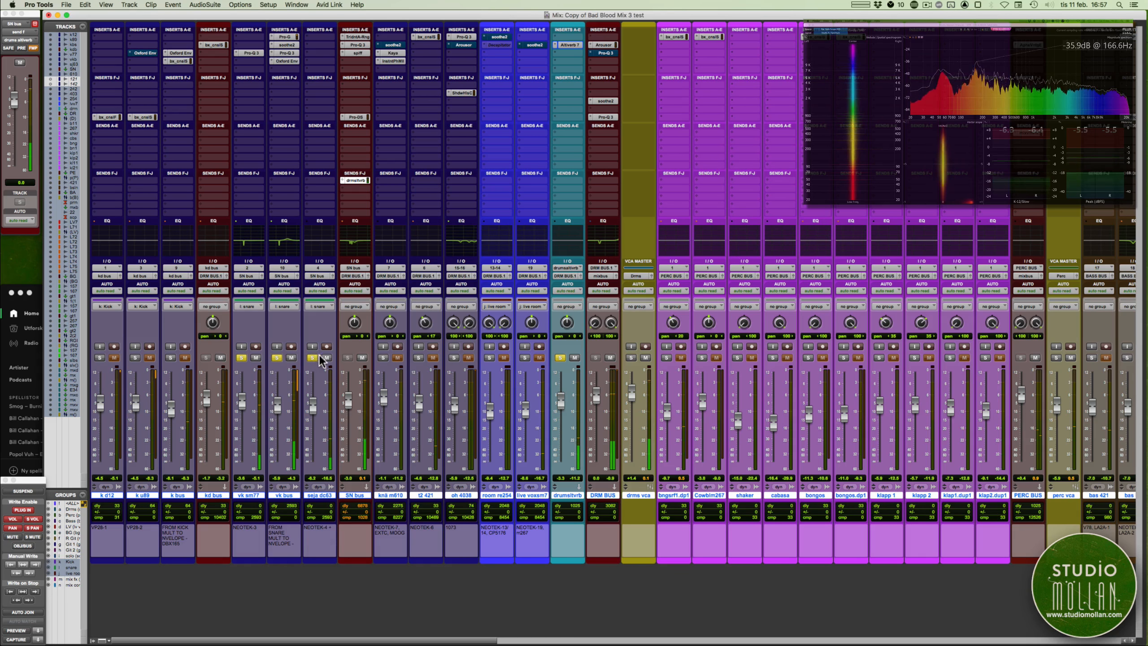
left_click(569, 45)
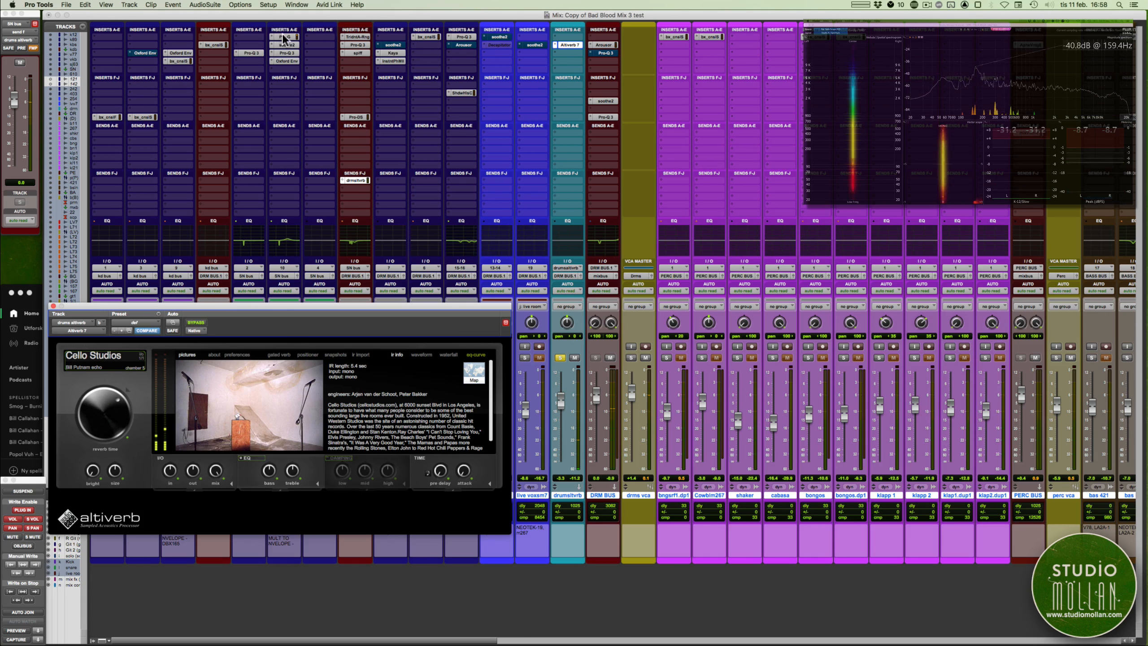
left_click_drag(283, 37, 569, 39)
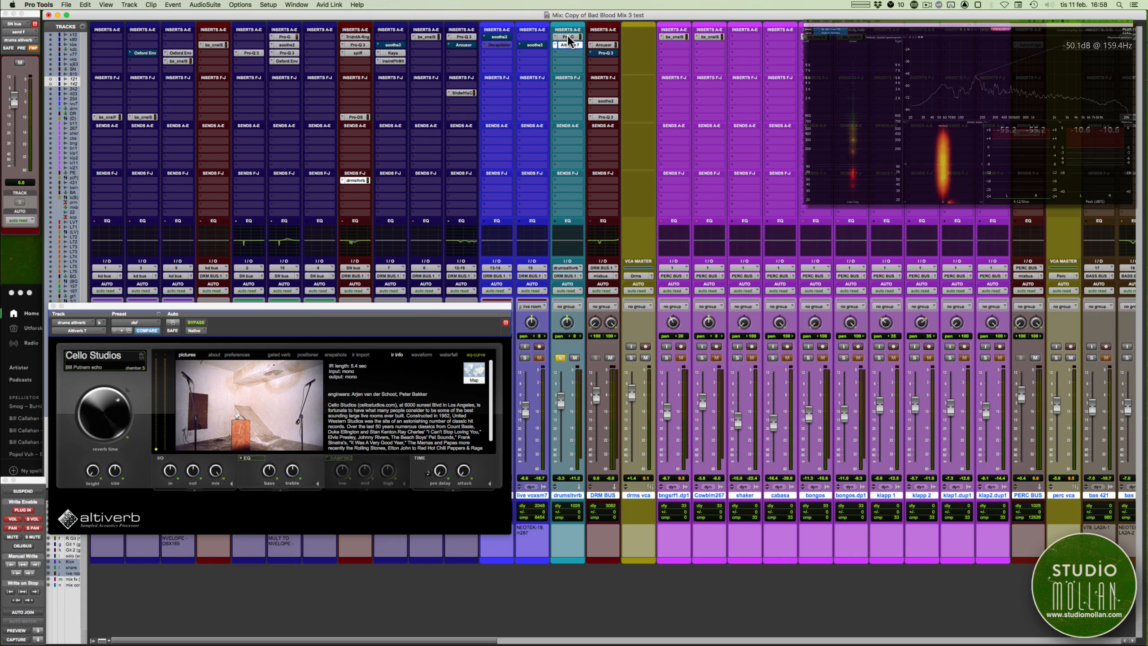
left_click(568, 37)
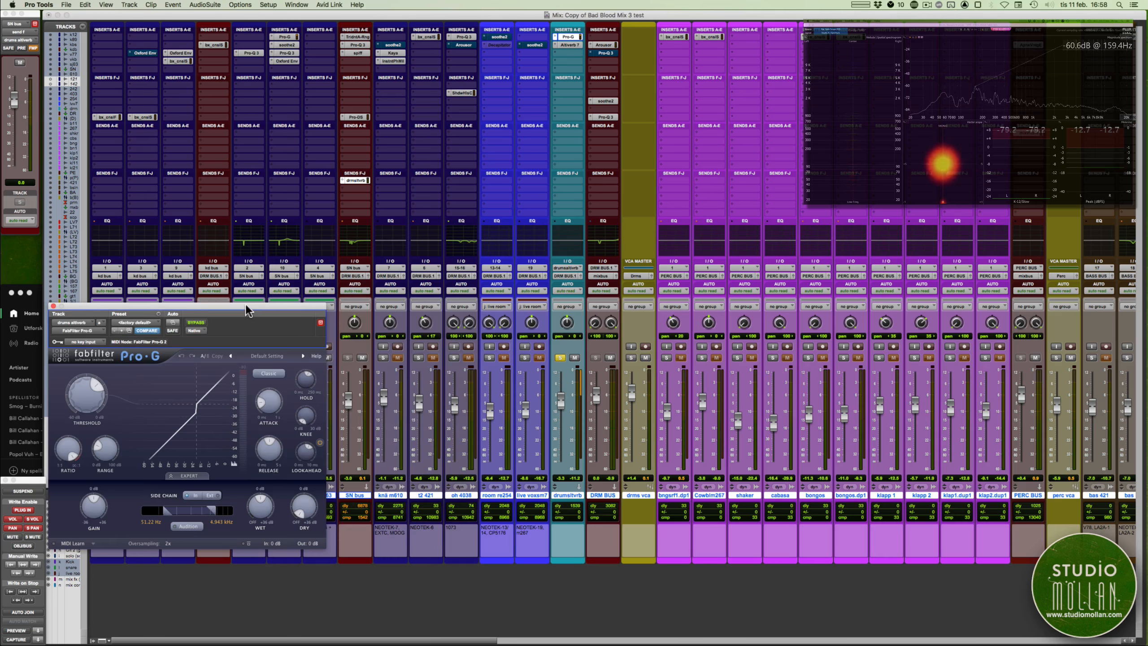
left_click_drag(247, 311, 348, 269)
key("space")
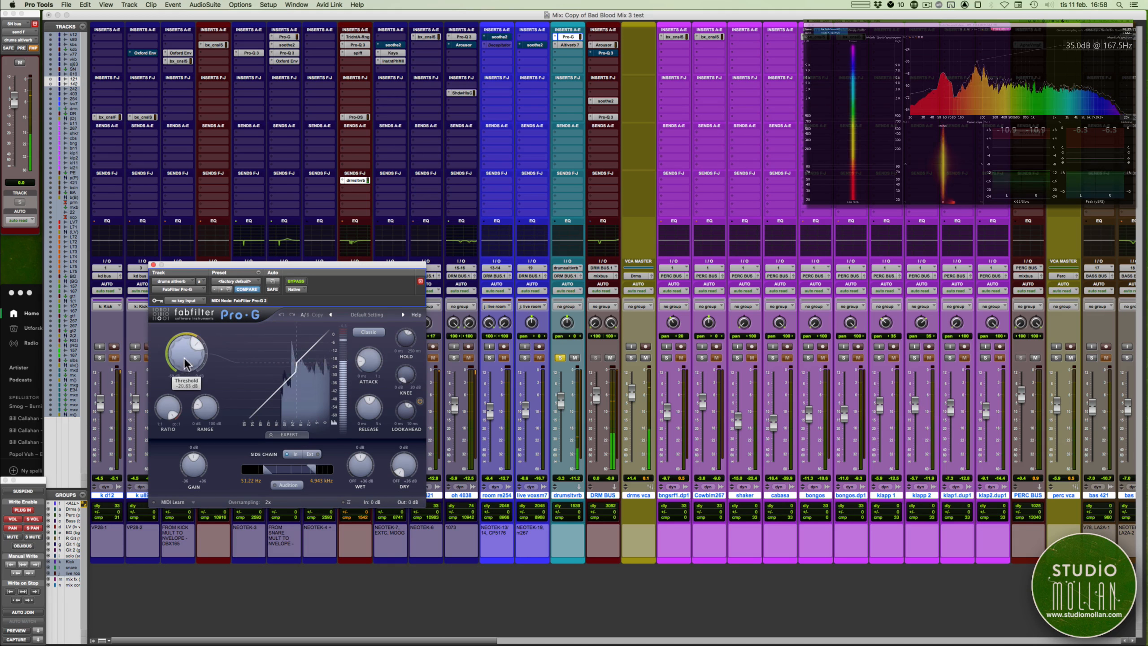
- Adjust the Pro-G gate's threshold and raise its hold time while the snare plays, and close the plug-in window
left_click_drag(185, 364, 182, 358)
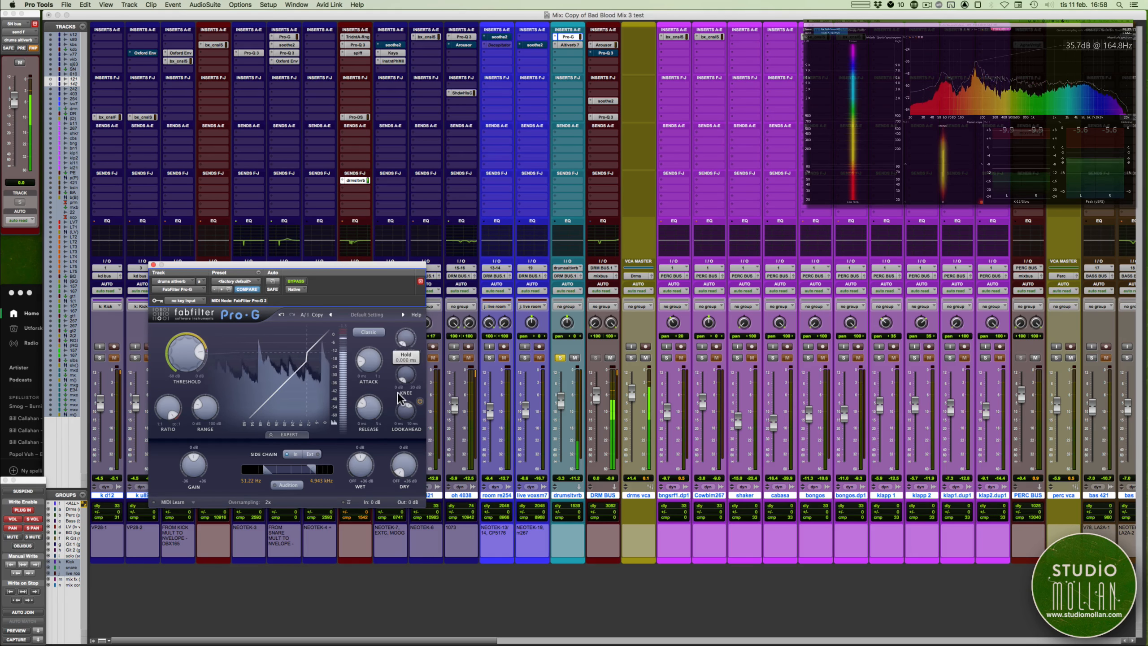
left_click_drag(404, 337, 408, 318)
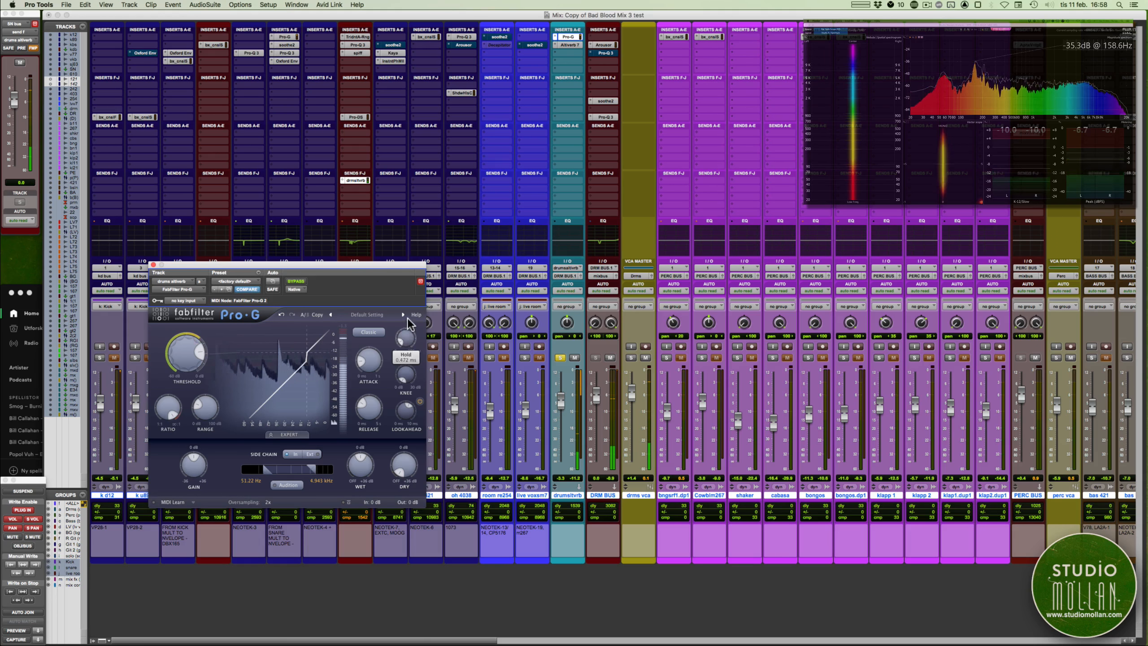
left_click(154, 265)
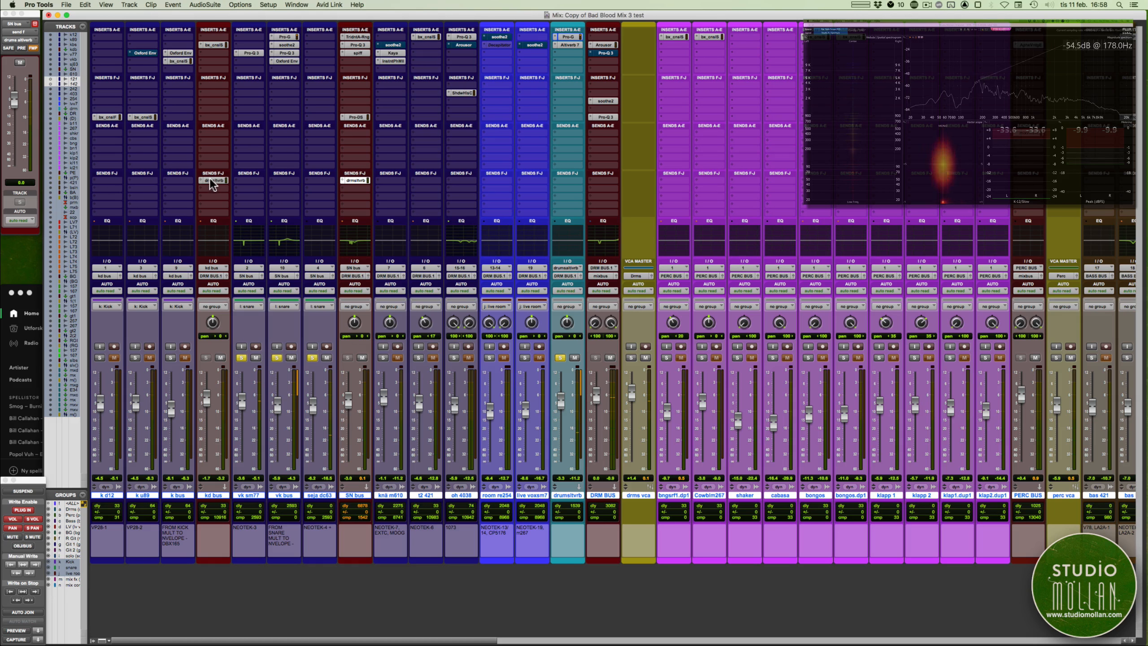
- Try the drums altiverb send on the kd bus with the kick tracks soloed, and remove that send
left_click(211, 179)
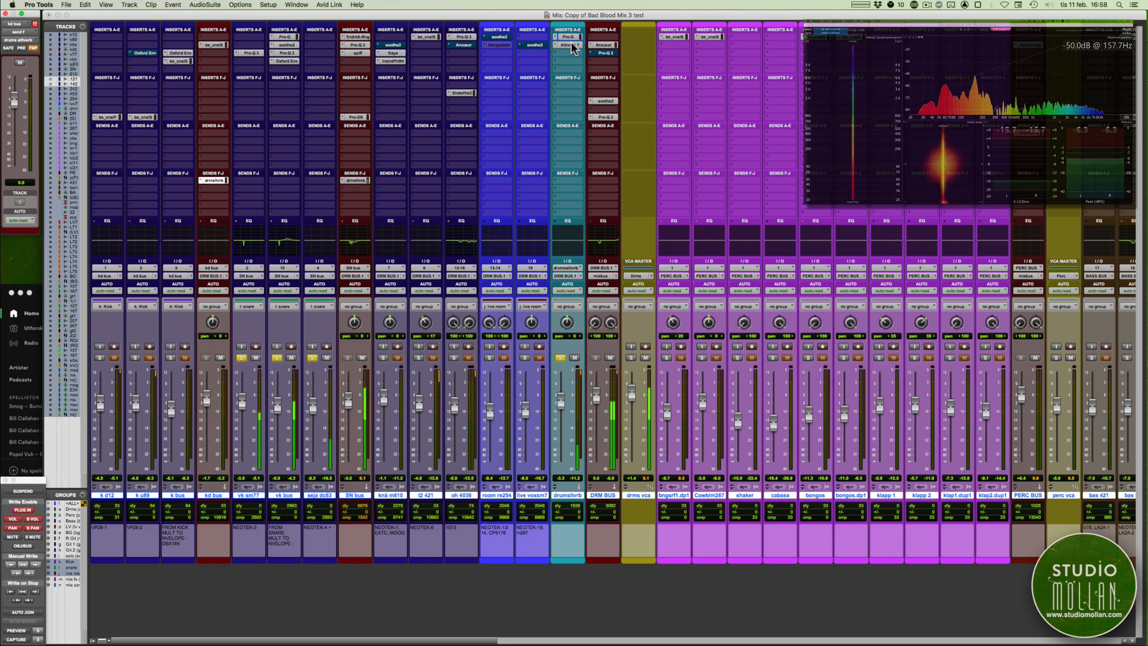
left_click(171, 357)
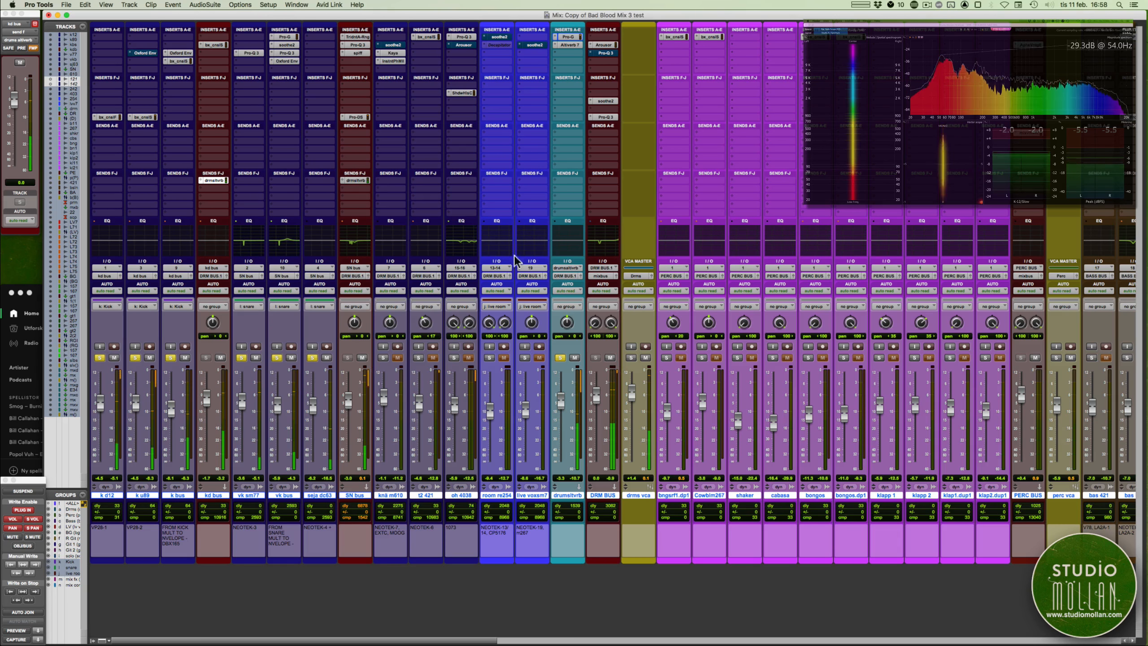
left_click(213, 179, "super")
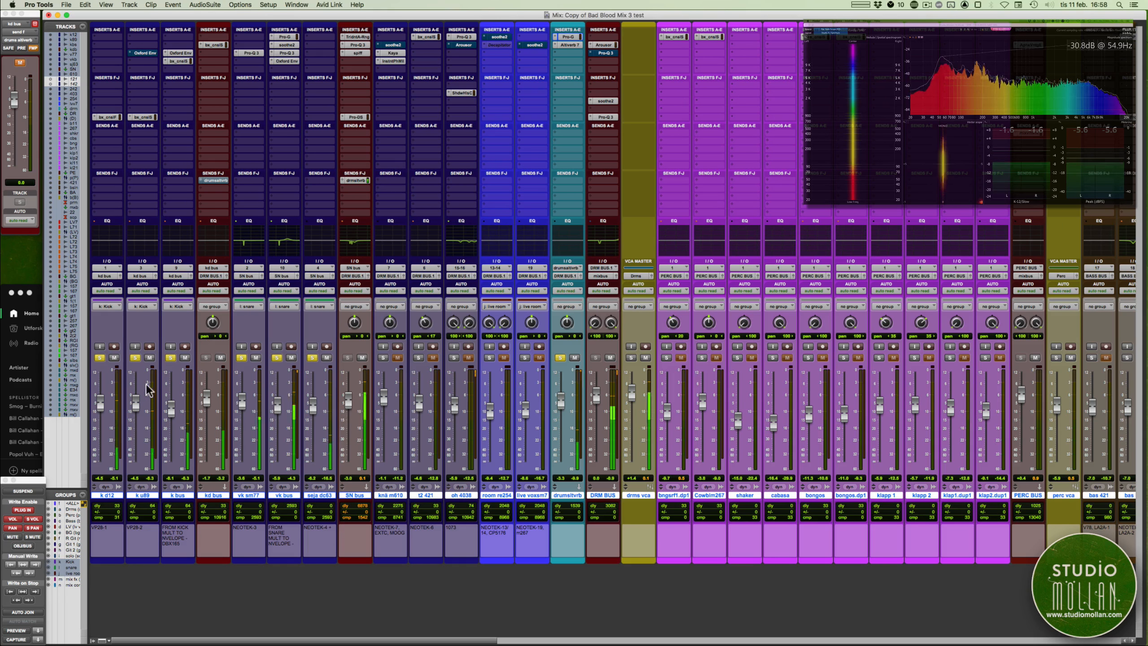
left_click(213, 179)
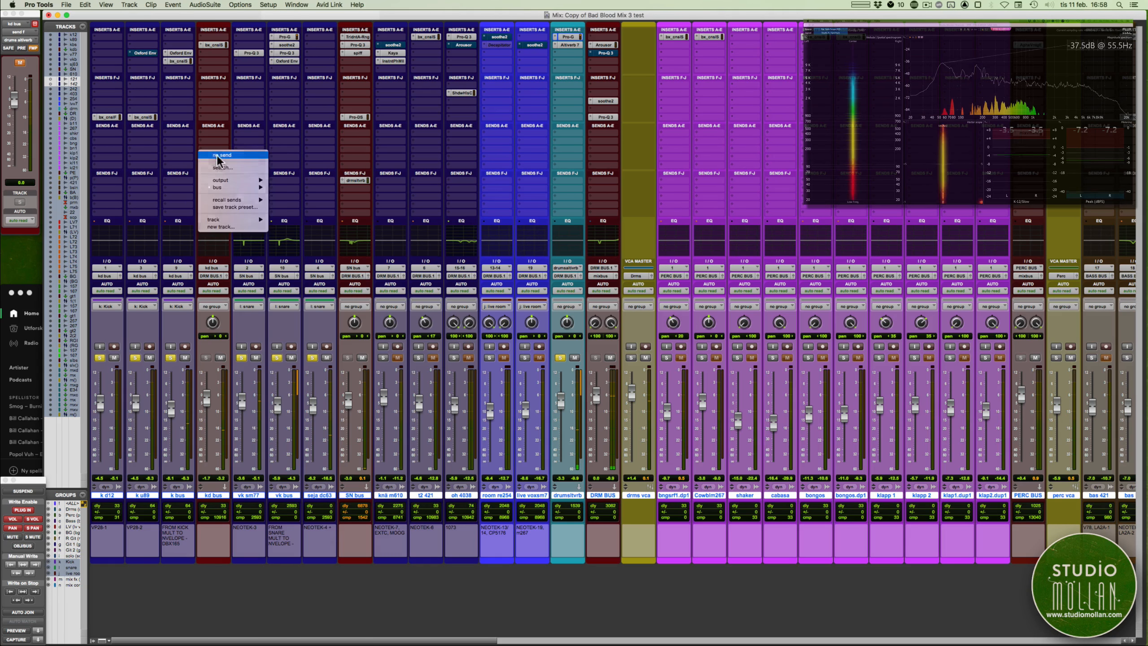
left_click(215, 156)
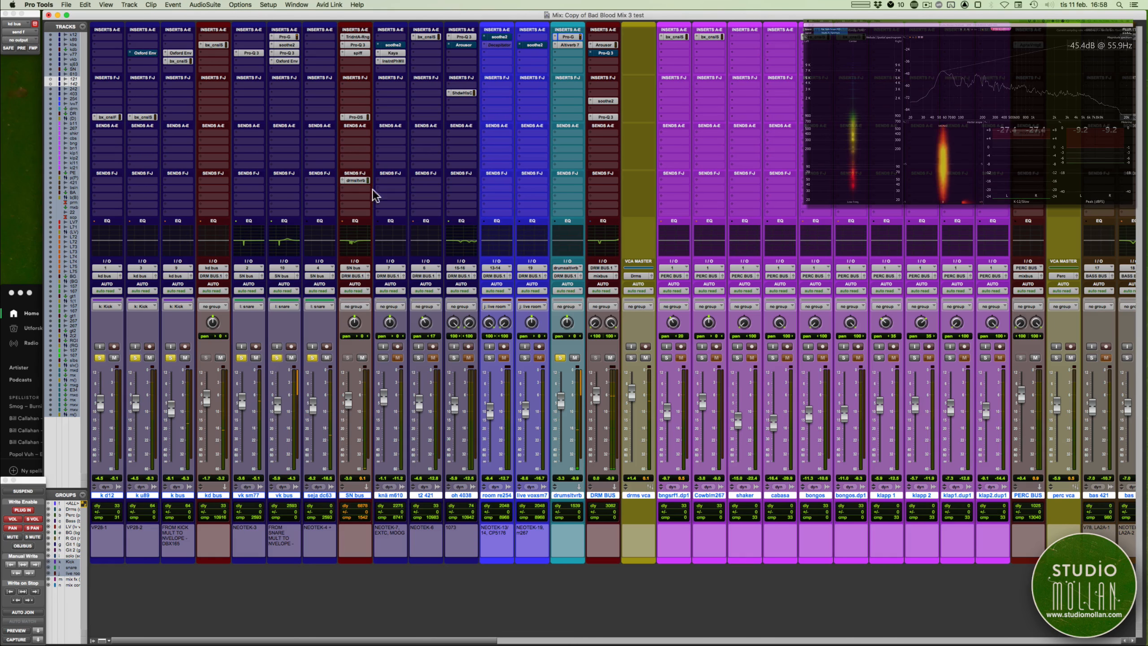
- Copy the SN bus altiverb send to the oh 4038 track, solo the overheads, and raise the drums altiverb aux level
left_click_drag(355, 180, 463, 181)
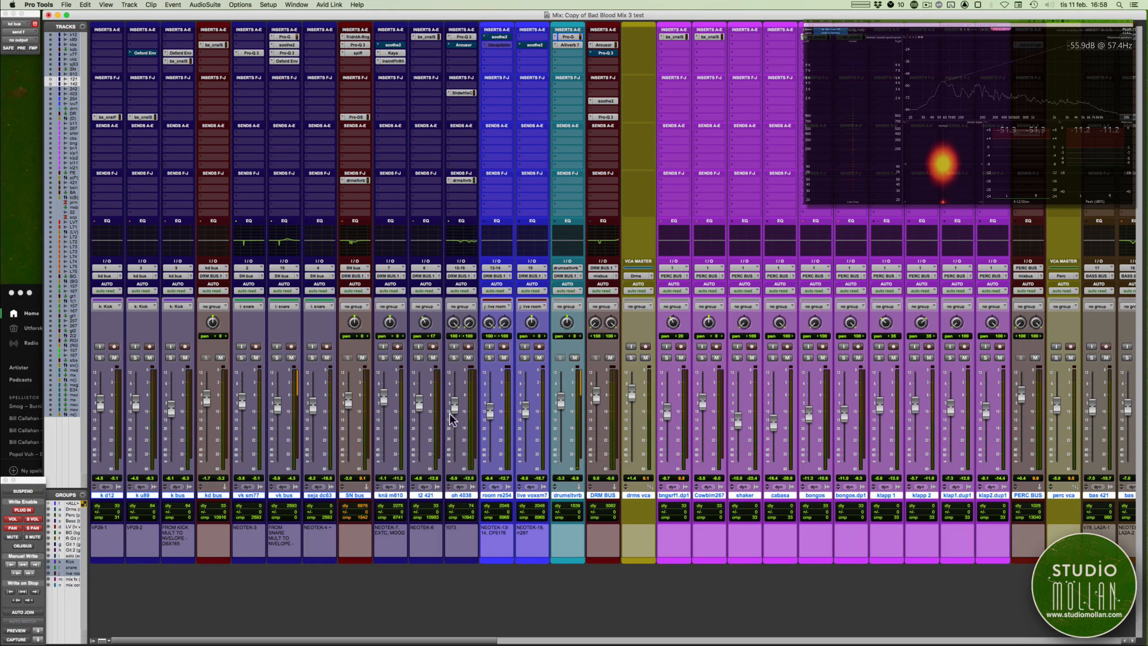
left_click(454, 358)
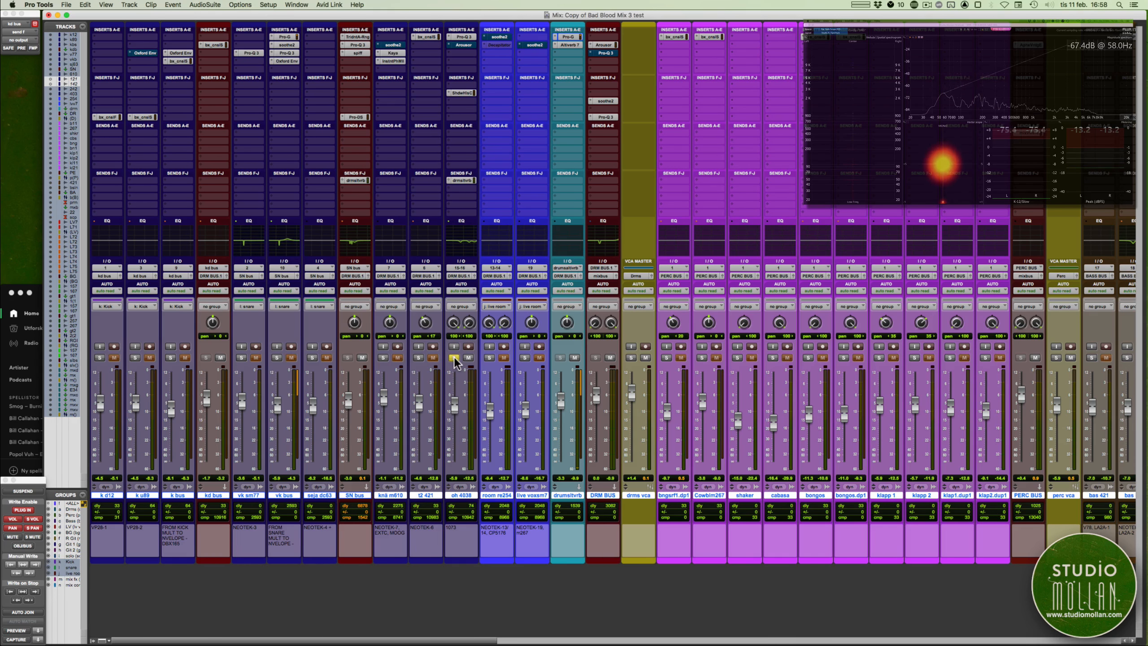
left_click(462, 180)
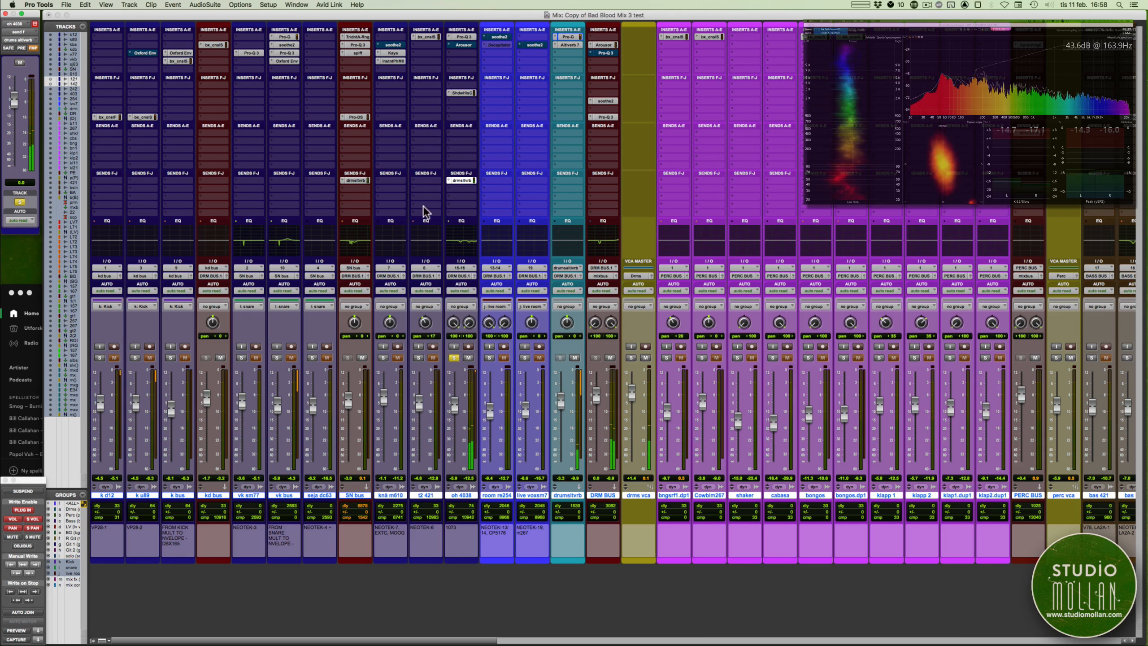
left_click_drag(560, 391, 561, 389)
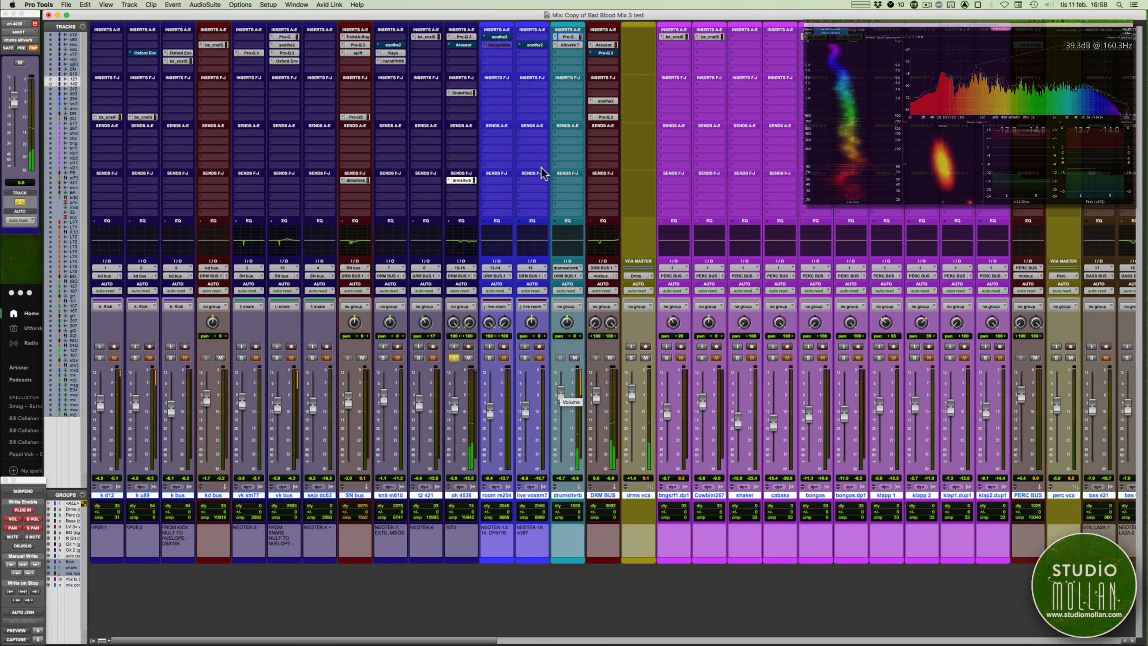
- Audition the Pro-G gate on the overhead reverb with a lower threshold, then bypass the gate and close its window
left_click(570, 36, "super")
left_click(570, 36)
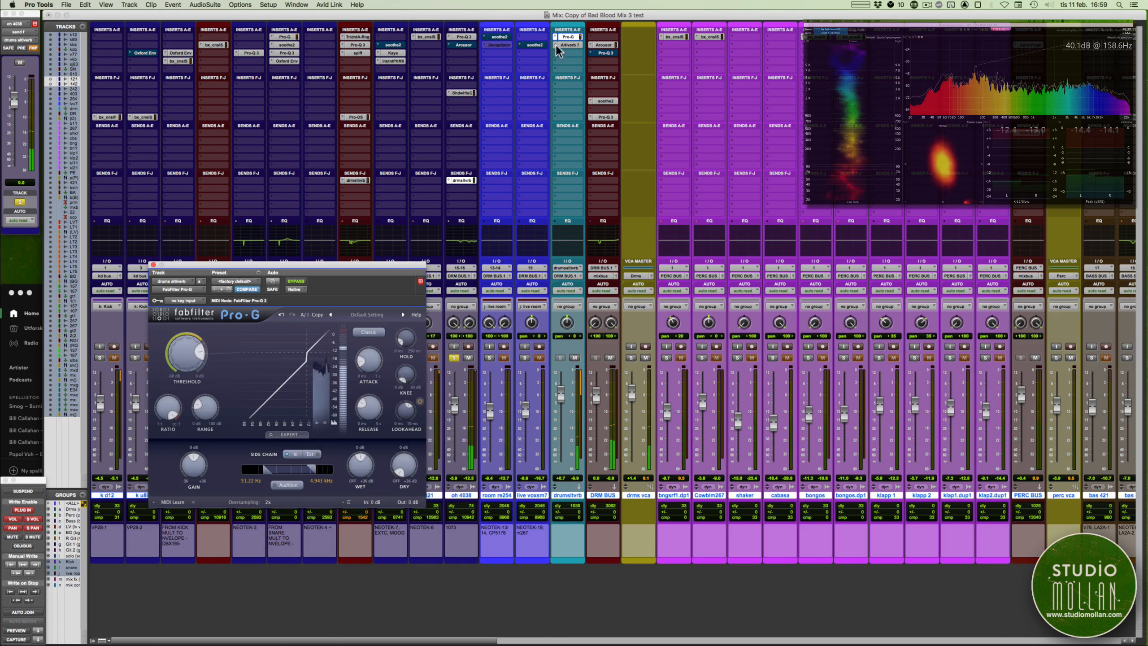
left_click_drag(183, 360, 176, 371)
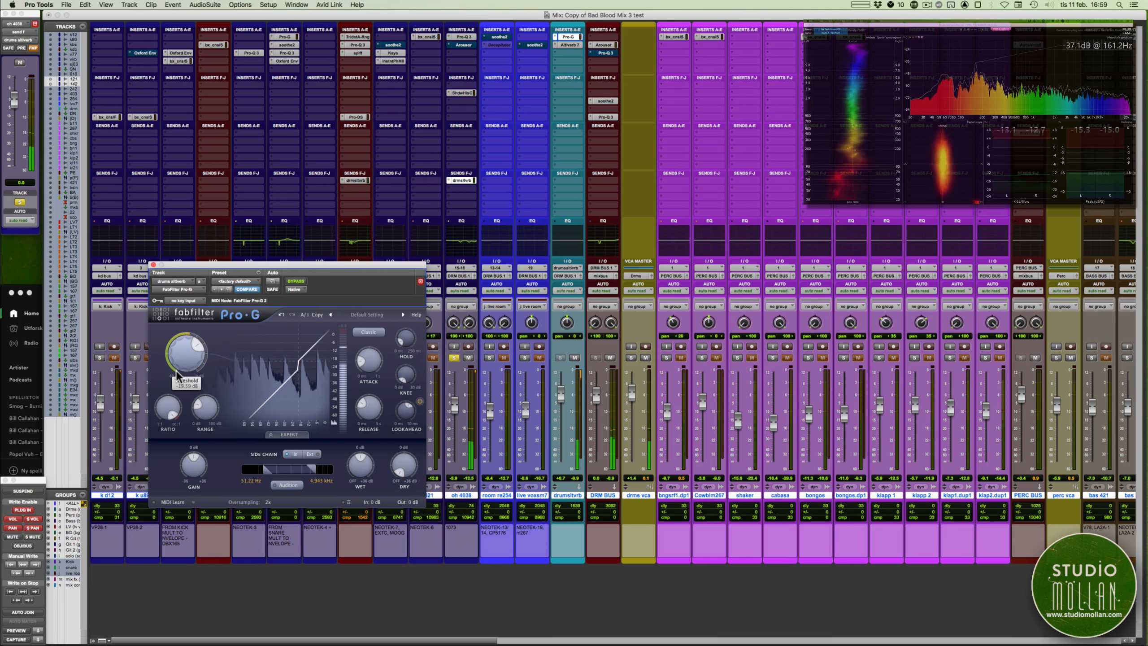
left_click(568, 38, "super")
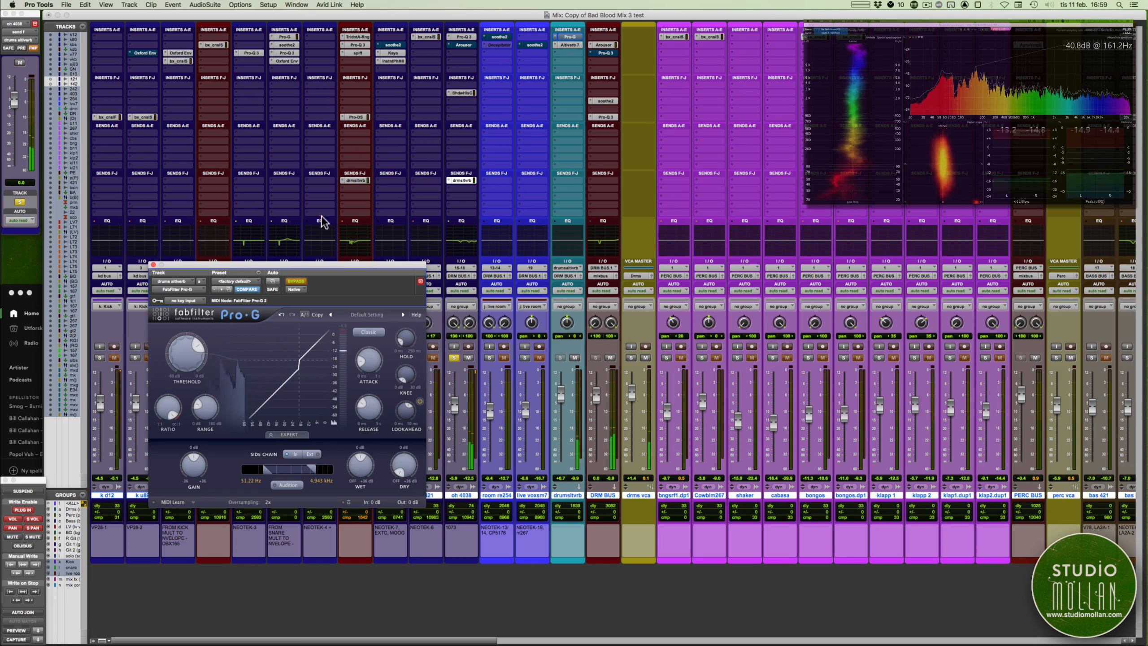
left_click(153, 265)
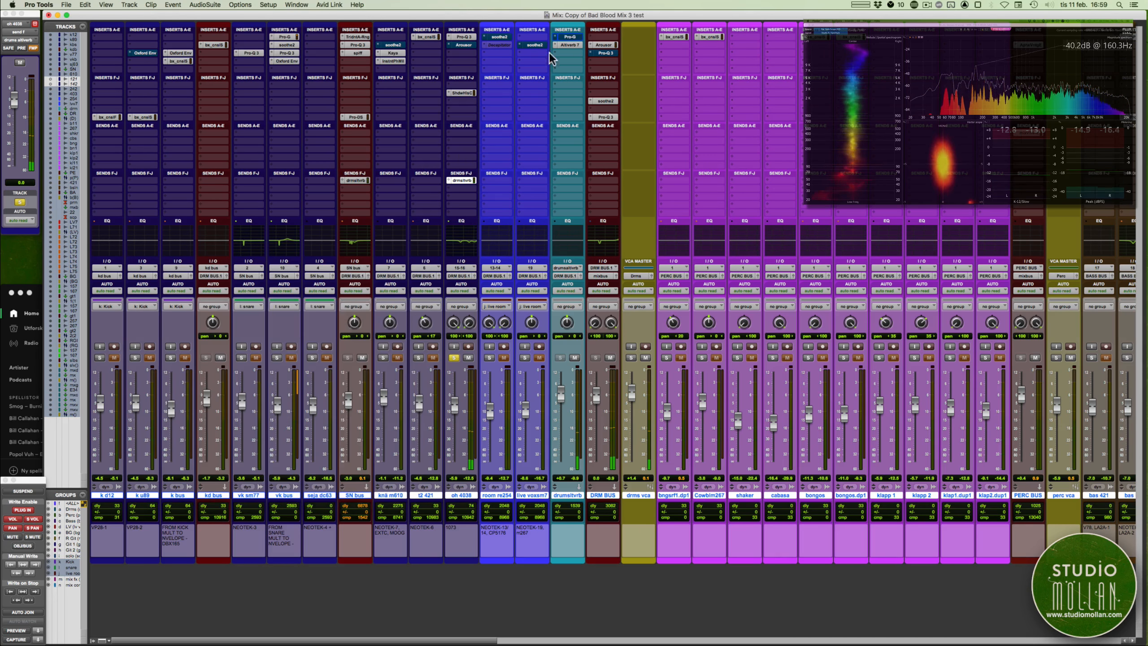
- Lower Altiverb's EQ treble level to -2.0 dB on the drums altiverb aux and close the plug-in window
left_click(570, 44)
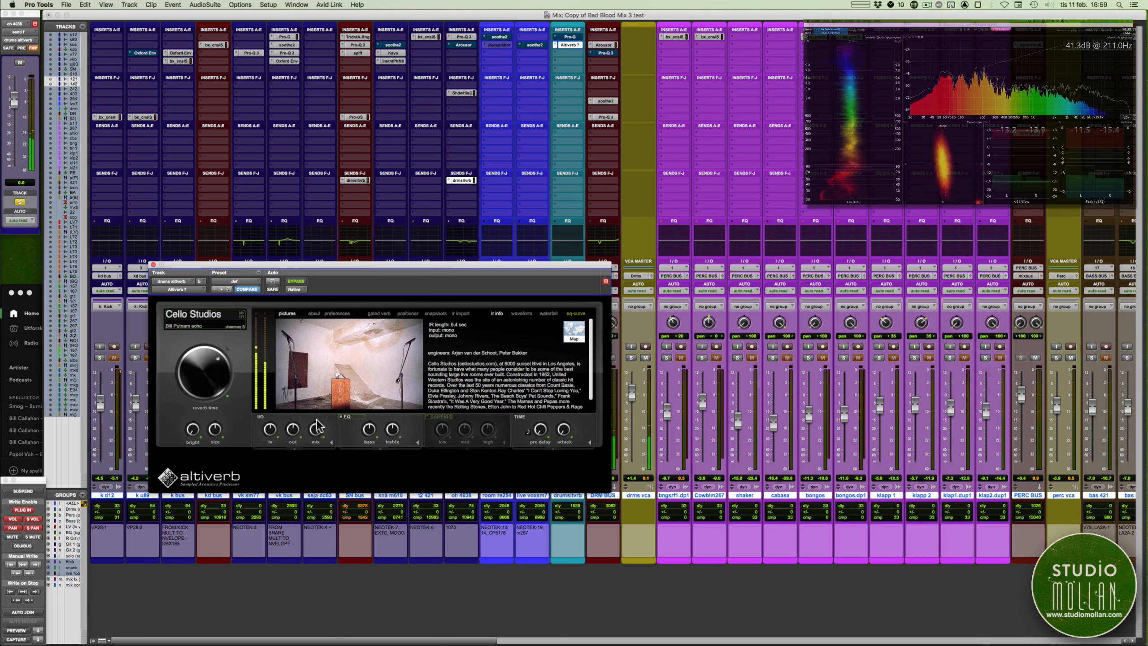
left_click_drag(388, 423, 386, 426)
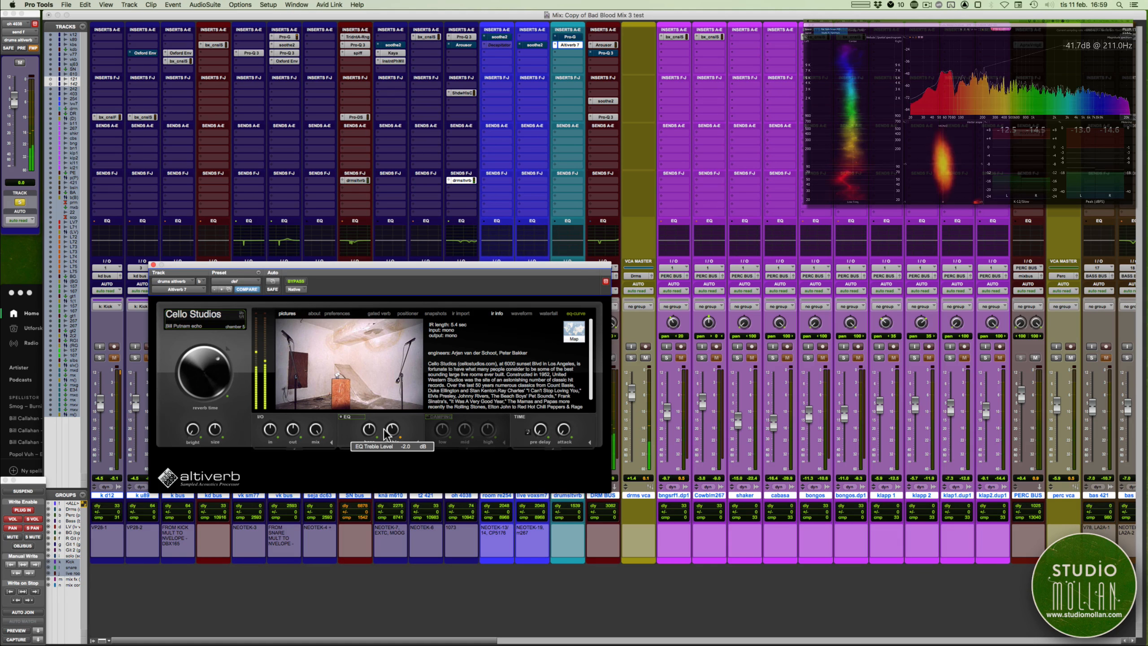
left_click(152, 264)
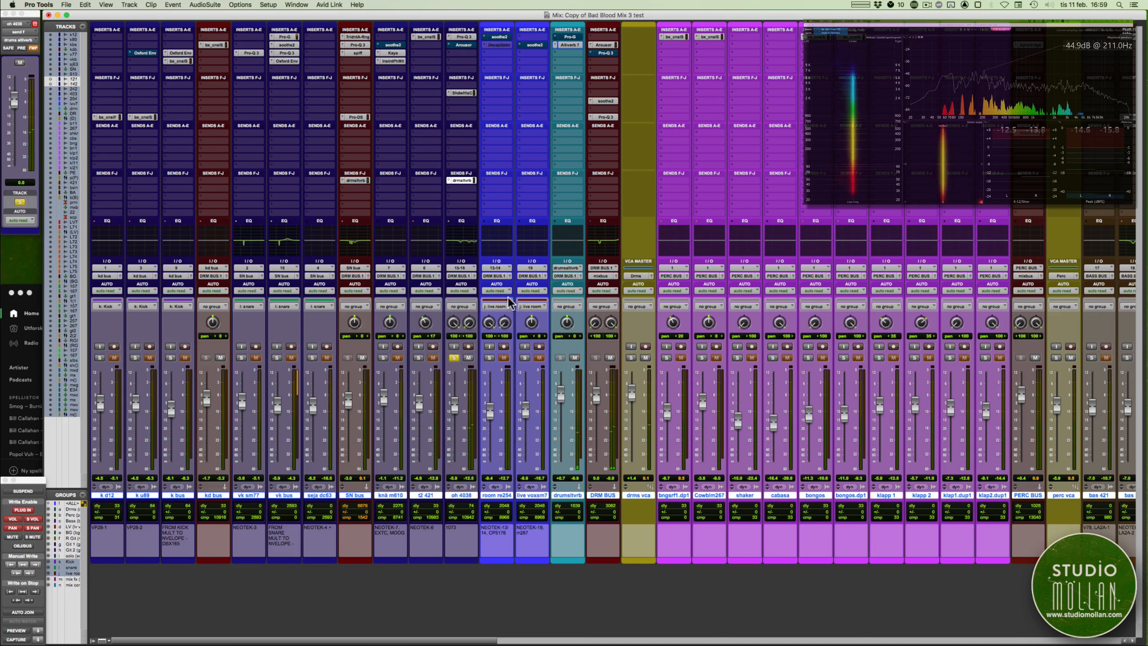
- Clear the overhead solo and pull the drums altiverb aux level down to sit within the full drum mix
left_click(454, 357)
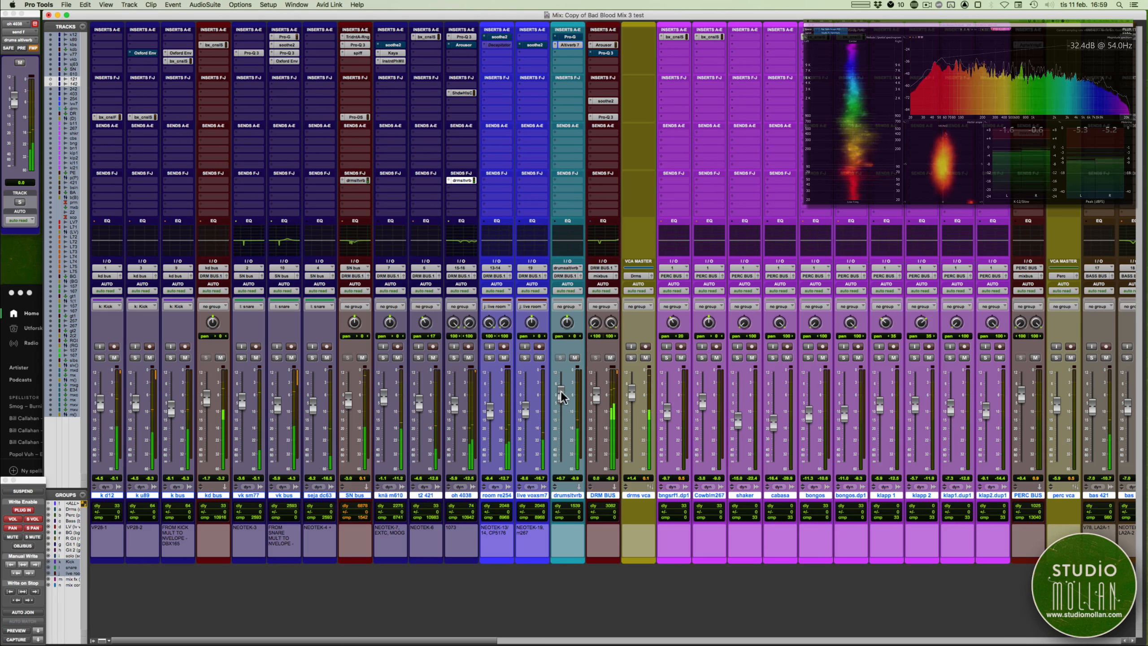
left_click_drag(561, 395, 560, 401)
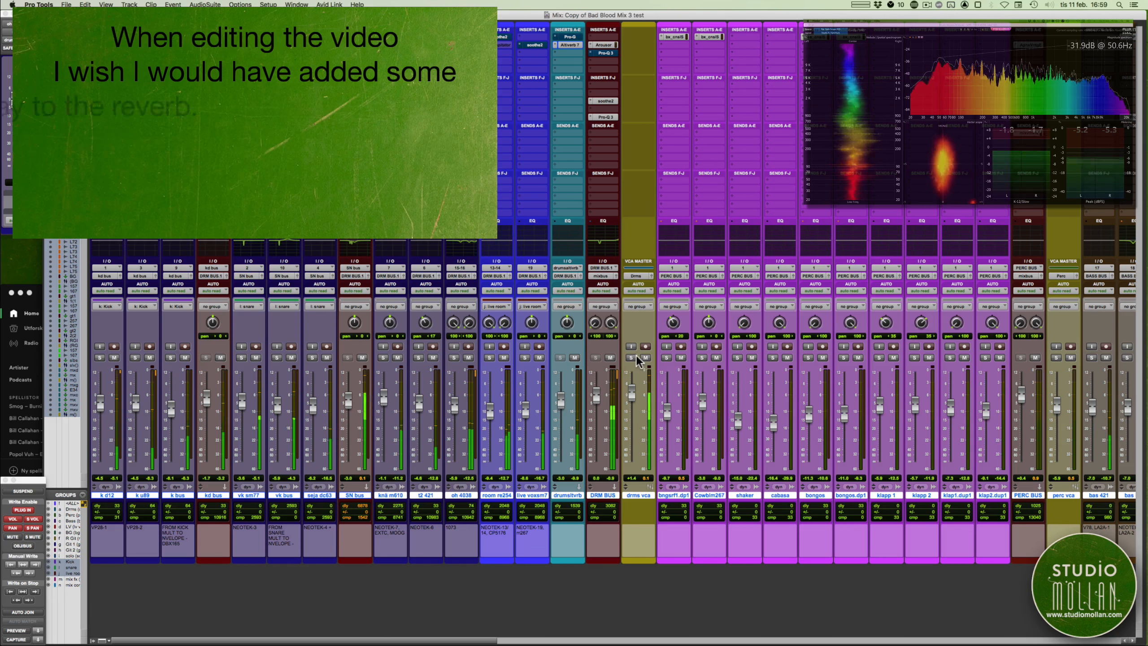
- Solo the drums through the drms vca and compare them with the drums altiverb aux muted and unmuted, then clear the solo
left_click(631, 357)
left_click(574, 358)
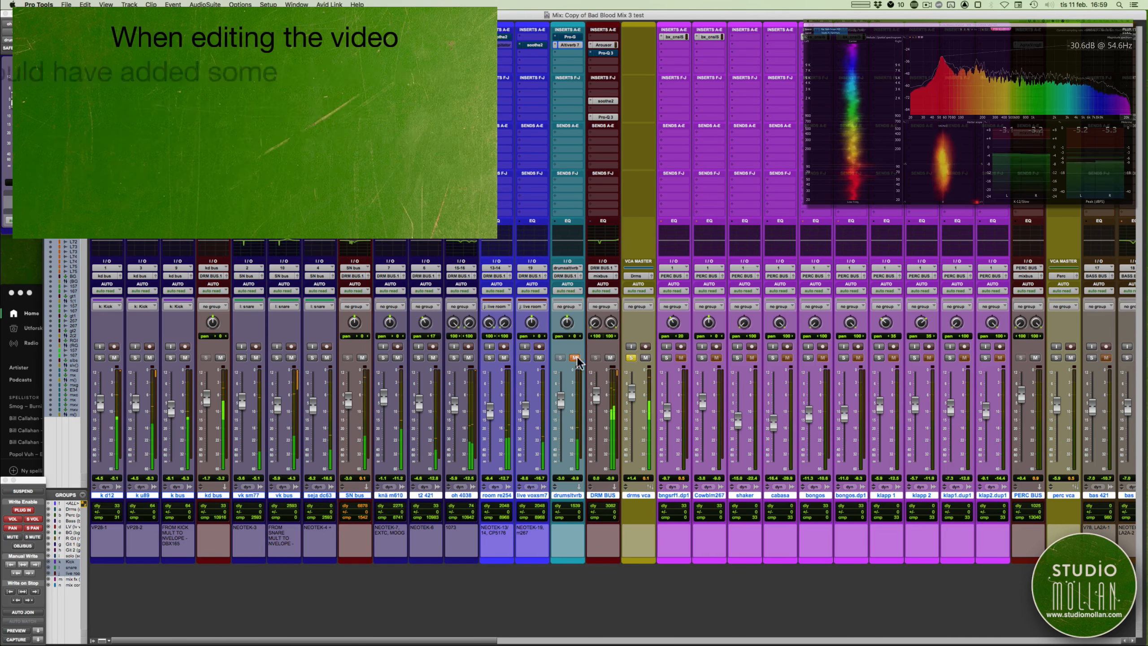
left_click(573, 358)
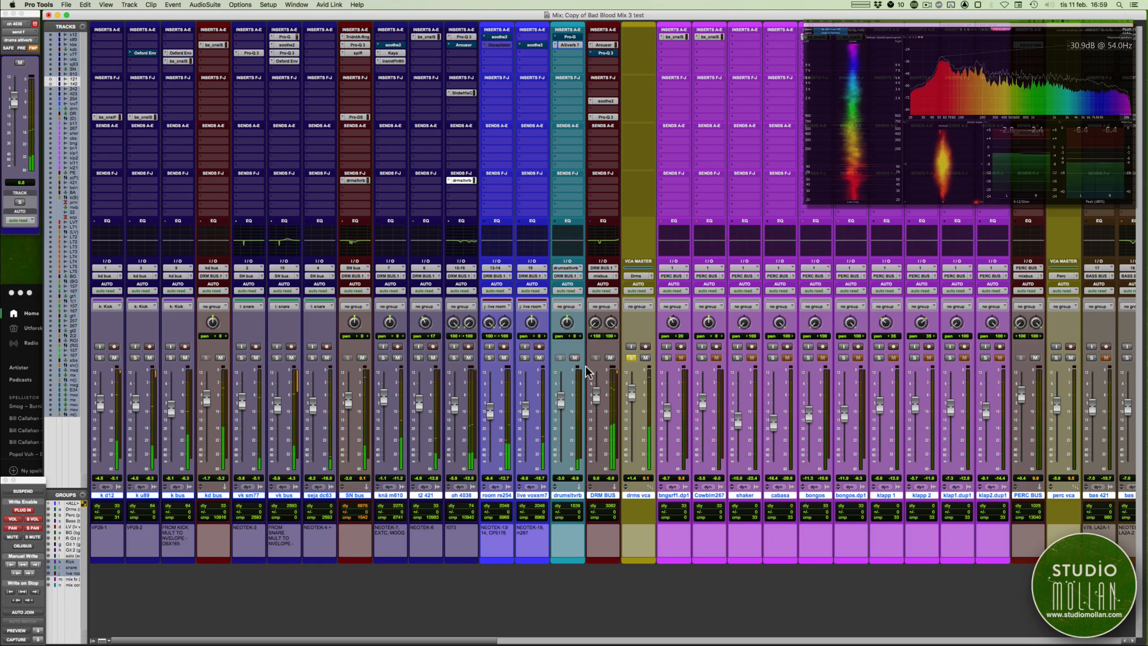
left_click(631, 357)
- Restart playback from bar 2170 on the timeline, where the kick comes back in after the breakdown marker
key("super+equal")
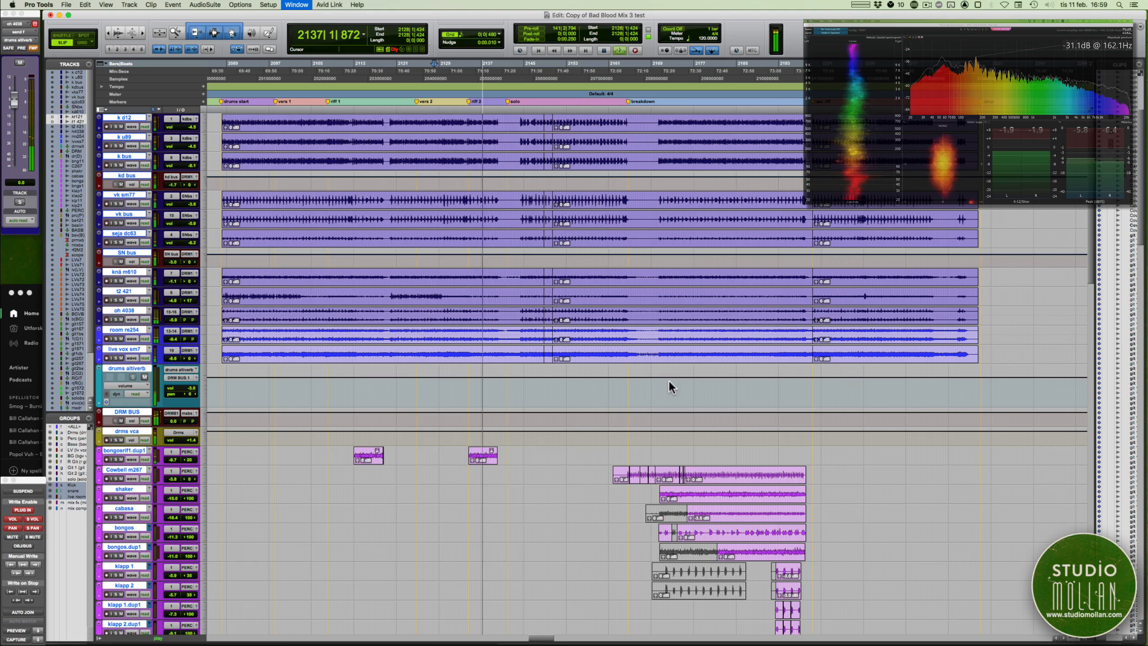
key("space")
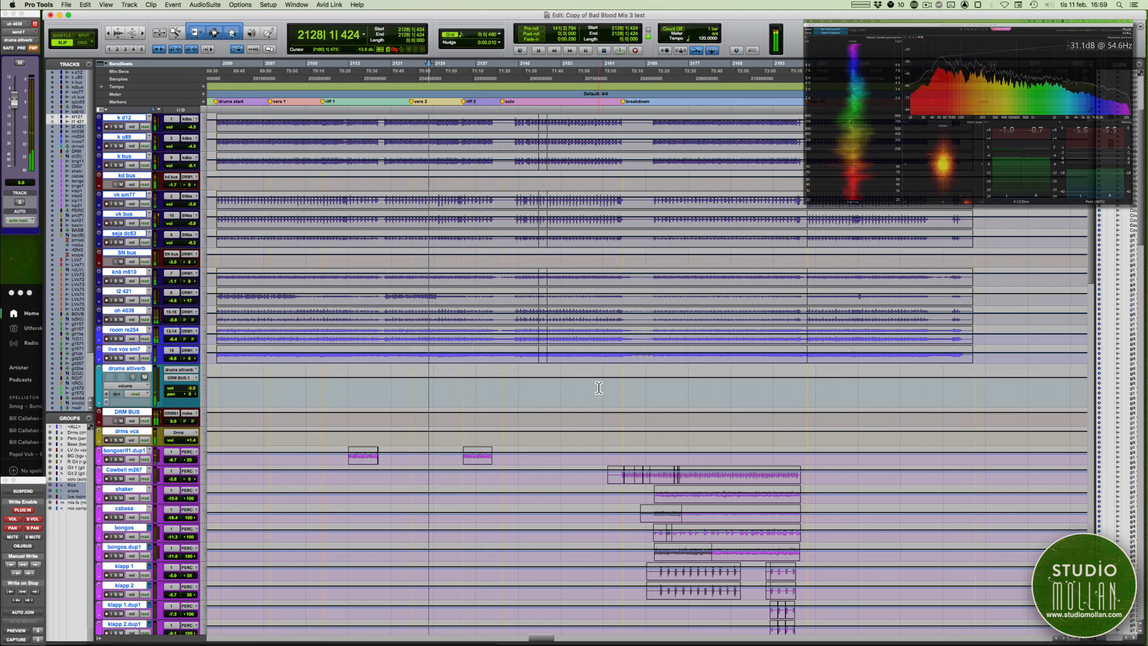
key("space")
key("ctrl+minus")
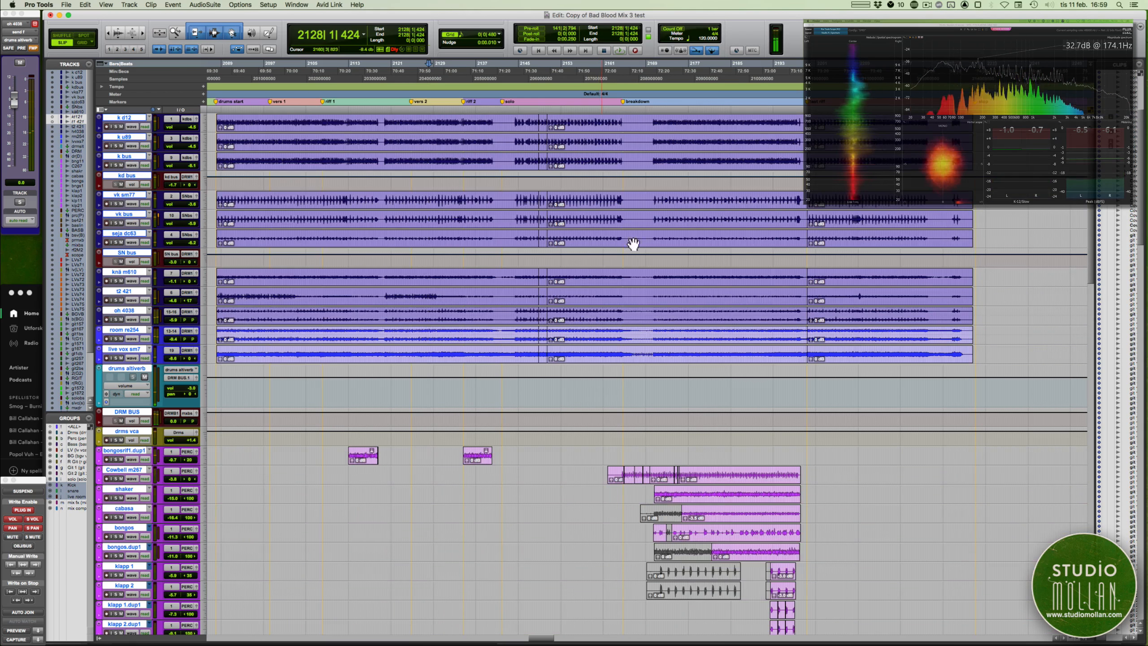
left_click(653, 139)
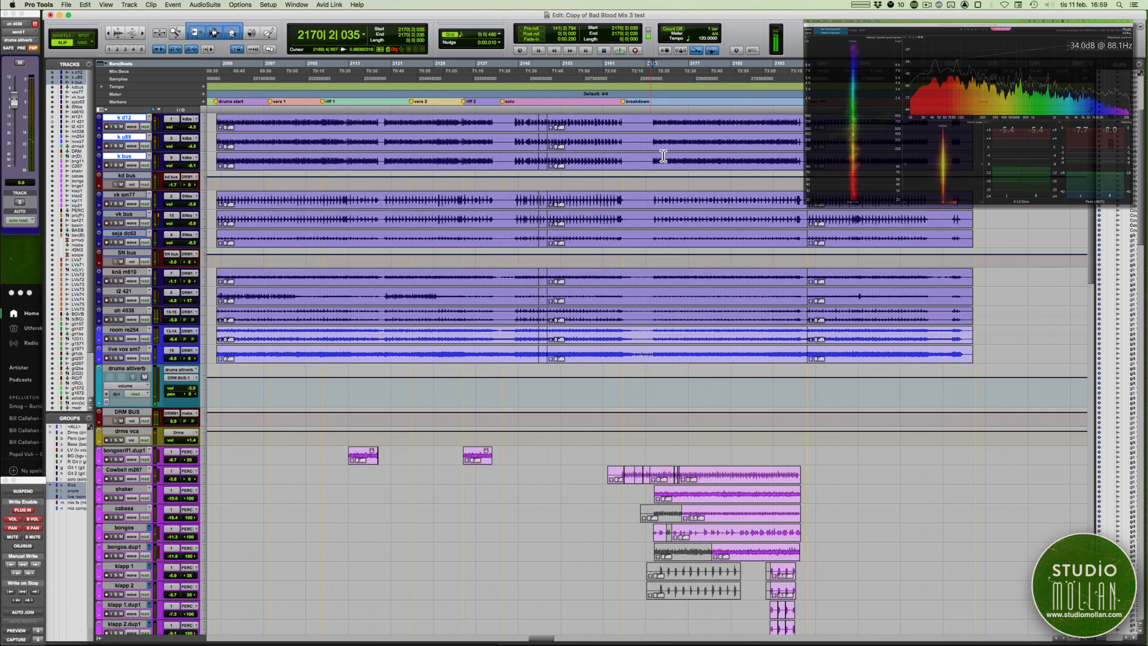
key("space")
- Fine-tune the drums altiverb aux level in the mixer against the full mix
key("ctrl+equal")
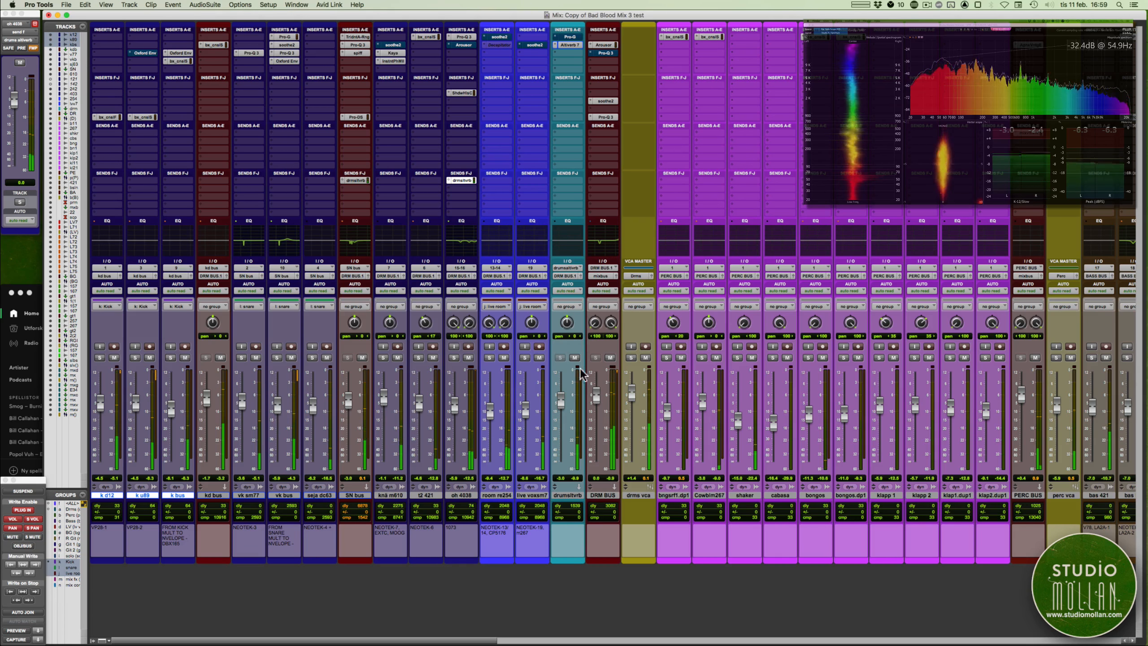
mouse_move(560, 400)
left_mouse_down()
mouse_move(560, 387)
mouse_move(560, 398)
left_mouse_up()
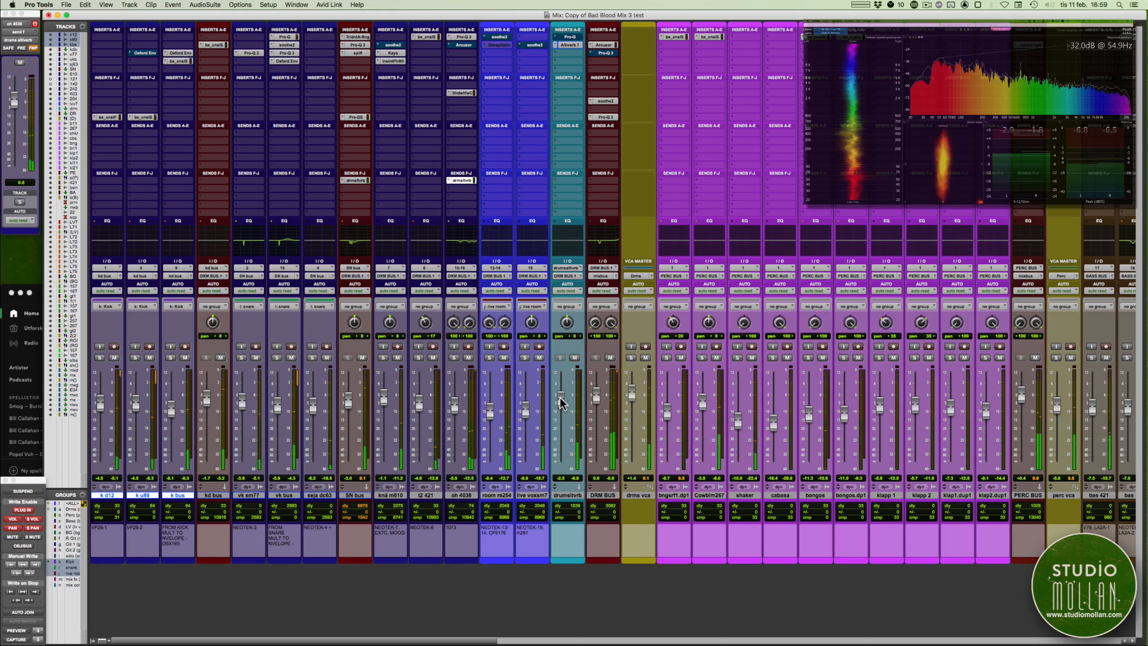
left_click_drag(560, 402, 562, 404)
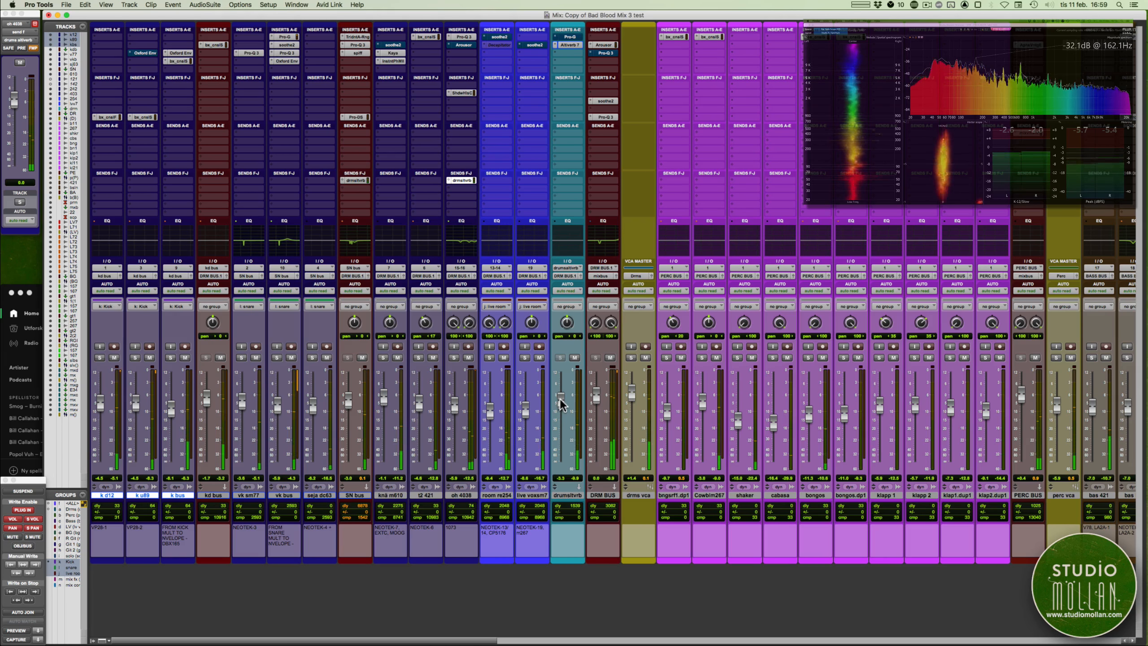
- Copy the SN bus altiverb send to the soloed knä m610 track, raise the drums altiverb aux level slightly, and clear the solo
left_click(382, 358)
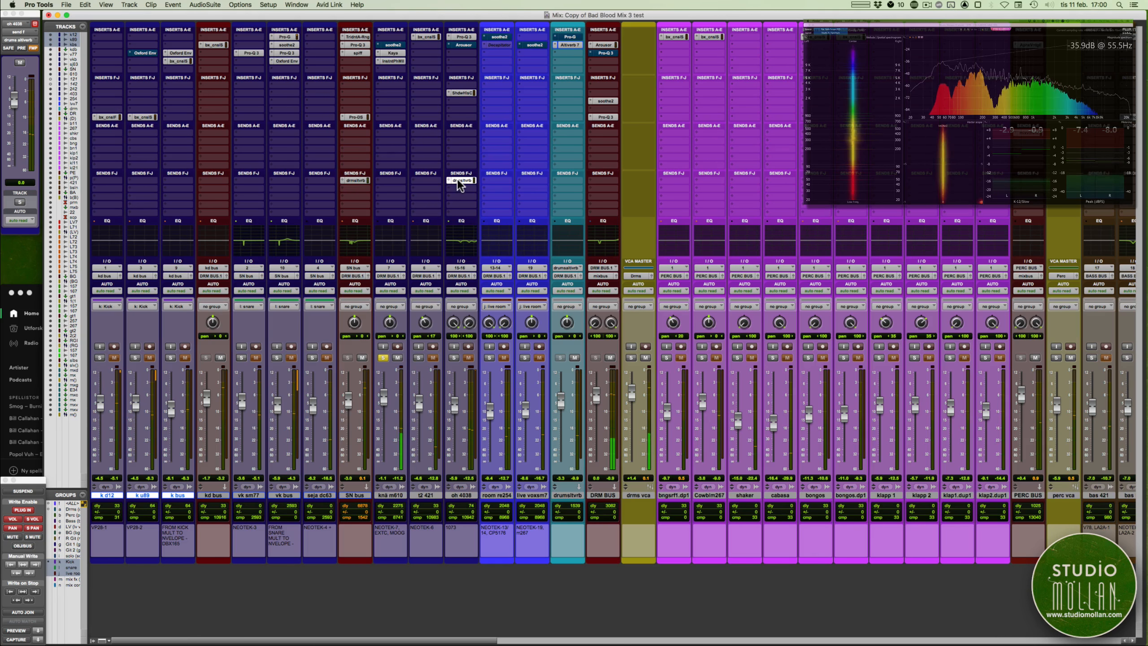
left_click_drag(357, 179, 386, 180)
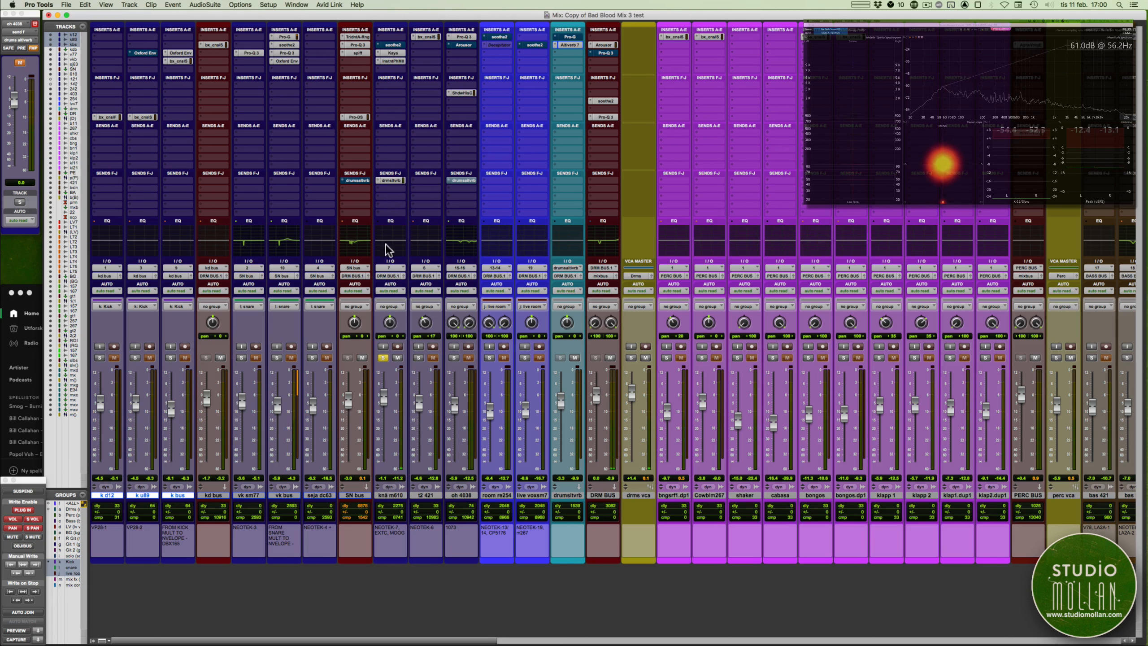
left_click(391, 179)
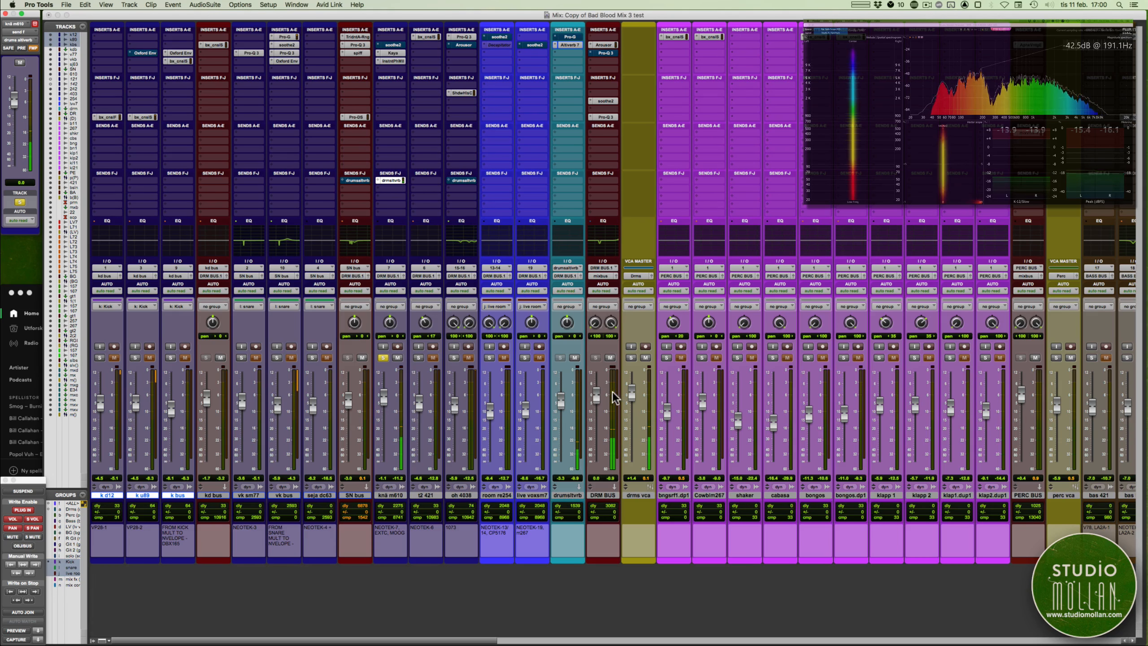
left_click_drag(560, 399, 563, 392)
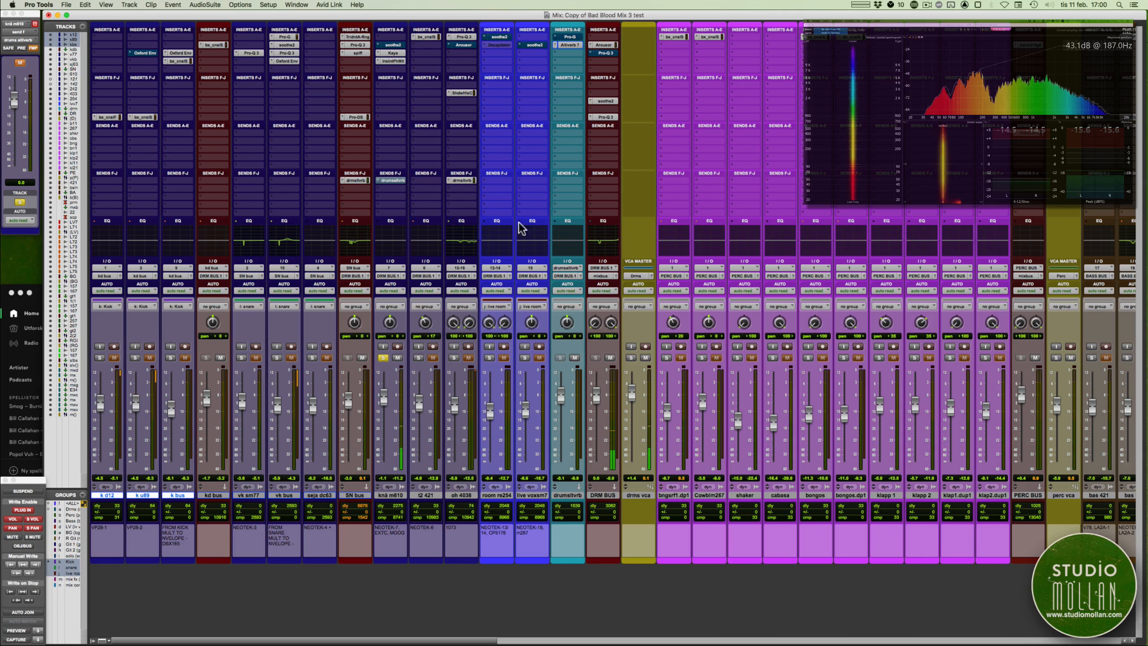
left_click(383, 357)
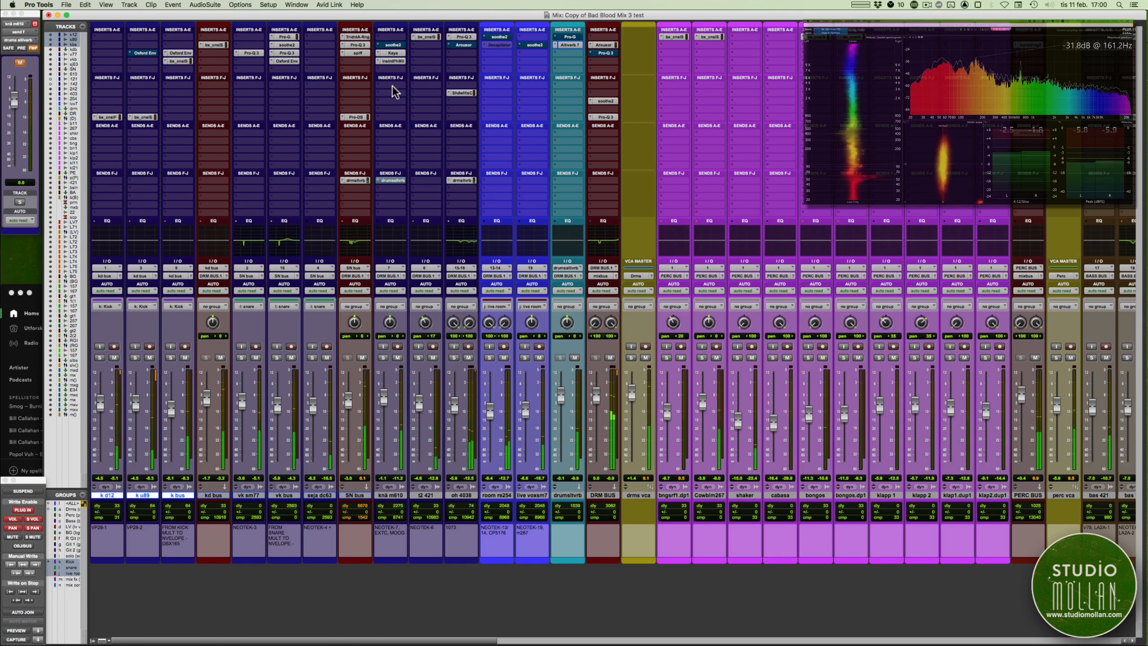
- Raise the Instant Phaser's oscillator rate on the knä m610 track to 0.02 Hz and audition the track in solo
left_click(392, 60)
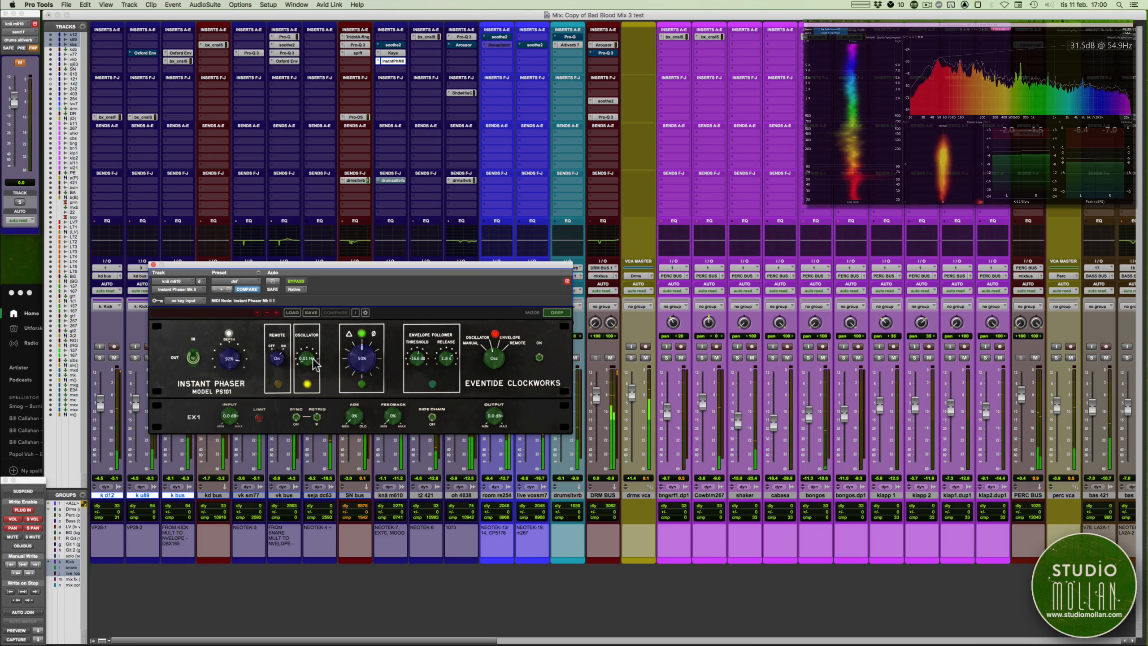
left_click_drag(312, 358, 314, 353)
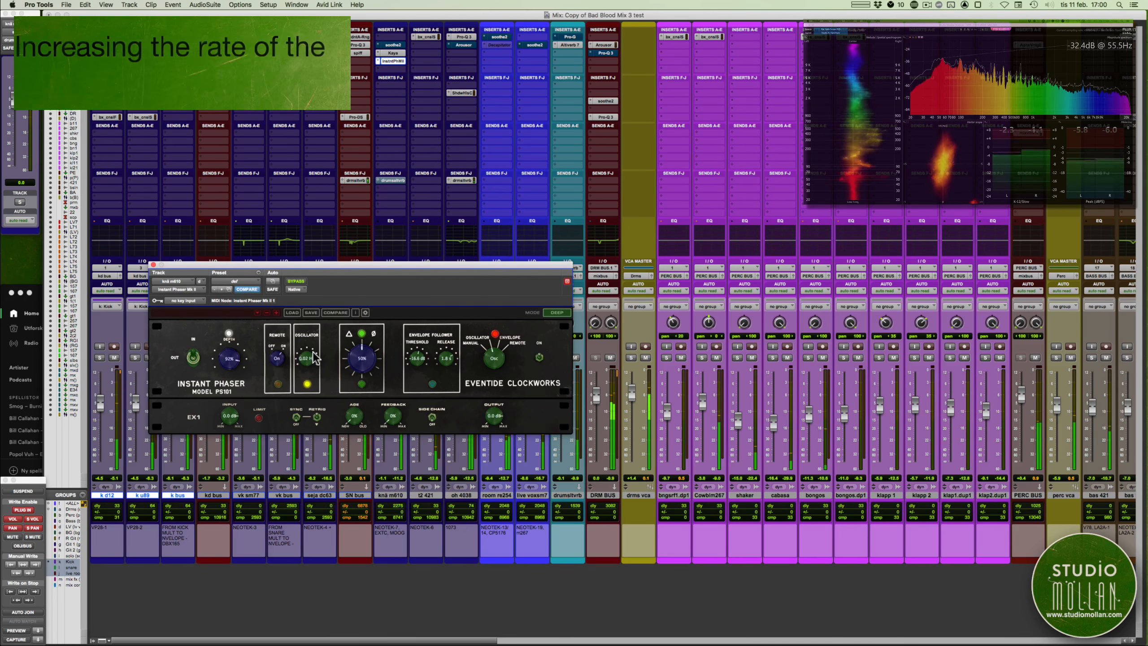
left_click(153, 265)
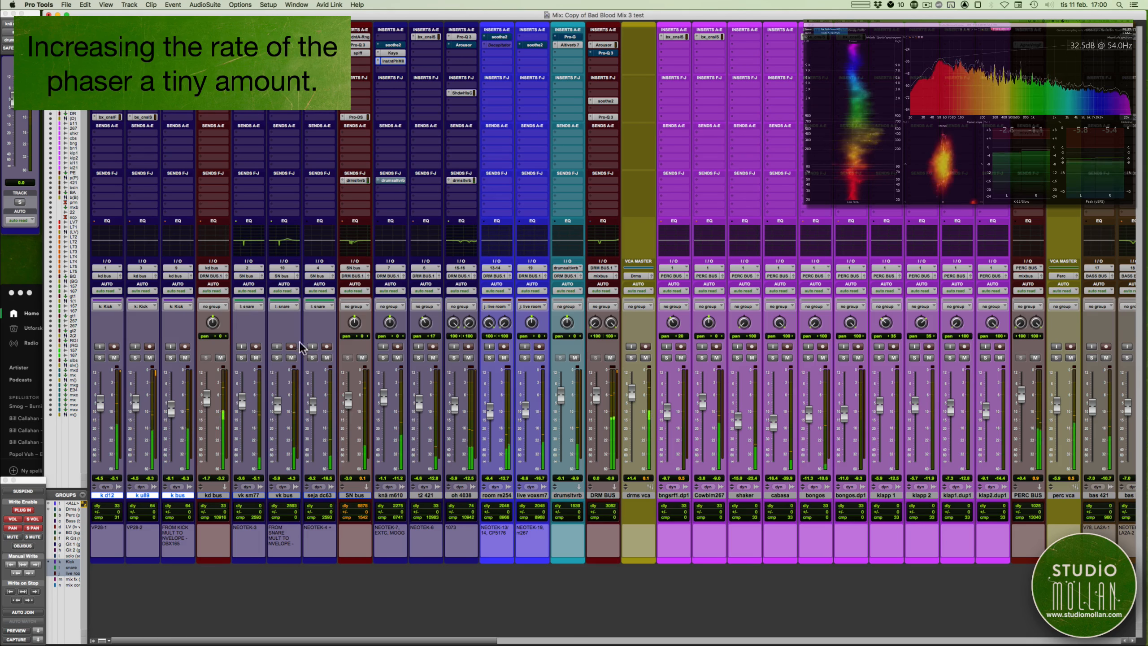
left_click(383, 357)
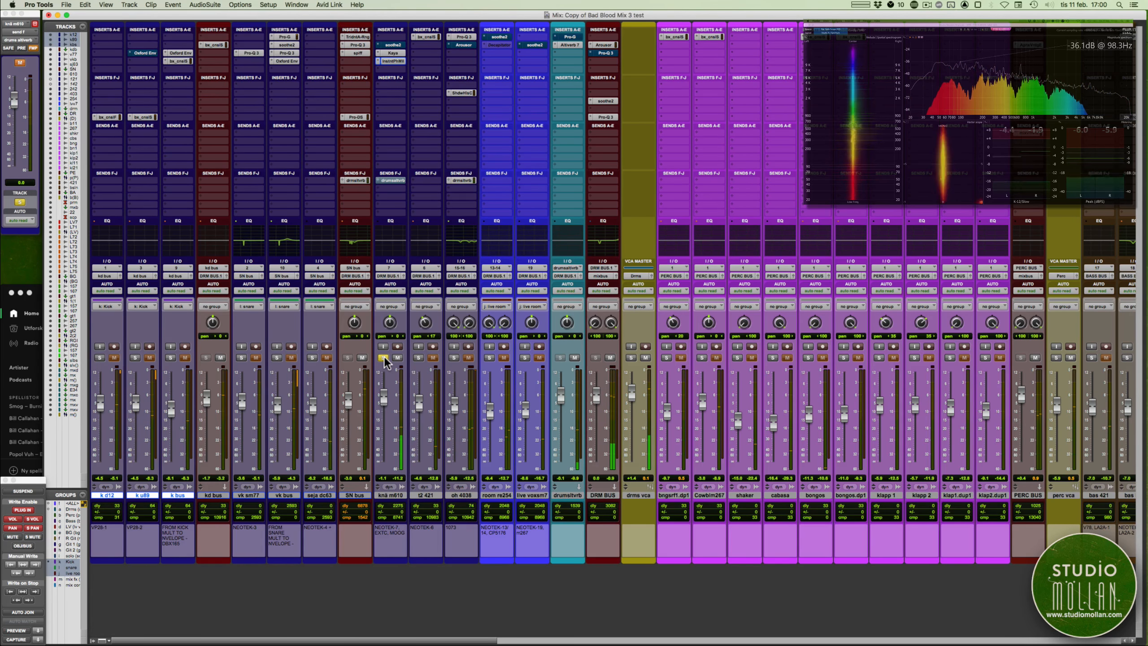
left_click(382, 357)
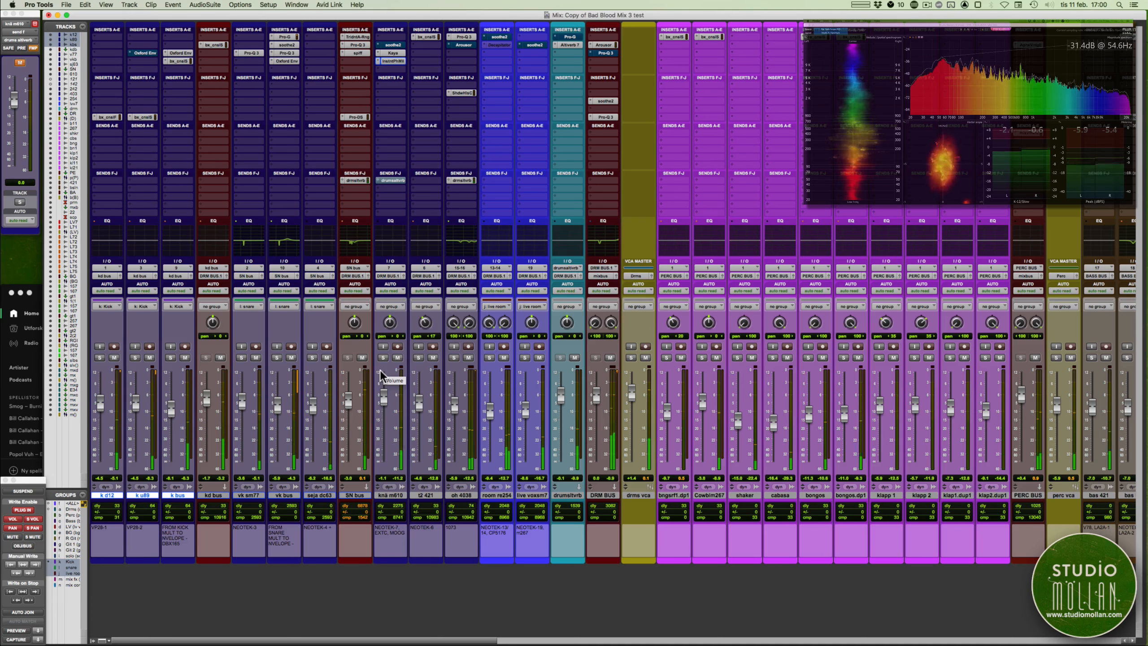
- Bring the guitar tracks into view in the Edit window
key("super+equal")
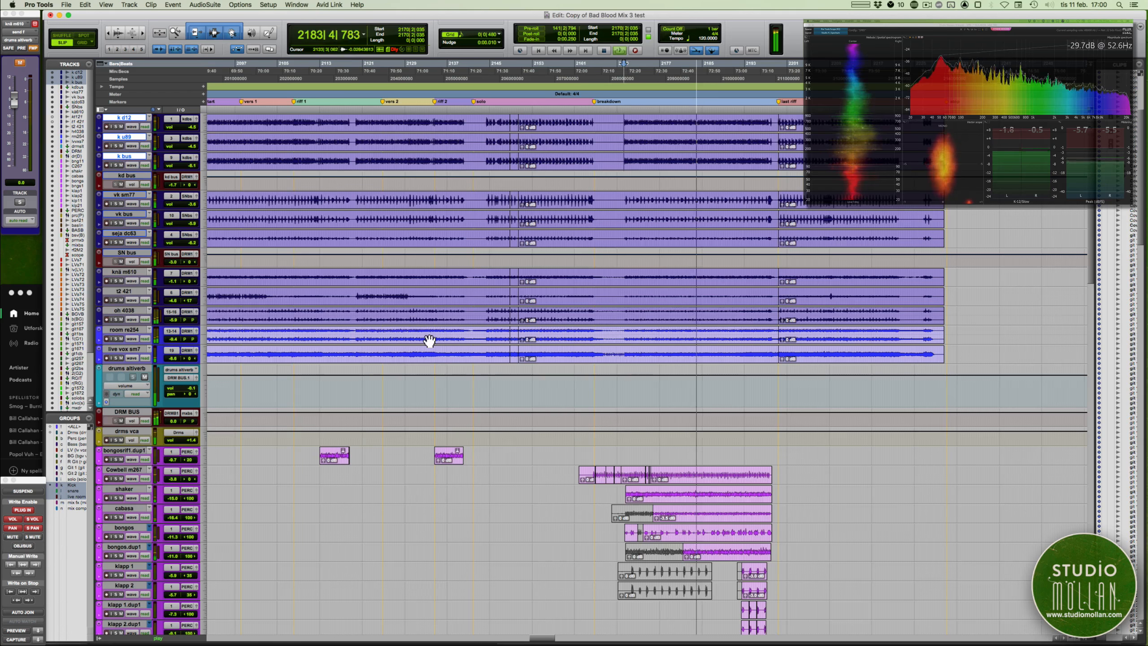
scroll(428, 340, "down", 15)
scroll(429, 341, "down", 10)
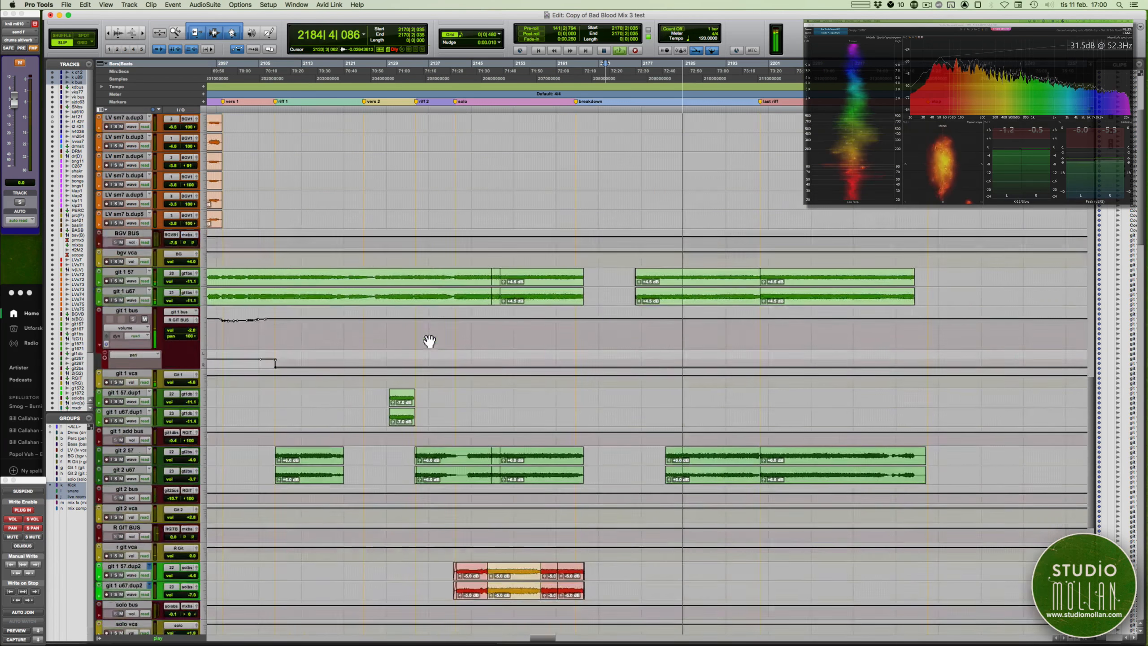